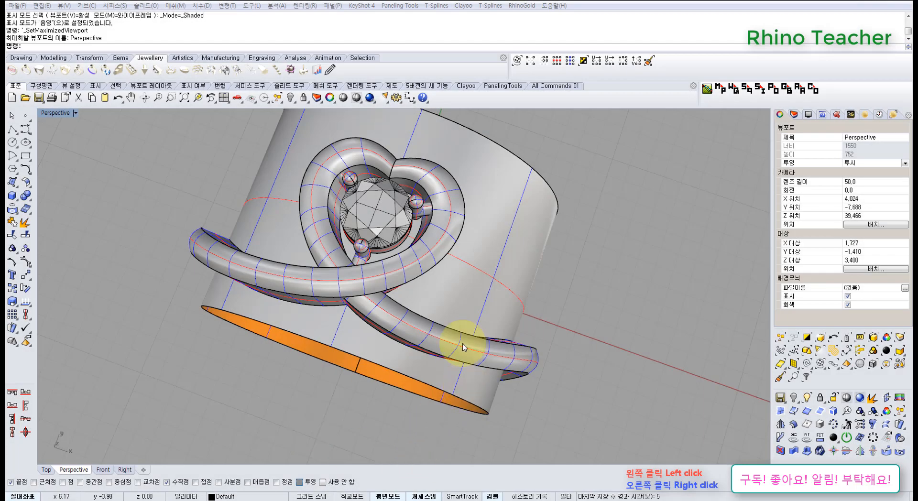
# In the Top view, move the plain cylindrical surface slightly in the negative Y direction behind the heart band
pyautogui.moveTo(461, 344); pyautogui.dragTo(492, 365, button='right')
pyautogui.hotkey('ctrl', 'F1')
pyautogui.scroll(-5, 400, 307)
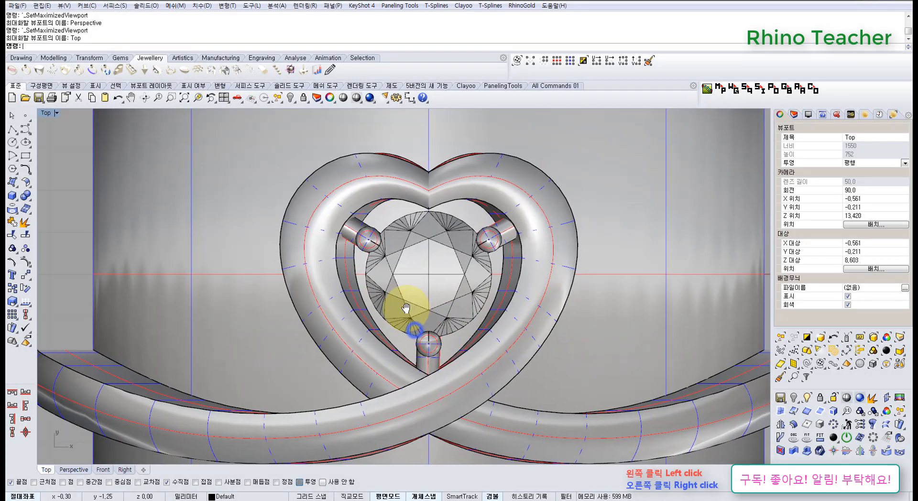
pyautogui.moveTo(564, 344); pyautogui.dragTo(512, 330, button='right')
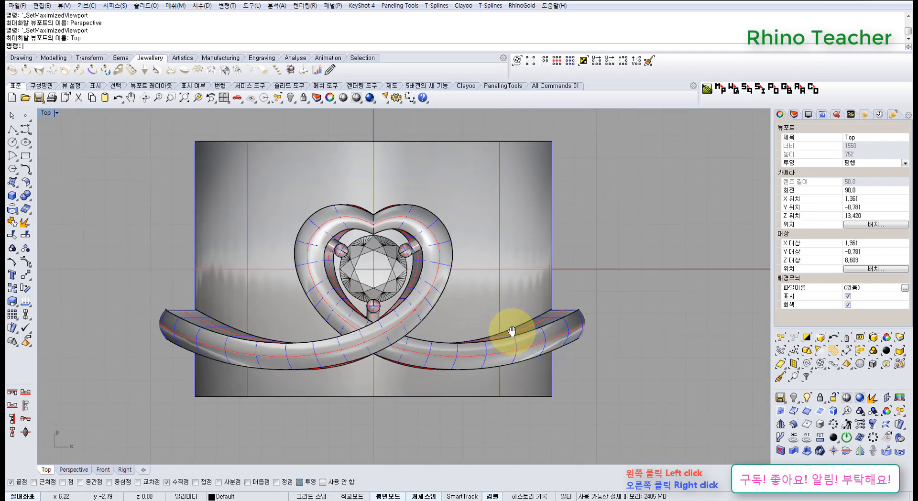
pyautogui.moveTo(504, 325); pyautogui.dragTo(511, 338, button='right')
pyautogui.click(520, 308)
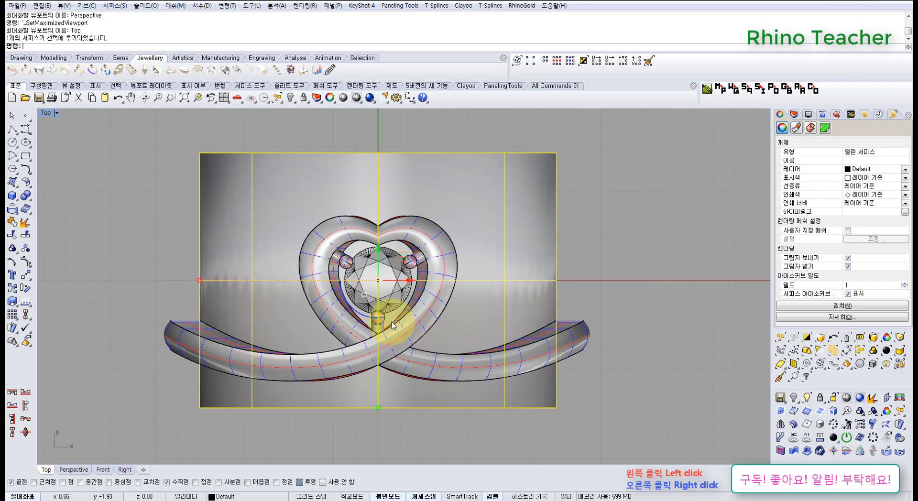
pyautogui.moveTo(399, 317); pyautogui.dragTo(389, 338, button='right')
pyautogui.moveTo(384, 269); pyautogui.dragTo(385, 282)
pyautogui.click(600, 274)
pyautogui.moveTo(602, 312); pyautogui.dragTo(587, 302, button='right')
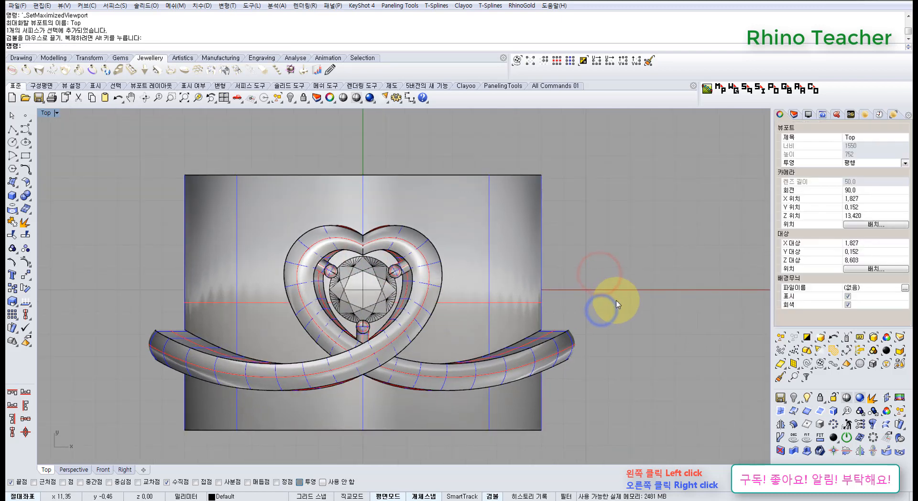
pyautogui.click(515, 288)
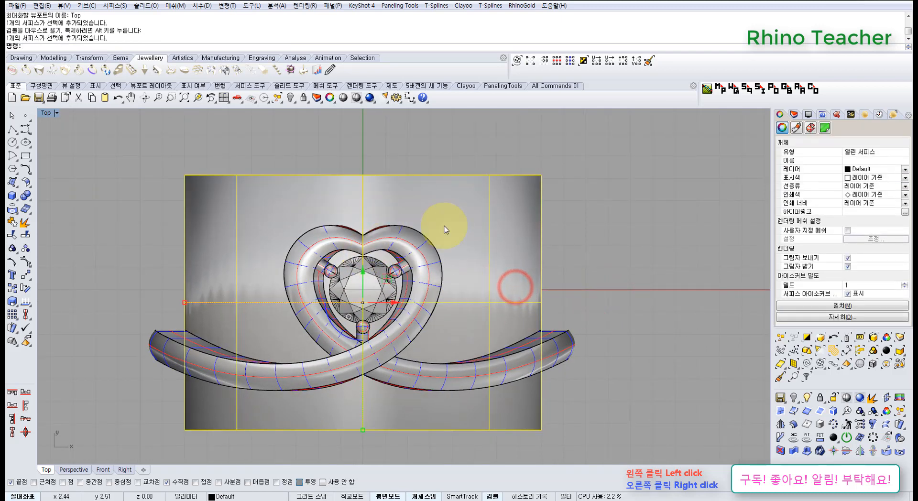
pyautogui.click(657, 235)
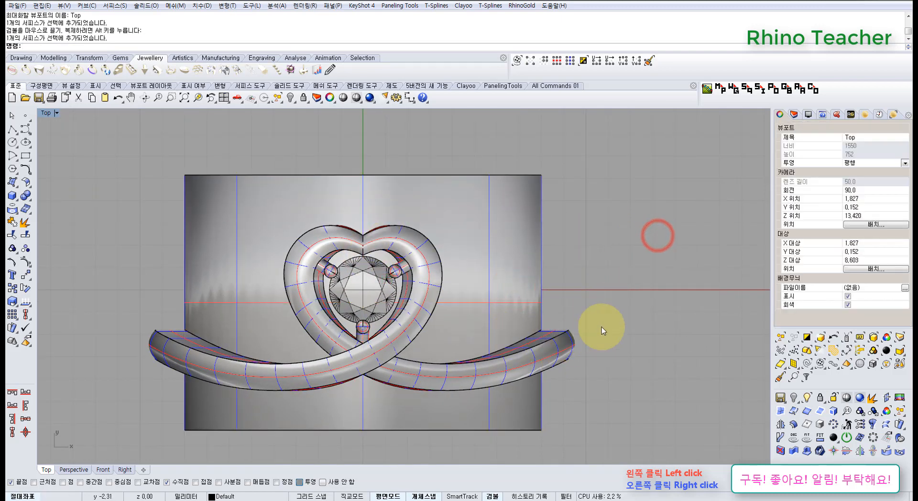
# Examine the three prongs and the round stone inside the heart outline in the Top view
pyautogui.moveTo(560, 339); pyautogui.dragTo(576, 313, button='right')
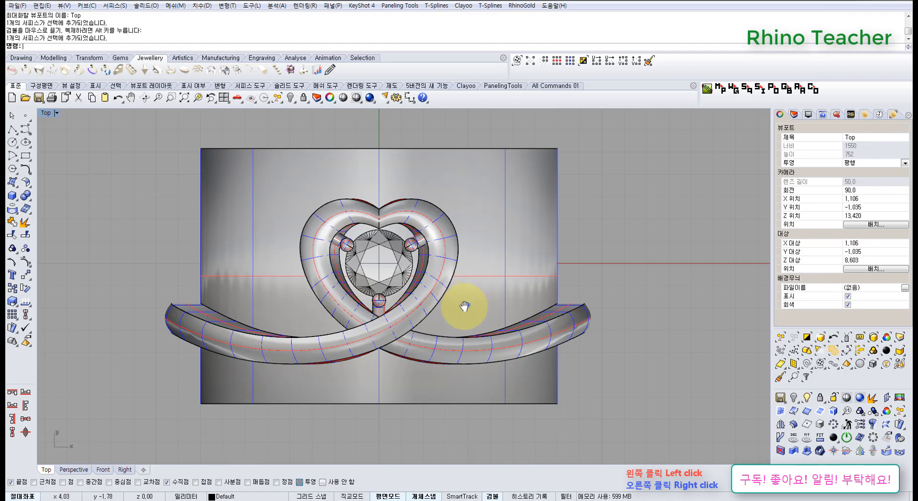
pyautogui.moveTo(464, 306); pyautogui.dragTo(463, 315, button='right')
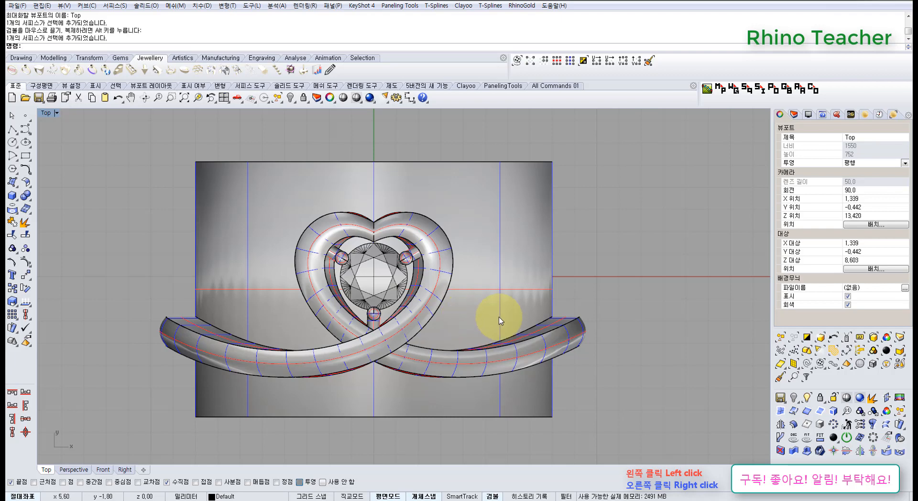
pyautogui.moveTo(503, 324)
pyautogui.mouseDown(button='right')
pyautogui.moveTo(536, 312)
pyautogui.moveTo(517, 324)
pyautogui.mouseUp(button='right')
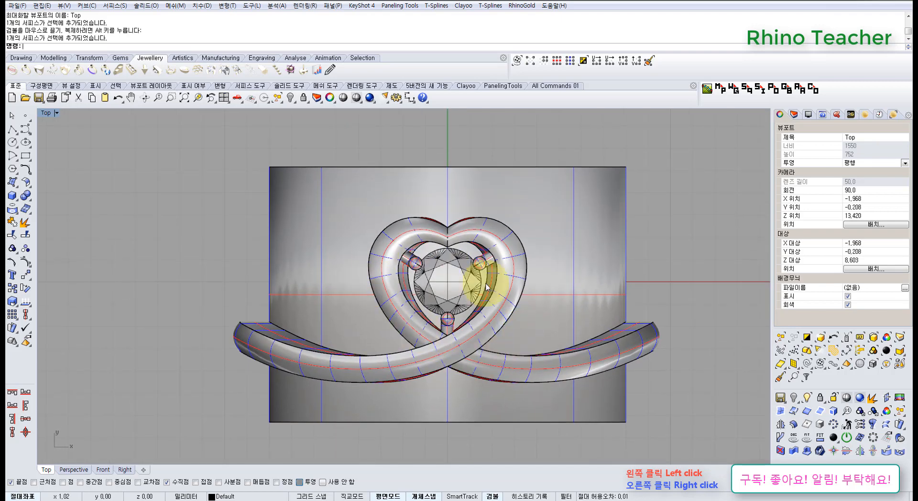
pyautogui.moveTo(506, 266); pyautogui.dragTo(481, 286, button='right')
pyautogui.scroll(8, 460, 288)
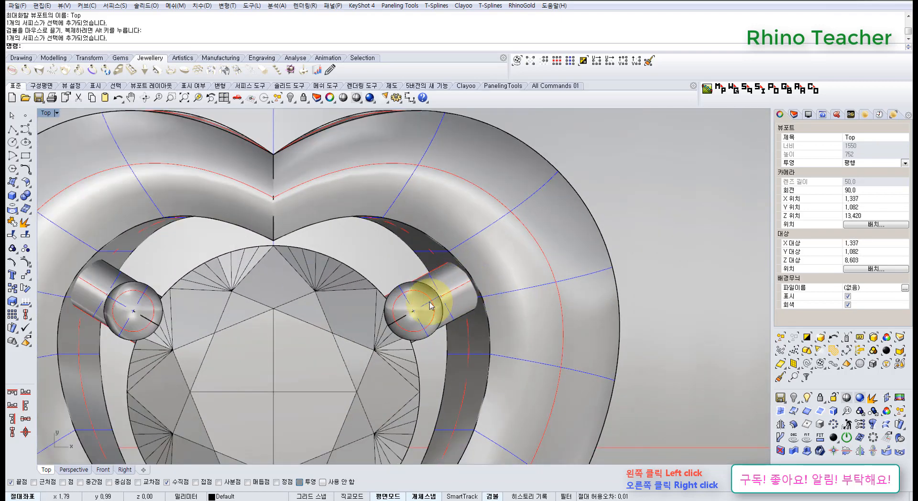
pyautogui.click(453, 295)
pyautogui.hotkey('ctrl', 'a')
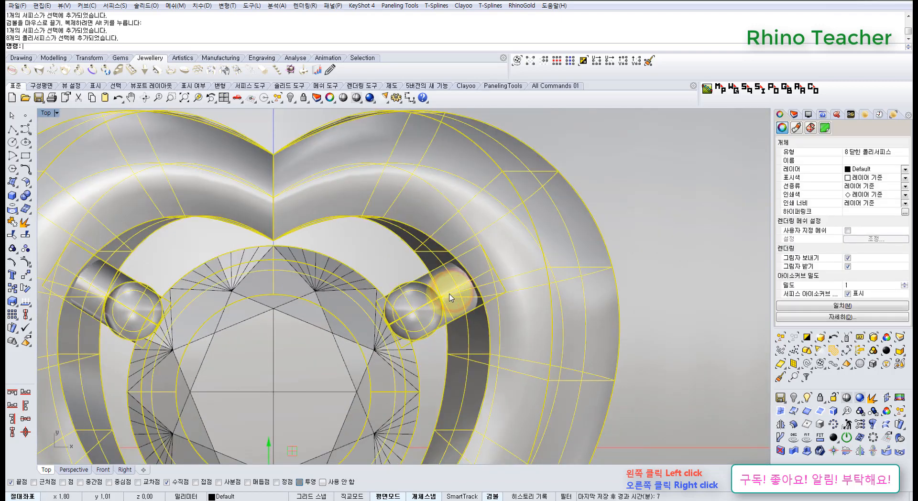
pyautogui.press('Escape')
# In the Perspective view, hide the plain cylindrical surface beneath the heart band
pyautogui.hotkey('ctrl', 'F4')
pyautogui.moveTo(467, 317); pyautogui.dragTo(475, 340, button='right')
pyautogui.moveTo(475, 340); pyautogui.dragTo(358, 256, button='right')
pyautogui.scroll(8, 381, 258)
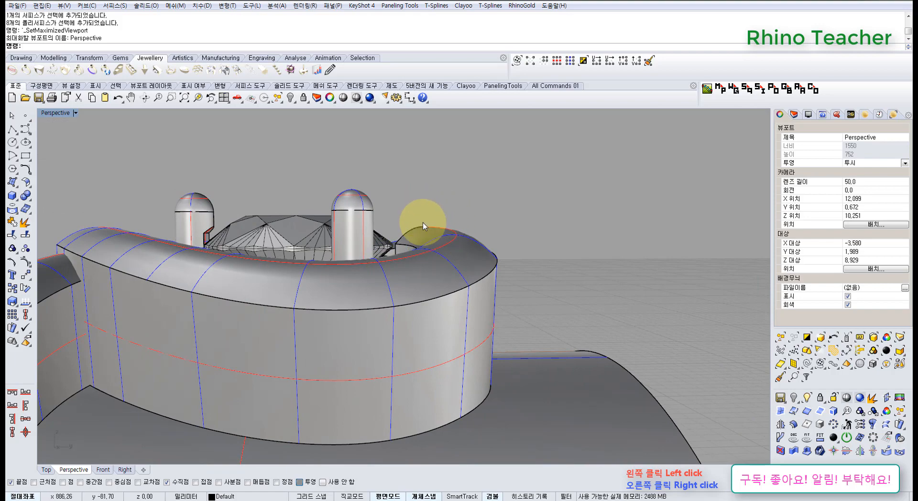
pyautogui.moveTo(398, 283)
pyautogui.mouseDown(button='right')
pyautogui.moveTo(369, 299)
pyautogui.moveTo(344, 292)
pyautogui.moveTo(381, 327)
pyautogui.moveTo(377, 305)
pyautogui.moveTo(411, 277)
pyautogui.mouseUp(button='right')
pyautogui.moveTo(470, 294); pyautogui.dragTo(502, 425, button='right')
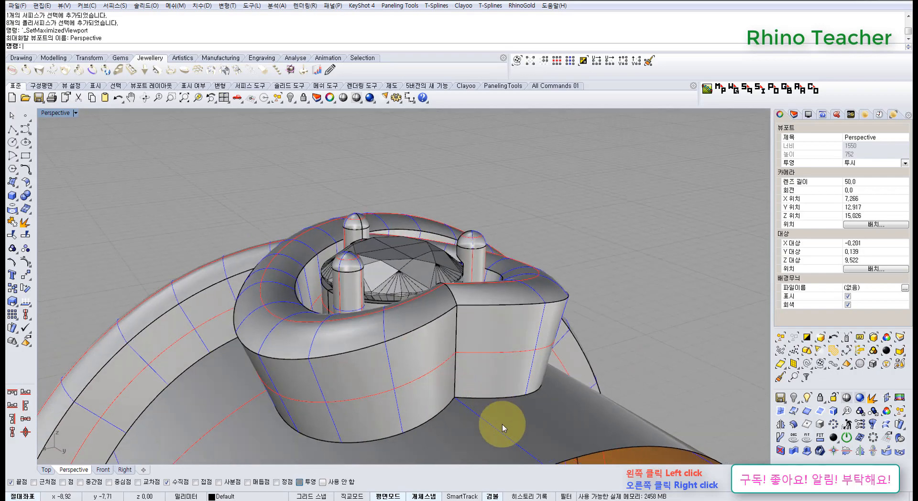
pyautogui.click(501, 421)
pyautogui.hotkey('ctrl', 'h')
# Examine the stone seat and the prong supports from the underside and from above the heart
pyautogui.moveTo(425, 412); pyautogui.dragTo(361, 348, button='right')
pyautogui.scroll(5, 361, 344)
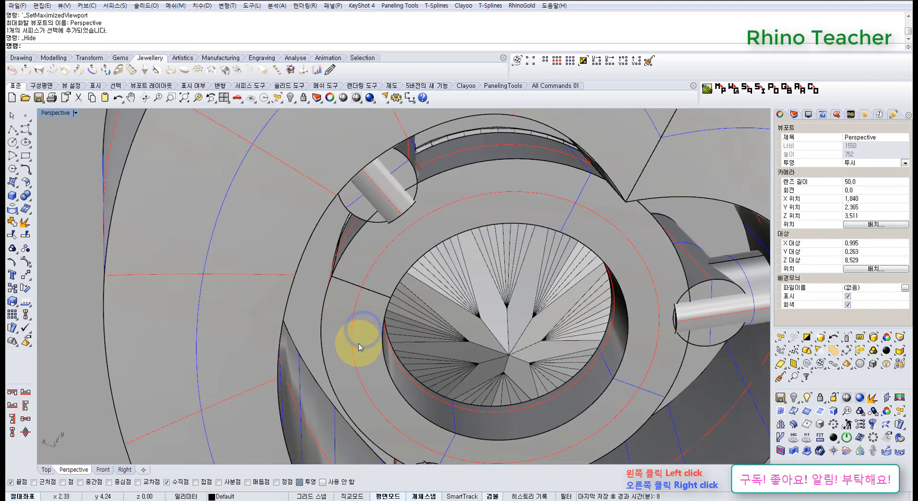
pyautogui.click(358, 342)
pyautogui.press('Escape')
pyautogui.moveTo(410, 302); pyautogui.dragTo(517, 356, button='right')
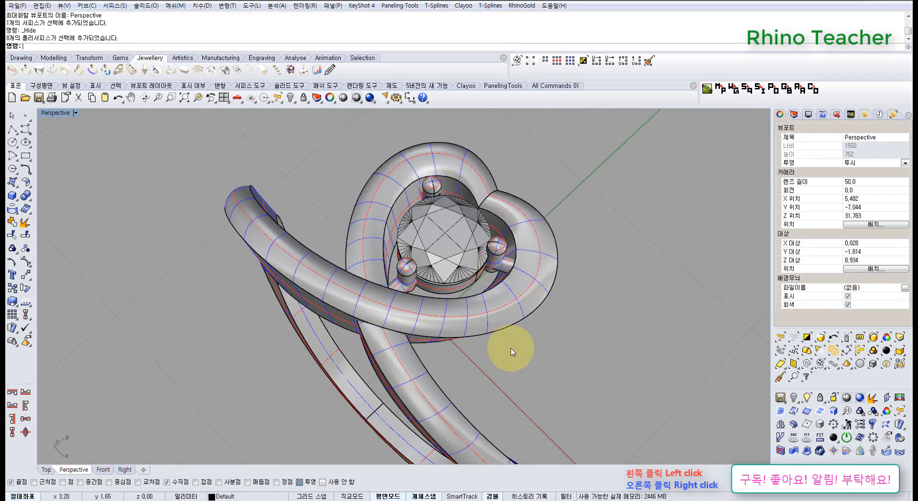
pyautogui.moveTo(478, 348); pyautogui.dragTo(552, 313, button='right')
pyautogui.click(572, 306)
# Examine from several sides how high the stone and the prongs stand above the heart band
pyautogui.moveTo(437, 307); pyautogui.dragTo(425, 240, button='right')
pyautogui.scroll(7, 424, 240)
pyautogui.moveTo(375, 290); pyautogui.dragTo(564, 353, button='right')
pyautogui.click(565, 348)
pyautogui.moveTo(471, 397)
pyautogui.mouseDown(button='right')
pyautogui.moveTo(467, 365)
pyautogui.moveTo(513, 317)
pyautogui.moveTo(469, 292)
pyautogui.moveTo(389, 280)
pyautogui.moveTo(375, 303)
pyautogui.moveTo(428, 339)
pyautogui.moveTo(424, 321)
pyautogui.moveTo(461, 296)
pyautogui.moveTo(438, 301)
pyautogui.moveTo(511, 336)
pyautogui.moveTo(498, 322)
pyautogui.moveTo(544, 316)
pyautogui.mouseUp(button='right')
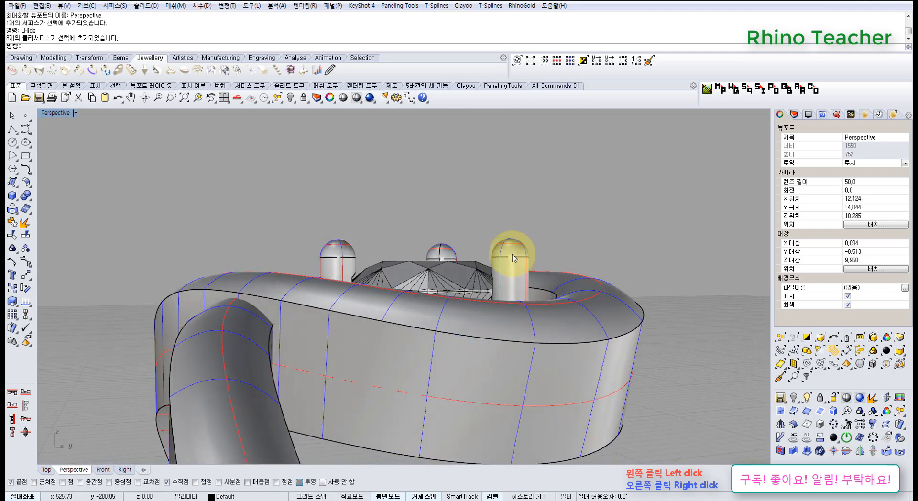
pyautogui.moveTo(494, 282)
pyautogui.mouseDown(button='right')
pyautogui.moveTo(502, 328)
pyautogui.moveTo(493, 344)
pyautogui.moveTo(463, 328)
pyautogui.moveTo(416, 268)
pyautogui.moveTo(451, 256)
pyautogui.moveTo(436, 262)
pyautogui.moveTo(431, 311)
pyautogui.moveTo(417, 307)
pyautogui.mouseUp(button='right')
pyautogui.click(417, 308)
pyautogui.click(300, 204)
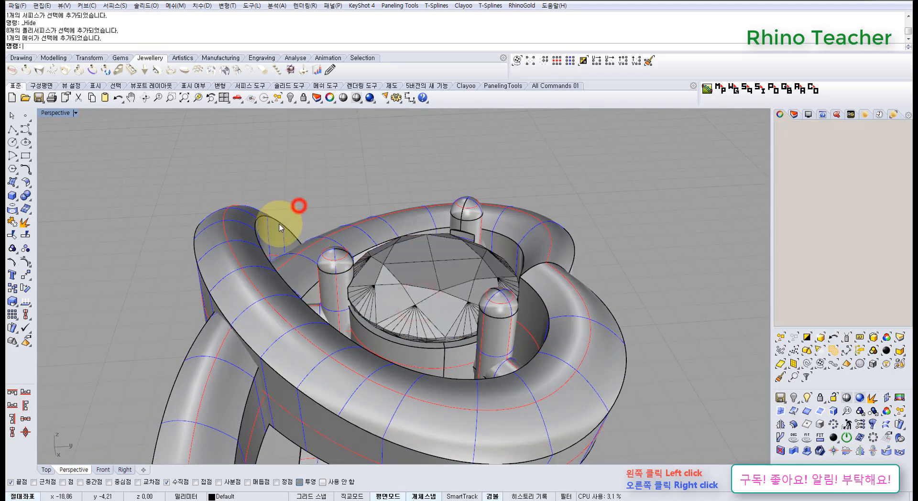
pyautogui.moveTo(354, 255); pyautogui.dragTo(411, 267, button='right')
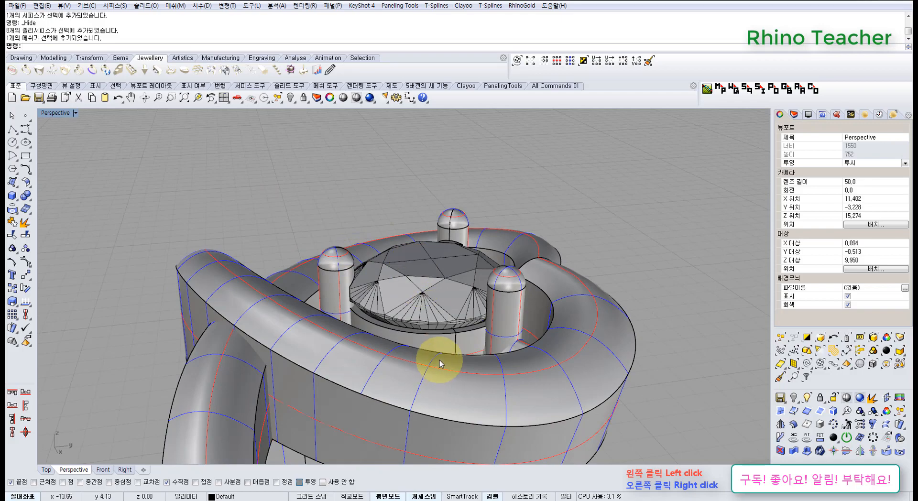
pyautogui.moveTo(438, 360); pyautogui.dragTo(317, 283, button='right')
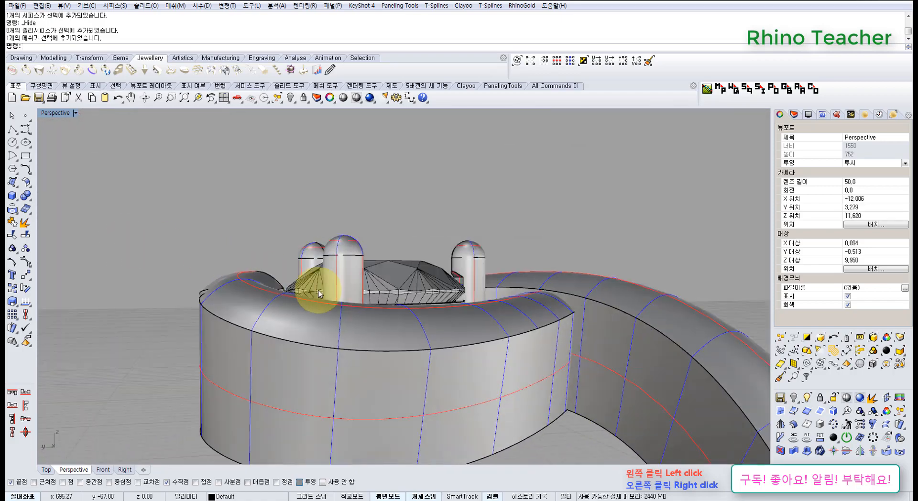
pyautogui.moveTo(402, 239); pyautogui.dragTo(497, 337, button='right')
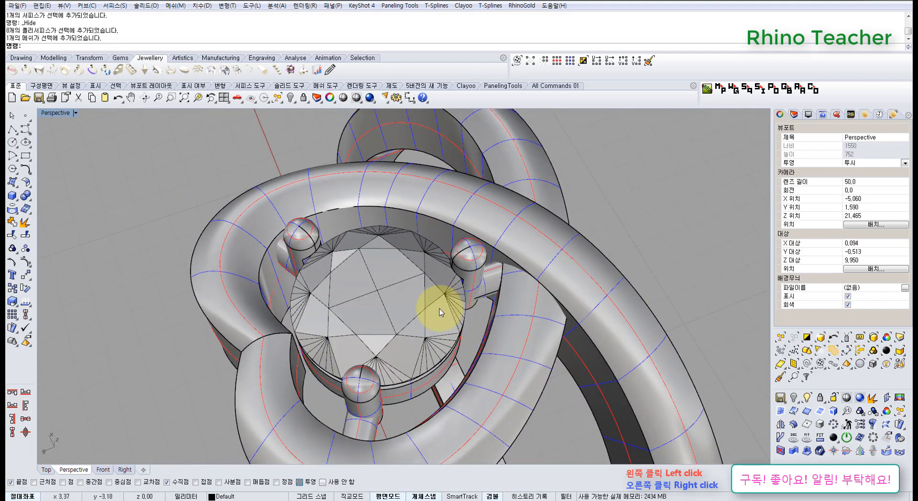
pyautogui.moveTo(500, 383); pyautogui.dragTo(416, 341, button='right')
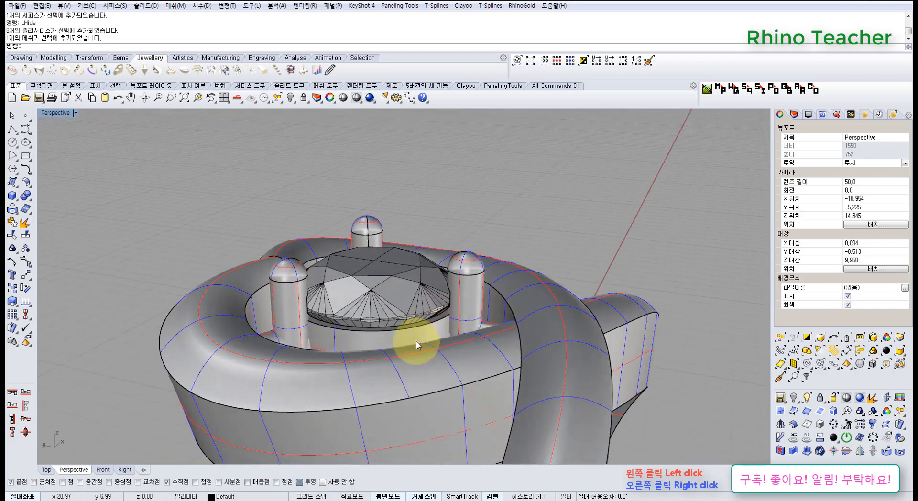
pyautogui.moveTo(505, 248); pyautogui.dragTo(405, 312, button='right')
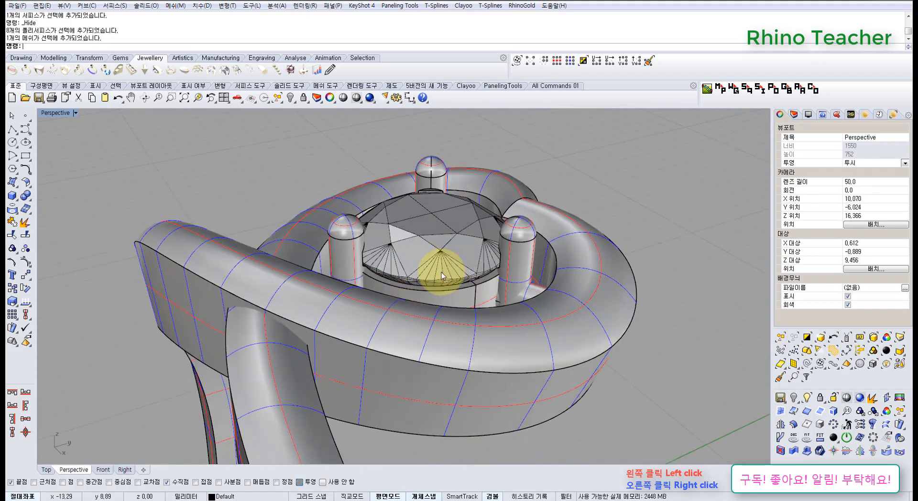
pyautogui.moveTo(408, 281); pyautogui.dragTo(487, 237, button='right')
pyautogui.scroll(-8, 486, 233)
pyautogui.moveTo(485, 232); pyautogui.dragTo(383, 233, button='right')
pyautogui.scroll(8, 410, 289)
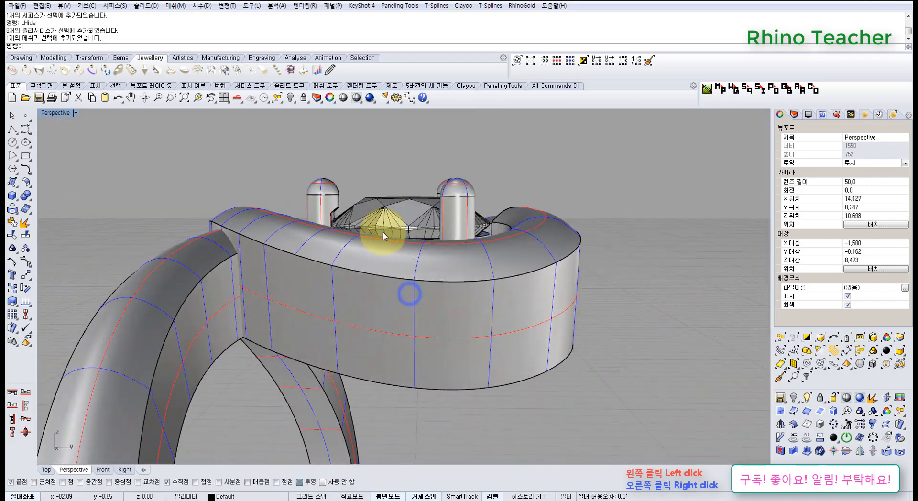
pyautogui.moveTo(399, 199); pyautogui.dragTo(417, 245, button='right')
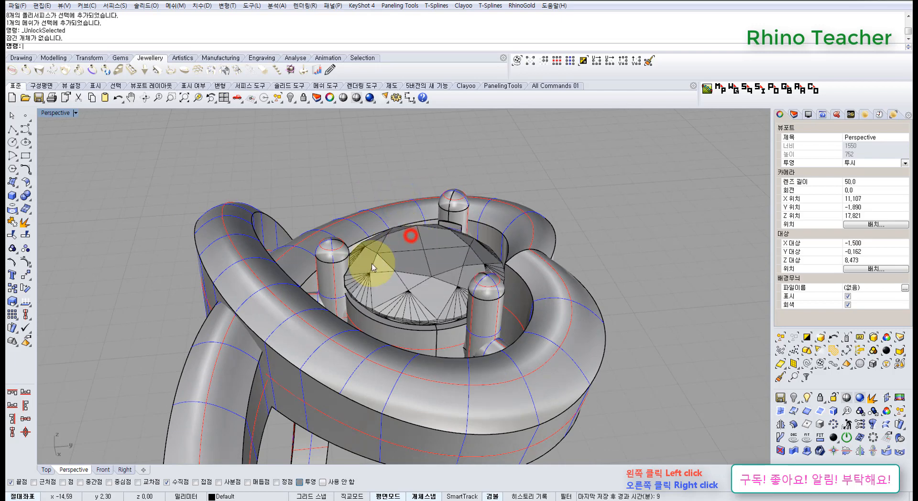
# Ungroup all parts of the ring so the heart band, stone, seat and prongs can be selected separately
pyautogui.click(338, 268)
pyautogui.scroll(-4, 429, 299)
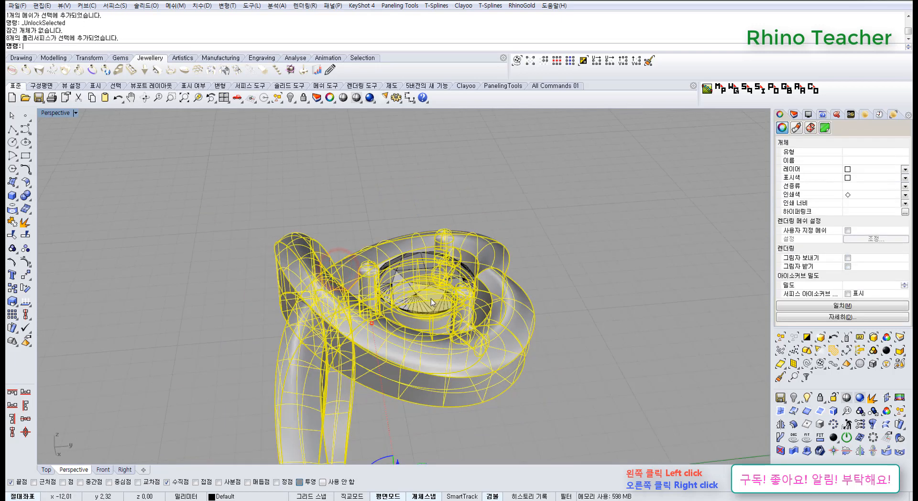
pyautogui.press('Escape')
pyautogui.moveTo(436, 317); pyautogui.dragTo(429, 284, button='right')
pyautogui.scroll(5, 403, 260)
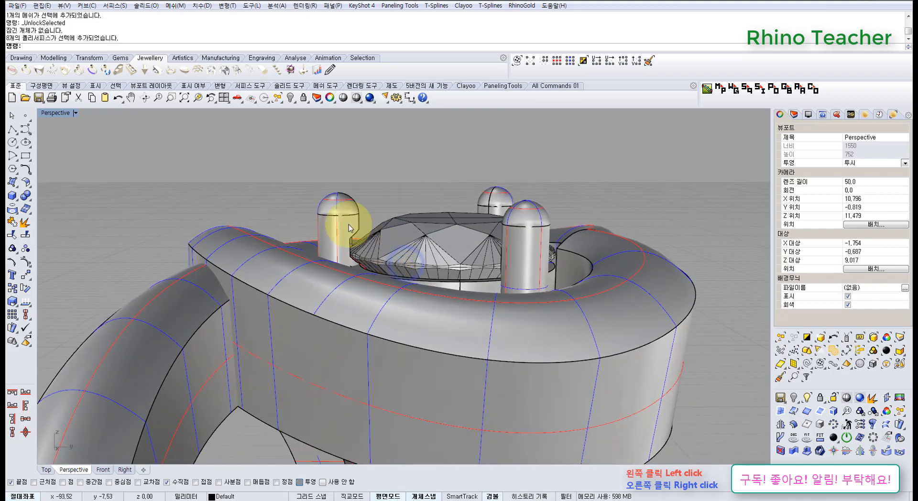
pyautogui.moveTo(386, 220); pyautogui.dragTo(479, 351, button='right')
pyautogui.scroll(-6, 500, 361)
pyautogui.moveTo(578, 308); pyautogui.dragTo(487, 337)
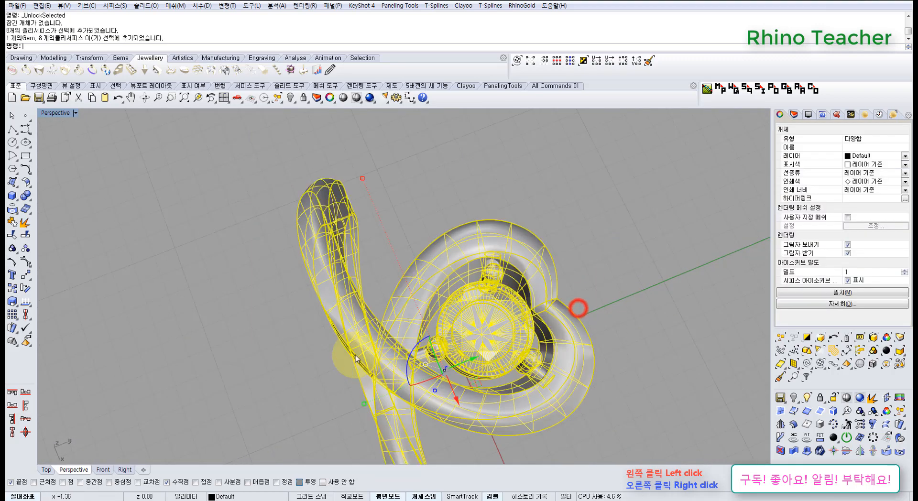
pyautogui.click(411, 160)
pyautogui.moveTo(415, 270); pyautogui.dragTo(393, 194, button='right')
# Lower the stone, its seat and the three prongs with their supports vertically into the heart band, leaving the band in place
pyautogui.moveTo(584, 387); pyautogui.dragTo(564, 357)
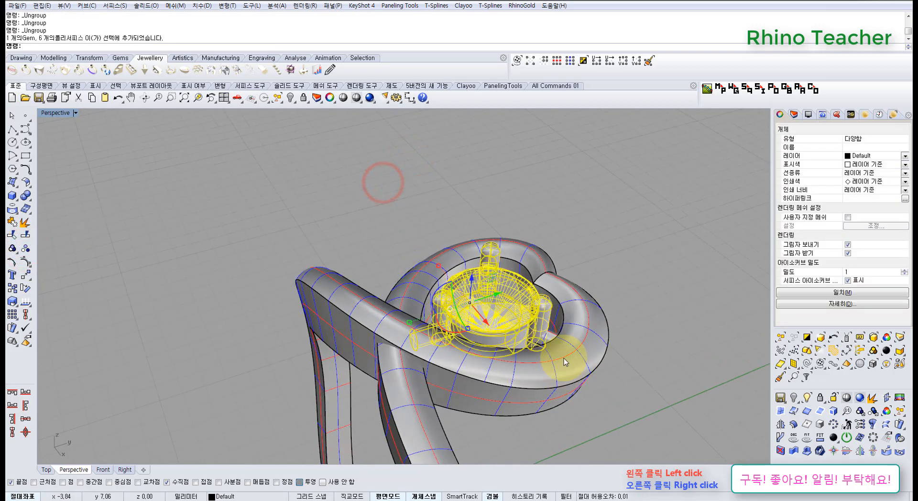
pyautogui.scroll(3, 559, 354)
pyautogui.keyDown('ctrl'); pyautogui.click(344, 328); pyautogui.keyUp('ctrl')
pyautogui.scroll(-6, 344, 327)
pyautogui.moveTo(344, 326); pyautogui.dragTo(420, 283, button='right')
pyautogui.scroll(5, 420, 280)
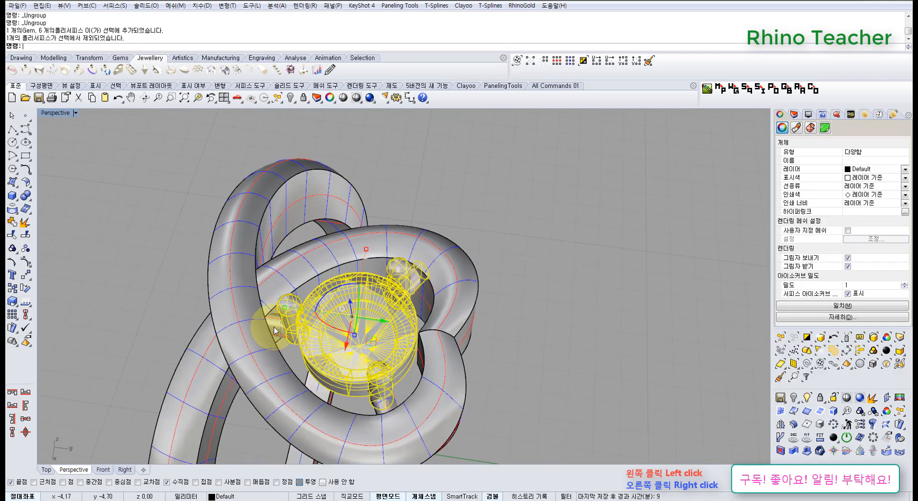
pyautogui.moveTo(333, 371); pyautogui.dragTo(337, 283, button='right')
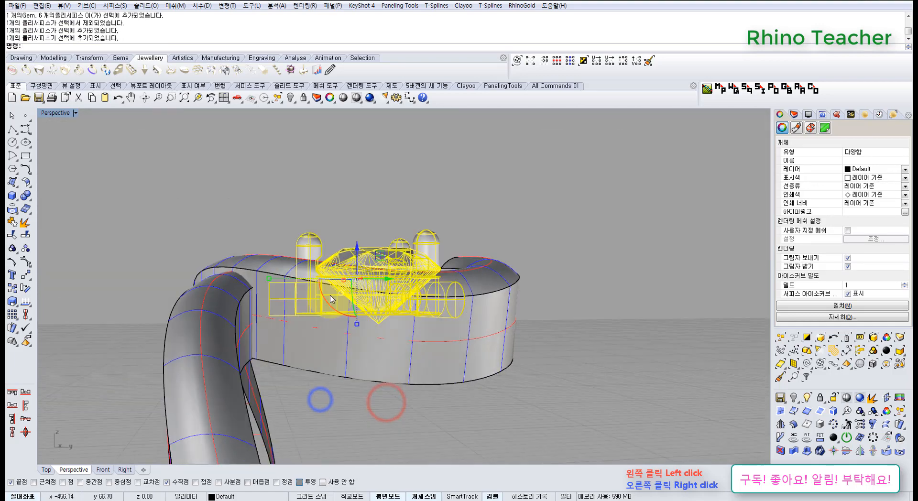
pyautogui.scroll(3, 338, 249)
pyautogui.moveTo(524, 269); pyautogui.dragTo(472, 297, button='right')
pyautogui.moveTo(401, 314); pyautogui.dragTo(390, 299, button='right')
pyautogui.moveTo(380, 288); pyautogui.dragTo(388, 340)
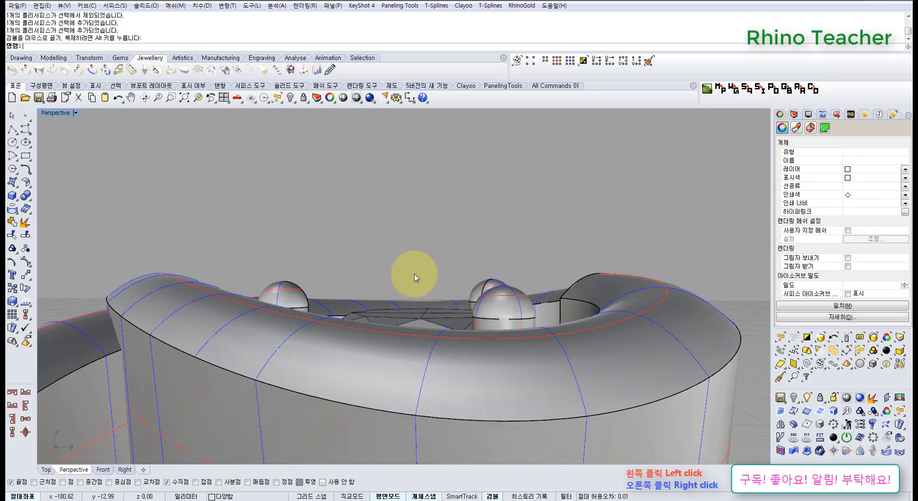
# Compare the stone setting before and after lowering by undoing and redoing the move, and examine it from several angles
pyautogui.moveTo(428, 244); pyautogui.dragTo(464, 377, button='right')
pyautogui.keyDown('shift'); pyautogui.moveTo(470, 371); pyautogui.dragTo(435, 267, button='right'); pyautogui.keyUp('shift')
pyautogui.moveTo(477, 349); pyautogui.dragTo(437, 265, button='right')
pyautogui.hotkey('ctrl', 'z')
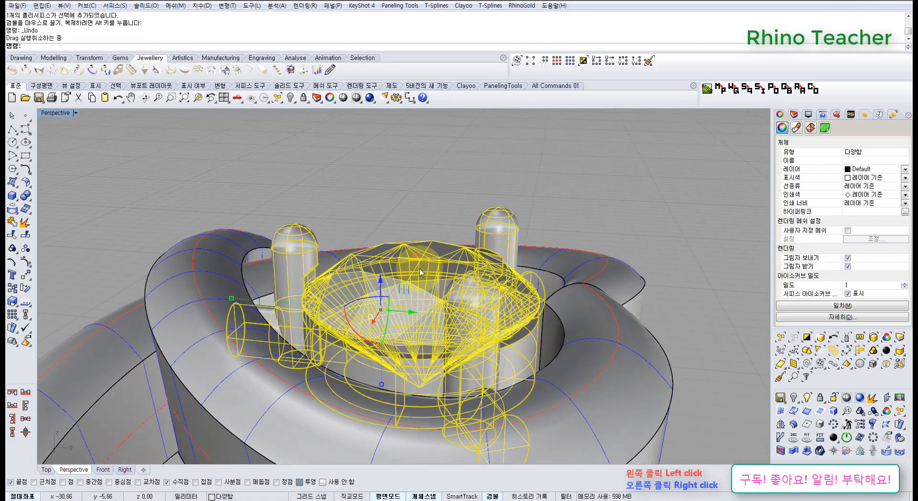
pyautogui.hotkey('ctrl', 'y')
pyautogui.moveTo(467, 317); pyautogui.dragTo(490, 317, button='right')
pyautogui.moveTo(399, 341); pyautogui.dragTo(429, 343, button='right')
pyautogui.click(429, 343)
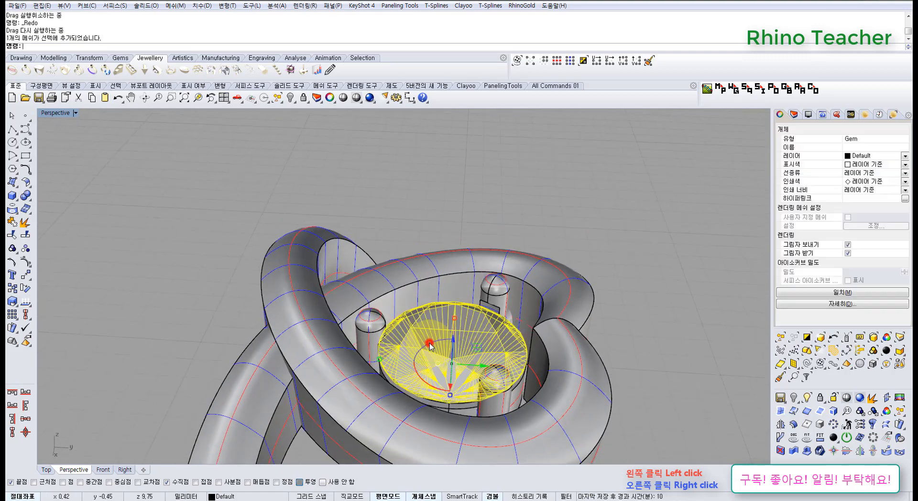
pyautogui.click(399, 200)
pyautogui.moveTo(362, 291); pyautogui.dragTo(398, 357, button='right')
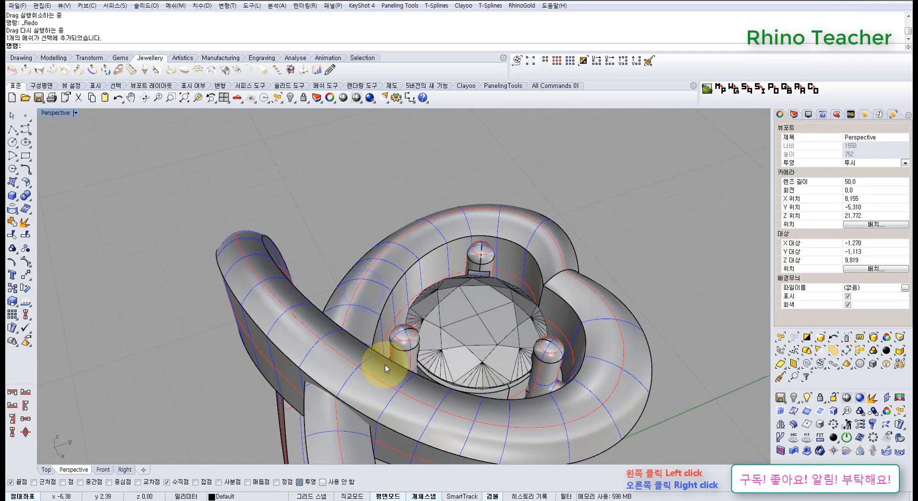
pyautogui.moveTo(468, 343); pyautogui.dragTo(417, 337, button='right')
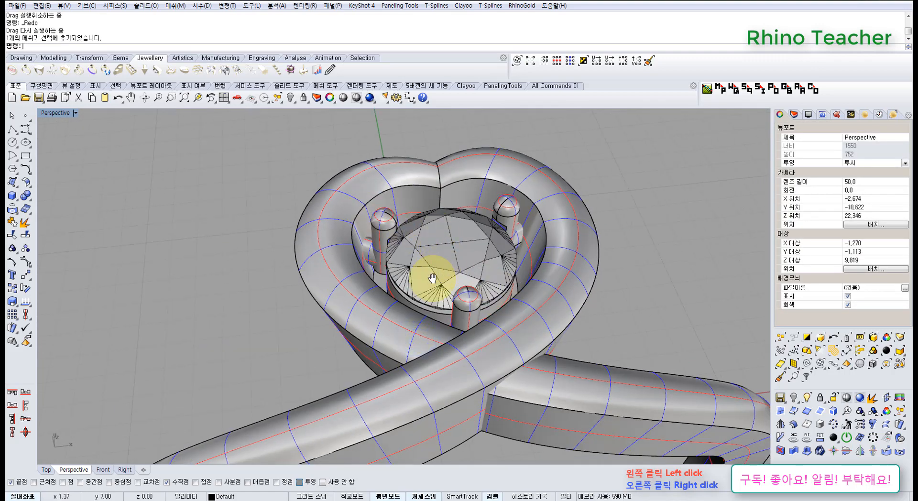
# Undo the lowering of the stone, seat and prongs into the heart band and deselect them
pyautogui.moveTo(432, 278); pyautogui.dragTo(338, 250, button='right')
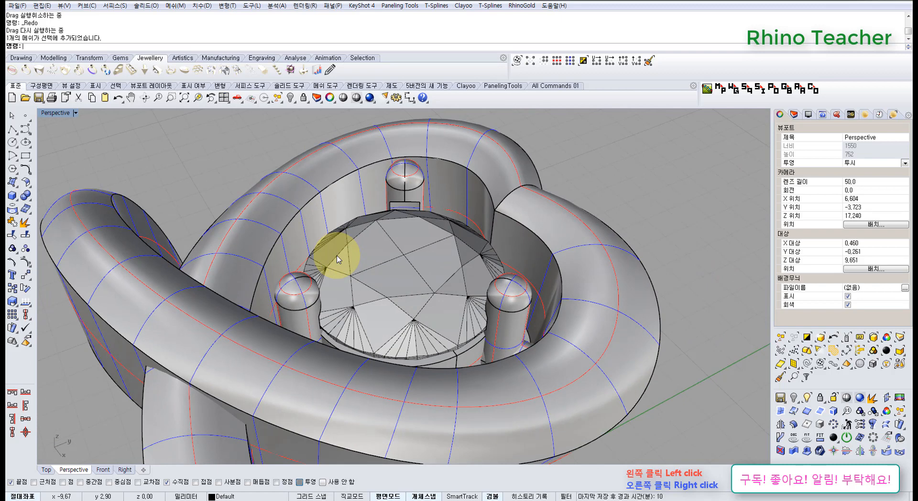
pyautogui.moveTo(429, 289); pyautogui.dragTo(567, 294, button='right')
pyautogui.moveTo(497, 286); pyautogui.dragTo(515, 330, button='right')
pyautogui.hotkey('ctrl', 'z')
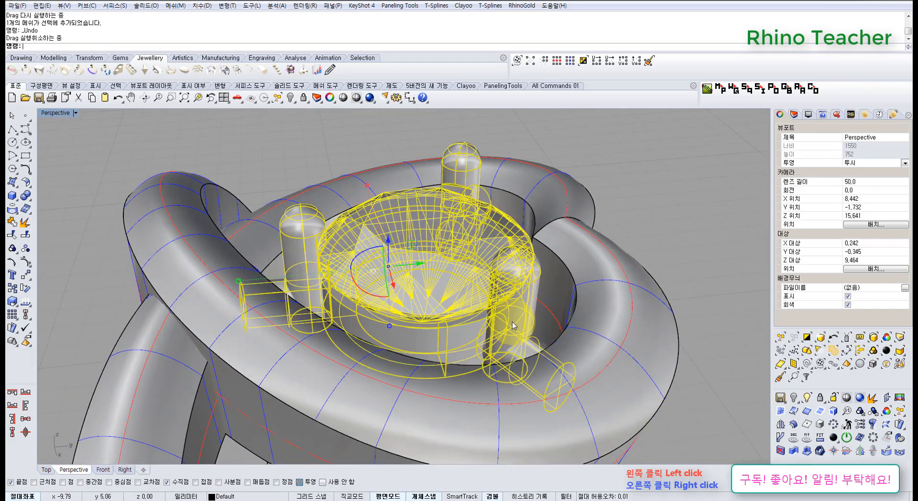
pyautogui.moveTo(387, 244); pyautogui.dragTo(409, 296, button='right')
pyautogui.press('Escape')
# In the Top view, shift the stone, seat and prongs together off-centre, diagonally up and to the right within the heart
pyautogui.hotkey('ctrl', 'F1')
pyautogui.scroll(-8, 461, 318)
pyautogui.hotkey('ctrl', 'F4')
pyautogui.moveTo(472, 335); pyautogui.dragTo(436, 308, button='right')
pyautogui.hotkey('ctrl', 'F1')
pyautogui.moveTo(333, 280); pyautogui.dragTo(359, 252, button='right')
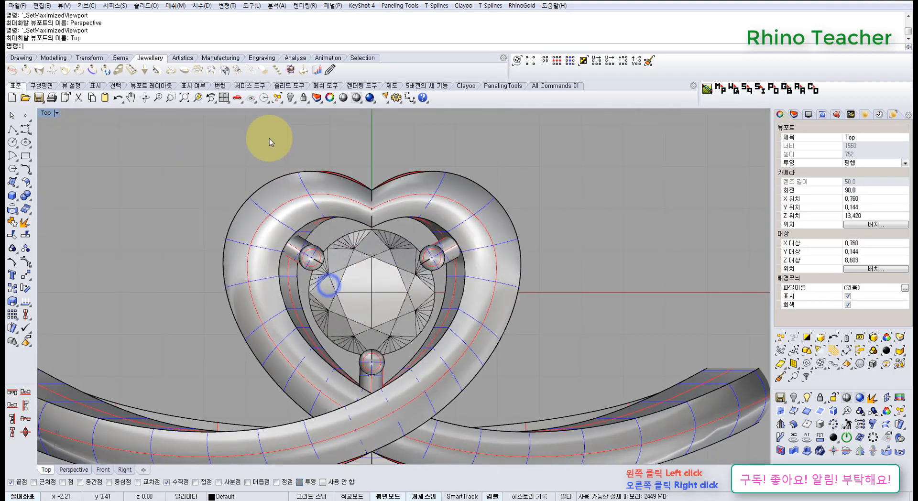
pyautogui.moveTo(439, 408); pyautogui.dragTo(440, 406)
pyautogui.scroll(3, 441, 290)
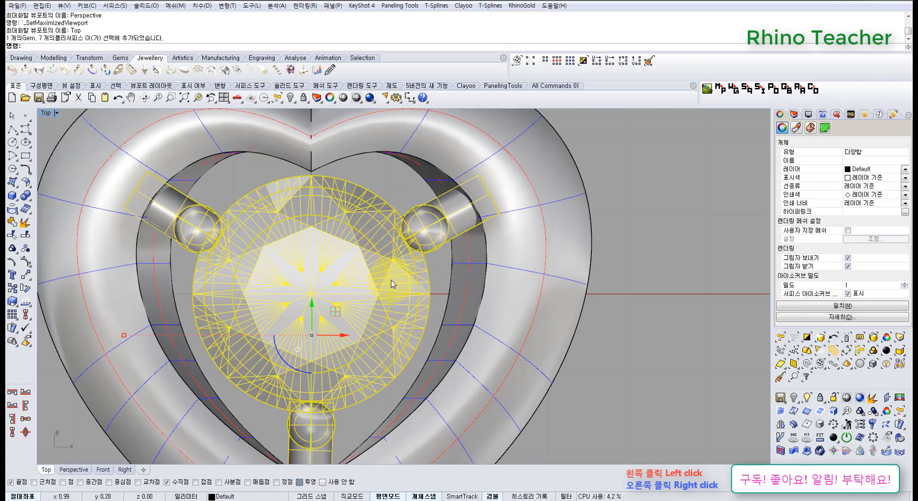
pyautogui.moveTo(401, 281); pyautogui.dragTo(421, 272)
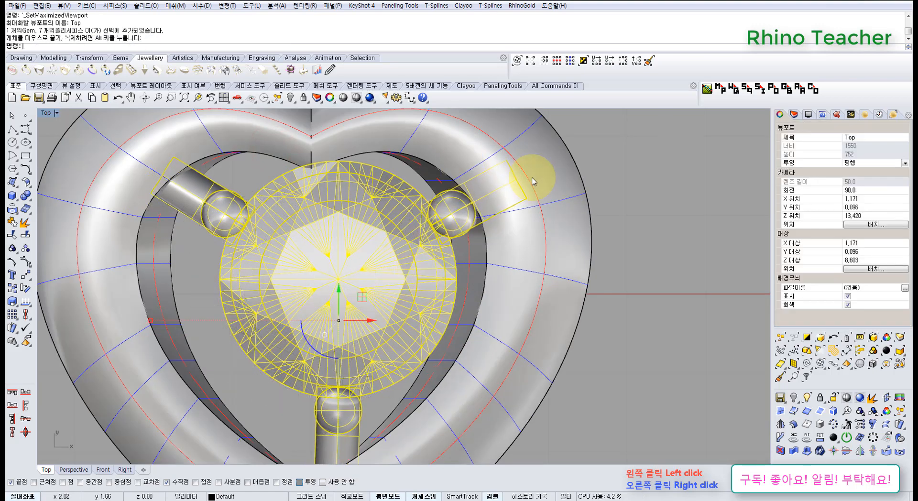
# Deselect the shifted stone setting and examine from several perspective angles how it sits against the heart band
pyautogui.hotkey('ctrl', 'F4')
pyautogui.moveTo(465, 290); pyautogui.dragTo(393, 225, button='right')
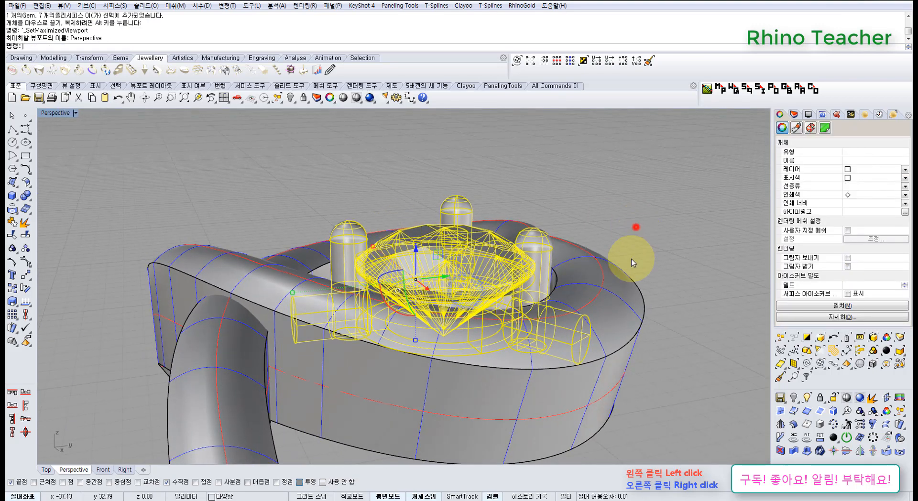
pyautogui.click(636, 227)
pyautogui.scroll(4, 562, 314)
pyautogui.moveTo(538, 260); pyautogui.dragTo(615, 200, button='right')
pyautogui.moveTo(441, 228); pyautogui.dragTo(508, 259, button='right')
pyautogui.scroll(-3, 509, 258)
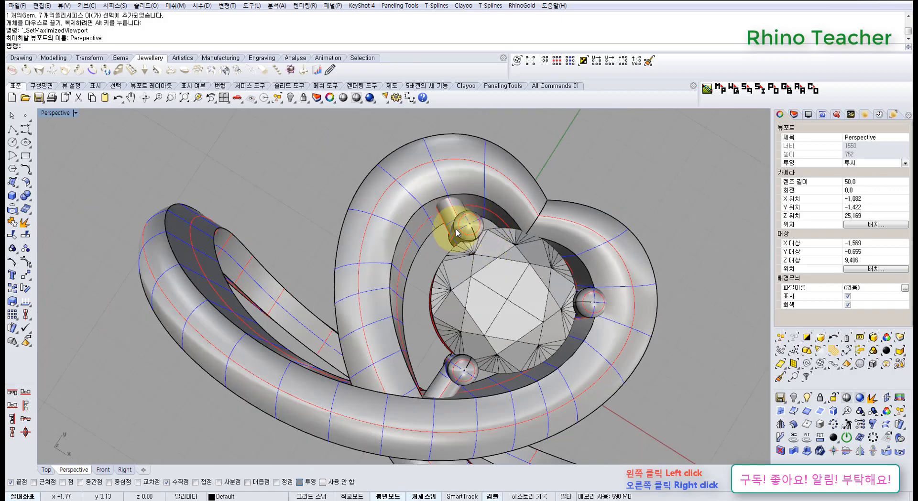
pyautogui.keyDown('shift'); pyautogui.moveTo(543, 305); pyautogui.dragTo(416, 273, button='right'); pyautogui.keyUp('shift')
pyautogui.scroll(8, 486, 261)
pyautogui.keyDown('shift'); pyautogui.moveTo(485, 262); pyautogui.dragTo(459, 256, button='right'); pyautogui.keyUp('shift')
# Undo the diagonal shift of the stone setting inside the heart
pyautogui.hotkey('ctrl', 'F1')
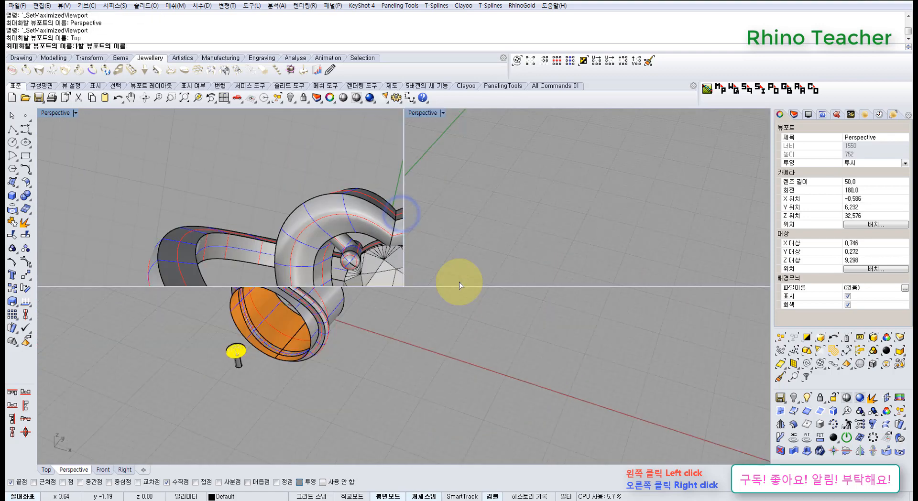
pyautogui.scroll(-8, 454, 294)
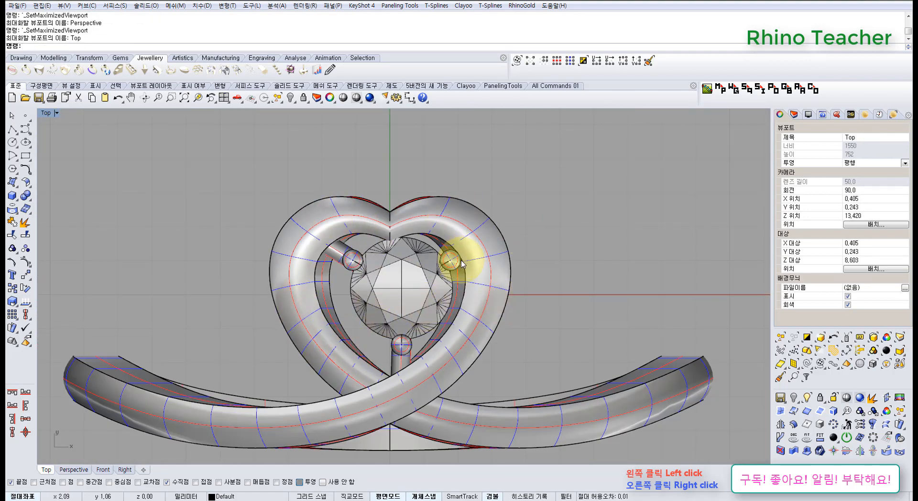
pyautogui.click(580, 258)
pyautogui.scroll(5, 463, 267)
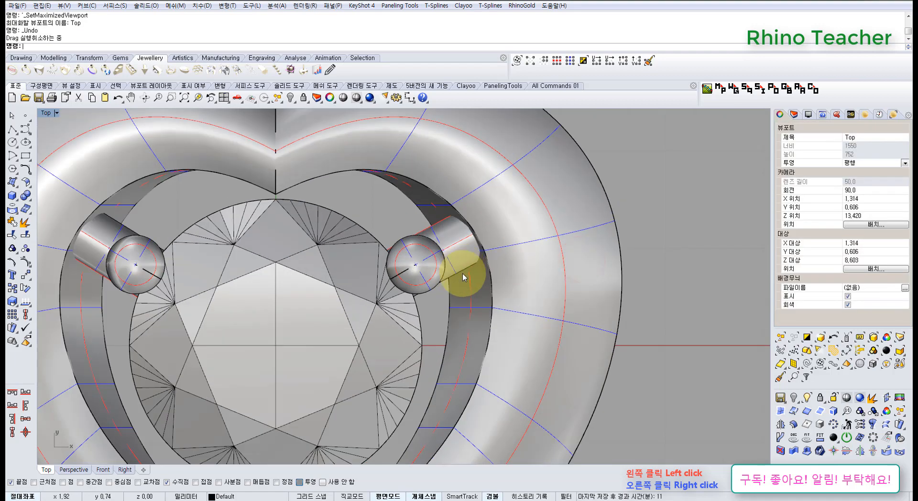
# Lower the stone, seat and prongs with their supports vertically into the heart band, and check the prong supports from above
pyautogui.hotkey('ctrl', 'F4')
pyautogui.moveTo(525, 329); pyautogui.dragTo(336, 219, button='right')
pyautogui.moveTo(443, 343); pyautogui.dragTo(443, 343)
pyautogui.scroll(5, 333, 260)
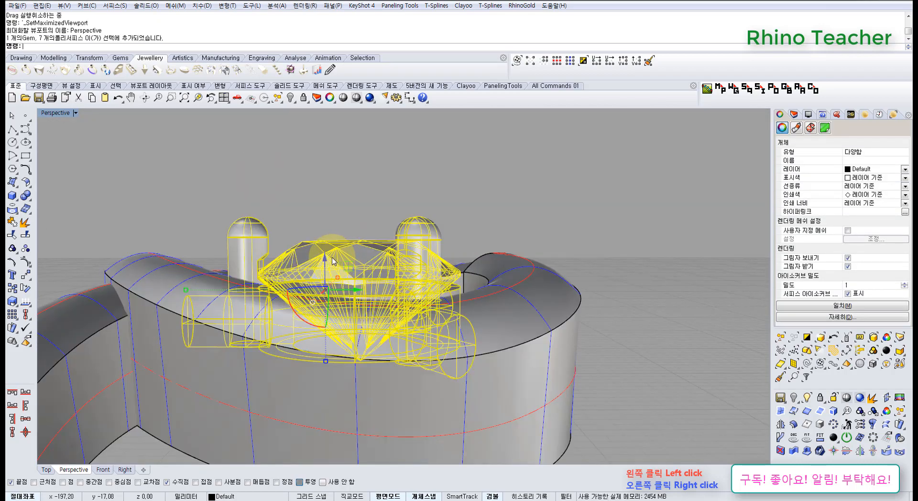
pyautogui.moveTo(332, 282); pyautogui.dragTo(339, 309)
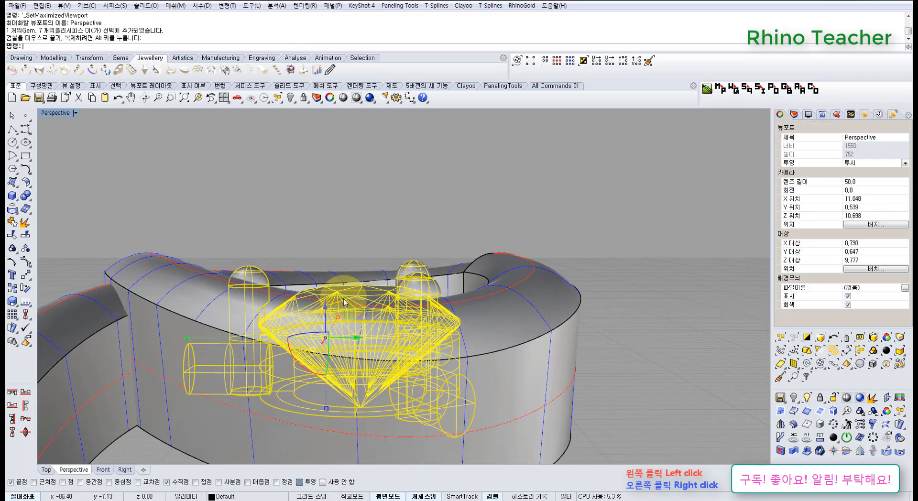
pyautogui.moveTo(389, 231); pyautogui.dragTo(373, 314, button='right')
pyautogui.hotkey('ctrl', 'F1')
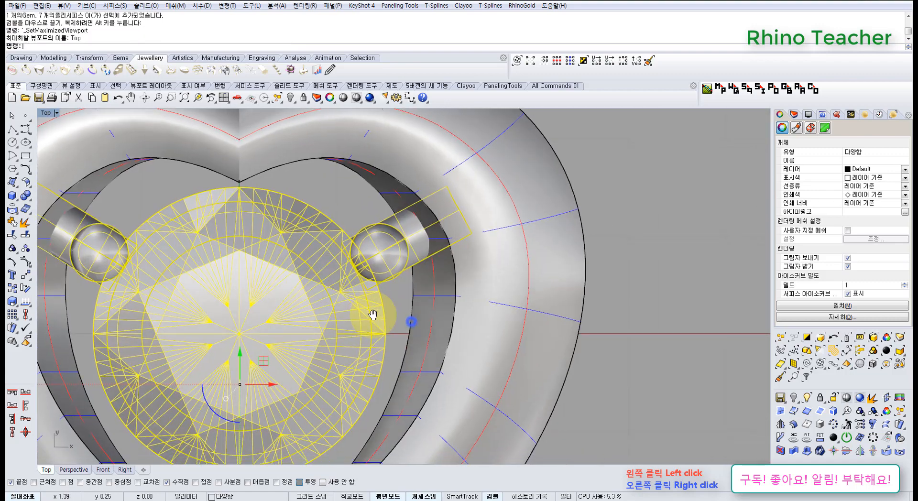
pyautogui.click(624, 268)
pyautogui.scroll(5, 378, 250)
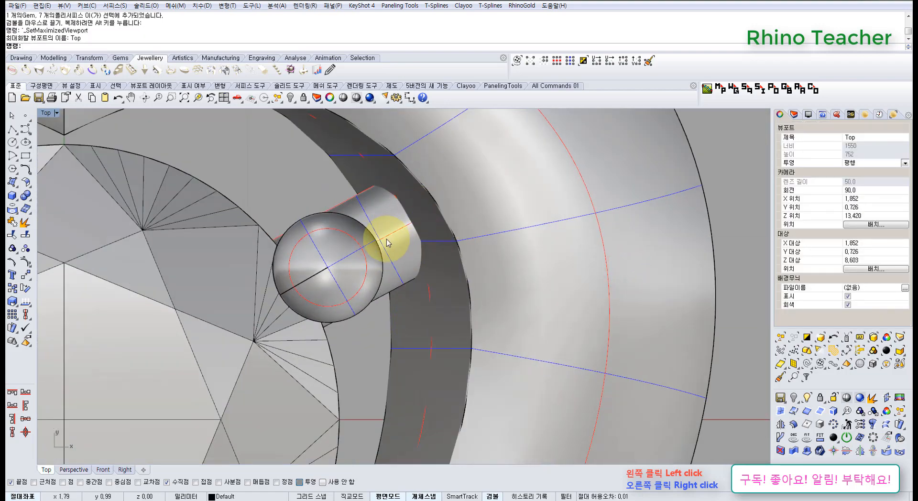
pyautogui.scroll(-6, 421, 228)
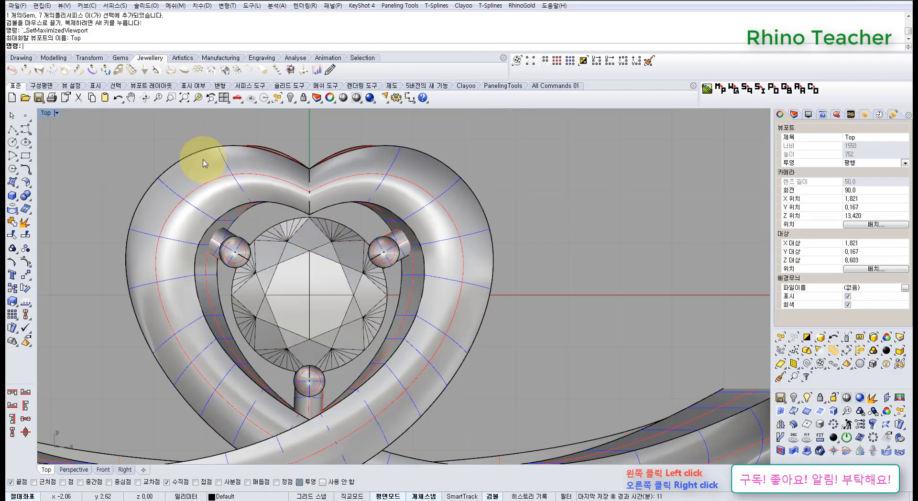
# Shift the lowered stone setting slightly up and to the right in the Top view, towards the band's inner wall
pyautogui.scroll(-3, 207, 173)
pyautogui.moveTo(375, 403); pyautogui.dragTo(375, 404)
pyautogui.scroll(5, 315, 293)
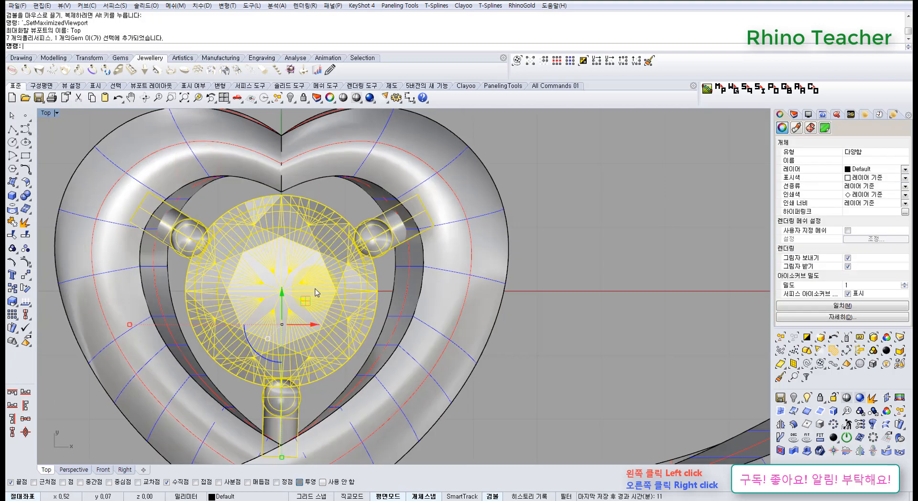
pyautogui.moveTo(308, 299); pyautogui.dragTo(319, 294)
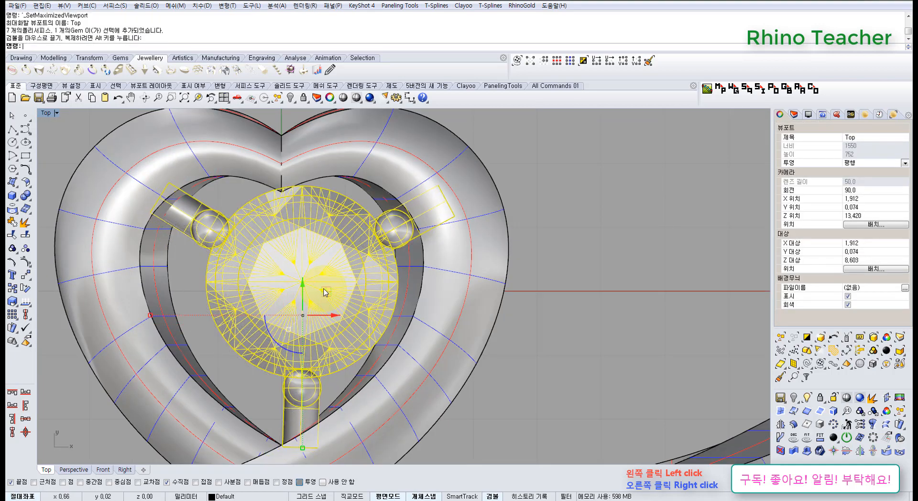
# Examine in perspective how the off-centre prong touches the inner wall of the heart band, selecting it to see its extent
pyautogui.hotkey('ctrl', 'F4')
pyautogui.moveTo(498, 339); pyautogui.dragTo(497, 241, button='right')
pyautogui.click(581, 209)
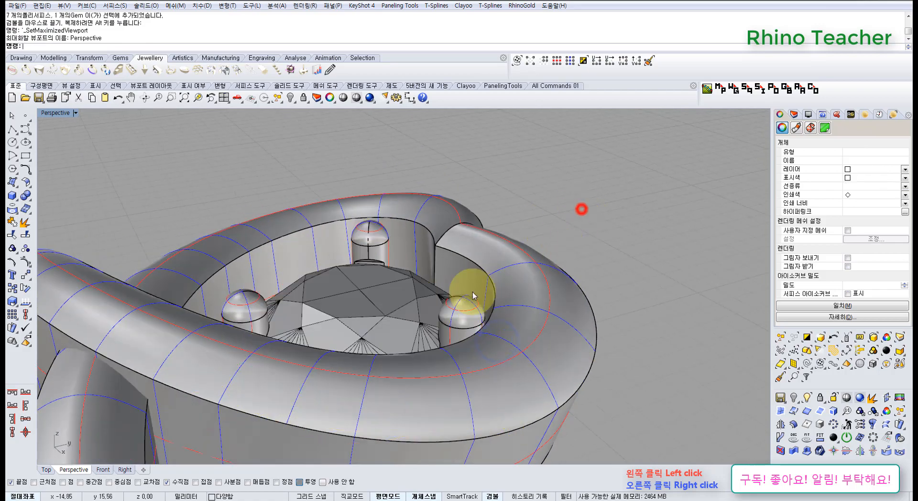
pyautogui.moveTo(473, 295); pyautogui.dragTo(478, 317, button='right')
pyautogui.scroll(5, 499, 338)
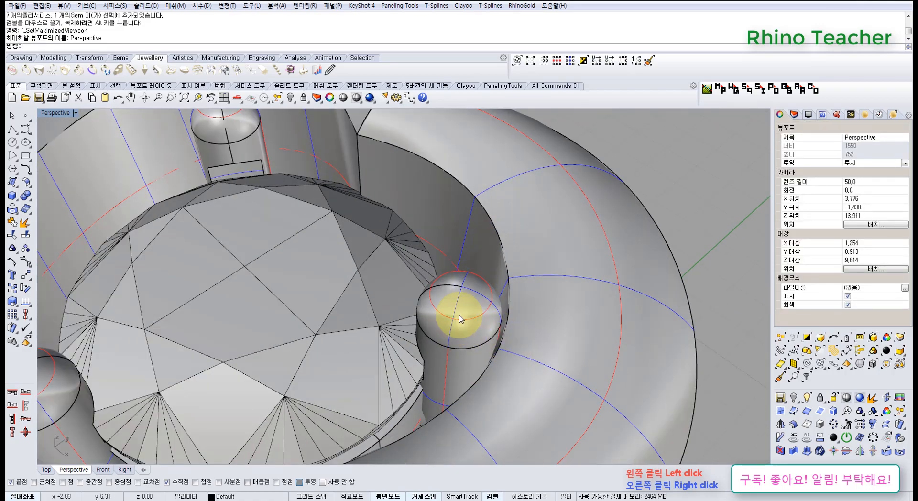
pyautogui.click(460, 319)
pyautogui.click(517, 335)
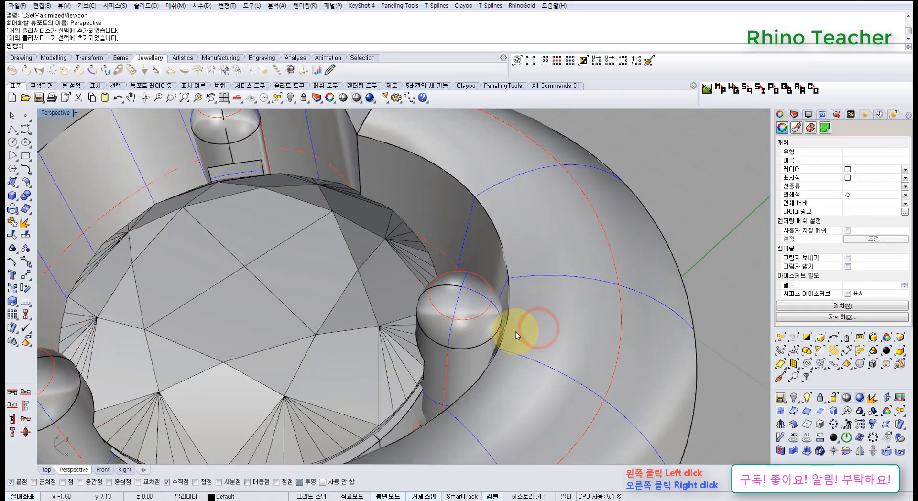
pyautogui.moveTo(515, 332); pyautogui.dragTo(606, 192, button='right')
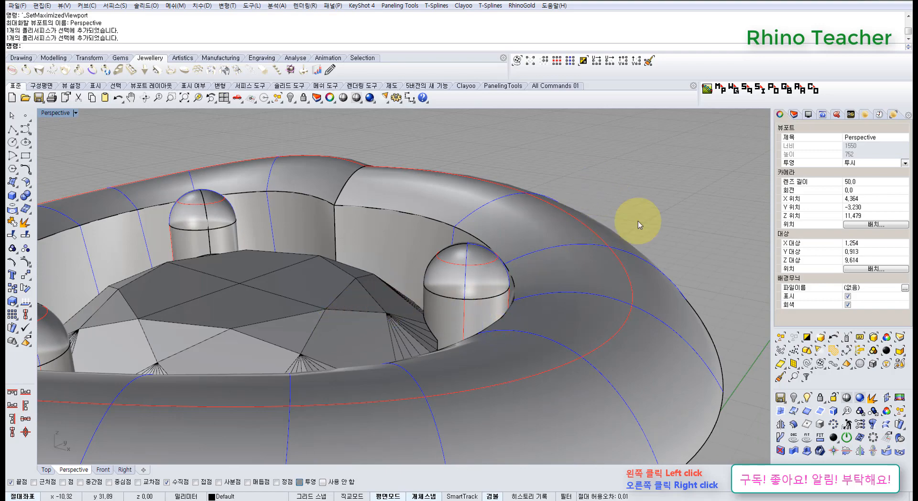
pyautogui.moveTo(482, 258); pyautogui.dragTo(468, 306, button='right')
pyautogui.click(469, 300)
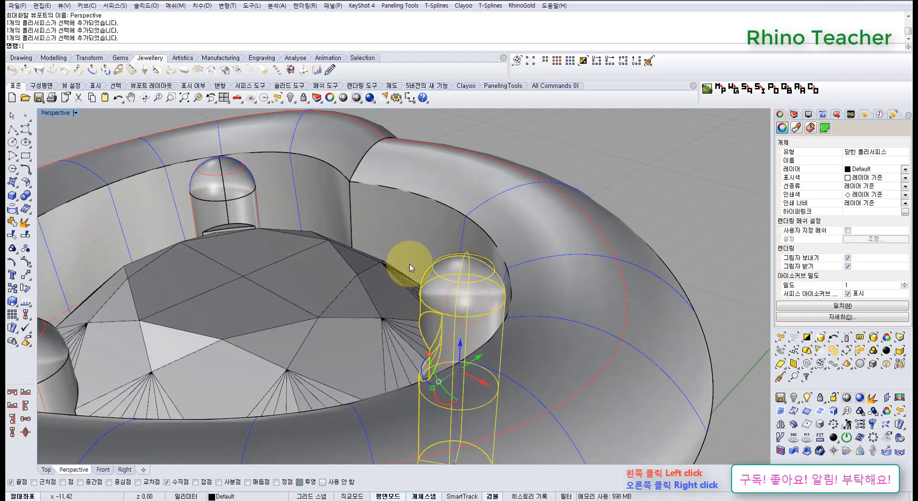
pyautogui.moveTo(410, 268); pyautogui.dragTo(500, 303, button='right')
# Undo the off-centre shift of the lowered setting and view the result from above
pyautogui.hotkey('ctrl', 'z')
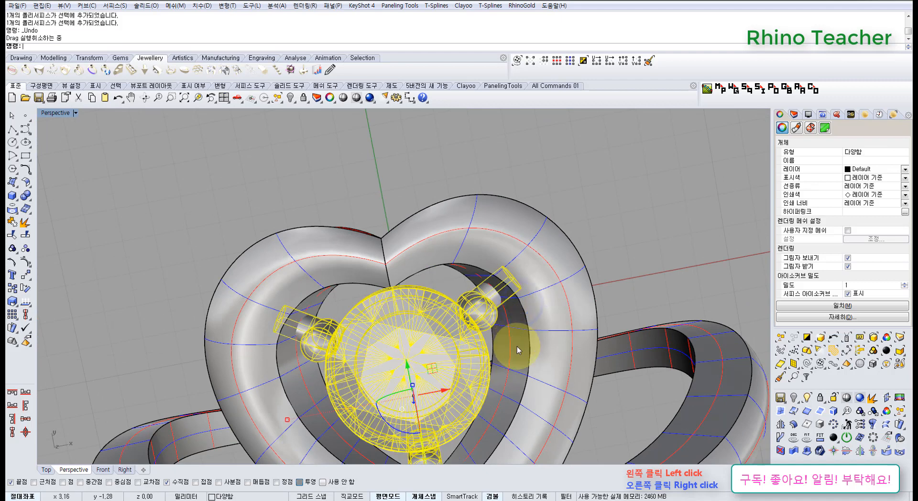
pyautogui.hotkey('ctrl', 'F1')
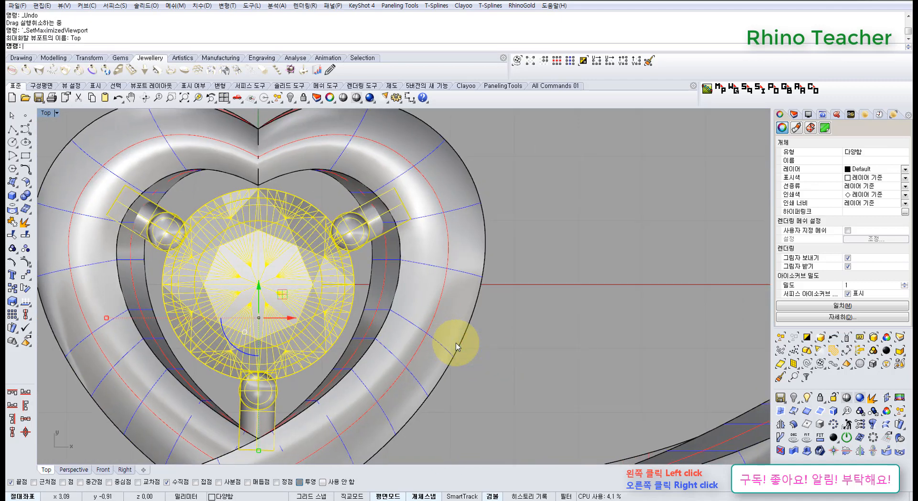
pyautogui.moveTo(446, 305); pyautogui.dragTo(449, 312, button='right')
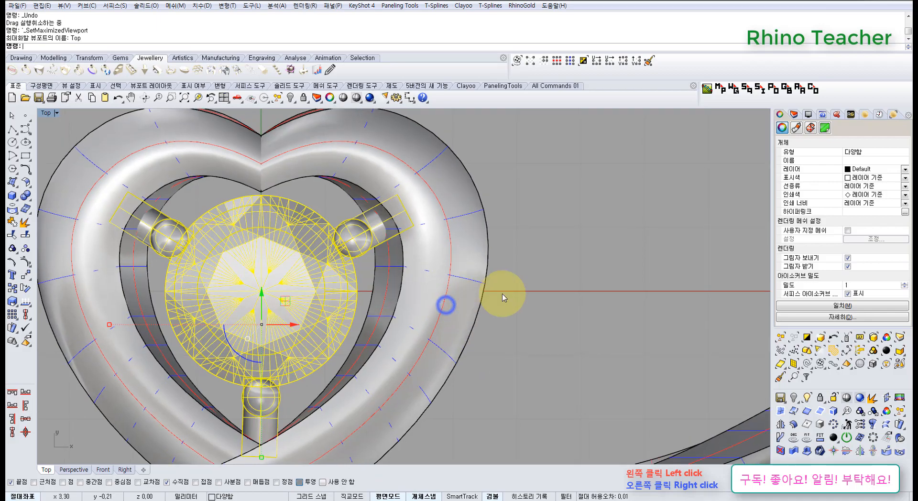
# Deselect the setting and compare its centring within the heart band in the Perspective and Top views
pyautogui.hotkey('ctrl', 'F4')
pyautogui.moveTo(555, 319); pyautogui.dragTo(494, 205, button='right')
pyautogui.click(502, 207)
pyautogui.moveTo(457, 282); pyautogui.dragTo(508, 337, button='right')
pyautogui.scroll(4, 522, 316)
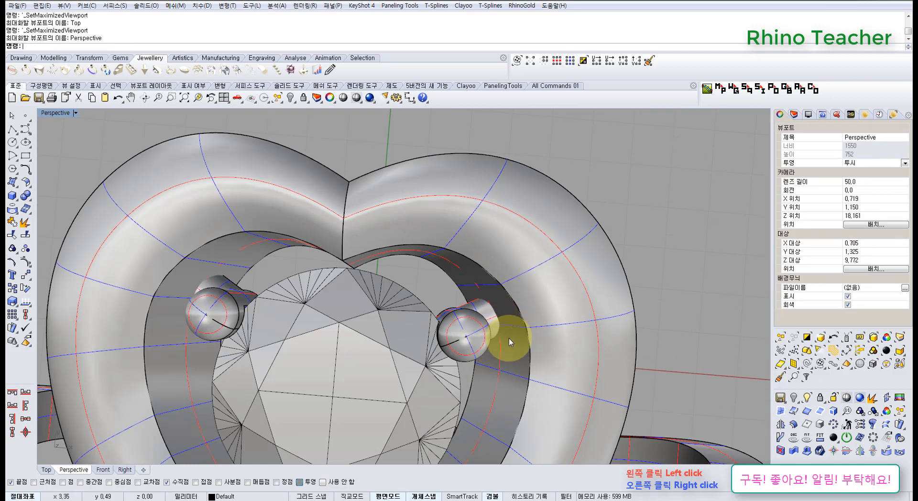
pyautogui.hotkey('ctrl', 'F1')
pyautogui.moveTo(386, 316); pyautogui.dragTo(396, 271, button='right')
pyautogui.scroll(-6, 398, 281)
pyautogui.scroll(4, 398, 283)
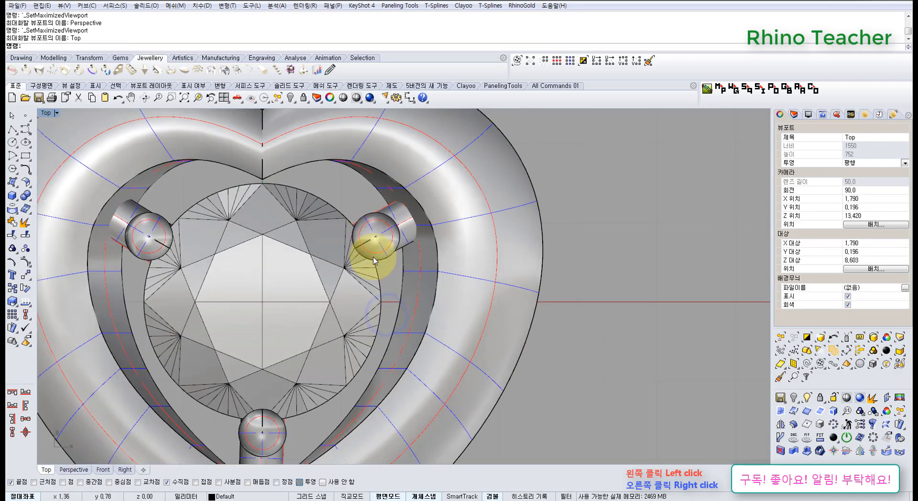
pyautogui.scroll(-4, 424, 287)
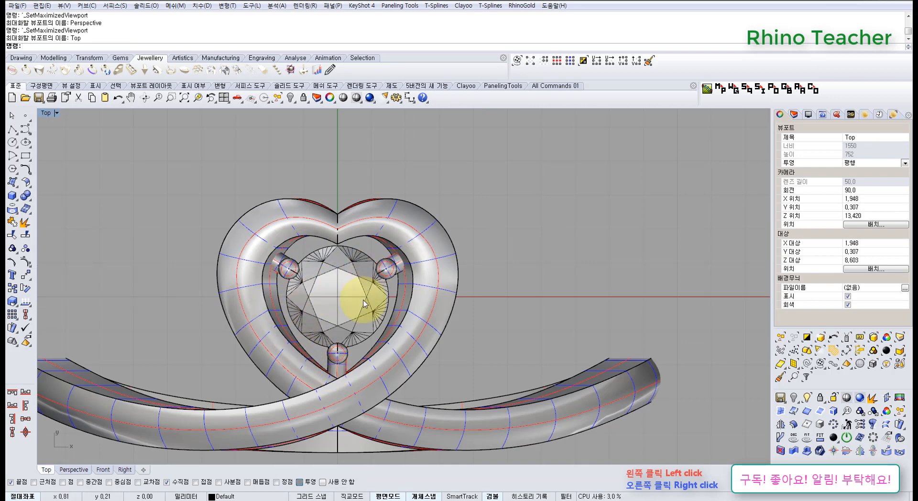
# Examine in the Top view how the upper-right prong and its support meet the inner wall of the heart
pyautogui.moveTo(380, 295); pyautogui.dragTo(367, 269, button='right')
pyautogui.scroll(10, 354, 311)
pyautogui.scroll(3, 352, 324)
pyautogui.scroll(-9, 354, 318)
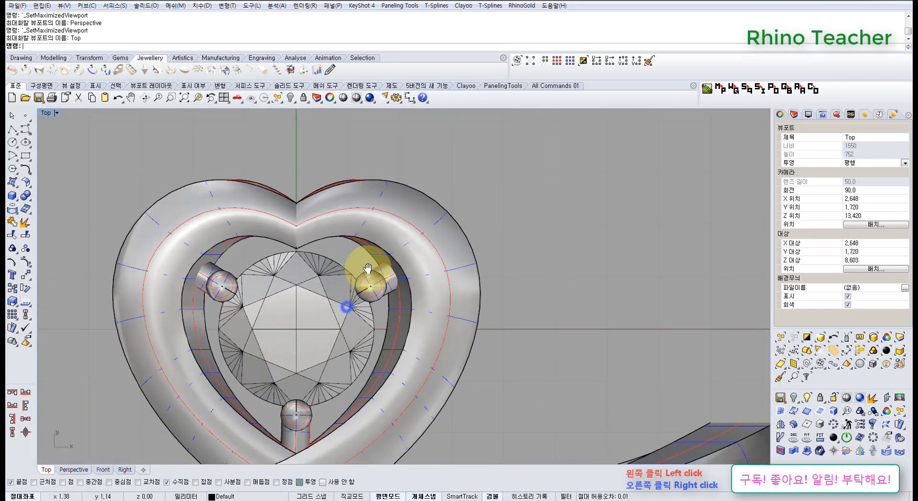
pyautogui.scroll(5, 387, 279)
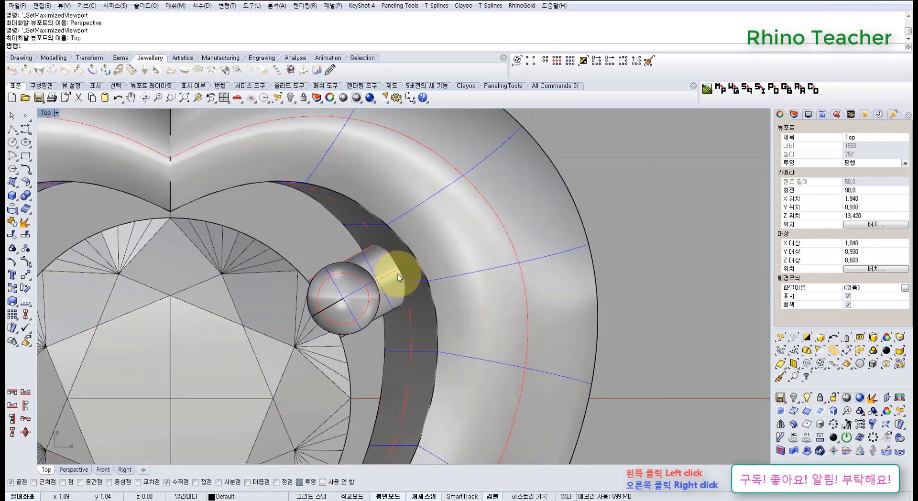
pyautogui.scroll(-6, 399, 277)
pyautogui.scroll(-4, 332, 282)
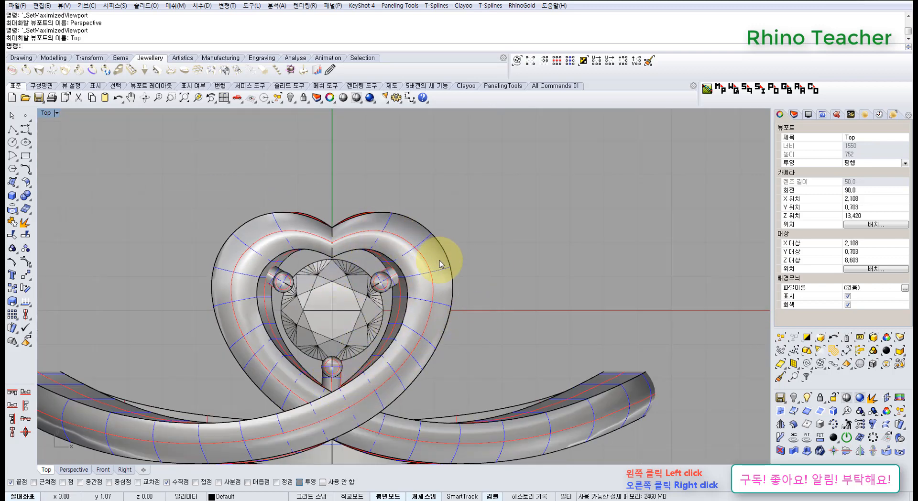
pyautogui.click(343, 311)
pyautogui.click(478, 267)
pyautogui.scroll(5, 380, 275)
pyautogui.scroll(-5, 301, 276)
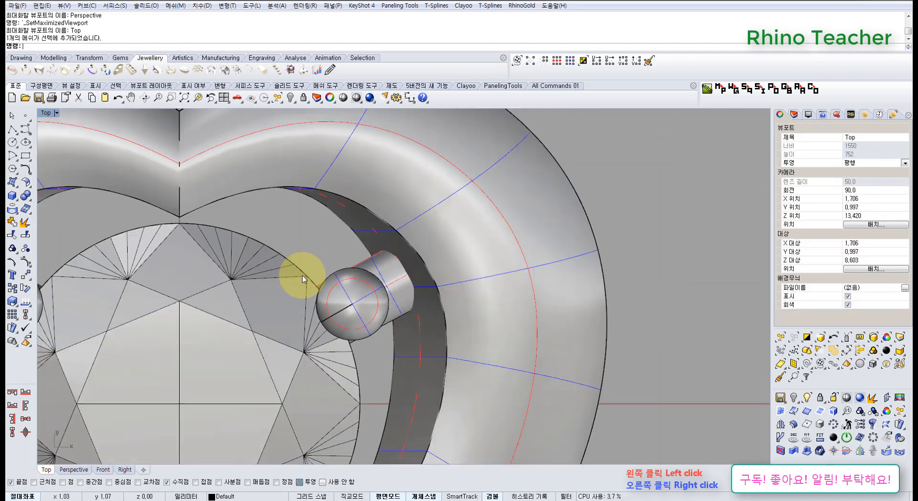
pyautogui.scroll(6, 348, 267)
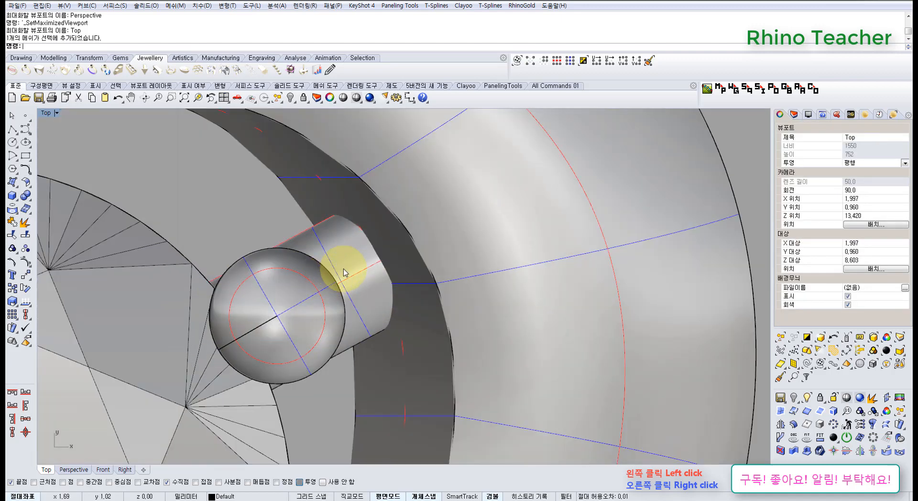
pyautogui.scroll(-5, 374, 270)
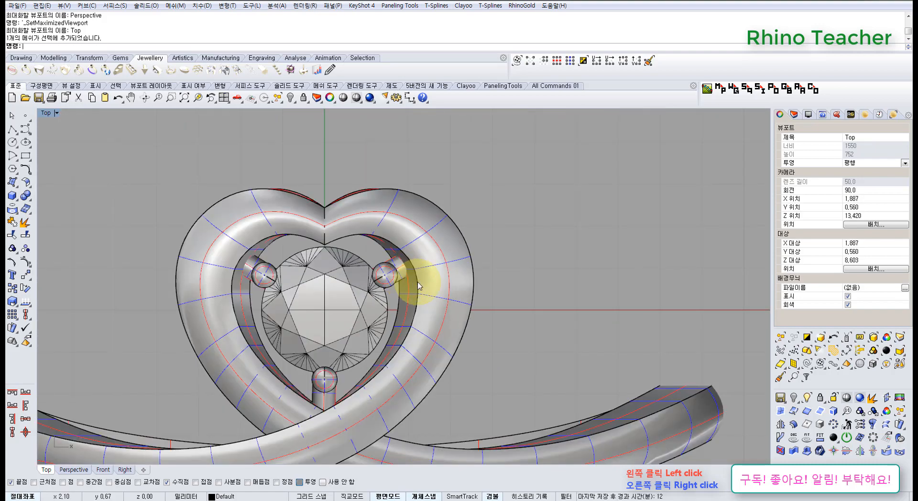
# Raise the whole setting, including gem, seat, prongs and supports, vertically inside the heart band
pyautogui.hotkey('ctrl', 'Tab')
pyautogui.moveTo(489, 329); pyautogui.dragTo(368, 272, button='right')
pyautogui.click(369, 275)
pyautogui.scroll(-5, 370, 276)
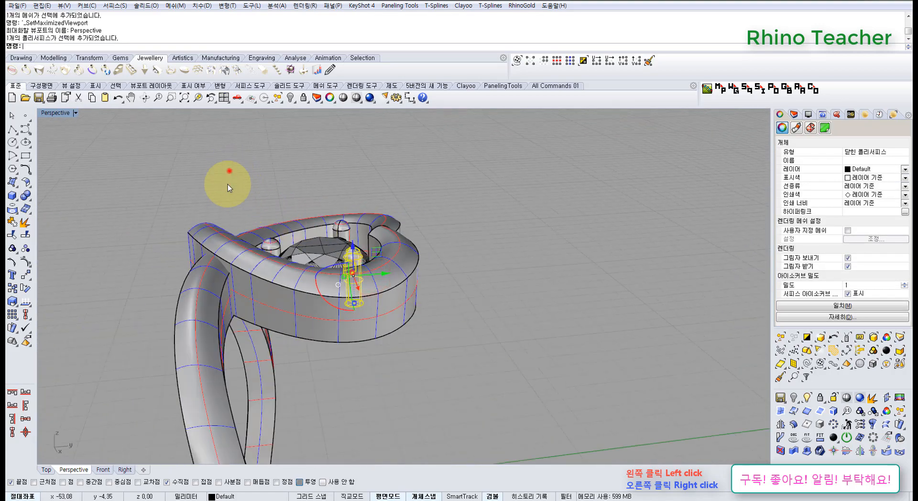
pyautogui.moveTo(229, 171); pyautogui.dragTo(394, 359)
pyautogui.moveTo(297, 234); pyautogui.dragTo(328, 236, button='right')
pyautogui.scroll(4, 371, 211)
pyautogui.moveTo(371, 211); pyautogui.dragTo(381, 250, button='right')
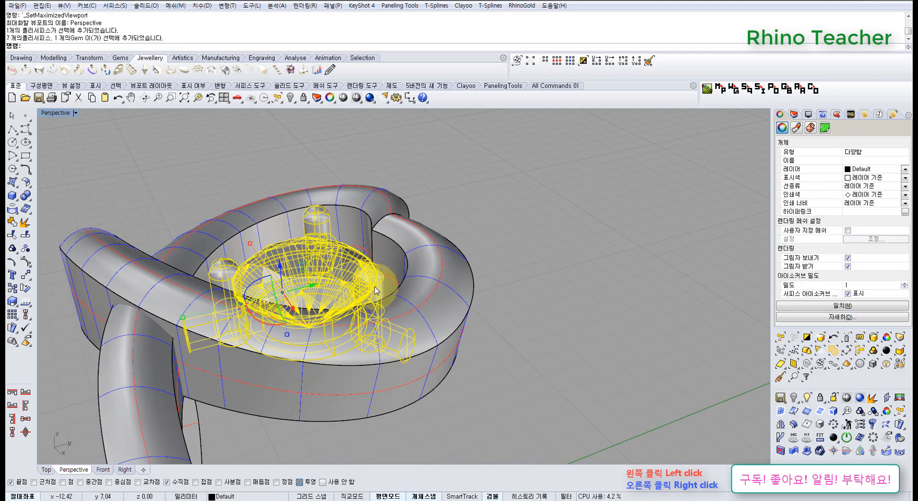
pyautogui.moveTo(375, 291); pyautogui.dragTo(287, 334, button='right')
pyautogui.scroll(4, 304, 290)
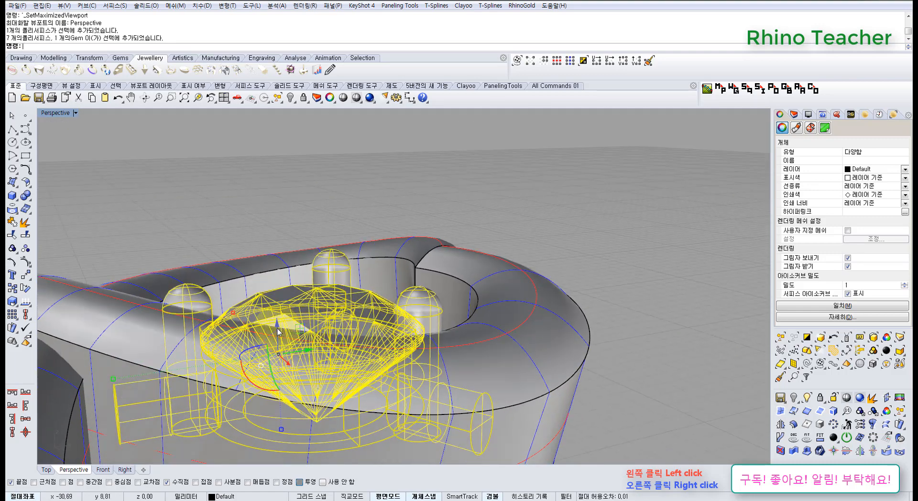
pyautogui.moveTo(277, 329); pyautogui.dragTo(276, 293)
pyautogui.moveTo(315, 229); pyautogui.dragTo(411, 286, button='right')
pyautogui.press('Escape')
# Inspect the raised setting from above, comparing the two upper prongs with the heart's inner walls
pyautogui.hotkey('ctrl', 'F1')
pyautogui.scroll(-5, 399, 288)
pyautogui.scroll(4, 382, 268)
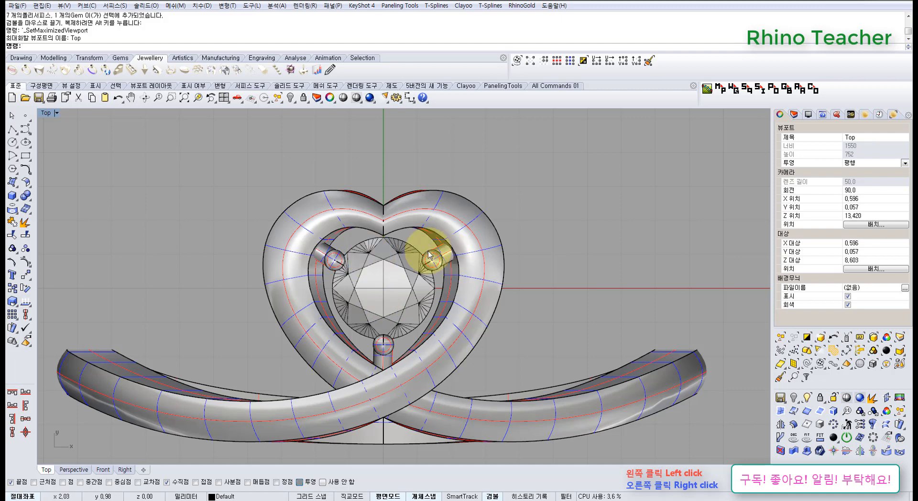
pyautogui.scroll(2, 436, 260)
pyautogui.scroll(-3, 425, 273)
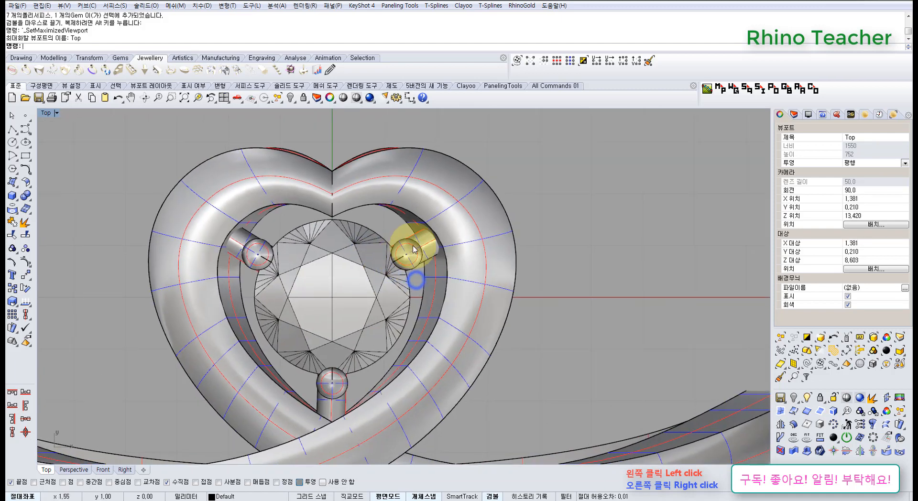
pyautogui.scroll(5, 440, 261)
pyautogui.scroll(-4, 450, 262)
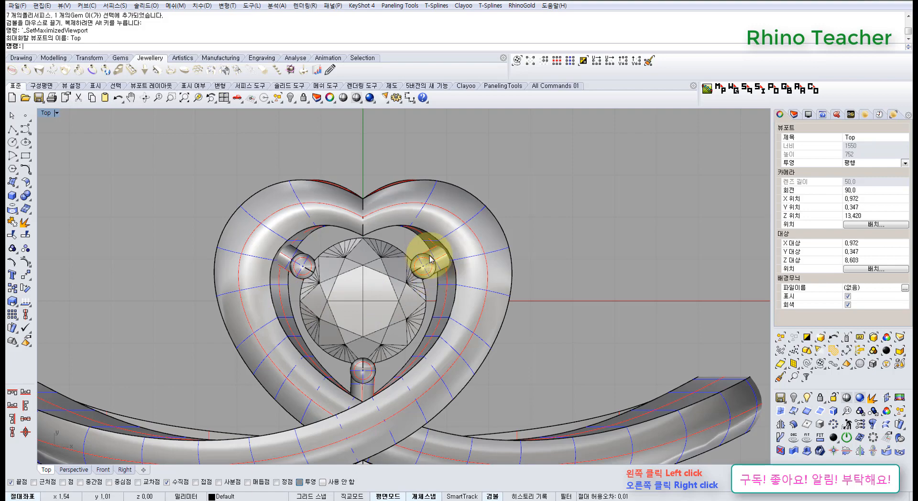
pyautogui.scroll(8, 434, 274)
# Undo the raising of the setting and examine the right prong's support against the band wall in perspective
pyautogui.hotkey('ctrl', 'F4')
pyautogui.moveTo(474, 345); pyautogui.dragTo(562, 315, button='right')
pyautogui.hotkey('ctrl', 'z')
pyautogui.click(615, 303)
pyautogui.scroll(7, 498, 354)
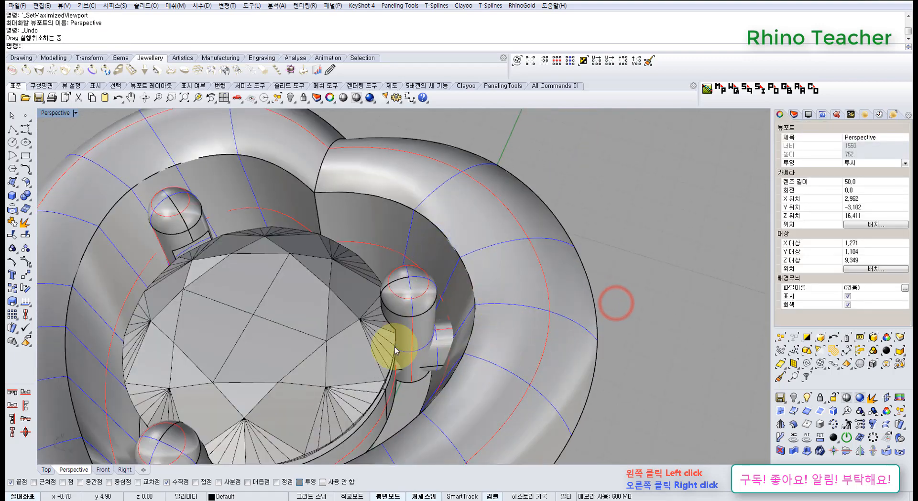
pyautogui.moveTo(431, 314); pyautogui.dragTo(436, 293, button='right')
pyautogui.scroll(7, 436, 292)
pyautogui.scroll(-7, 468, 319)
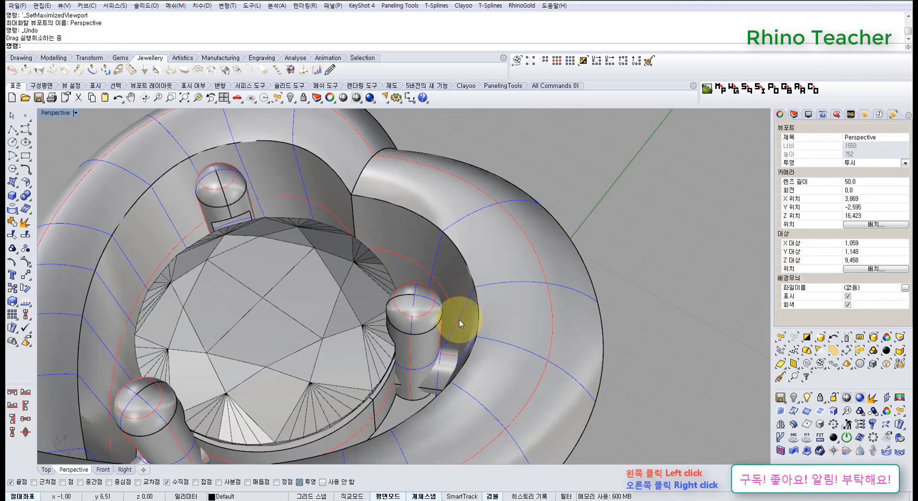
# Examine from above the bottom prong's support near the heart's crossing point, selecting it to show its extent
pyautogui.hotkey('ctrl', 'F1')
pyautogui.scroll(-8, 442, 329)
pyautogui.scroll(8, 409, 319)
pyautogui.moveTo(317, 339); pyautogui.dragTo(362, 277, button='right')
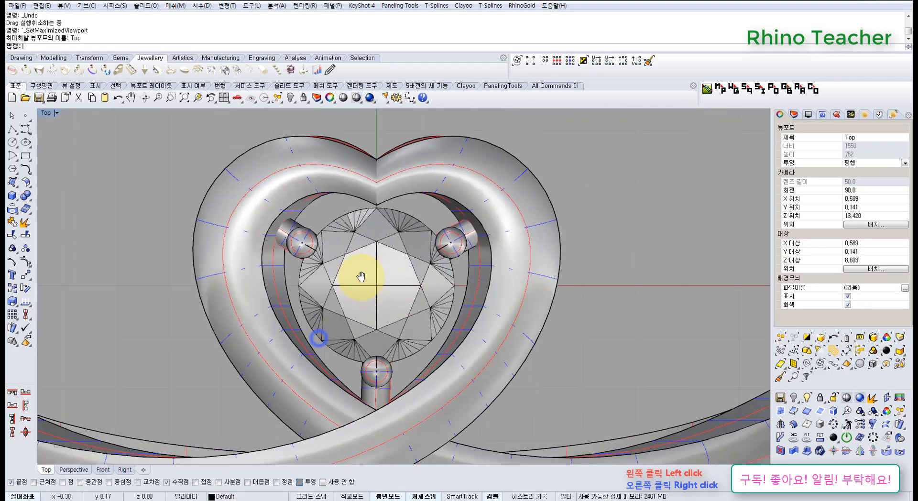
pyautogui.click(607, 315)
pyautogui.scroll(6, 418, 383)
pyautogui.click(336, 414)
pyautogui.scroll(-6, 336, 417)
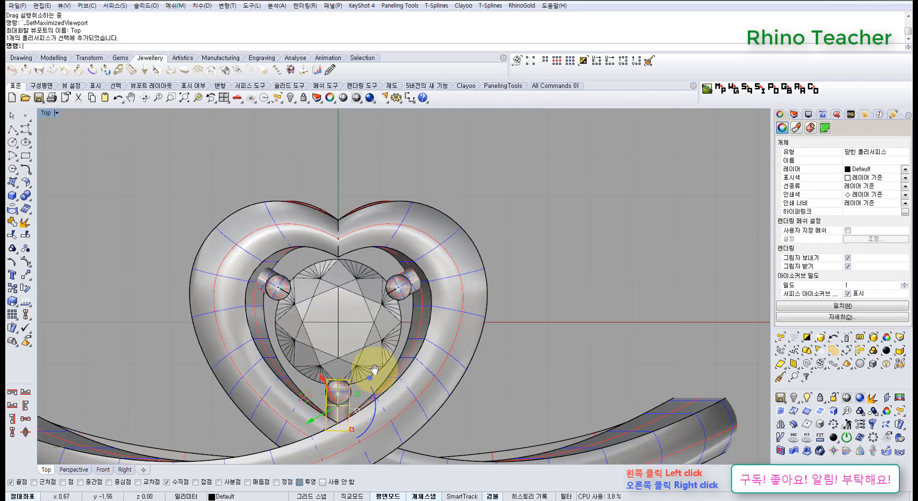
pyautogui.moveTo(374, 370); pyautogui.dragTo(405, 312, button='right')
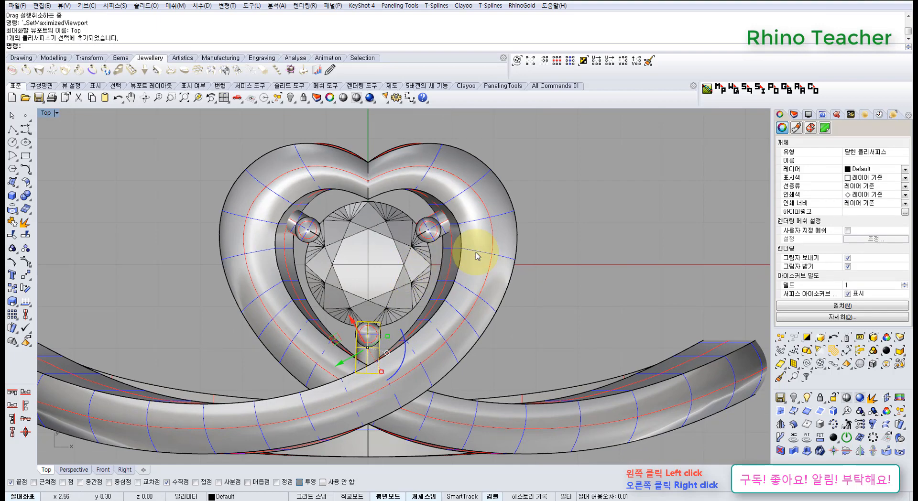
pyautogui.moveTo(461, 263)
pyautogui.mouseDown(button='right')
pyautogui.moveTo(428, 297)
pyautogui.moveTo(424, 273)
pyautogui.moveTo(442, 265)
pyautogui.mouseUp(button='right')
# Select the gem, seat, prongs and supports to compare their extents with the heart's inner opening from above
pyautogui.hotkey('ctrl', 'F4')
pyautogui.scroll(-6, 442, 264)
pyautogui.moveTo(224, 169); pyautogui.dragTo(506, 395)
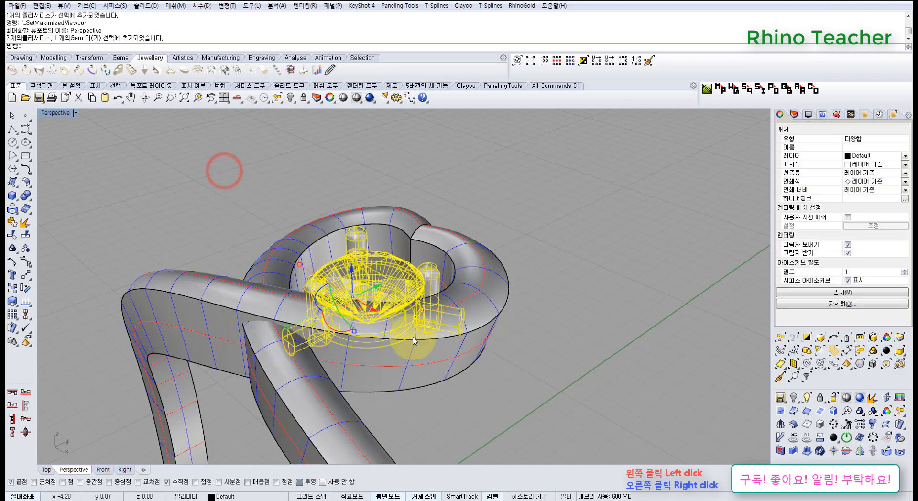
pyautogui.scroll(5, 406, 342)
pyautogui.hotkey('ctrl', 'F1')
pyautogui.scroll(3, 324, 308)
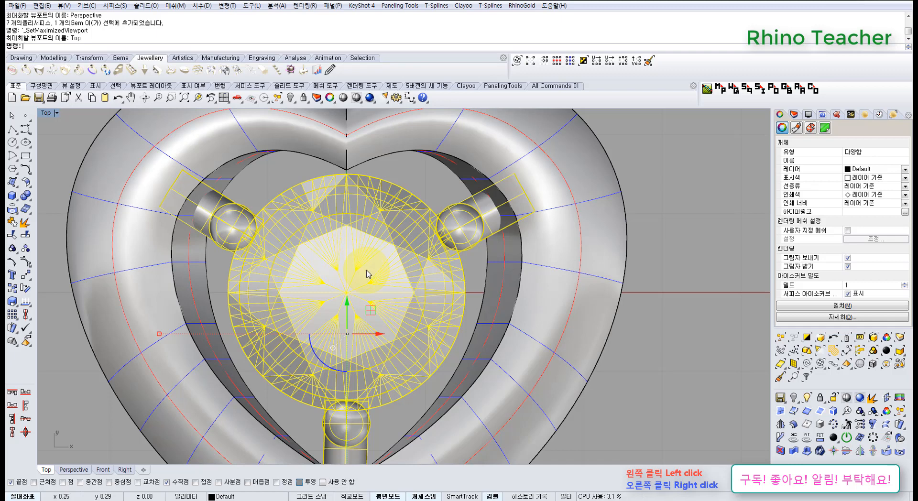
pyautogui.scroll(-5, 367, 270)
pyautogui.click(444, 199)
pyautogui.moveTo(317, 263); pyautogui.dragTo(354, 234, button='right')
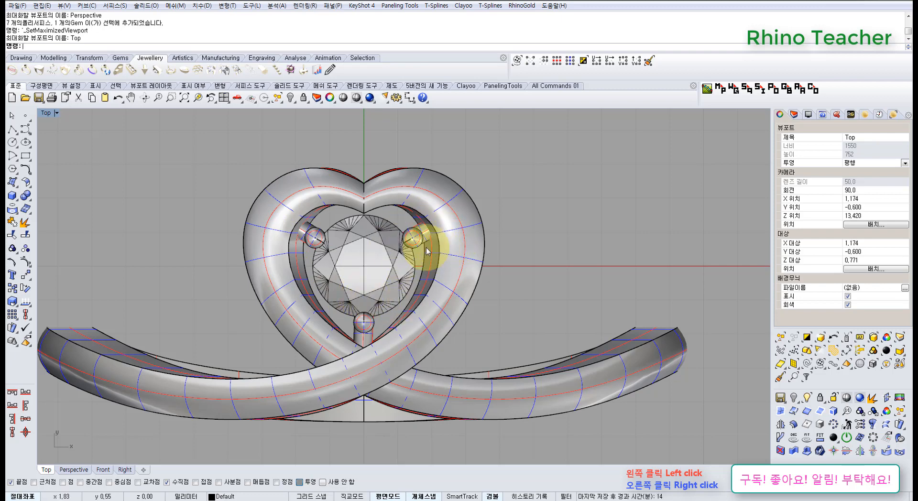
# Undo the earlier move of the setting and view the ring from the front in perspective
pyautogui.moveTo(493, 271); pyautogui.dragTo(479, 286, button='right')
pyautogui.hotkey('ctrl', 'F4')
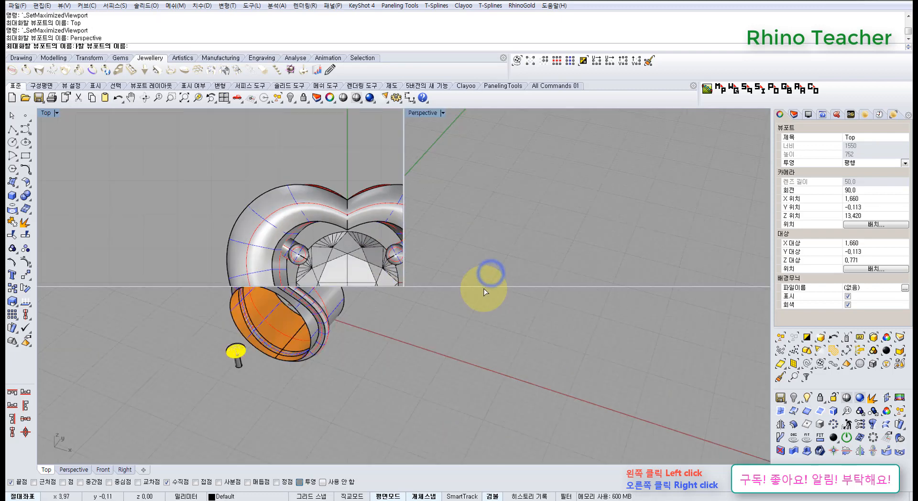
pyautogui.moveTo(485, 333); pyautogui.dragTo(409, 273, button='right')
pyautogui.scroll(-6, 354, 239)
pyautogui.hotkey('ctrl', 'z')
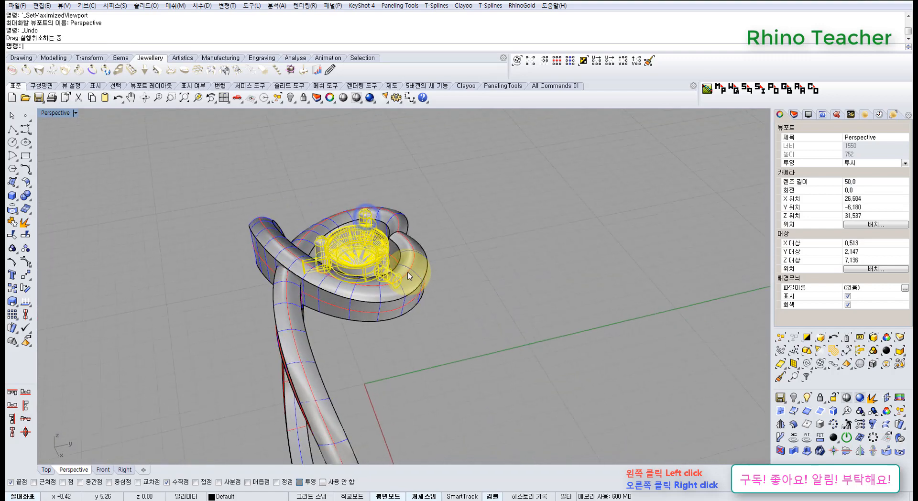
pyautogui.moveTo(343, 314); pyautogui.dragTo(467, 287, button='right')
pyautogui.click(503, 239)
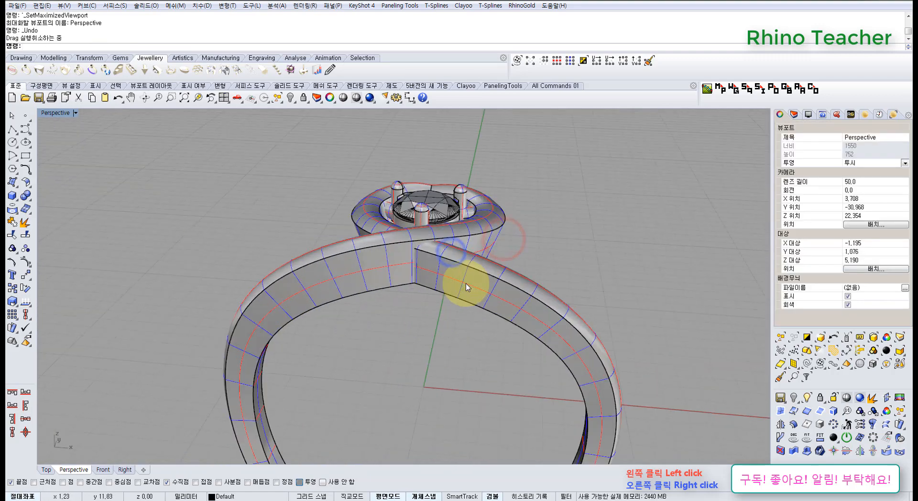
# Delete the heart ring band to inspect the setting on its own, and undo the deletion
pyautogui.click(467, 284)
pyautogui.moveTo(509, 250); pyautogui.dragTo(485, 270, button='right')
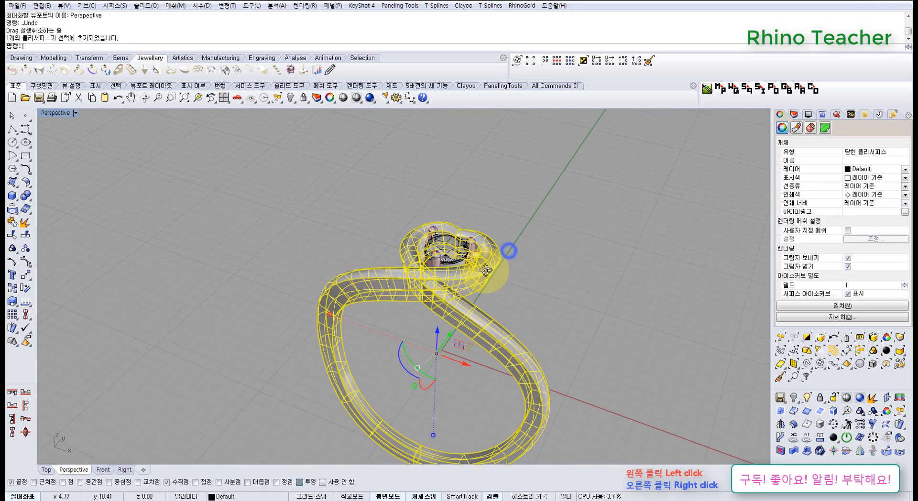
pyautogui.press('Delete')
pyautogui.scroll(5, 478, 272)
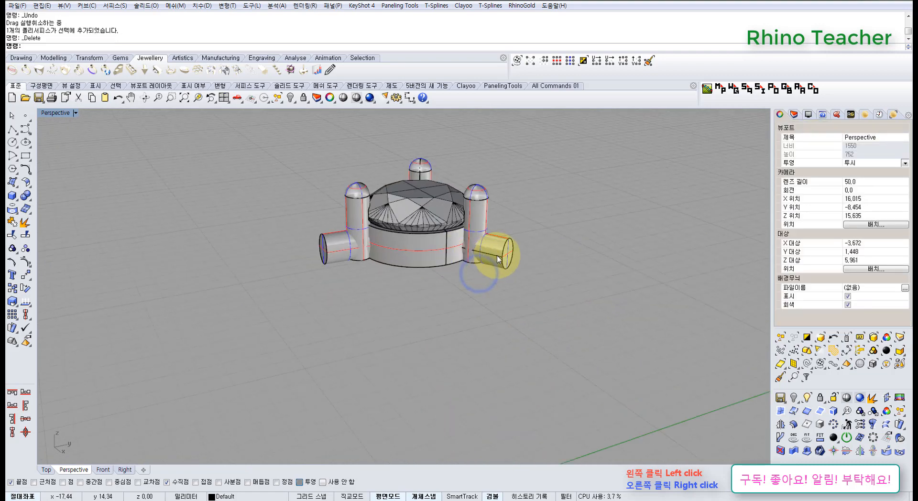
pyautogui.click(497, 255)
pyautogui.hotkey('ctrl', 'z')
pyautogui.click(602, 252)
pyautogui.scroll(-5, 467, 266)
pyautogui.moveTo(467, 261)
pyautogui.mouseDown(button='right')
pyautogui.moveTo(544, 222)
pyautogui.moveTo(553, 225)
pyautogui.moveTo(547, 289)
pyautogui.mouseUp(button='right')
pyautogui.moveTo(522, 245); pyautogui.dragTo(451, 219, button='right')
pyautogui.scroll(5, 444, 210)
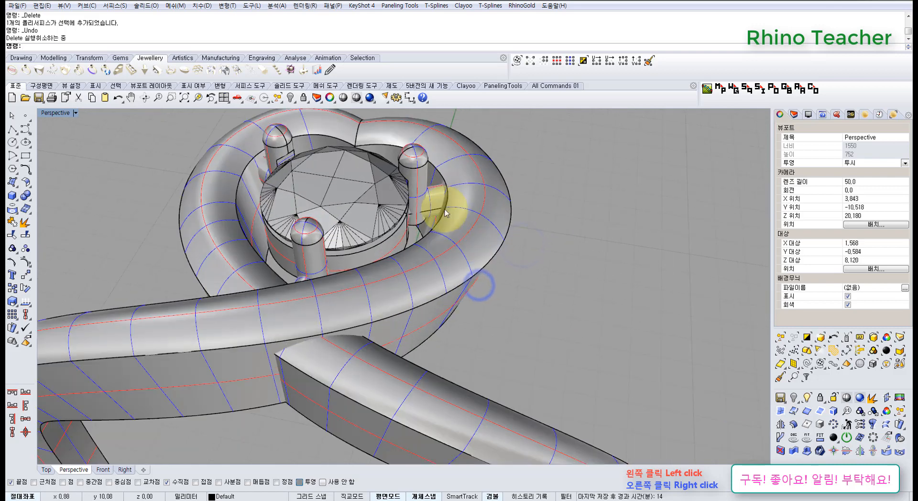
# Delete the right prong's horizontal support and the heart ring band
pyautogui.click(436, 201)
pyautogui.moveTo(552, 301); pyautogui.dragTo(526, 264, button='right')
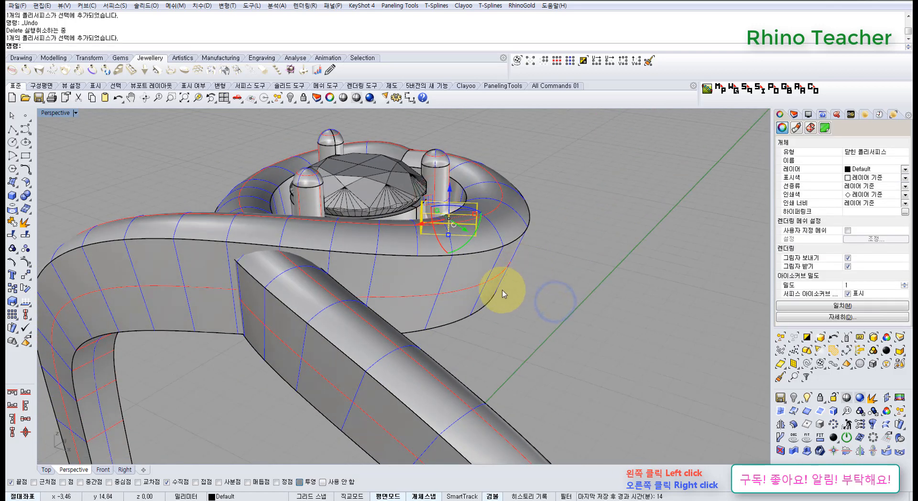
pyautogui.press('Delete')
pyautogui.click(481, 280)
pyautogui.press('Delete')
# Delete the rest of the setting: the remaining supports, seat, prongs and gem
pyautogui.moveTo(400, 268); pyautogui.dragTo(383, 255, button='right')
pyautogui.click(272, 239)
pyautogui.click(313, 240)
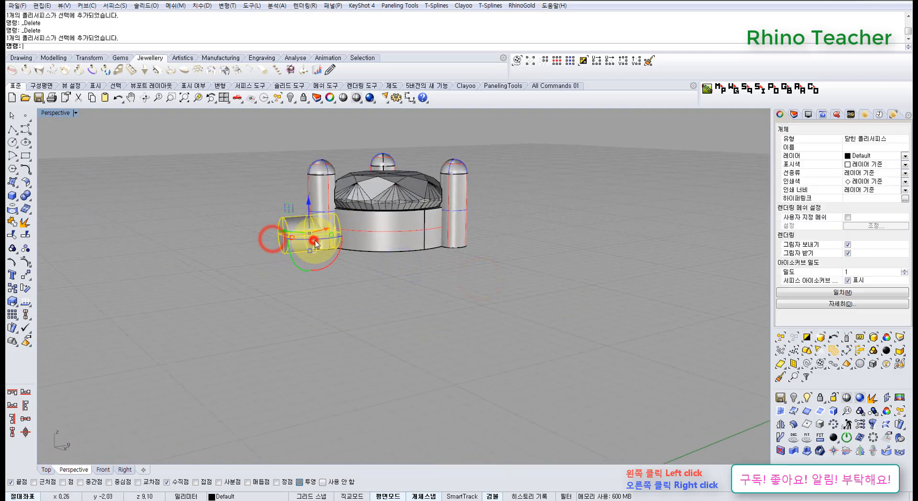
pyautogui.press('Delete')
pyautogui.click(411, 246)
pyautogui.press('Delete')
pyautogui.moveTo(548, 273); pyautogui.dragTo(299, 211)
pyautogui.press('Delete')
pyautogui.scroll(-4, 366, 235)
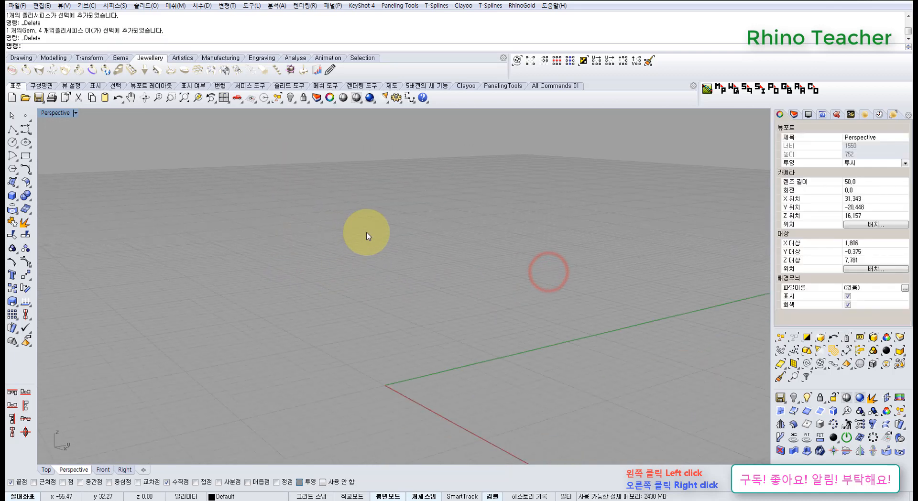
# Show only the selected hidden objects: the wide cylindrical surface and the spare gem with its cutter
pyautogui.moveTo(325, 289); pyautogui.dragTo(404, 337, button='right')
pyautogui.middleClick(371, 336)
pyautogui.click(338, 310)
pyautogui.moveTo(488, 383); pyautogui.dragTo(264, 260)
pyautogui.rightClick(264, 260)
pyautogui.rightClick(291, 272)
pyautogui.scroll(-6, 292, 273)
pyautogui.moveTo(379, 283); pyautogui.dragTo(307, 344)
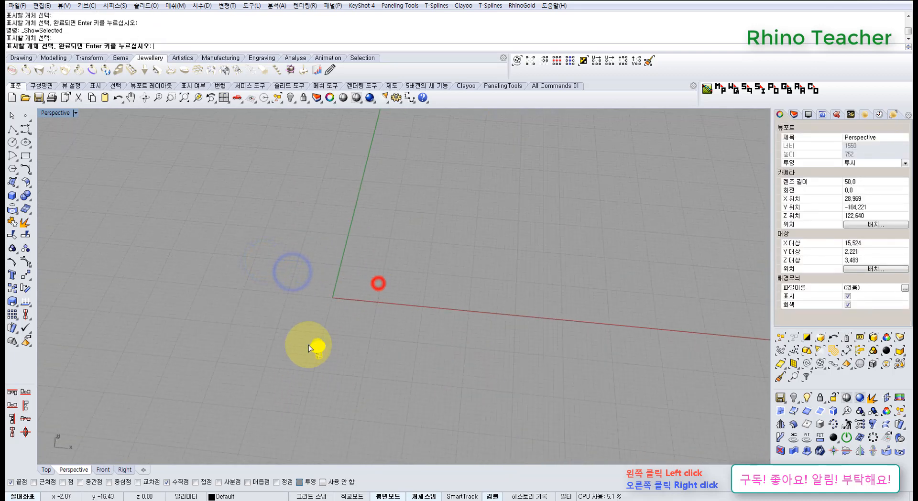
pyautogui.rightClick(308, 343)
# Delete the wide cylindrical surface, leaving the spare gem and cutter
pyautogui.click(397, 314)
pyautogui.moveTo(330, 261); pyautogui.dragTo(344, 336, button='right')
pyautogui.scroll(4, 348, 315)
pyautogui.click(352, 302)
pyautogui.hotkey('ctrl', 'F1')
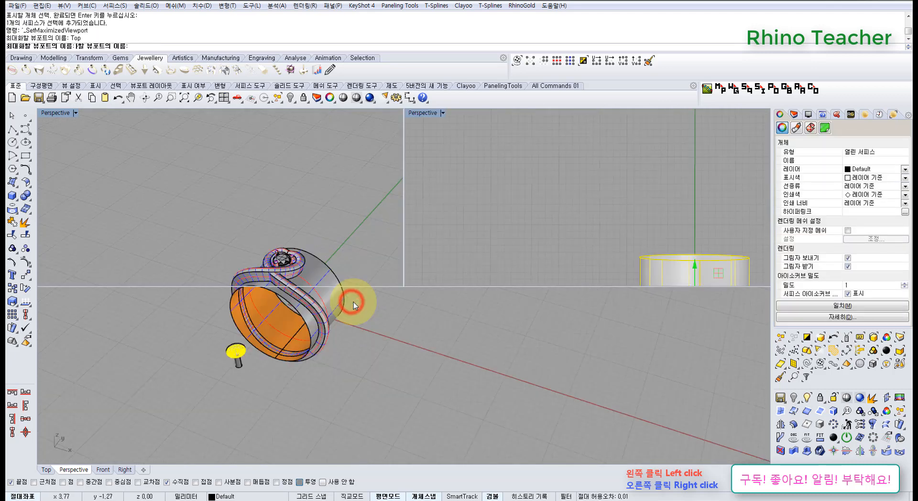
pyautogui.scroll(-4, 366, 293)
pyautogui.scroll(-3, 393, 303)
pyautogui.press('Delete')
pyautogui.scroll(3, 416, 321)
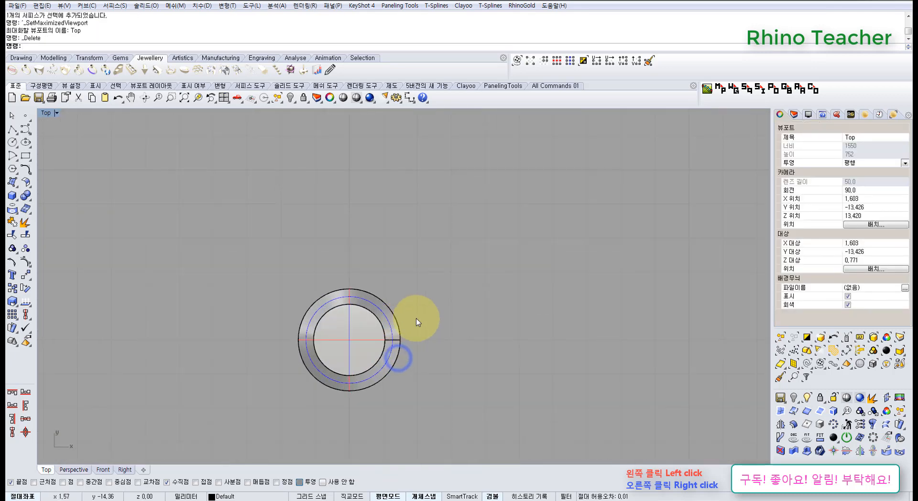
# Inspect the spare gem and its cutter from above and in perspective, selecting them to identify the parts
pyautogui.moveTo(445, 392); pyautogui.dragTo(270, 287)
pyautogui.click(436, 288)
pyautogui.hotkey('ctrl', 'F4')
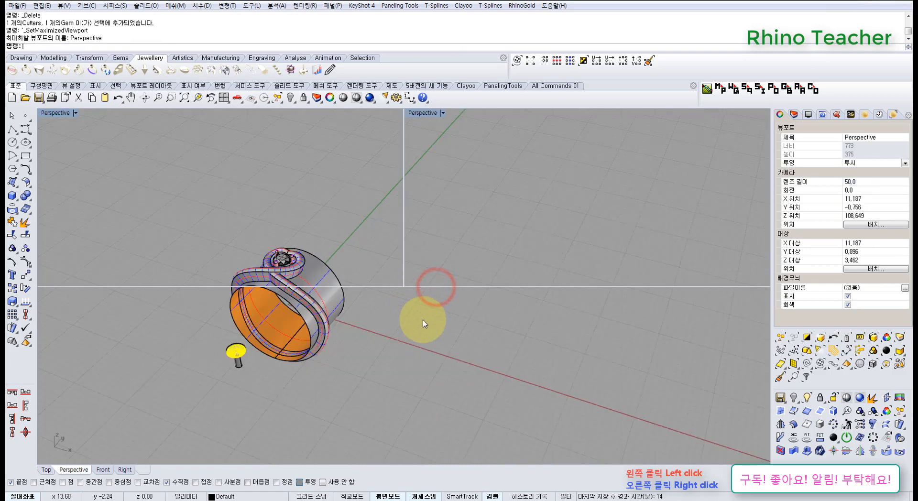
pyautogui.moveTo(372, 331); pyautogui.dragTo(337, 265, button='right')
pyautogui.scroll(3, 287, 353)
pyautogui.click(287, 353)
pyautogui.click(444, 309)
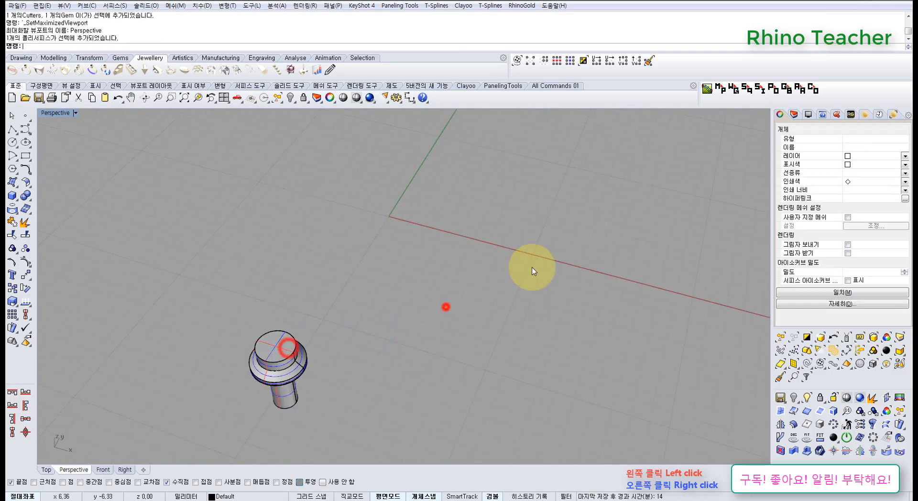
# Turn on Layer 01 and view its red heart and gem outlines from above
pyautogui.click(795, 114)
pyautogui.click(838, 153)
pyautogui.moveTo(435, 221); pyautogui.dragTo(439, 250, button='right')
pyautogui.hotkey('ctrl', 'F1')
pyautogui.scroll(-10, 426, 241)
pyautogui.moveTo(423, 196); pyautogui.dragTo(381, 264, button='right')
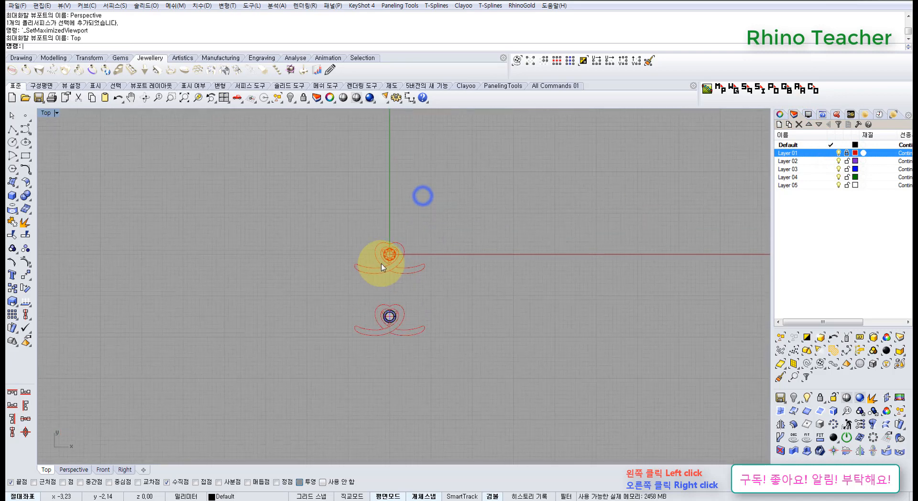
pyautogui.scroll(8, 381, 264)
pyautogui.scroll(5, 432, 235)
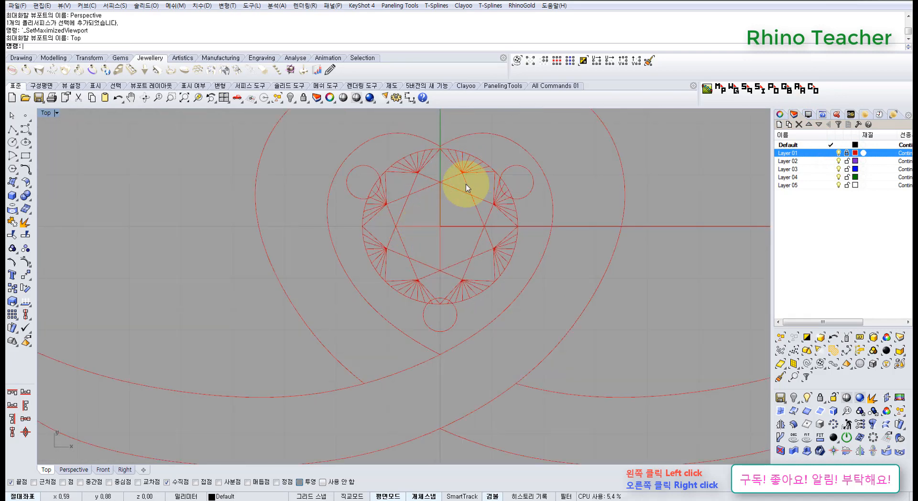
# Measure the gem's diameter along the vertical axis in the upper heart drawing
pyautogui.scroll(-8, 466, 184)
pyautogui.moveTo(488, 200); pyautogui.dragTo(388, 129, button='right')
pyautogui.click(408, 99)
pyautogui.scroll(5, 337, 182)
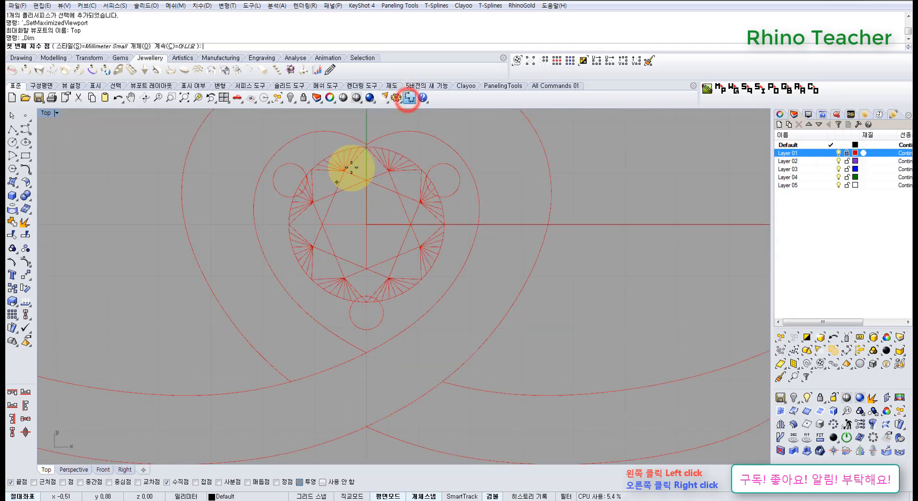
pyautogui.click(366, 147)
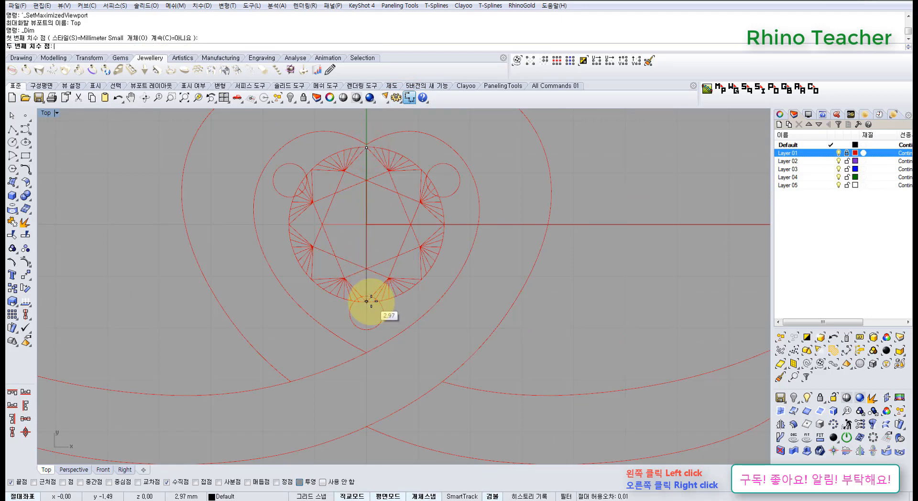
pyautogui.press('Escape')
# Examine from above how the gem cutter sits between the prong circles in the lower heart outline
pyautogui.scroll(-18, 411, 281)
pyautogui.moveTo(438, 282); pyautogui.dragTo(368, 258, button='right')
pyautogui.scroll(8, 364, 304)
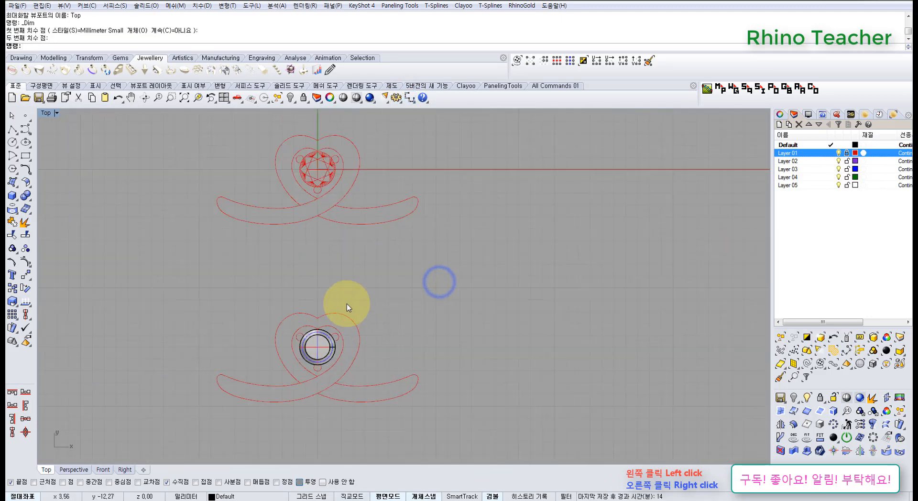
pyautogui.moveTo(344, 298); pyautogui.dragTo(370, 323, button='right')
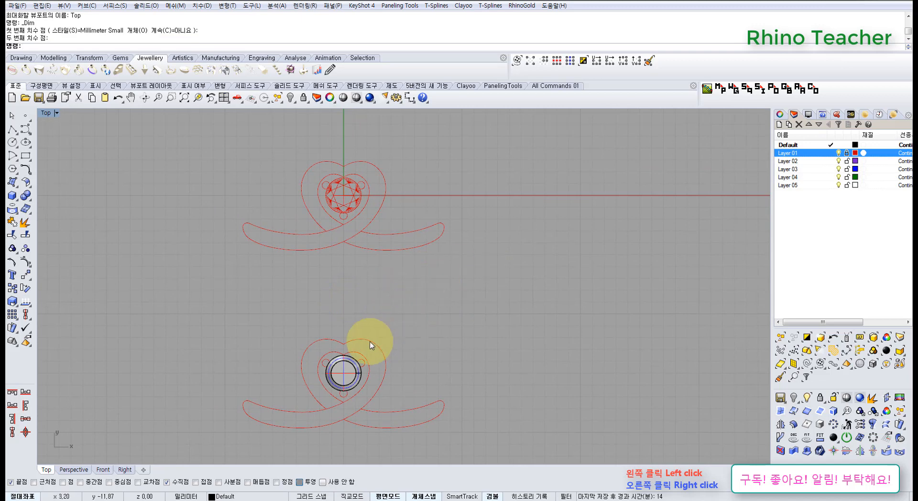
pyautogui.scroll(1, 350, 388)
pyautogui.scroll(5, 351, 390)
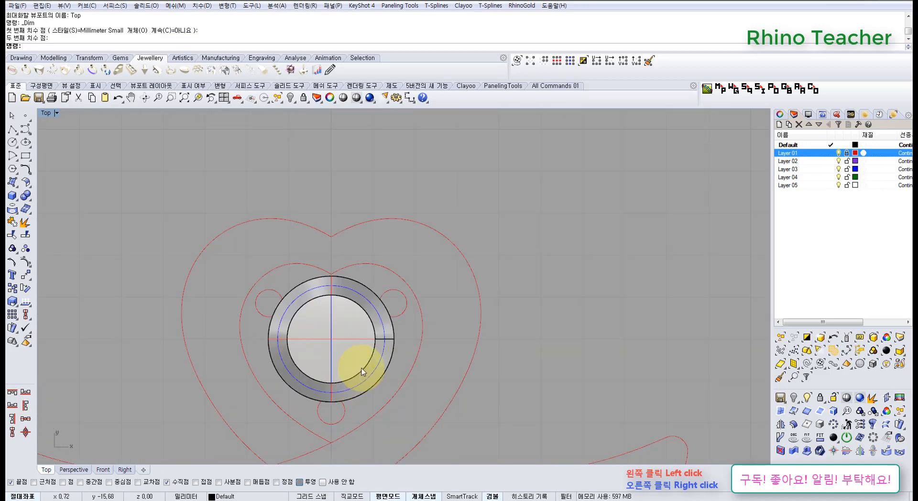
# Examine the gem and its cutter over the lower heart outline from above, and their profile from the front
pyautogui.scroll(-4, 362, 372)
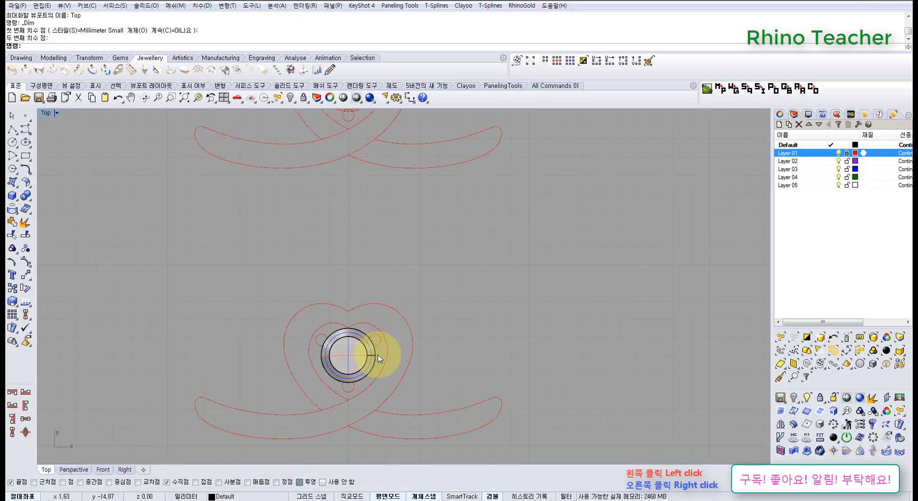
pyautogui.scroll(-4, 383, 353)
pyautogui.scroll(4, 371, 338)
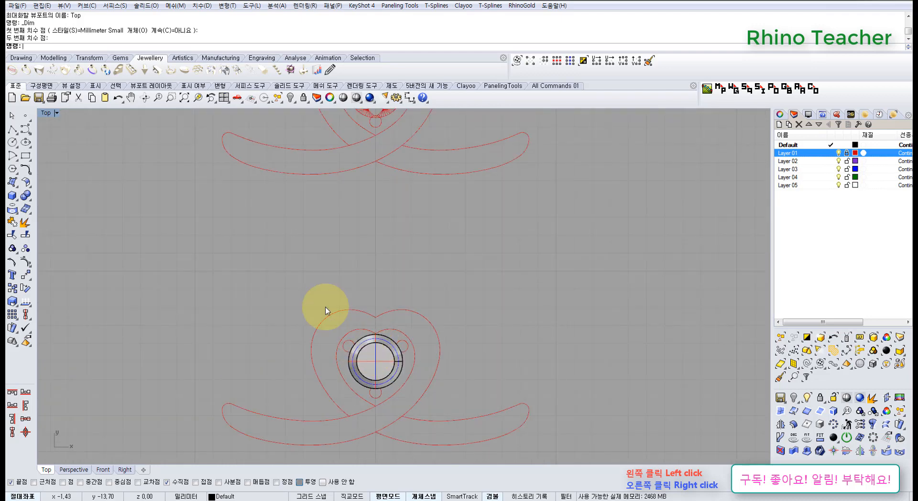
pyautogui.moveTo(312, 302); pyautogui.dragTo(432, 411)
pyautogui.scroll(4, 381, 354)
pyautogui.hotkey('ctrl', 'F2')
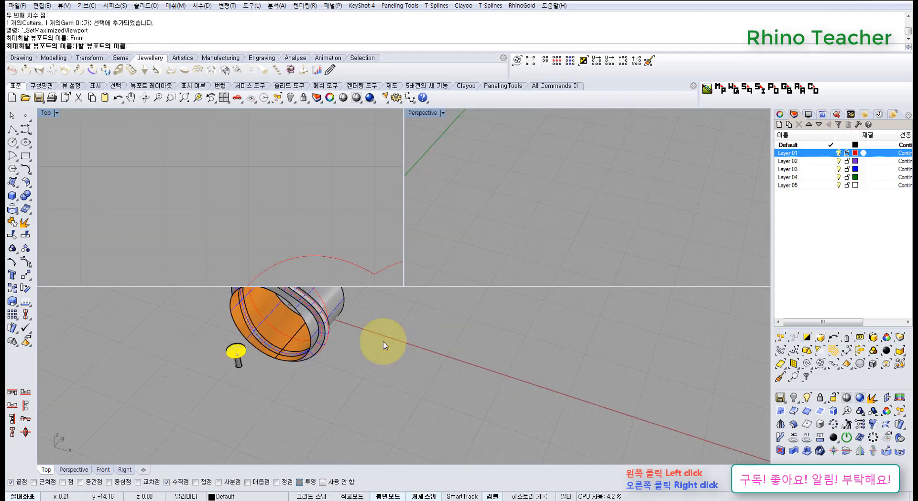
pyautogui.scroll(7, 422, 264)
pyautogui.click(536, 257)
pyautogui.scroll(3, 443, 246)
pyautogui.scroll(3, 443, 248)
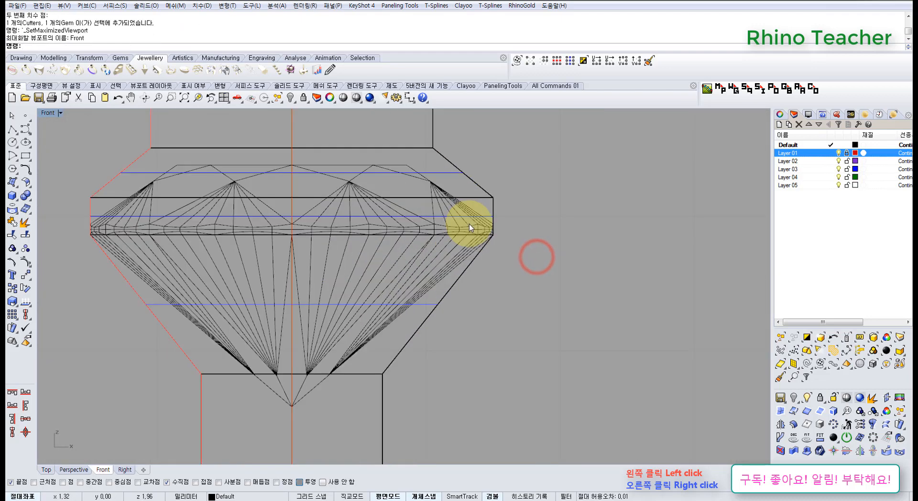
# Extrude the lower girdle edge of the gem cutter straight down about 0.79 mm as an open surface and select it
pyautogui.hotkey('ctrl', 'F4')
pyautogui.moveTo(447, 272); pyautogui.dragTo(332, 246, button='right')
pyautogui.click(248, 258)
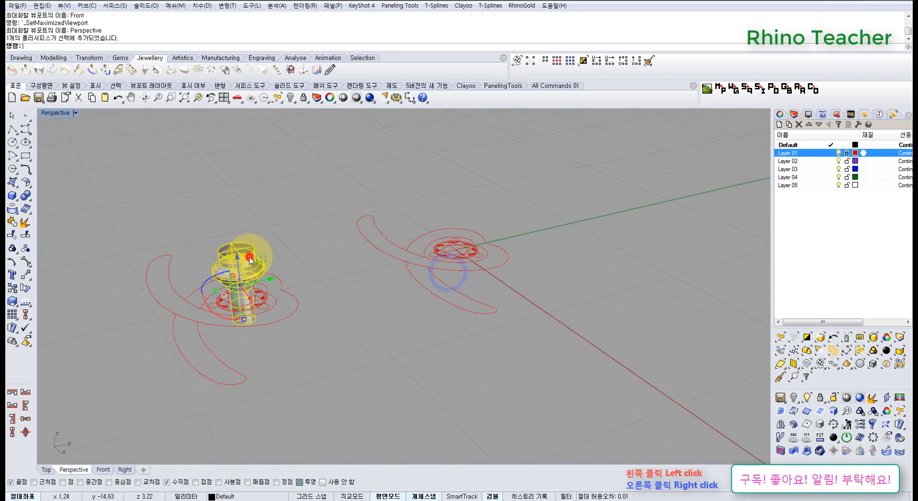
pyautogui.write('zs')
pyautogui.press('Return')
pyautogui.click(302, 322)
pyautogui.moveTo(297, 316); pyautogui.dragTo(308, 302, button='right')
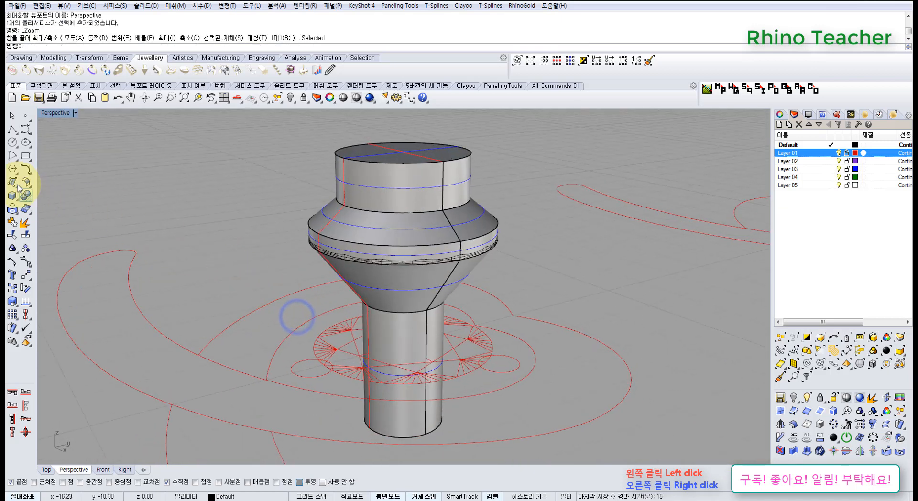
pyautogui.click(16, 185)
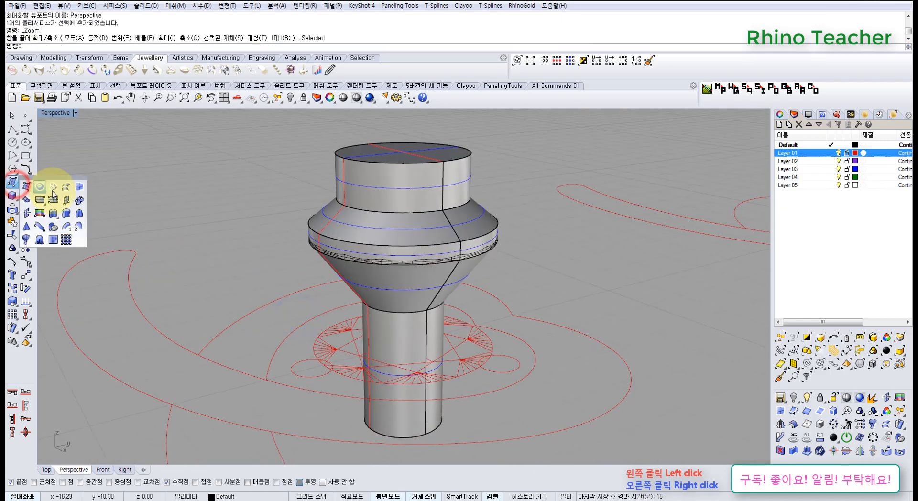
pyautogui.click(56, 219)
pyautogui.scroll(5, 438, 265)
pyautogui.click(520, 233)
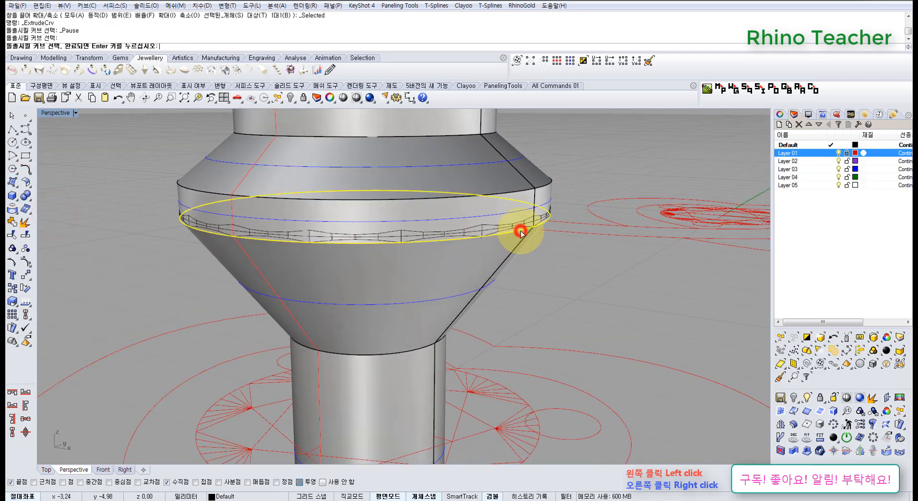
pyautogui.rightClick(519, 233)
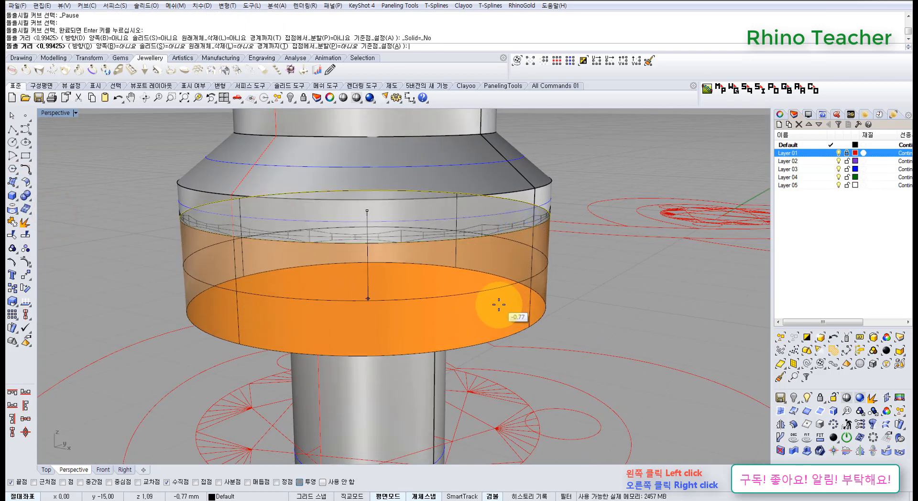
pyautogui.click(498, 305)
pyautogui.click(499, 306)
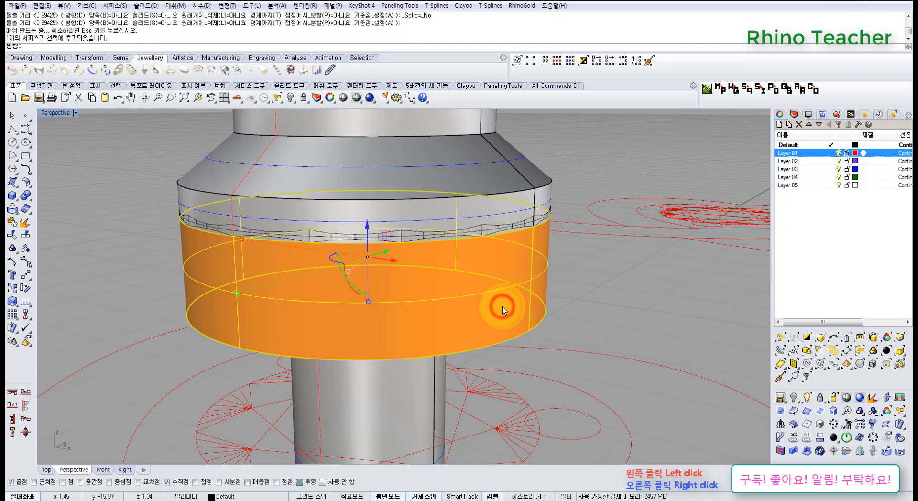
# Move the extruded band slightly below the gem's girdle and scale it down a little so it sits inside the girdle width
pyautogui.hotkey('ctrl', 'F2')
pyautogui.moveTo(403, 315); pyautogui.dragTo(490, 270, button='right')
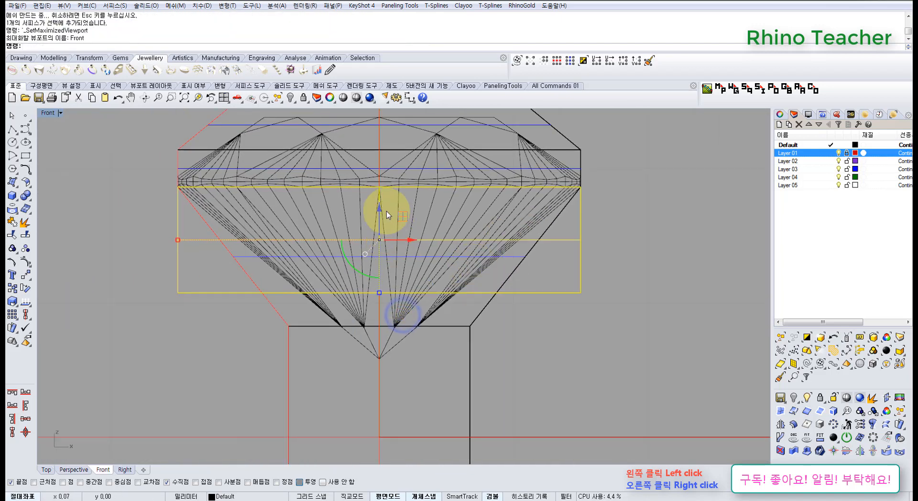
pyautogui.moveTo(387, 215); pyautogui.dragTo(383, 228)
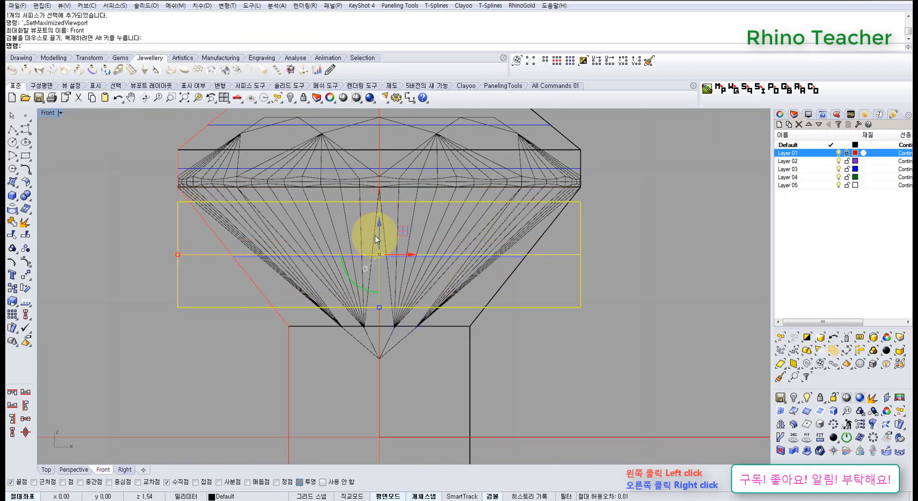
pyautogui.moveTo(294, 276); pyautogui.dragTo(274, 300, button='right')
pyautogui.scroll(6, 184, 292)
pyautogui.keyDown('shift'); pyautogui.moveTo(137, 269); pyautogui.dragTo(144, 271); pyautogui.keyUp('shift')
pyautogui.scroll(-6, 144, 271)
pyautogui.moveTo(238, 293); pyautogui.dragTo(310, 233, button='right')
pyautogui.scroll(2, 381, 261)
pyautogui.moveTo(398, 248); pyautogui.dragTo(360, 294, button='right')
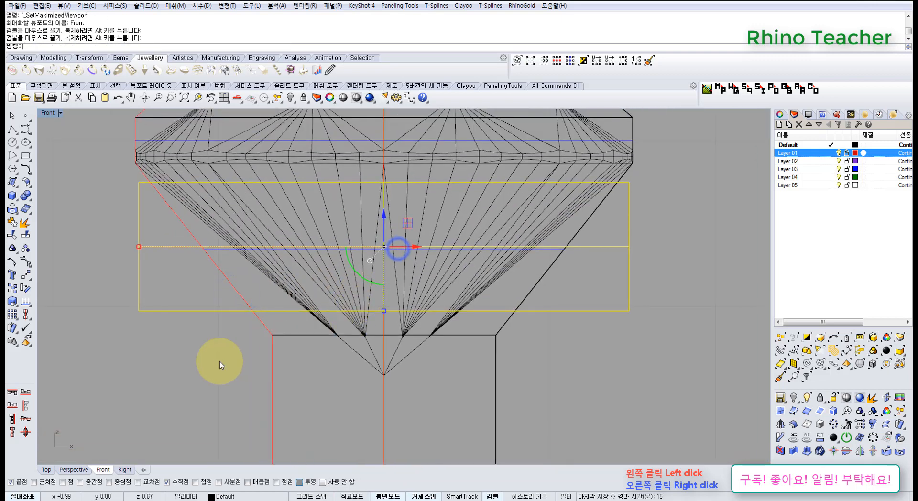
pyautogui.click(219, 362)
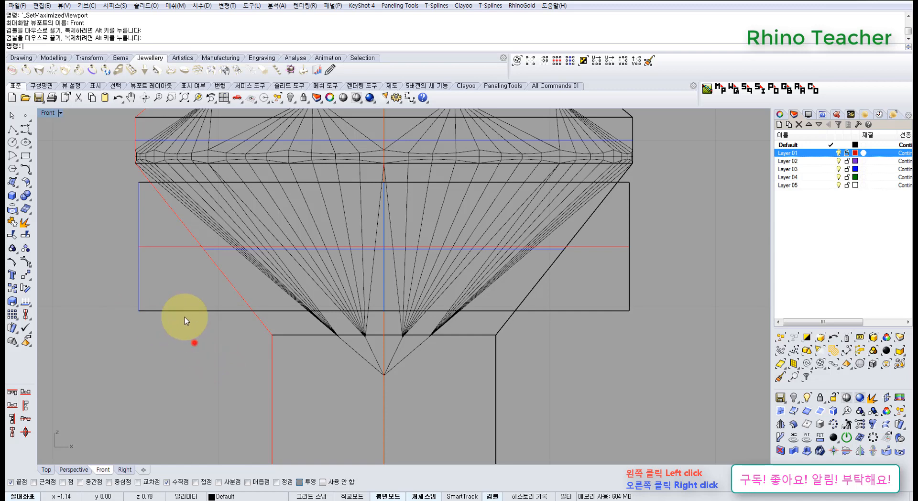
pyautogui.keyDown('ctrl'); pyautogui.keyDown('shift'); pyautogui.click(185, 317); pyautogui.keyUp('shift'); pyautogui.keyUp('ctrl')
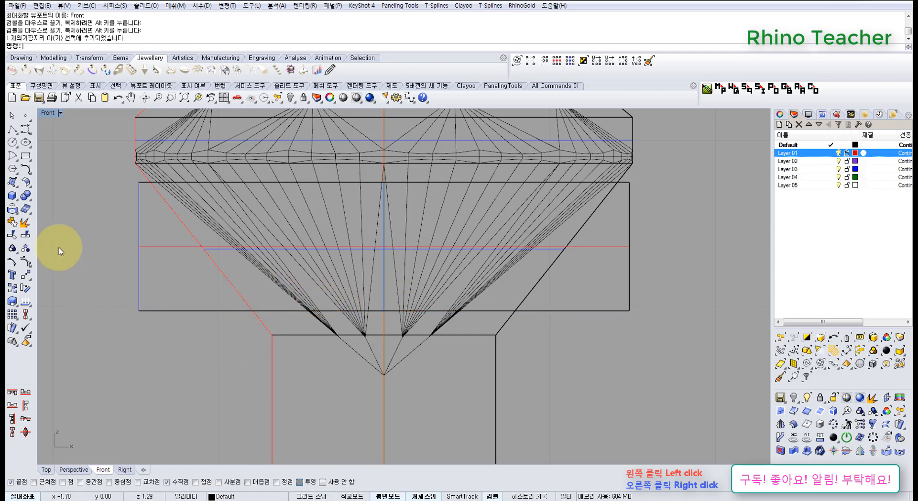
pyautogui.click(12, 184)
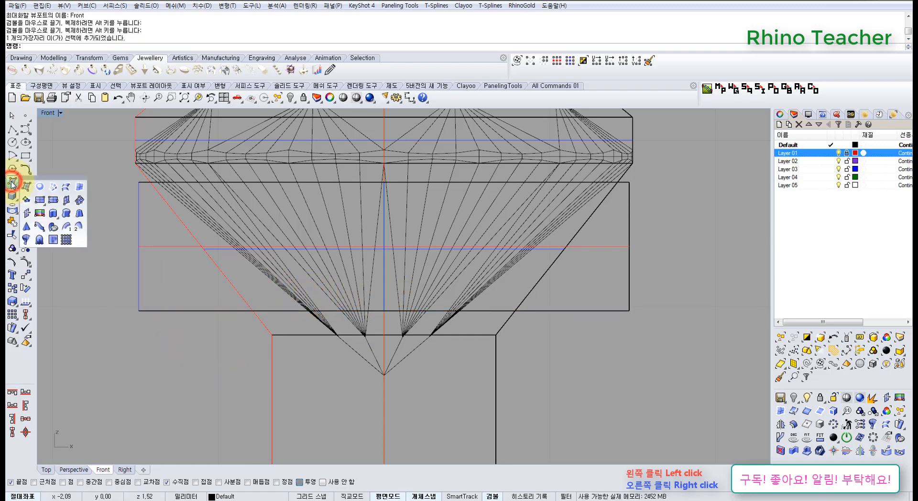
pyautogui.click(53, 214)
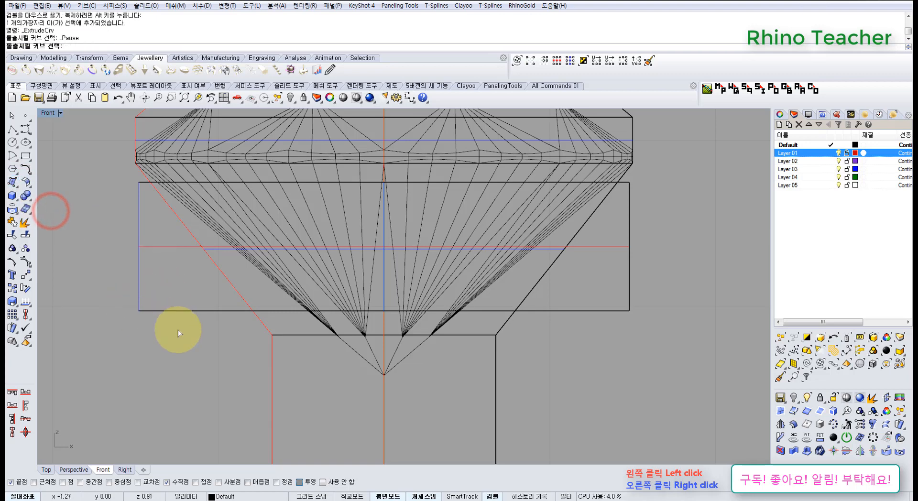
pyautogui.moveTo(178, 329); pyautogui.dragTo(164, 303)
pyautogui.rightClick(164, 303)
pyautogui.press('Return')
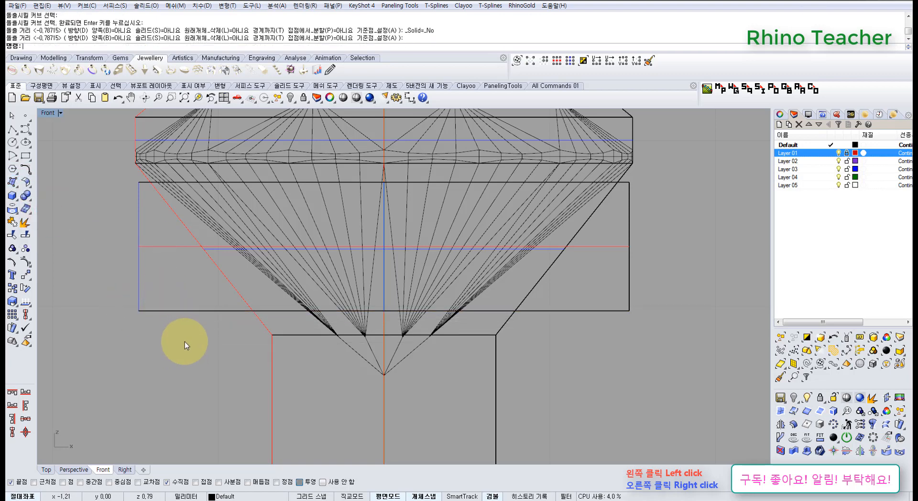
# Show the band's control points and move its lower row down to lengthen the band almost to the cutter's shaft
pyautogui.moveTo(181, 333); pyautogui.dragTo(164, 299)
pyautogui.press('F10')
pyautogui.moveTo(96, 298); pyautogui.dragTo(660, 327)
pyautogui.moveTo(383, 282); pyautogui.dragTo(389, 305)
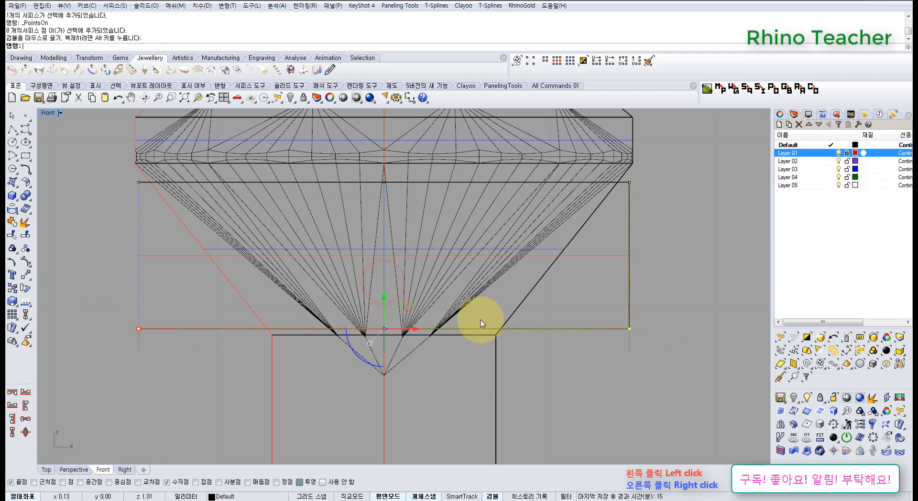
# Offset the band surface inward by 0.5 mm as a solid to form the gem's bezel ring
pyautogui.moveTo(679, 345); pyautogui.dragTo(593, 289)
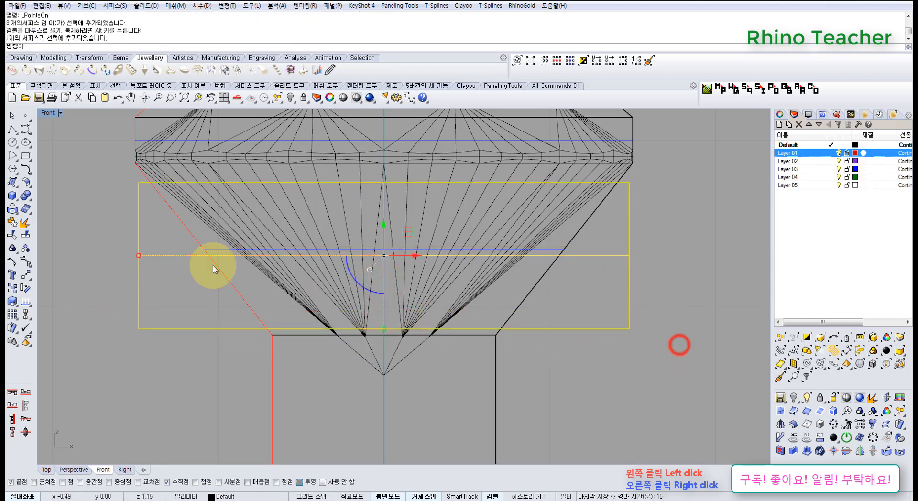
pyautogui.click(23, 182)
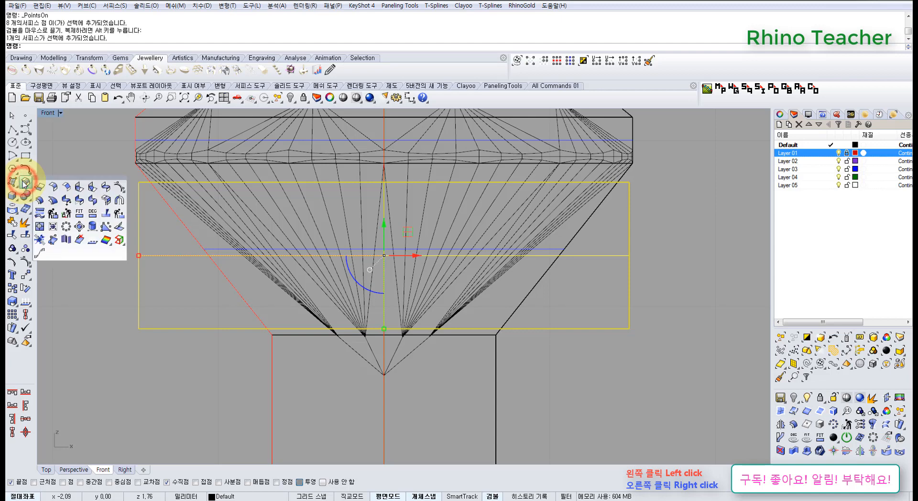
pyautogui.click(39, 200)
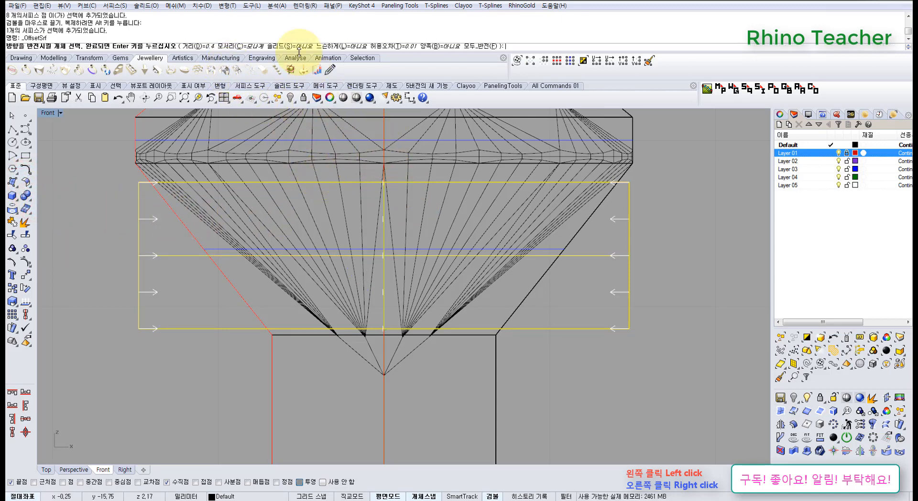
pyautogui.click(282, 47)
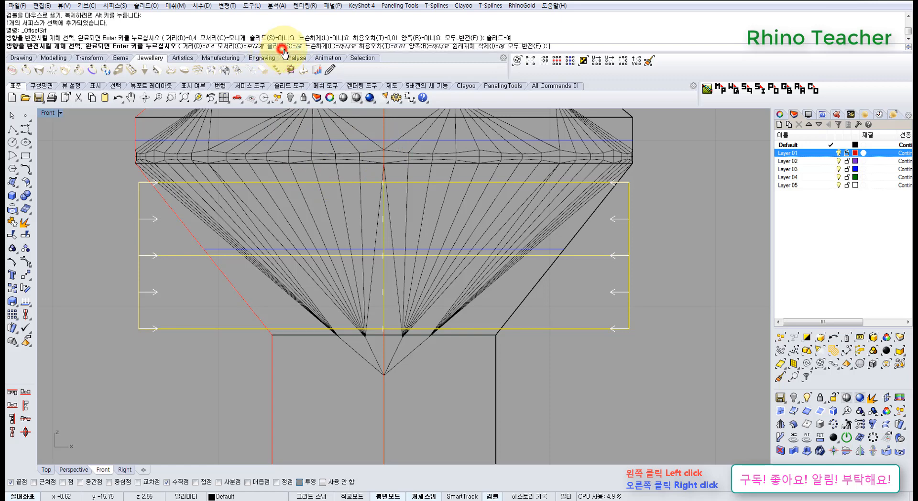
pyautogui.write('.5')
pyautogui.press('Return')
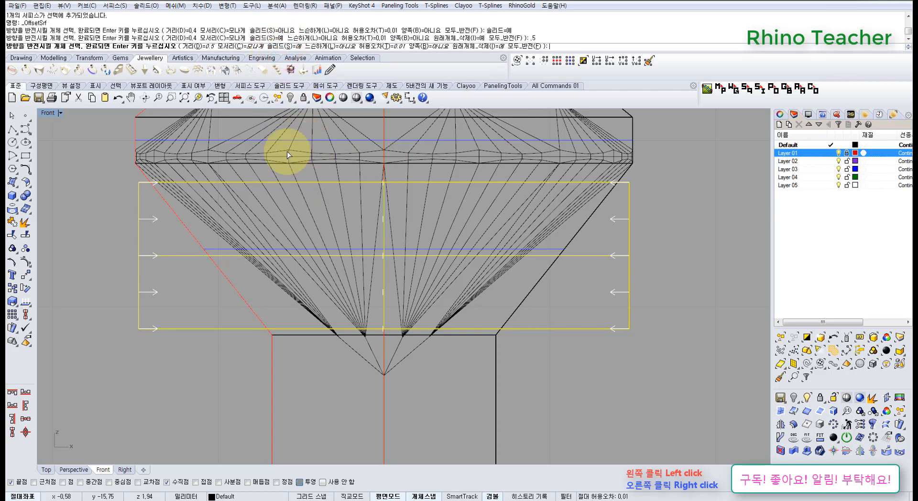
pyautogui.press('Return')
pyautogui.moveTo(498, 272); pyautogui.dragTo(411, 393, button='right')
pyautogui.hotkey('ctrl', 'F4')
pyautogui.press('Escape')
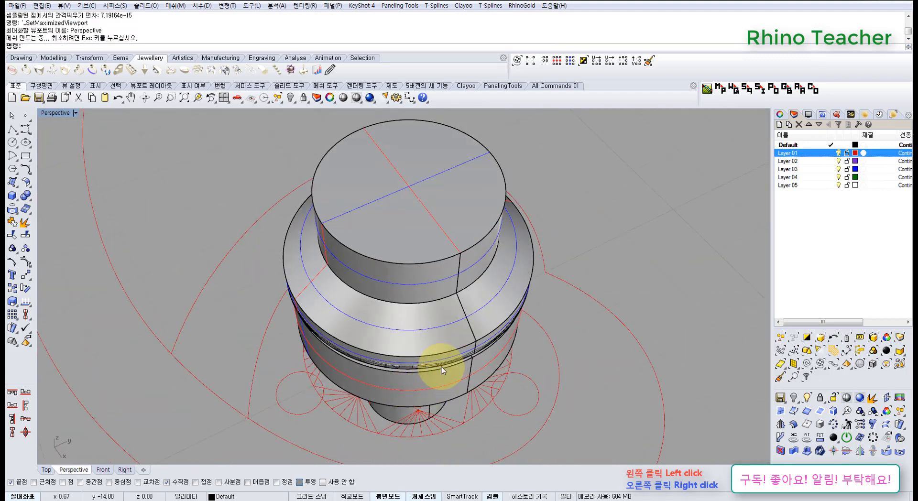
pyautogui.moveTo(443, 362); pyautogui.dragTo(348, 307, button='right')
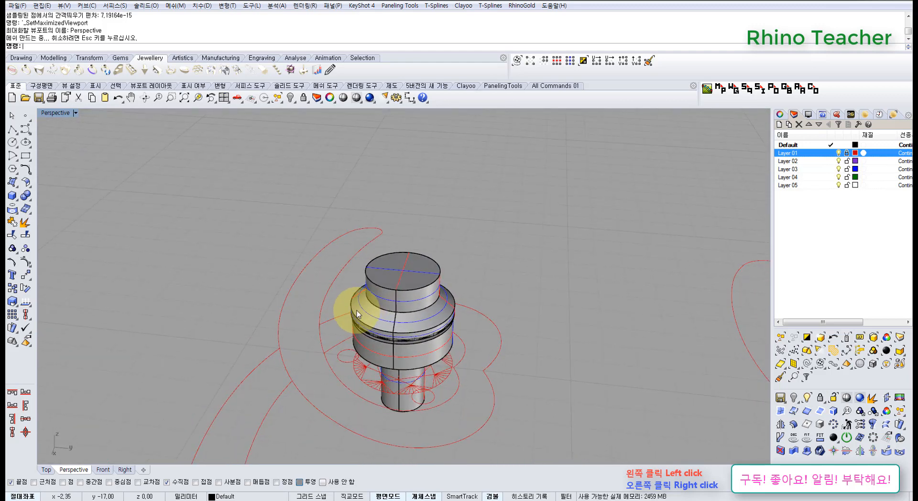
# In the Right view, draw a vertical line just beside the gem, from girdle height to below the bezel ring
pyautogui.hotkey('ctrl', 'F2')
pyautogui.scroll(-10, 424, 305)
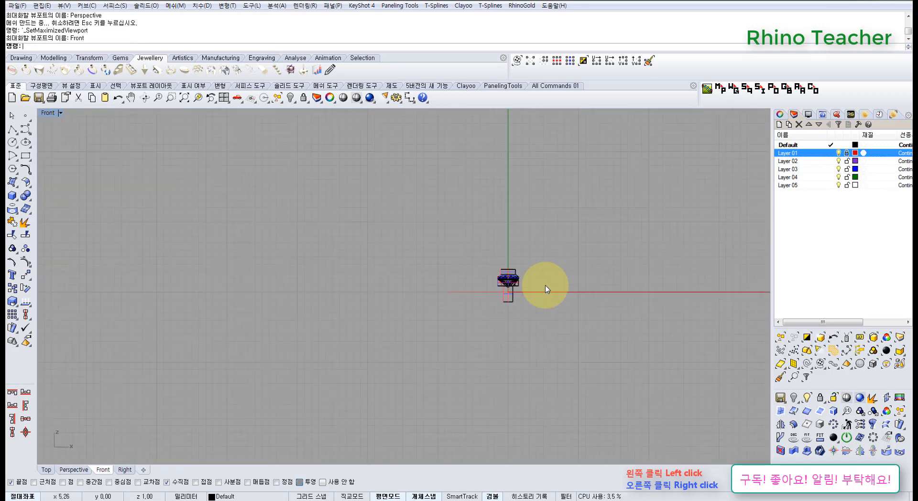
pyautogui.moveTo(510, 290); pyautogui.dragTo(376, 296, button='right')
pyautogui.hotkey('ctrl', 'F3')
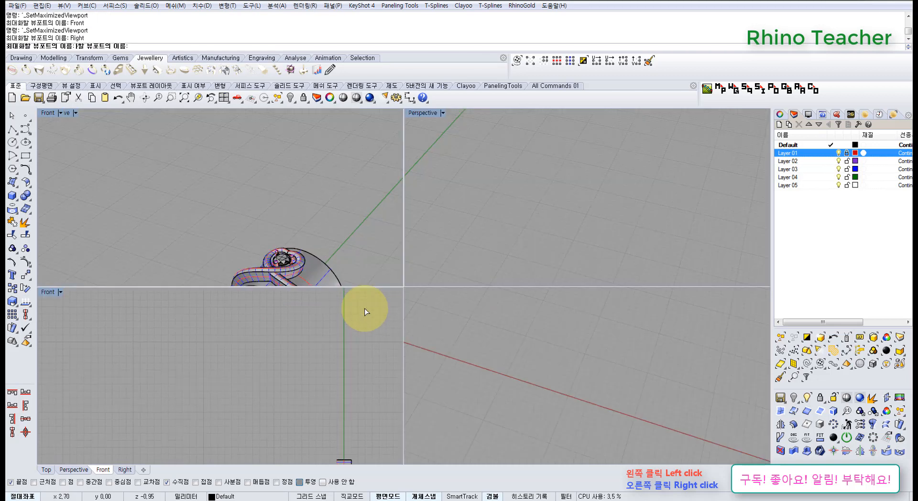
pyautogui.scroll(5, 384, 302)
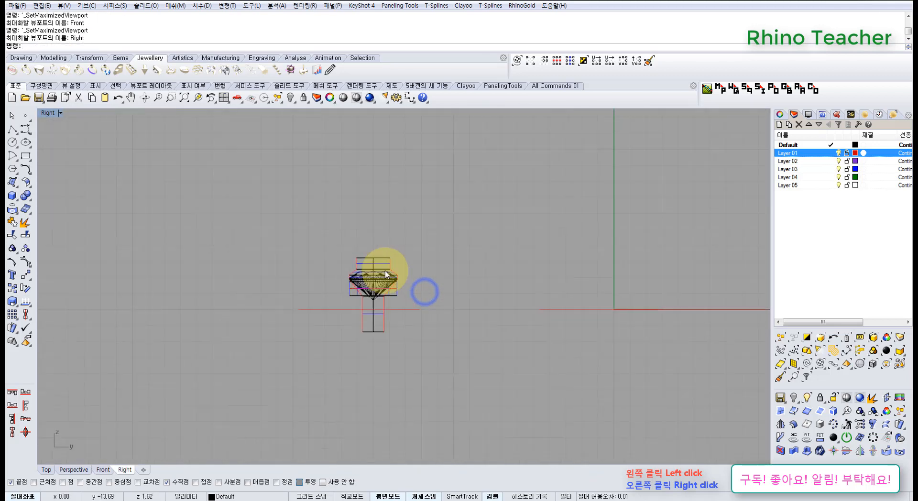
pyautogui.click(12, 130)
pyautogui.scroll(10, 396, 282)
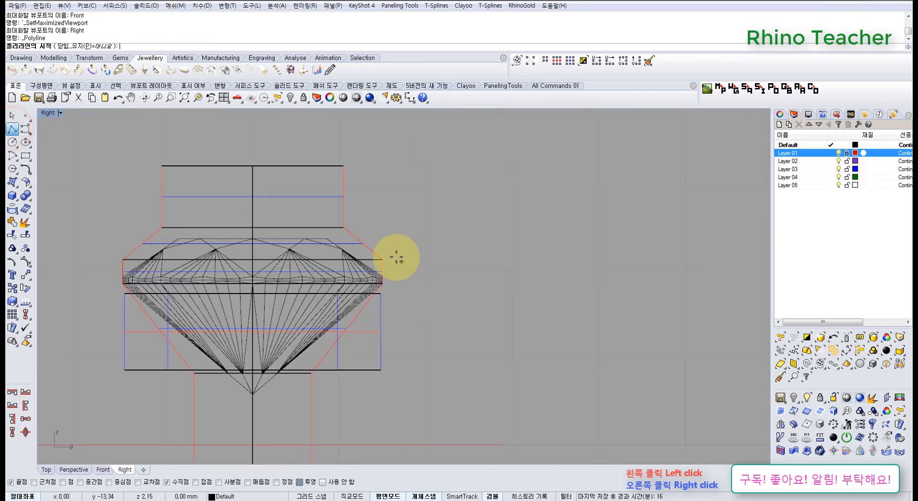
pyautogui.click(396, 257)
pyautogui.click(397, 400)
pyautogui.rightClick(396, 400)
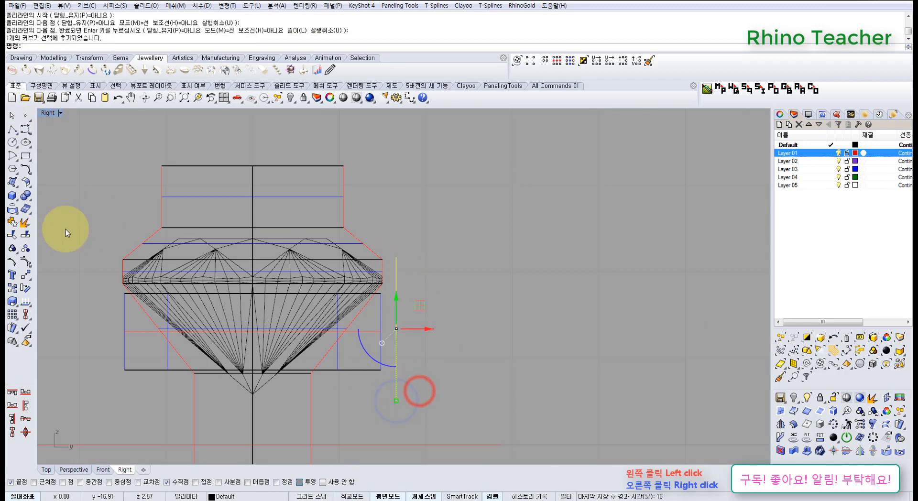
# Turn the vertical line into a round-capped pipe of 0.6 mm diameter as a prong, with history recording on
pyautogui.click(14, 198)
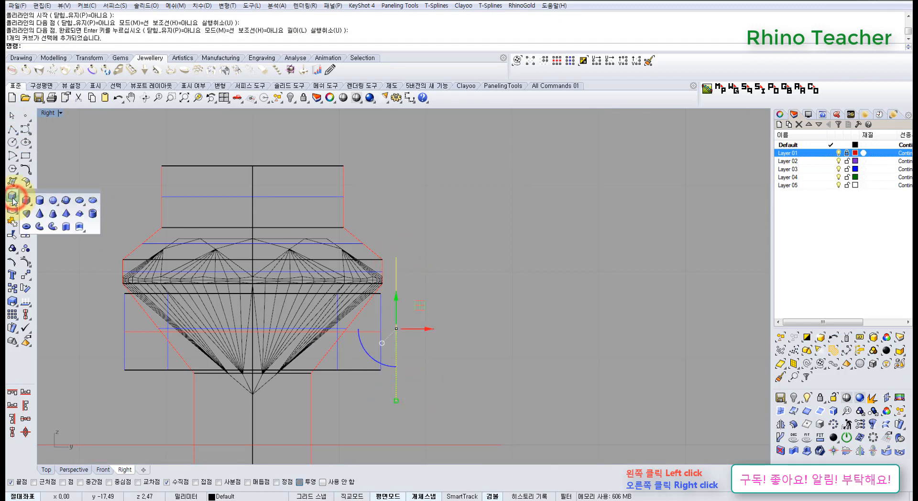
pyautogui.click(39, 228)
pyautogui.click(523, 496)
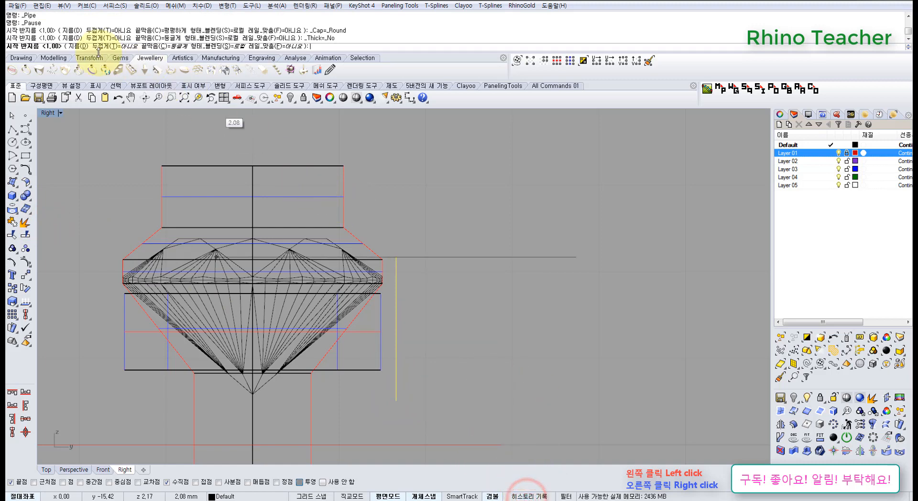
pyautogui.click(76, 45)
pyautogui.write('.6')
pyautogui.press('Return')
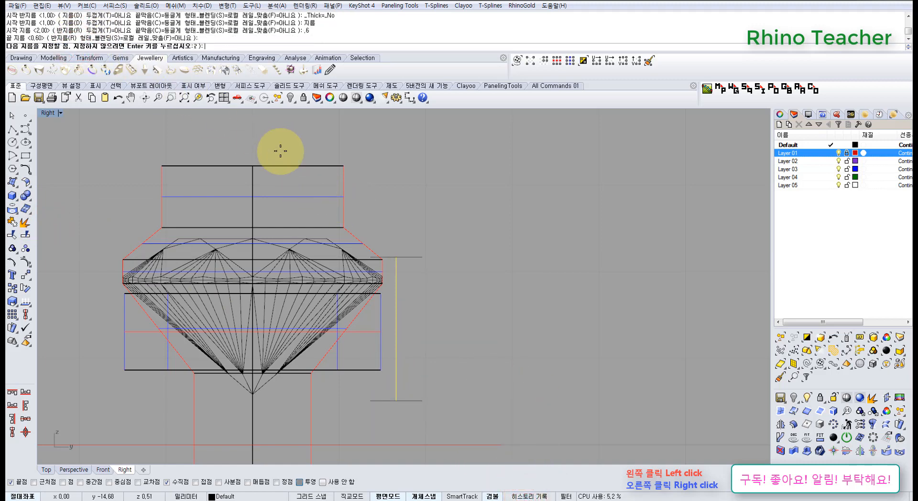
pyautogui.press('Return')
pyautogui.press('Return')
pyautogui.moveTo(433, 338); pyautogui.dragTo(424, 292, button='right')
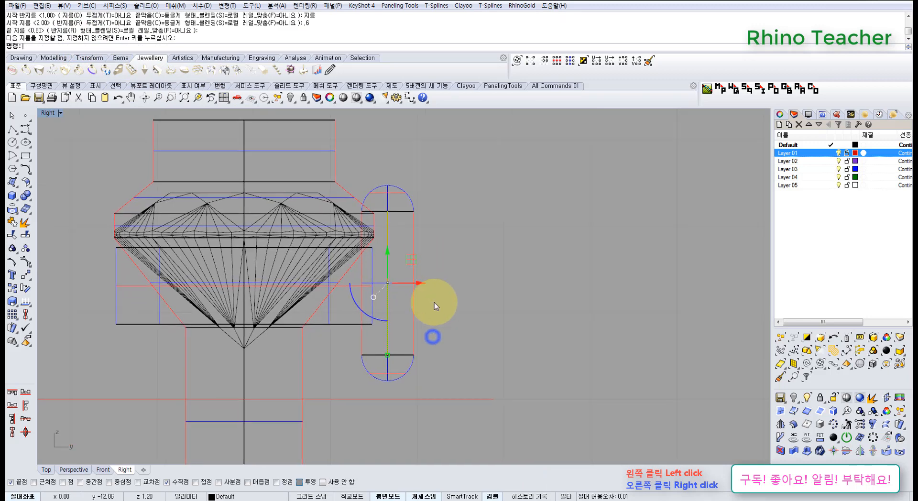
# Delete the prong's leftover centre line, explode the pipe and remove its lower round cap
pyautogui.press('Delete')
pyautogui.moveTo(426, 359); pyautogui.dragTo(396, 335)
pyautogui.click(24, 223)
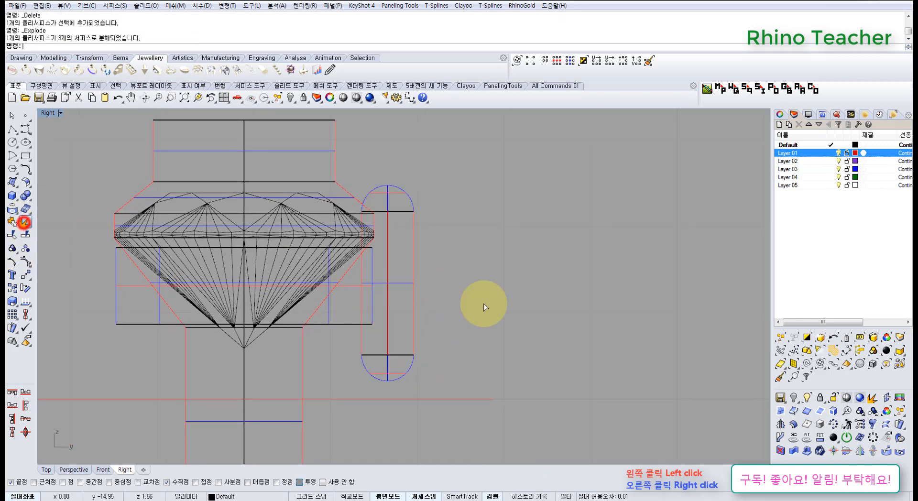
pyautogui.click(518, 314)
pyautogui.moveTo(457, 373); pyautogui.dragTo(381, 370)
pyautogui.press('Delete')
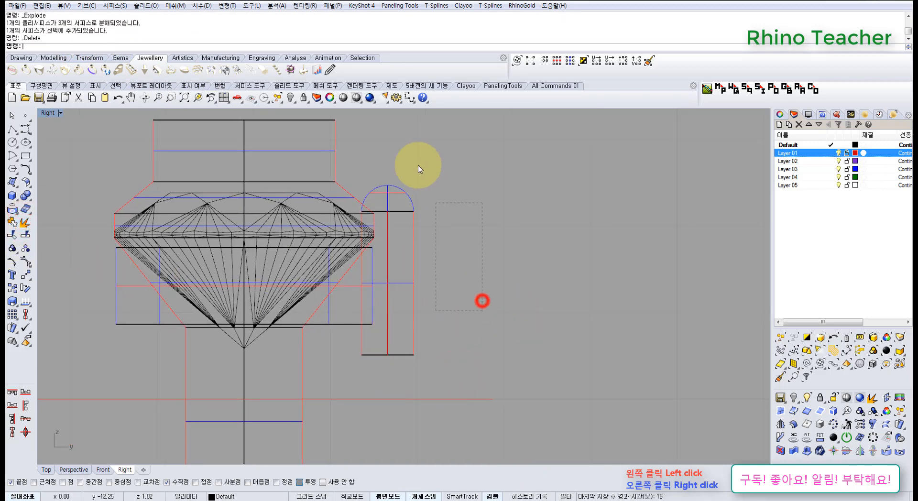
# Nudge the open-ended prong slightly away from the gem and raise it until its rounded tip stands above the crown
pyautogui.moveTo(418, 169); pyautogui.dragTo(406, 252)
pyautogui.scroll(3, 404, 312)
pyautogui.moveTo(403, 311)
pyautogui.mouseDown()
pyautogui.moveTo(425, 315)
pyautogui.moveTo(402, 313)
pyautogui.moveTo(410, 319)
pyautogui.mouseUp()
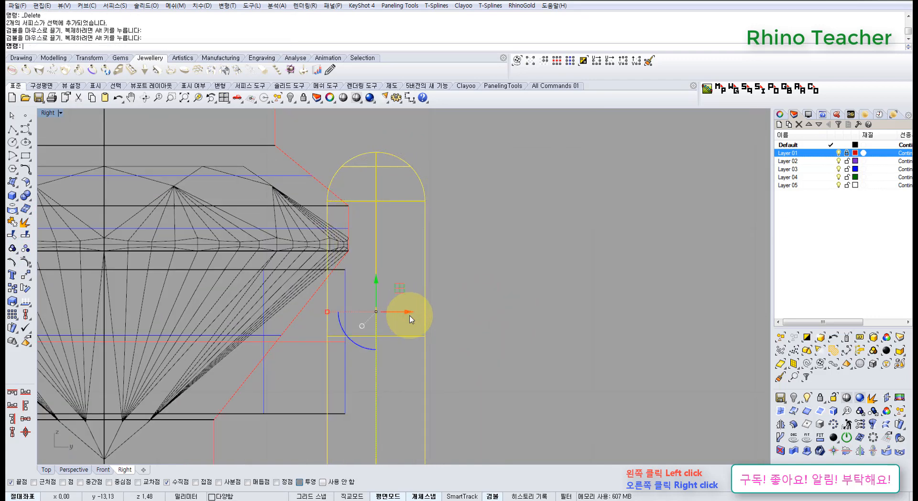
pyautogui.moveTo(376, 285); pyautogui.dragTo(373, 241)
pyautogui.scroll(-3, 391, 263)
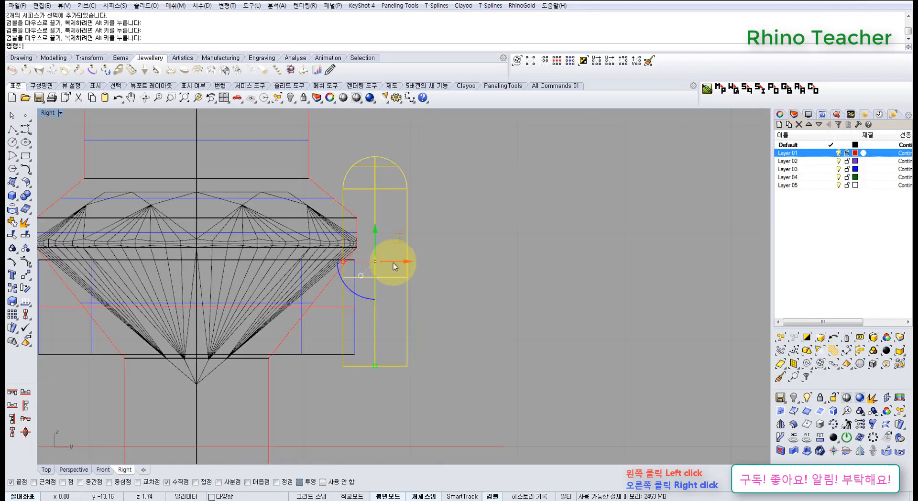
pyautogui.moveTo(395, 262); pyautogui.dragTo(413, 253, button='right')
pyautogui.scroll(4, 400, 243)
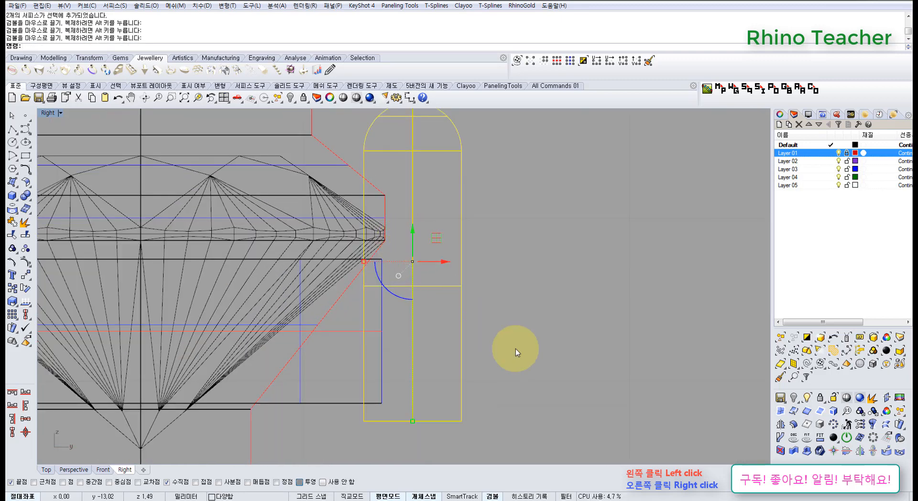
pyautogui.click(519, 349)
pyautogui.moveTo(496, 438); pyautogui.dragTo(432, 389)
pyautogui.moveTo(431, 223); pyautogui.dragTo(418, 275, button='right')
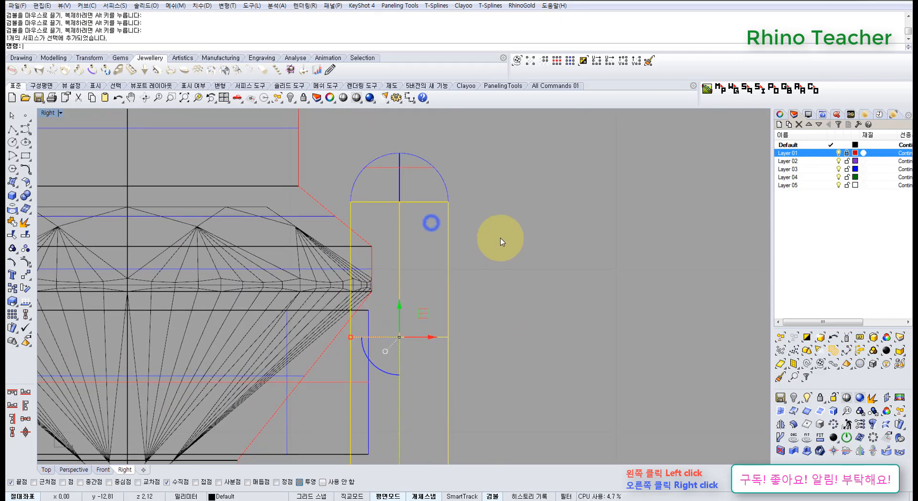
pyautogui.moveTo(481, 238); pyautogui.dragTo(402, 197)
pyautogui.moveTo(401, 281); pyautogui.dragTo(401, 280)
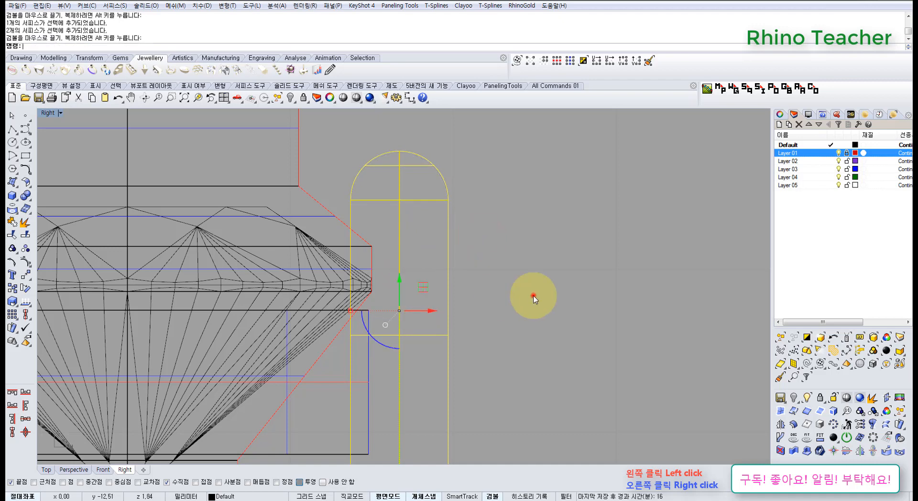
pyautogui.click(533, 295)
# Show the prong wall's control points and use Set Points with Near snap to align the lowest row to the bezel ring's bottom edge
pyautogui.scroll(-6, 526, 336)
pyautogui.moveTo(497, 335); pyautogui.dragTo(468, 295, button='right')
pyautogui.scroll(8, 441, 367)
pyautogui.moveTo(479, 393); pyautogui.dragTo(450, 340)
pyautogui.moveTo(462, 321); pyautogui.dragTo(427, 352, button='right')
pyautogui.press('F10')
pyautogui.scroll(3, 347, 382)
pyautogui.moveTo(258, 328); pyautogui.dragTo(472, 416)
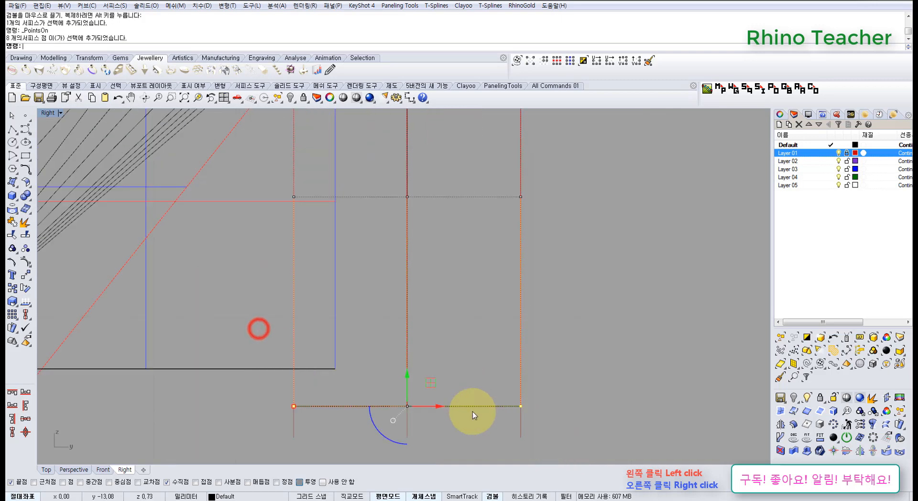
pyautogui.click(28, 275)
pyautogui.moveTo(55, 272); pyautogui.dragTo(59, 271)
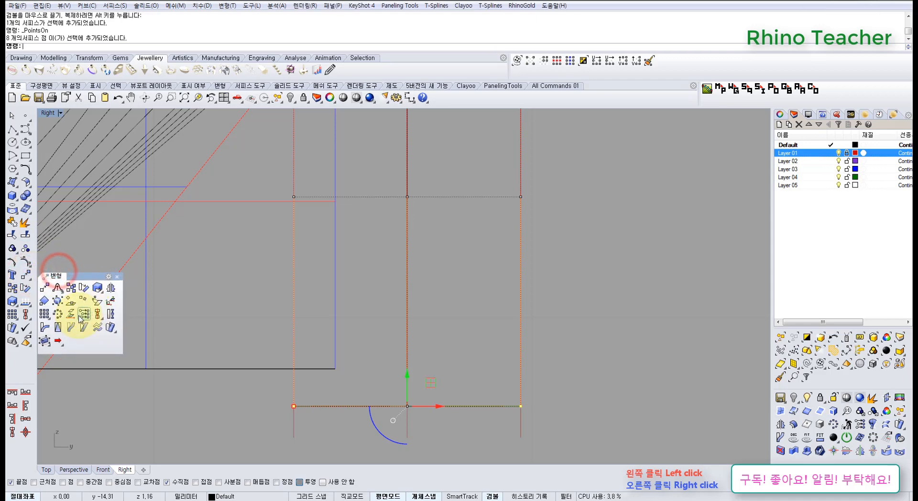
pyautogui.click(80, 317)
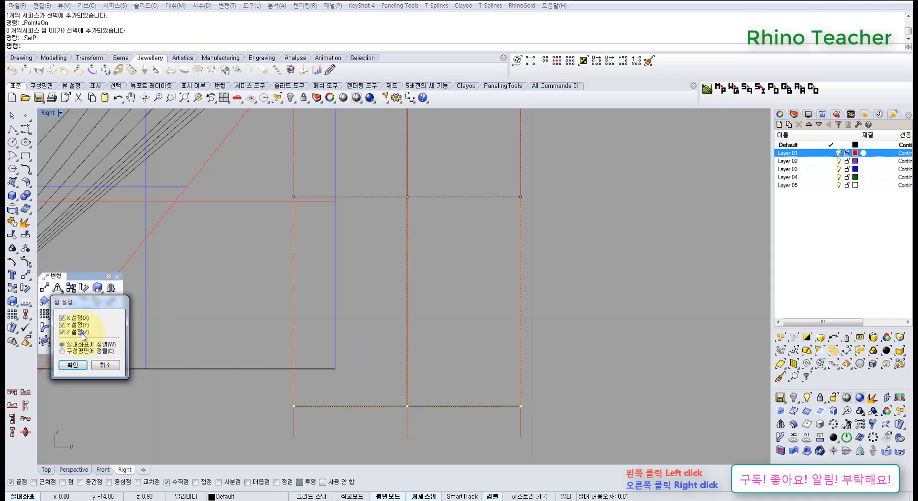
pyautogui.click(72, 365)
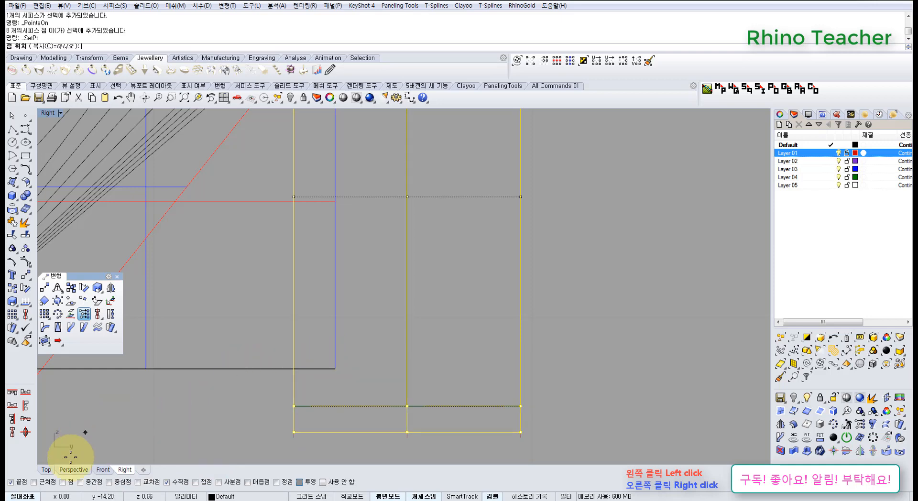
pyautogui.click(33, 482)
pyautogui.click(250, 365)
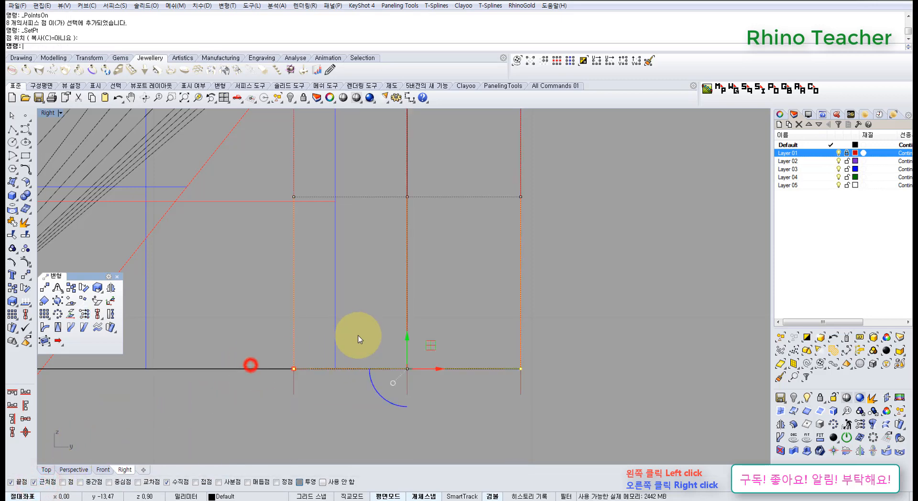
pyautogui.scroll(-8, 355, 330)
pyautogui.moveTo(352, 326); pyautogui.dragTo(349, 393, button='right')
pyautogui.press('Escape')
pyautogui.press('Escape')
# Join the prong's wall and its rounded upper cap into one polysurface
pyautogui.moveTo(481, 225); pyautogui.dragTo(401, 143)
pyautogui.moveTo(412, 236); pyautogui.dragTo(377, 286, button='right')
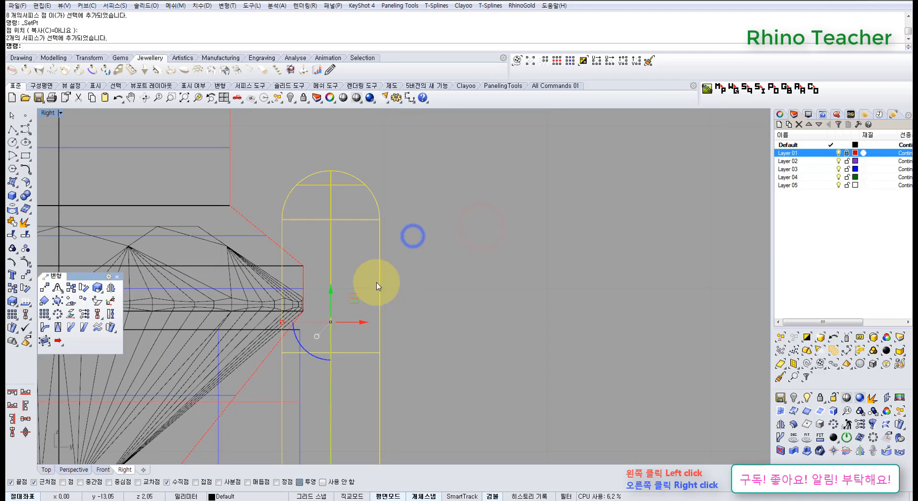
pyautogui.hotkey('ctrl', 'j')
# In the Top view, scale the prong up slightly from its own centre
pyautogui.hotkey('ctrl', 'F1')
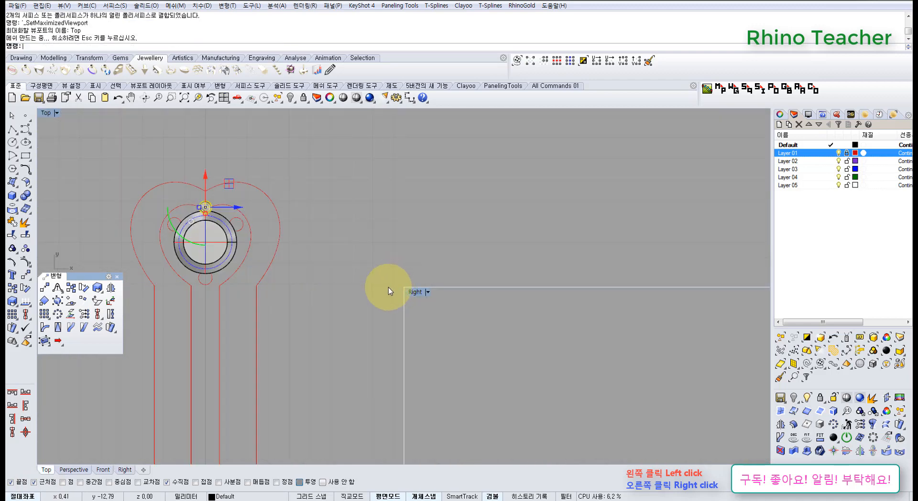
pyautogui.scroll(-8, 361, 356)
pyautogui.moveTo(359, 357); pyautogui.dragTo(382, 306, button='right')
pyautogui.scroll(15, 385, 289)
pyautogui.scroll(-4, 433, 349)
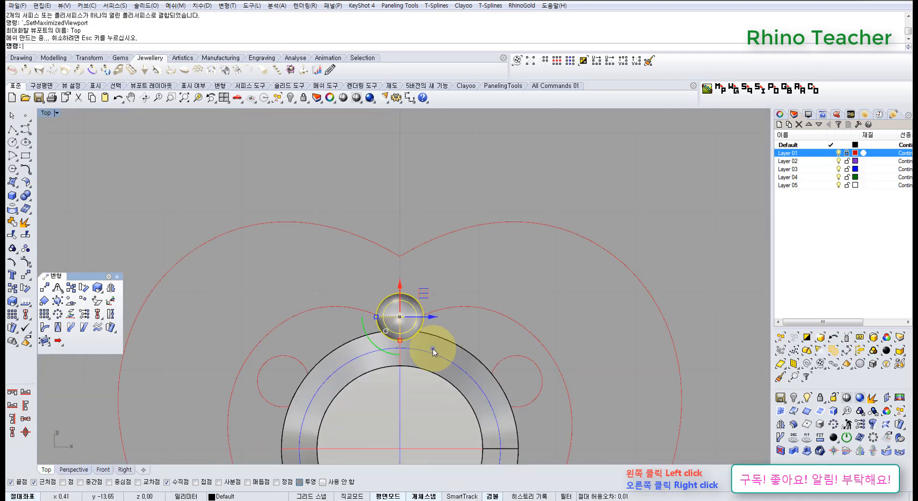
pyautogui.moveTo(432, 349); pyautogui.dragTo(364, 306, button='right')
pyautogui.scroll(-6, 410, 302)
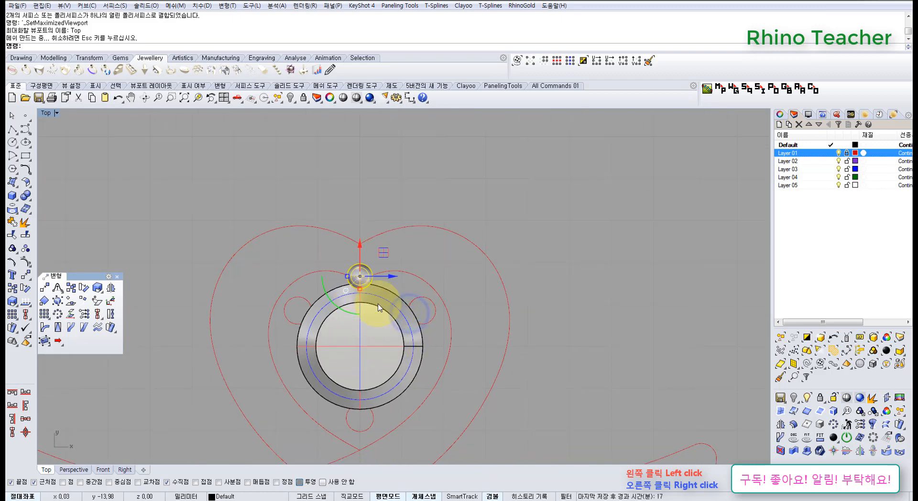
pyautogui.scroll(10, 366, 282)
pyautogui.scroll(5, 311, 284)
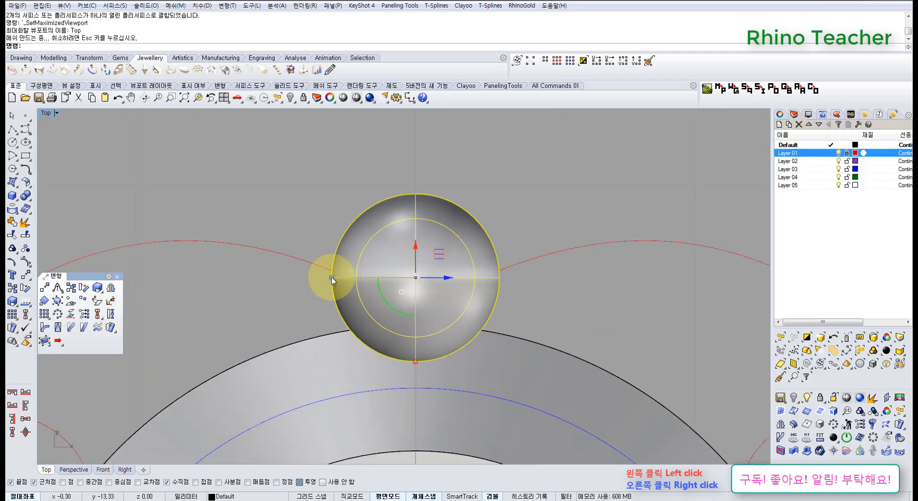
pyautogui.click(12, 301)
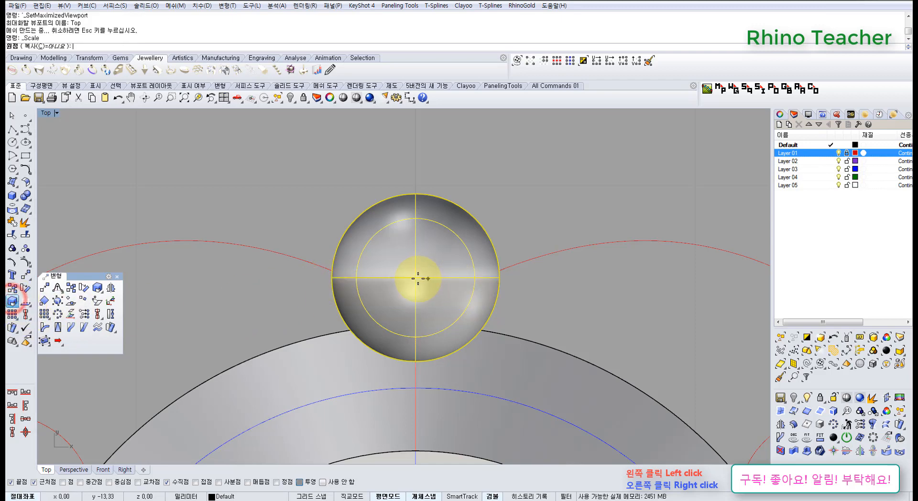
pyautogui.click(417, 278)
pyautogui.scroll(-4, 382, 268)
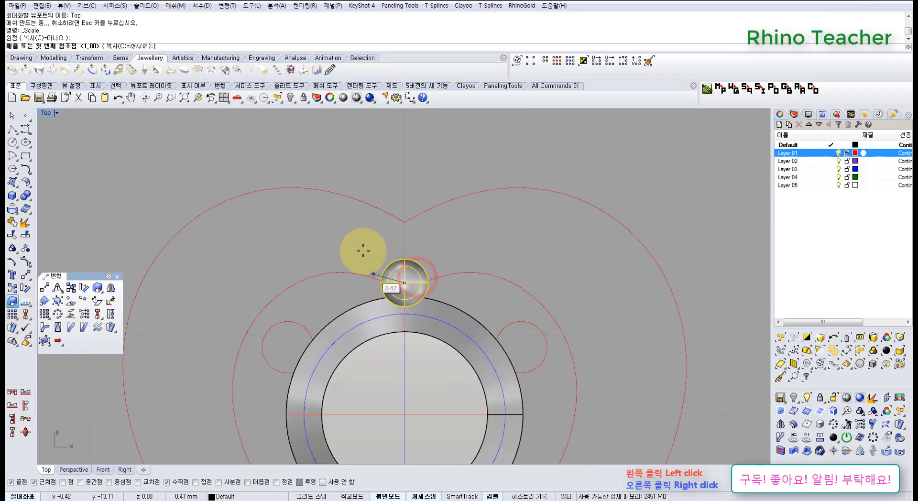
pyautogui.click(357, 244)
pyautogui.click(353, 243)
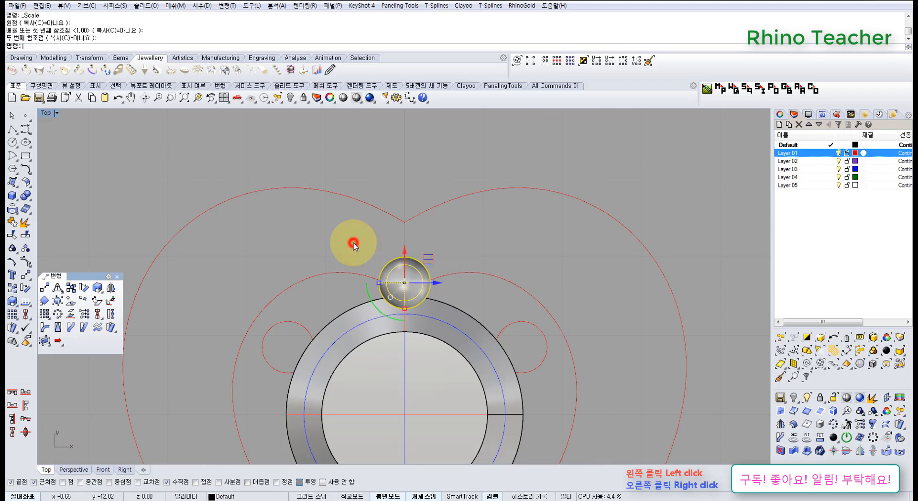
pyautogui.scroll(-7, 375, 258)
pyautogui.scroll(9, 401, 291)
# In the Right view, shift the enlarged prong slightly outward from the gem and lower its rounded tip toward the crown
pyautogui.hotkey('ctrl', 'F2')
pyautogui.hotkey('ctrl', 'F4')
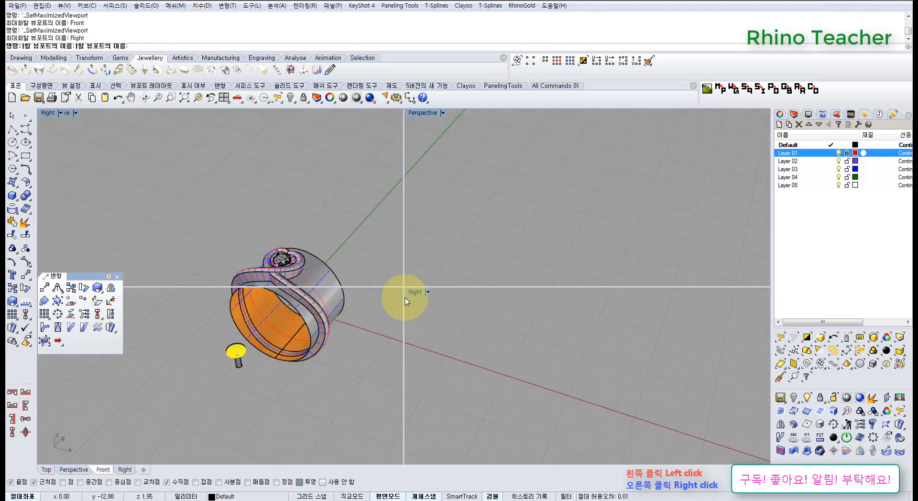
pyautogui.scroll(4, 334, 246)
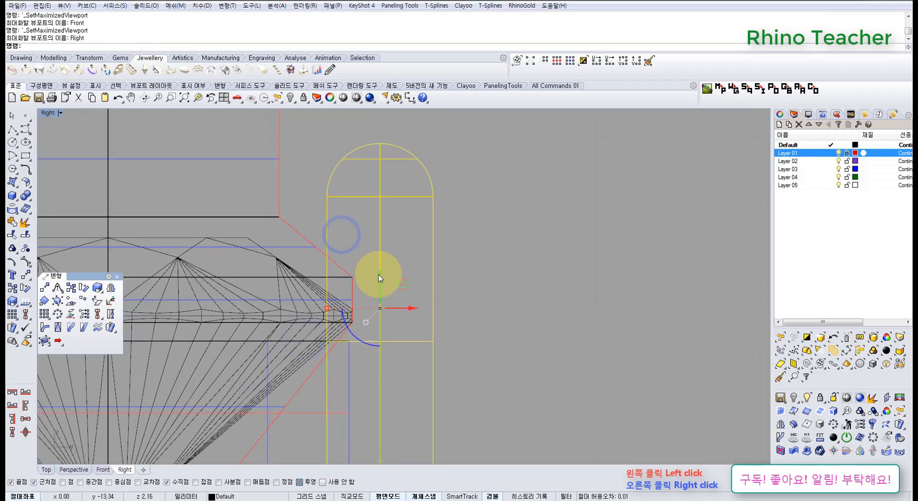
pyautogui.moveTo(413, 316)
pyautogui.mouseDown()
pyautogui.moveTo(439, 319)
pyautogui.moveTo(419, 307)
pyautogui.mouseUp()
pyautogui.moveTo(442, 323); pyautogui.dragTo(429, 260, button='right')
pyautogui.scroll(-4, 428, 259)
pyautogui.moveTo(396, 222); pyautogui.dragTo(415, 261)
pyautogui.scroll(4, 386, 255)
pyautogui.click(521, 293)
pyautogui.moveTo(441, 346); pyautogui.dragTo(420, 305, button='right')
# Explode the prong and raise the wall's lowest row of control points to the bezel ring's bottom edge
pyautogui.moveTo(441, 367); pyautogui.dragTo(384, 330)
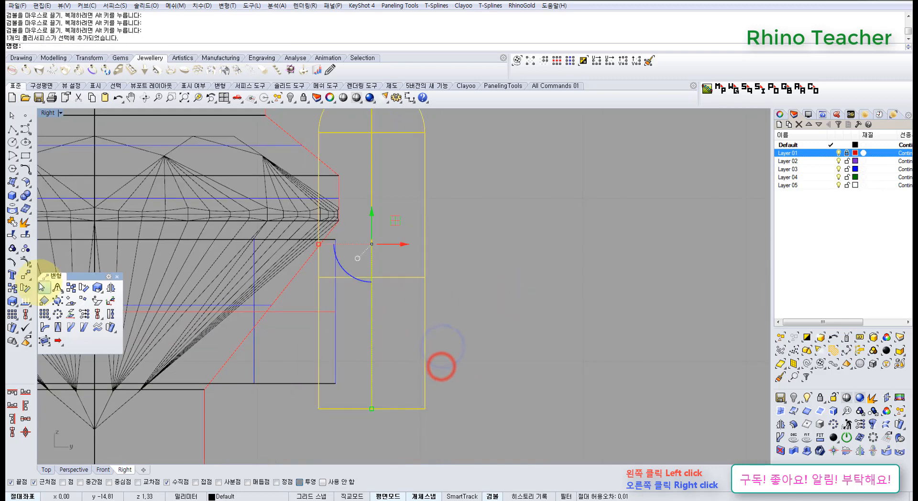
pyautogui.click(25, 224)
pyautogui.click(495, 336)
pyautogui.moveTo(457, 377); pyautogui.dragTo(400, 348)
pyautogui.moveTo(395, 364); pyautogui.dragTo(327, 349, button='right')
pyautogui.press('F10')
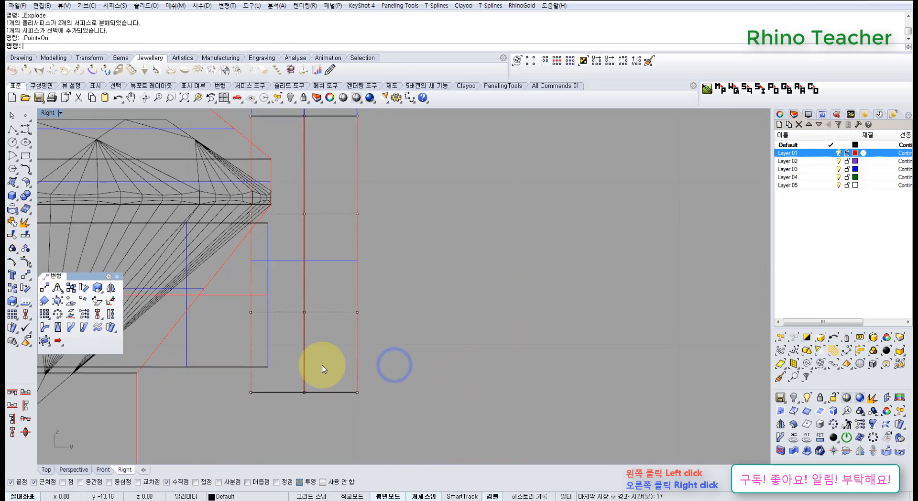
pyautogui.moveTo(237, 346); pyautogui.dragTo(478, 433)
pyautogui.scroll(3, 269, 355)
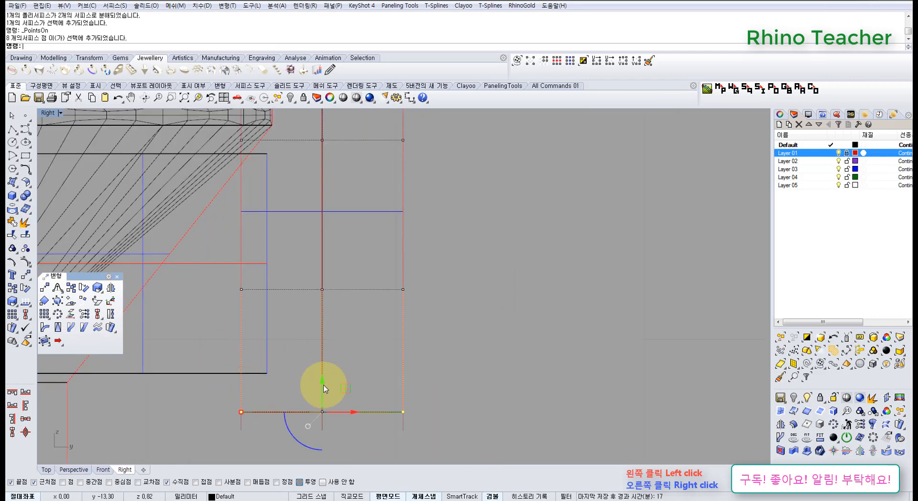
pyautogui.moveTo(323, 386); pyautogui.dragTo(318, 349)
pyautogui.scroll(-4, 328, 338)
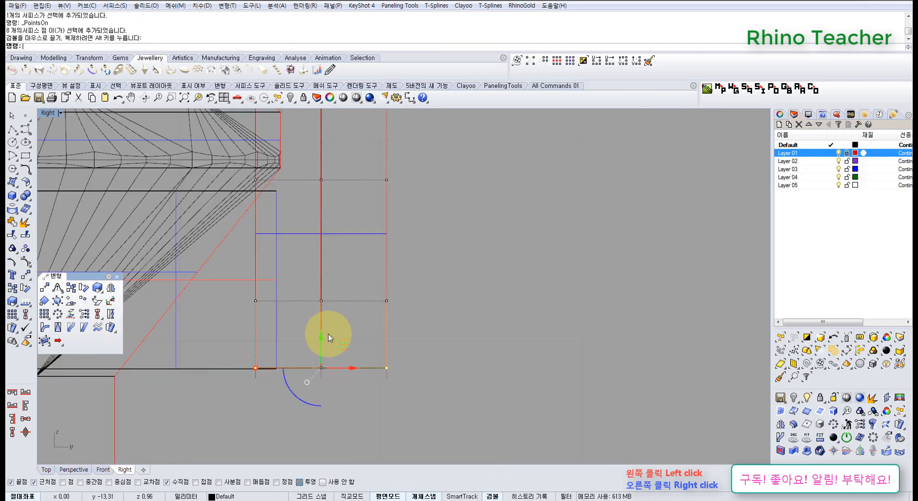
# Join the prong's wall and rounded tip, then cap its open flat bottom to make a closed solid
pyautogui.moveTo(365, 225); pyautogui.dragTo(282, 172)
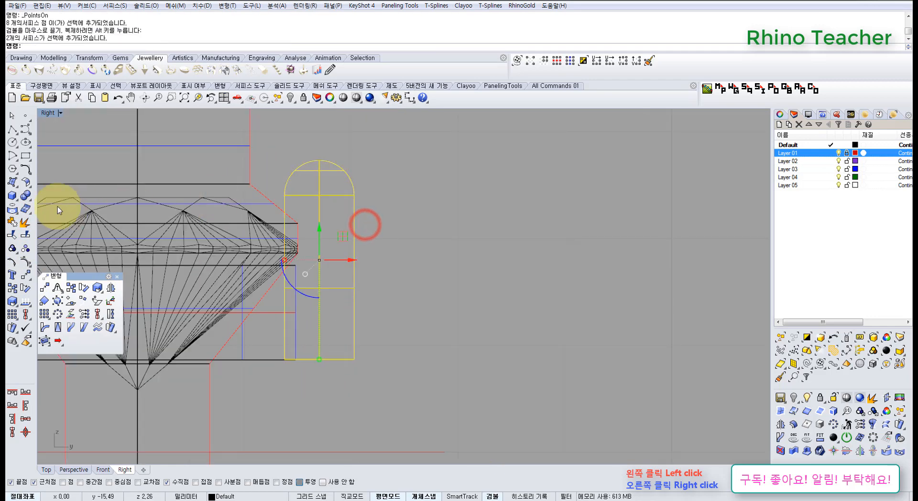
pyautogui.click(14, 224)
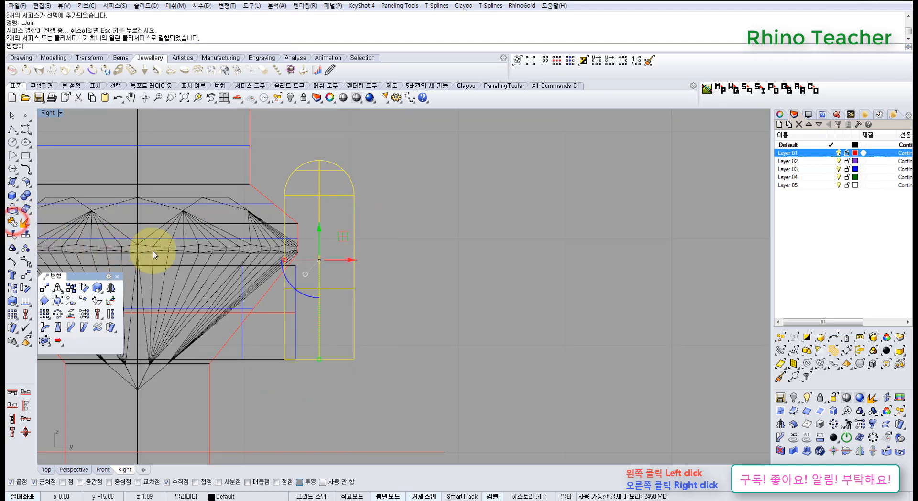
pyautogui.moveTo(343, 317); pyautogui.dragTo(400, 332, button='right')
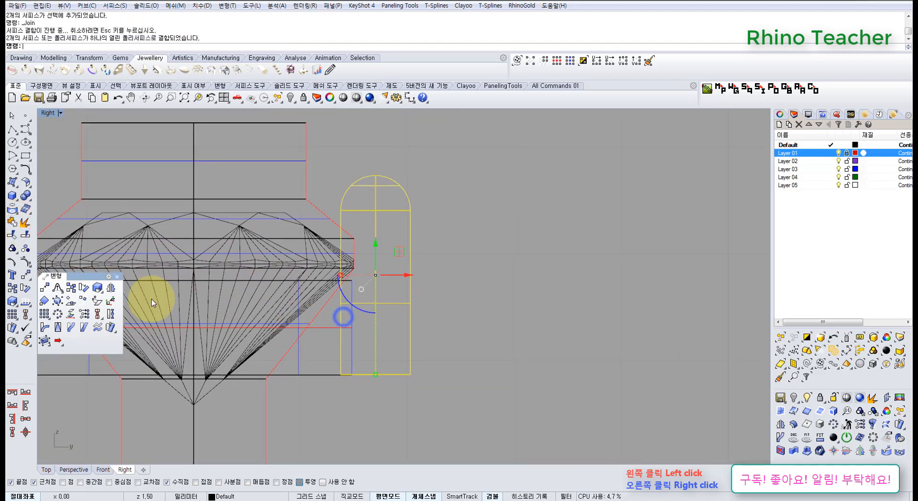
pyautogui.click(26, 198)
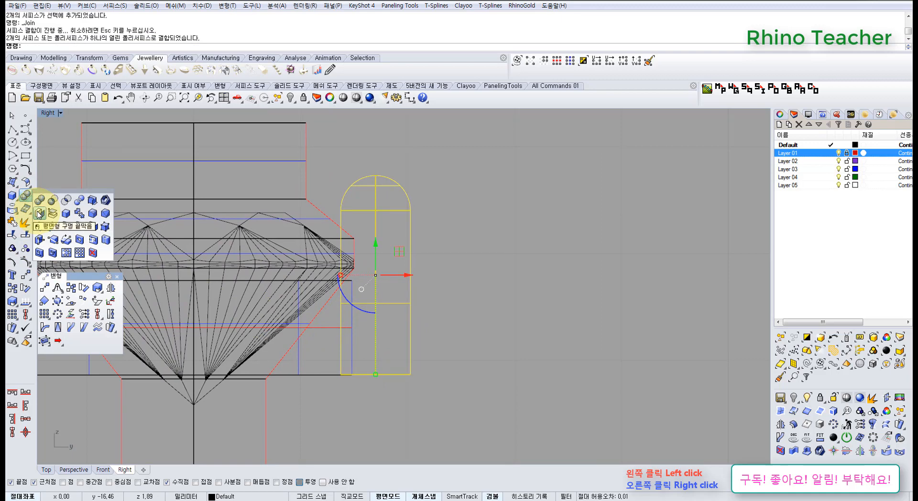
pyautogui.click(38, 212)
# In the Top view, rotate the prong 180° about the bezel ring's centre onto the reference circle near the heart's point
pyautogui.click(397, 202)
pyautogui.moveTo(463, 247); pyautogui.dragTo(386, 206)
pyautogui.hotkey('ctrl', 'F1')
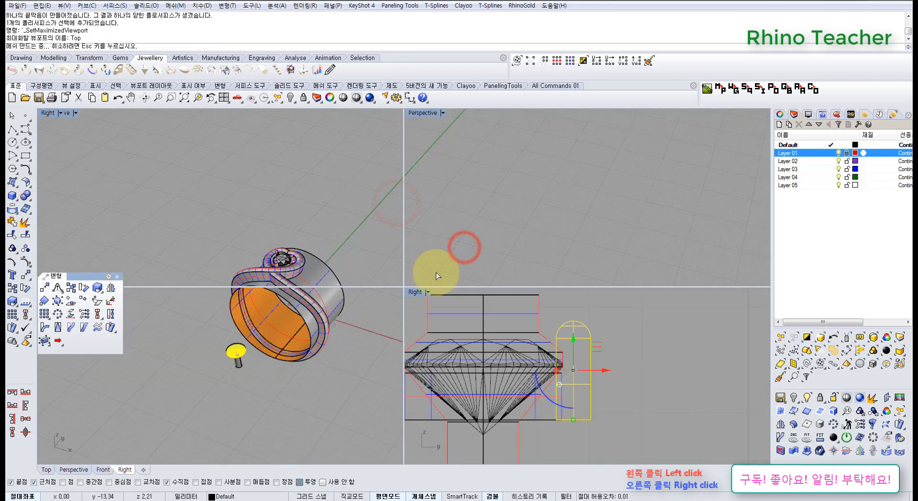
pyautogui.click(116, 277)
pyautogui.click(26, 288)
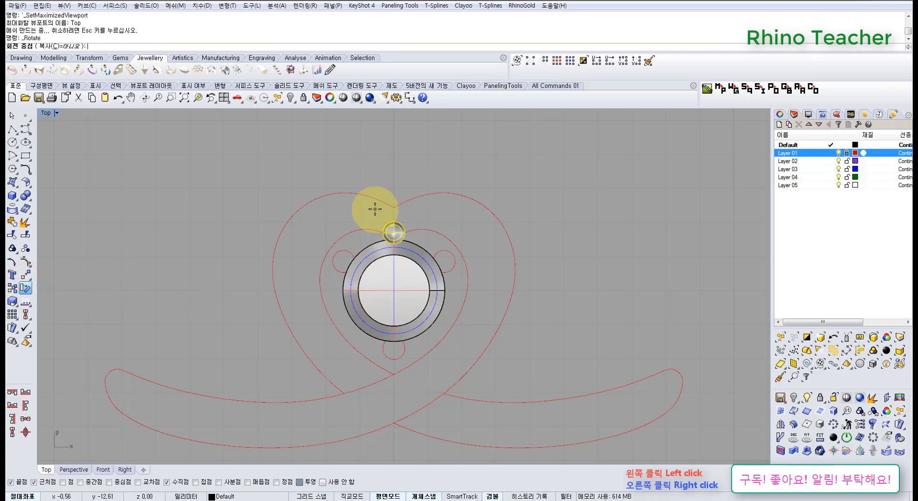
pyautogui.click(277, 483)
pyautogui.click(392, 291)
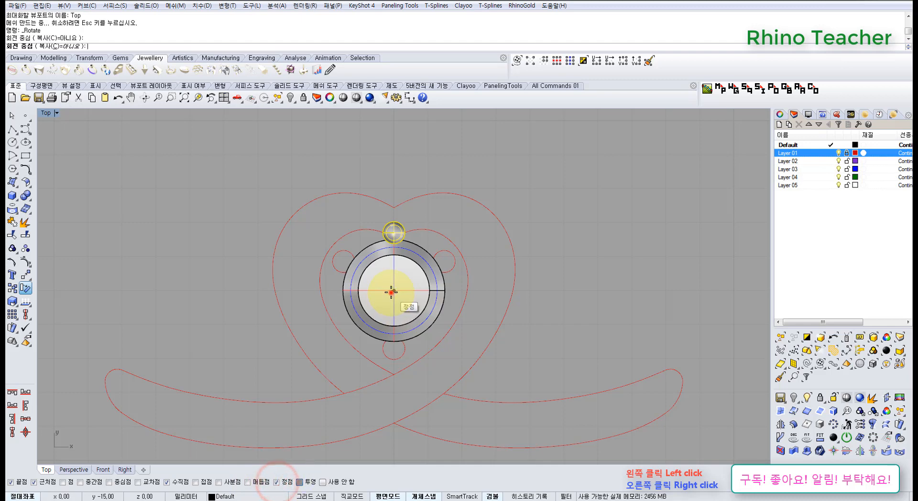
pyautogui.click(406, 165)
pyautogui.click(430, 413)
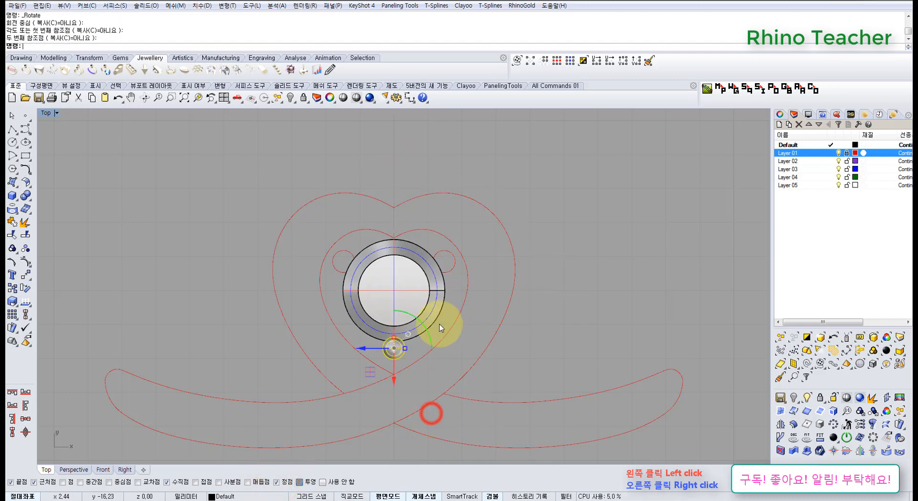
pyautogui.scroll(5, 401, 339)
pyautogui.moveTo(571, 325); pyautogui.dragTo(516, 339, button='right')
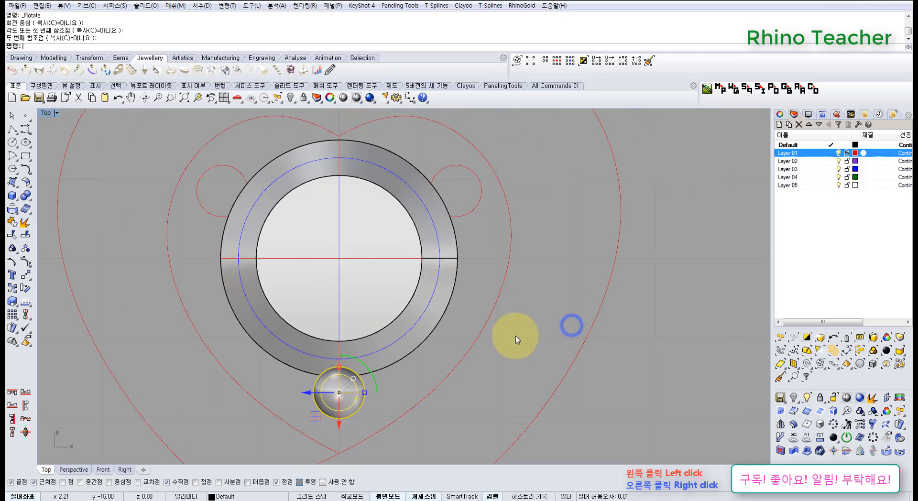
# Polar array the prong around the bezel ring's centre with 3 items over 360°
pyautogui.click(356, 382)
pyautogui.middleClick(391, 310)
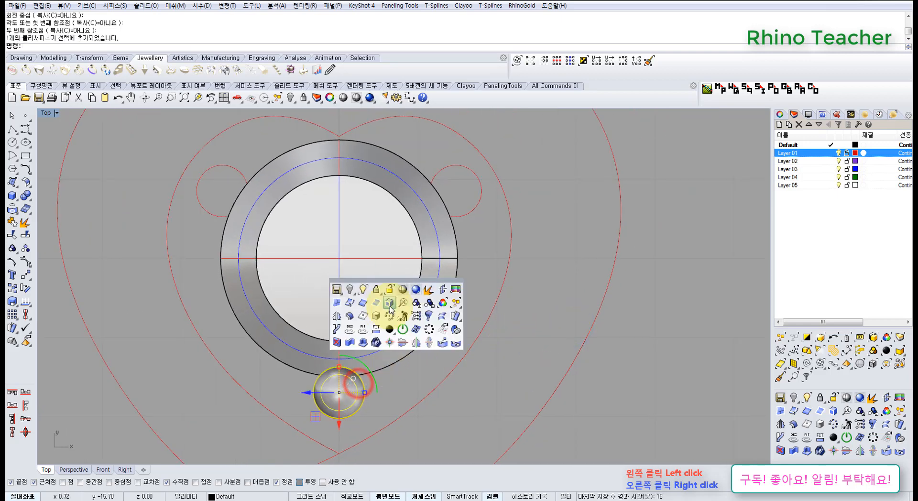
pyautogui.click(393, 312)
pyautogui.click(343, 257)
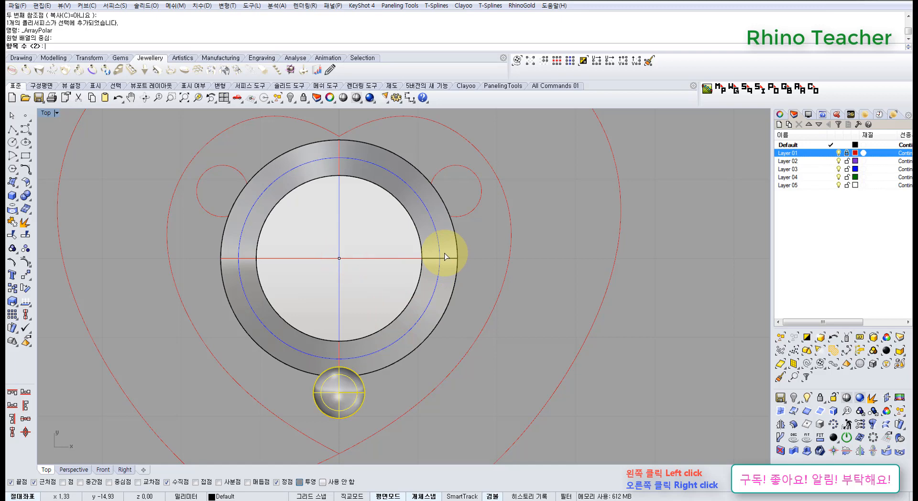
pyautogui.write('3')
pyautogui.press('Return')
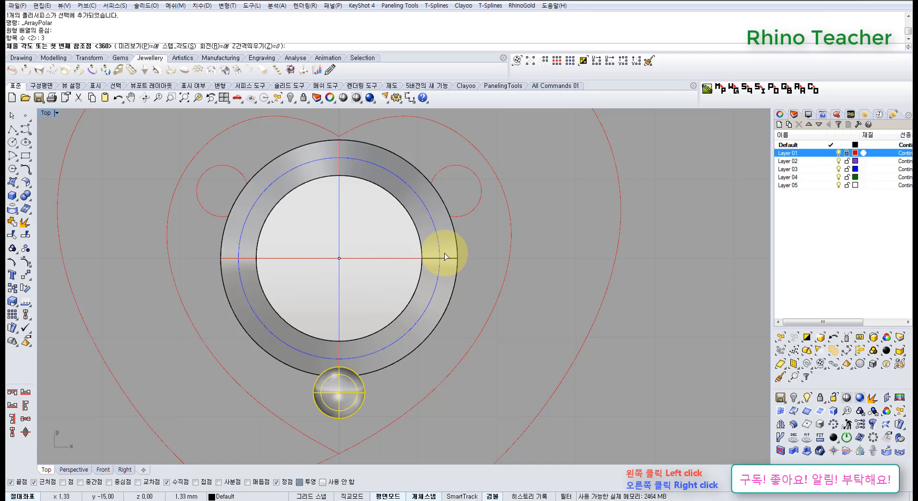
pyautogui.press('Return')
pyautogui.press('Return')
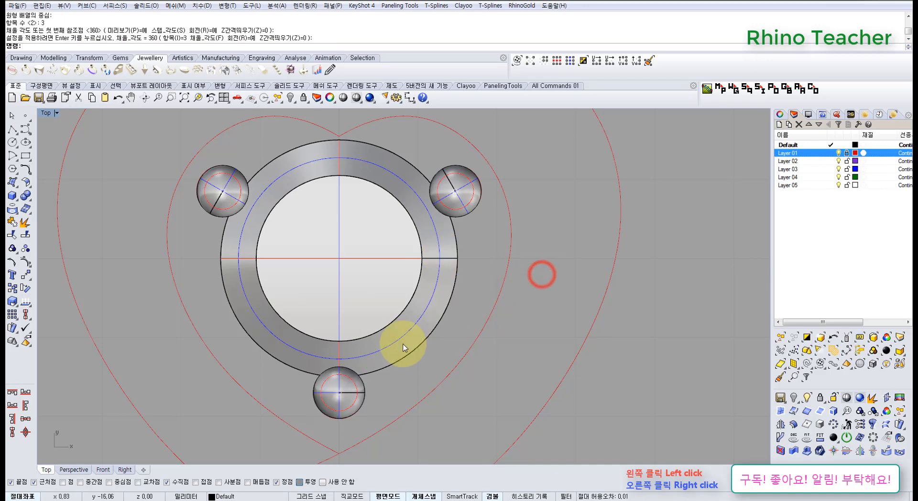
# Try to Boolean-union the three prongs with the bezel ring in the Perspective view, and undo the union
pyautogui.scroll(-3, 381, 363)
pyautogui.click(337, 366)
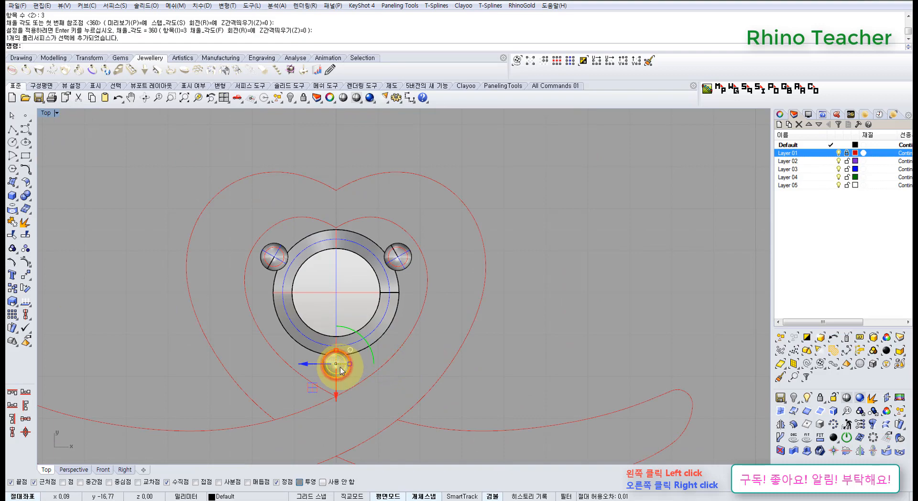
pyautogui.hotkey('ctrl', 'F4')
pyautogui.moveTo(473, 377); pyautogui.dragTo(537, 342, button='right')
pyautogui.click(573, 328)
pyautogui.moveTo(421, 273); pyautogui.dragTo(365, 322, button='right')
pyautogui.click(354, 338)
pyautogui.moveTo(516, 349); pyautogui.dragTo(421, 326, button='right')
pyautogui.click(430, 323)
pyautogui.click(377, 338)
pyautogui.click(271, 343)
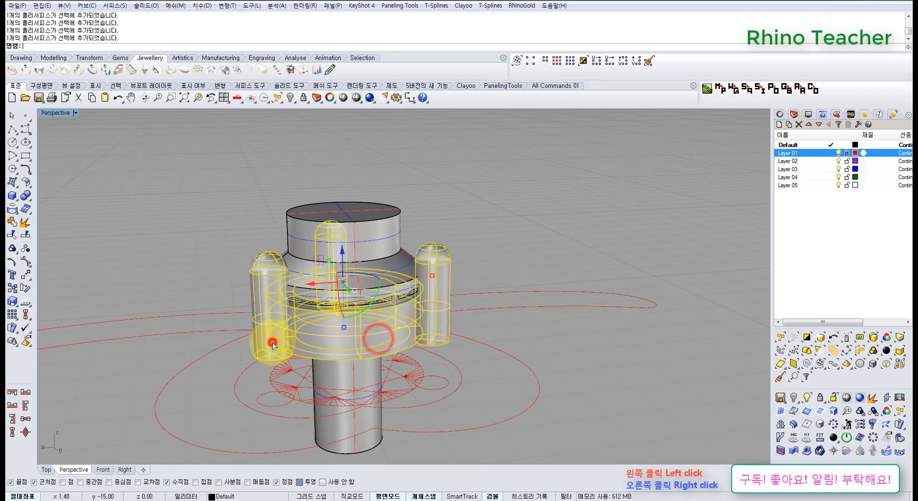
pyautogui.scroll(-5, 323, 276)
pyautogui.moveTo(340, 238); pyautogui.dragTo(436, 261, button='right')
pyautogui.moveTo(351, 327); pyautogui.dragTo(99, 213, button='right')
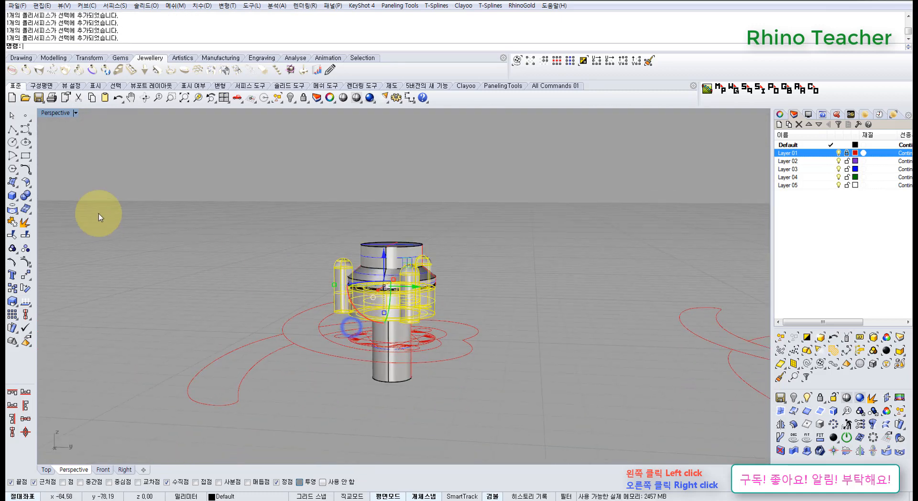
pyautogui.click(26, 197)
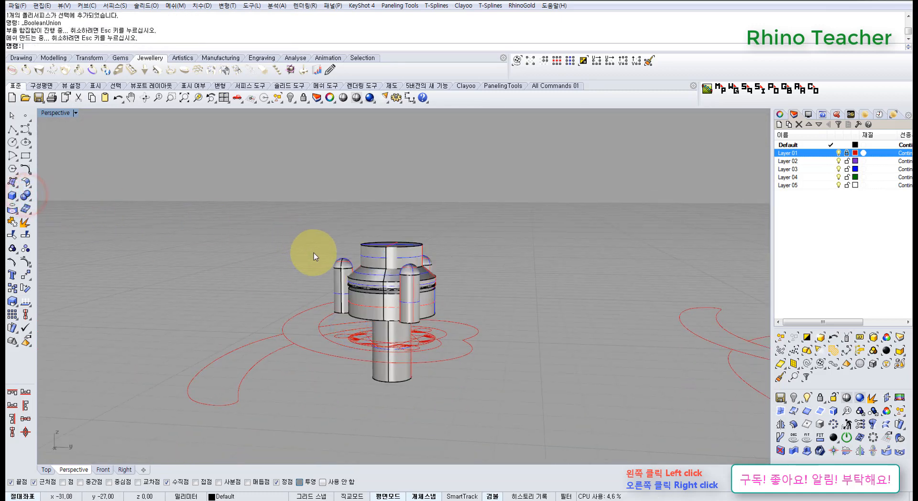
pyautogui.hotkey('ctrl', 'z')
# Group the bezel ring and its three prongs as separate solids
pyautogui.click(309, 241)
pyautogui.scroll(3, 350, 279)
pyautogui.click(350, 281)
pyautogui.click(378, 332)
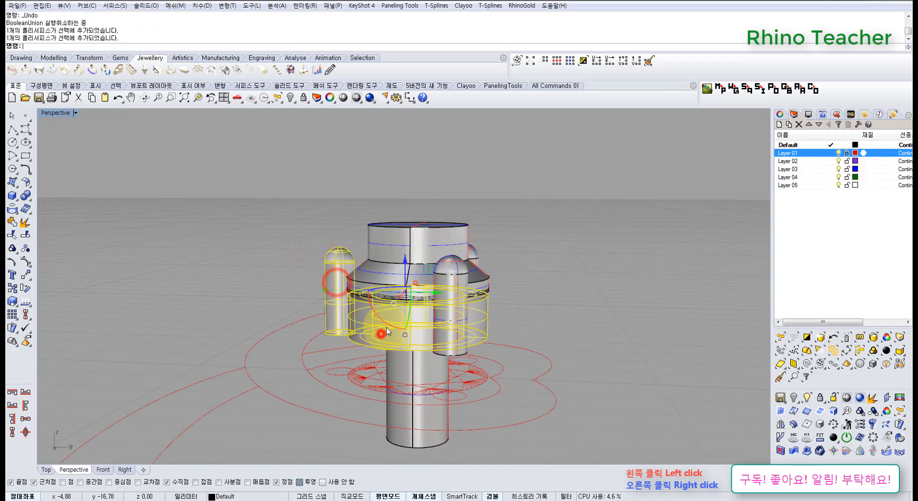
pyautogui.click(468, 319)
pyautogui.moveTo(528, 281); pyautogui.dragTo(425, 292, button='right')
pyautogui.keyDown('shift'); pyautogui.click(419, 281); pyautogui.keyUp('shift')
pyautogui.scroll(-4, 413, 292)
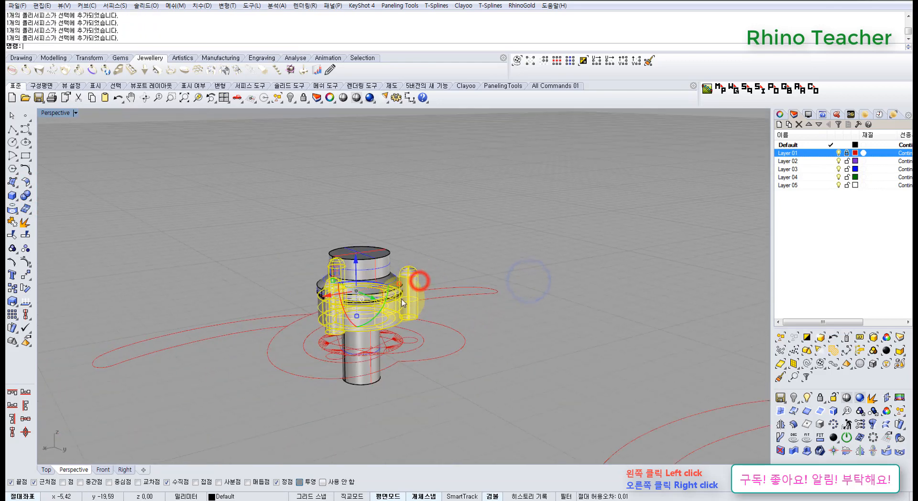
pyautogui.scroll(6, 405, 308)
pyautogui.moveTo(387, 331); pyautogui.dragTo(420, 337, button='right')
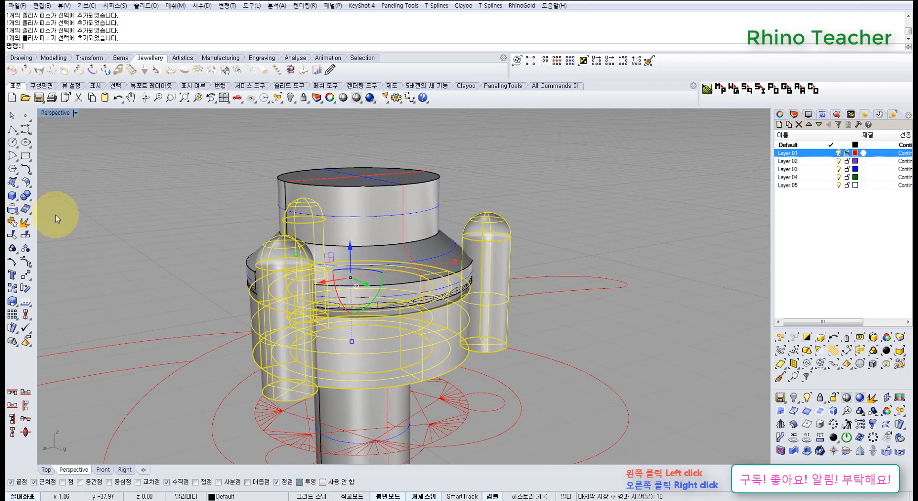
pyautogui.moveTo(306, 298); pyautogui.dragTo(311, 289, button='right')
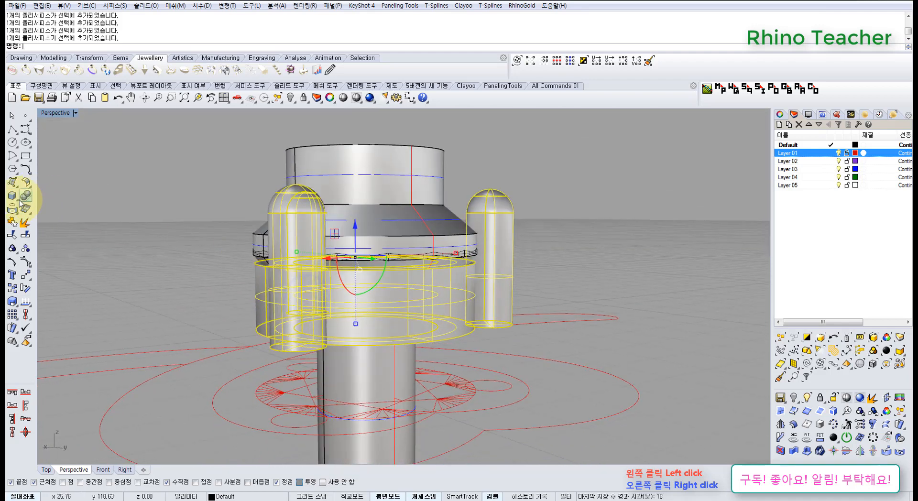
pyautogui.click(13, 247)
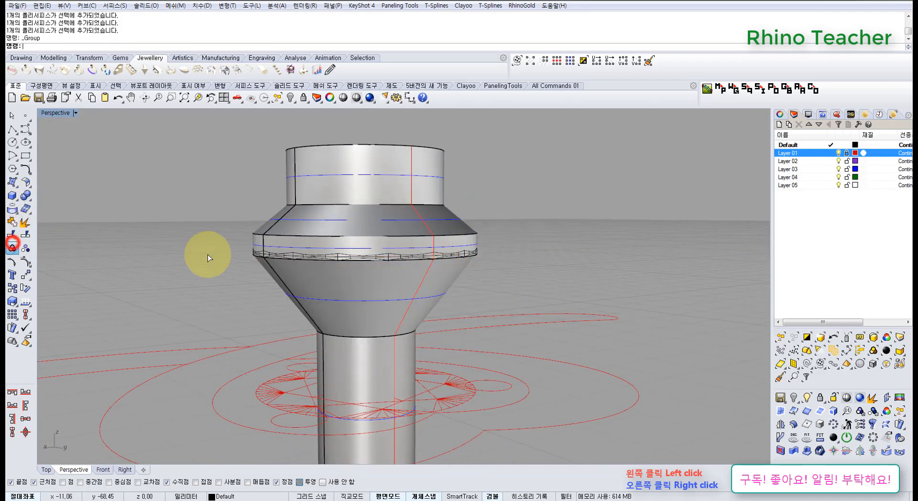
# Boolean-subtract the gem cutter from the grouped bezel ring and prongs, keeping the cutter
pyautogui.click(23, 194)
pyautogui.click(53, 200)
pyautogui.click(383, 186)
pyautogui.rightClick(383, 187)
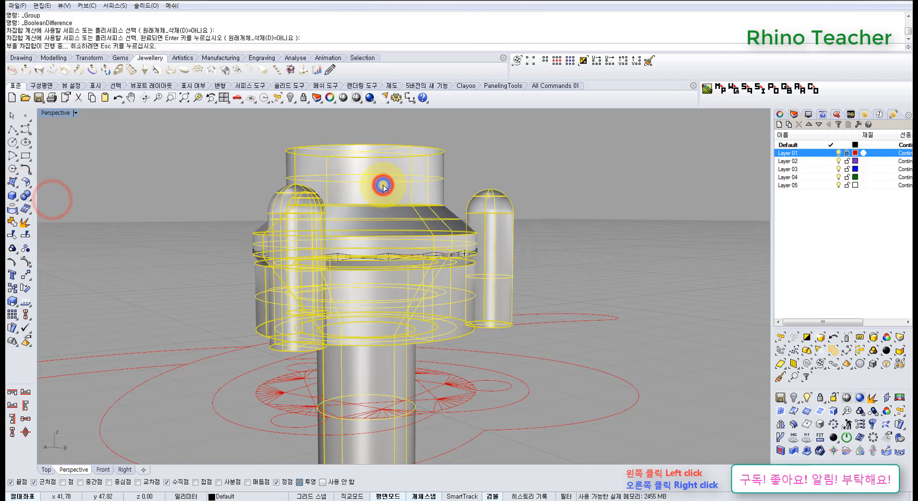
pyautogui.moveTo(393, 215); pyautogui.dragTo(544, 205, button='right')
# In the Front view, draw a deformable circle of degree 3 with 8 points, centred on the origin with a diameter of 16 mm
pyautogui.hotkey('ctrl', 'F1')
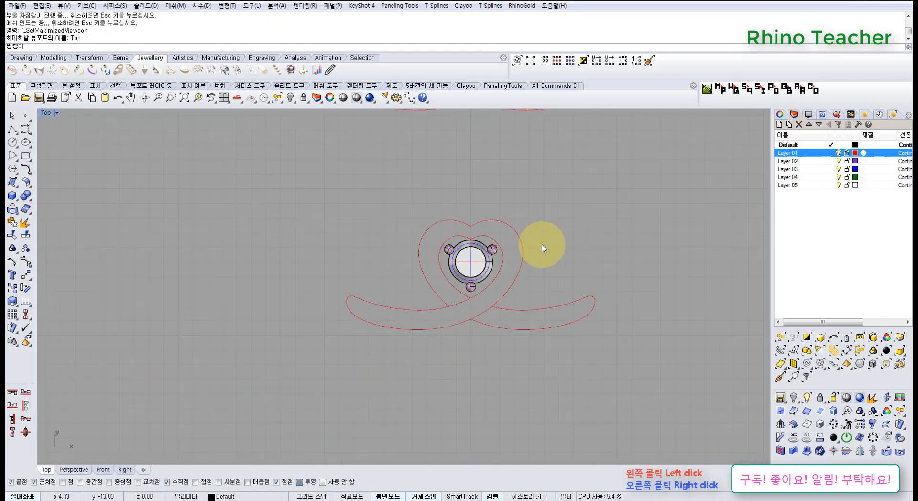
pyautogui.scroll(-8, 542, 245)
pyautogui.moveTo(542, 244); pyautogui.dragTo(405, 345, button='right')
pyautogui.scroll(8, 386, 340)
pyautogui.scroll(-8, 391, 341)
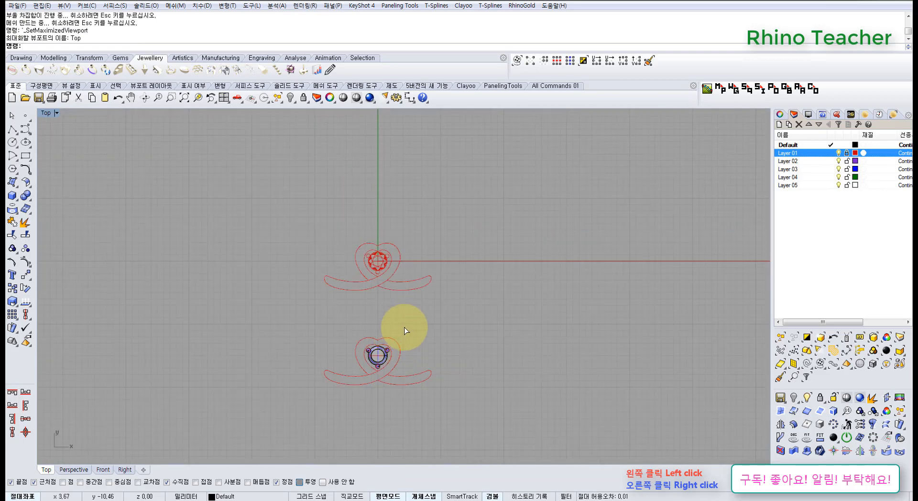
pyautogui.scroll(-5, 405, 330)
pyautogui.hotkey('ctrl', 'F2')
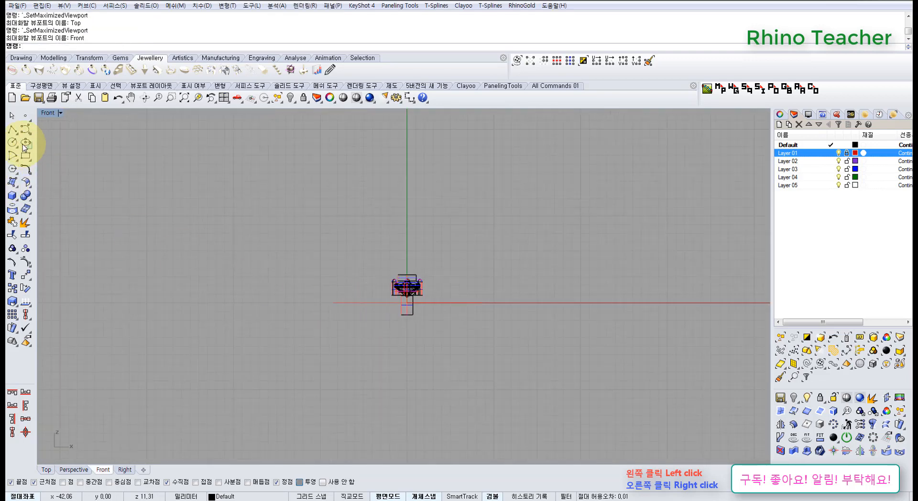
pyautogui.click(27, 138)
pyautogui.click(57, 46)
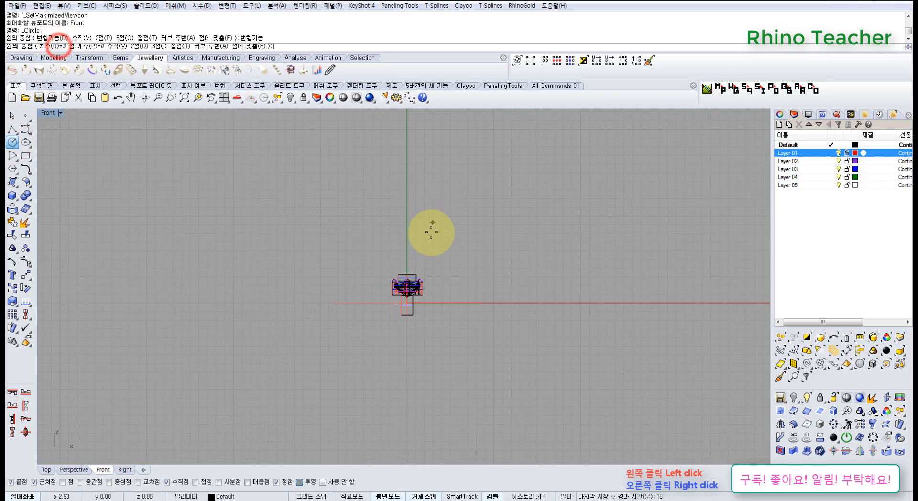
pyautogui.press('Return')
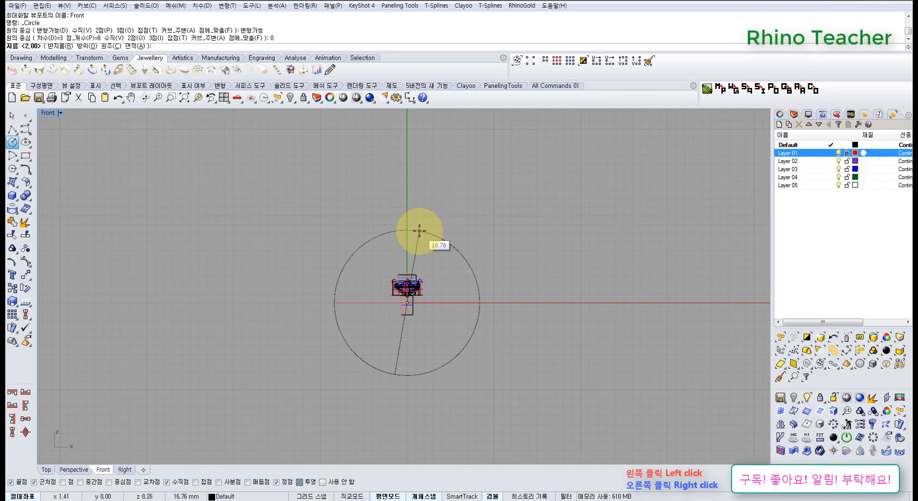
pyautogui.press('Return')
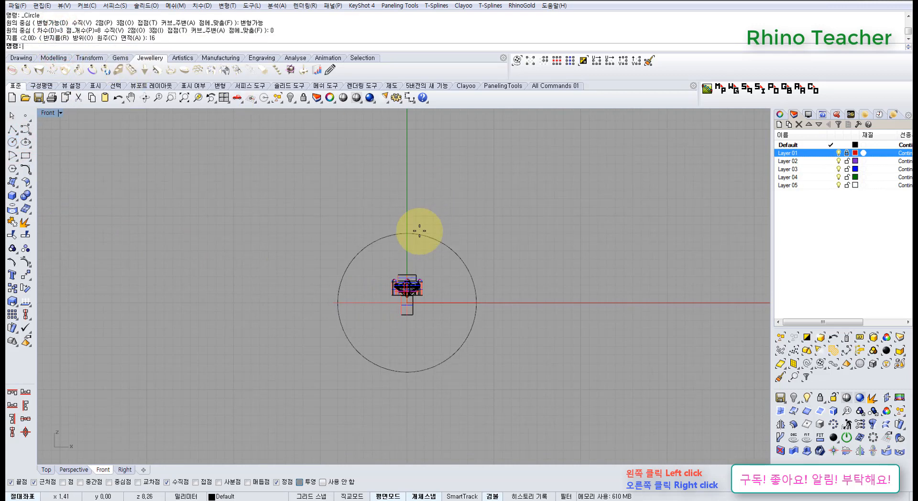
# Rotate the 16 mm circle 90° clockwise about the origin in the Front view
pyautogui.click(397, 258)
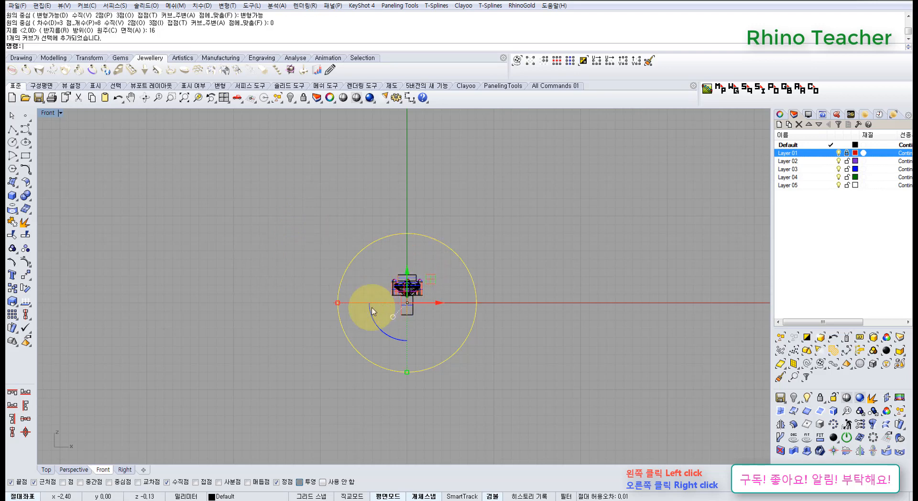
pyautogui.click(26, 288)
pyautogui.moveTo(381, 281); pyautogui.dragTo(303, 289, button='right')
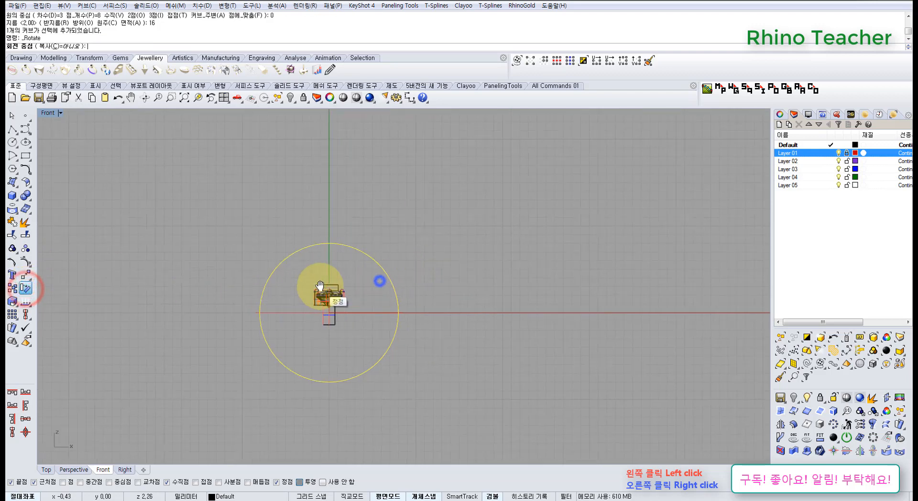
pyautogui.write('0')
pyautogui.press('Return')
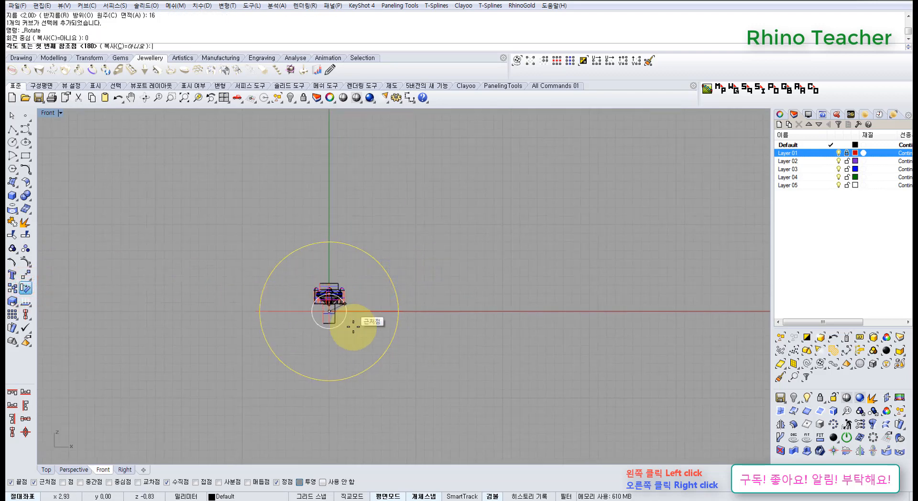
pyautogui.click(439, 308)
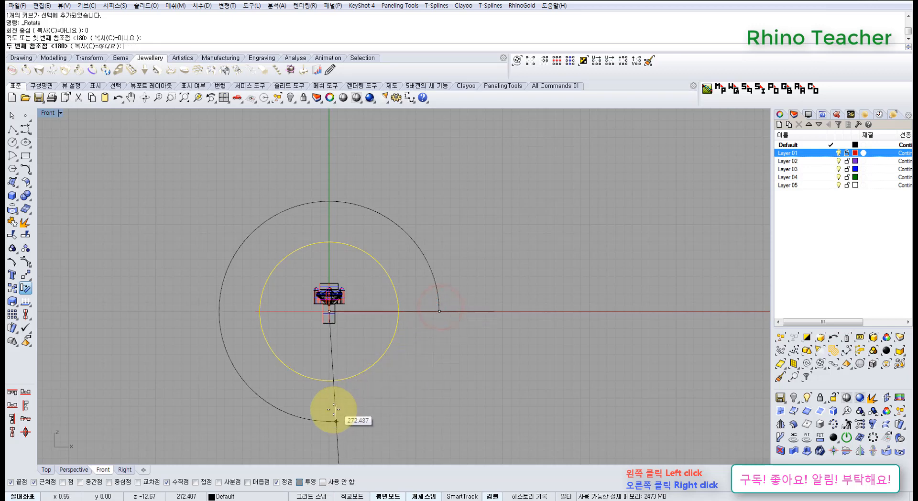
pyautogui.keyDown('shift'); pyautogui.click(333, 410); pyautogui.keyUp('shift')
pyautogui.moveTo(441, 389); pyautogui.dragTo(336, 349)
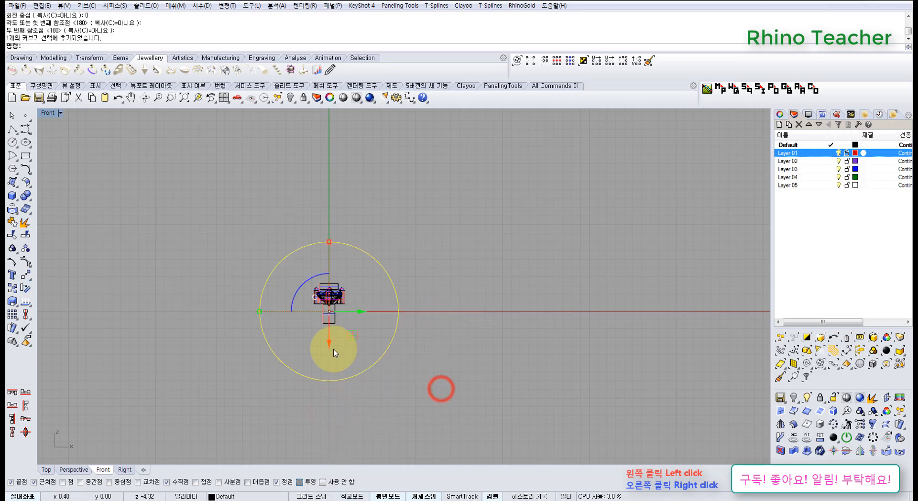
# In the Top view, extrude the circle vertically to both sides as an open surface reaching just past the ring band's outline
pyautogui.hotkey('ctrl', 'F1')
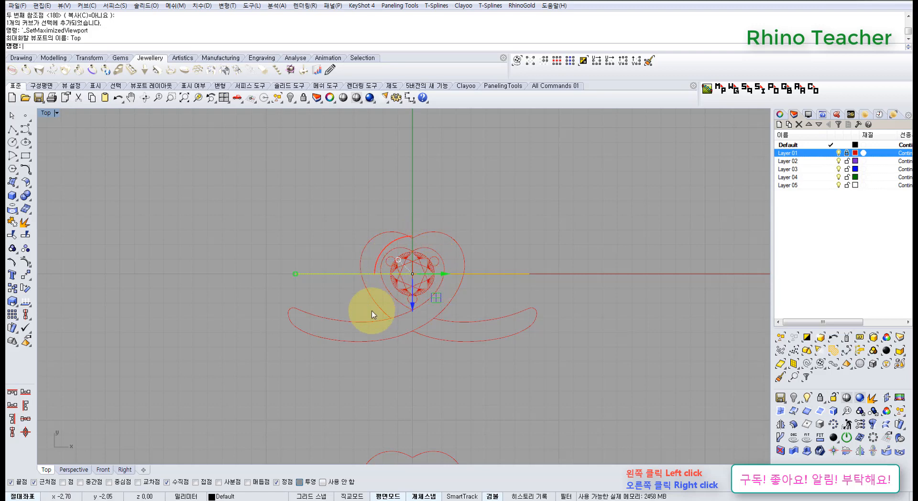
pyautogui.moveTo(365, 312); pyautogui.dragTo(346, 294, button='right')
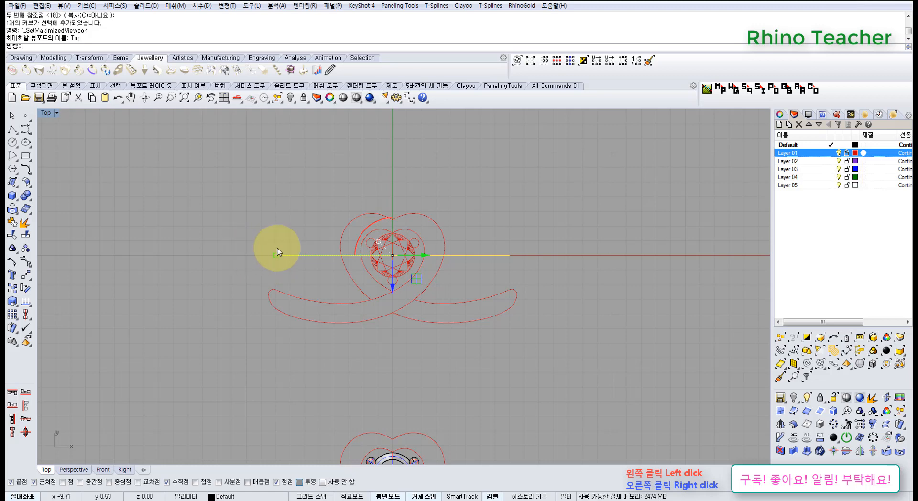
pyautogui.moveTo(315, 201); pyautogui.dragTo(333, 228, button='right')
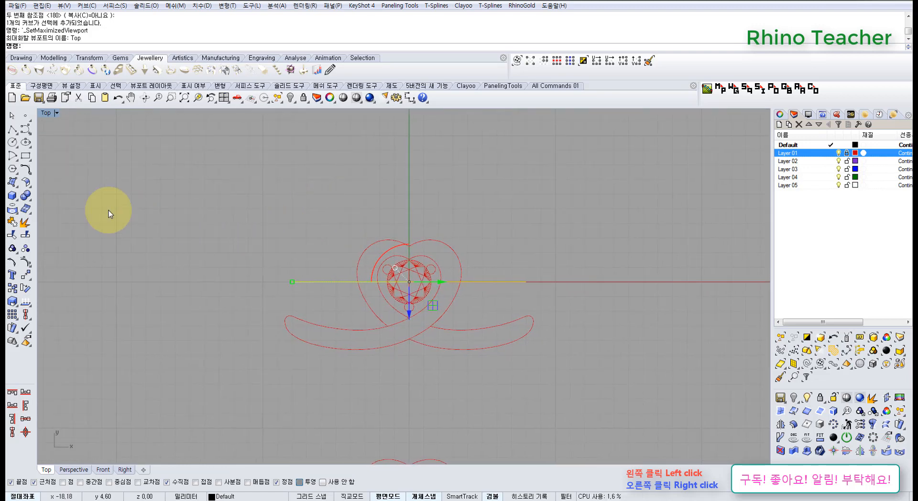
pyautogui.click(27, 186)
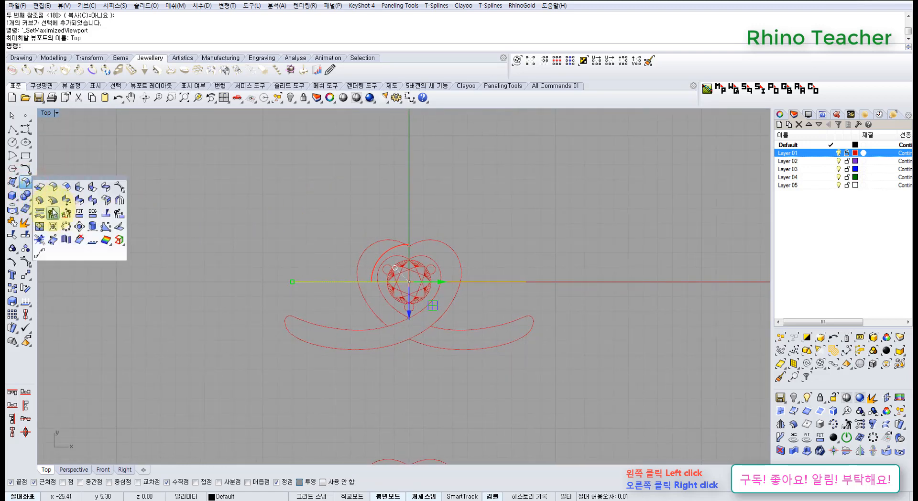
pyautogui.click(12, 183)
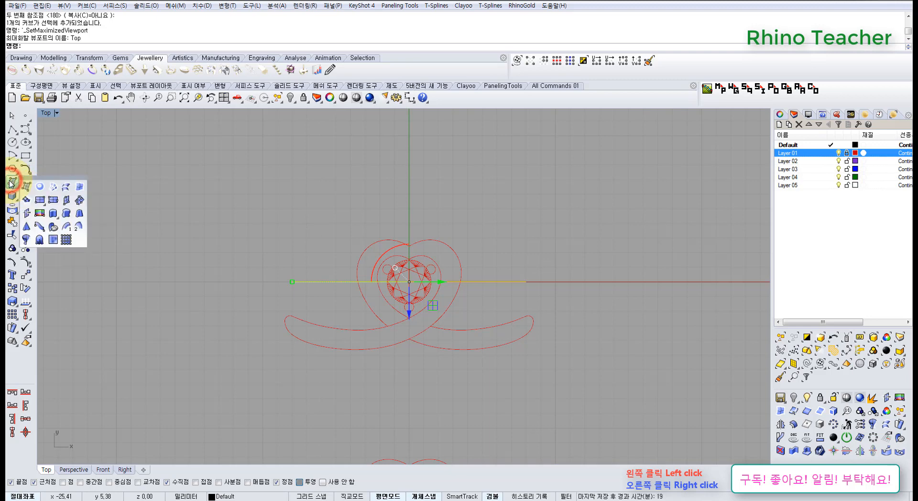
pyautogui.click(56, 214)
pyautogui.scroll(-3, 330, 220)
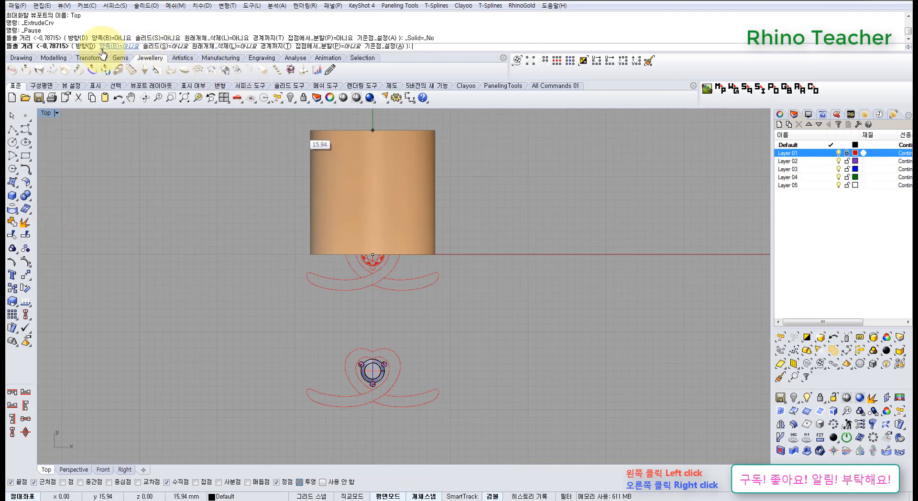
pyautogui.click(82, 46)
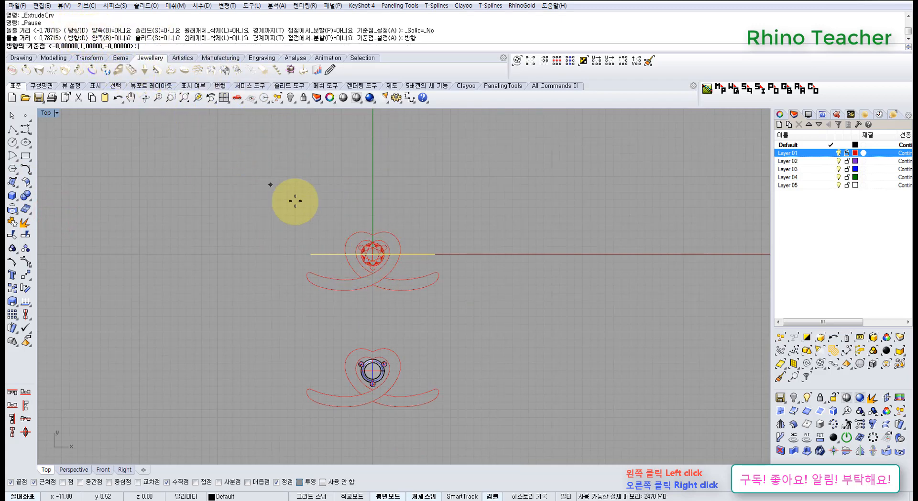
pyautogui.click(293, 186)
pyautogui.click(294, 301)
pyautogui.click(115, 46)
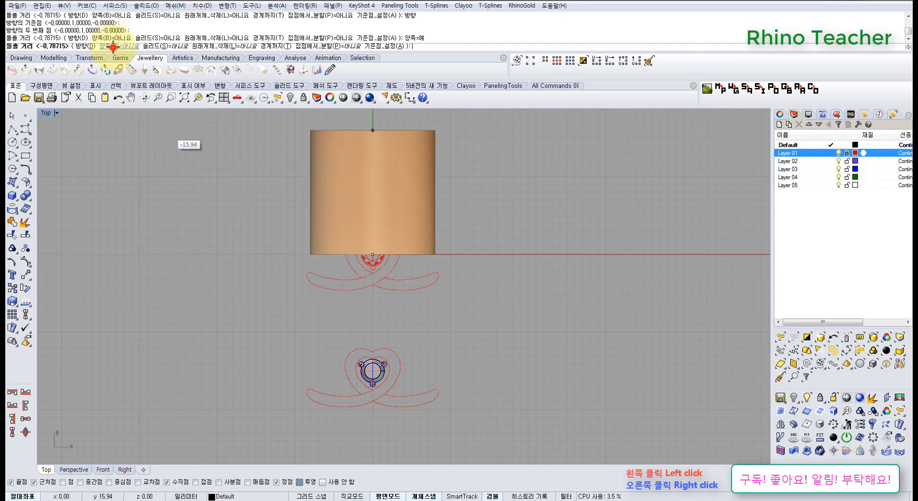
pyautogui.click(302, 310)
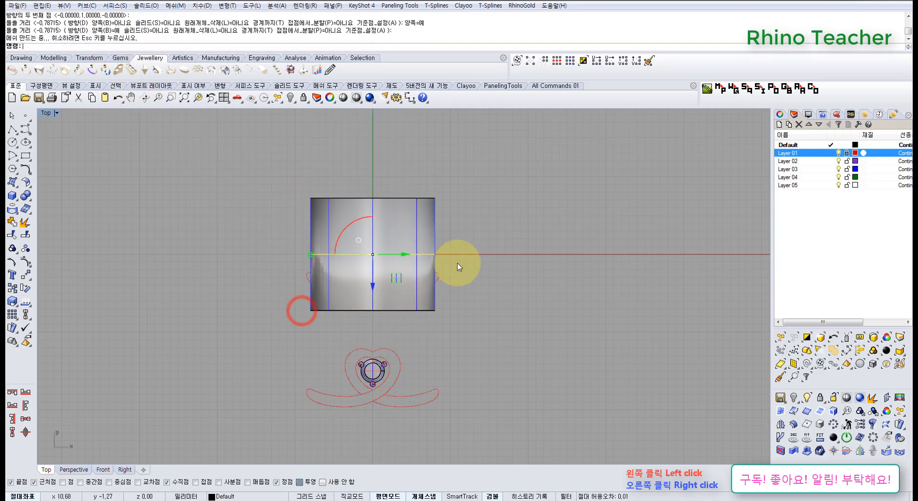
pyautogui.scroll(6, 460, 263)
pyautogui.hotkey('ctrl', 'F4')
pyautogui.moveTo(572, 330); pyautogui.dragTo(498, 334, button='right')
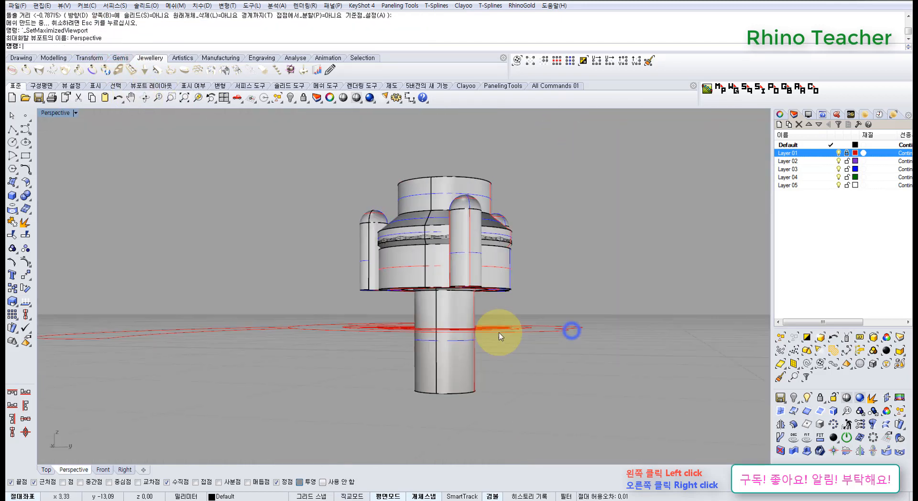
# Show the extruded ring cylinder in the Top view and set that view to wireframe display
pyautogui.scroll(-9, 516, 329)
pyautogui.moveTo(588, 318); pyautogui.dragTo(563, 329, button='right')
pyautogui.click(512, 284)
pyautogui.moveTo(469, 333); pyautogui.dragTo(481, 357, button='right')
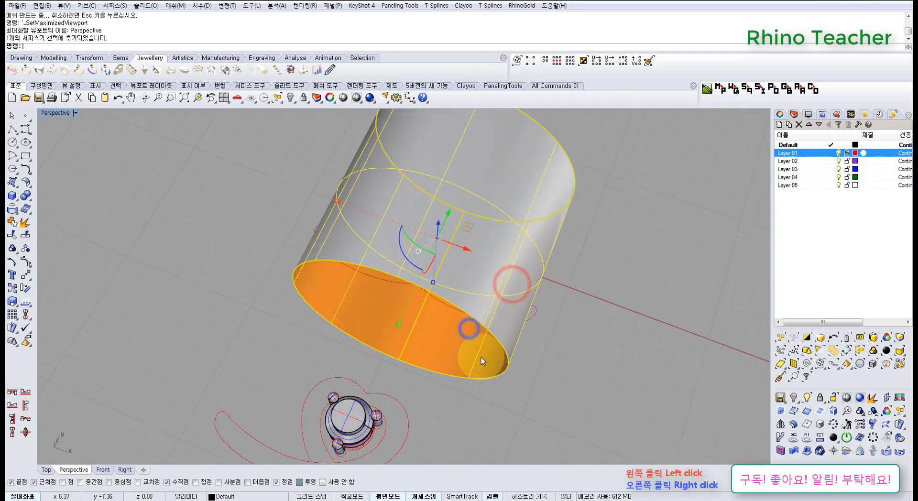
pyautogui.hotkey('ctrl', 'F1')
pyautogui.scroll(-2, 414, 290)
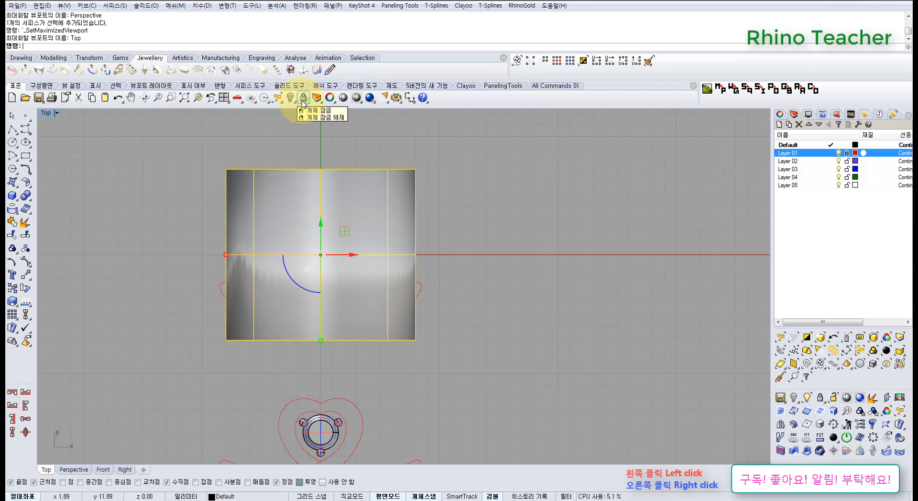
pyautogui.rightClick(353, 98)
# Shorten the cylinder surface along Y in the Top view so its edge lies just past the band outline
pyautogui.moveTo(393, 255)
pyautogui.mouseDown(button='right')
pyautogui.moveTo(413, 229)
pyautogui.moveTo(369, 221)
pyautogui.moveTo(400, 238)
pyautogui.mouseUp(button='right')
pyautogui.click(499, 198)
pyautogui.click(359, 198)
pyautogui.scroll(-3, 365, 226)
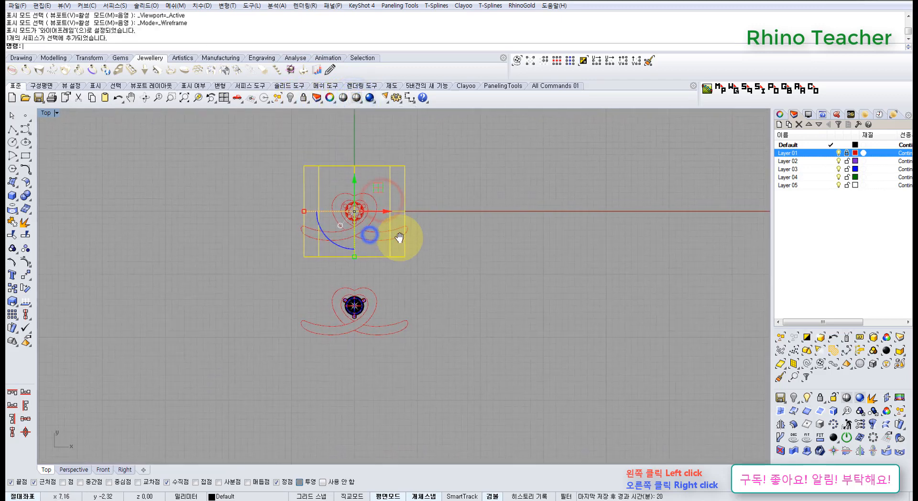
pyautogui.scroll(6, 349, 257)
pyautogui.moveTo(358, 315); pyautogui.dragTo(359, 289)
pyautogui.scroll(-8, 403, 284)
pyautogui.moveTo(427, 254); pyautogui.dragTo(391, 268, button='right')
pyautogui.moveTo(424, 260); pyautogui.dragTo(383, 245, button='right')
pyautogui.scroll(6, 366, 267)
pyautogui.scroll(-8, 414, 291)
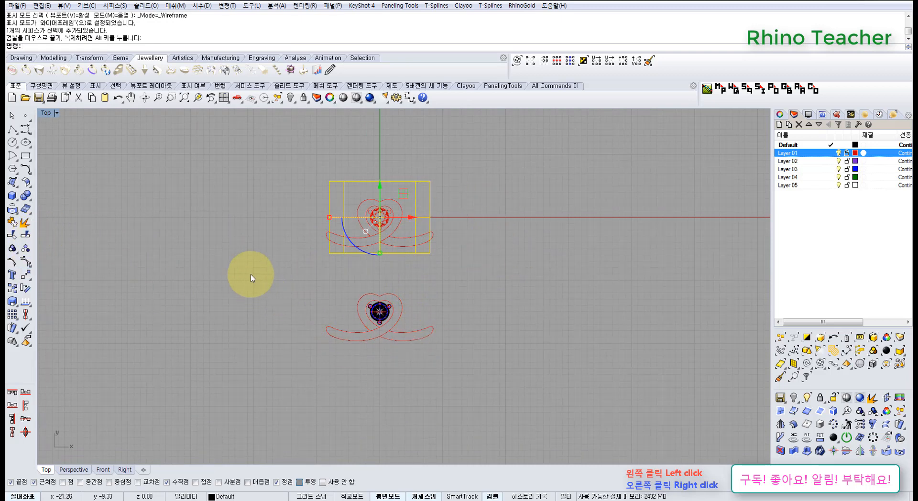
pyautogui.moveTo(402, 263); pyautogui.dragTo(366, 293, button='right')
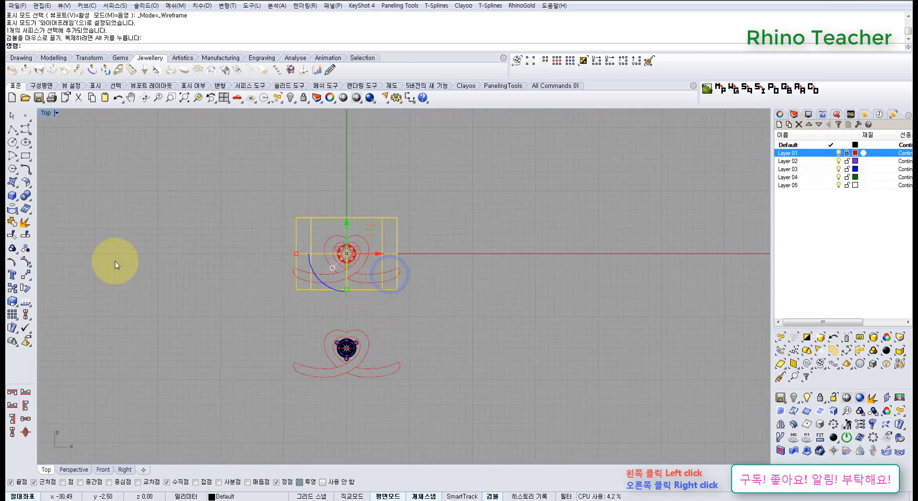
# Smash the cylinder surface into a flat sheet and align the sheet concentrically on the origin at 0
pyautogui.click(28, 183)
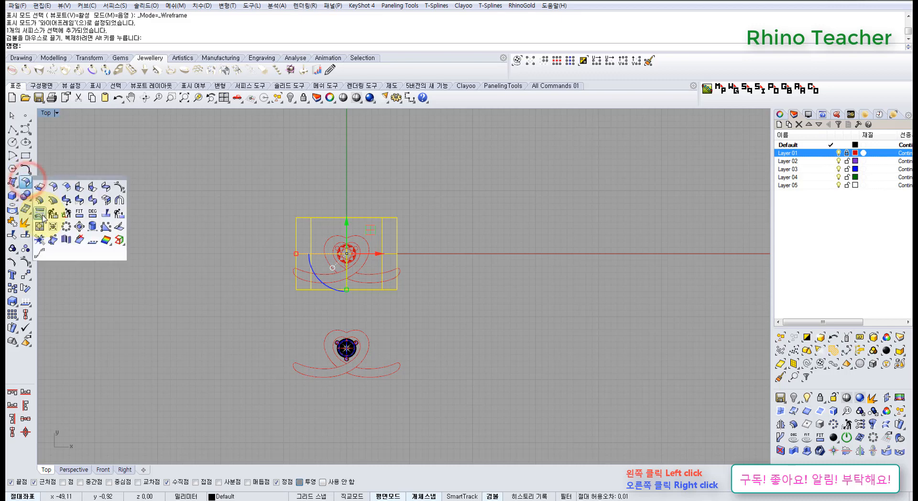
pyautogui.click(51, 238)
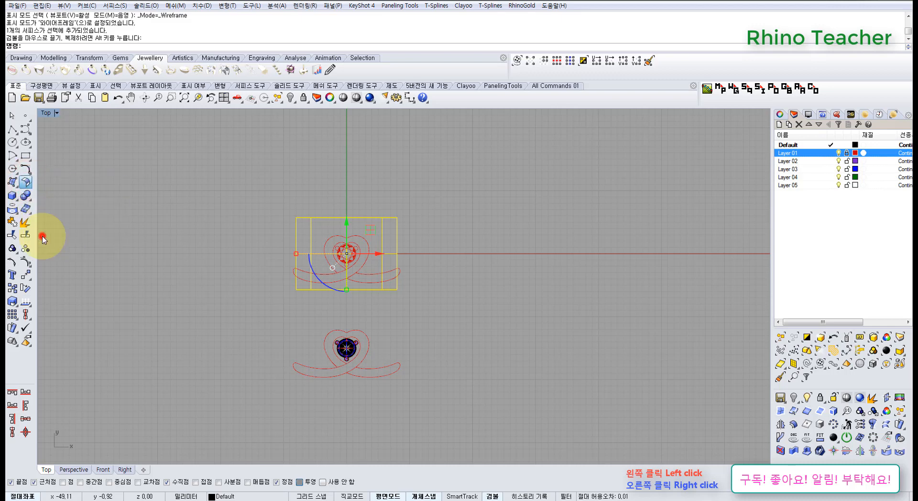
pyautogui.rightClick(454, 232)
pyautogui.click(525, 155)
pyautogui.moveTo(552, 155); pyautogui.dragTo(501, 220)
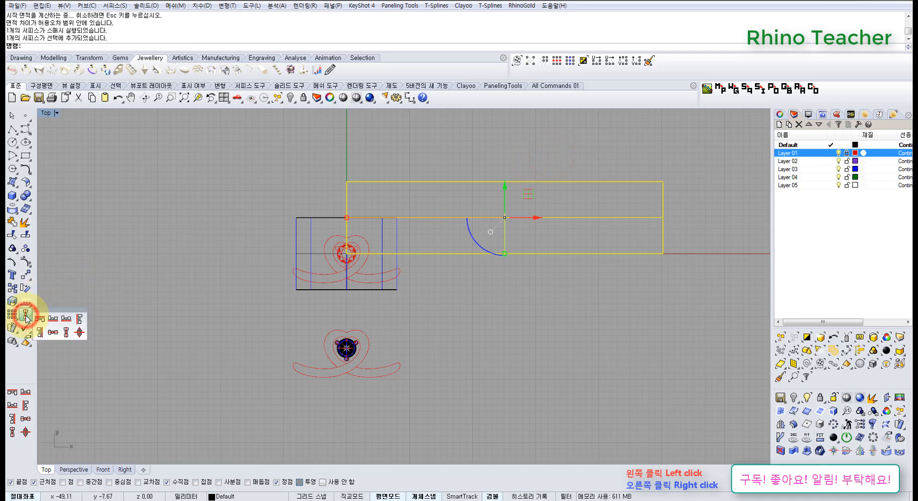
pyautogui.click(26, 432)
pyautogui.press('Return')
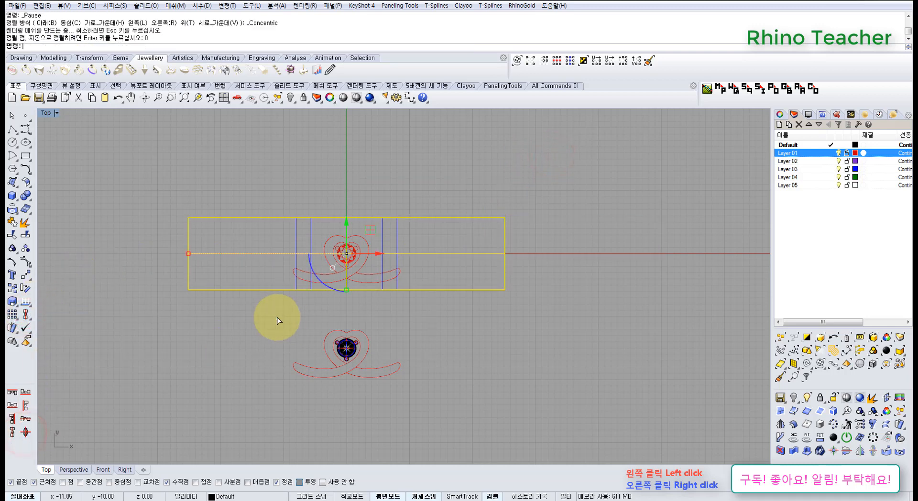
# Move the flat sheet 15 mm straight down in the Top view, onto the lower heart outline and gem setting
pyautogui.click(25, 276)
pyautogui.click(135, 180)
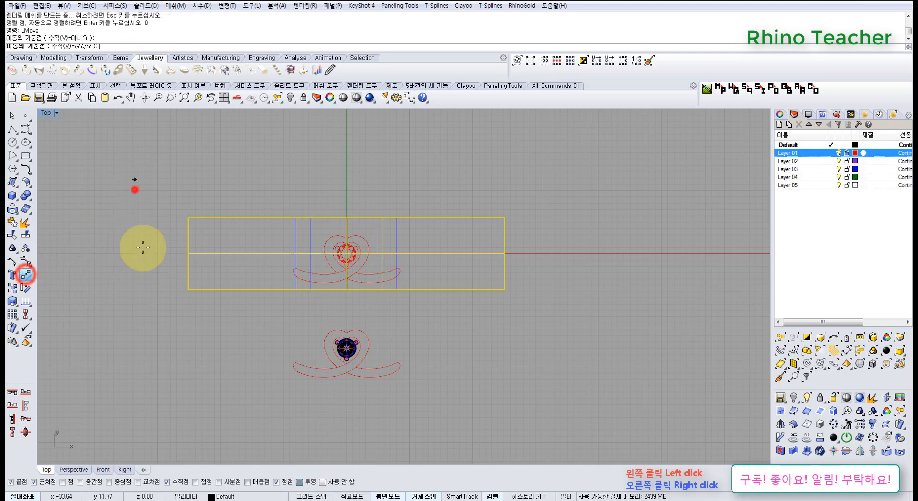
pyautogui.write('15')
pyautogui.press('Return')
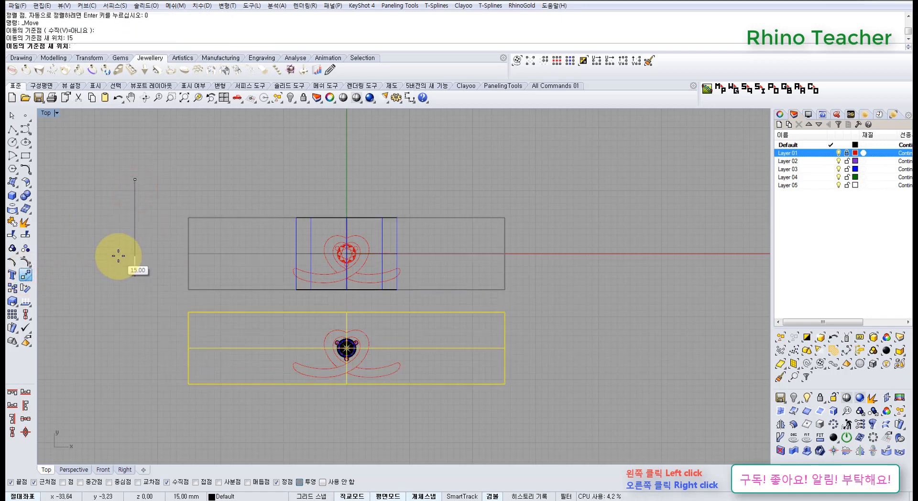
pyautogui.click(118, 256)
pyautogui.click(460, 271)
# Copy the lower gem setting with its gem and cutter 15 mm straight up onto the cylinder's heart outline
pyautogui.moveTo(424, 326); pyautogui.dragTo(354, 334, button='right')
pyautogui.scroll(6, 291, 347)
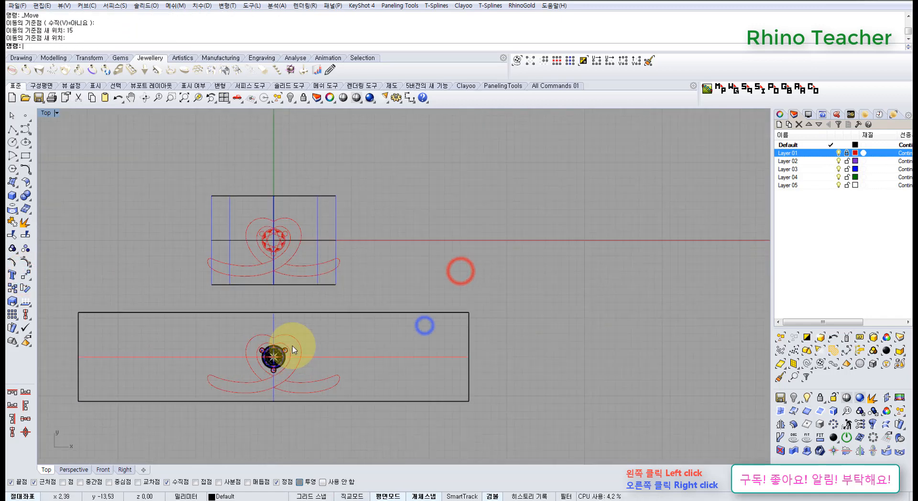
pyautogui.moveTo(281, 339); pyautogui.dragTo(358, 329, button='right')
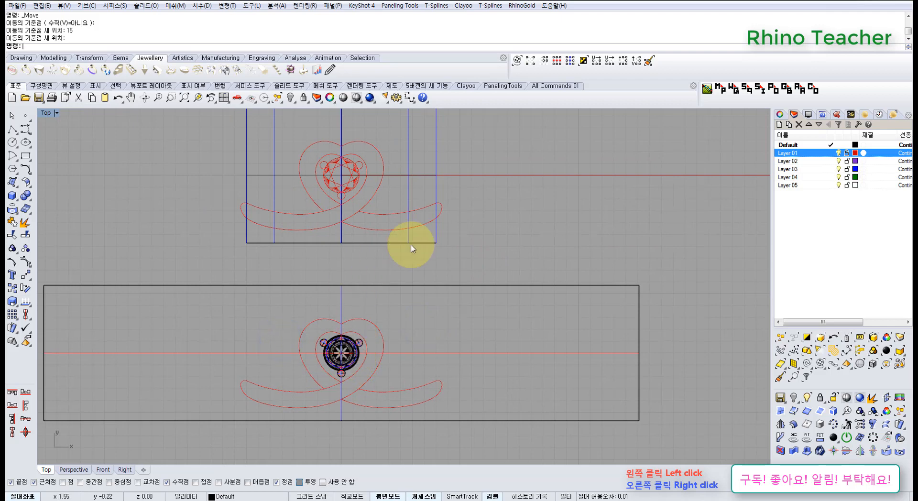
pyautogui.moveTo(431, 254)
pyautogui.mouseDown(button='right')
pyautogui.moveTo(425, 309)
pyautogui.moveTo(409, 256)
pyautogui.mouseUp(button='right')
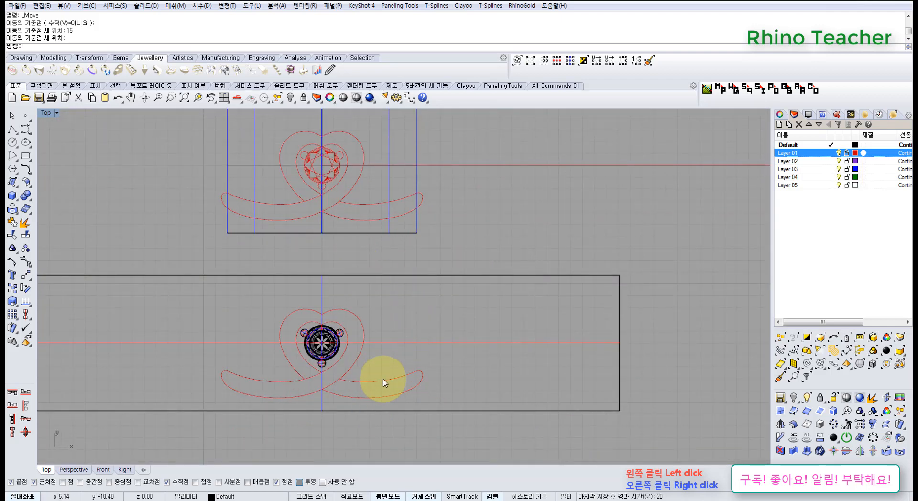
pyautogui.scroll(-4, 449, 317)
pyautogui.moveTo(451, 263); pyautogui.dragTo(387, 284, button='right')
pyautogui.click(434, 274)
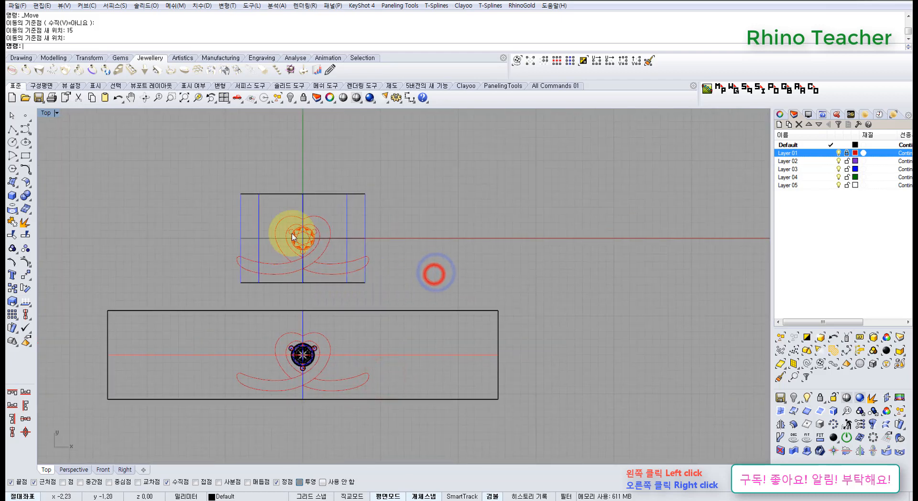
pyautogui.moveTo(194, 277); pyautogui.dragTo(341, 382)
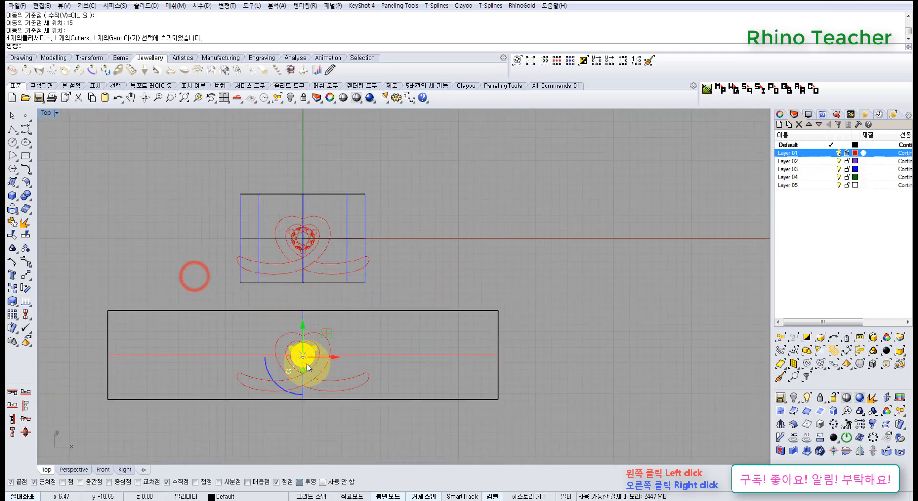
pyautogui.scroll(4, 266, 340)
pyautogui.click(12, 287)
pyautogui.scroll(-4, 150, 209)
pyautogui.moveTo(150, 209); pyautogui.dragTo(216, 314, button='right')
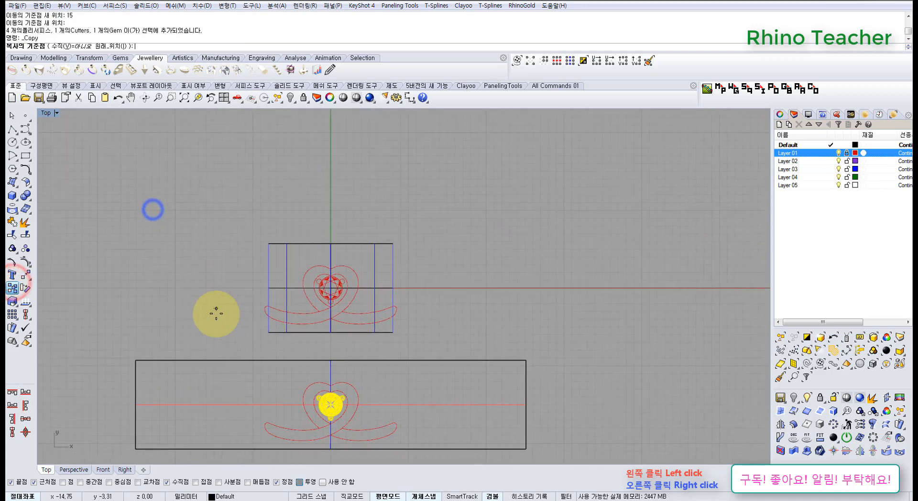
pyautogui.click(216, 314)
pyautogui.write('15')
pyautogui.press('Return')
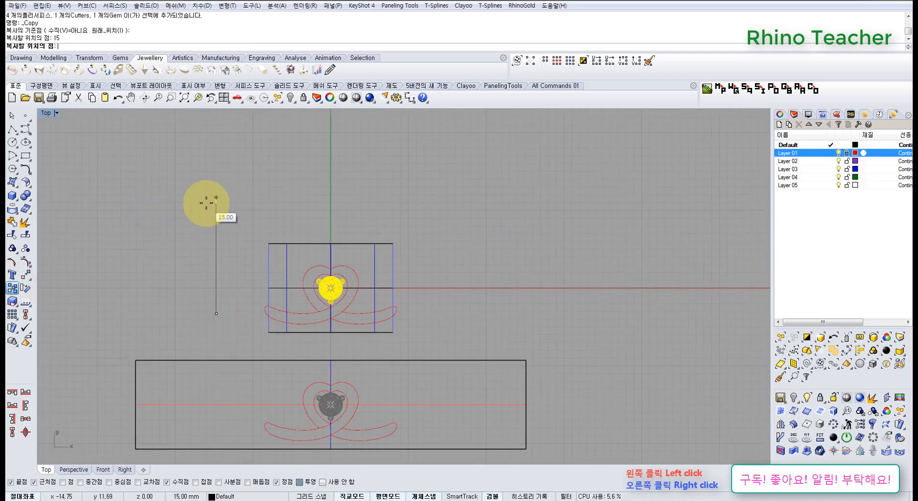
pyautogui.click(207, 205)
pyautogui.rightClick(238, 170)
# In the Front view, raise the copied setting until the gem's tip sits about 0.5 mm above the ring circle
pyautogui.moveTo(298, 209); pyautogui.dragTo(363, 322)
pyautogui.hotkey('ctrl', 'F2')
pyautogui.scroll(-8, 325, 295)
pyautogui.moveTo(330, 301); pyautogui.dragTo(339, 334, button='right')
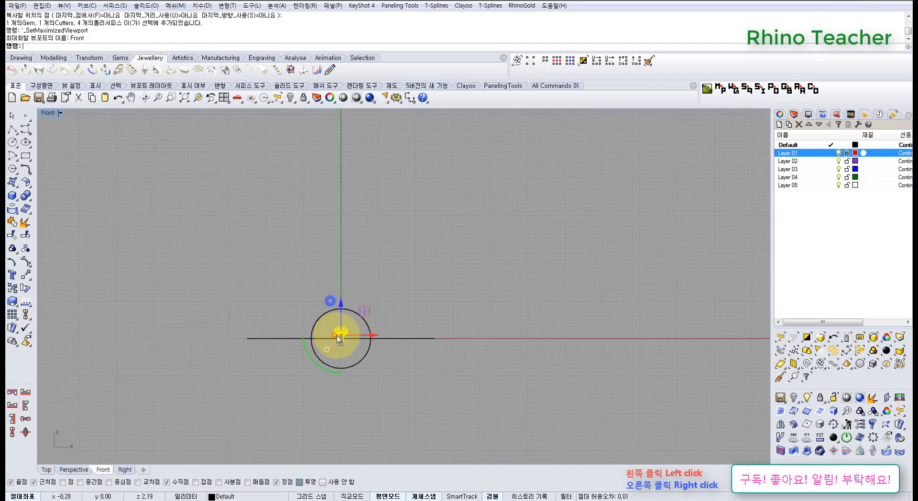
pyautogui.scroll(16, 340, 324)
pyautogui.moveTo(345, 358); pyautogui.dragTo(345, 216)
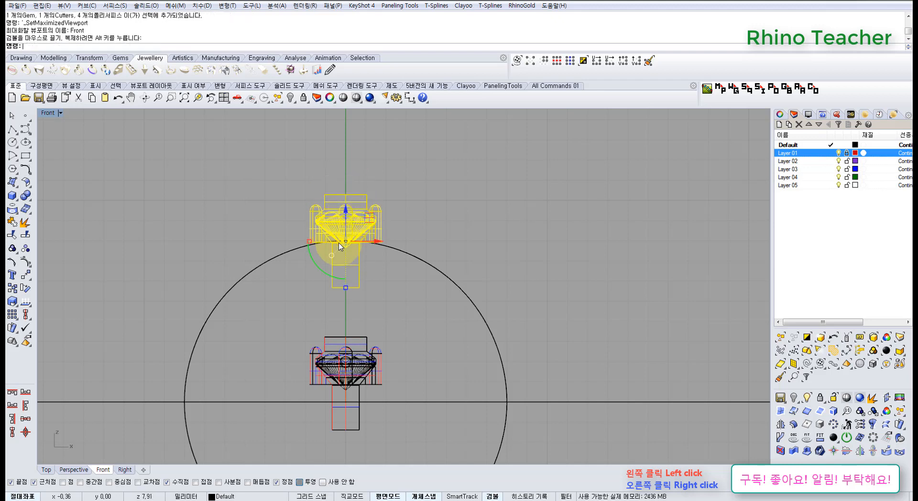
pyautogui.scroll(11, 341, 240)
pyautogui.moveTo(357, 241); pyautogui.dragTo(355, 303, button='right')
pyautogui.moveTo(356, 276); pyautogui.dragTo(362, 217)
pyautogui.scroll(-6, 421, 217)
pyautogui.click(432, 246)
pyautogui.moveTo(451, 229); pyautogui.dragTo(354, 261, button='right')
pyautogui.scroll(-6, 444, 267)
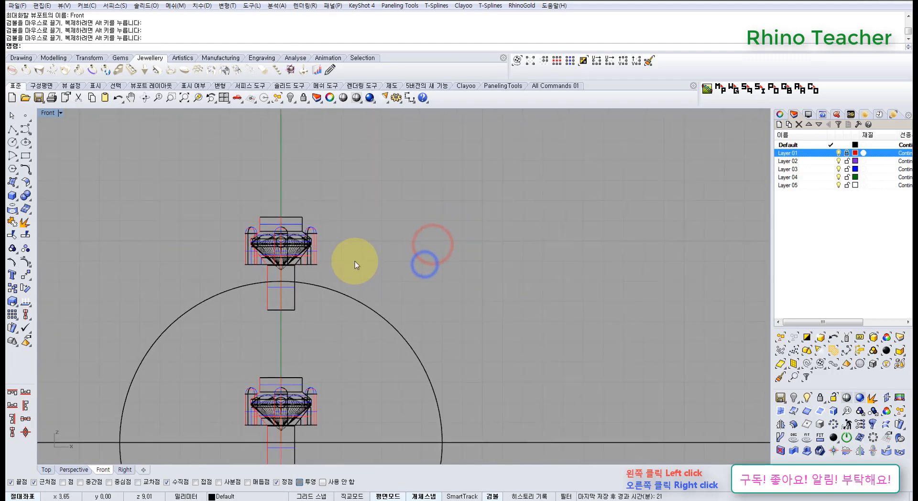
# Check the gap between the raised gem's tip and the top of the ring circle with a temporary polyline in the Front view
pyautogui.hotkey('ctrl', 'F4')
pyautogui.moveTo(500, 221); pyautogui.dragTo(455, 262, button='right')
pyautogui.hotkey('ctrl', 'F1')
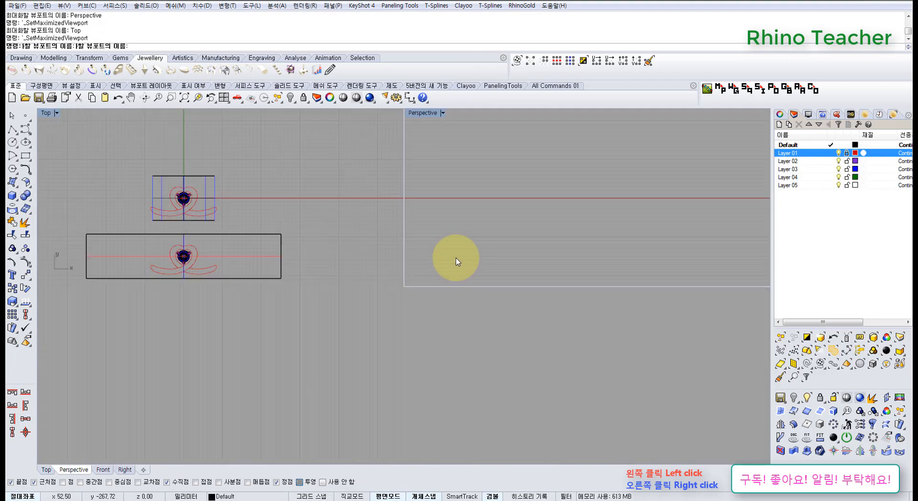
pyautogui.hotkey('ctrl', 'F2')
pyautogui.scroll(2, 277, 266)
pyautogui.scroll(5, 334, 279)
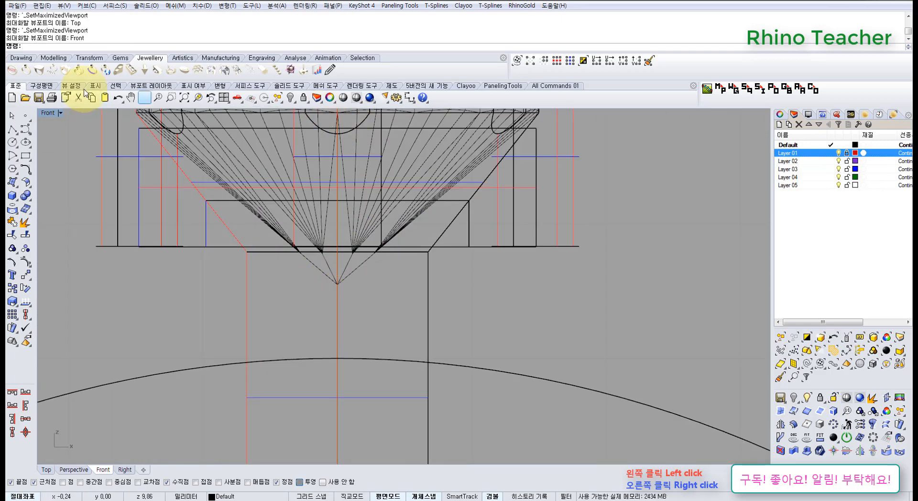
pyautogui.click(12, 129)
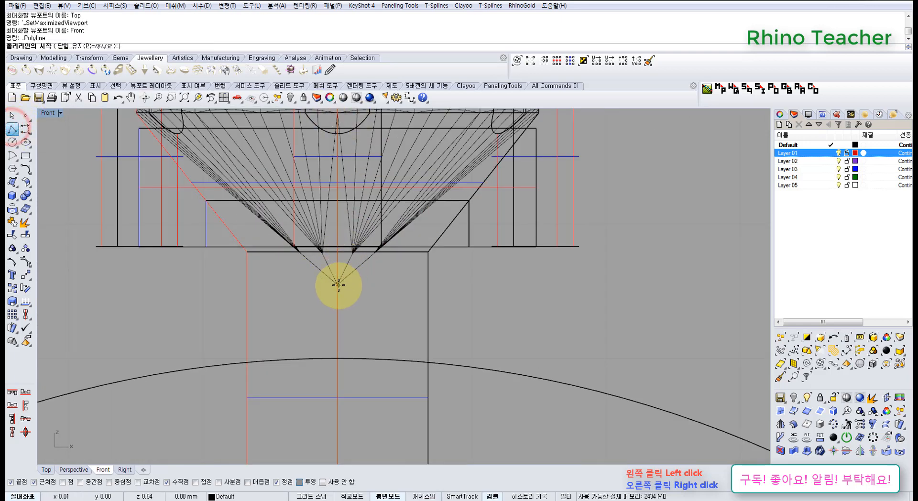
pyautogui.click(336, 285)
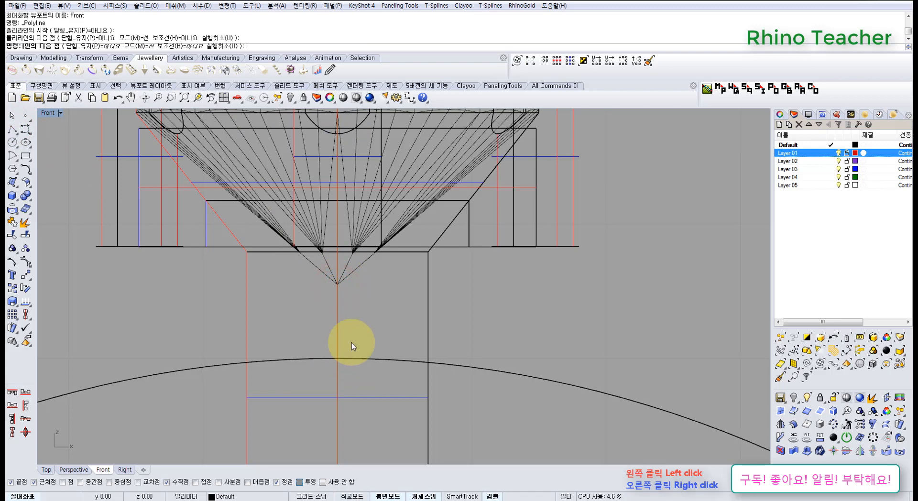
pyautogui.press('Escape')
# Lower the original setting, gem and cutter until the gem's tip meets the flat sheet's plane, and raise them all 0.55 mm
pyautogui.scroll(-5, 363, 343)
pyautogui.scroll(-12, 401, 354)
pyautogui.moveTo(396, 390); pyautogui.dragTo(394, 299, button='right')
pyautogui.scroll(10, 375, 342)
pyautogui.moveTo(313, 251); pyautogui.dragTo(498, 352)
pyautogui.scroll(12, 418, 343)
pyautogui.keyDown('shift'); pyautogui.click(496, 307); pyautogui.keyUp('shift')
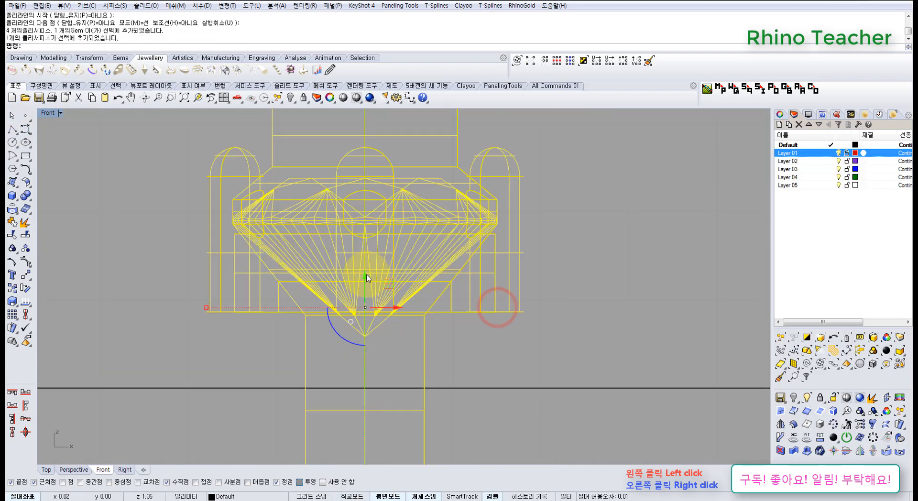
pyautogui.moveTo(365, 277); pyautogui.dragTo(372, 327)
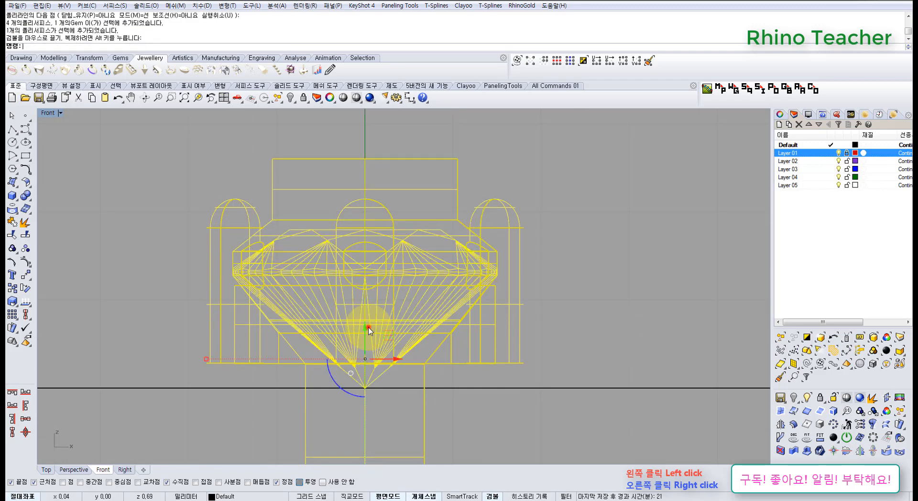
pyautogui.click(367, 328)
pyautogui.write('0.55')
pyautogui.press('Return')
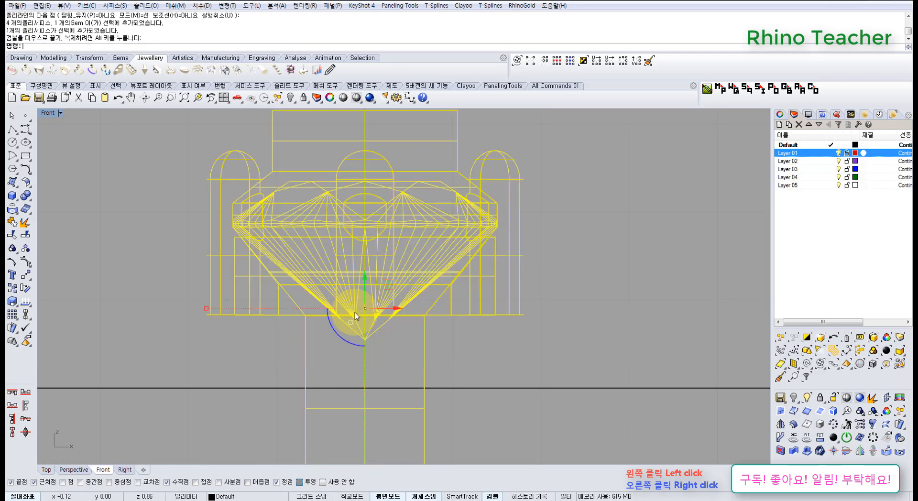
pyautogui.press('Escape')
# Delete the duplicate gem cutter from the setting above the flat sheet in the Perspective view
pyautogui.scroll(-20, 478, 267)
pyautogui.moveTo(512, 242); pyautogui.dragTo(475, 289, button='right')
pyautogui.scroll(8, 470, 277)
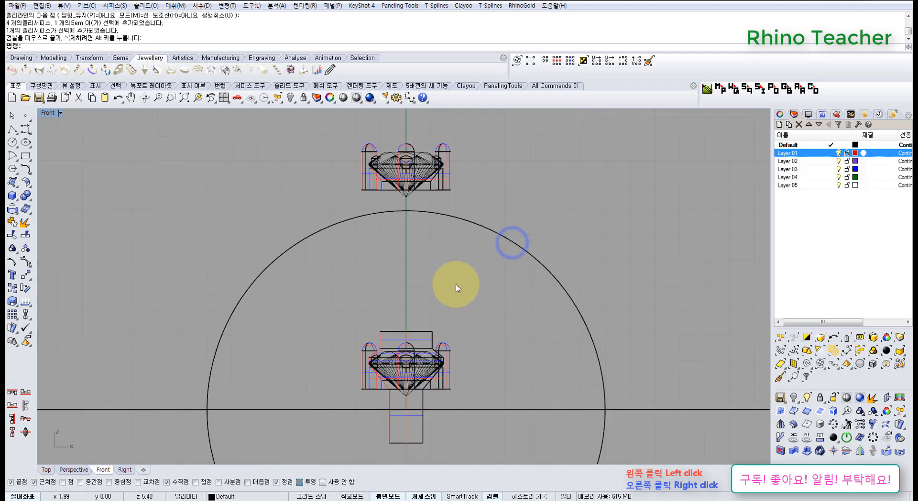
pyautogui.click(460, 298)
pyautogui.scroll(-3, 444, 314)
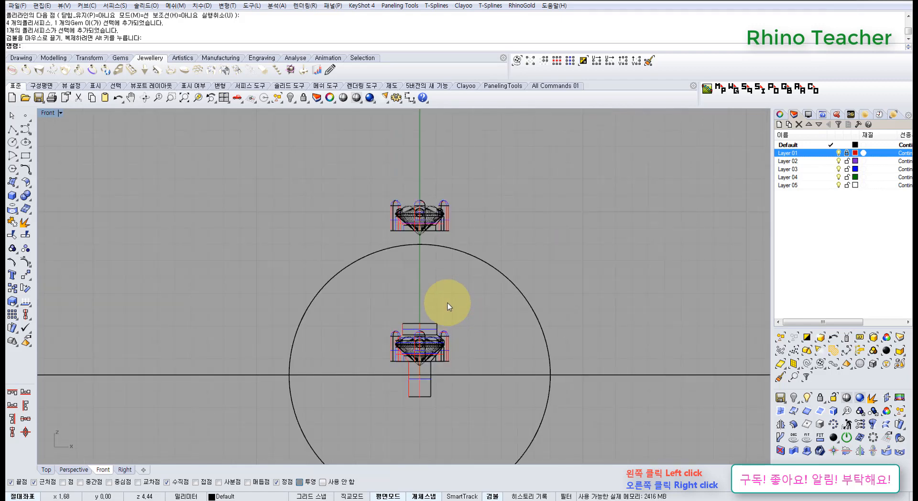
pyautogui.hotkey('ctrl', 'F4')
pyautogui.moveTo(500, 225)
pyautogui.mouseDown(button='right')
pyautogui.moveTo(371, 238)
pyautogui.moveTo(402, 269)
pyautogui.mouseUp(button='right')
pyautogui.scroll(6, 303, 317)
pyautogui.click(303, 318)
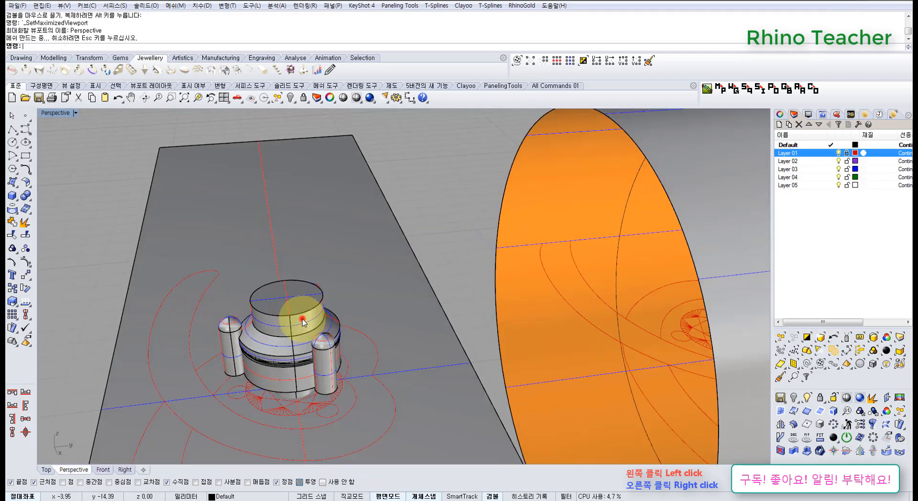
pyautogui.click(338, 351)
pyautogui.press('Delete')
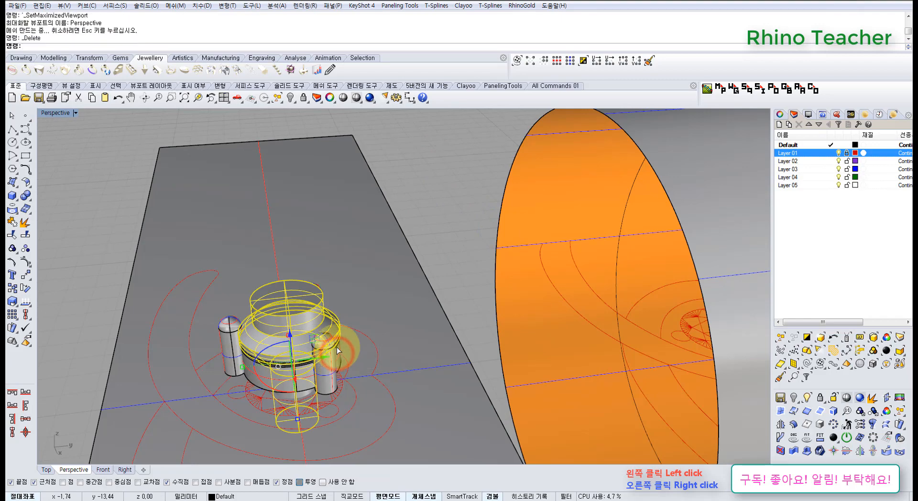
# Explode the remaining gem cutter above the flat sheet and join its surfaces back into one closed polysurface
pyautogui.click(310, 317)
pyautogui.scroll(-6, 311, 316)
pyautogui.moveTo(312, 314); pyautogui.dragTo(374, 314, button='right')
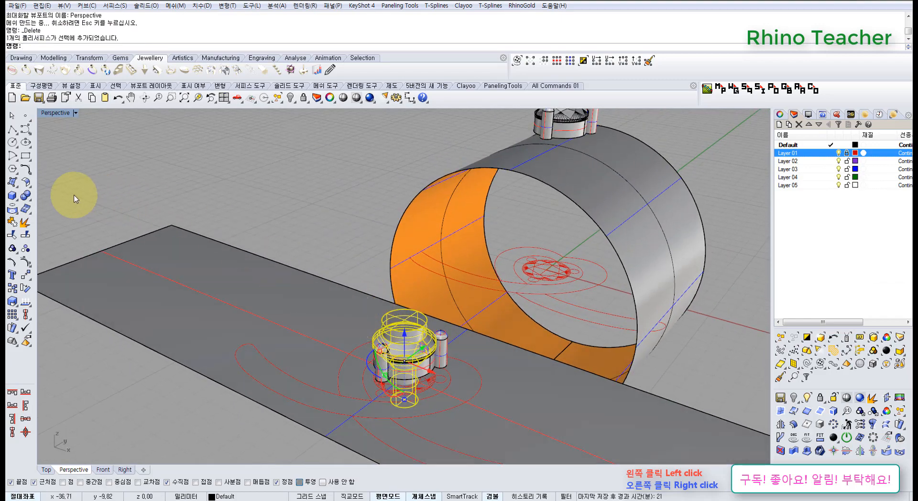
pyautogui.click(25, 222)
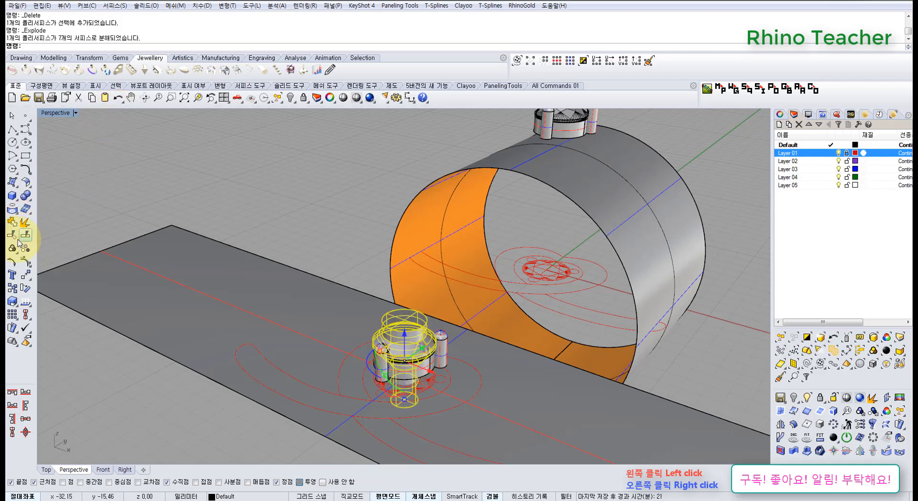
pyautogui.click(12, 223)
pyautogui.click(309, 208)
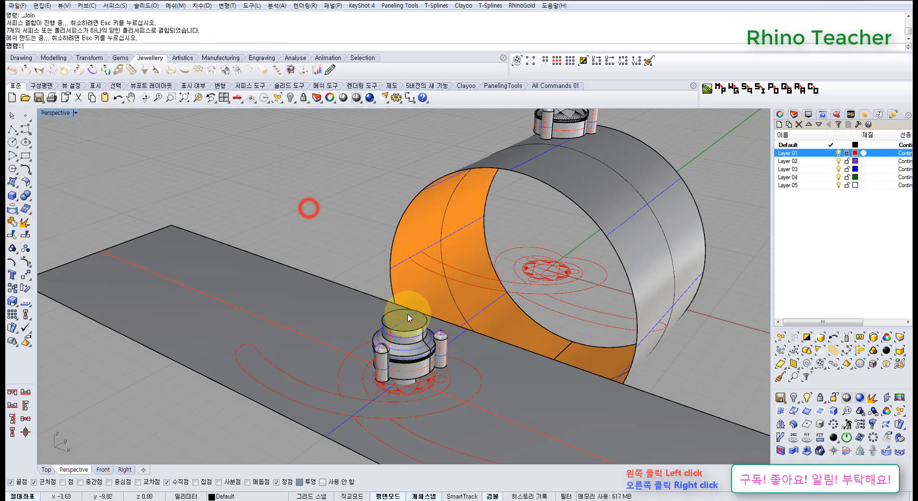
# Show the maximized Top view, framed on the flat sheet with its gem setting and heart outline, with nothing selected
pyautogui.click(407, 315)
pyautogui.hotkey('ctrl', 'F1')
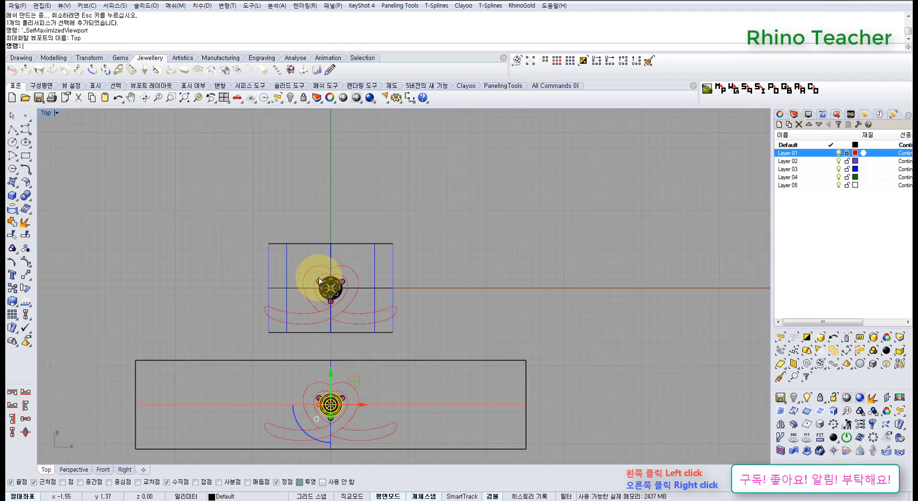
pyautogui.click(516, 326)
pyautogui.moveTo(401, 393); pyautogui.dragTo(439, 301, button='right')
pyautogui.scroll(4, 369, 332)
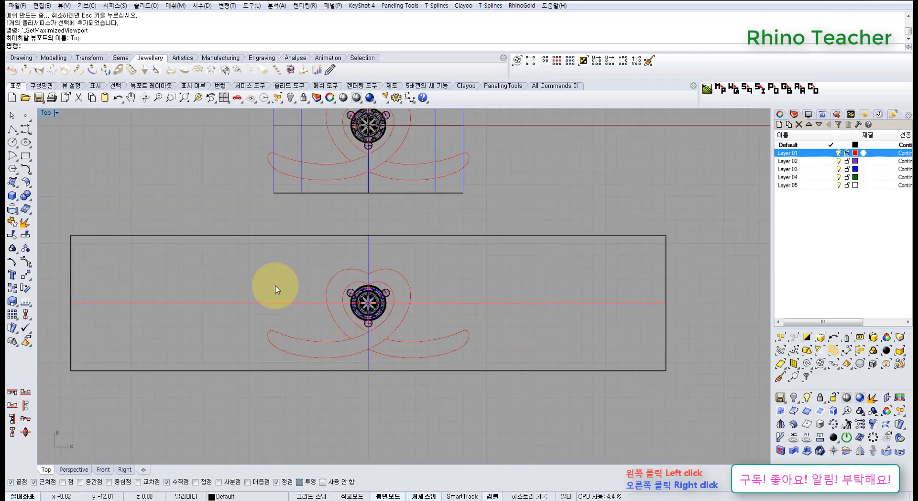
pyautogui.moveTo(275, 286); pyautogui.dragTo(287, 288, button='right')
pyautogui.click(25, 129)
pyautogui.scroll(4, 343, 331)
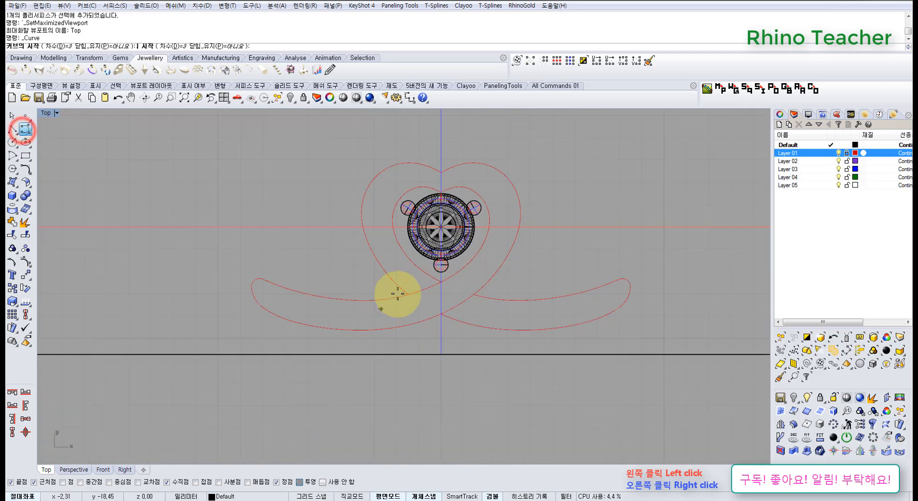
pyautogui.click(249, 269)
pyautogui.click(282, 291)
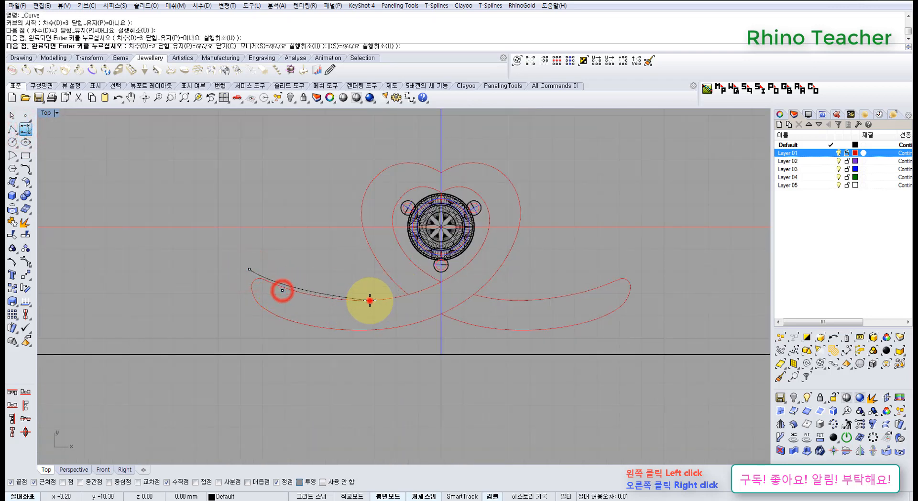
pyautogui.click(369, 301)
pyautogui.scroll(-2, 389, 273)
pyautogui.press('Escape')
pyautogui.scroll(-4, 369, 282)
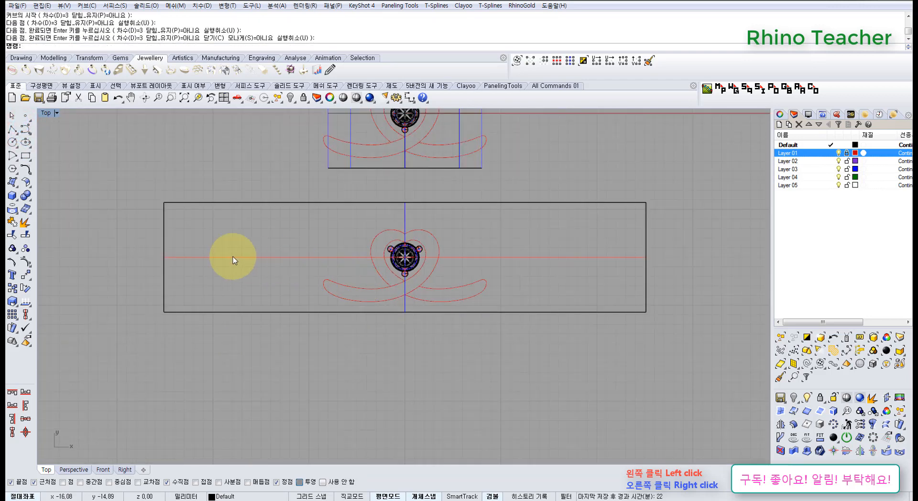
pyautogui.moveTo(291, 269); pyautogui.dragTo(279, 310, button='right')
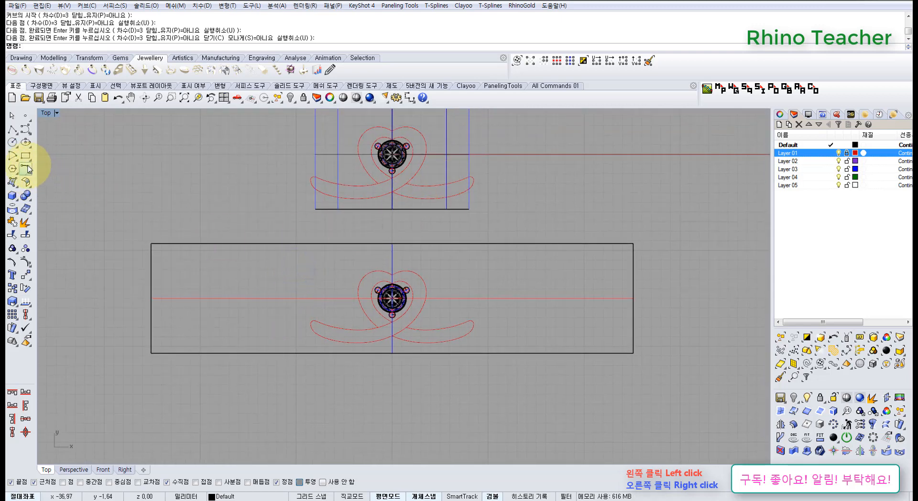
pyautogui.click(26, 129)
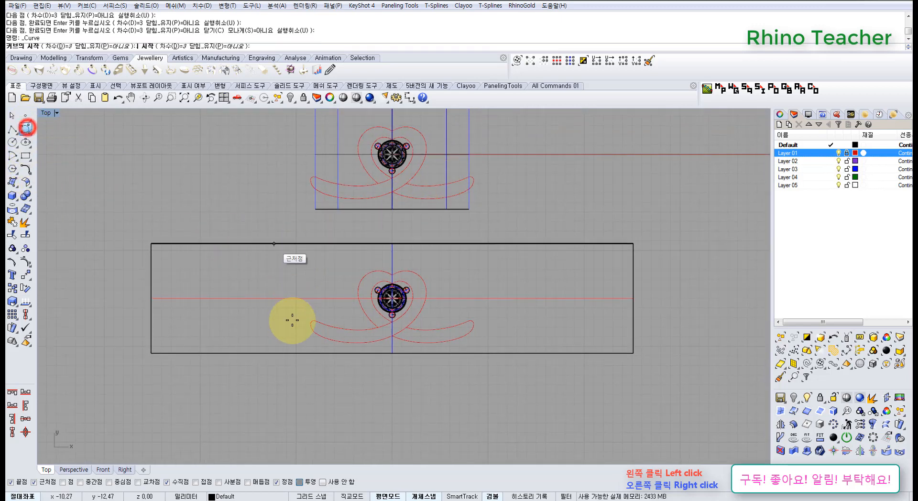
pyautogui.click(151, 325)
pyautogui.scroll(2, 237, 329)
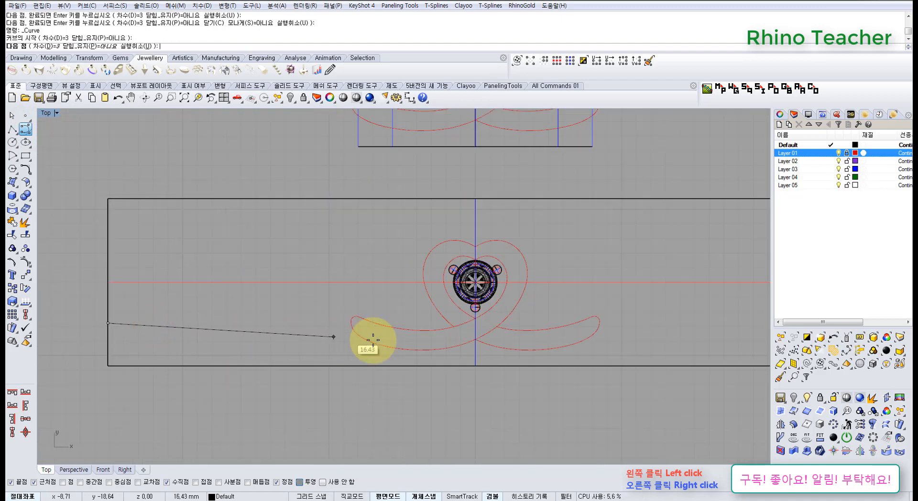
pyautogui.press('Escape')
pyautogui.moveTo(436, 304); pyautogui.dragTo(344, 305, button='right')
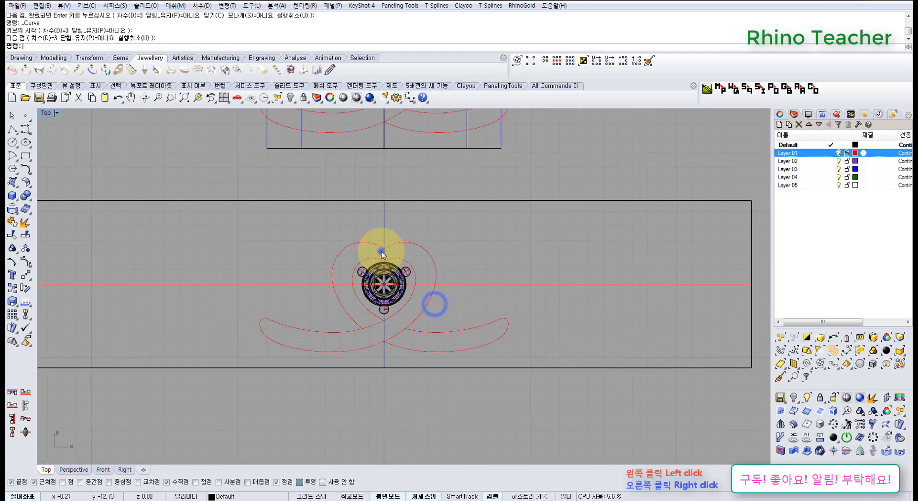
pyautogui.rightClick(381, 251)
pyautogui.scroll(6, 382, 250)
pyautogui.scroll(1, 388, 249)
pyautogui.scroll(-3, 322, 219)
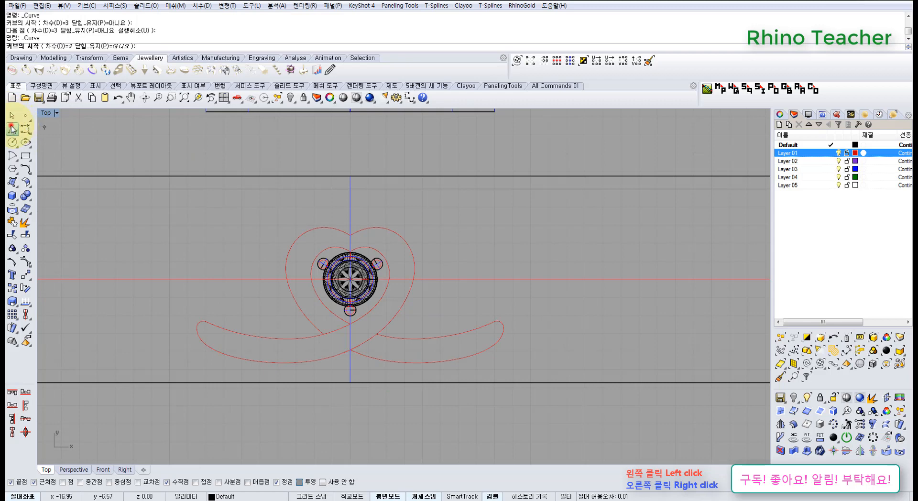
# Draw a vertical centre polyline from the origin 0 down through the heart to just past the flat sheet's lower edge
pyautogui.click(12, 129)
pyautogui.scroll(-4, 238, 147)
pyautogui.moveTo(290, 176); pyautogui.dragTo(347, 223, button='right')
pyautogui.write('0')
pyautogui.press('Return')
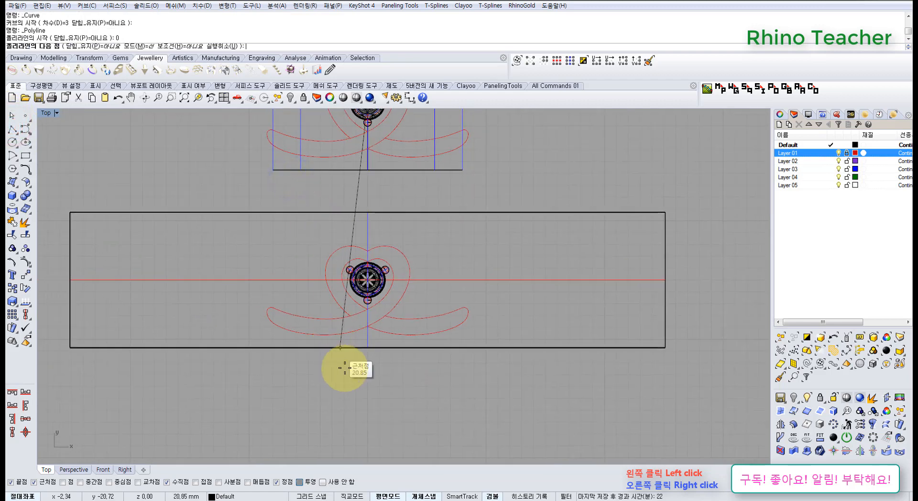
pyautogui.click(366, 376)
pyautogui.rightClick(340, 286)
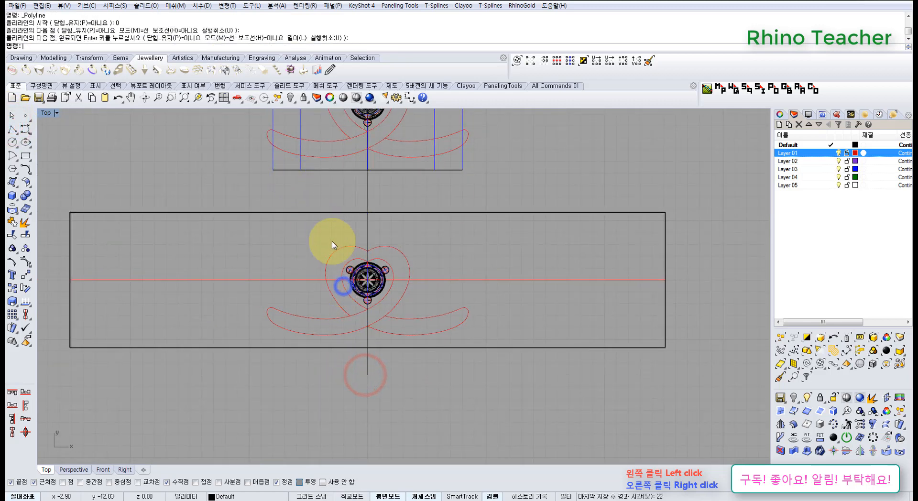
# Start a degree 3 control-point curve at the heart's top notch, tracing the right lobe down past its tip across the centre line
pyautogui.click(26, 131)
pyautogui.scroll(5, 403, 207)
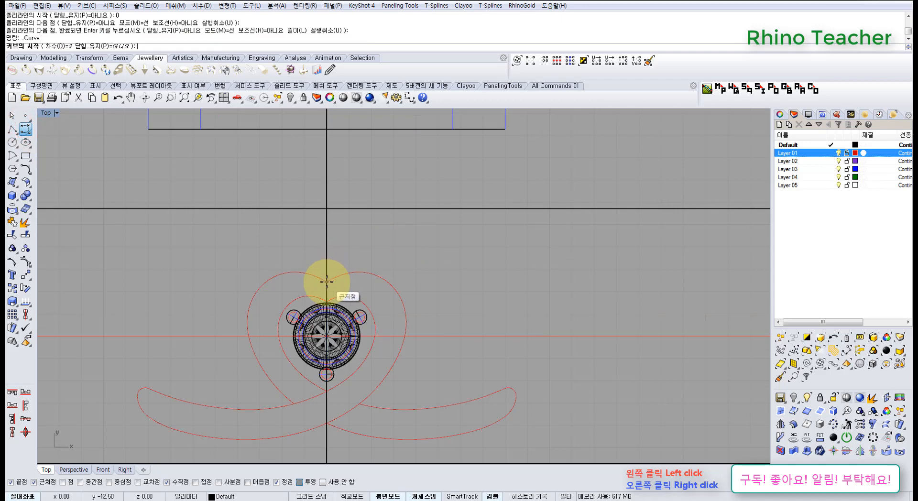
pyautogui.click(327, 282)
pyautogui.scroll(5, 371, 267)
pyautogui.click(330, 261)
pyautogui.click(412, 264)
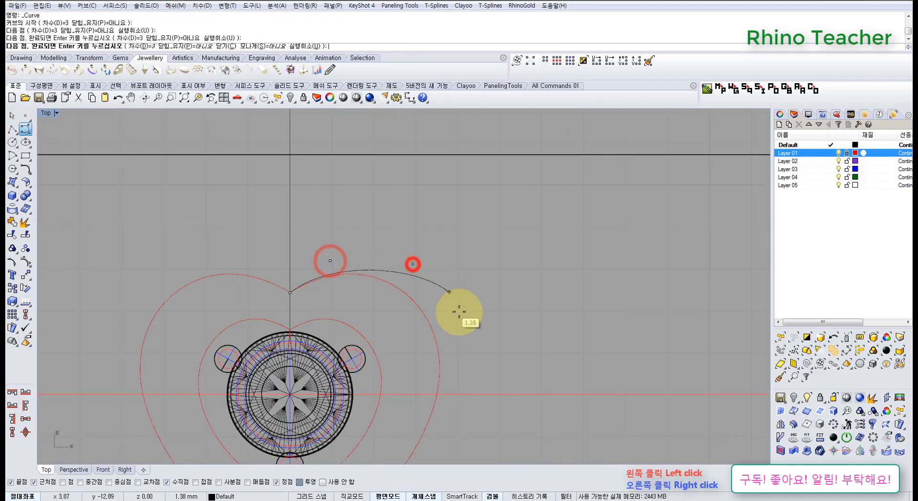
pyautogui.scroll(-4, 458, 316)
pyautogui.moveTo(457, 319); pyautogui.dragTo(392, 253, button='right')
pyautogui.click(395, 274)
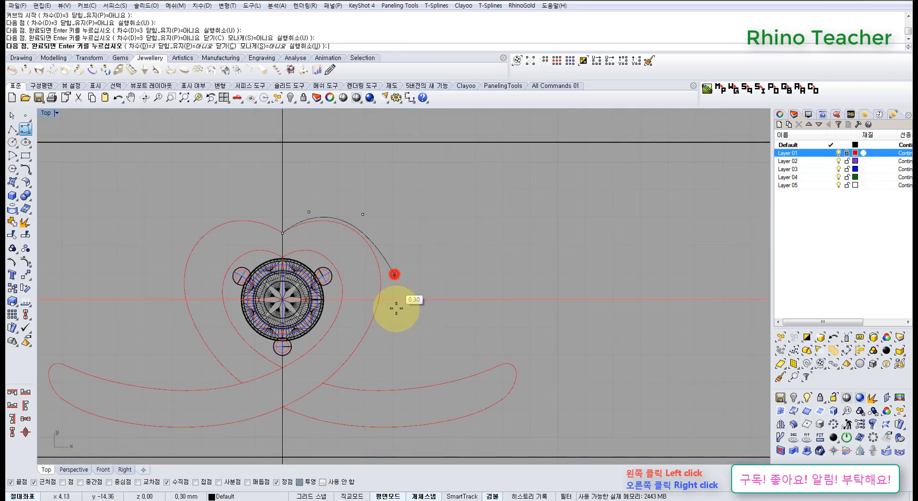
pyautogui.click(381, 331)
pyautogui.moveTo(349, 381); pyautogui.dragTo(447, 332, button='right')
pyautogui.click(418, 344)
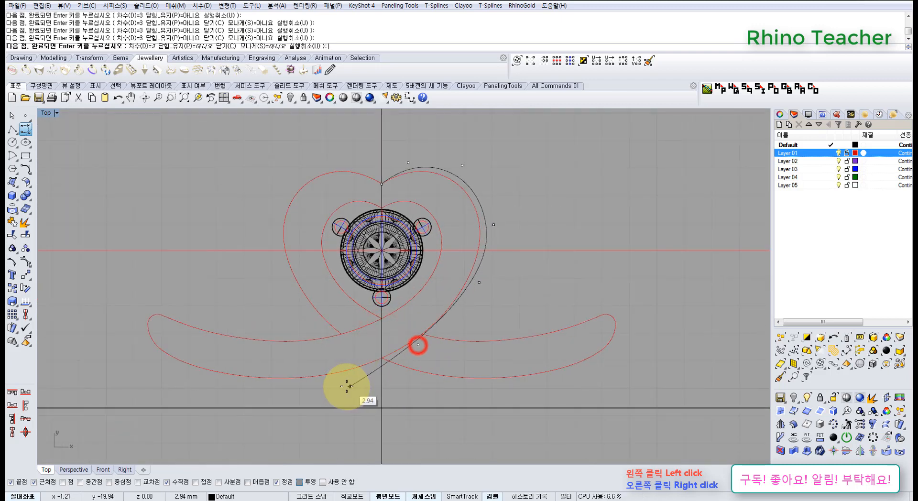
pyautogui.click(335, 386)
# Continue the curve below the left ribbon tail, flatten it gently, and finish it on the flat sheet's left edge
pyautogui.moveTo(250, 378); pyautogui.dragTo(365, 379, button='right')
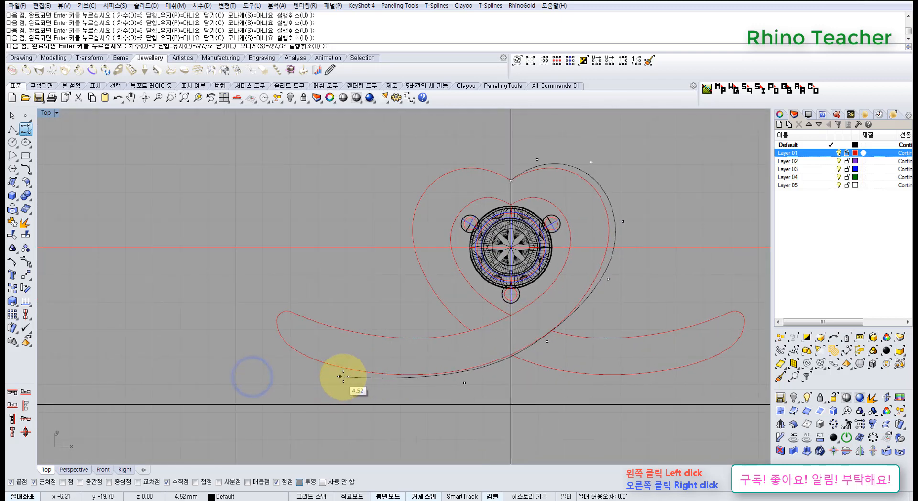
pyautogui.moveTo(591, 361); pyautogui.dragTo(454, 377, button='right')
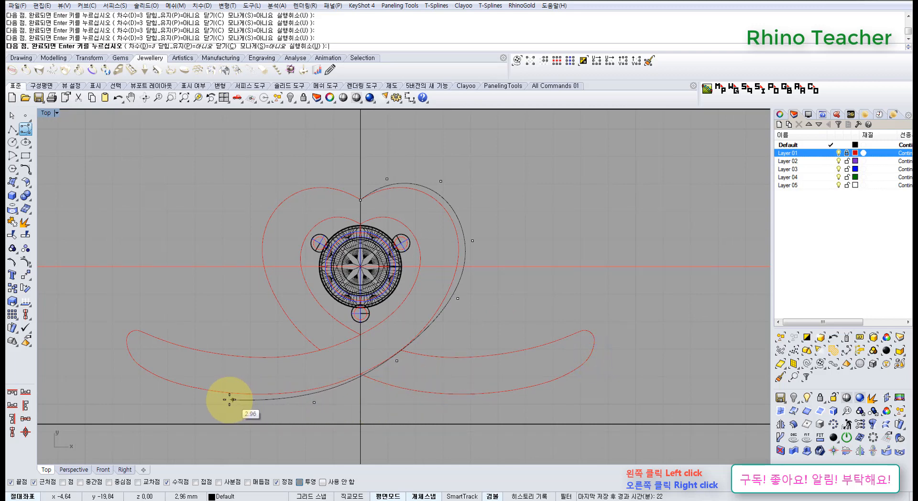
pyautogui.moveTo(223, 398); pyautogui.dragTo(338, 390, button='right')
pyautogui.click(314, 383)
pyautogui.scroll(-3, 313, 383)
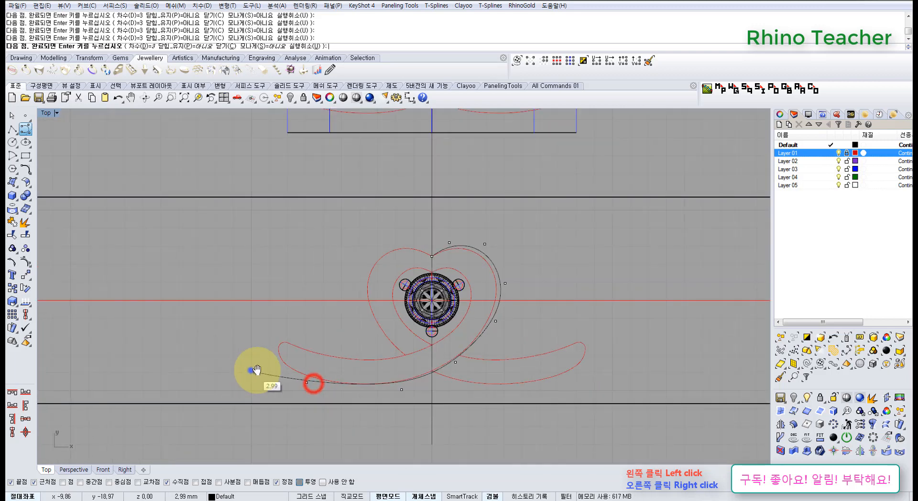
pyautogui.moveTo(250, 371); pyautogui.dragTo(455, 328, button='right')
pyautogui.scroll(-3, 426, 332)
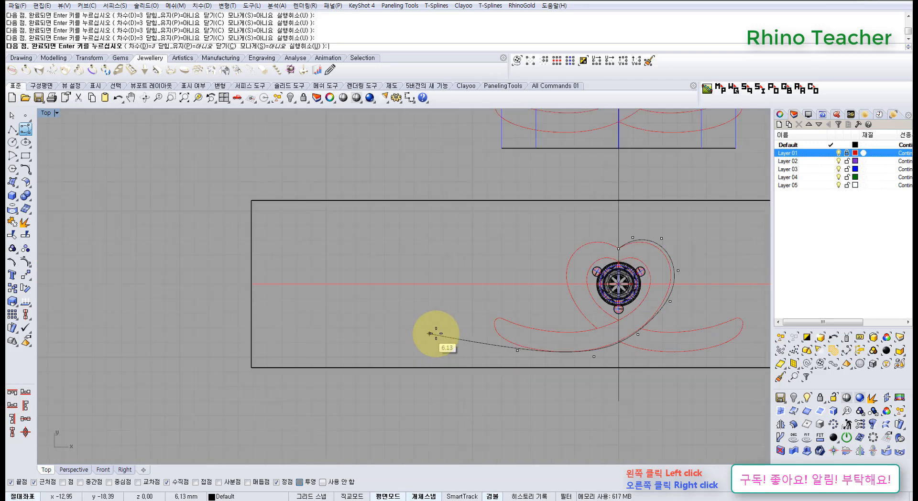
pyautogui.scroll(3, 468, 332)
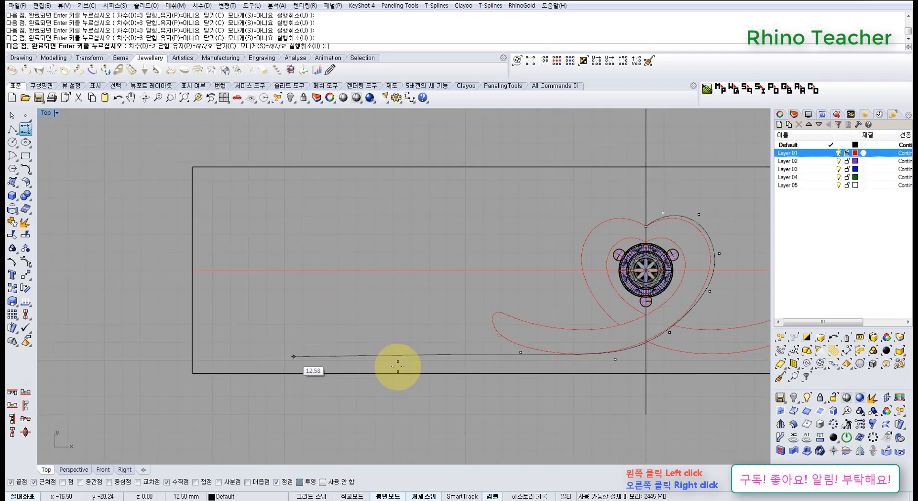
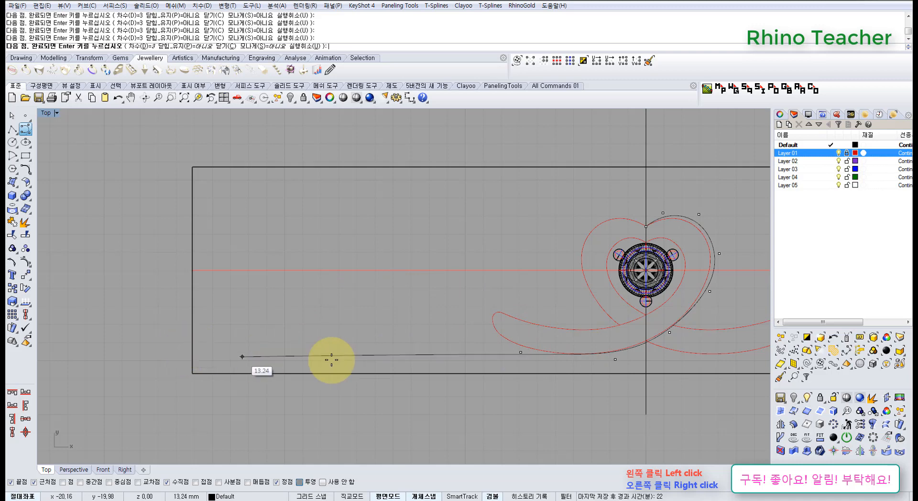
pyautogui.click(431, 345)
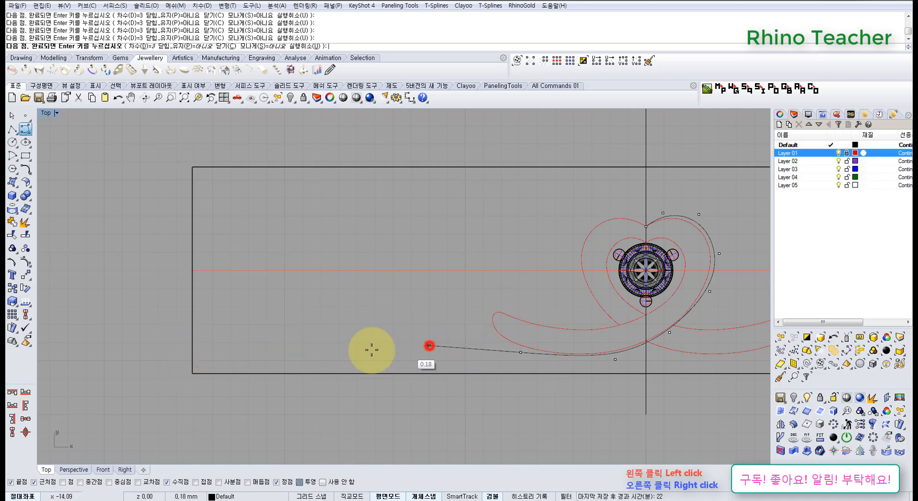
pyautogui.click(338, 341)
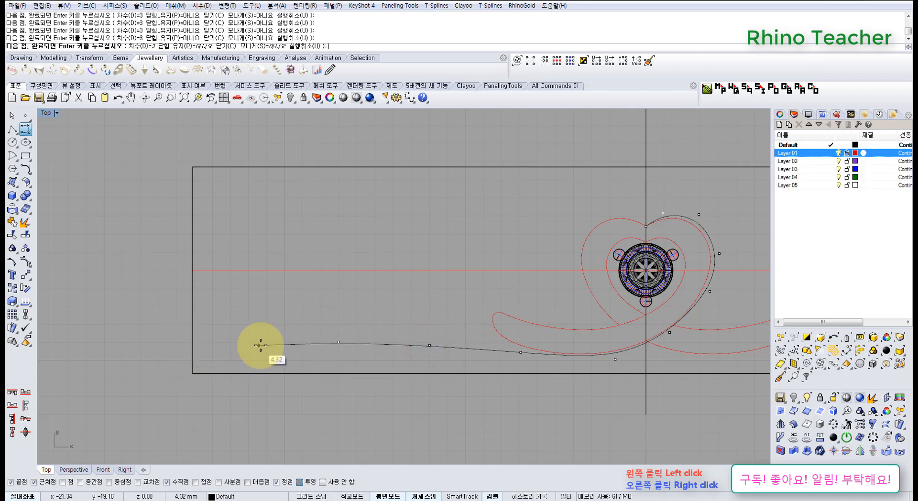
pyautogui.rightClick(195, 342)
# Turn on the new curve's control points and check its path against the heart outline in the Top and Perspective views
pyautogui.click(472, 356)
pyautogui.moveTo(431, 345); pyautogui.dragTo(375, 375, button='right')
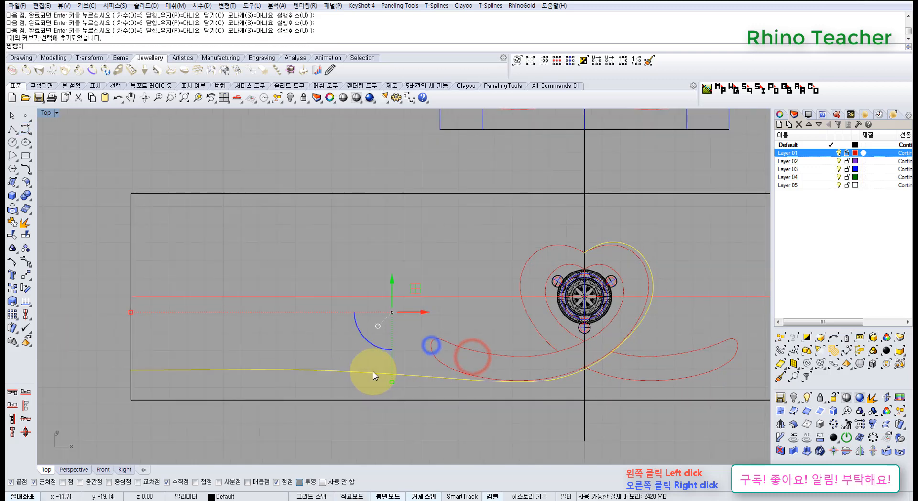
pyautogui.press('F10')
pyautogui.moveTo(492, 358); pyautogui.dragTo(426, 368, button='right')
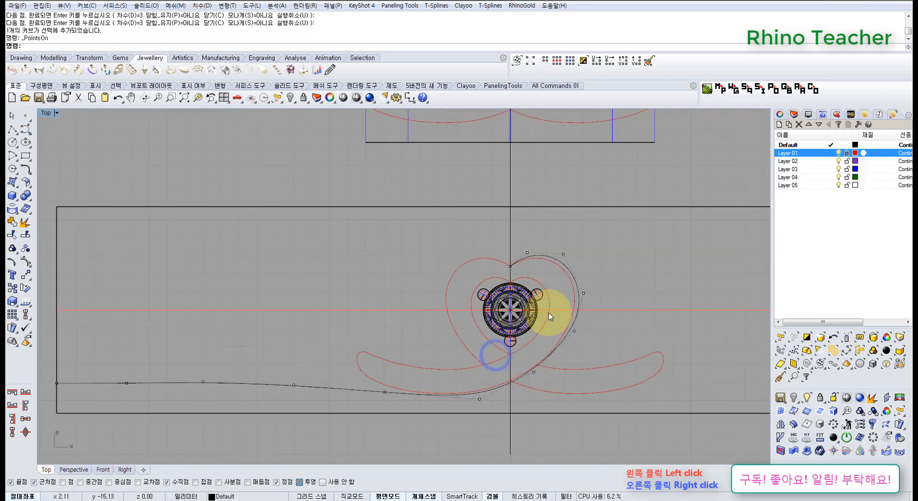
pyautogui.scroll(5, 560, 259)
pyautogui.scroll(-5, 555, 260)
pyautogui.moveTo(354, 344); pyautogui.dragTo(506, 281, button='right')
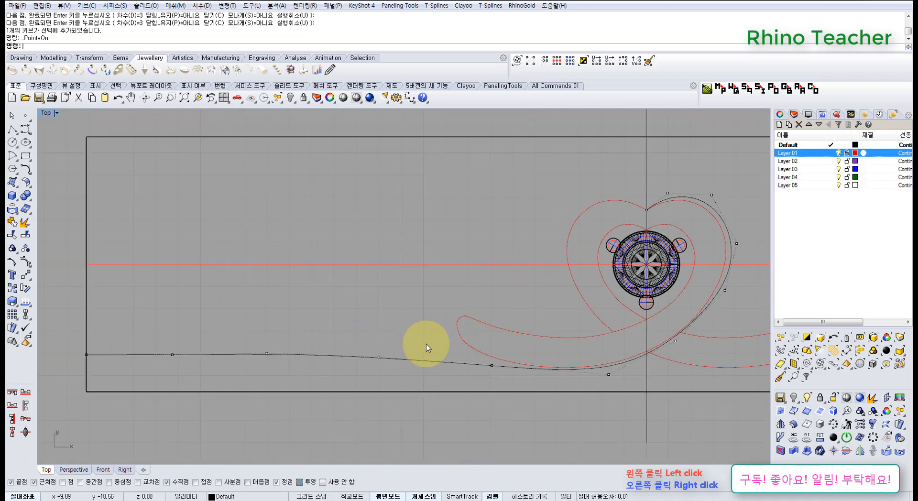
pyautogui.scroll(-6, 426, 344)
pyautogui.moveTo(423, 353); pyautogui.dragTo(376, 380, button='right')
pyautogui.hotkey('ctrl', 'F4')
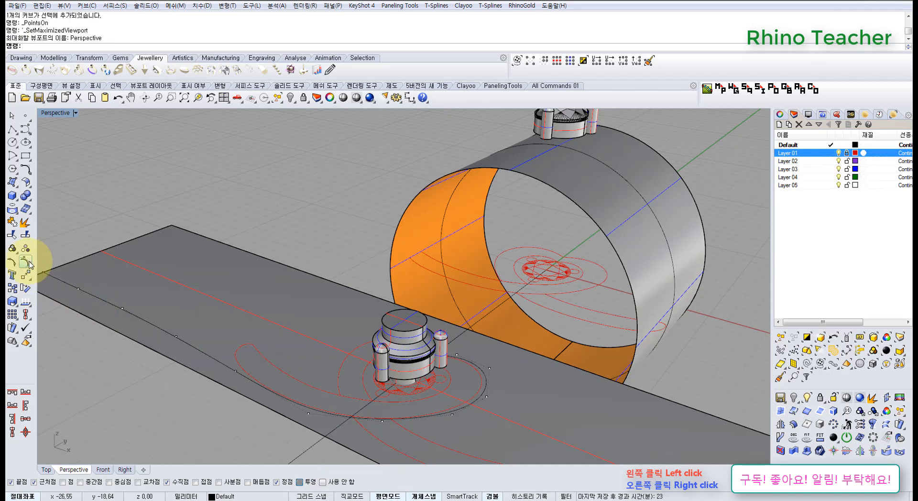
pyautogui.click(26, 262)
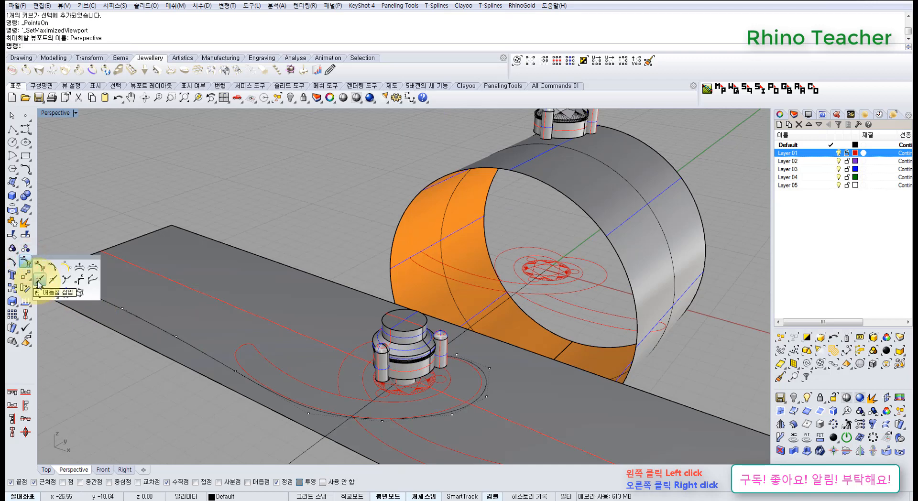
pyautogui.press('Escape')
# Extrude the new curve upward from the flat sheet into a low open wall, with both-sides extrusion turned off
pyautogui.moveTo(427, 374); pyautogui.dragTo(448, 378, button='right')
pyautogui.click(285, 406)
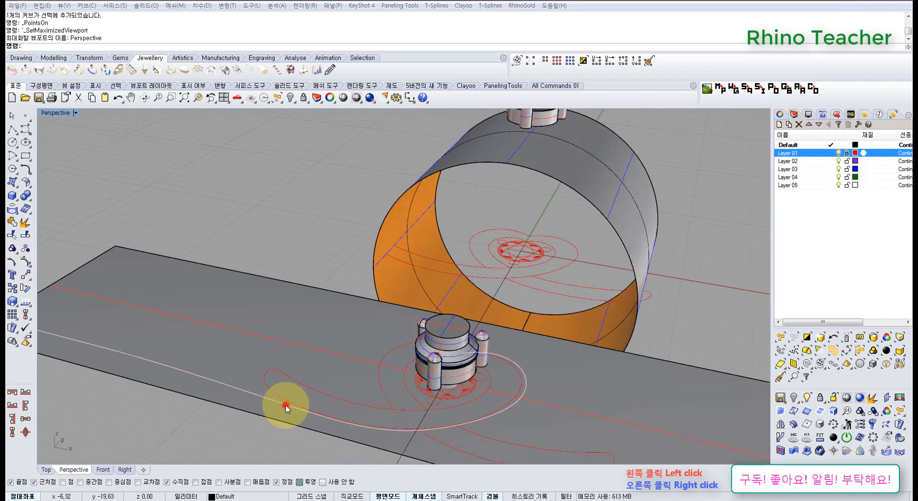
pyautogui.click(324, 428)
pyautogui.scroll(-4, 425, 378)
pyautogui.scroll(7, 423, 354)
pyautogui.moveTo(422, 344); pyautogui.dragTo(176, 274, button='right')
pyautogui.scroll(-5, 366, 331)
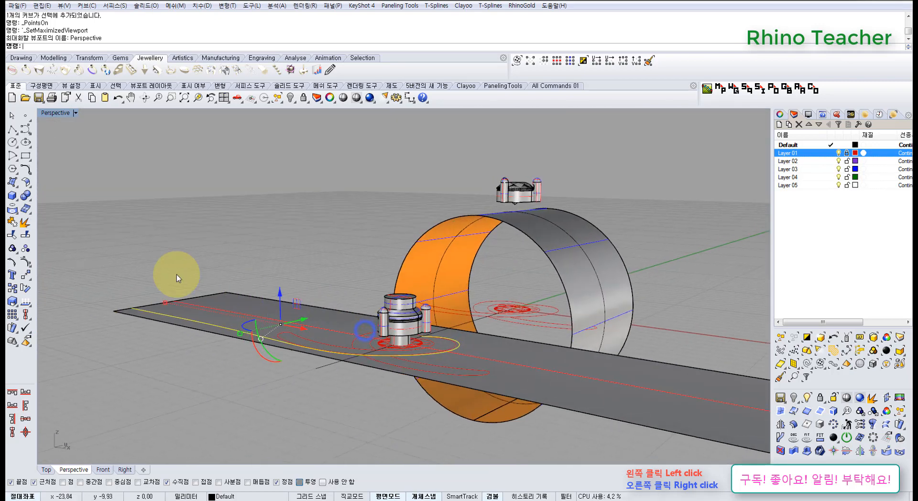
pyautogui.click(24, 182)
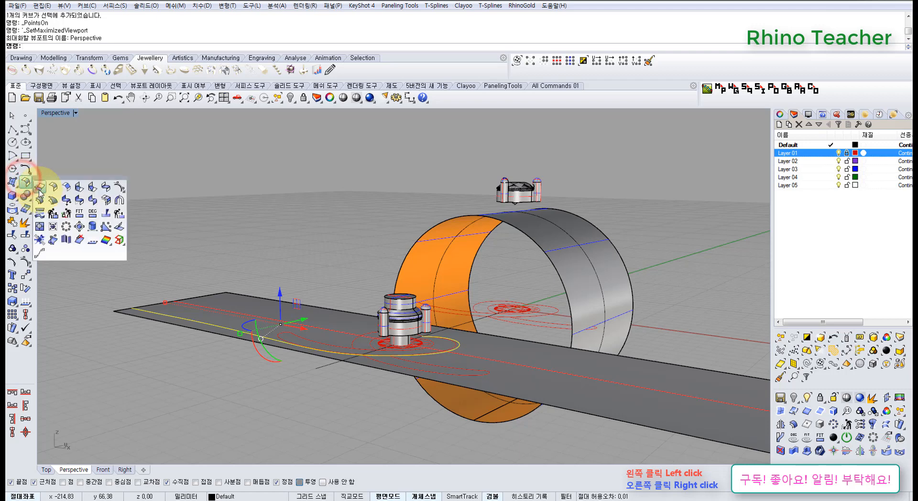
pyautogui.click(11, 183)
pyautogui.click(53, 214)
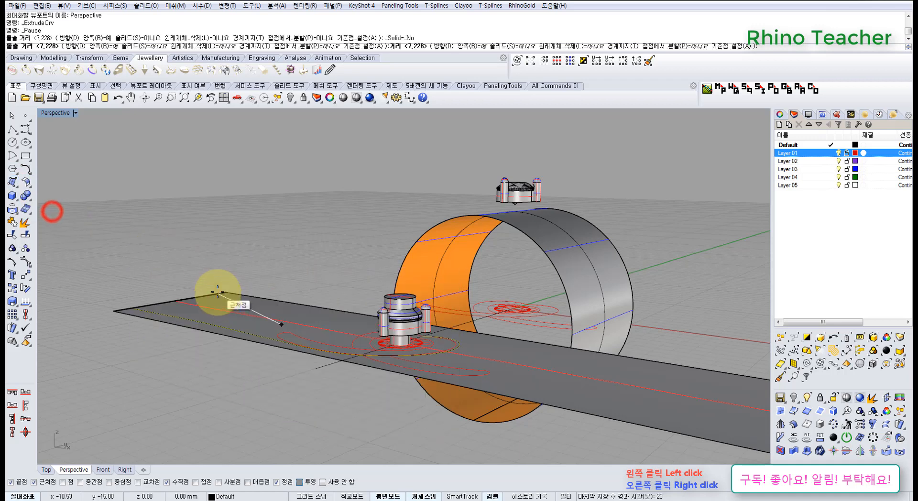
pyautogui.scroll(2, 225, 311)
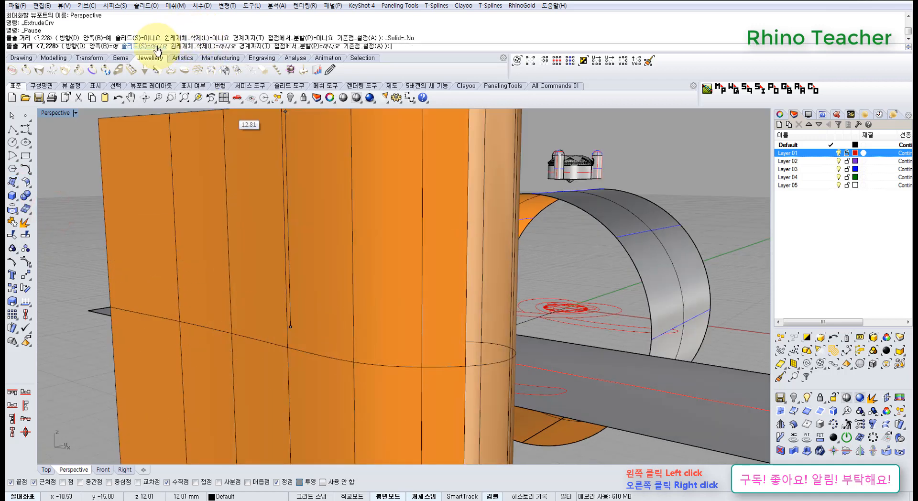
pyautogui.click(115, 49)
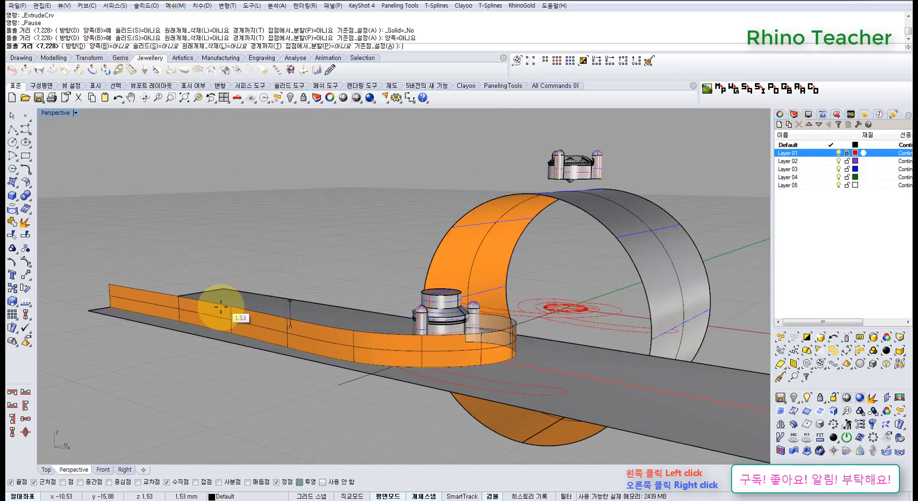
pyautogui.scroll(3, 225, 319)
pyautogui.click(226, 318)
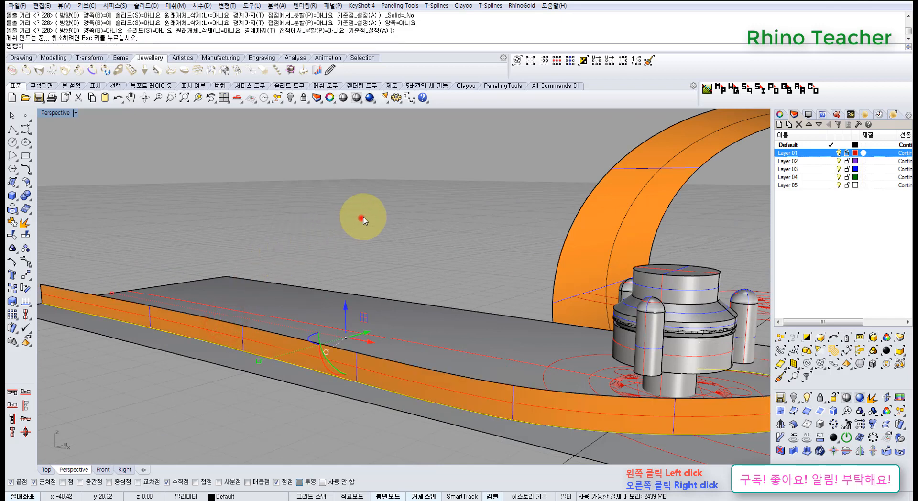
# Turn on the extruded wall's control points, select its entire upper row in the U direction, and show it in Top view
pyautogui.moveTo(359, 216); pyautogui.dragTo(415, 311, button='right')
pyautogui.click(440, 313)
pyautogui.press('F10')
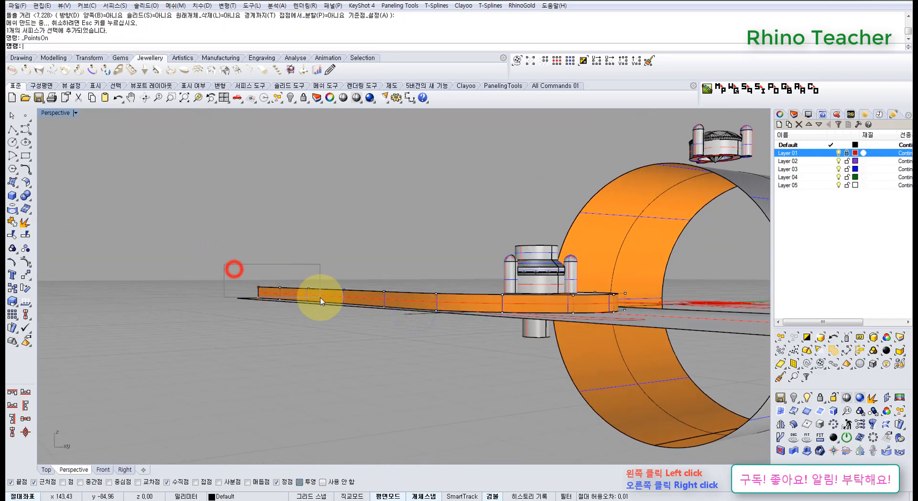
pyautogui.moveTo(320, 301); pyautogui.dragTo(321, 299)
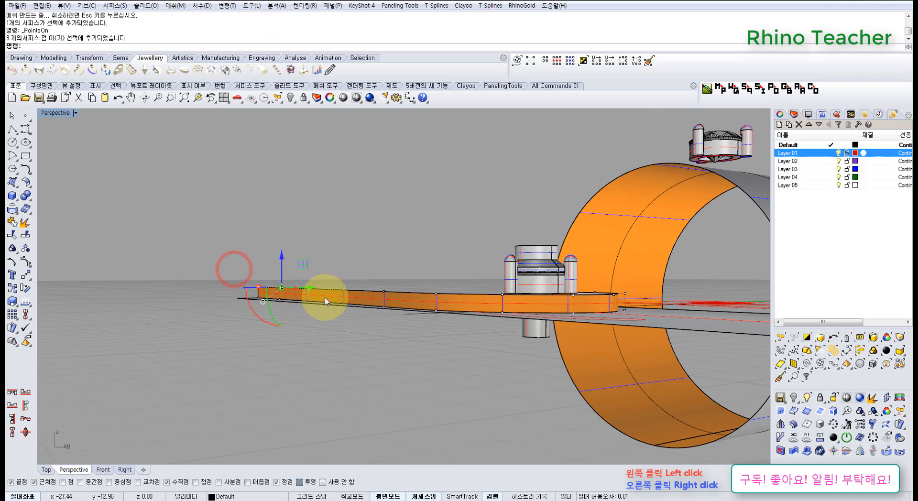
pyautogui.click(557, 61)
pyautogui.hotkey('ctrl', 'F1')
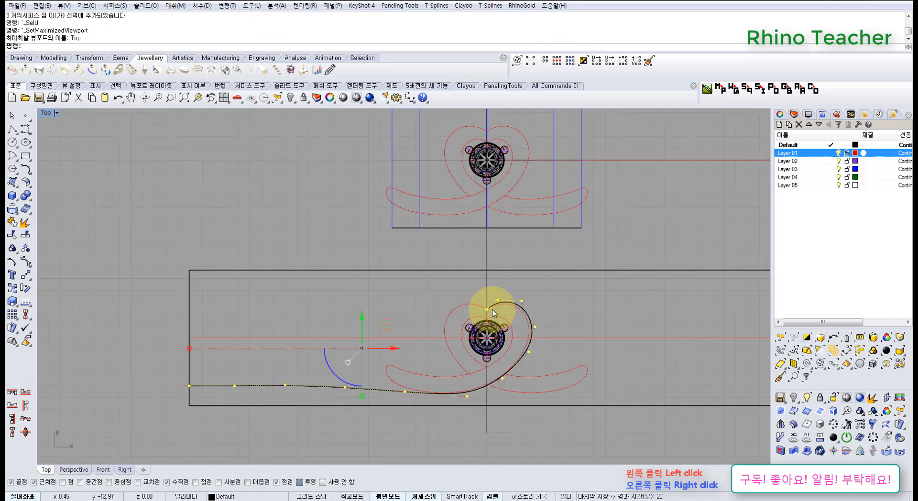
pyautogui.moveTo(455, 325); pyautogui.dragTo(457, 286, button='right')
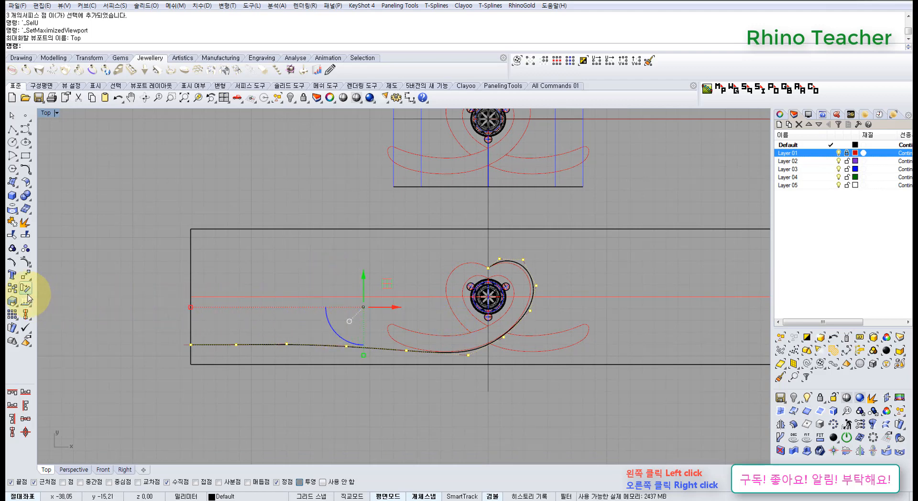
# Scale the selected row of surface control points in two dimensions, offsetting the inner edge from the outer edge of the band
pyautogui.moveTo(33, 298); pyautogui.dragTo(52, 277)
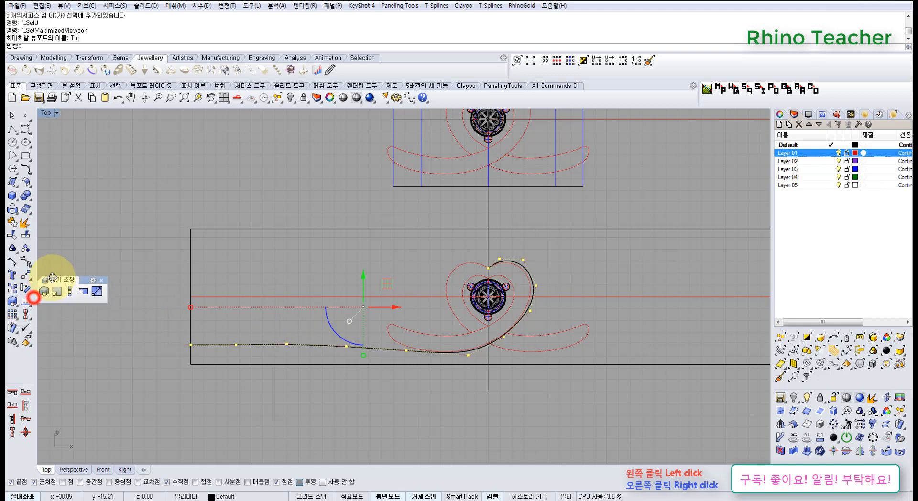
pyautogui.click(57, 292)
pyautogui.click(378, 302)
pyautogui.click(332, 241)
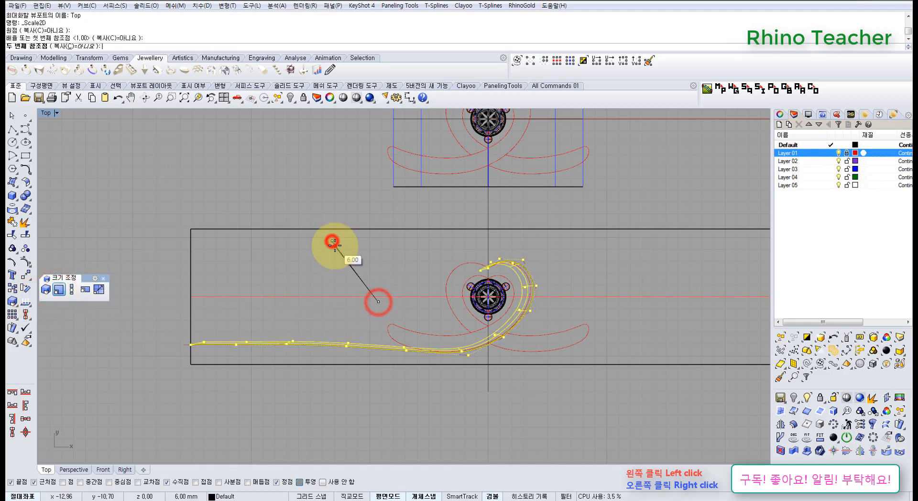
pyautogui.click(340, 251)
pyautogui.scroll(2, 490, 287)
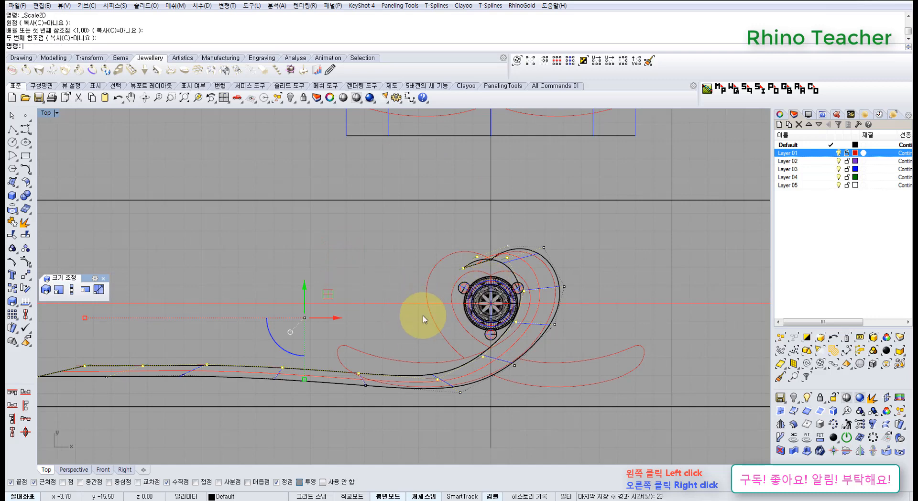
pyautogui.moveTo(419, 328); pyautogui.dragTo(483, 311, button='right')
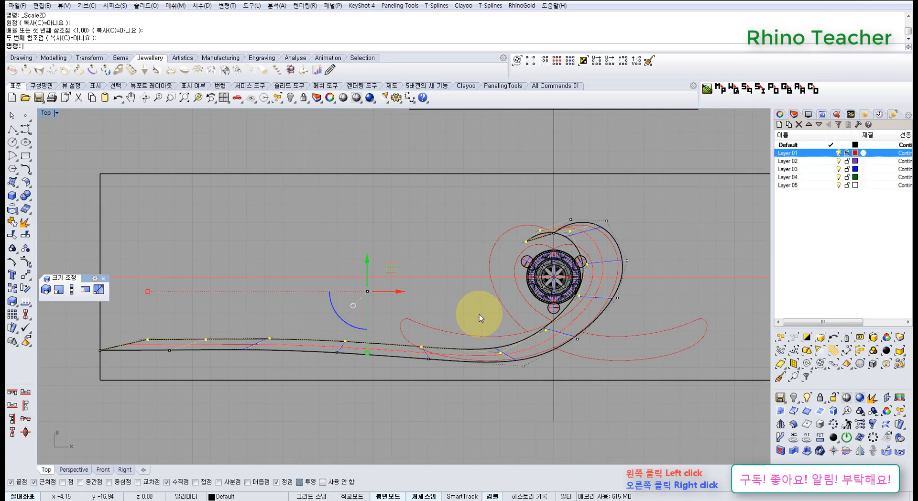
# Align the selected surface control points to world Z 0 using Set Points with only Z enabled
pyautogui.hotkey('ctrl', 'F3')
pyautogui.scroll(-5, 347, 337)
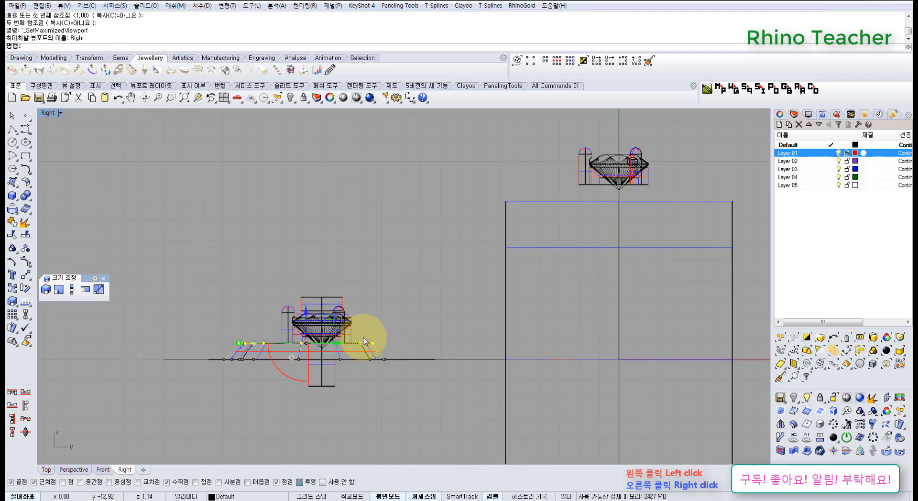
pyautogui.moveTo(295, 354); pyautogui.dragTo(356, 304, button='right')
pyautogui.click(26, 274)
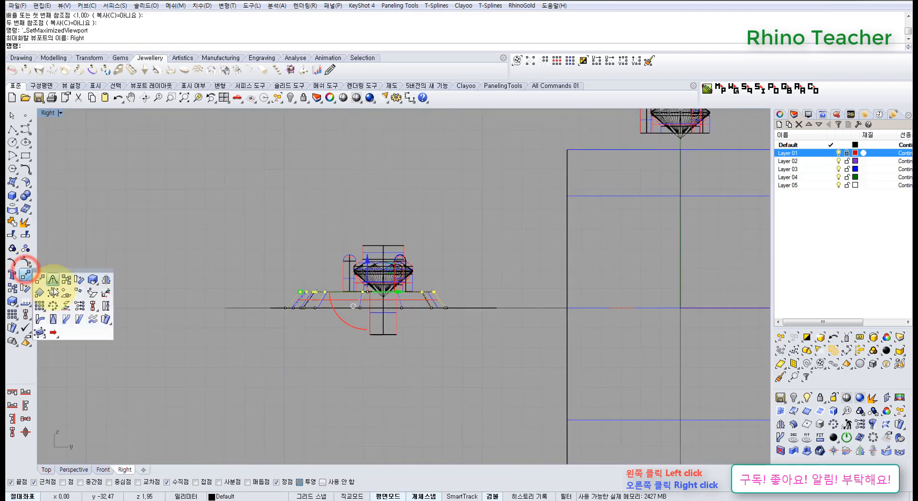
pyautogui.click(81, 310)
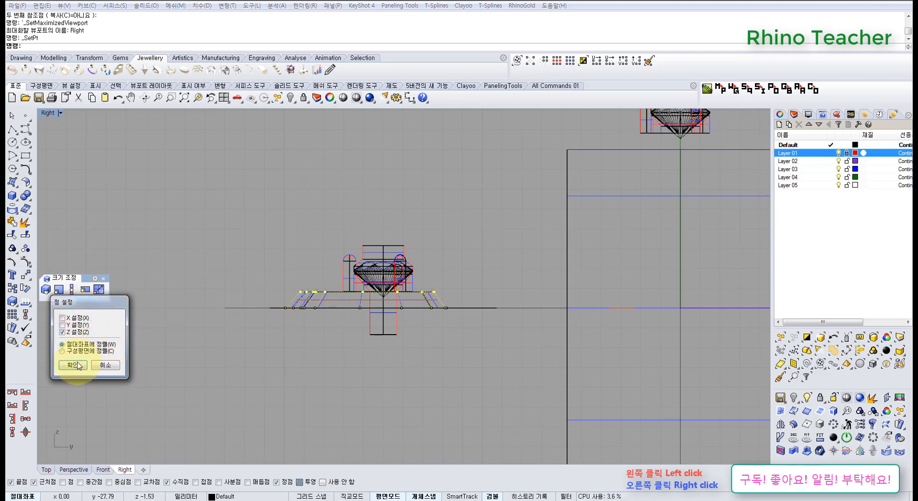
pyautogui.click(73, 365)
pyautogui.write('0')
pyautogui.press('Return')
pyautogui.hotkey('ctrl', 'F1')
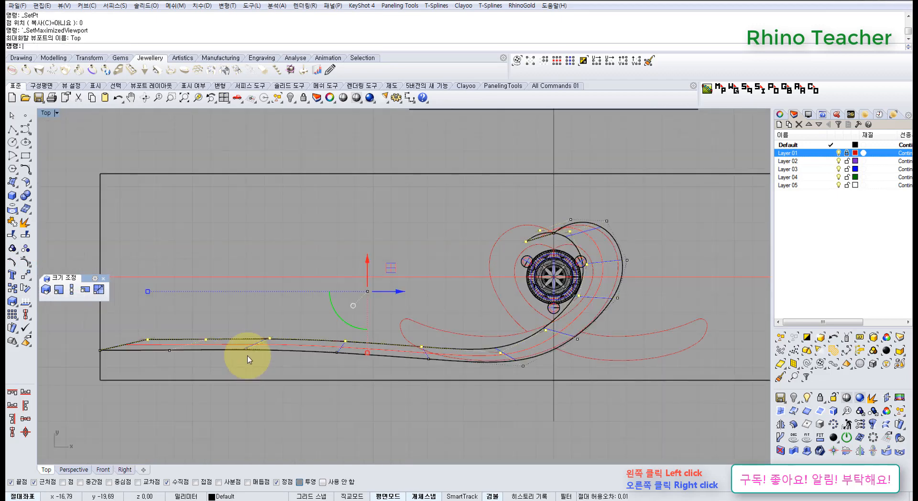
# Move the upper edge's end control point onto the vertical line at the rectangle's left end
pyautogui.moveTo(225, 349); pyautogui.dragTo(383, 349, button='right')
pyautogui.scroll(4, 282, 330)
pyautogui.click(283, 317)
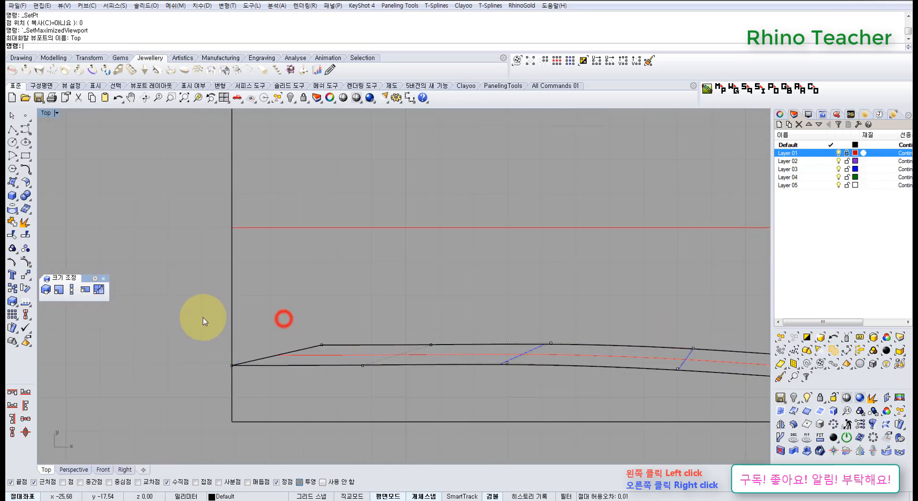
pyautogui.click(310, 336)
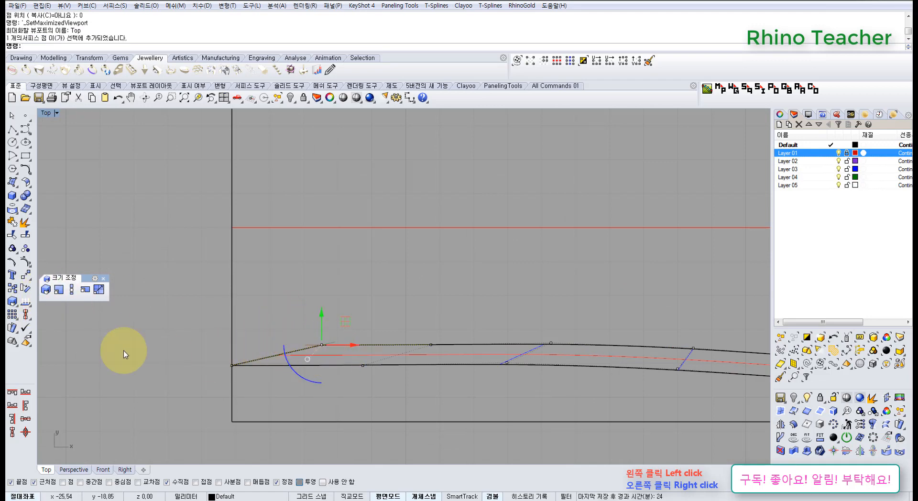
pyautogui.click(25, 275)
pyautogui.click(321, 344)
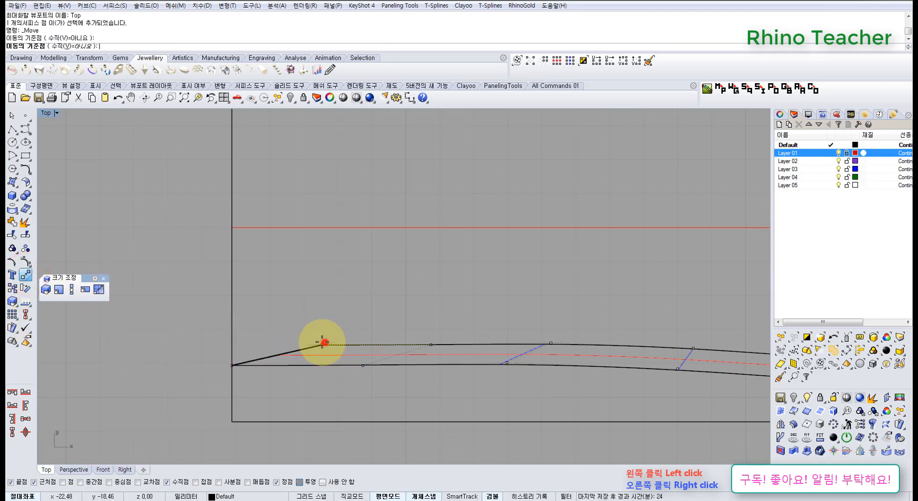
pyautogui.click(232, 337)
pyautogui.scroll(-6, 390, 336)
pyautogui.moveTo(421, 343); pyautogui.dragTo(319, 354, button='right')
pyautogui.click(312, 319)
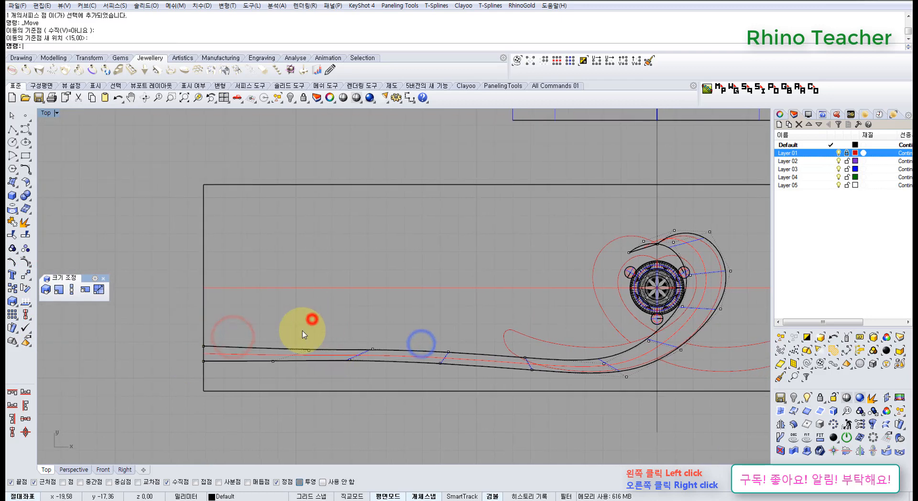
# Move the inner edge's tip control point to the inner heart's notch on the centre line and pull a neighbouring point down
pyautogui.moveTo(482, 331); pyautogui.dragTo(334, 337, button='right')
pyautogui.scroll(12, 484, 271)
pyautogui.moveTo(542, 234); pyautogui.dragTo(414, 302, button='right')
pyautogui.click(402, 311)
pyautogui.moveTo(320, 284); pyautogui.dragTo(362, 310)
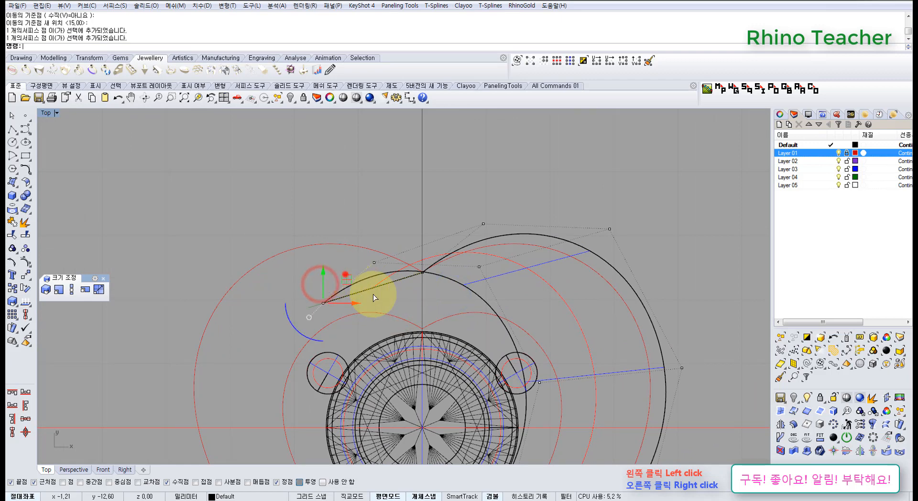
pyautogui.moveTo(345, 279); pyautogui.dragTo(376, 318)
pyautogui.moveTo(444, 288); pyautogui.dragTo(426, 286, button='right')
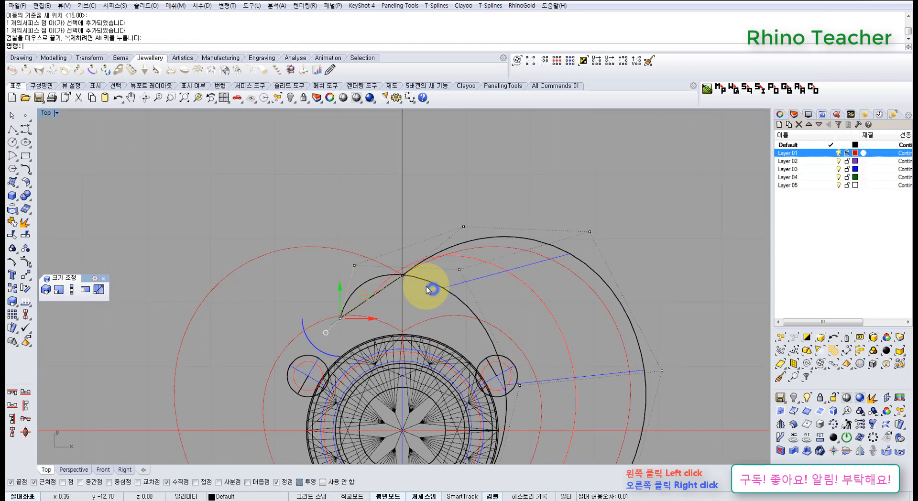
pyautogui.moveTo(459, 269); pyautogui.dragTo(491, 341)
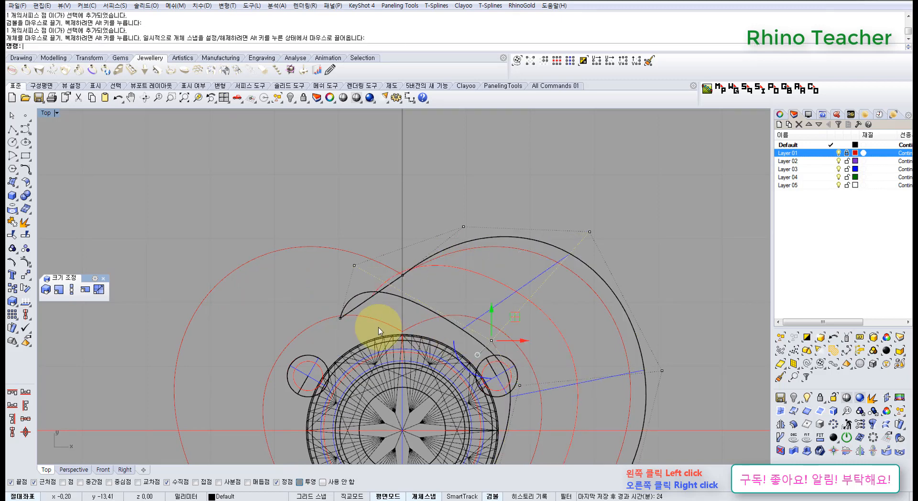
pyautogui.moveTo(340, 318); pyautogui.dragTo(416, 298)
pyautogui.scroll(15, 400, 329)
pyautogui.scroll(-16, 415, 299)
# Move the inner edge's control points near the heart's notch rightward to follow the inner heart's upper lobe
pyautogui.moveTo(401, 283); pyautogui.dragTo(379, 313, button='right')
pyautogui.click(343, 293)
pyautogui.moveTo(334, 254); pyautogui.dragTo(355, 277)
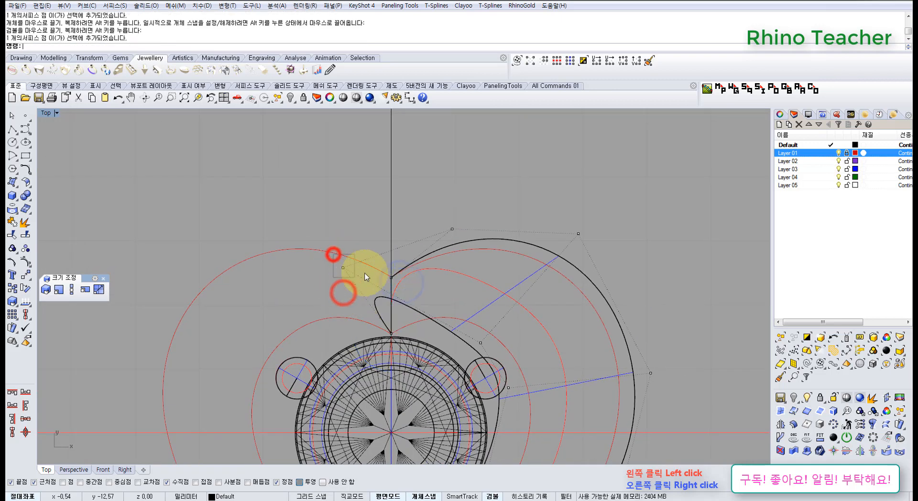
pyautogui.moveTo(369, 244); pyautogui.dragTo(478, 279)
pyautogui.moveTo(555, 346); pyautogui.dragTo(486, 306, button='right')
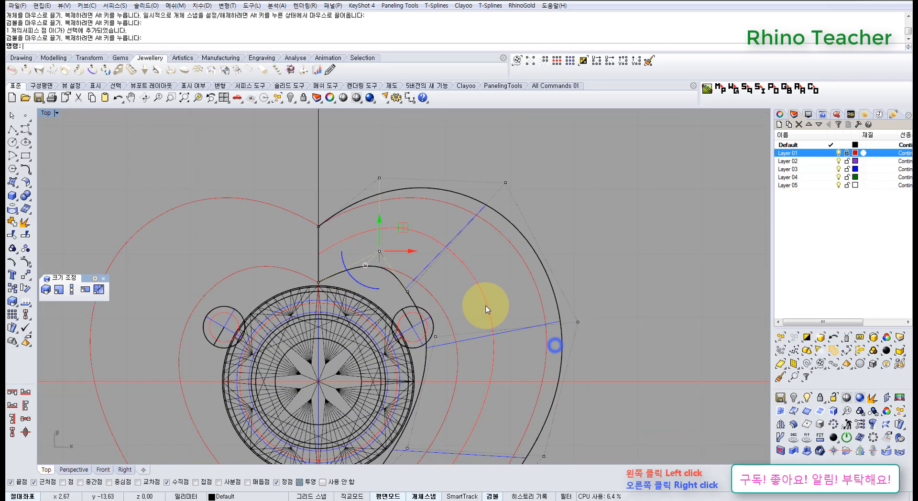
pyautogui.click(488, 309)
pyautogui.moveTo(443, 299); pyautogui.dragTo(444, 301)
pyautogui.moveTo(429, 271); pyautogui.dragTo(465, 271)
# Shift the inner edge's control points beside and below the right prong to fit the inner heart guide
pyautogui.scroll(2, 463, 337)
pyautogui.moveTo(463, 341); pyautogui.dragTo(428, 322, button='right')
pyautogui.scroll(4, 428, 322)
pyautogui.click(436, 260)
pyautogui.scroll(-8, 483, 272)
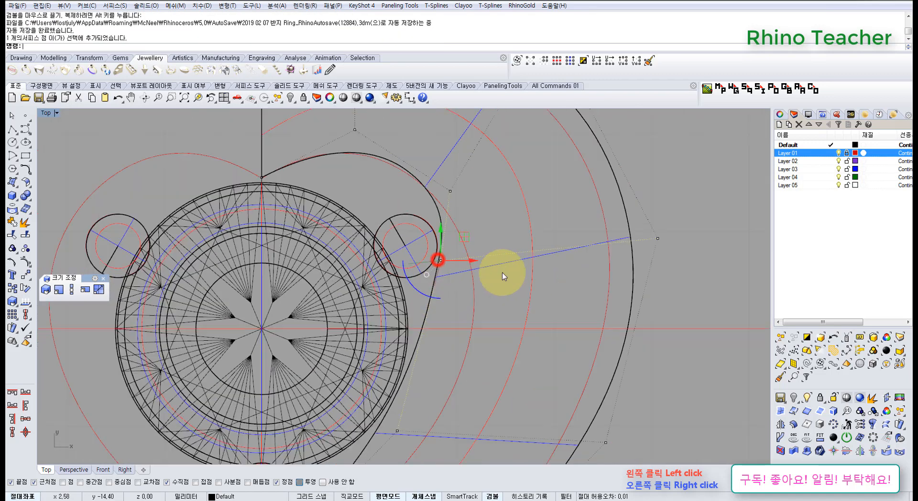
pyautogui.moveTo(478, 290); pyautogui.dragTo(440, 300, button='right')
pyautogui.moveTo(447, 267); pyautogui.dragTo(472, 285)
pyautogui.moveTo(404, 373); pyautogui.dragTo(444, 318, button='right')
pyautogui.click(439, 321)
pyautogui.moveTo(463, 306); pyautogui.dragTo(488, 321)
pyautogui.scroll(-6, 508, 321)
pyautogui.moveTo(505, 316); pyautogui.dragTo(463, 326, button='right')
pyautogui.moveTo(546, 322); pyautogui.dragTo(531, 302)
pyautogui.scroll(6, 457, 213)
pyautogui.moveTo(478, 174); pyautogui.dragTo(551, 254)
pyautogui.moveTo(532, 240); pyautogui.dragTo(467, 298, button='right')
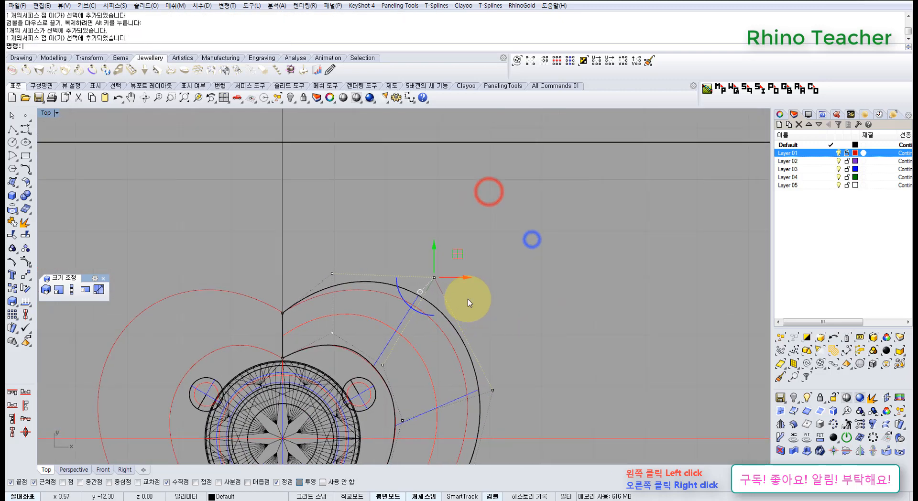
pyautogui.scroll(-6, 467, 296)
pyautogui.hotkey('ctrl', 'z')
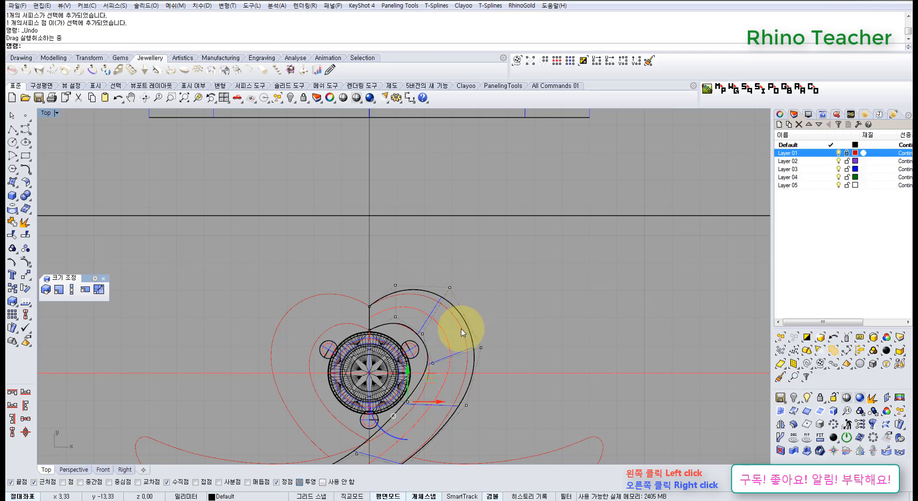
pyautogui.hotkey('ctrl', 'y')
# Adjust the outer edge's two upper control points to follow the outer heart guide's right lobe
pyautogui.scroll(3, 454, 321)
pyautogui.click(540, 271)
pyautogui.moveTo(441, 223); pyautogui.dragTo(505, 290)
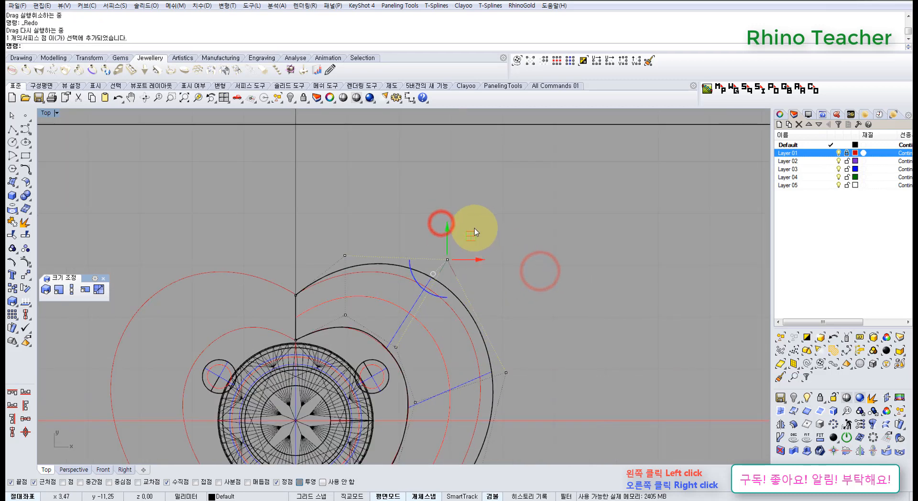
pyautogui.moveTo(473, 233); pyautogui.dragTo(471, 252)
pyautogui.moveTo(325, 215); pyautogui.dragTo(375, 237)
pyautogui.click(429, 236)
# Delete the leftover curve running along the outer edge of the band surface
pyautogui.click(411, 268)
pyautogui.scroll(-6, 432, 323)
pyautogui.moveTo(463, 323); pyautogui.dragTo(449, 279, button='right')
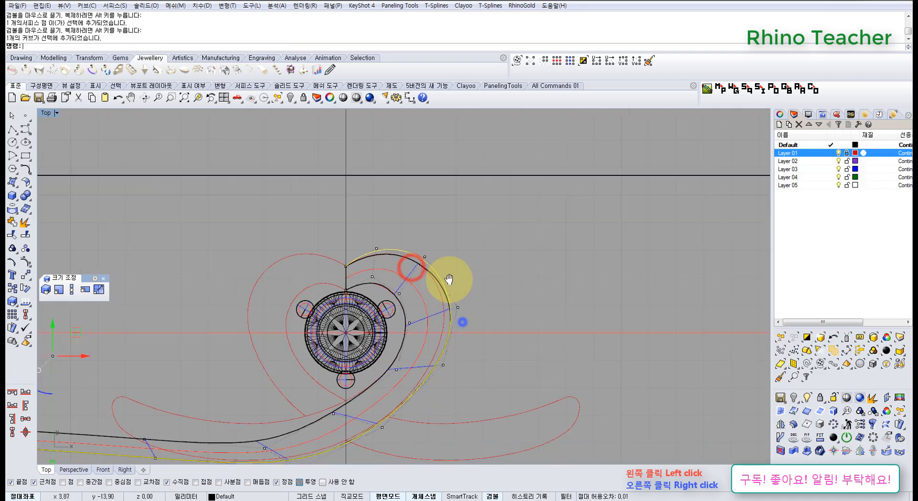
pyautogui.press('Delete')
# Pull the outer edge's two right-side control points inward to match the outer heart guide
pyautogui.scroll(-2, 481, 320)
pyautogui.scroll(6, 513, 271)
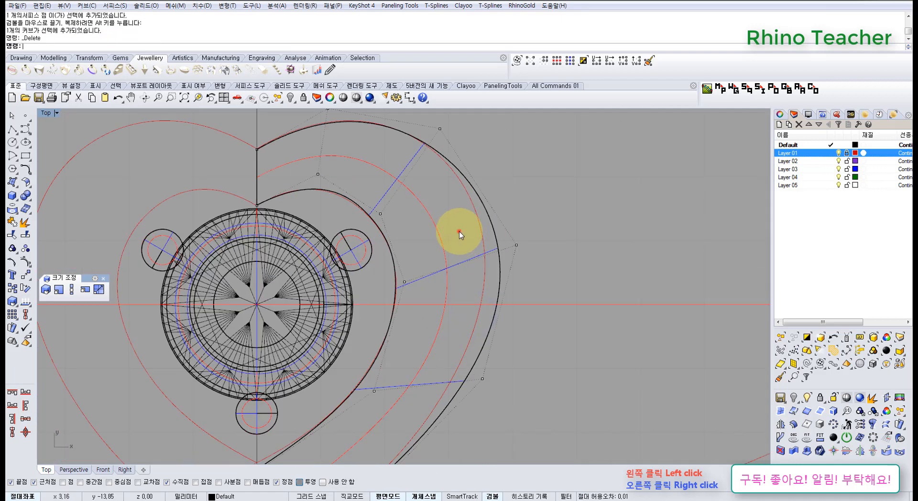
pyautogui.moveTo(460, 232); pyautogui.dragTo(531, 261)
pyautogui.moveTo(541, 221); pyautogui.dragTo(521, 227)
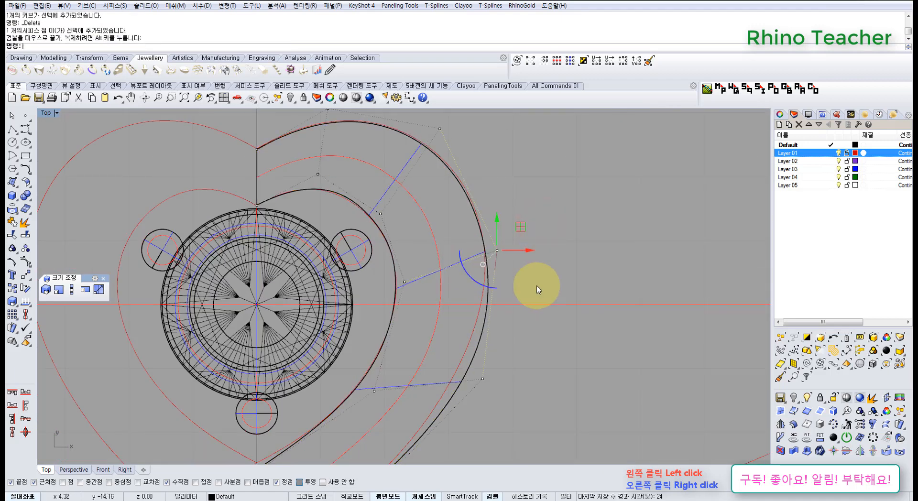
pyautogui.moveTo(449, 344); pyautogui.dragTo(514, 391)
pyautogui.moveTo(504, 356); pyautogui.dragTo(480, 369)
# Nudge the outer edge's rightmost control point to refine its fit to the heart guide
pyautogui.scroll(-4, 509, 360)
pyautogui.moveTo(532, 320); pyautogui.dragTo(505, 334, button='right')
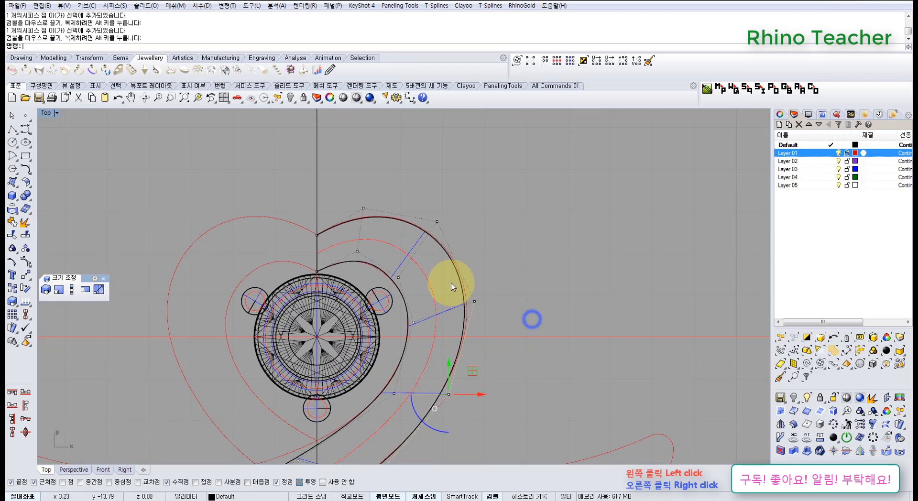
pyautogui.scroll(6, 451, 287)
pyautogui.moveTo(451, 286); pyautogui.dragTo(550, 348)
pyautogui.moveTo(518, 296); pyautogui.dragTo(523, 296)
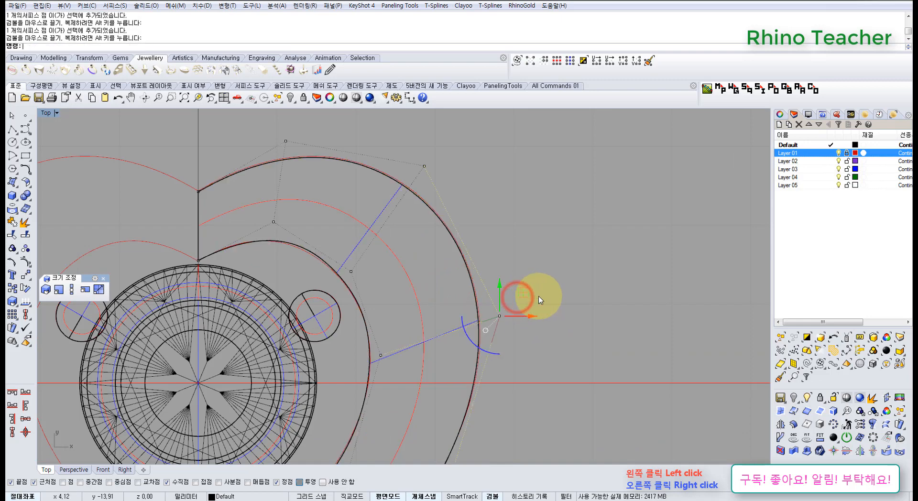
# Raise the upper edge's control points along the straight left part of the band to widen the strip
pyautogui.scroll(-8, 540, 299)
pyautogui.moveTo(449, 333); pyautogui.dragTo(527, 290, button='right')
pyautogui.scroll(7, 410, 318)
pyautogui.moveTo(277, 338); pyautogui.dragTo(512, 338, button='right')
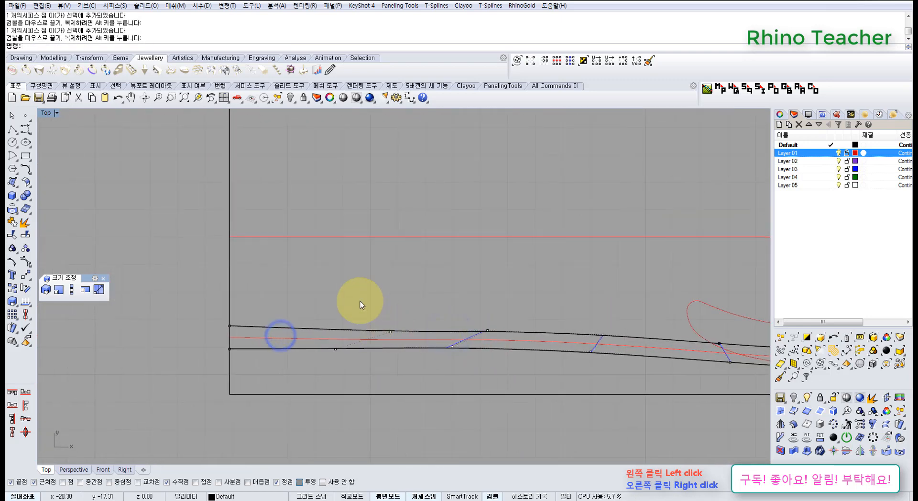
pyautogui.moveTo(366, 301)
pyautogui.mouseDown()
pyautogui.moveTo(425, 335)
pyautogui.moveTo(381, 297)
pyautogui.mouseUp()
pyautogui.moveTo(479, 301); pyautogui.dragTo(365, 293, button='right')
pyautogui.moveTo(340, 286); pyautogui.dragTo(381, 288)
pyautogui.click(526, 305)
pyautogui.moveTo(522, 310); pyautogui.dragTo(367, 298, button='right')
pyautogui.moveTo(378, 313); pyautogui.dragTo(364, 280)
pyautogui.click(414, 276)
pyautogui.moveTo(466, 294); pyautogui.dragTo(396, 287, button='right')
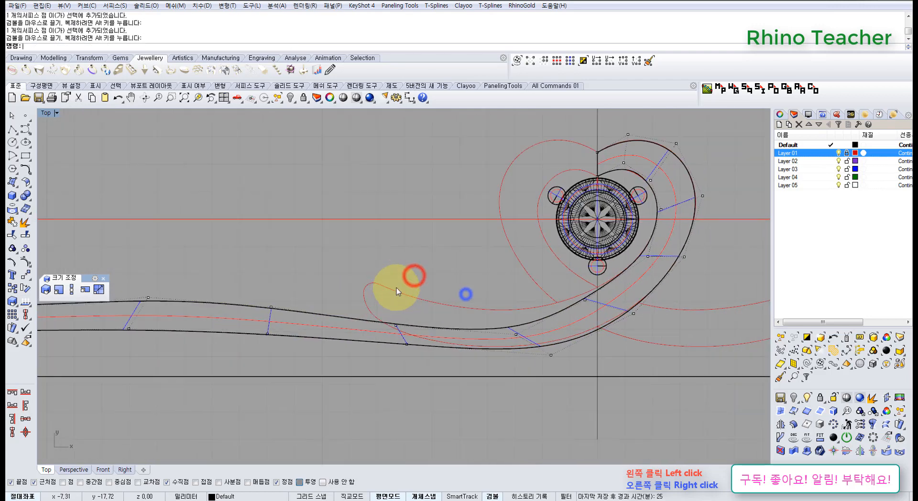
# Raise the upper edge's two control points beside the left leaf-shaped guide curve
pyautogui.scroll(3, 395, 304)
pyautogui.click(418, 320)
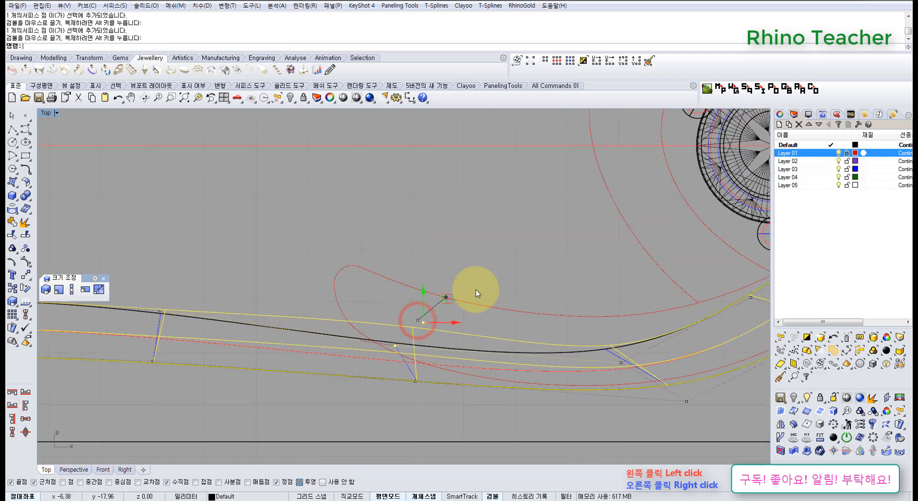
pyautogui.moveTo(545, 274); pyautogui.dragTo(391, 268, button='right')
pyautogui.moveTo(404, 248); pyautogui.dragTo(493, 370)
pyautogui.moveTo(487, 328); pyautogui.dragTo(504, 292)
# Shift the outer edge's lowest control point slightly left to smooth the bend under the heart
pyautogui.scroll(-6, 519, 300)
pyautogui.moveTo(571, 291); pyautogui.dragTo(471, 317, button='right')
pyautogui.moveTo(357, 318); pyautogui.dragTo(622, 316, button='right')
pyautogui.scroll(-6, 622, 316)
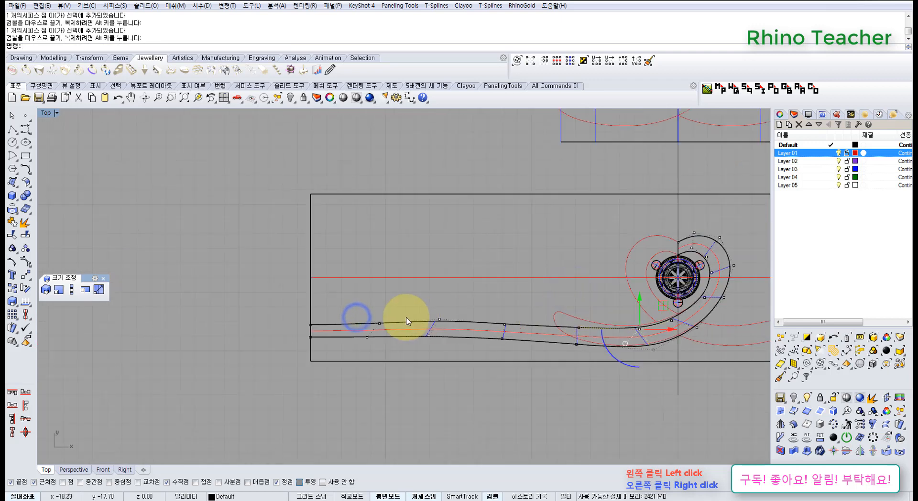
pyautogui.moveTo(478, 292); pyautogui.dragTo(371, 276, button='right')
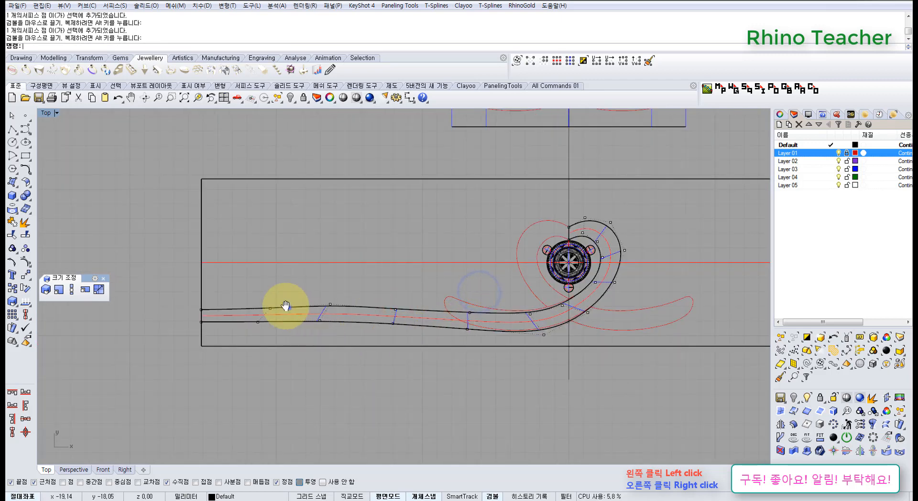
pyautogui.moveTo(289, 308); pyautogui.dragTo(366, 315, button='right')
pyautogui.moveTo(508, 313); pyautogui.dragTo(452, 314, button='right')
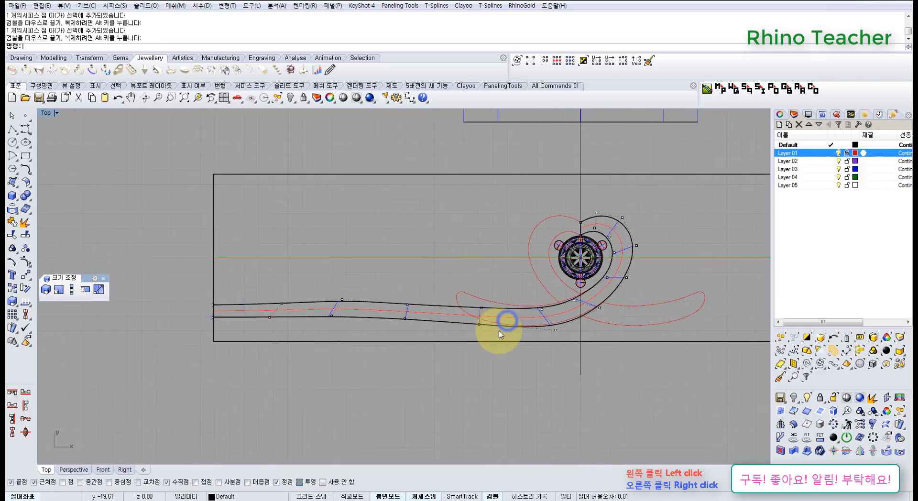
pyautogui.scroll(5, 512, 330)
pyautogui.moveTo(608, 323); pyautogui.dragTo(484, 331, button='right')
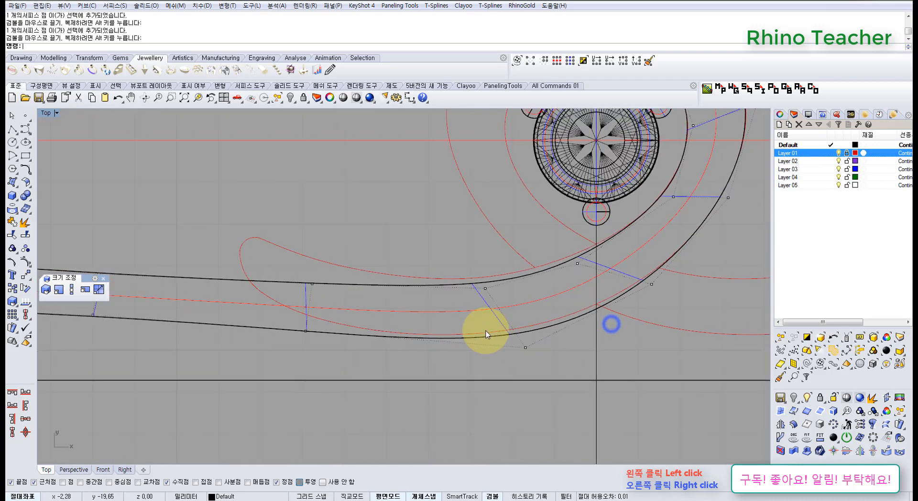
pyautogui.moveTo(451, 315); pyautogui.dragTo(550, 370)
pyautogui.moveTo(549, 324); pyautogui.dragTo(540, 322)
# Nudge the inner edge's control points at the lower bend up and left to follow the guide below the bottom prong
pyautogui.click(458, 241)
pyautogui.moveTo(439, 239); pyautogui.dragTo(508, 301)
pyautogui.moveTo(510, 266); pyautogui.dragTo(503, 261)
pyautogui.scroll(-7, 502, 265)
pyautogui.moveTo(444, 292); pyautogui.dragTo(437, 339, button='right')
pyautogui.scroll(7, 498, 313)
pyautogui.scroll(6, 499, 313)
pyautogui.moveTo(541, 281); pyautogui.dragTo(444, 292, button='right')
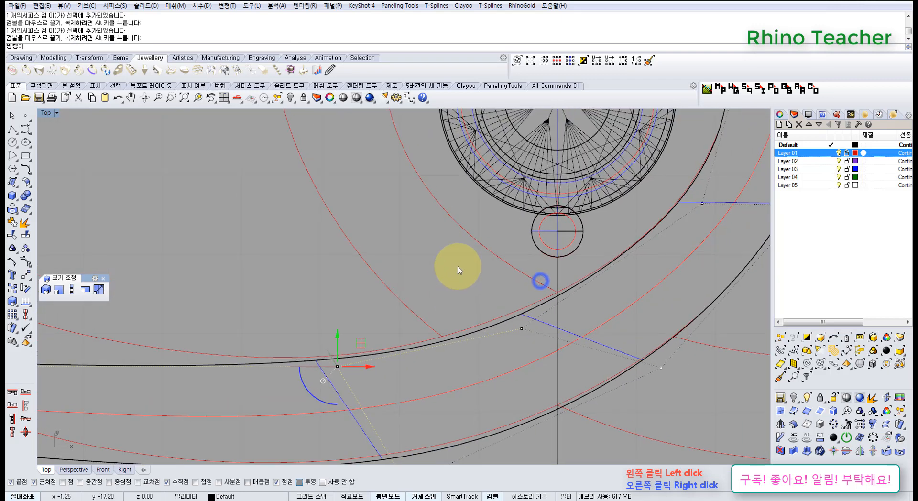
pyautogui.moveTo(457, 265); pyautogui.dragTo(541, 304)
pyautogui.scroll(-15, 540, 307)
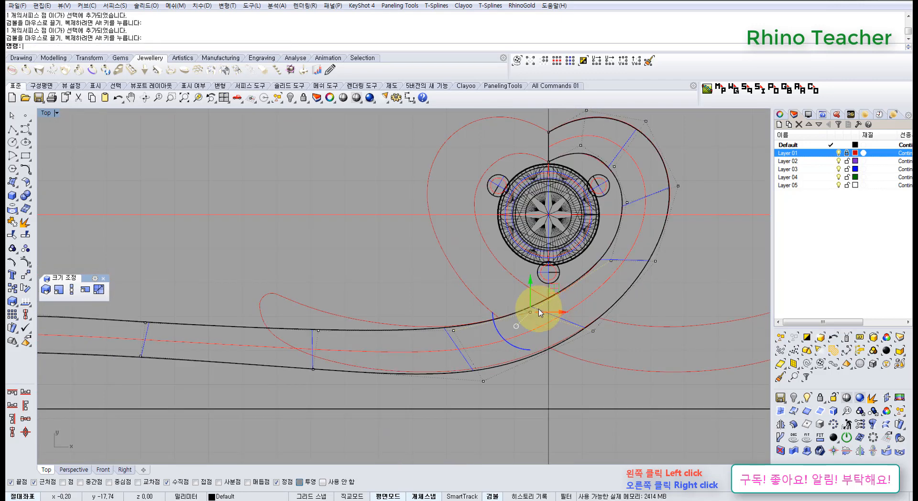
# Try to move the upper edge's control points at the band's left end, and undo the move
pyautogui.moveTo(361, 315); pyautogui.dragTo(500, 332, button='right')
pyautogui.click(424, 354)
pyautogui.scroll(6, 354, 323)
pyautogui.moveTo(211, 290); pyautogui.dragTo(296, 322)
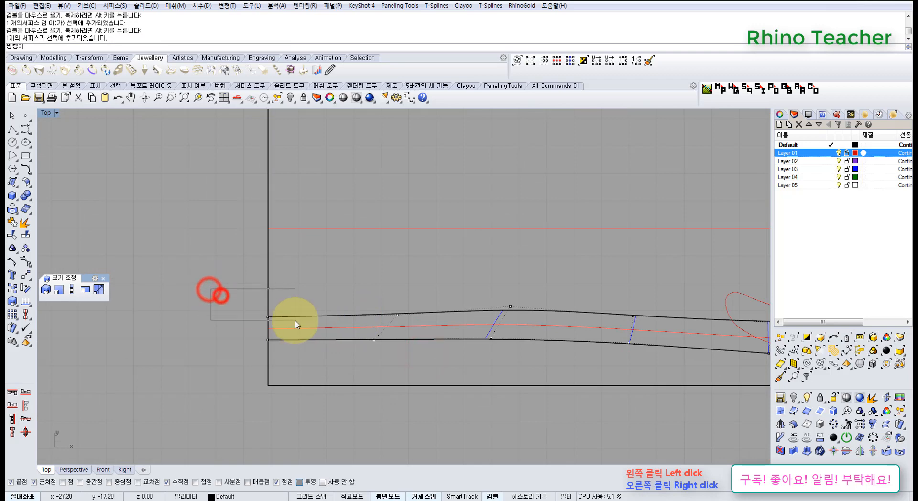
pyautogui.moveTo(267, 290); pyautogui.dragTo(421, 318)
pyautogui.hotkey('ctrl', 'z')
# Align the lower edge's two leftmost control points in Y only with Set Points, at a height slightly below the edge's end
pyautogui.click(400, 284)
pyautogui.scroll(4, 318, 331)
pyautogui.click(344, 373)
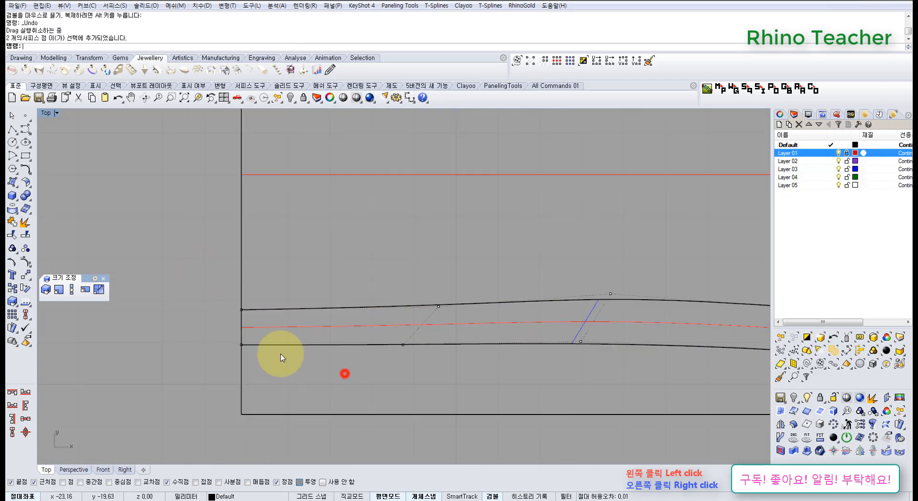
pyautogui.moveTo(196, 319); pyautogui.dragTo(409, 379)
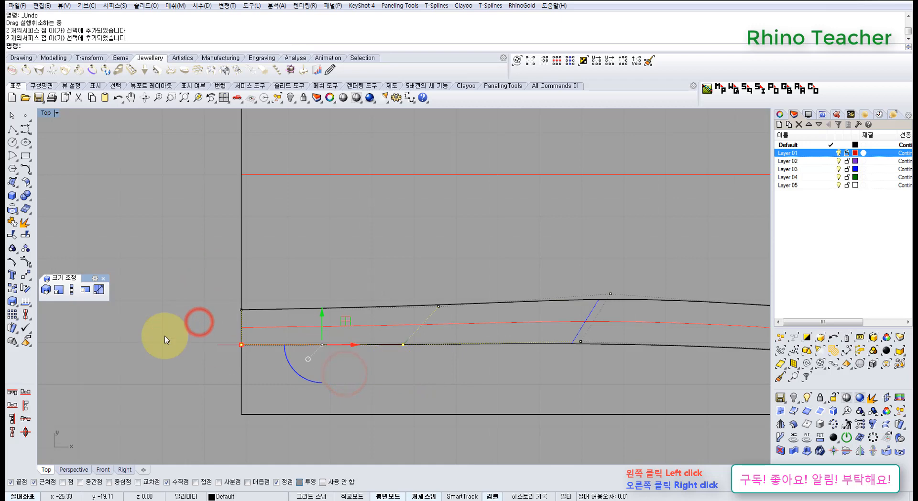
pyautogui.click(28, 303)
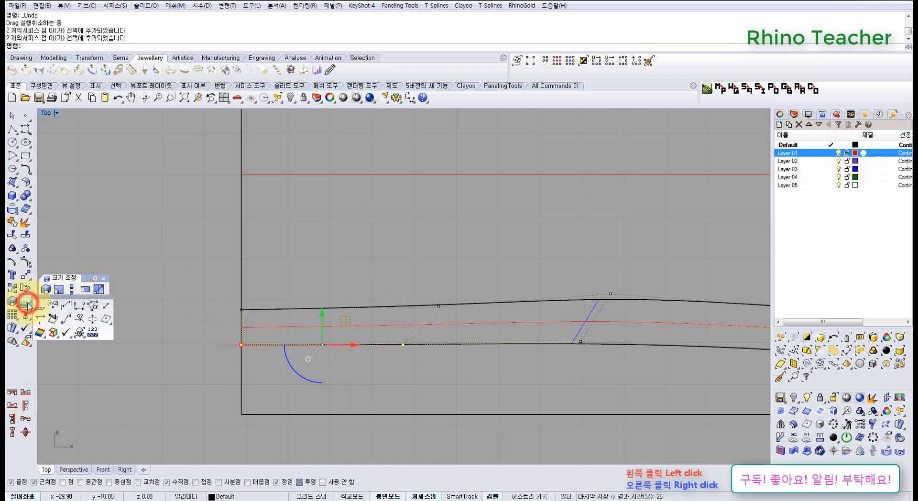
pyautogui.click(26, 266)
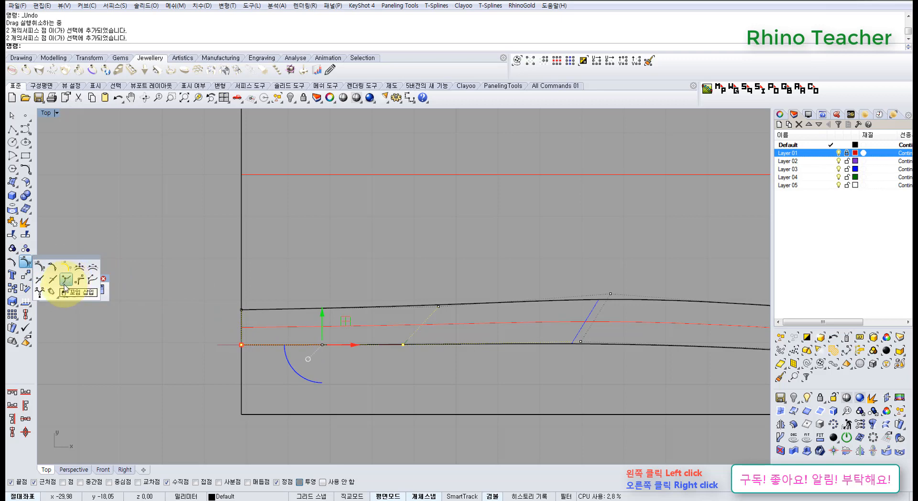
pyautogui.click(26, 275)
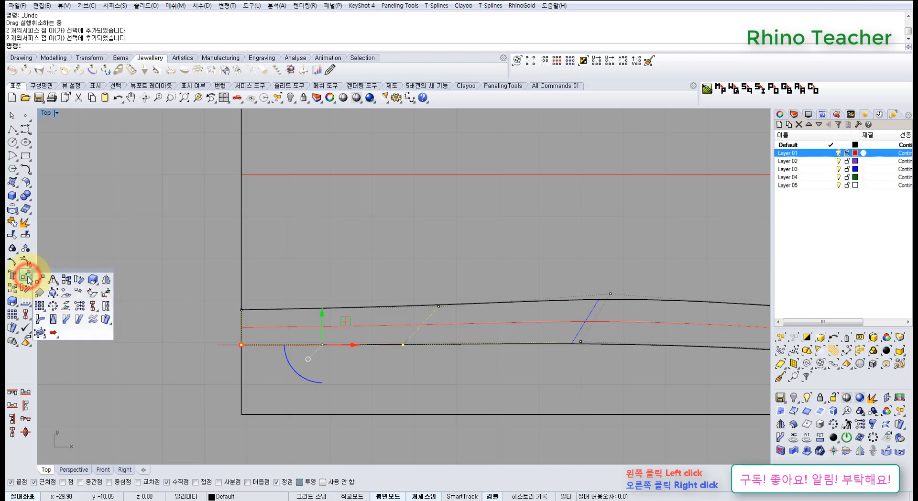
pyautogui.click(80, 306)
pyautogui.moveTo(105, 305); pyautogui.dragTo(161, 222)
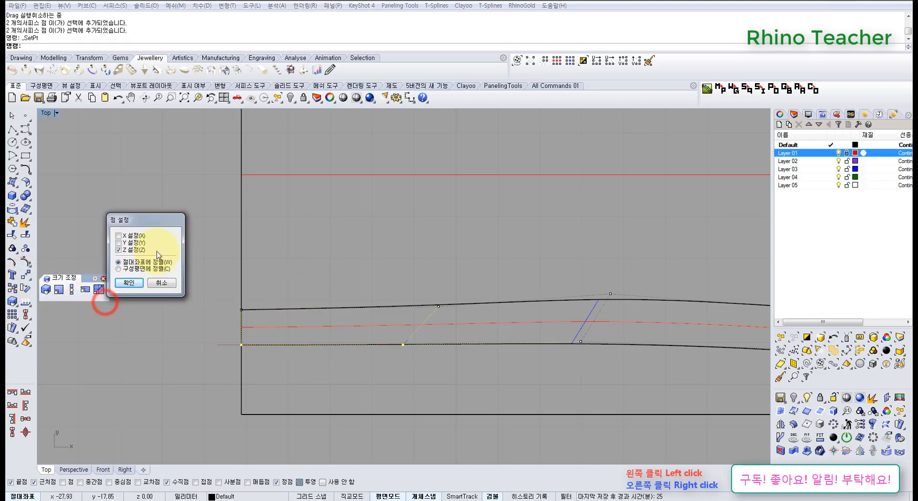
pyautogui.click(132, 287)
pyautogui.click(242, 353)
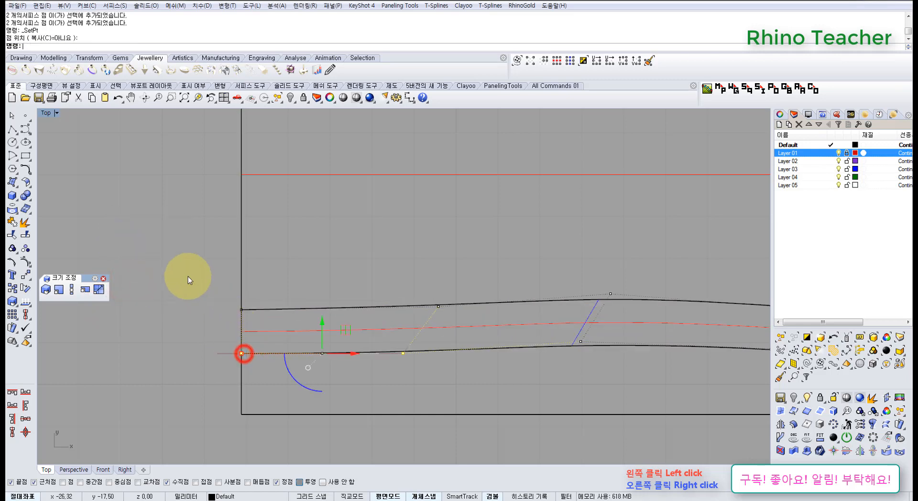
# Align the upper edge's two leftmost control points in Y only with Set Points, at the edge's end point
pyautogui.moveTo(197, 283); pyautogui.dragTo(445, 316)
pyautogui.rightClick(197, 272)
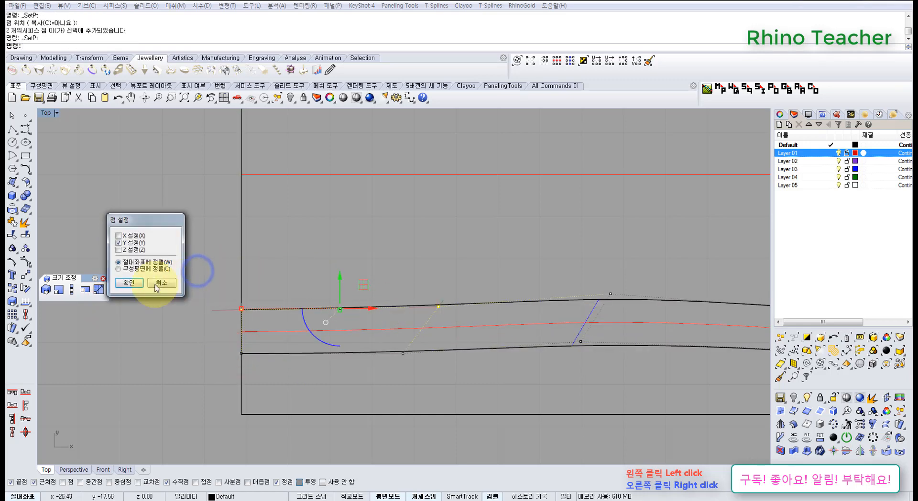
pyautogui.click(143, 286)
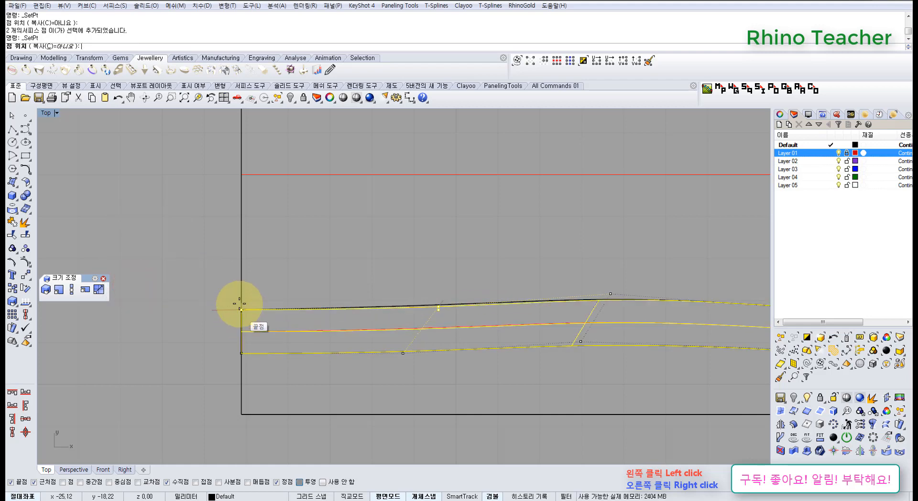
pyautogui.click(240, 303)
pyautogui.click(181, 311)
pyautogui.moveTo(173, 324); pyautogui.dragTo(214, 294, button='right')
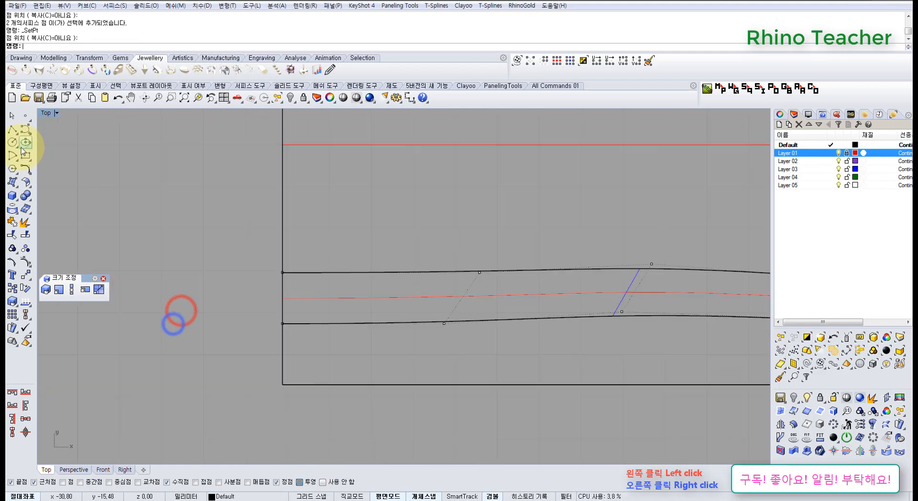
# Measure the band's width at its left end with a temporary polyline between the two corners
pyautogui.click(12, 130)
pyautogui.click(280, 273)
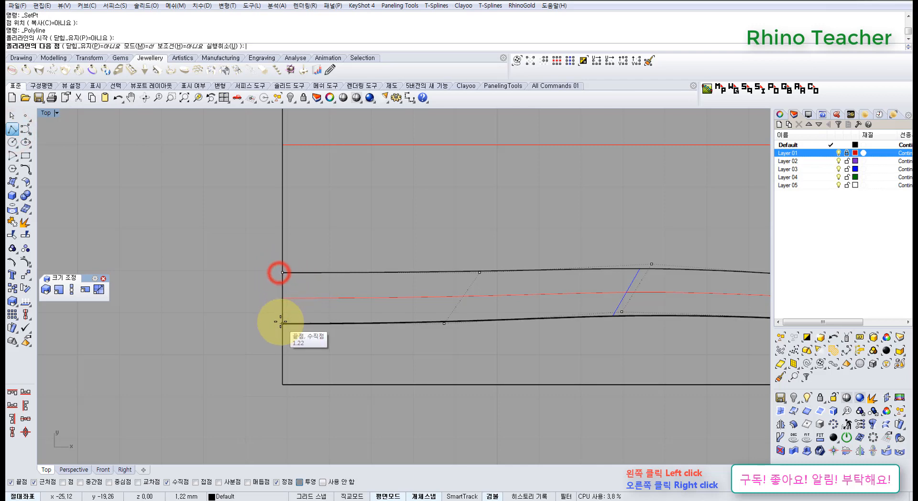
pyautogui.press('Escape')
# Raise the upper edge's two leftmost control points together by a tiny amount to widen the band's end
pyautogui.moveTo(285, 300); pyautogui.dragTo(225, 334, button='right')
pyautogui.moveTo(164, 275); pyautogui.dragTo(466, 328)
pyautogui.moveTo(321, 271); pyautogui.dragTo(322, 270)
pyautogui.click(431, 259)
# Examine the band's flow from the left end around the heart, and redisplay the surface's control points
pyautogui.moveTo(430, 260); pyautogui.dragTo(232, 312, button='right')
pyautogui.moveTo(496, 334); pyautogui.dragTo(297, 342, button='right')
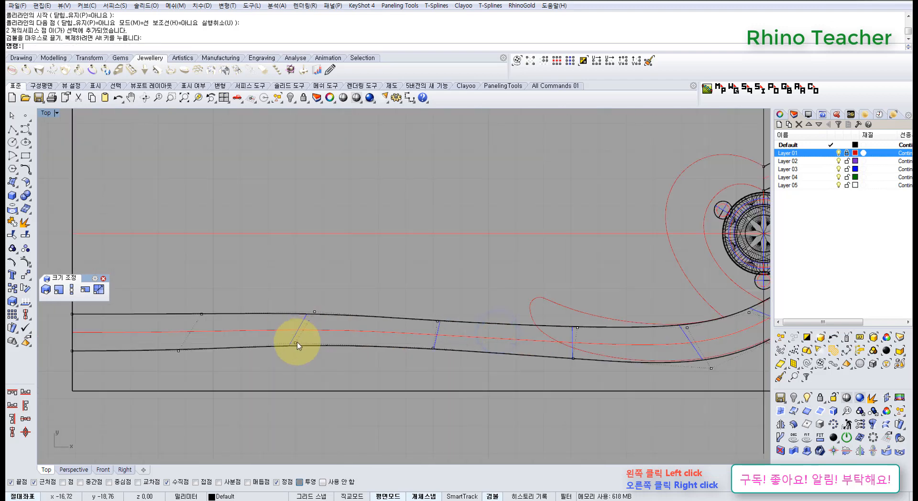
pyautogui.scroll(-8, 307, 343)
pyautogui.moveTo(374, 336); pyautogui.dragTo(345, 365, button='right')
pyautogui.scroll(6, 410, 373)
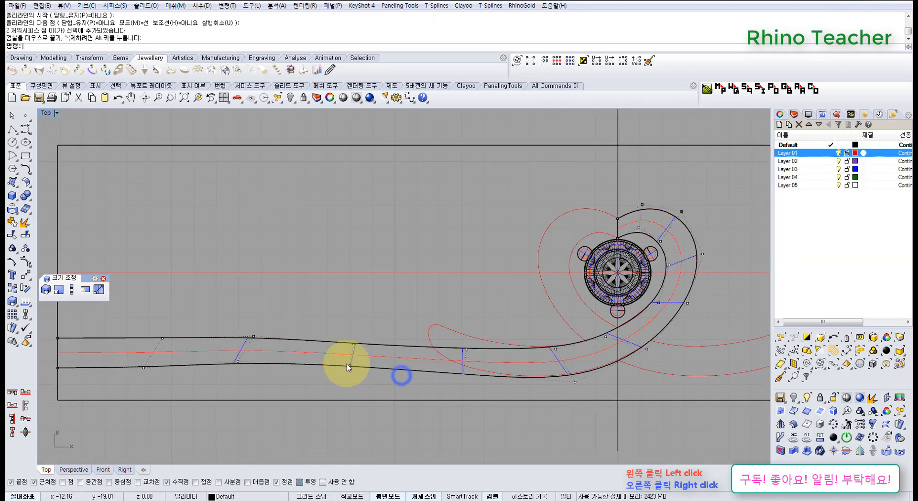
pyautogui.scroll(-6, 509, 337)
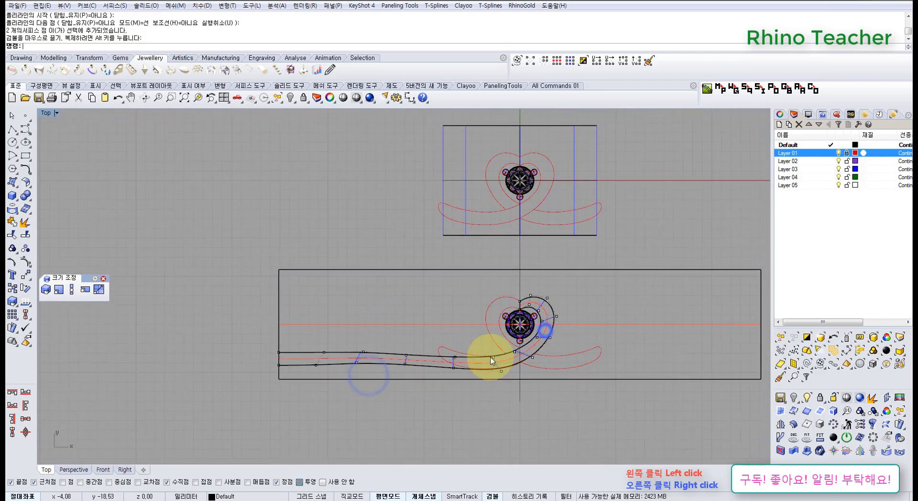
pyautogui.scroll(3, 538, 344)
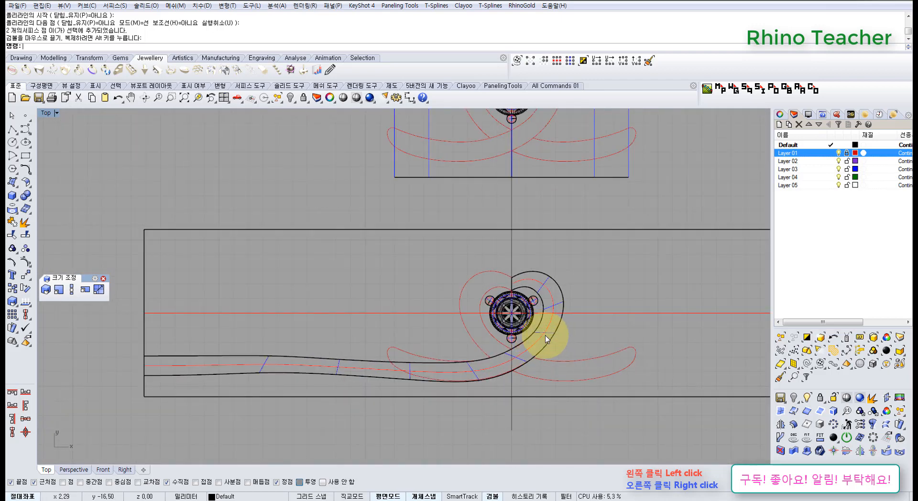
pyautogui.click(549, 335)
pyautogui.moveTo(186, 342); pyautogui.dragTo(303, 321, button='right')
pyautogui.scroll(8, 307, 348)
pyautogui.press('F10')
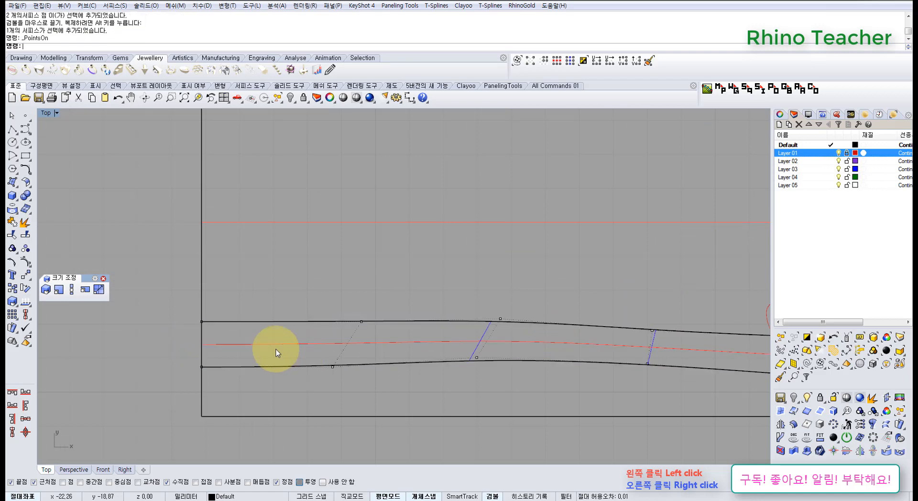
pyautogui.moveTo(209, 333); pyautogui.dragTo(309, 330, button='right')
pyautogui.click(25, 129)
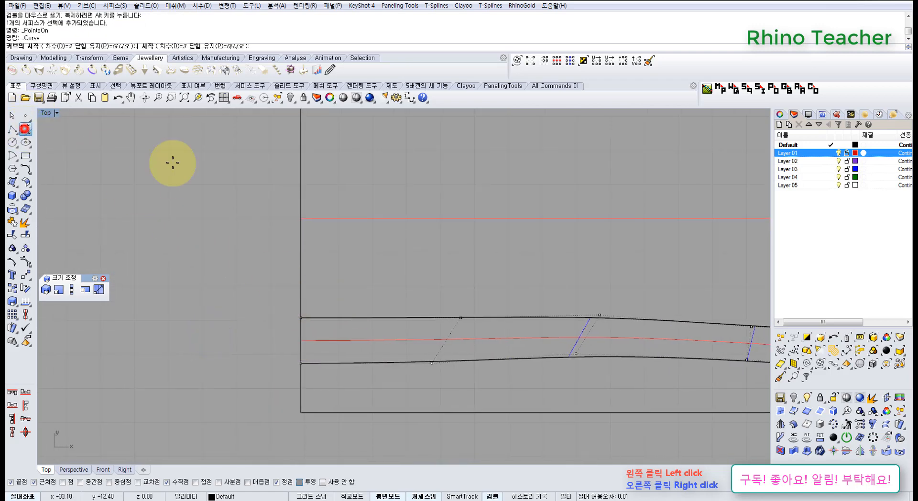
pyautogui.scroll(-4, 252, 209)
pyautogui.moveTo(252, 209); pyautogui.dragTo(568, 284, button='right')
pyautogui.click(229, 318)
pyautogui.click(314, 253)
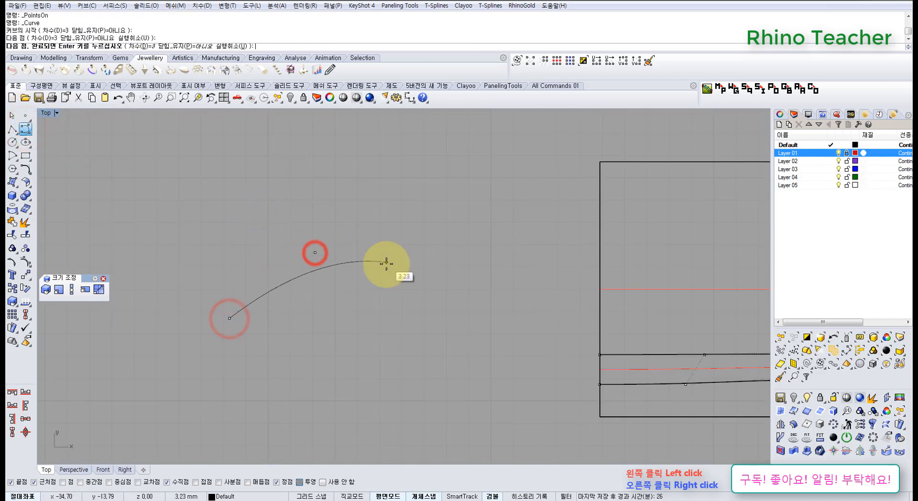
pyautogui.press('Escape')
# Draw a four-point, degree-3 control point curve in the empty area beside the band, arching up and to the right
pyautogui.rightClick(245, 256)
pyautogui.click(118, 367)
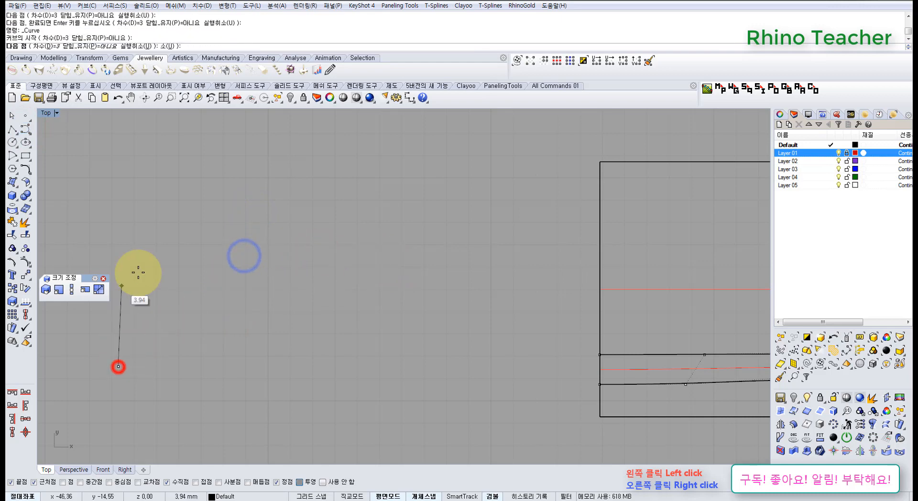
pyautogui.click(139, 273)
pyautogui.click(229, 236)
pyautogui.click(278, 232)
pyautogui.rightClick(278, 232)
# Draw a second four-point curve from the first curve's upper end, arching down to the right to complete a dome
pyautogui.rightClick(307, 232)
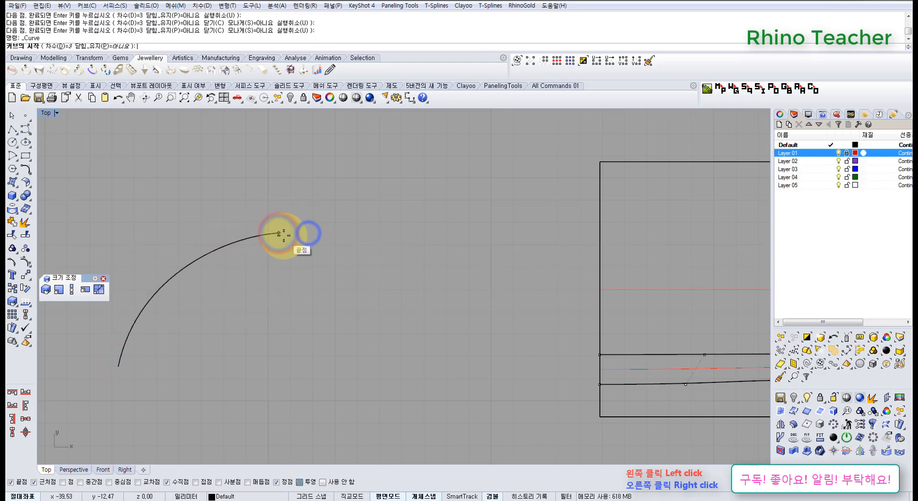
pyautogui.click(282, 234)
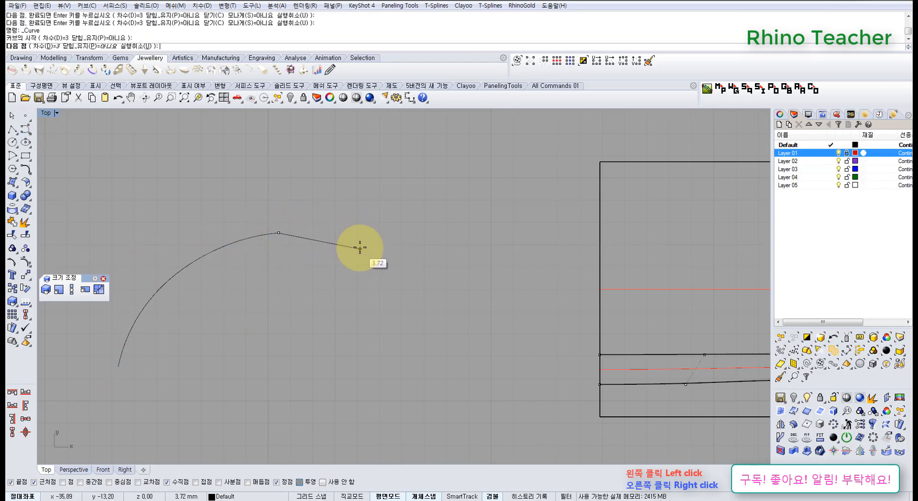
pyautogui.click(360, 262)
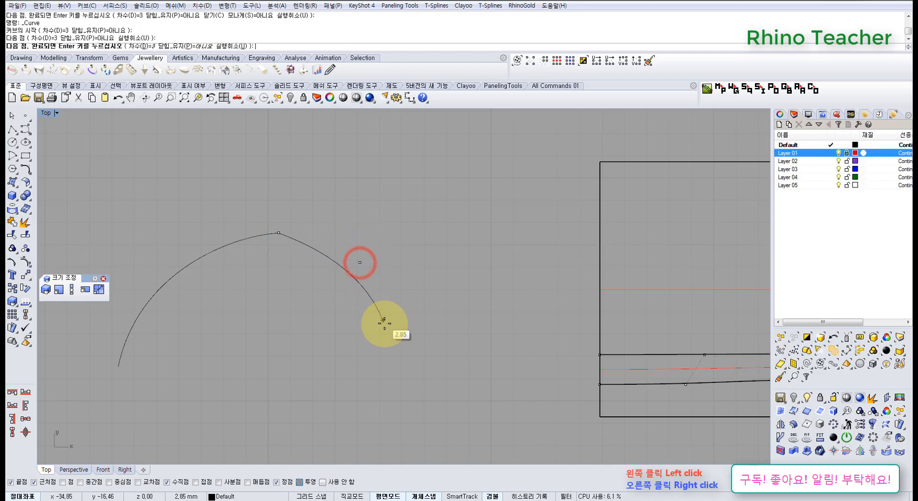
pyautogui.click(385, 324)
pyautogui.click(375, 386)
pyautogui.rightClick(374, 386)
# Select both demonstration curves and display their control points
pyautogui.moveTo(273, 297); pyautogui.dragTo(338, 328, button='right')
pyautogui.moveTo(360, 332); pyautogui.dragTo(299, 262)
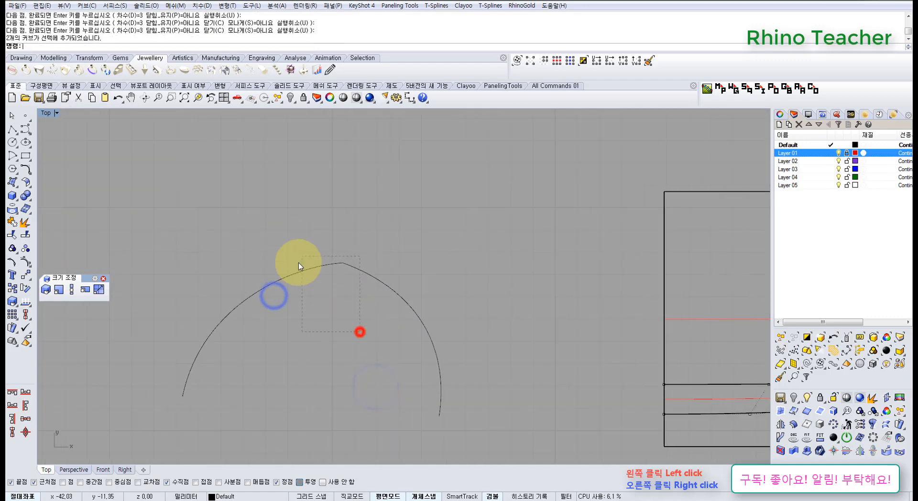
pyautogui.moveTo(370, 304); pyautogui.dragTo(357, 271, button='right')
pyautogui.press('F10')
pyautogui.scroll(4, 249, 283)
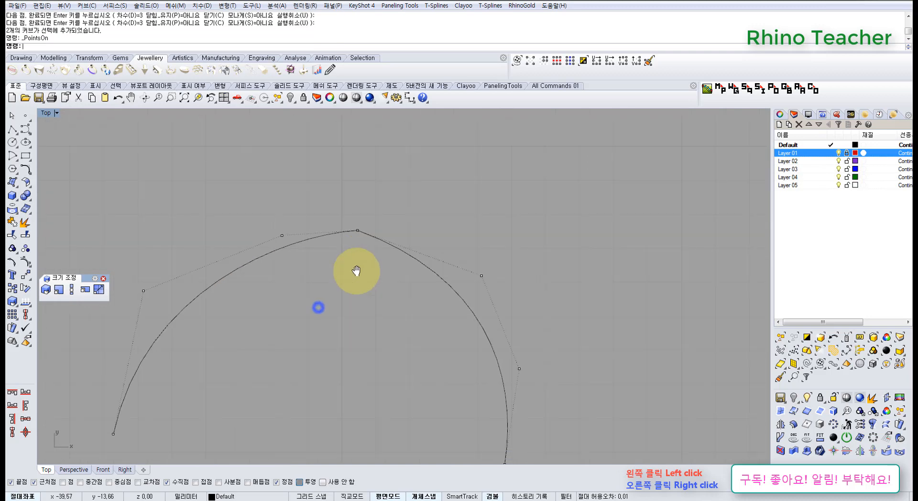
# Select the right and left curves individually to check that they are separate, and redisplay both curves' control points
pyautogui.moveTo(292, 278); pyautogui.dragTo(253, 248)
pyautogui.moveTo(455, 243); pyautogui.dragTo(404, 275)
pyautogui.click(288, 291)
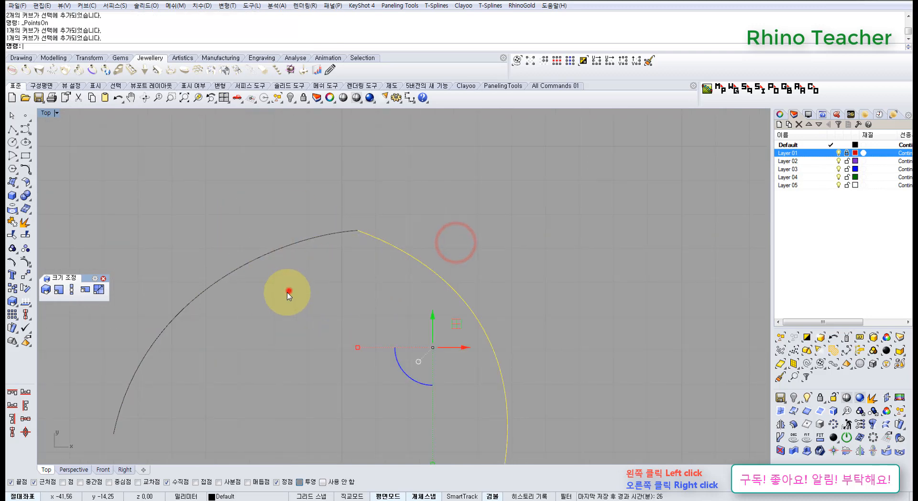
pyautogui.moveTo(274, 290); pyautogui.dragTo(243, 253)
pyautogui.keyDown('shift'); pyautogui.moveTo(448, 247); pyautogui.dragTo(400, 308); pyautogui.keyUp('shift')
pyautogui.moveTo(366, 321); pyautogui.dragTo(340, 329, button='right')
pyautogui.press('F10')
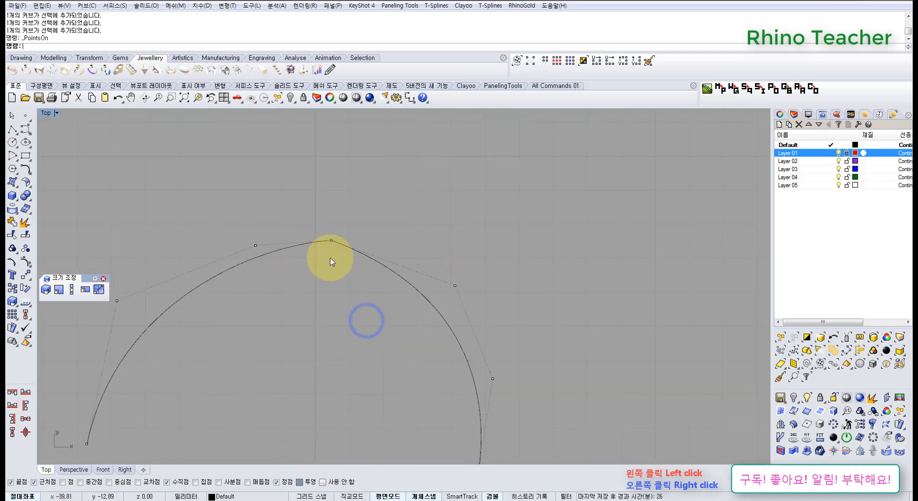
# Inspect the overlapping end control points of both curves at their shared peak by selecting them
pyautogui.scroll(4, 329, 255)
pyautogui.moveTo(324, 185); pyautogui.dragTo(363, 283)
pyautogui.moveTo(320, 199); pyautogui.dragTo(375, 281)
pyautogui.moveTo(375, 303); pyautogui.dragTo(396, 314, button='right')
pyautogui.click(394, 340)
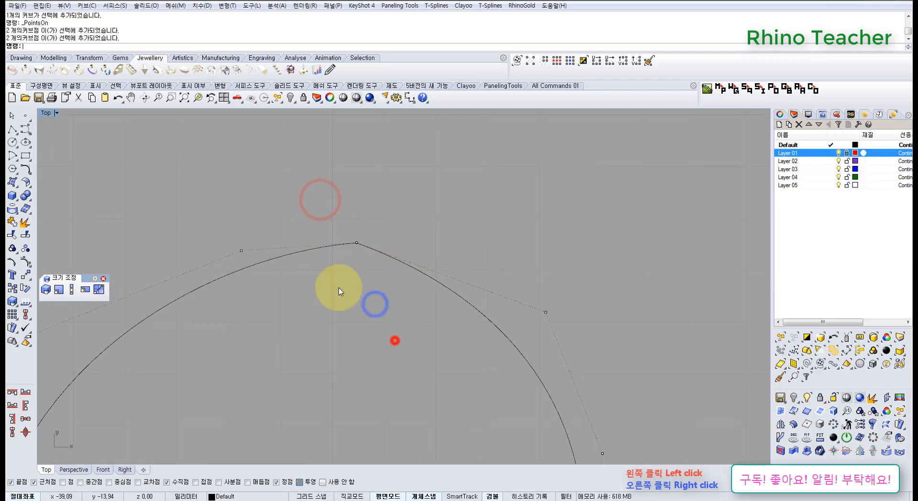
# Draw a straight line extending to both sides from the curves' shared end point, sloping gently down to the right
pyautogui.click(13, 133)
pyautogui.click(51, 133)
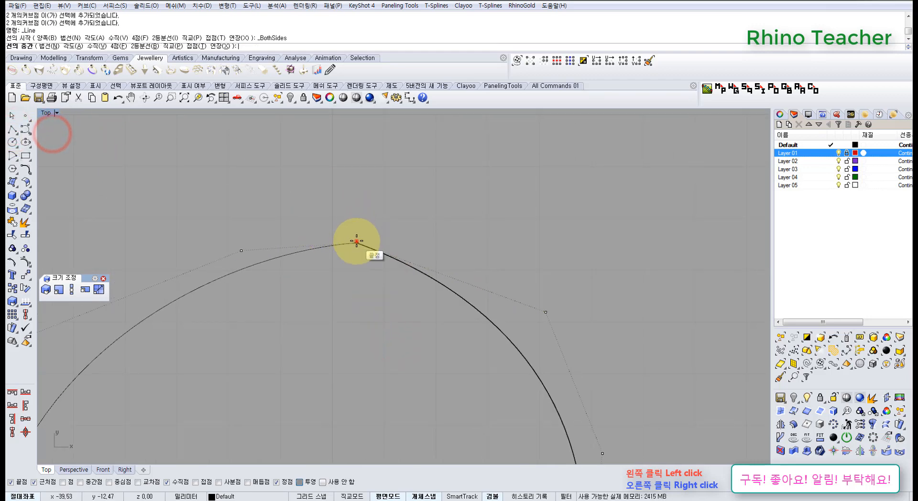
pyautogui.click(357, 243)
pyautogui.click(602, 289)
# Move the right curve's second control point up onto the sloping line, using Point object snap for the base point
pyautogui.moveTo(537, 217); pyautogui.dragTo(573, 327)
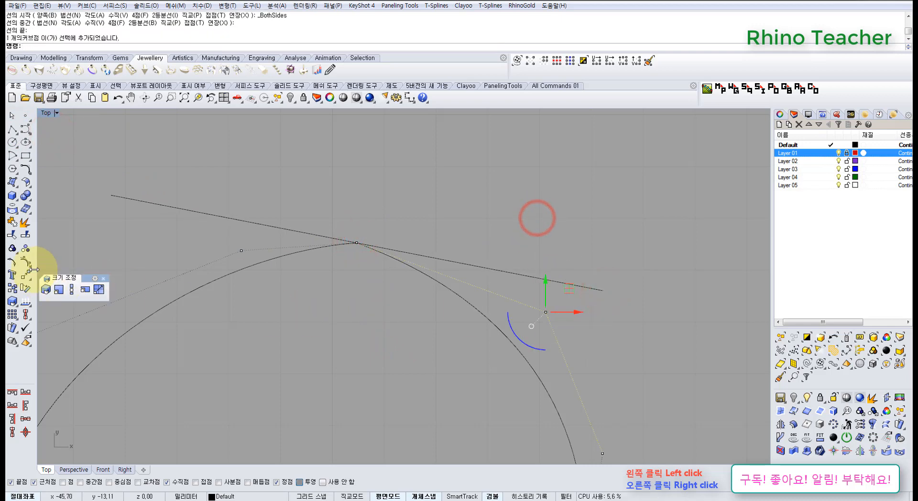
pyautogui.click(26, 274)
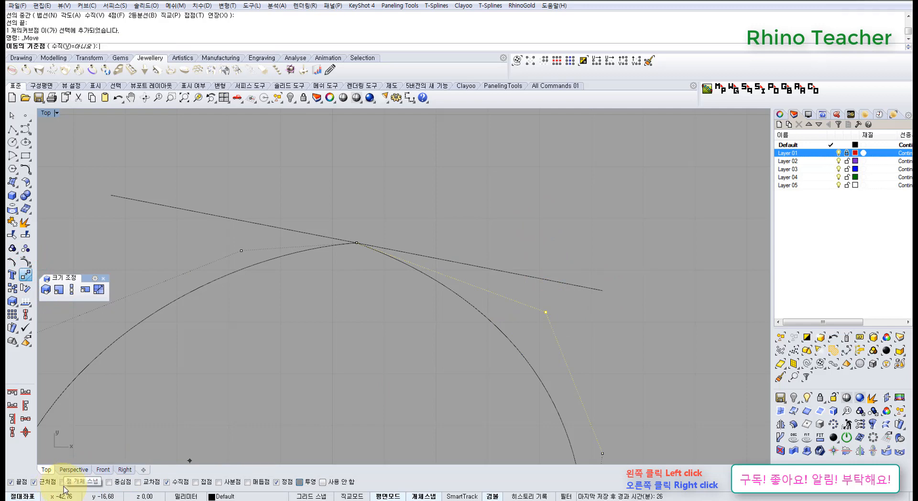
pyautogui.click(545, 312)
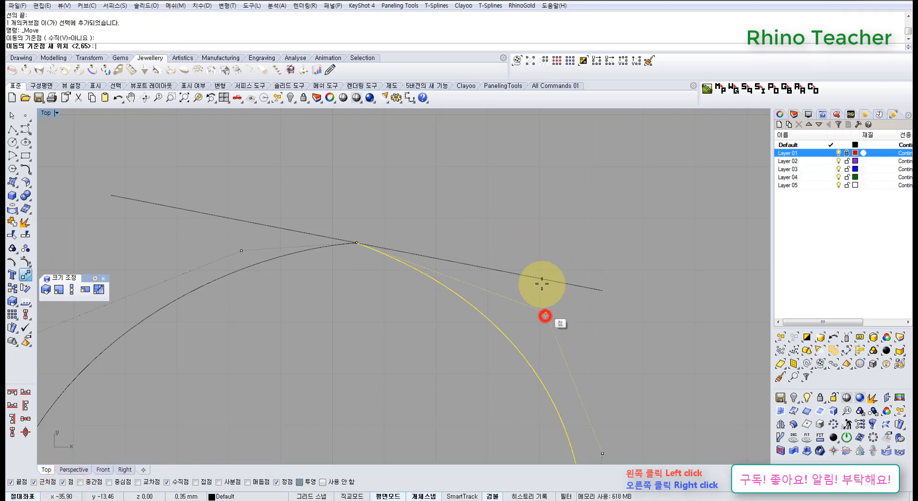
pyautogui.click(538, 277)
# Move the left curve's control point nearest the shared peak up onto the sloping line
pyautogui.click(241, 250)
pyautogui.rightClick(244, 258)
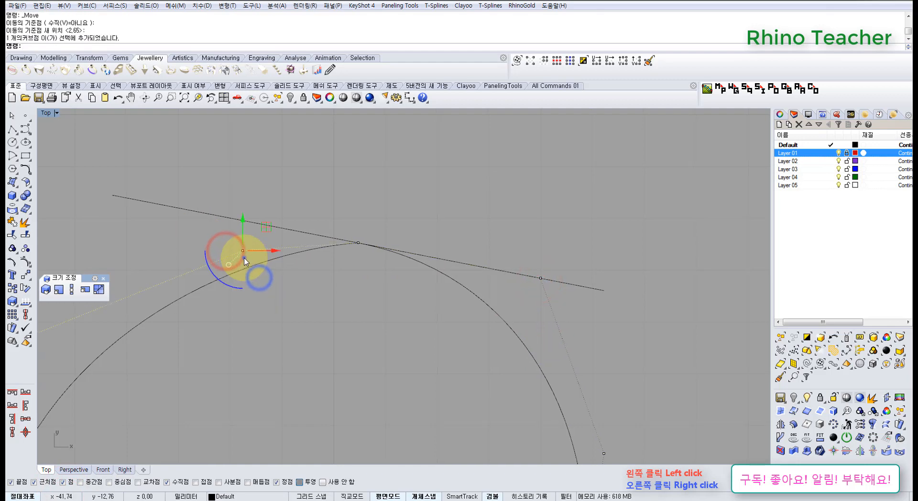
pyautogui.click(244, 255)
pyautogui.click(242, 219)
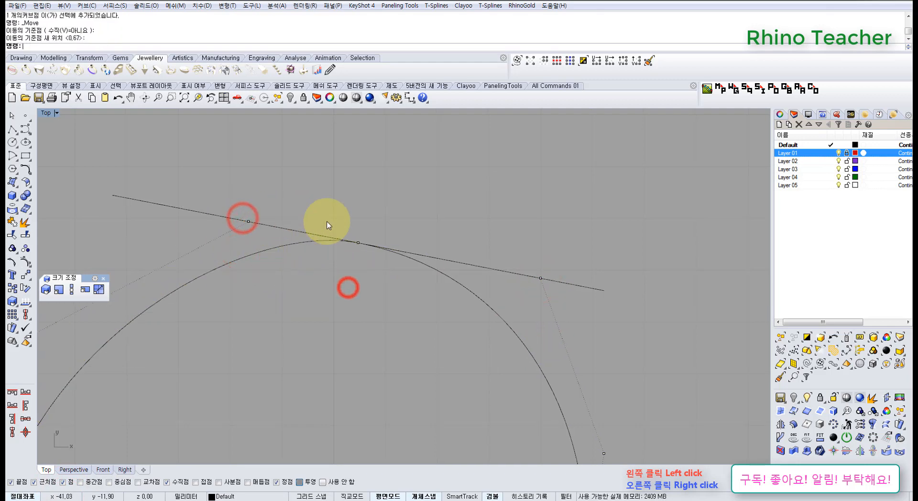
# Hide the control points and examine how the two curves meet along the tangent line
pyautogui.scroll(-6, 454, 340)
pyautogui.moveTo(461, 300); pyautogui.dragTo(380, 293, button='right')
pyautogui.press('Escape')
pyautogui.scroll(6, 396, 300)
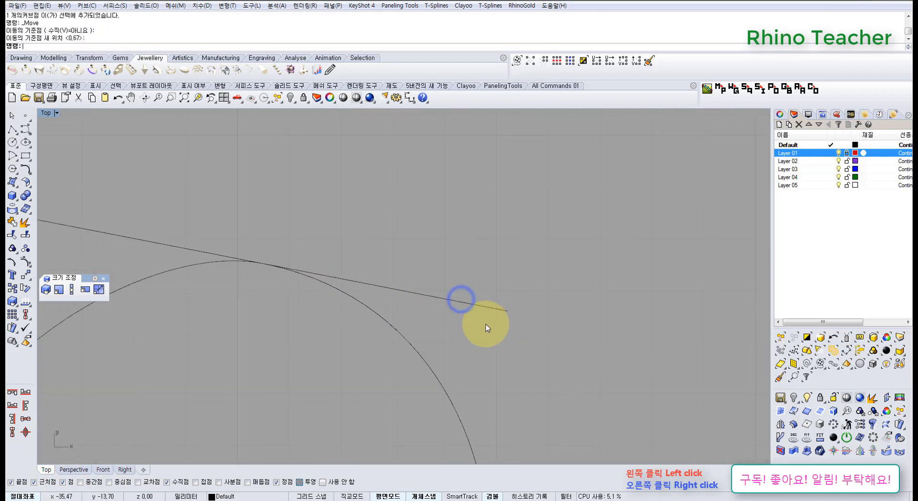
# Delete the sloping guide line and examine how the two sample curves meet at the peak
pyautogui.moveTo(497, 313); pyautogui.dragTo(418, 302)
pyautogui.moveTo(408, 303); pyautogui.dragTo(474, 294, button='right')
pyautogui.press('Delete')
pyautogui.moveTo(464, 242); pyautogui.dragTo(352, 272)
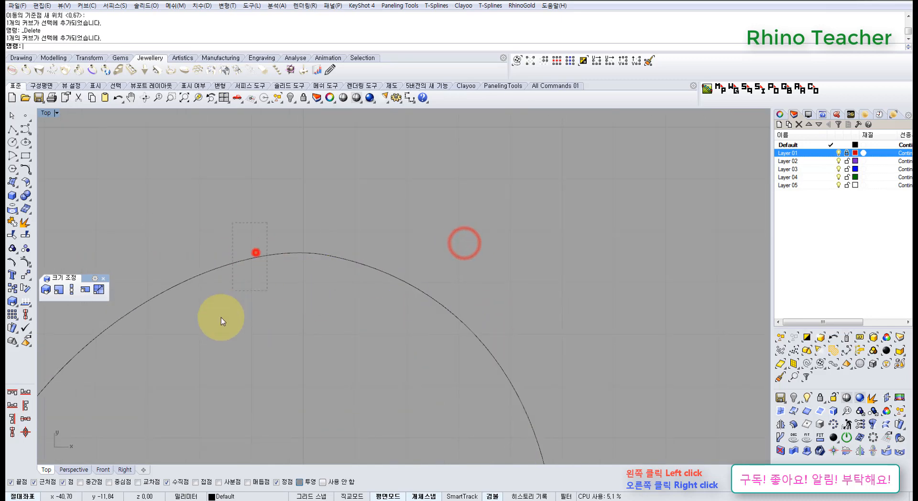
pyautogui.moveTo(221, 318); pyautogui.dragTo(219, 319)
pyautogui.moveTo(325, 301); pyautogui.dragTo(348, 296, button='right')
pyautogui.click(290, 351)
# Undo the guide line's deletion and the control point moves on both sample curves, then hide the control points
pyautogui.scroll(-8, 316, 341)
pyautogui.hotkey('ctrl', 'z')
pyautogui.hotkey('ctrl', 'z')
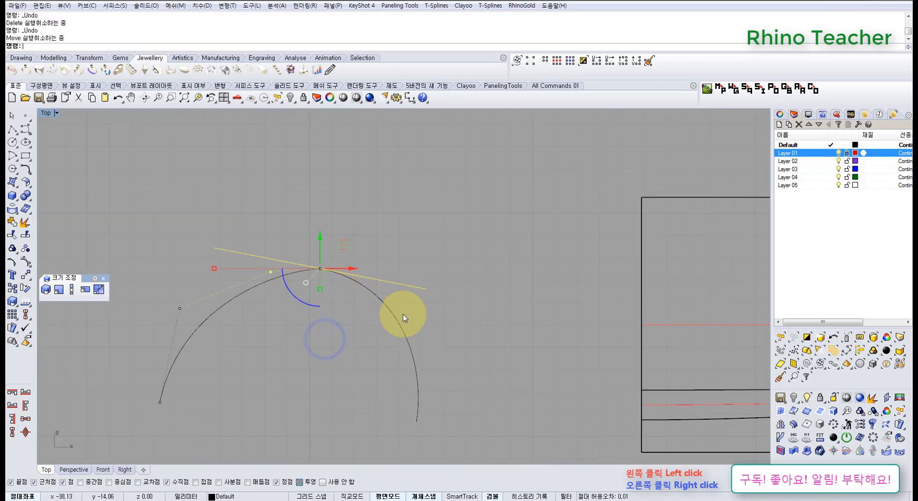
pyautogui.hotkey('ctrl', 'z')
pyautogui.click(465, 305)
pyautogui.press('Escape')
# Delete the sloping guide line above the peak of the sample curves
pyautogui.moveTo(443, 305); pyautogui.dragTo(412, 253)
pyautogui.moveTo(403, 284); pyautogui.dragTo(417, 312, button='right')
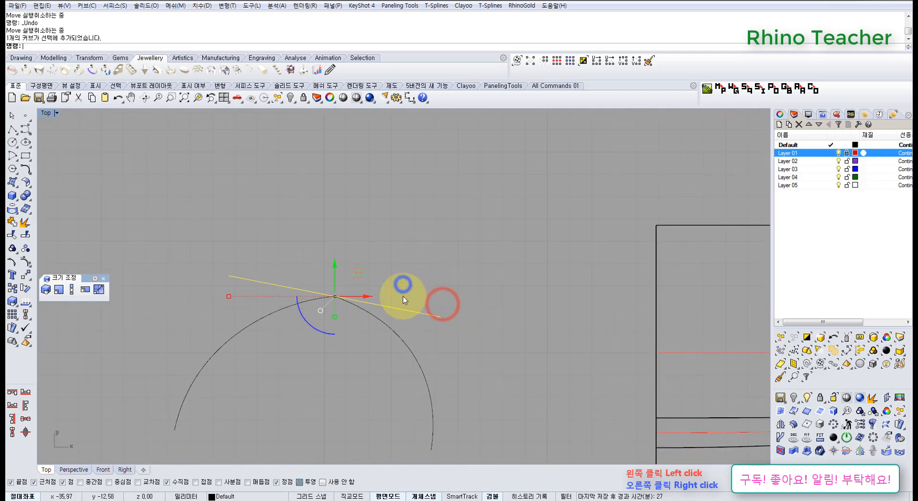
pyautogui.press('Delete')
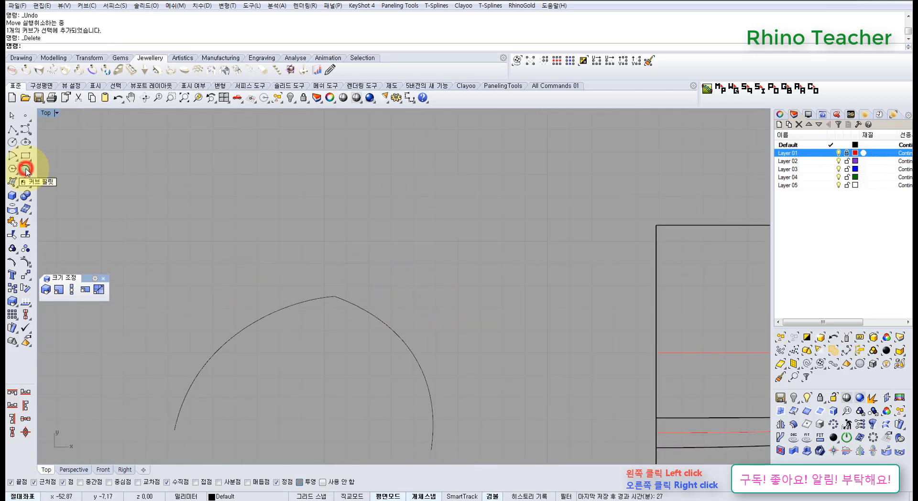
# Match the two sample curves at their shared peak with Tangency continuity, other end kept at Position, and Average curves enabled
pyautogui.click(26, 171)
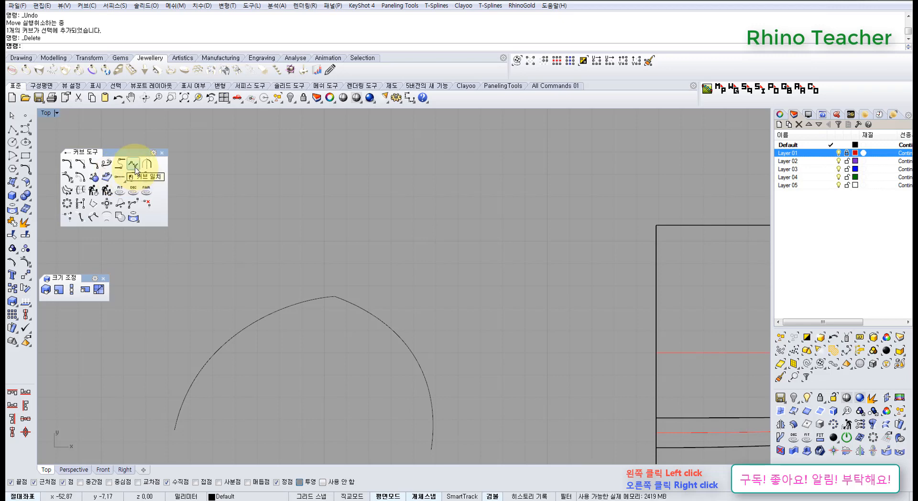
pyautogui.click(321, 301)
pyautogui.click(349, 302)
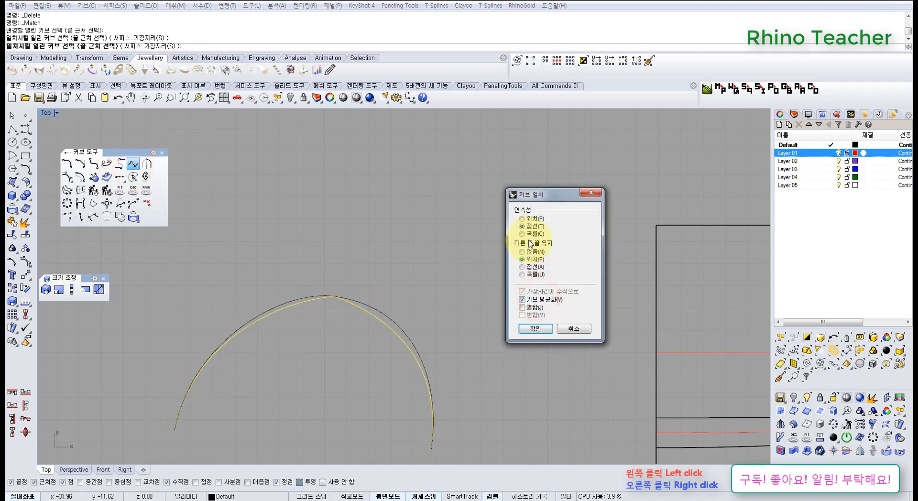
pyautogui.click(536, 329)
# Show the control points of both matched curves and examine the points on either side of the shared end point
pyautogui.moveTo(403, 254); pyautogui.dragTo(283, 338)
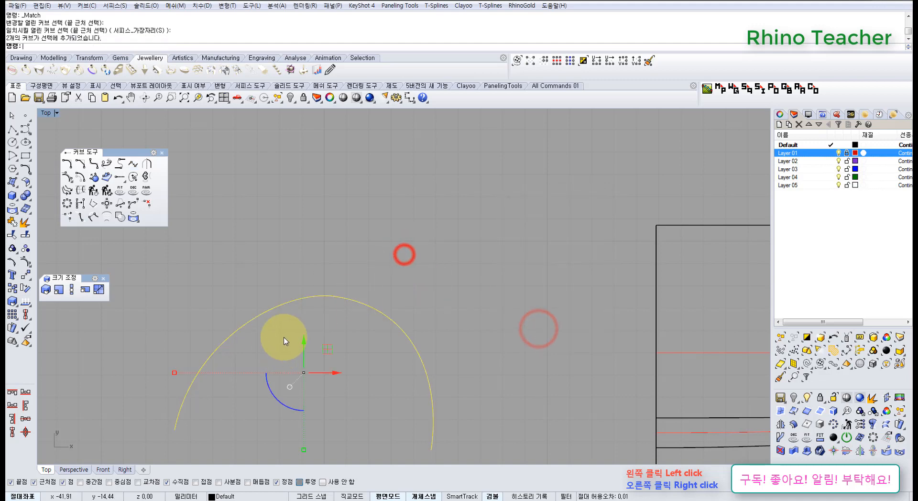
pyautogui.press('F10')
pyautogui.moveTo(234, 244); pyautogui.dragTo(354, 301)
pyautogui.scroll(5, 355, 301)
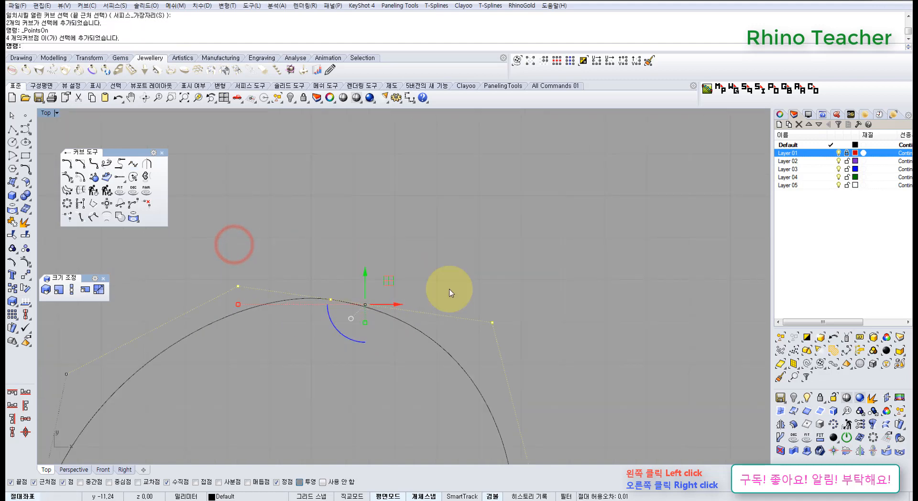
pyautogui.moveTo(232, 276); pyautogui.dragTo(270, 311)
pyautogui.moveTo(459, 268); pyautogui.dragTo(518, 348)
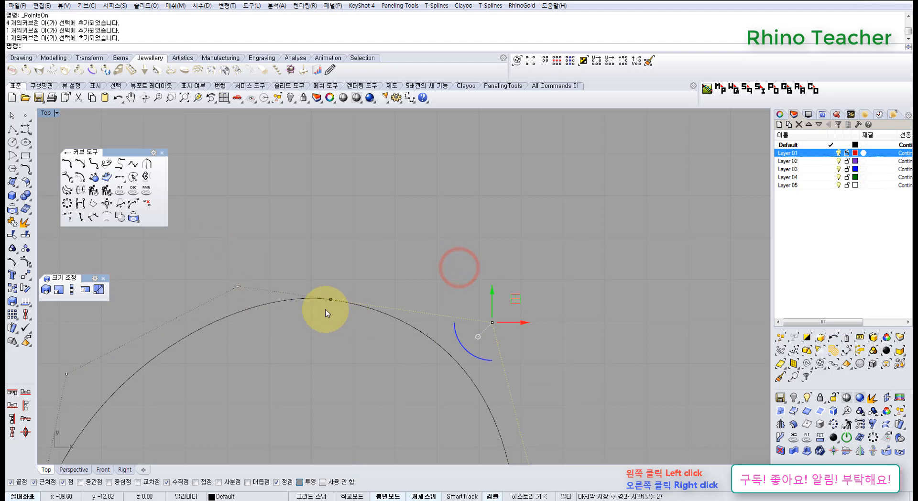
# Draw a straight polyline between the control points on either side of the shared end point to check their alignment
pyautogui.click(22, 155)
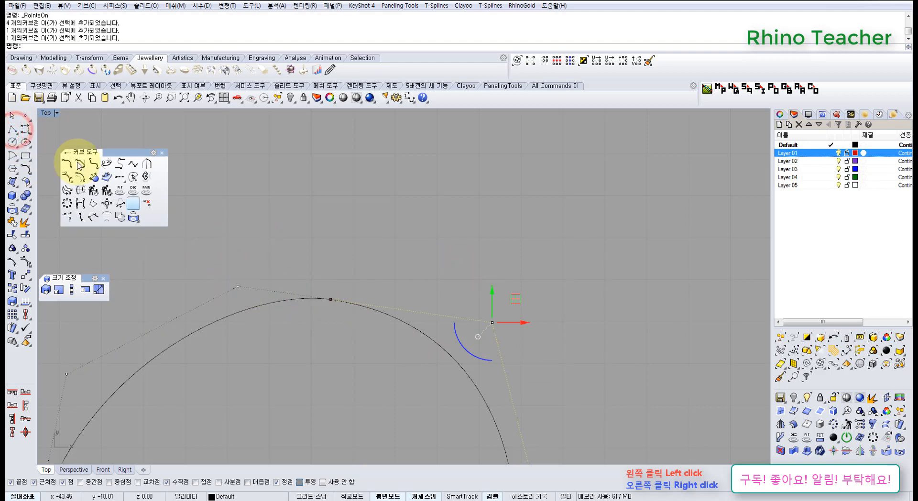
pyautogui.click(13, 129)
pyautogui.click(238, 287)
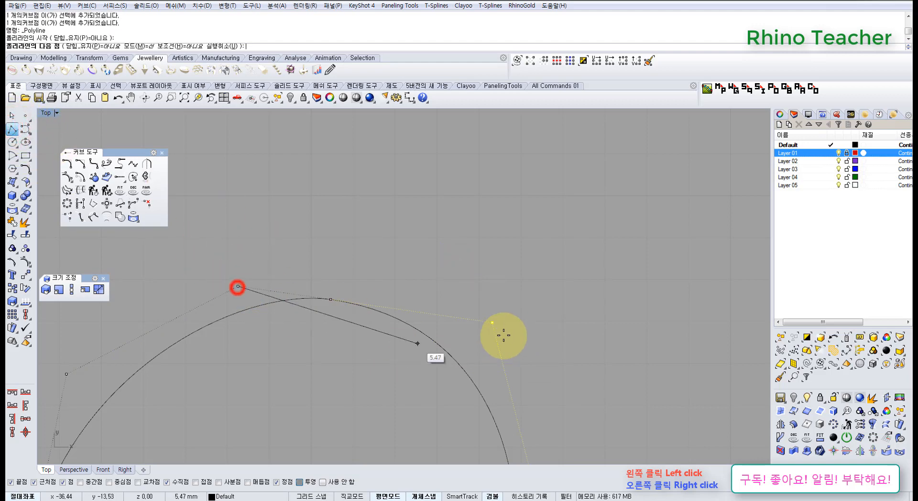
pyautogui.click(492, 323)
pyautogui.rightClick(493, 327)
pyautogui.scroll(-5, 335, 323)
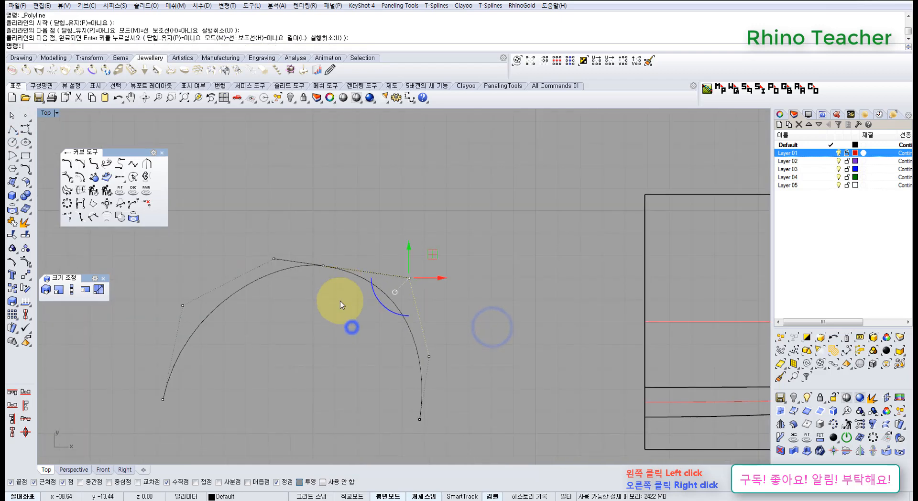
# Delete the alignment check line together with both sample curves
pyautogui.press('Escape')
pyautogui.moveTo(438, 285); pyautogui.dragTo(253, 279)
pyautogui.press('Delete')
pyautogui.press('Delete')
# Select the flat band surface and examine its placement relative to the flat base plate and ring cylinder in Top, Perspective and Front views
pyautogui.moveTo(456, 321); pyautogui.dragTo(38, 86, button='right')
pyautogui.scroll(-6, 461, 304)
pyautogui.scroll(6, 469, 291)
pyautogui.click(464, 265)
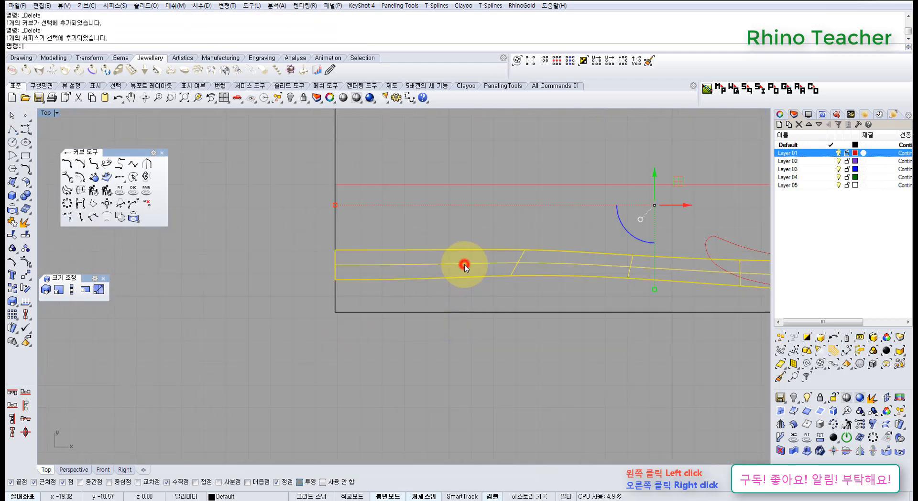
pyautogui.scroll(-4, 531, 270)
pyautogui.moveTo(524, 282); pyautogui.dragTo(378, 315, button='right')
pyautogui.scroll(-5, 378, 315)
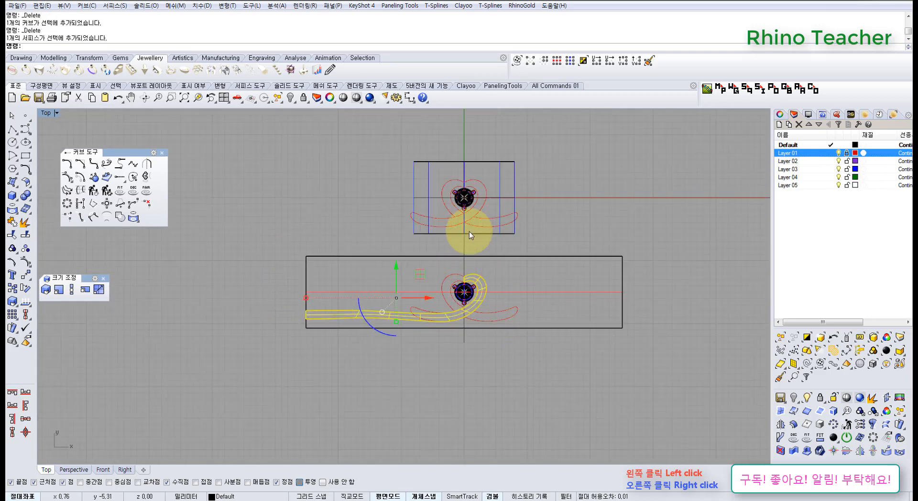
pyautogui.hotkey('ctrl', 'F4')
pyautogui.keyDown('shift'); pyautogui.moveTo(551, 344); pyautogui.dragTo(249, 205, button='right'); pyautogui.keyUp('shift')
pyautogui.moveTo(517, 319); pyautogui.dragTo(372, 177, button='right')
pyautogui.moveTo(588, 386); pyautogui.dragTo(529, 379, button='right')
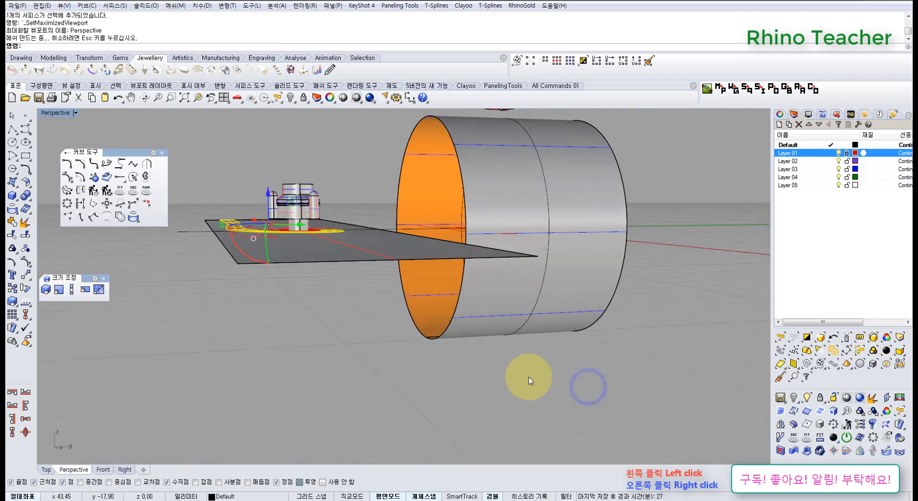
pyautogui.hotkey('ctrl', 'F1')
pyautogui.scroll(-4, 410, 361)
pyautogui.scroll(10, 438, 342)
pyautogui.moveTo(448, 303); pyautogui.dragTo(418, 328, button='right')
pyautogui.scroll(-6, 382, 315)
pyautogui.scroll(5, 337, 368)
pyautogui.scroll(-4, 391, 341)
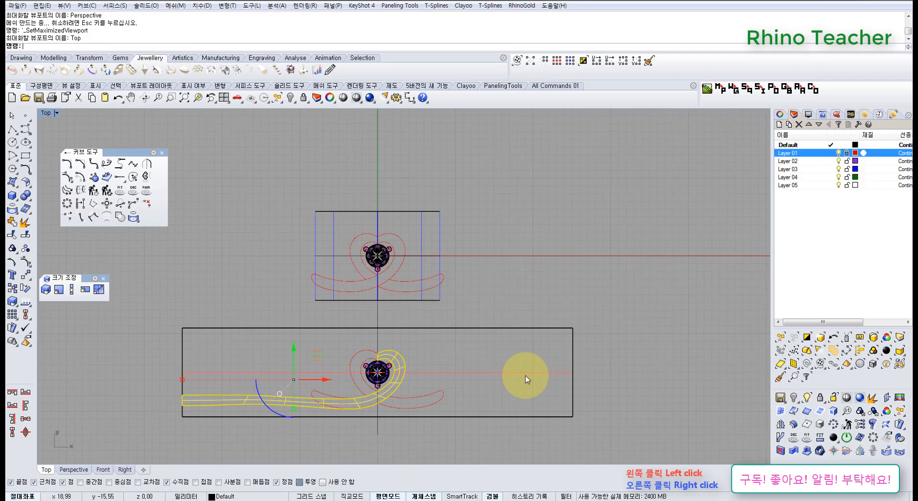
pyautogui.hotkey('ctrl', 'F4')
pyautogui.moveTo(510, 342); pyautogui.dragTo(375, 291, button='right')
pyautogui.hotkey('ctrl', 'F2')
pyautogui.moveTo(341, 335); pyautogui.dragTo(382, 339, button='right')
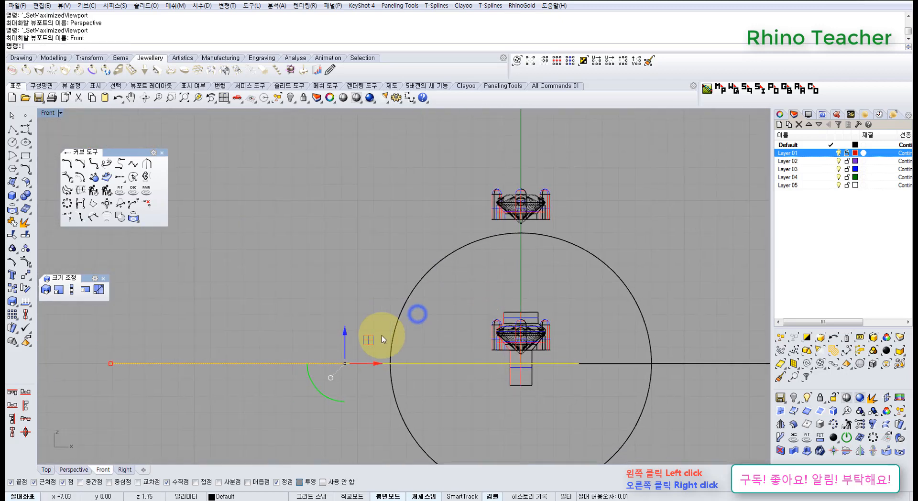
# Flow the flat band surface from the rectangular base surface onto the ring cylinder with history recording on
pyautogui.hotkey('ctrl', 'F4')
pyautogui.moveTo(547, 318); pyautogui.dragTo(192, 287, button='right')
pyautogui.middleClick(142, 306)
pyautogui.click(194, 299)
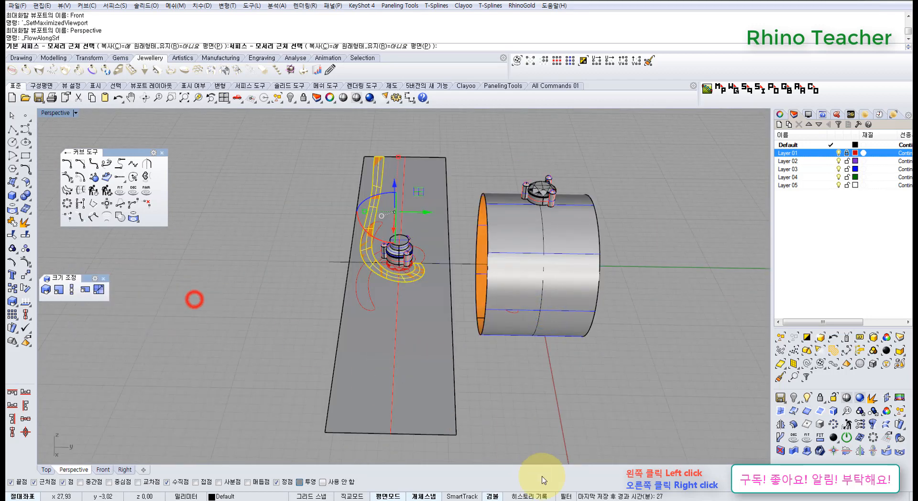
pyautogui.click(437, 421)
pyautogui.moveTo(508, 356); pyautogui.dragTo(293, 307, button='right')
pyautogui.click(535, 368)
# Raise the flat band surface vertically above the base surface in the Front view so its flowed copy updates
pyautogui.hotkey('ctrl', 'F2')
pyautogui.scroll(-5, 297, 321)
pyautogui.moveTo(292, 337); pyautogui.dragTo(365, 365, button='right')
pyautogui.scroll(5, 385, 355)
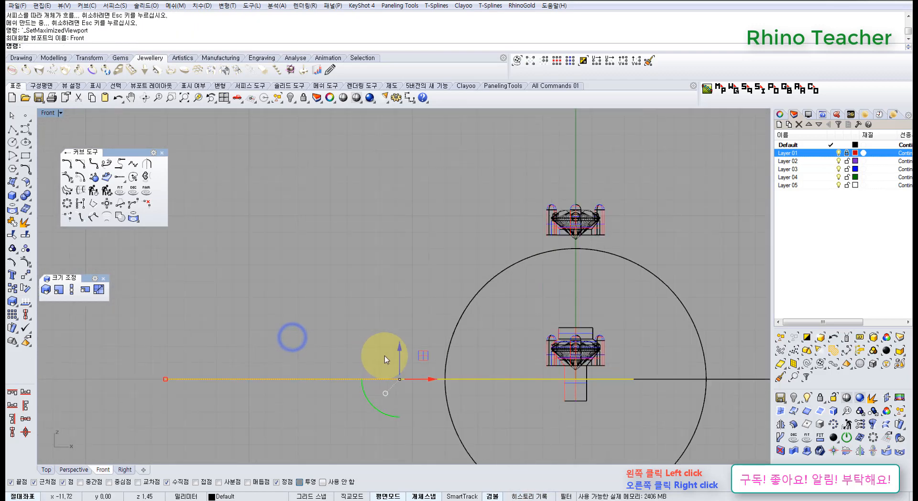
pyautogui.moveTo(400, 354); pyautogui.dragTo(400, 329)
# Examine in the Top view how the flowed band surface follows the red heart outline around the stone
pyautogui.moveTo(552, 312); pyautogui.dragTo(487, 332, button='right')
pyautogui.hotkey('ctrl', 'F1')
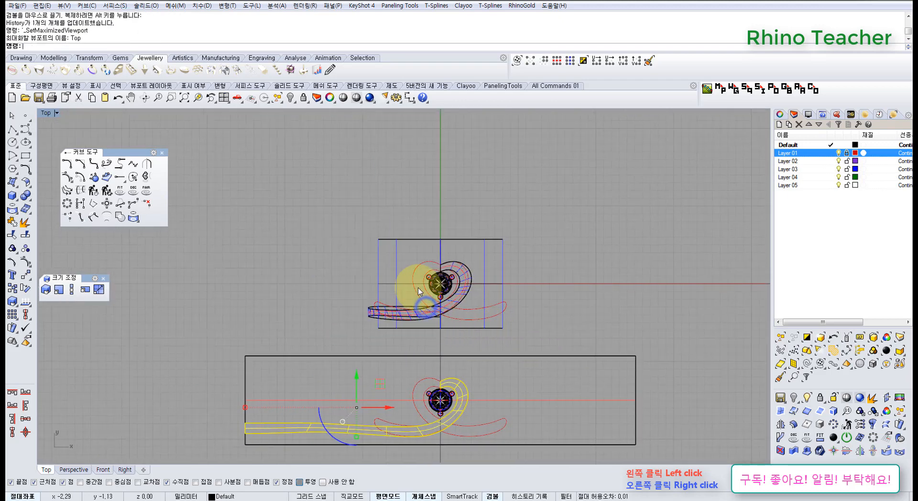
pyautogui.scroll(6, 418, 288)
pyautogui.moveTo(569, 267); pyautogui.dragTo(507, 284, button='right')
pyautogui.scroll(8, 475, 259)
pyautogui.scroll(-18, 466, 285)
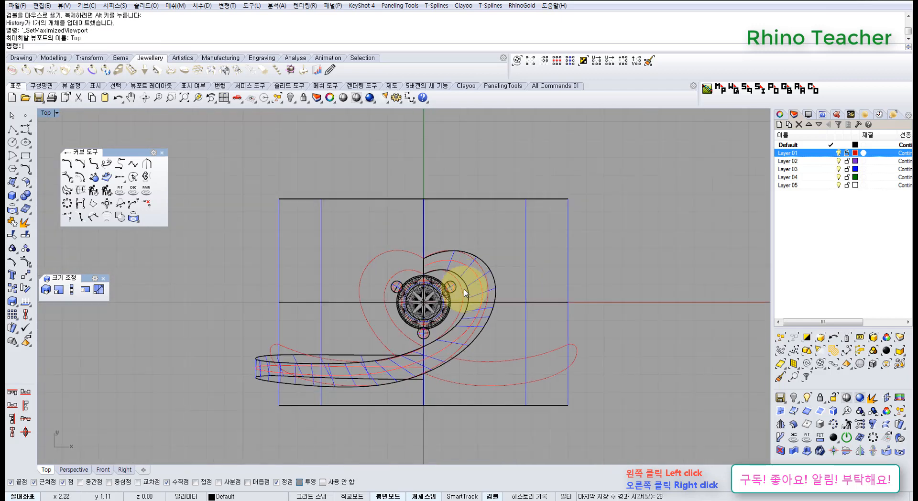
pyautogui.moveTo(476, 380); pyautogui.dragTo(440, 324, button='right')
pyautogui.scroll(10, 437, 345)
pyautogui.scroll(5, 429, 285)
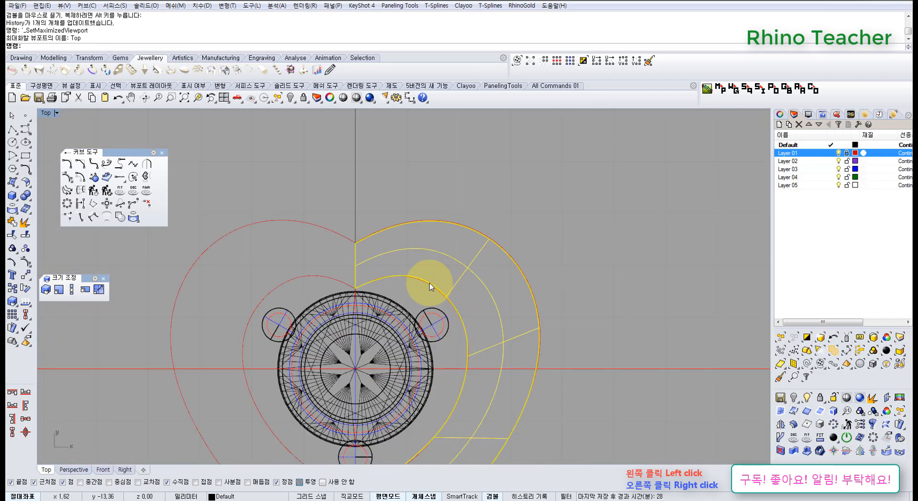
pyautogui.scroll(-8, 460, 362)
pyautogui.moveTo(471, 291); pyautogui.dragTo(433, 377, button='right')
pyautogui.moveTo(465, 215); pyautogui.dragTo(440, 373, button='right')
pyautogui.scroll(6, 400, 239)
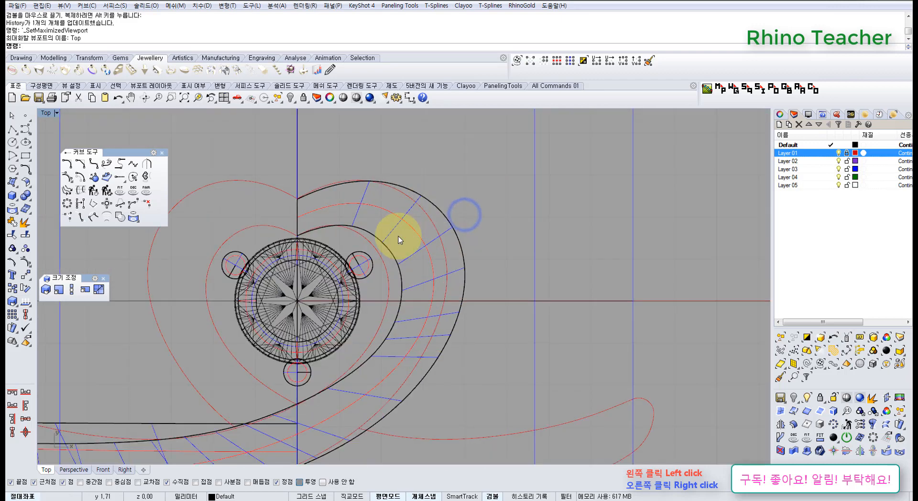
pyautogui.click(429, 245)
pyautogui.scroll(-3, 424, 292)
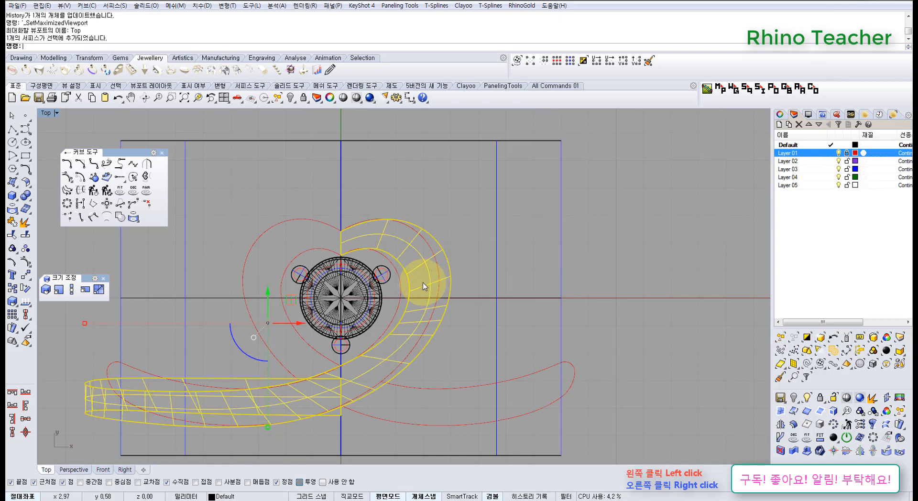
# Draw a slanted line in the Front view from the origin (0) outward past the right end of the flowed band
pyautogui.hotkey('ctrl', 'F2')
pyautogui.moveTo(589, 298); pyautogui.dragTo(531, 291, button='right')
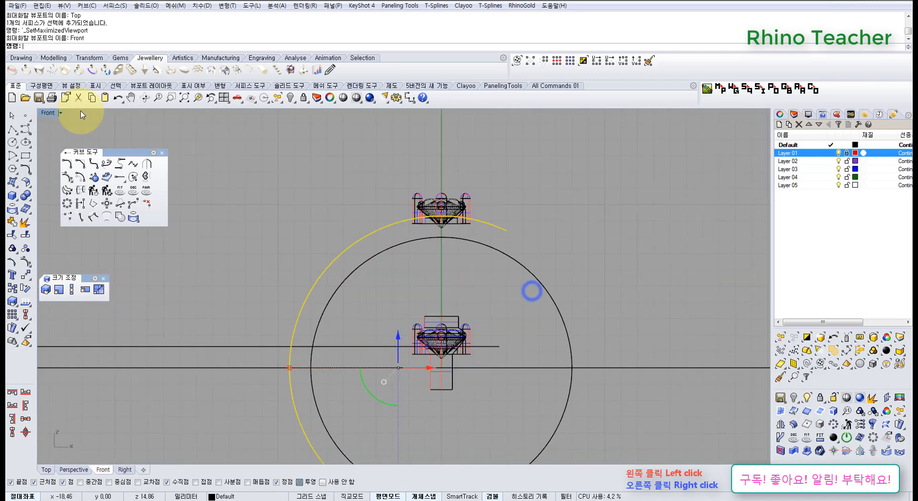
pyautogui.click(15, 129)
pyautogui.write('0')
pyautogui.press('Return')
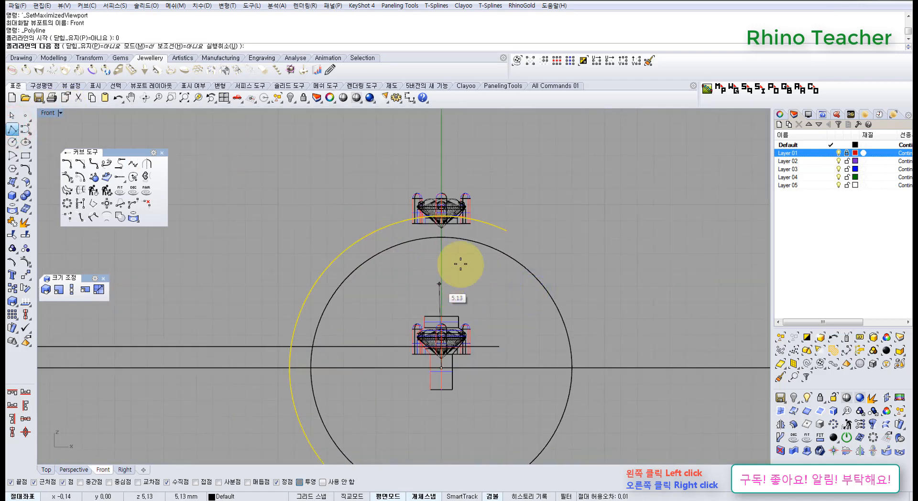
pyautogui.click(529, 184)
pyautogui.rightClick(528, 185)
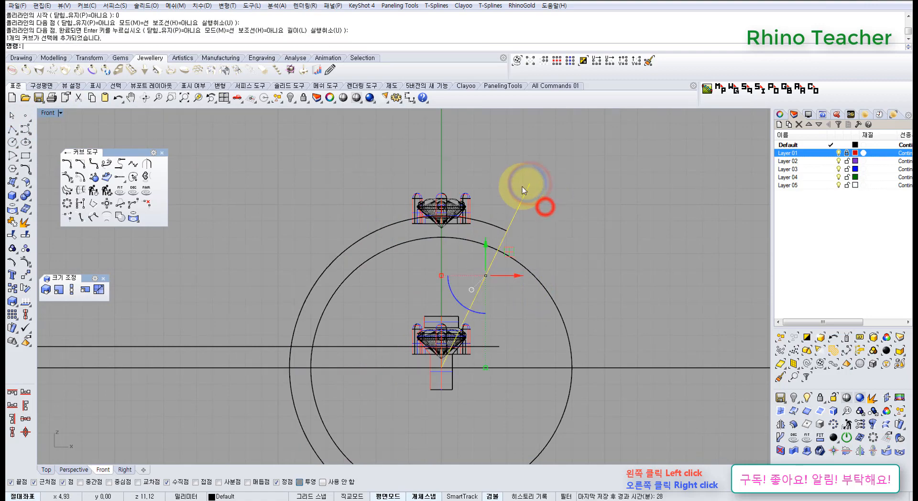
# Select the slanted line, inspect it against the ring cylinder in the Perspective view, and delete it
pyautogui.hotkey('ctrl', 'F4')
pyautogui.moveTo(588, 230); pyautogui.dragTo(456, 286, button='right')
pyautogui.keyDown('shift'); pyautogui.moveTo(587, 308); pyautogui.dragTo(416, 352, button='right'); pyautogui.keyUp('shift')
pyautogui.moveTo(416, 351); pyautogui.dragTo(527, 290, button='right')
pyautogui.press('Delete')
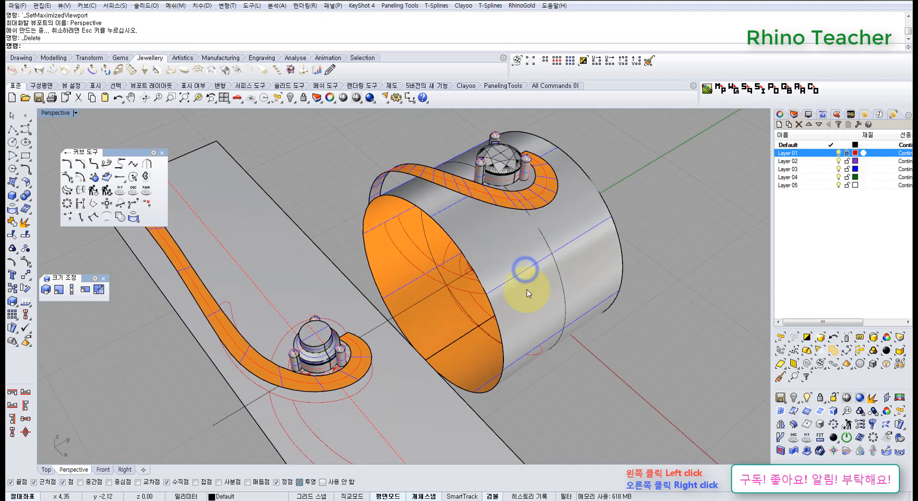
# Draw a line in the Front view from the right end of the flowed band's arc to the origin (0)
pyautogui.scroll(3, 548, 265)
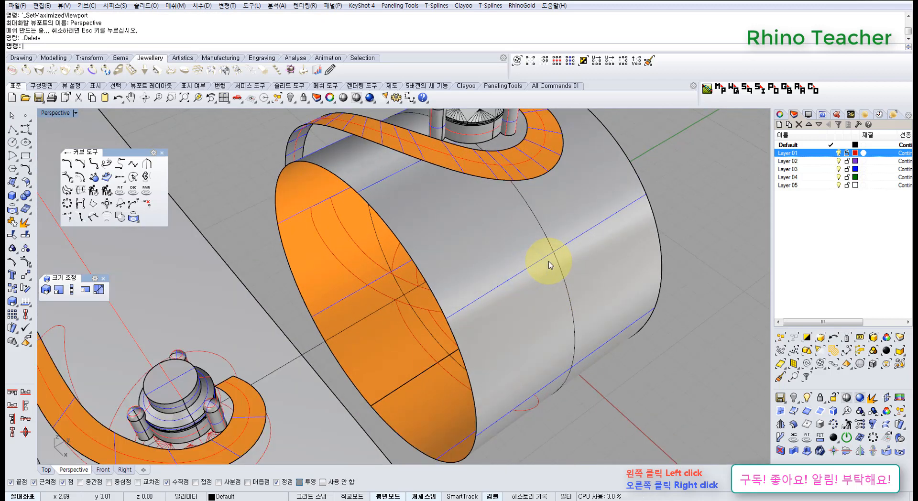
pyautogui.hotkey('ctrl', 'F2')
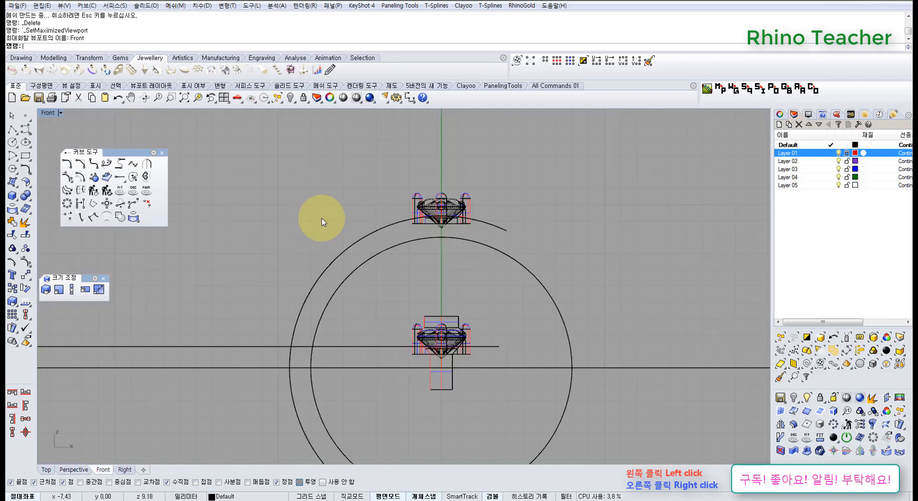
pyautogui.click(12, 129)
pyautogui.scroll(2, 503, 227)
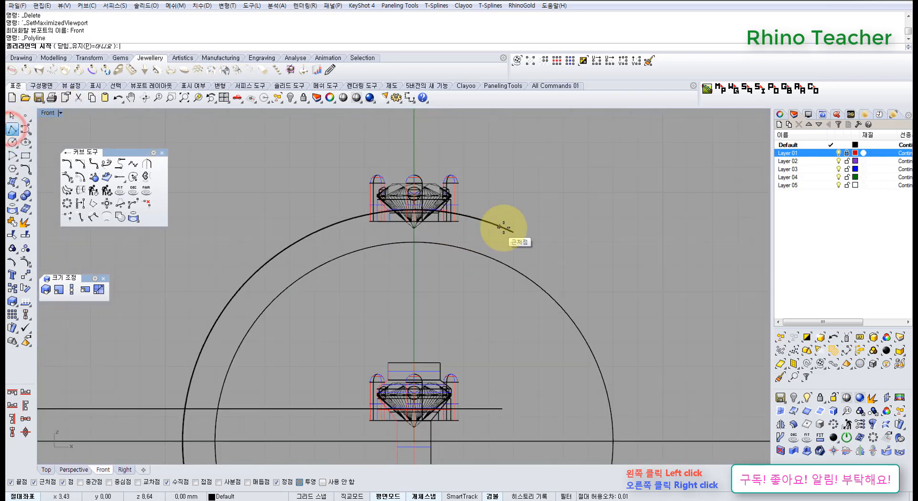
pyautogui.click(514, 233)
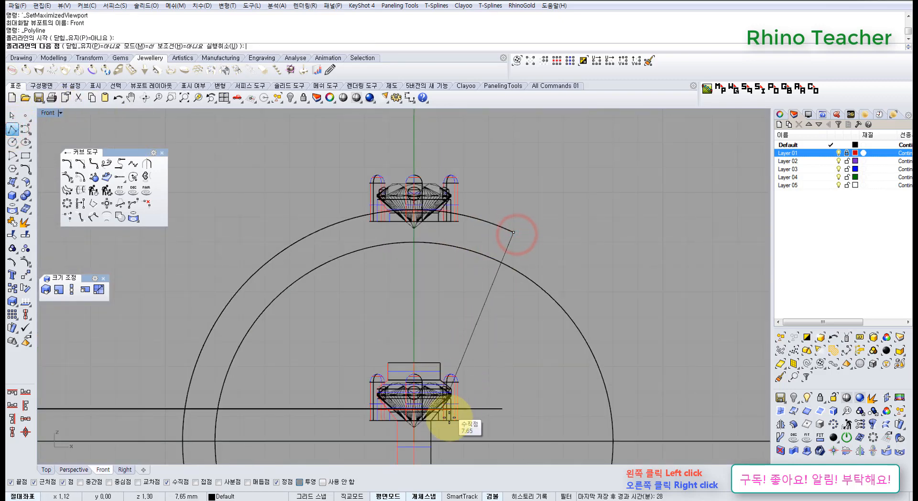
pyautogui.rightClick(521, 302)
pyautogui.scroll(4, 539, 233)
pyautogui.scroll(3, 451, 270)
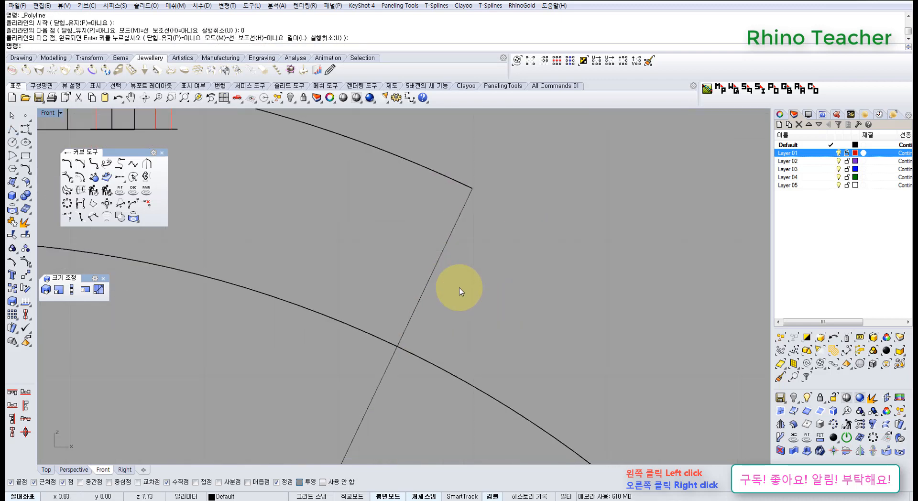
# Select the slanted line and inspect in the Perspective view where it crosses the ring cylinder
pyautogui.click(455, 288)
pyautogui.hotkey('ctrl', 'F4')
pyautogui.moveTo(580, 243)
pyautogui.mouseDown(button='right')
pyautogui.moveTo(490, 232)
pyautogui.moveTo(580, 235)
pyautogui.mouseUp(button='right')
pyautogui.scroll(5, 537, 185)
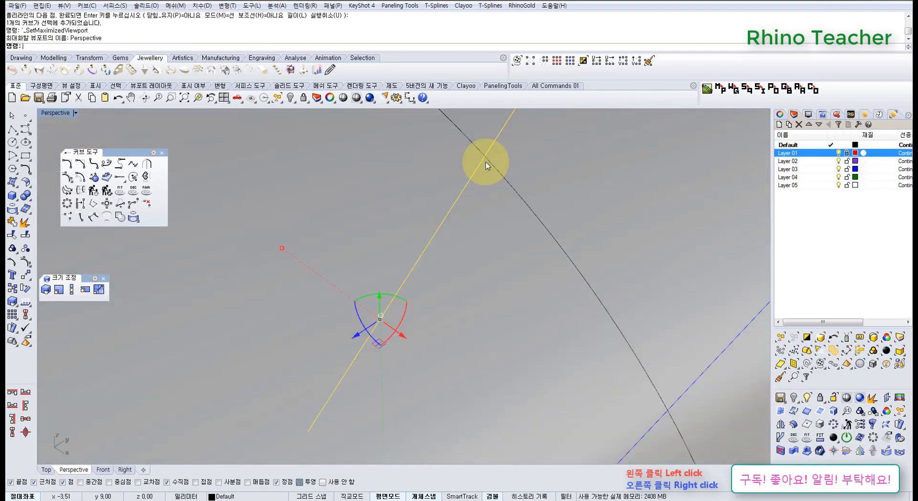
pyautogui.click(542, 168)
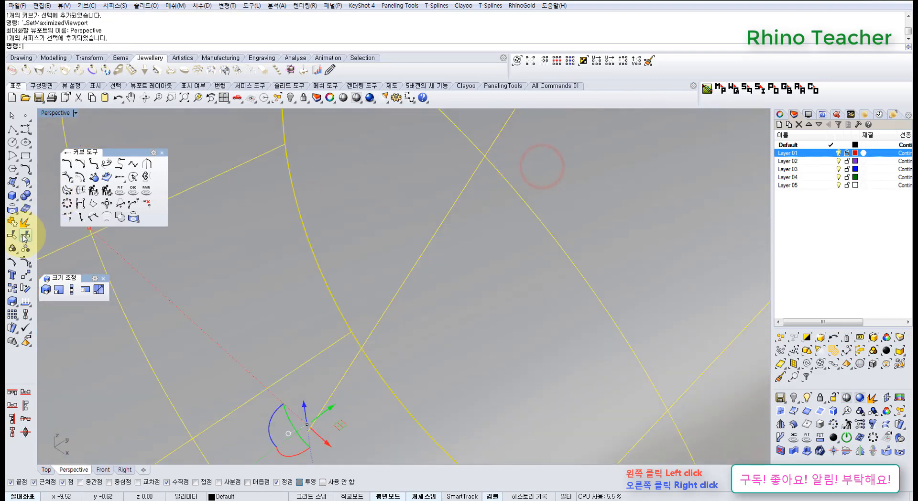
pyautogui.click(13, 209)
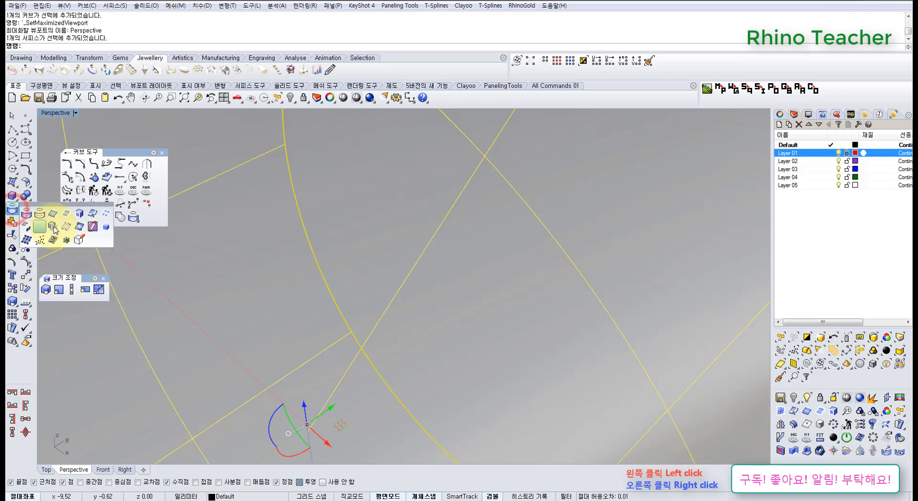
pyautogui.click(93, 214)
pyautogui.scroll(-5, 528, 247)
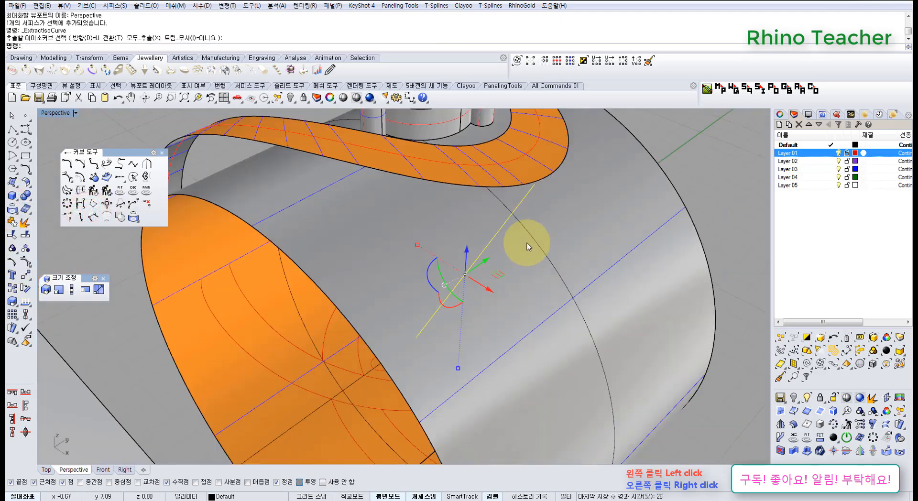
# Intersect the slanted line with the ring cylinder surface to place a point where they cross
pyautogui.click(526, 195)
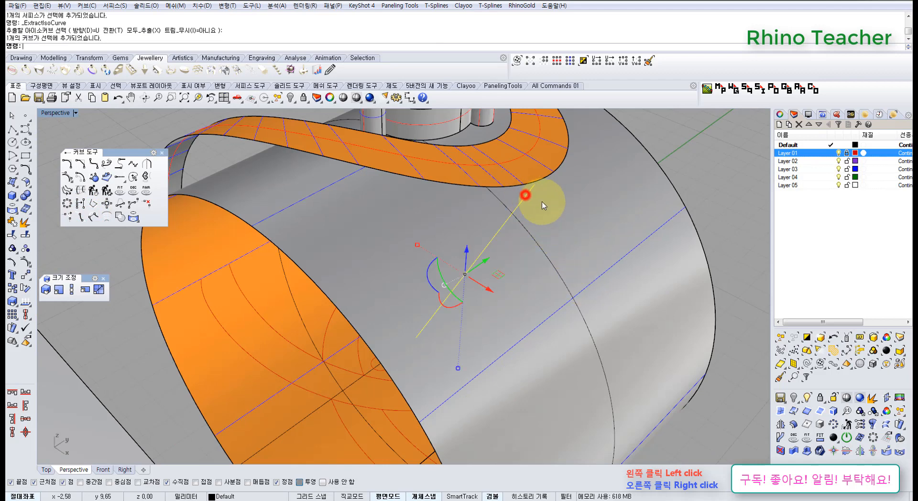
pyautogui.click(581, 202)
pyautogui.click(11, 211)
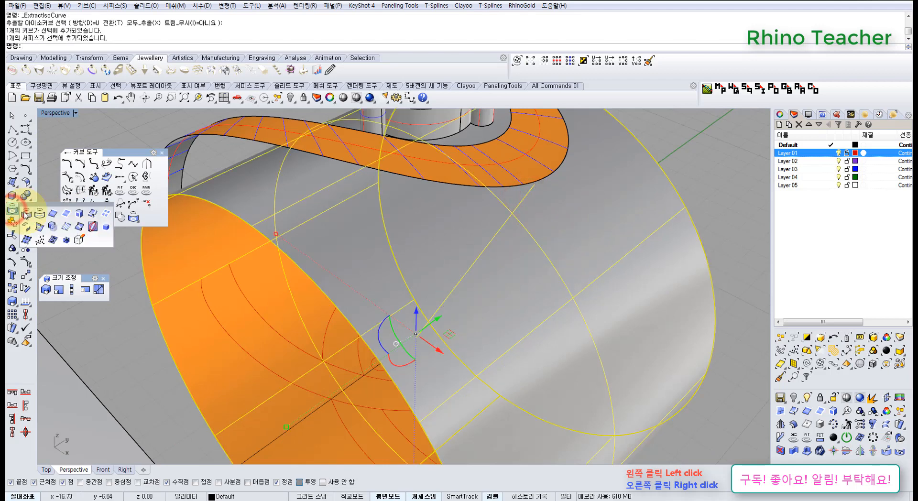
pyautogui.click(40, 226)
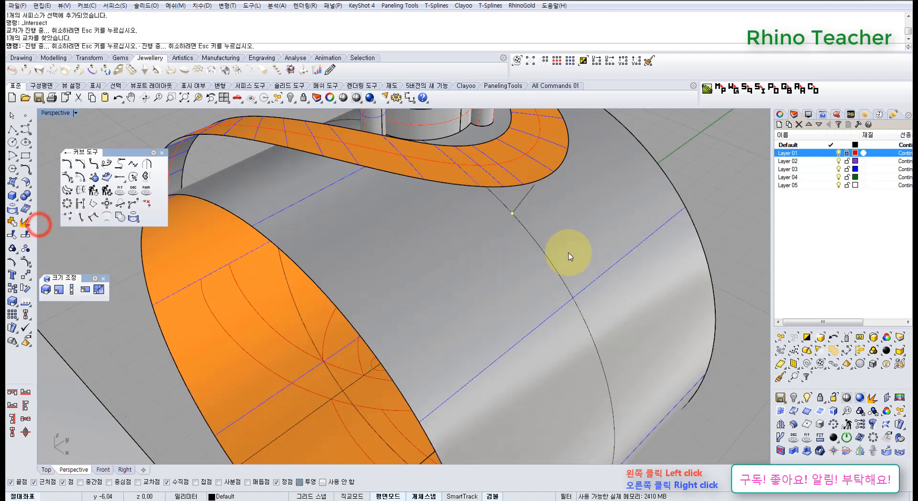
# Examine in the Top view where the intersection point lies relative to the flowed band, the red heart outline and the flat band
pyautogui.scroll(6, 516, 229)
pyautogui.click(508, 222)
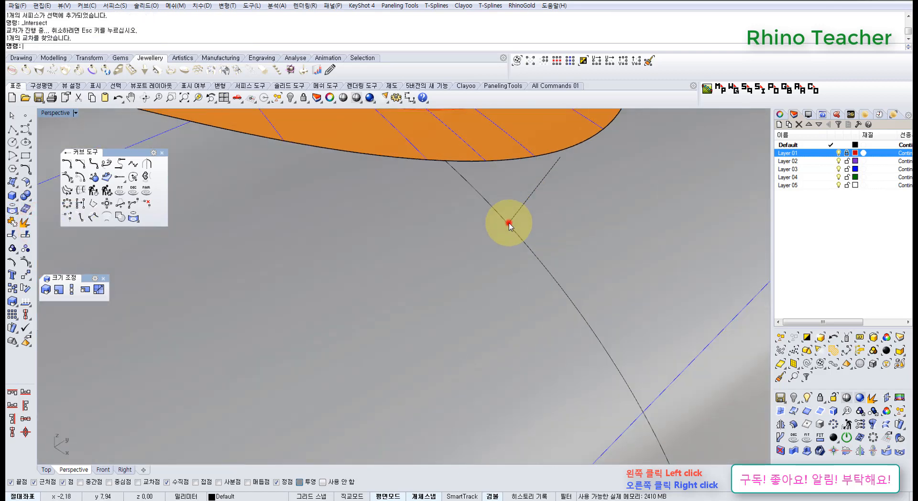
pyautogui.click(534, 247)
pyautogui.hotkey('ctrl', 'F1')
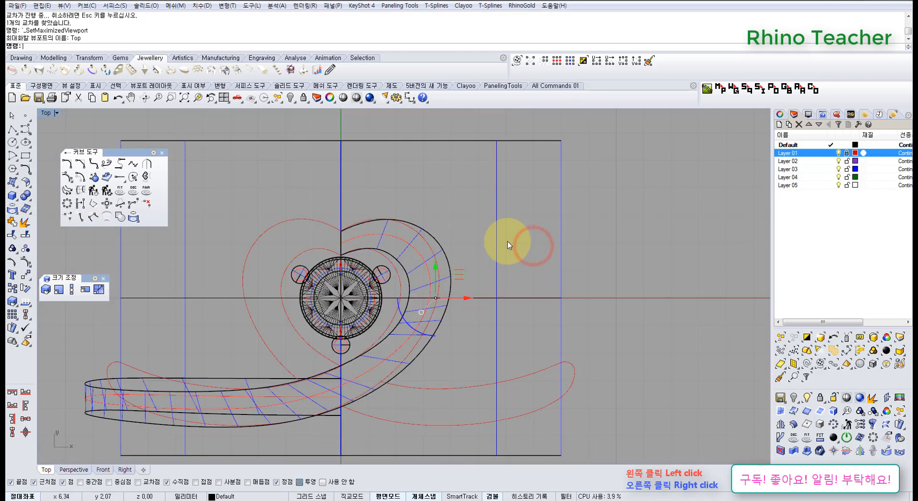
pyautogui.scroll(5, 425, 325)
pyautogui.scroll(2, 419, 352)
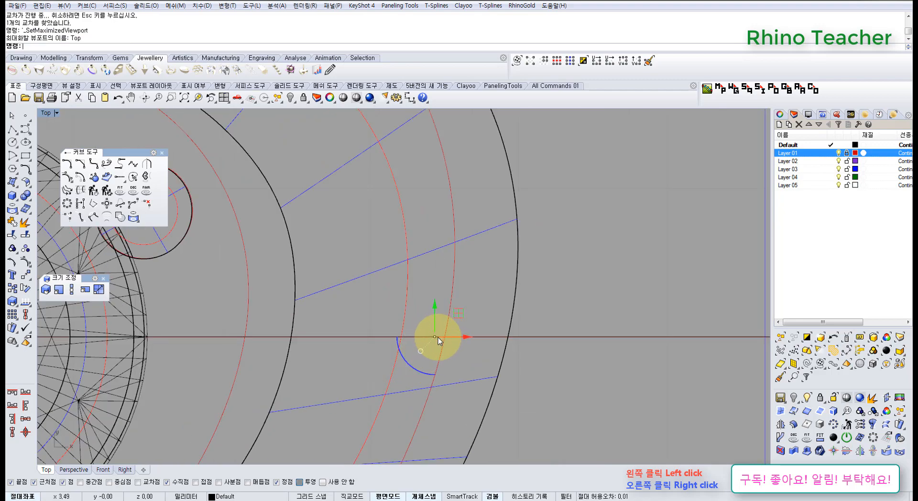
pyautogui.scroll(-12, 449, 326)
pyautogui.moveTo(463, 375); pyautogui.dragTo(451, 191, button='right')
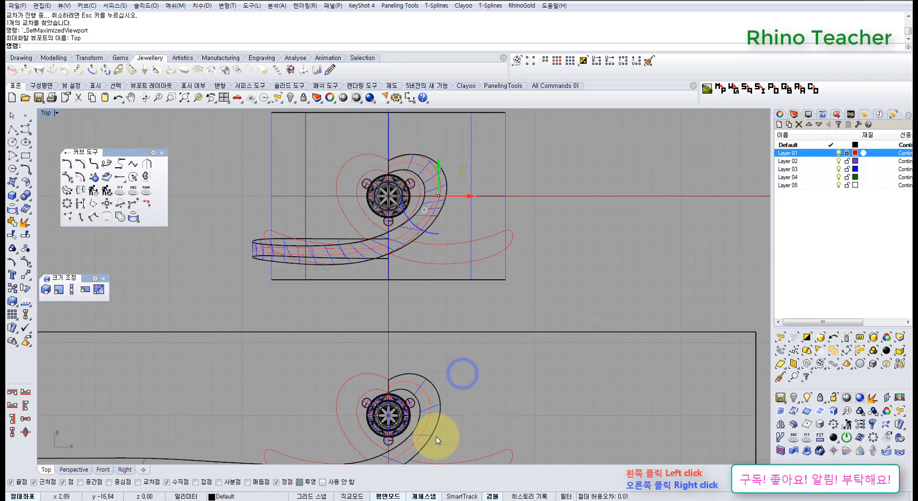
pyautogui.scroll(6, 441, 436)
pyautogui.scroll(-3, 459, 376)
pyautogui.scroll(6, 410, 221)
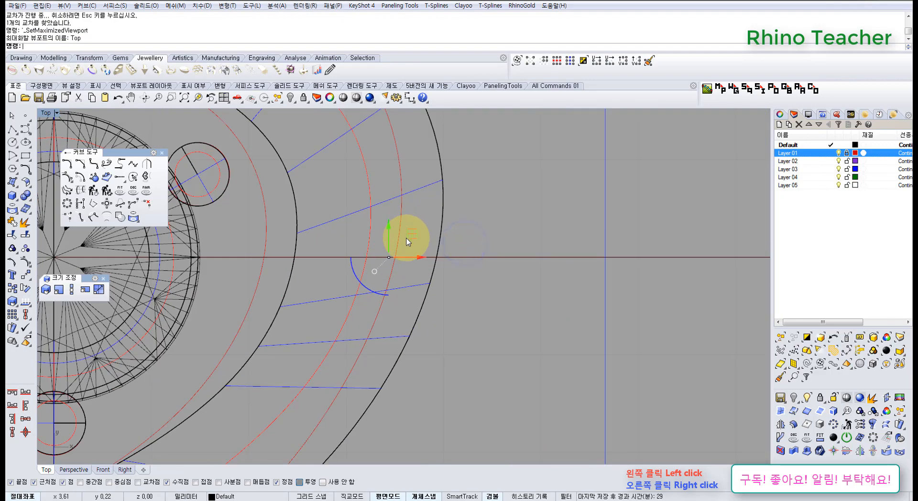
# Delete the intersection point in the Top view and the slanted construction line in the Perspective view
pyautogui.scroll(2, 399, 258)
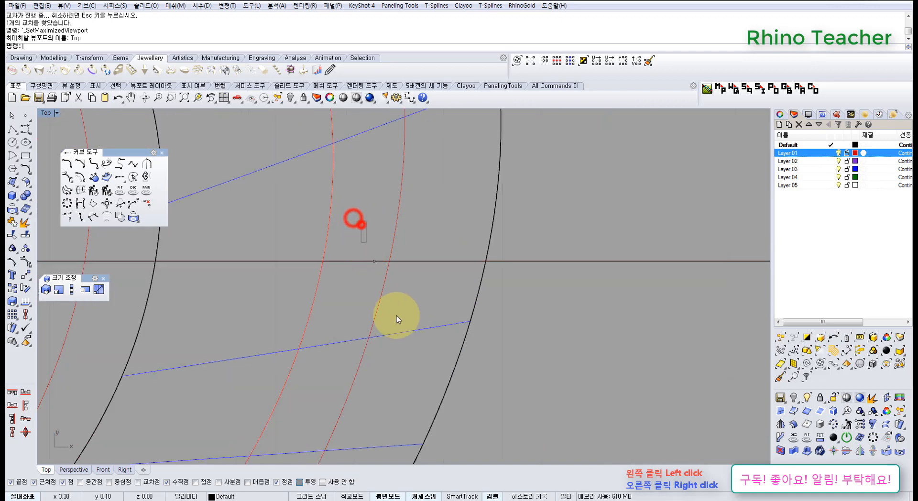
pyautogui.scroll(-3, 397, 311)
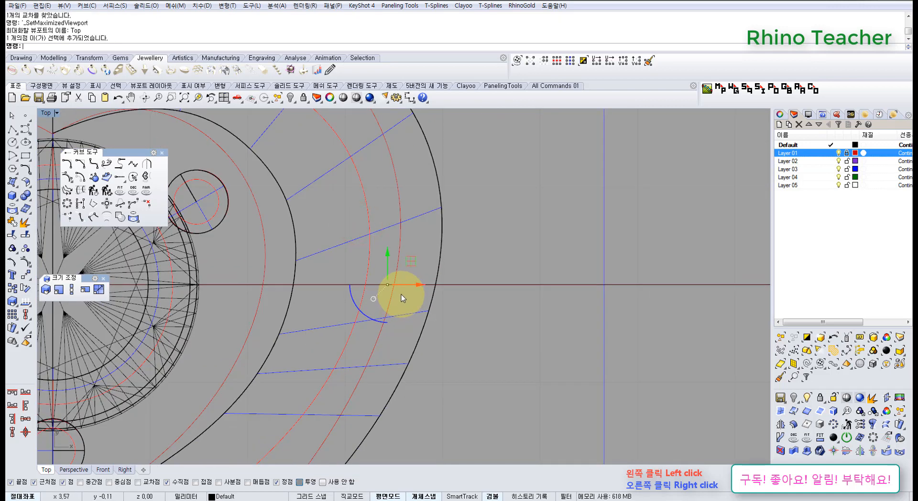
pyautogui.press('Delete')
pyautogui.hotkey('ctrl', 'F4')
pyautogui.scroll(4, 420, 310)
pyautogui.moveTo(420, 310); pyautogui.dragTo(482, 258, button='right')
pyautogui.scroll(6, 442, 294)
pyautogui.moveTo(492, 283); pyautogui.dragTo(462, 272)
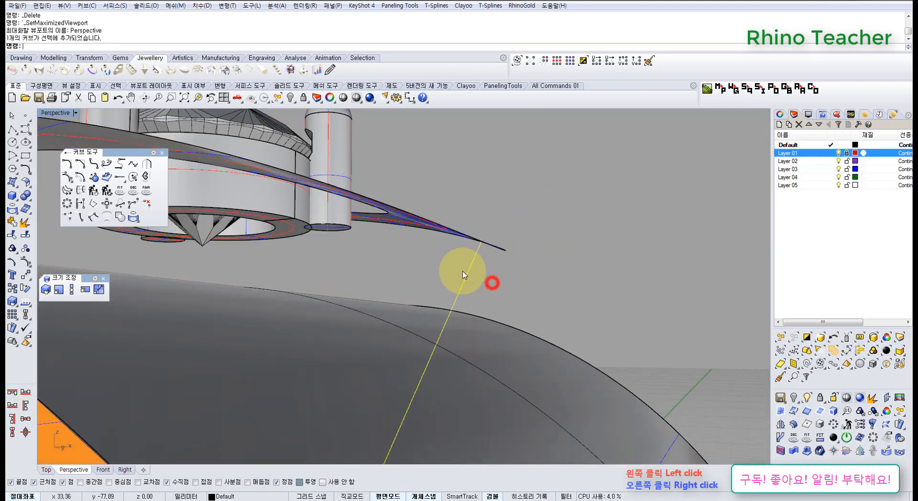
pyautogui.moveTo(497, 276); pyautogui.dragTo(433, 309, button='right')
pyautogui.press('Delete')
# Select the flowed band and inspect its shape around the stone in the Perspective and Top views
pyautogui.click(422, 276)
pyautogui.scroll(-5, 416, 281)
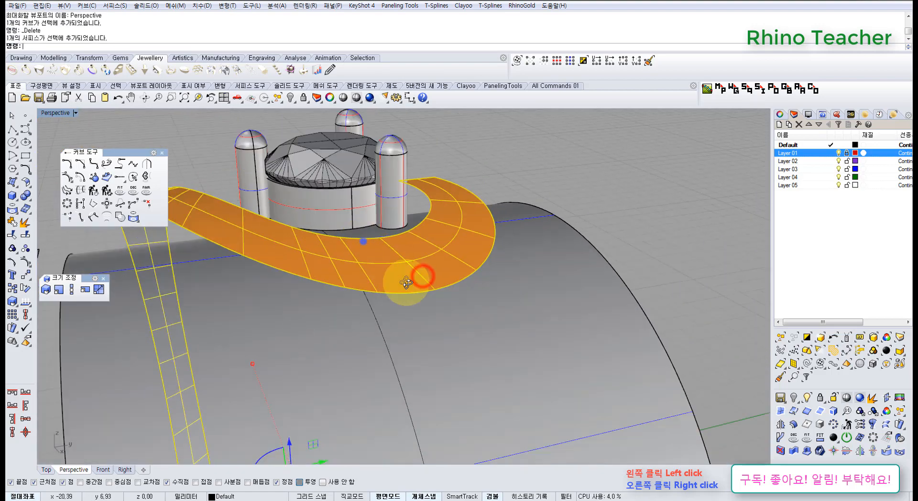
pyautogui.moveTo(363, 242); pyautogui.dragTo(467, 327, button='right')
pyautogui.scroll(-5, 468, 318)
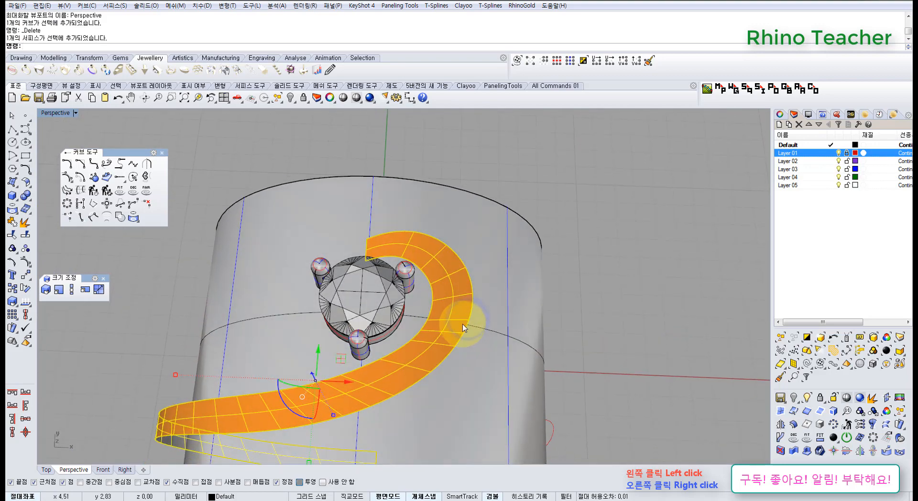
pyautogui.hotkey('ctrl', 'F1')
pyautogui.scroll(-4, 432, 329)
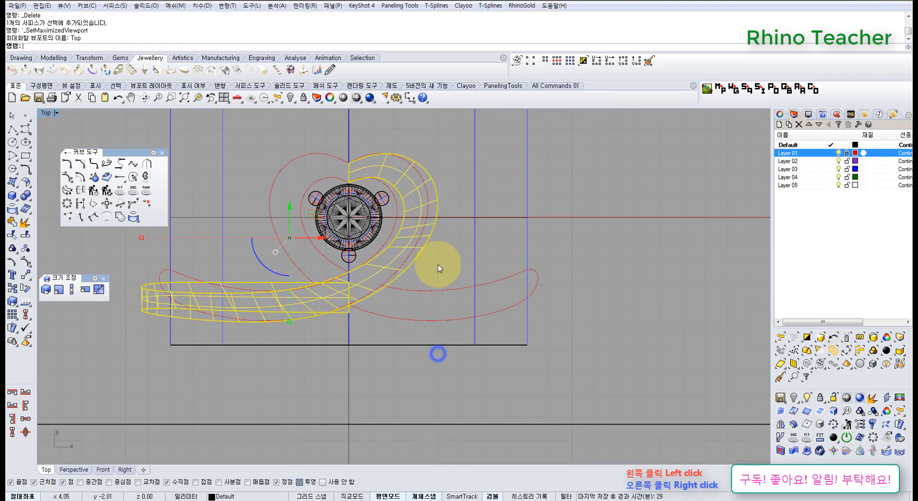
pyautogui.scroll(3, 434, 342)
# Turn on the control points of the flat band surface in the Top view
pyautogui.click(441, 340)
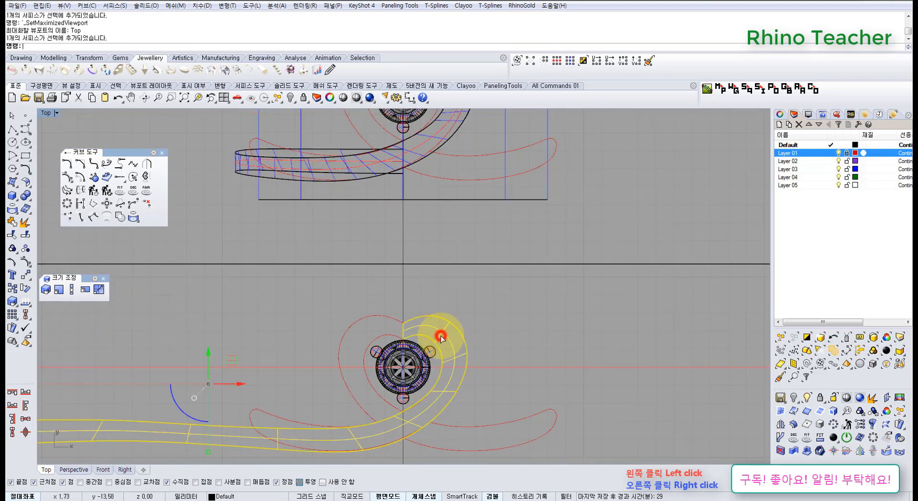
pyautogui.press('F10')
pyautogui.moveTo(412, 337); pyautogui.dragTo(484, 328, button='right')
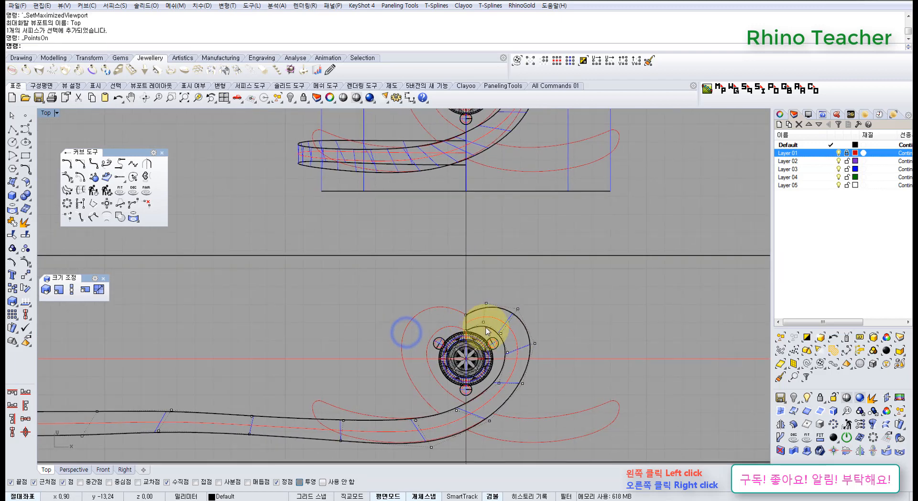
pyautogui.scroll(-4, 488, 332)
pyautogui.scroll(5, 529, 334)
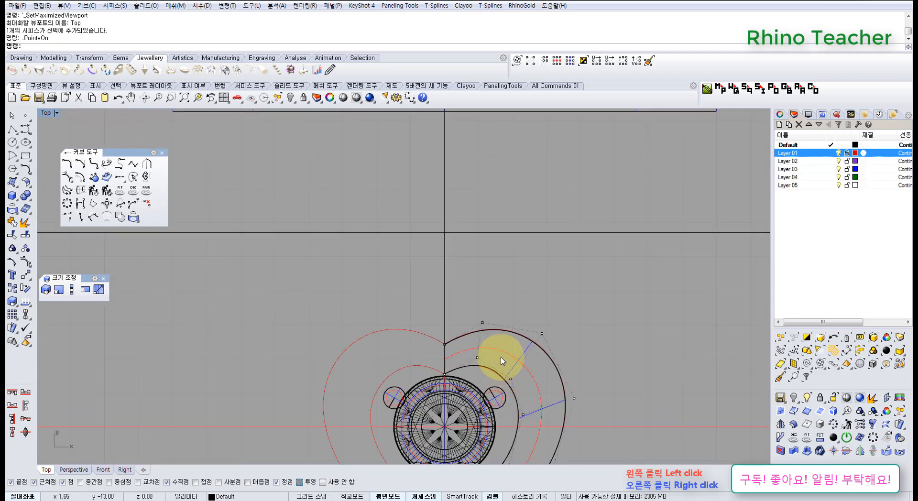
# Shift the flat band's inner-edge control point at the heart's upper right lobe slightly toward the stone and check the flowed band
pyautogui.click(506, 376)
pyautogui.scroll(-2, 518, 390)
pyautogui.moveTo(523, 351); pyautogui.dragTo(475, 377, button='right')
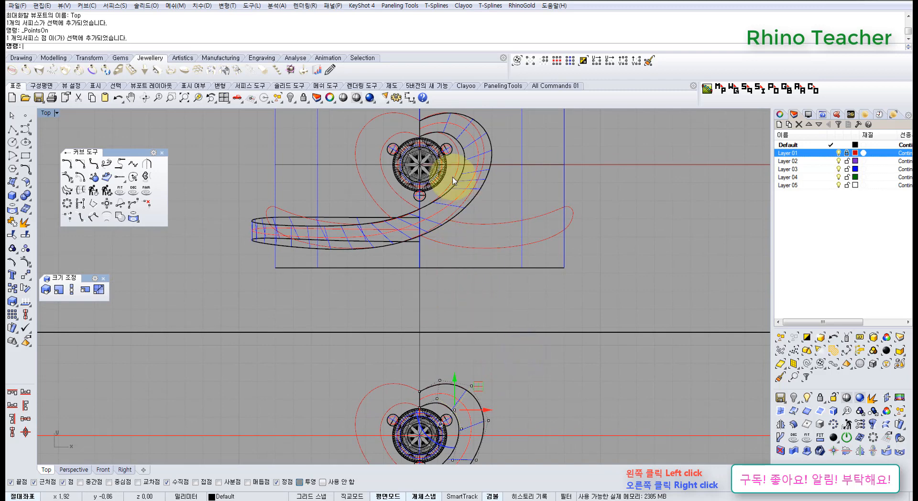
pyautogui.moveTo(478, 386); pyautogui.dragTo(475, 393)
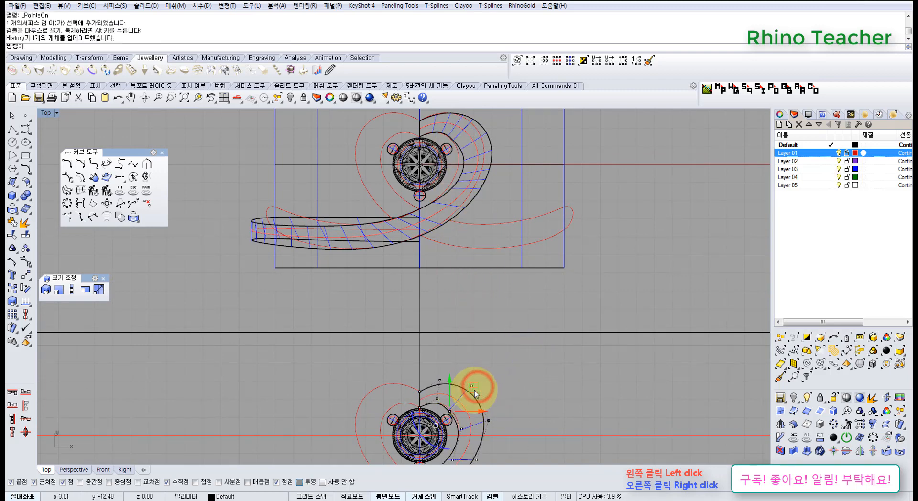
pyautogui.scroll(4, 449, 399)
pyautogui.scroll(-4, 468, 392)
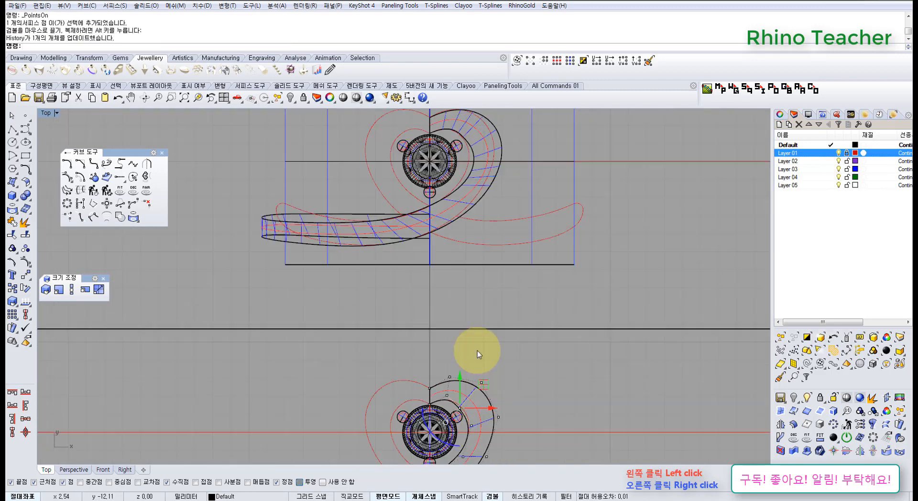
pyautogui.moveTo(486, 246); pyautogui.dragTo(469, 324, button='right')
pyautogui.scroll(8, 453, 200)
pyautogui.scroll(-6, 418, 245)
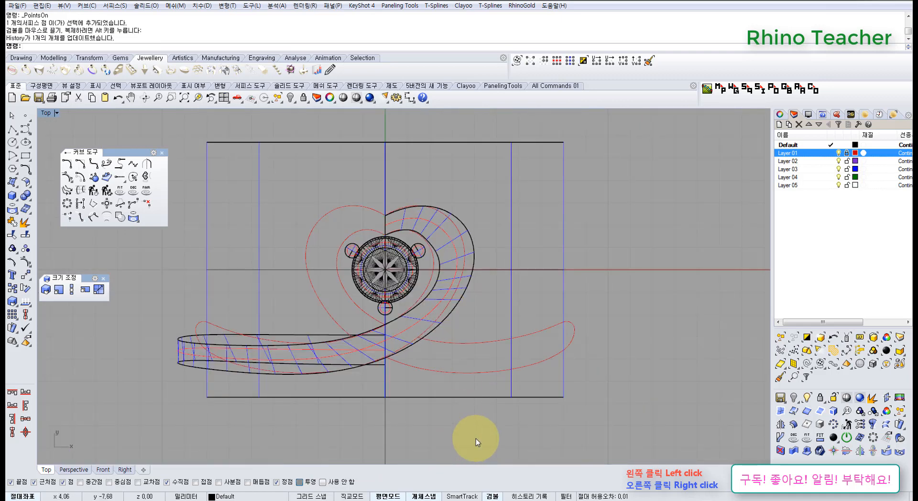
pyautogui.moveTo(476, 425); pyautogui.dragTo(487, 260, button='right')
pyautogui.scroll(6, 425, 376)
# Select the outer control point above the top of the flat band's heart lobe
pyautogui.moveTo(405, 348); pyautogui.dragTo(430, 365)
pyautogui.scroll(-6, 433, 366)
pyautogui.moveTo(446, 316)
pyautogui.mouseDown(button='right')
pyautogui.moveTo(449, 417)
pyautogui.moveTo(455, 291)
pyautogui.moveTo(450, 313)
pyautogui.mouseUp(button='right')
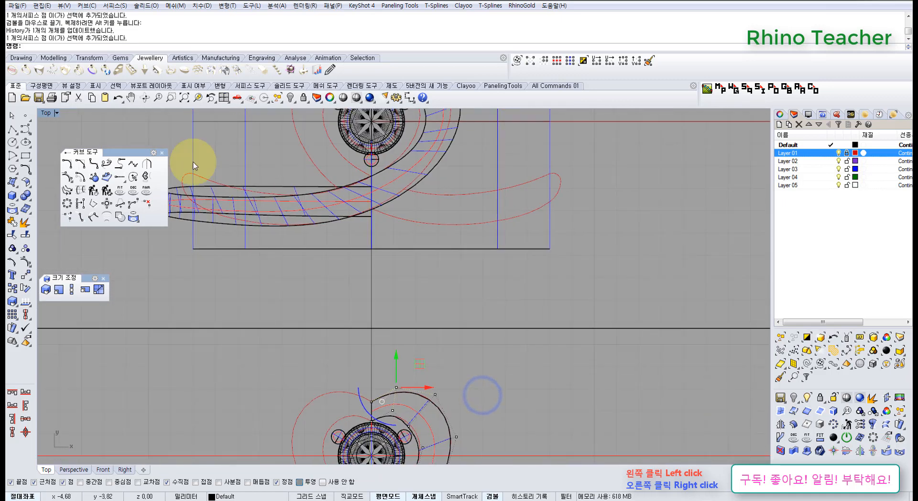
# Close the floating curve tools palette, show four viewports and enlarge the upper two
pyautogui.click(163, 152)
pyautogui.click(223, 98)
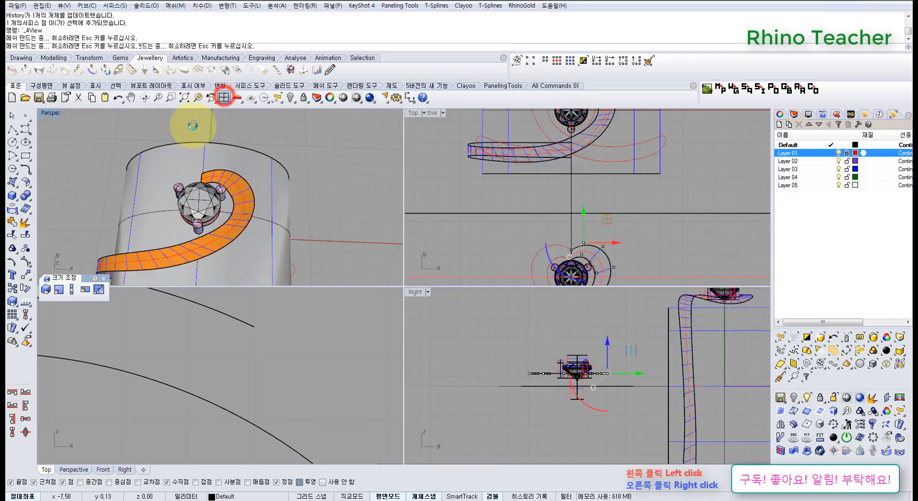
pyautogui.moveTo(311, 287); pyautogui.dragTo(321, 458)
pyautogui.moveTo(448, 285); pyautogui.dragTo(483, 456)
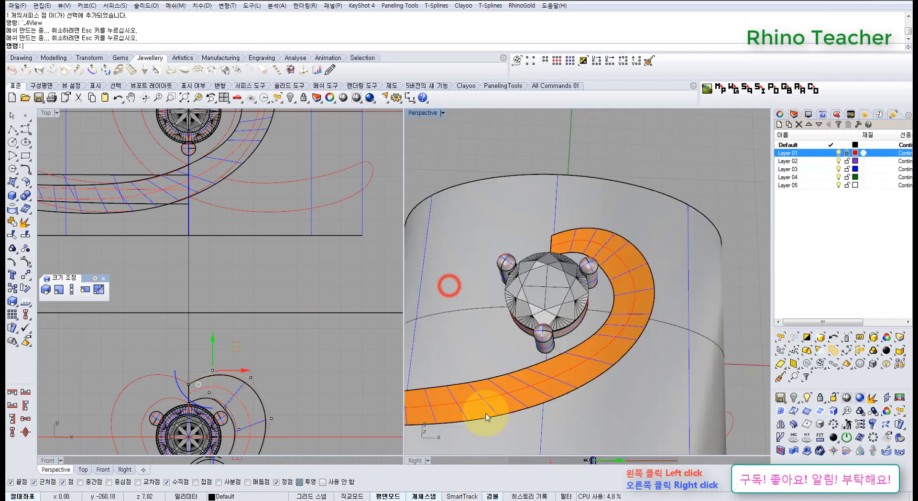
# Change the Perspective viewport to a wireframe Top view centred on the flowed band
pyautogui.moveTo(509, 157); pyautogui.dragTo(471, 186, button='right')
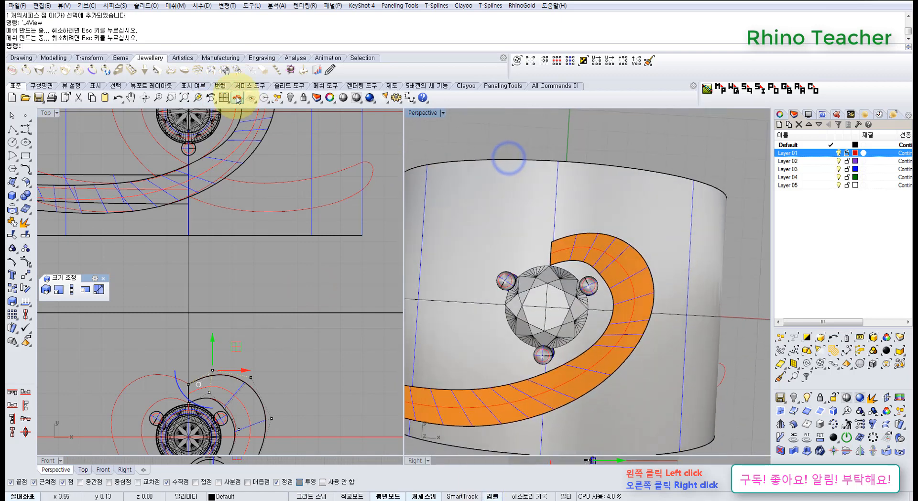
pyautogui.click(276, 127)
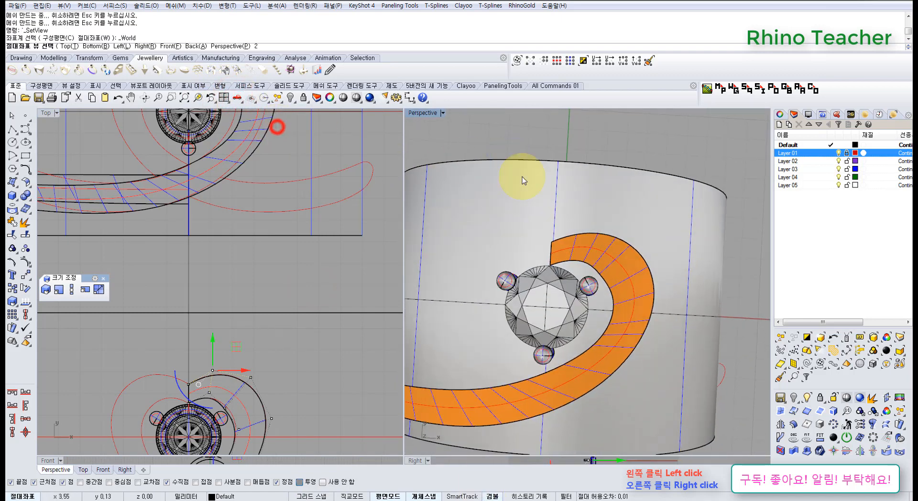
pyautogui.moveTo(633, 369); pyautogui.dragTo(628, 326, button='right')
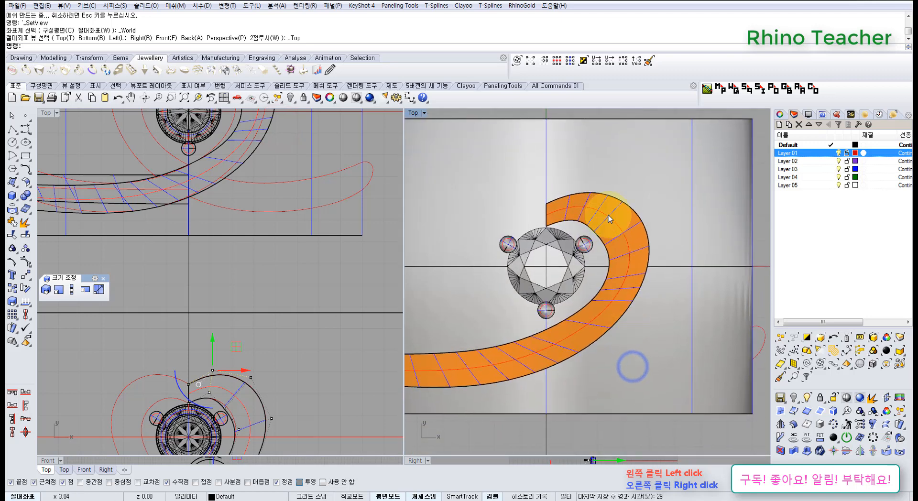
pyautogui.click(357, 98)
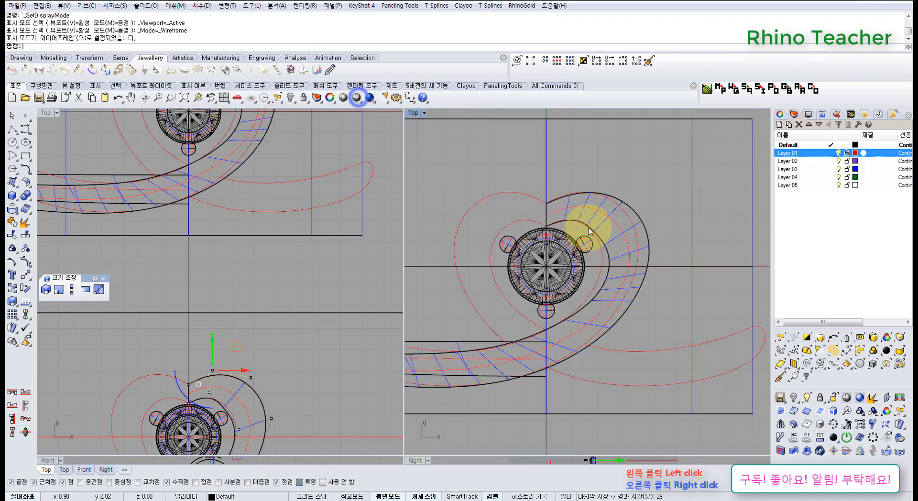
pyautogui.moveTo(605, 214); pyautogui.dragTo(558, 281, button='right')
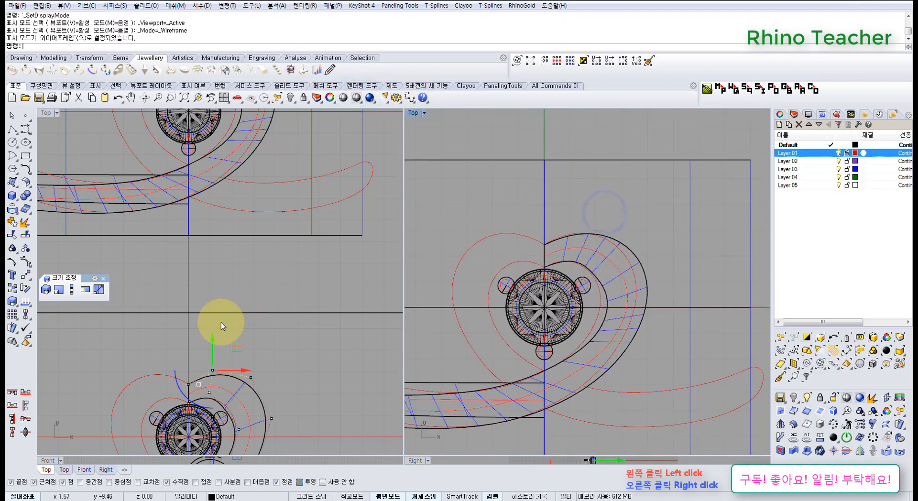
# Move the selected control point above the flat band's heart lobe slightly toward the centre line
pyautogui.scroll(8, 274, 258)
pyautogui.moveTo(221, 323); pyautogui.dragTo(269, 268, button='right')
pyautogui.scroll(8, 569, 240)
pyautogui.moveTo(254, 226); pyautogui.dragTo(259, 197, button='right')
pyautogui.moveTo(266, 183); pyautogui.dragTo(258, 182)
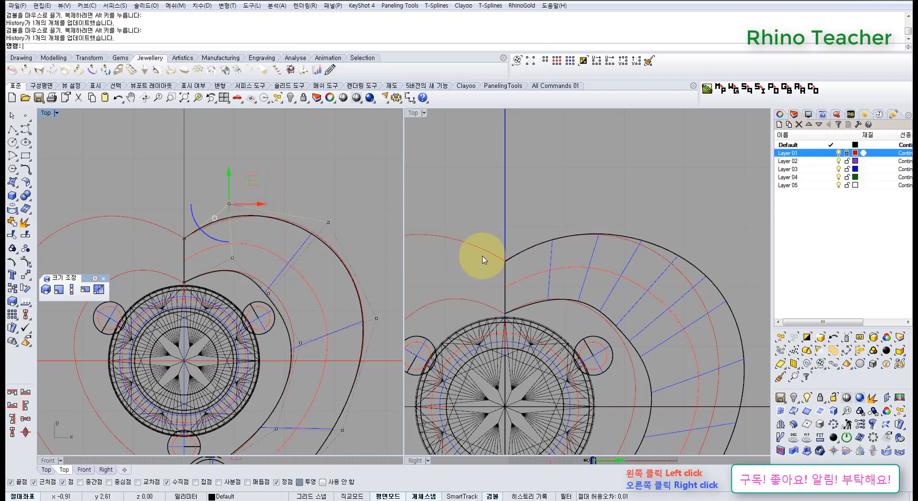
# Move the outer control point at the flat band's upper right lobe horizontally inward
pyautogui.moveTo(318, 191); pyautogui.dragTo(354, 231)
pyautogui.moveTo(350, 199)
pyautogui.mouseDown()
pyautogui.moveTo(343, 214)
pyautogui.moveTo(339, 200)
pyautogui.mouseUp()
pyautogui.moveTo(369, 274); pyautogui.dragTo(281, 176, button='right')
# Move the outer control point on the right side of the flat band's heart inward so the flowed band follows the red outline
pyautogui.click(325, 202)
pyautogui.moveTo(248, 199); pyautogui.dragTo(320, 245)
pyautogui.moveTo(314, 202); pyautogui.dragTo(290, 203)
pyautogui.moveTo(327, 271); pyautogui.dragTo(386, 303, button='right')
pyautogui.press('Left')
pyautogui.press('Left')
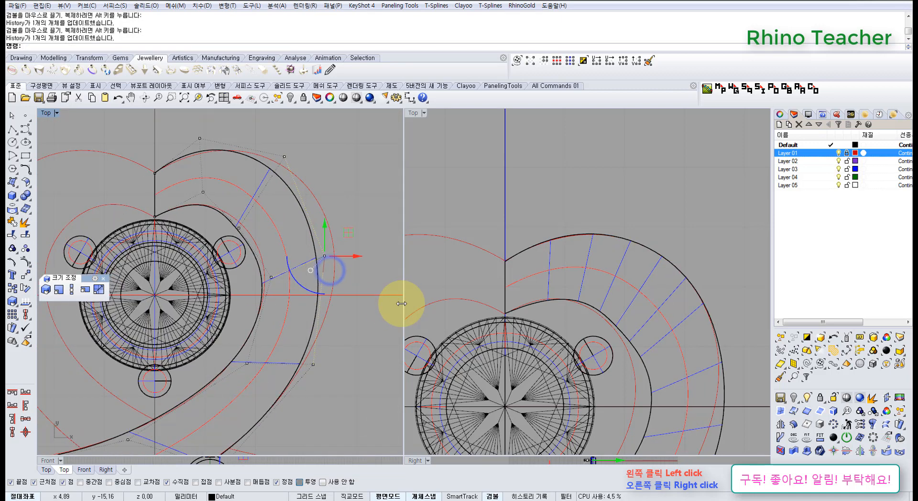
# Nudge the outer control point on the right side of the flat band's heart inward in 0.01 mm steps and deselect it
pyautogui.hotkey('alt', 'Left')
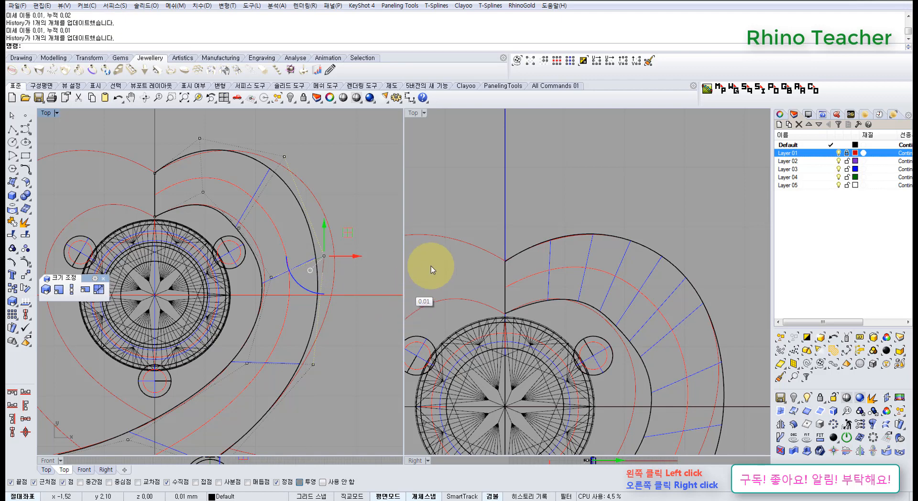
pyautogui.click(355, 171)
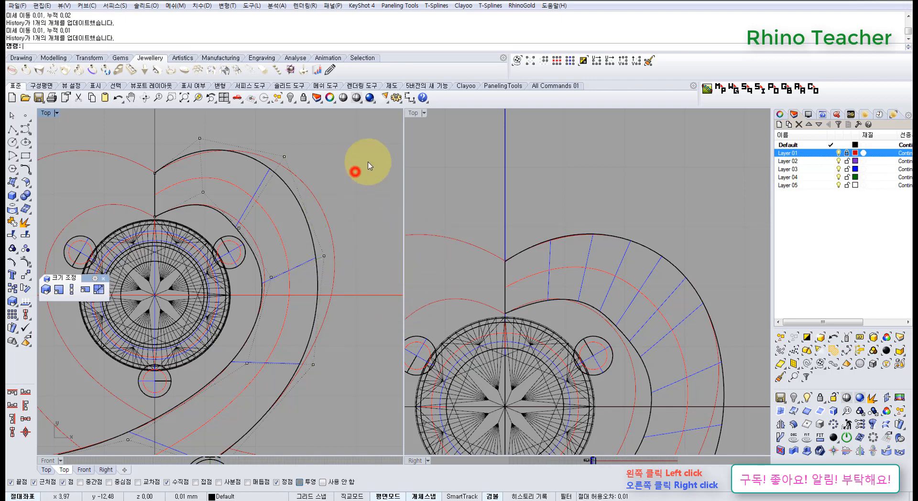
# Review the nudge keys, nudge directions and nudge step sizes in the modeling aid options, then leave without changing them
pyautogui.click(396, 99)
pyautogui.click(435, 112)
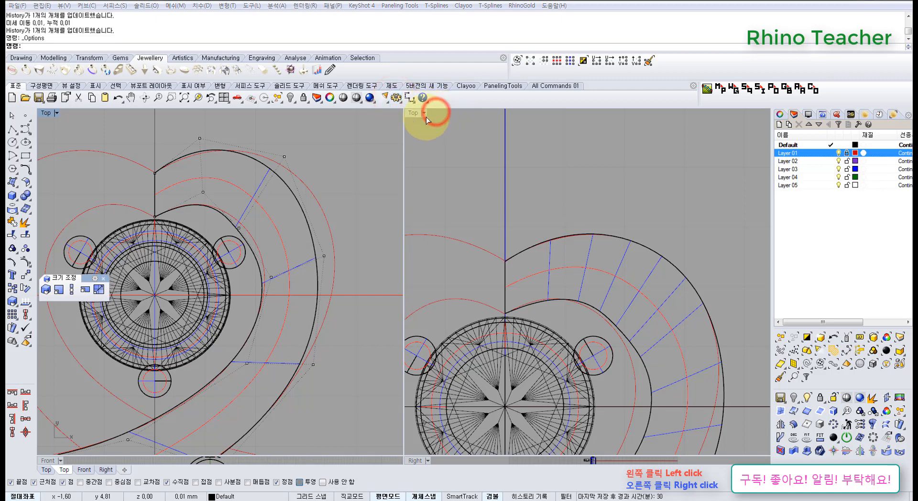
pyautogui.moveTo(545, 148); pyautogui.dragTo(413, 169)
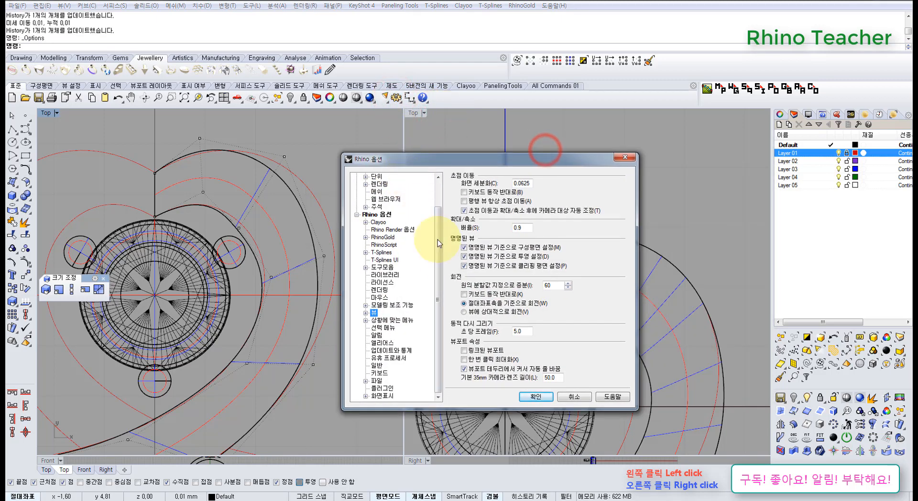
pyautogui.moveTo(439, 335); pyautogui.dragTo(439, 311)
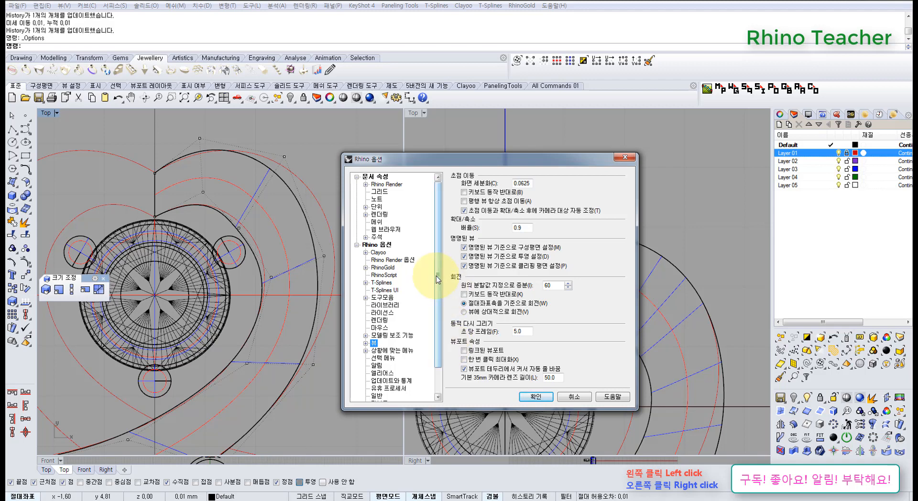
pyautogui.click(391, 336)
pyautogui.click(365, 336)
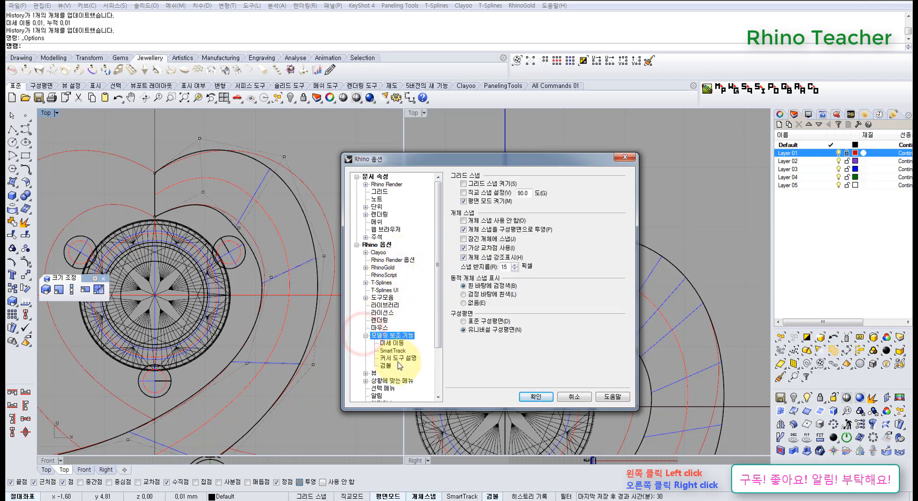
pyautogui.click(395, 343)
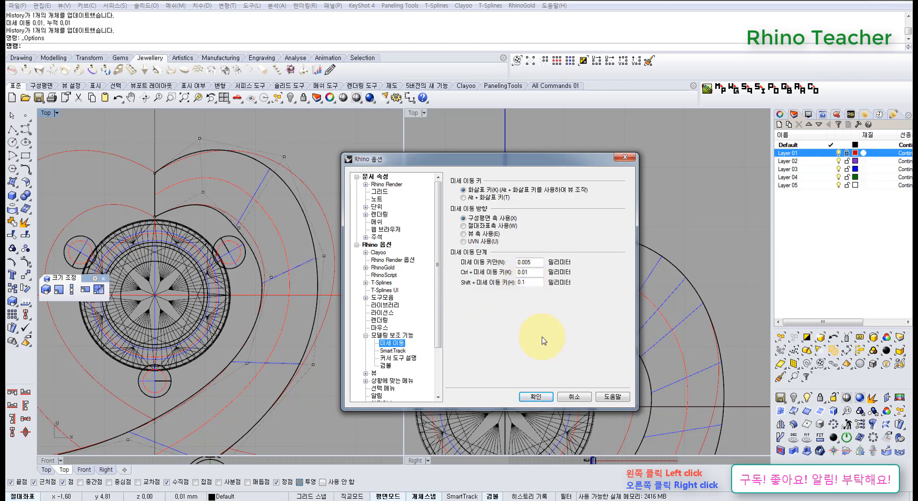
pyautogui.click(569, 399)
# Fine-tune the outer control point on the heart's right side horizontally with alternating 0.1 mm and 0.01 mm nudges, then deselect it
pyautogui.moveTo(332, 267); pyautogui.dragTo(319, 306, button='right')
pyautogui.moveTo(286, 286); pyautogui.dragTo(333, 326)
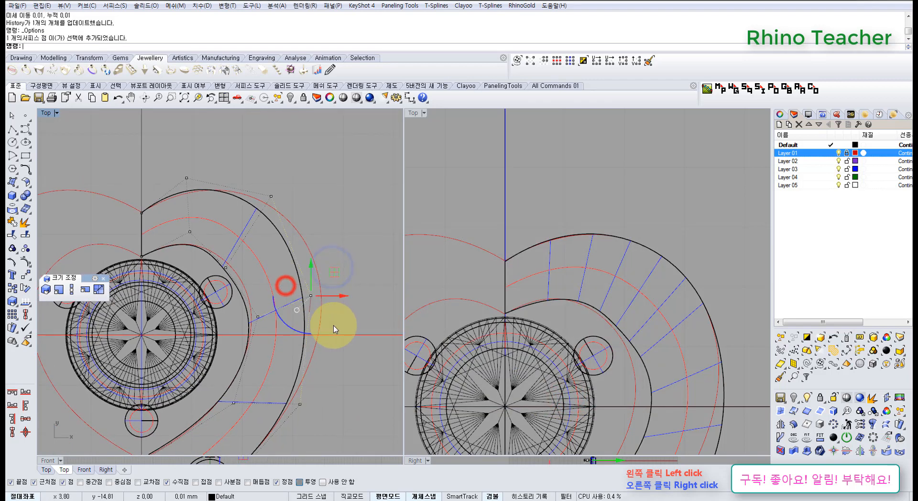
pyautogui.hotkey('alt', 'Right')
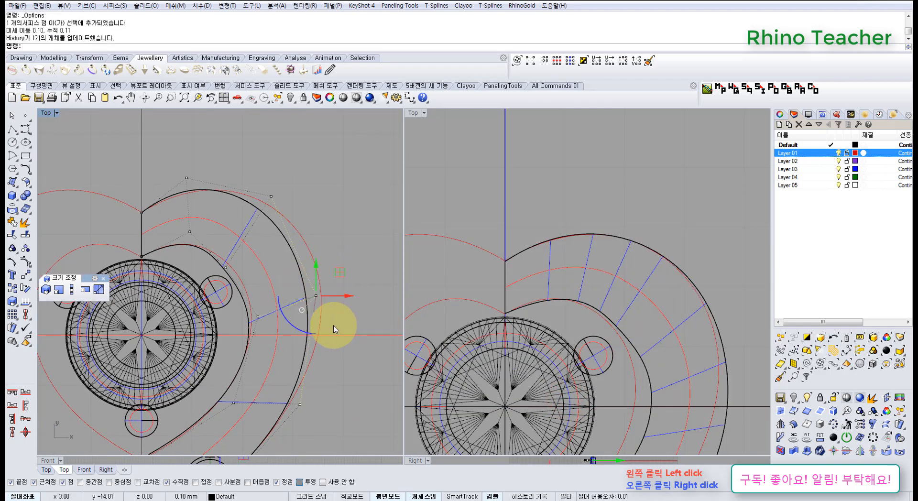
pyautogui.hotkey('ctrl', 'alt', 'Right')
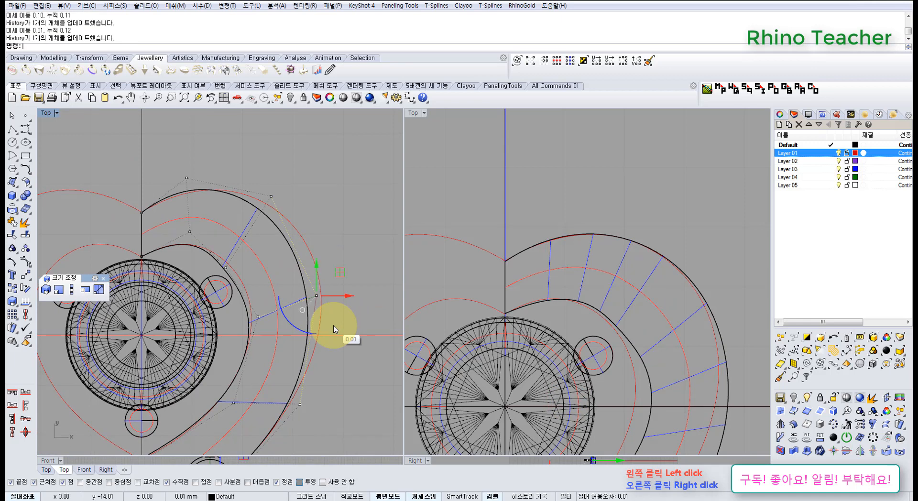
pyautogui.hotkey('ctrl', 'alt', 'Right')
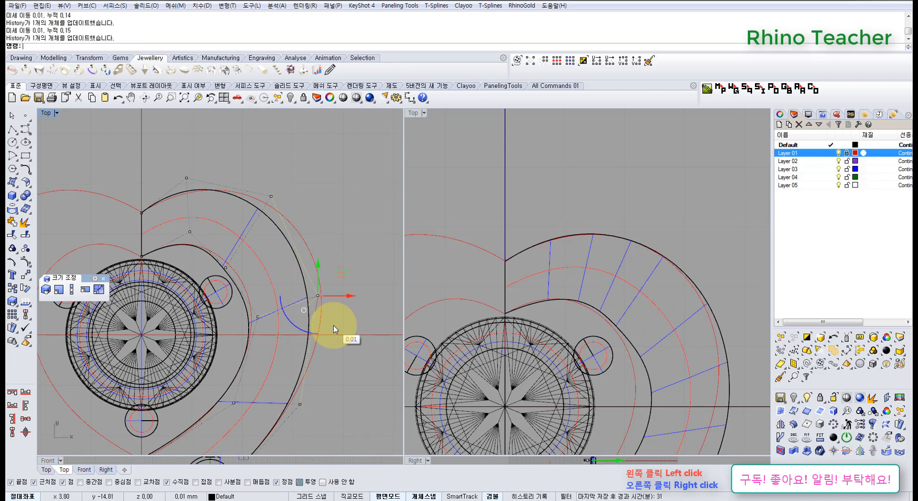
pyautogui.hotkey('ctrl', 'alt', 'Left')
pyautogui.hotkey('ctrl', 'alt', 'Right')
pyautogui.hotkey('ctrl', 'alt', 'Left')
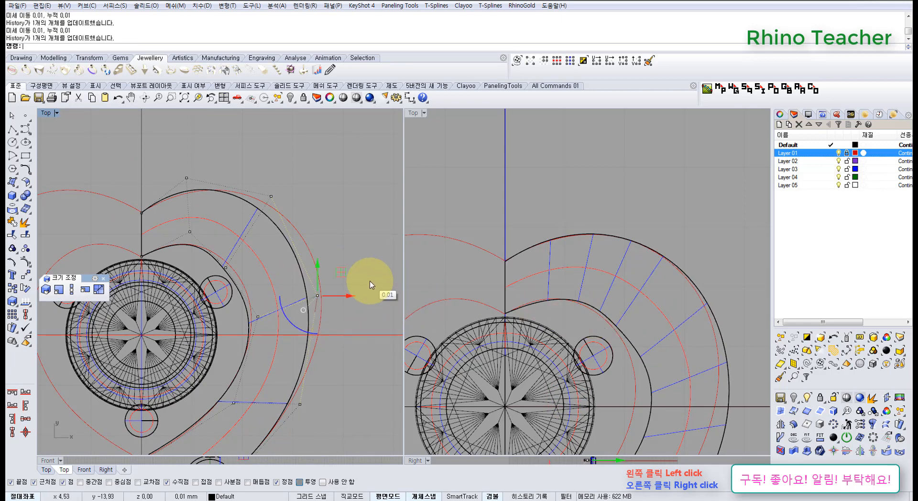
pyautogui.hotkey('alt', 'Left')
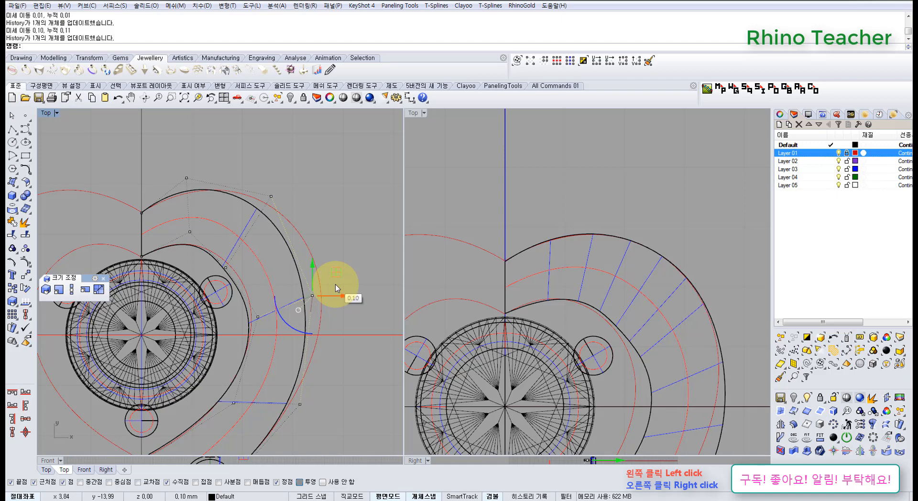
pyautogui.click(364, 325)
# Nudge the inner control point on the right side of the flat band's heart 0.3 mm toward the centre line
pyautogui.moveTo(235, 312); pyautogui.dragTo(269, 337)
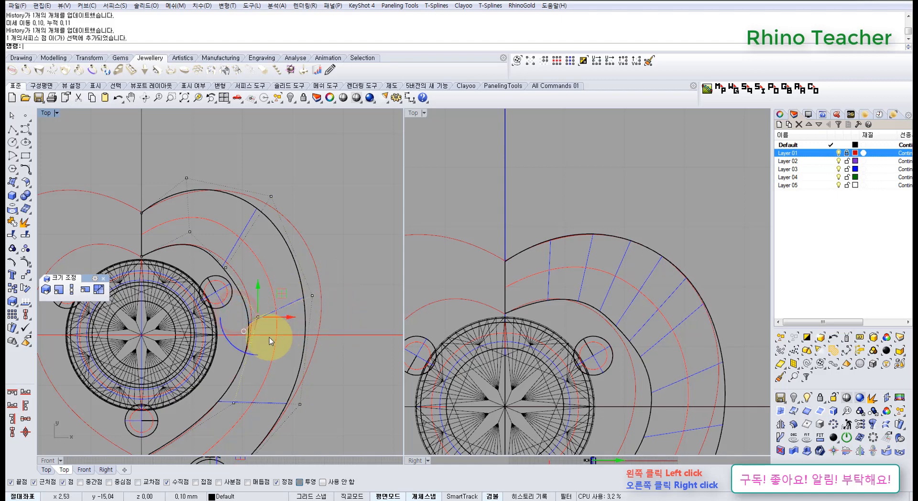
pyautogui.hotkey('alt', 'Left')
pyautogui.hotkey('alt', 'Left')
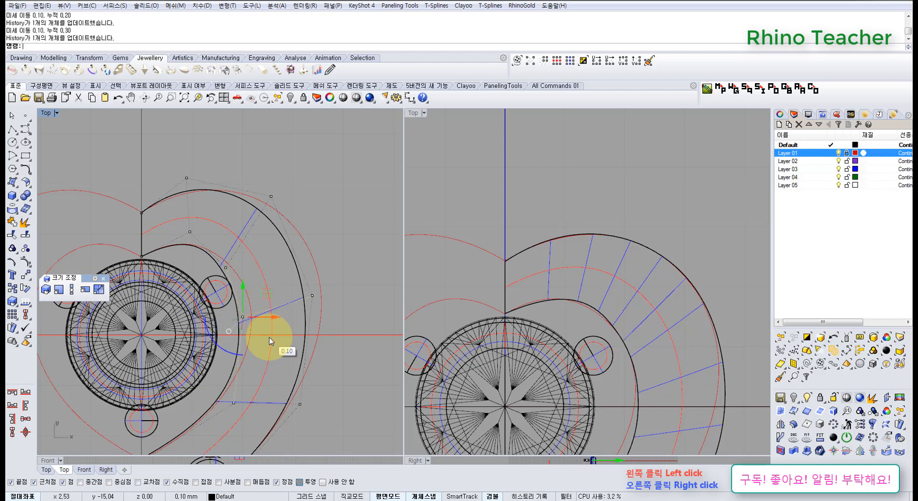
# Nudge the inner control point nearest the heart's cleft 0.2 mm toward the centre line
pyautogui.moveTo(216, 280); pyautogui.dragTo(293, 317, button='right')
pyautogui.scroll(6, 284, 287)
pyautogui.click(255, 280)
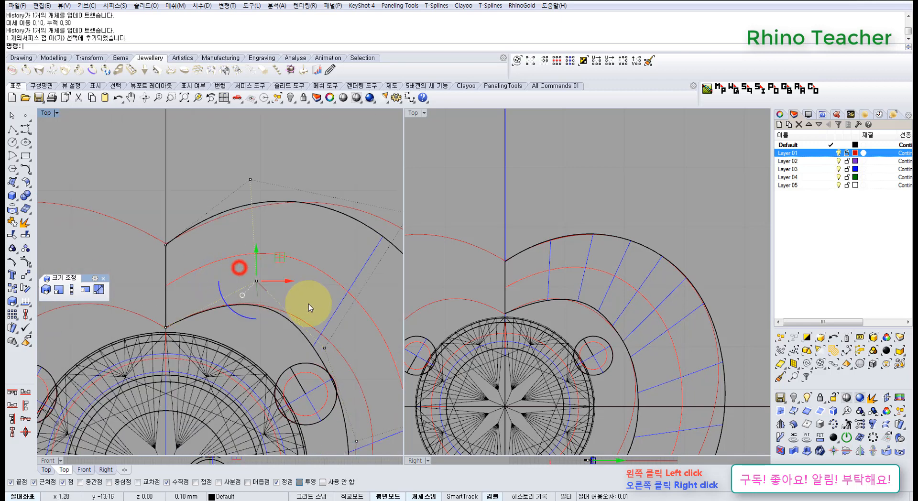
pyautogui.hotkey('alt', 'Left')
pyautogui.hotkey('alt', 'Left')
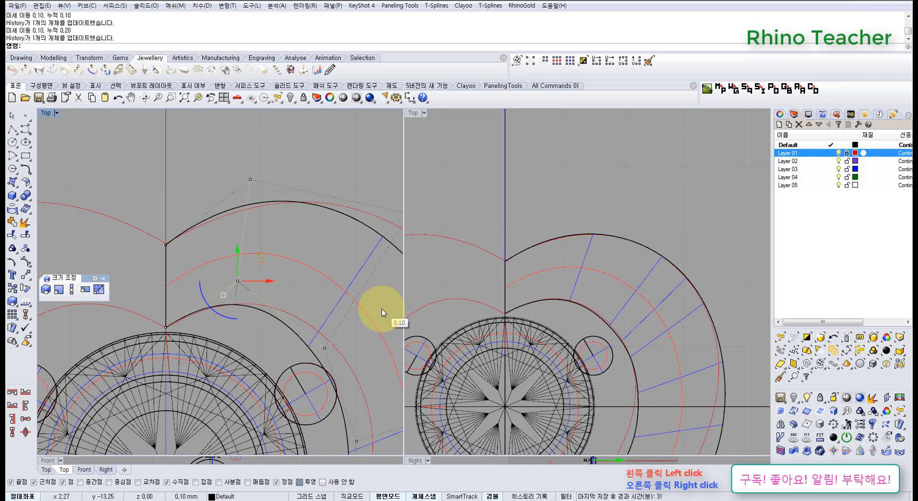
# Nudge the inner control point above the upper right small circle outward and upward in 0.01 mm steps
pyautogui.moveTo(310, 302); pyautogui.dragTo(365, 369)
pyautogui.moveTo(356, 364); pyautogui.dragTo(318, 340, button='right')
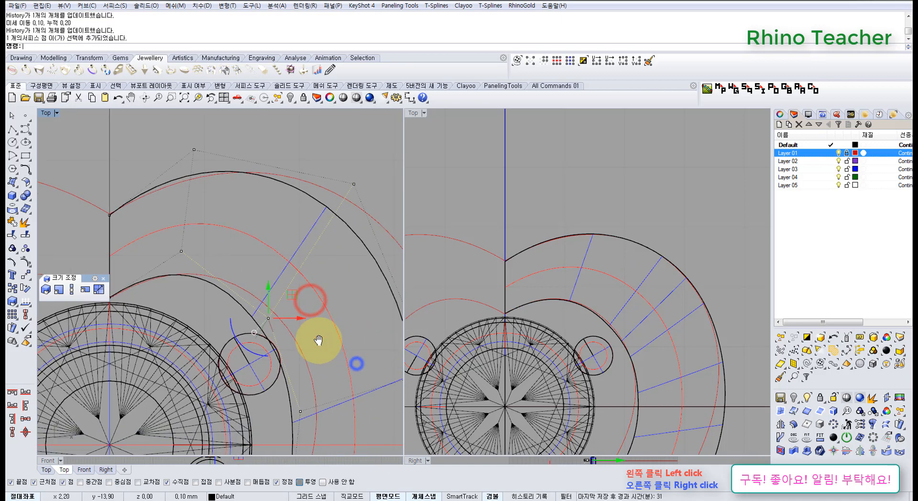
pyautogui.hotkey('ctrl', 'alt', 'Right')
pyautogui.hotkey('ctrl', 'alt', 'Right')
pyautogui.hotkey('ctrl', 'alt', 'Right')
pyautogui.hotkey('ctrl', 'alt', 'Right')
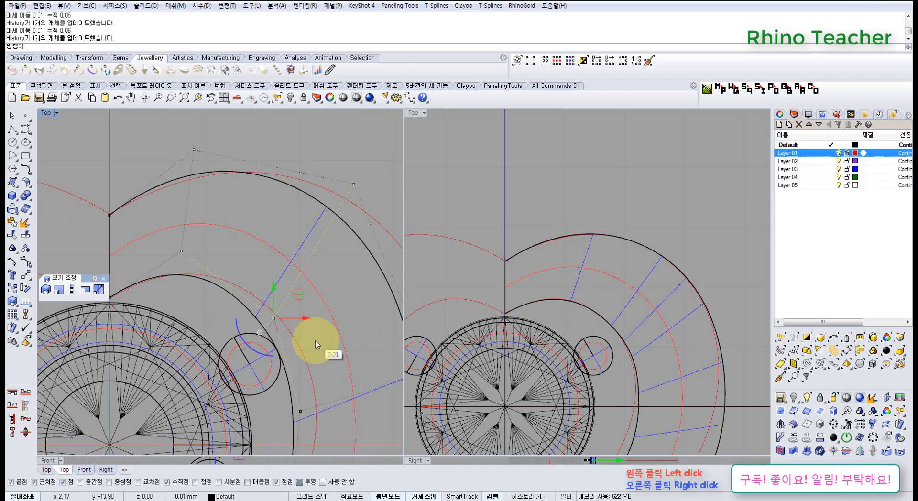
pyautogui.hotkey('ctrl', 'alt', 'Up')
pyautogui.hotkey('ctrl', 'alt', 'Up')
pyautogui.hotkey('ctrl', 'alt', 'Up')
pyautogui.hotkey('ctrl', 'alt', 'Up')
pyautogui.hotkey('ctrl', 'alt', 'Up')
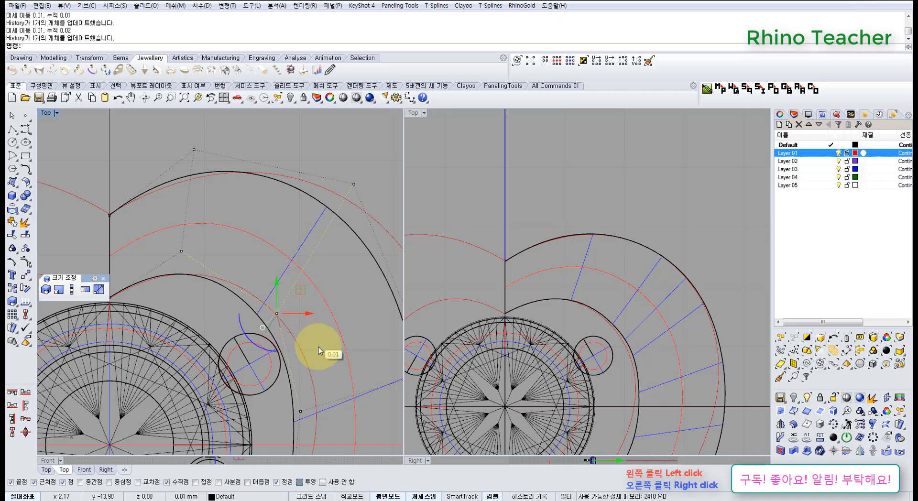
# Nudge the inner control point on the heart's lower right slightly upward in 0.01 mm steps and 0.2 mm inward
pyautogui.moveTo(677, 333); pyautogui.dragTo(648, 252, button='right')
pyautogui.moveTo(302, 334); pyautogui.dragTo(295, 266, button='right')
pyautogui.moveTo(271, 322); pyautogui.dragTo(474, 386)
pyautogui.moveTo(302, 387); pyautogui.dragTo(292, 302, button='right')
pyautogui.scroll(-2, 292, 301)
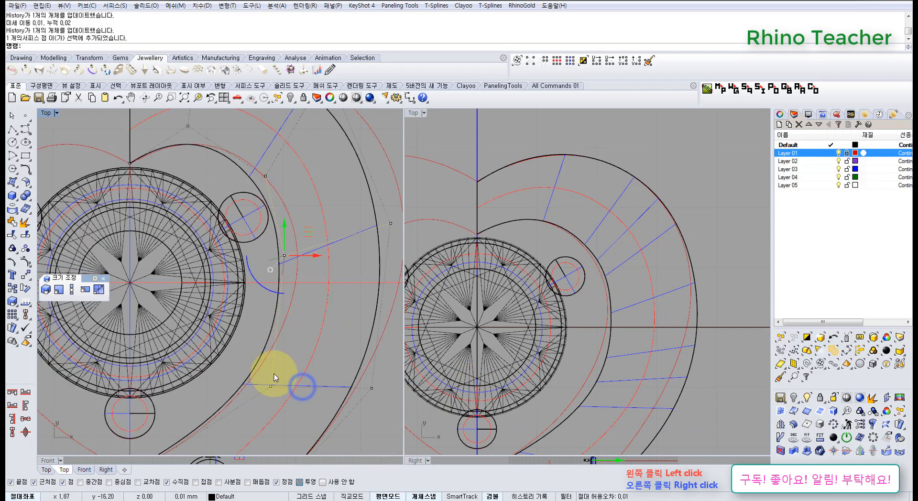
pyautogui.hotkey('ctrl', 'alt', 'Up')
pyautogui.hotkey('ctrl', 'alt', 'Up')
pyautogui.hotkey('ctrl', 'alt', 'Up')
pyautogui.hotkey('ctrl', 'alt', 'Up')
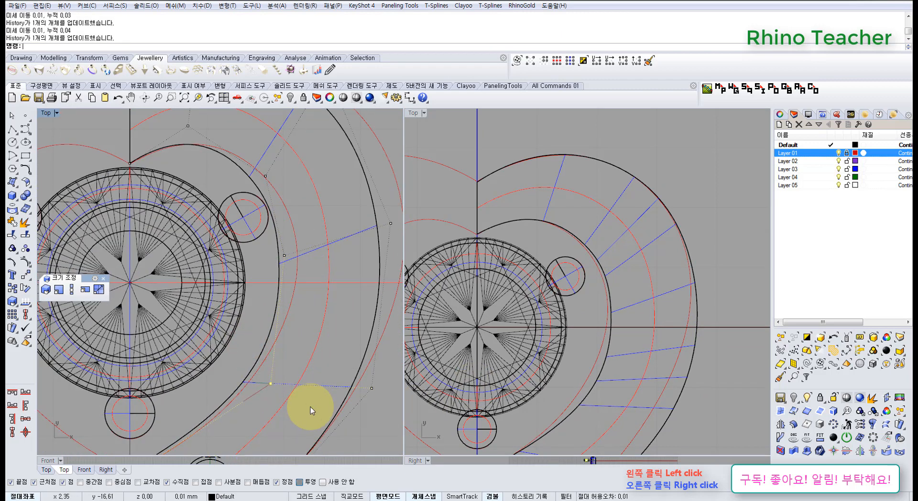
pyautogui.hotkey('alt', 'Left')
pyautogui.hotkey('alt', 'Left')
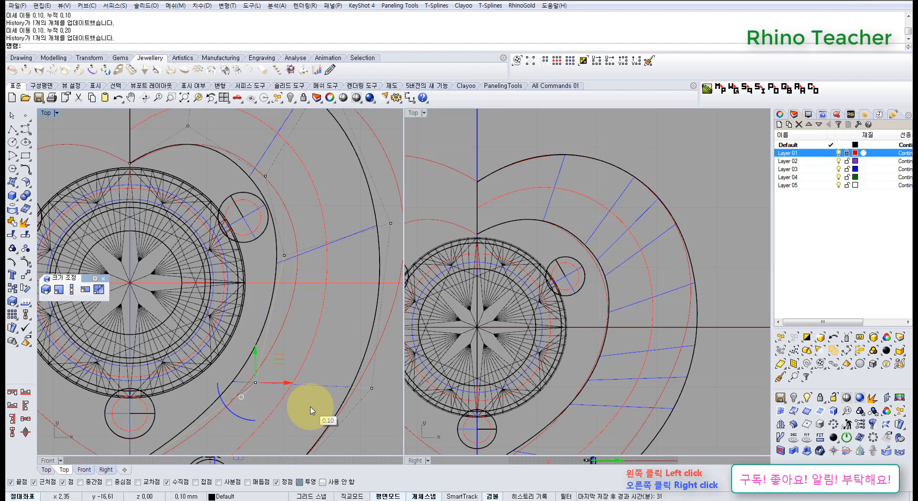
# Refine the inner control point above the upper right small circle, nudging it slightly outward and 0.03 mm upward
pyautogui.moveTo(608, 375); pyautogui.dragTo(587, 284, button='right')
pyautogui.scroll(-6, 614, 255)
pyautogui.scroll(8, 576, 243)
pyautogui.moveTo(582, 225); pyautogui.dragTo(531, 286, button='right')
pyautogui.moveTo(277, 194); pyautogui.dragTo(275, 282, button='right')
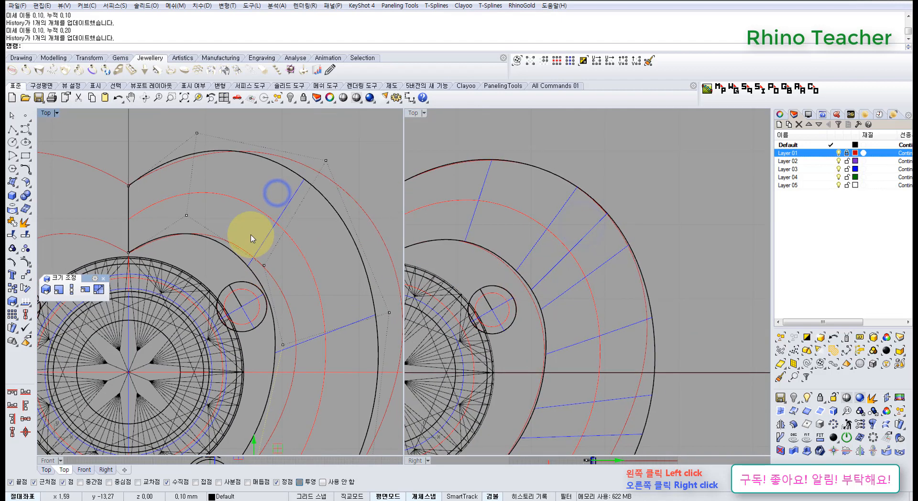
pyautogui.moveTo(248, 233); pyautogui.dragTo(289, 284)
pyautogui.hotkey('alt', 'Right')
pyautogui.hotkey('alt', 'Right')
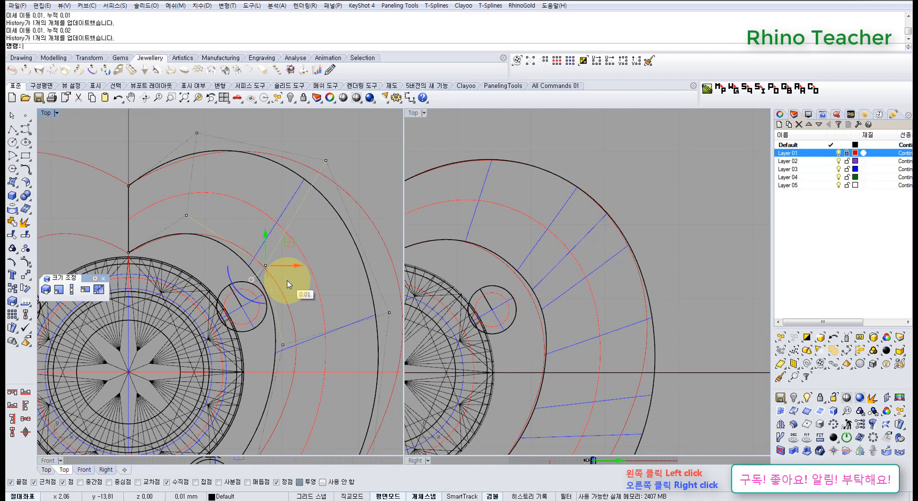
pyautogui.hotkey('alt', 'Left')
pyautogui.hotkey('alt', 'Up')
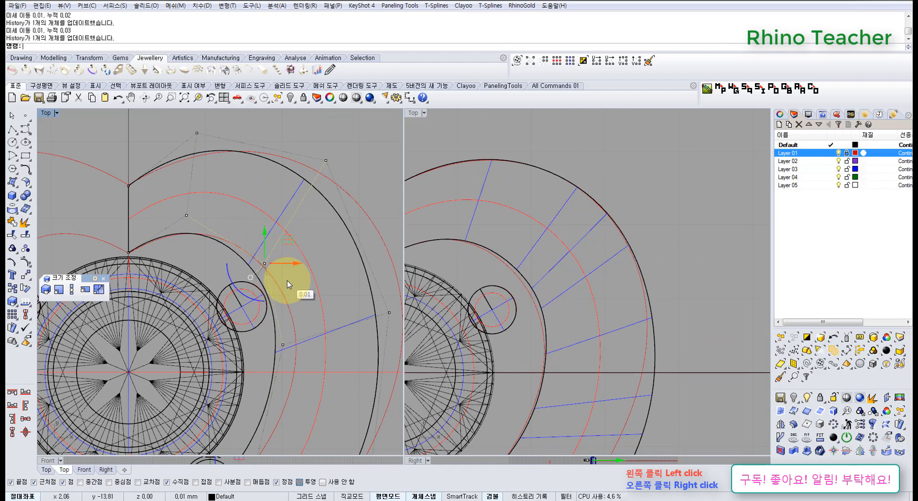
# Nudge the outer control point on the heart's right side inward by a net 0.02 mm
pyautogui.moveTo(598, 305); pyautogui.dragTo(627, 232, button='right')
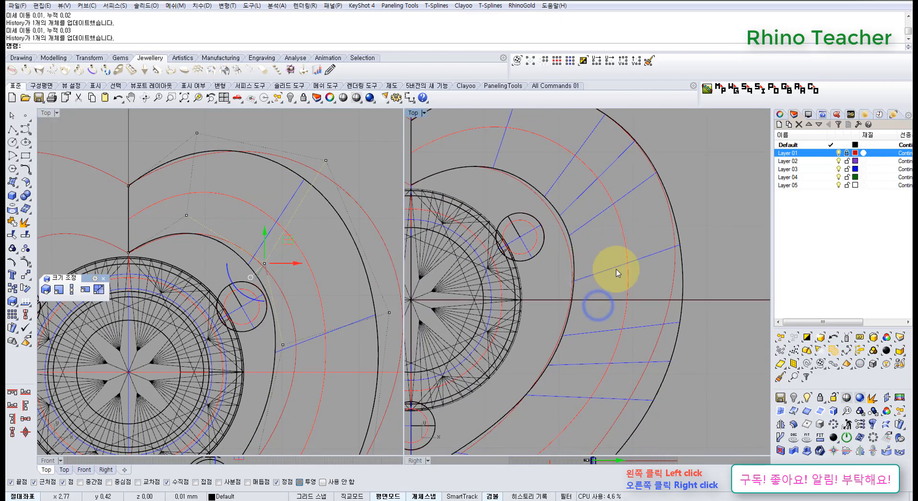
pyautogui.moveTo(616, 277); pyautogui.dragTo(614, 317, button='right')
pyautogui.scroll(-3, 616, 322)
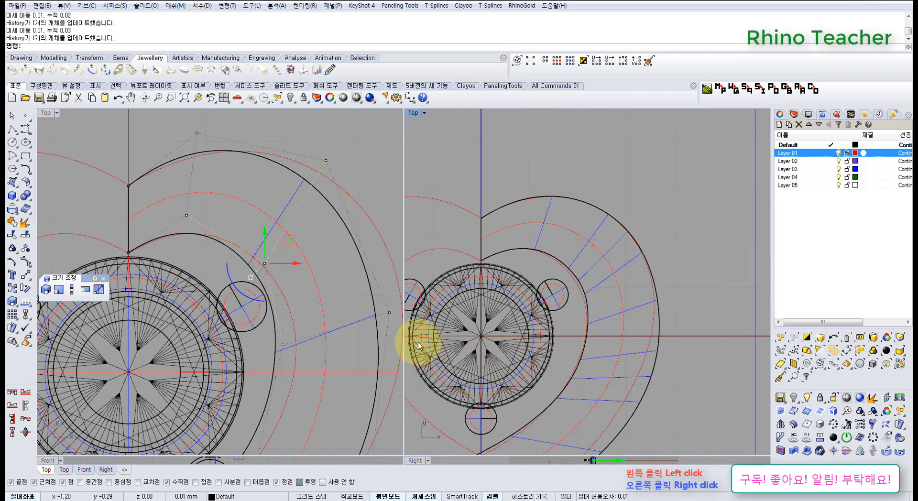
pyautogui.moveTo(307, 324); pyautogui.dragTo(280, 286, button='right')
pyautogui.click(325, 269)
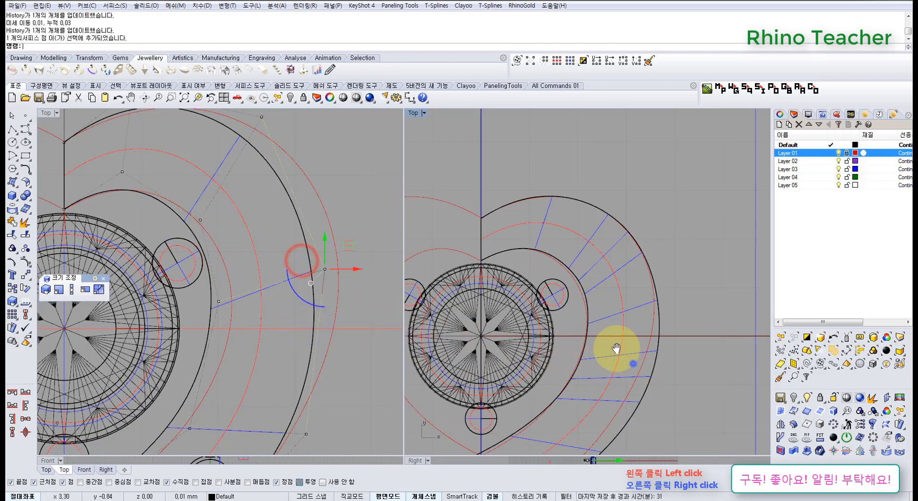
pyautogui.moveTo(632, 363); pyautogui.dragTo(606, 352, button='right')
pyautogui.hotkey('alt', 'Left')
pyautogui.hotkey('alt', 'Left')
pyautogui.hotkey('alt', 'Left')
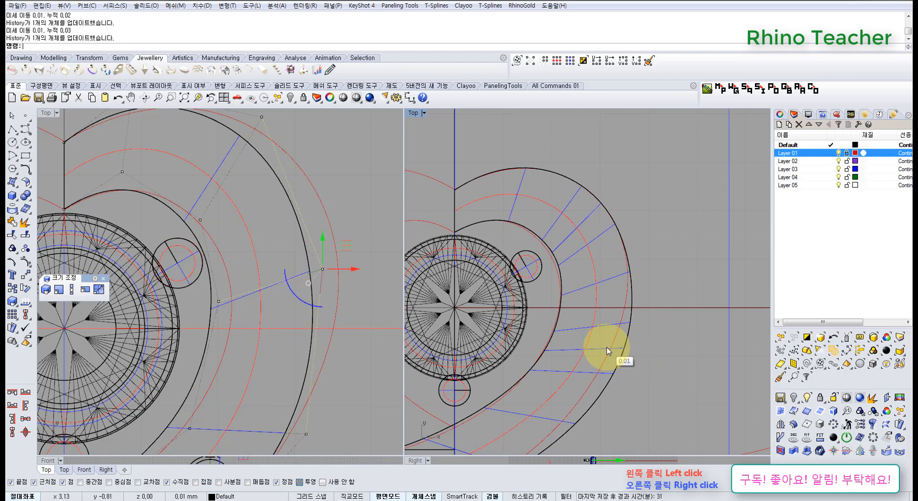
pyautogui.hotkey('alt', 'Right')
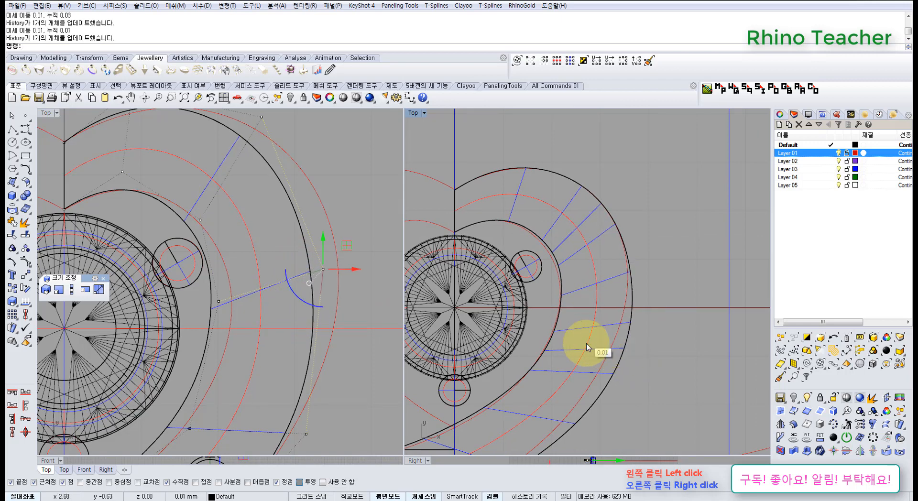
# Nudge the outer control point on the heart's lower right inward by about 0.48 mm
pyautogui.moveTo(586, 395); pyautogui.dragTo(584, 287, button='right')
pyautogui.moveTo(294, 371); pyautogui.dragTo(299, 292, button='right')
pyautogui.moveTo(275, 315); pyautogui.dragTo(354, 388)
pyautogui.hotkey('alt', 'Left')
pyautogui.hotkey('alt', 'Left')
pyautogui.hotkey('alt', 'Left')
pyautogui.hotkey('alt', 'Left')
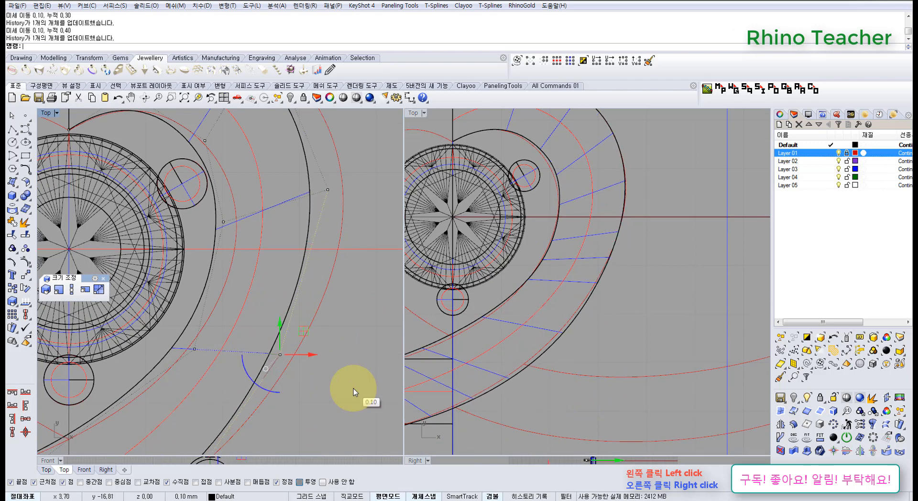
pyautogui.hotkey('alt', 'Left')
pyautogui.hotkey('ctrl', 'alt', 'Right')
pyautogui.hotkey('ctrl', 'alt', 'Right')
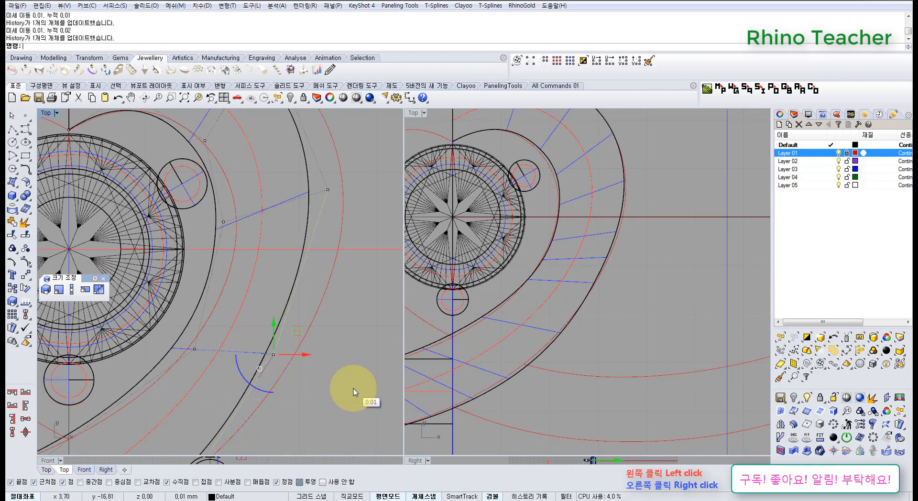
# Nudge the selected lower right outer control point upward in 0.01 mm steps and 0.11 mm back outward
pyautogui.hotkey('ctrl', 'alt', 'Up')
pyautogui.hotkey('ctrl', 'alt', 'Up')
pyautogui.hotkey('ctrl', 'alt', 'Up')
pyautogui.hotkey('ctrl', 'alt', 'Up')
pyautogui.hotkey('ctrl', 'alt', 'Up')
pyautogui.hotkey('ctrl', 'alt', 'Right')
pyautogui.hotkey('ctrl', 'alt', 'Right')
pyautogui.hotkey('ctrl', 'alt', 'Right')
pyautogui.hotkey('ctrl', 'alt', 'Right')
pyautogui.hotkey('ctrl', 'alt', 'Right')
pyautogui.hotkey('ctrl', 'alt', 'Right')
pyautogui.hotkey('ctrl', 'alt', 'Right')
pyautogui.hotkey('ctrl', 'alt', 'Right')
pyautogui.hotkey('ctrl', 'alt', 'Right')
pyautogui.hotkey('ctrl', 'alt', 'Right')
pyautogui.hotkey('ctrl', 'alt', 'Right')
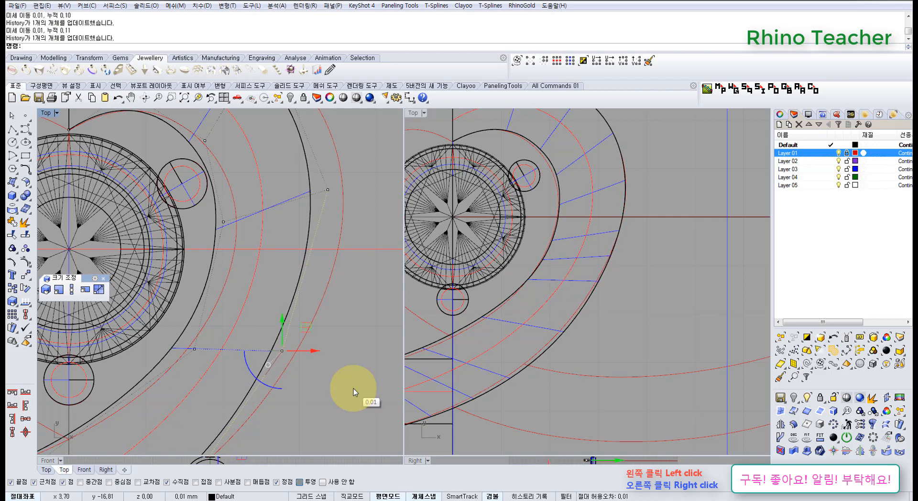
pyautogui.moveTo(561, 240); pyautogui.dragTo(569, 292, button='right')
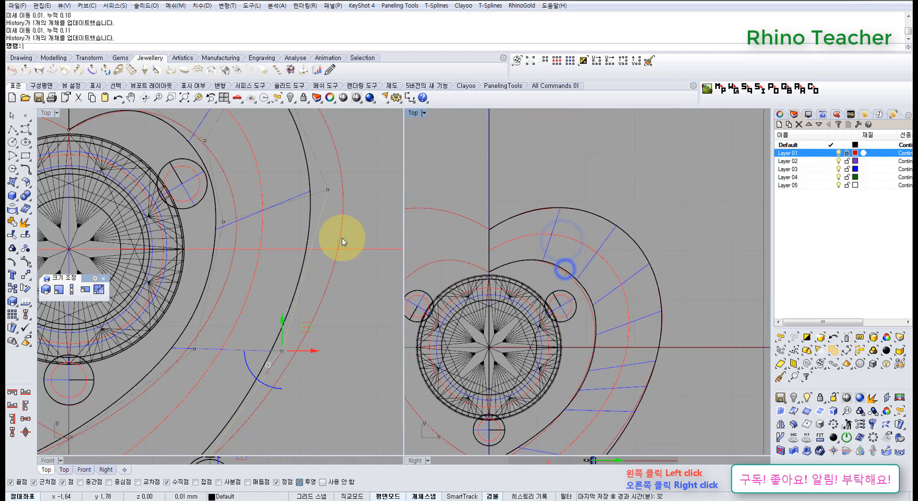
# Nudge the inner control point just below the upper right small circle downward by 0.07 mm
pyautogui.moveTo(274, 210); pyautogui.dragTo(321, 322, button='right')
pyautogui.click(249, 329)
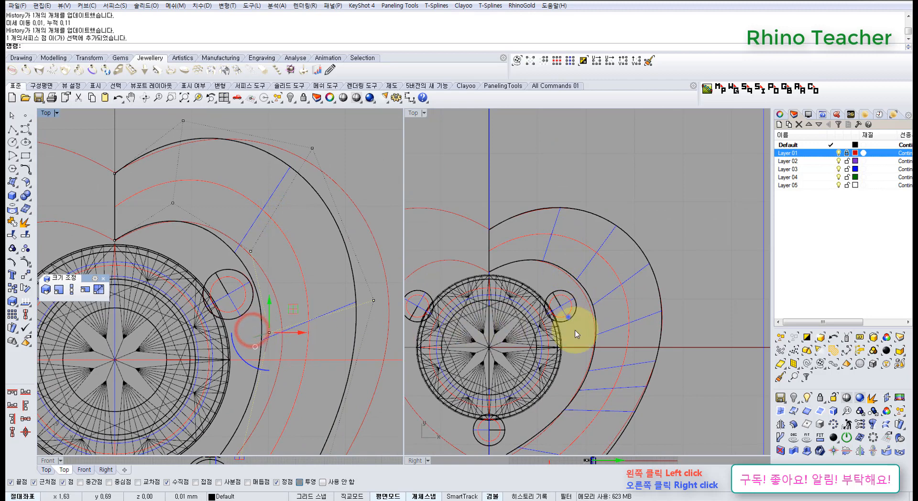
pyautogui.moveTo(568, 316); pyautogui.dragTo(573, 353, button='right')
pyautogui.hotkey('alt', 'Down')
pyautogui.hotkey('alt', 'Down')
pyautogui.hotkey('alt', 'Down')
pyautogui.hotkey('alt', 'Down')
pyautogui.hotkey('alt', 'Down')
pyautogui.hotkey('alt', 'Down')
pyautogui.hotkey('alt', 'Down')
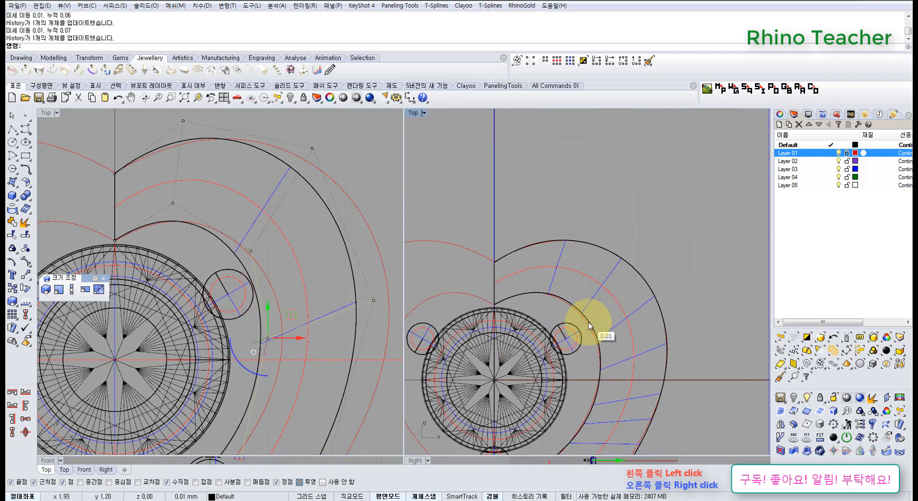
# Nudge the inner control point above the upper right small circle slightly outward and upward in 0.01 mm increments
pyautogui.moveTo(550, 298); pyautogui.dragTo(525, 232, button='right')
pyautogui.scroll(8, 571, 246)
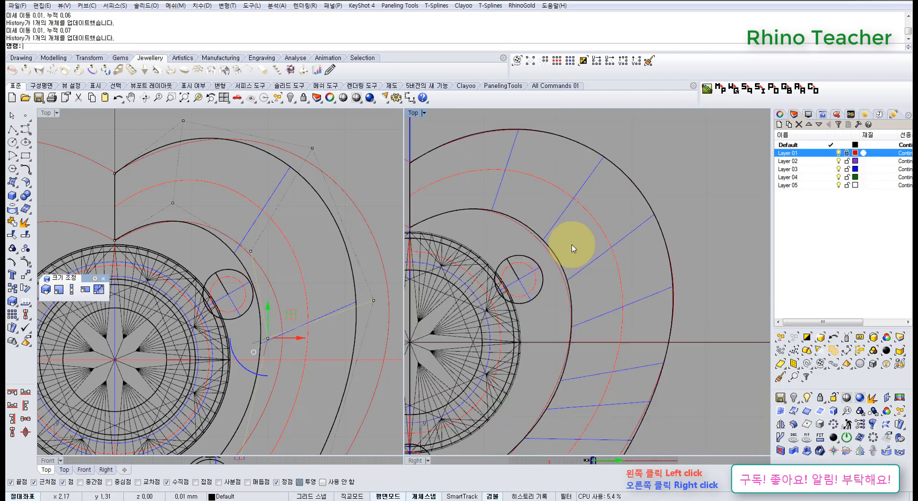
pyautogui.scroll(-10, 552, 300)
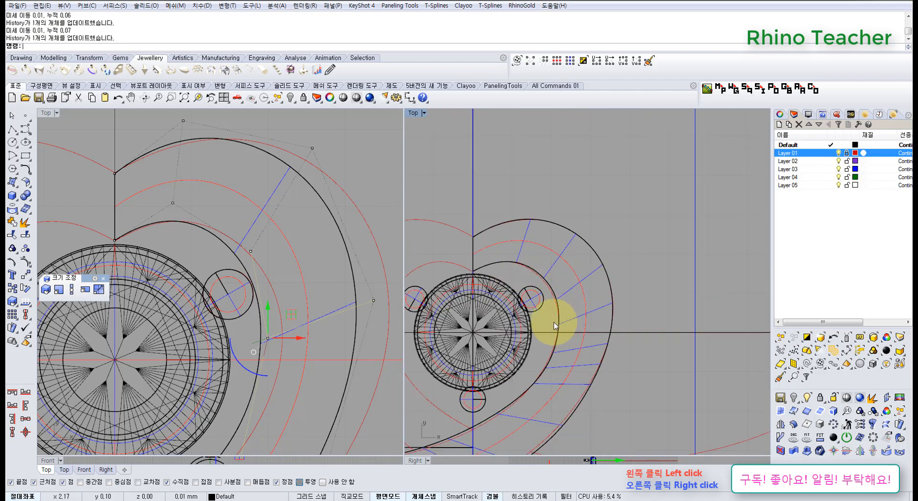
pyautogui.scroll(5, 545, 275)
pyautogui.moveTo(254, 235); pyautogui.dragTo(288, 283, button='right')
pyautogui.moveTo(268, 269); pyautogui.dragTo(296, 309)
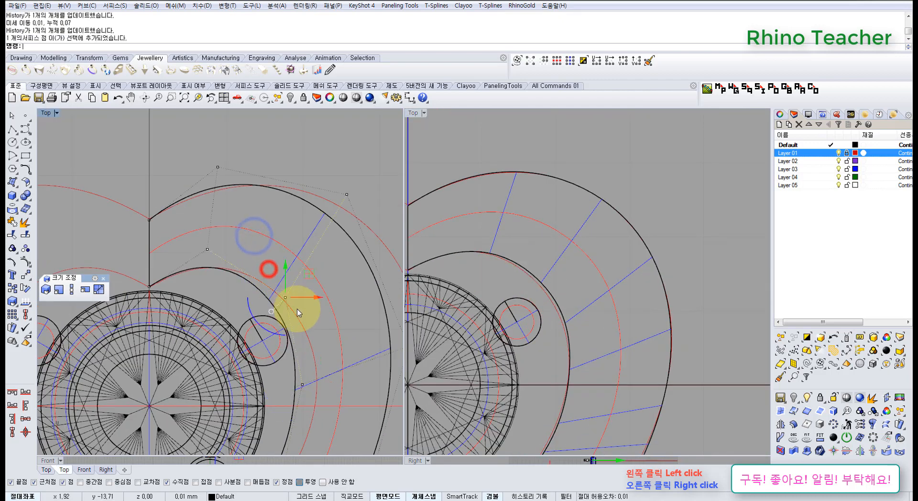
pyautogui.hotkey('alt', 'Right')
pyautogui.hotkey('alt', 'Up')
pyautogui.hotkey('alt', 'Right')
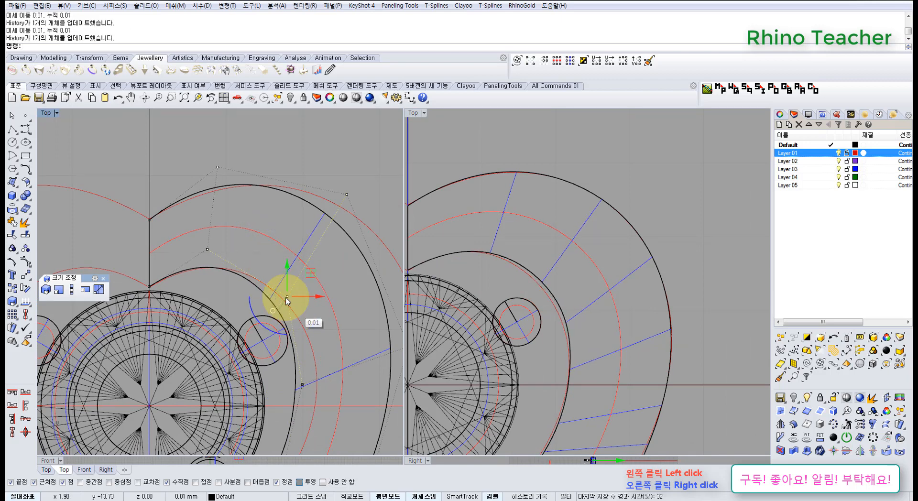
# Nudge the outer control point below and right of the bottom small circle inward by 0.15 mm
pyautogui.scroll(-8, 568, 324)
pyautogui.moveTo(567, 325); pyautogui.dragTo(587, 238, button='right')
pyautogui.moveTo(591, 339); pyautogui.dragTo(618, 305, button='right')
pyautogui.moveTo(291, 381); pyautogui.dragTo(247, 254, button='right')
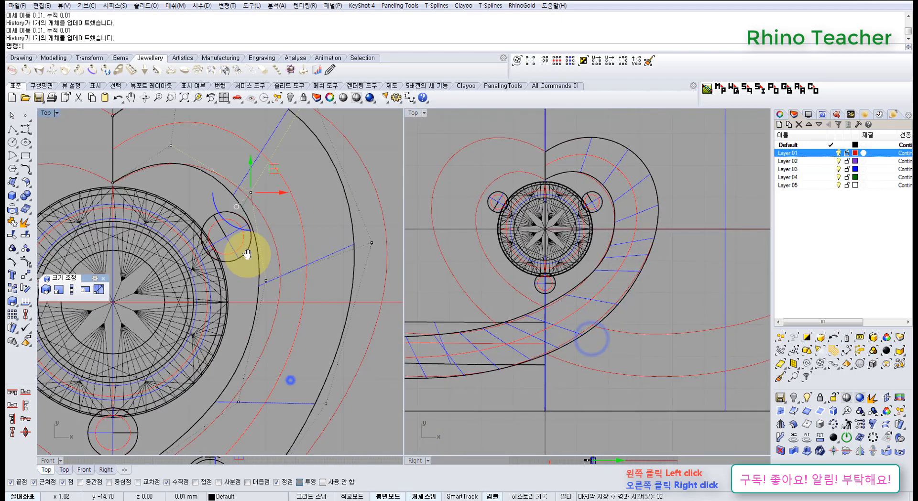
pyautogui.scroll(-8, 249, 254)
pyautogui.scroll(7, 254, 336)
pyautogui.moveTo(254, 336); pyautogui.dragTo(308, 293, button='right')
pyautogui.moveTo(294, 282); pyautogui.dragTo(341, 341)
pyautogui.hotkey('alt', 'Left')
pyautogui.hotkey('alt', 'Left')
pyautogui.hotkey('alt', 'Left')
pyautogui.hotkey('alt', 'Left')
pyautogui.hotkey('alt', 'Left')
pyautogui.hotkey('alt', 'Left')
pyautogui.hotkey('alt', 'Left')
pyautogui.hotkey('alt', 'Left')
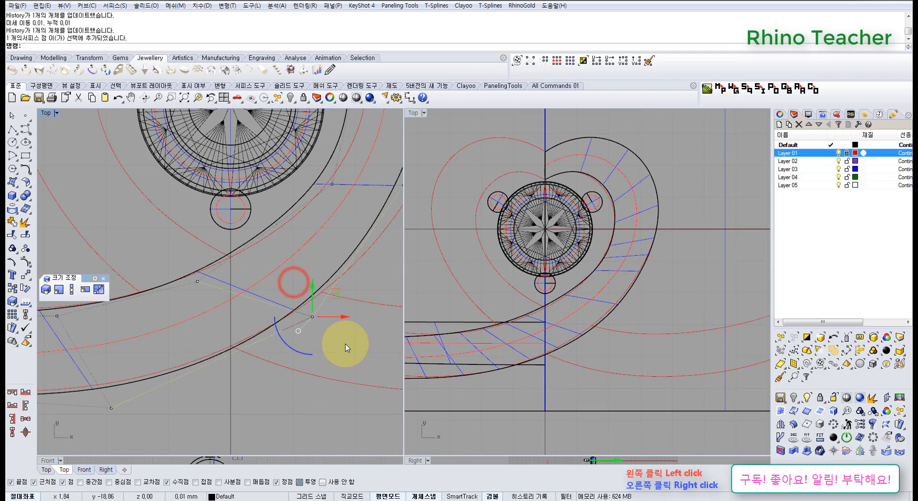
pyautogui.hotkey('alt', 'Left')
pyautogui.hotkey('alt', 'Left')
pyautogui.hotkey('alt', 'Left')
pyautogui.hotkey('alt', 'Left')
pyautogui.hotkey('alt', 'Left')
pyautogui.hotkey('alt', 'Left')
pyautogui.hotkey('alt', 'Left')
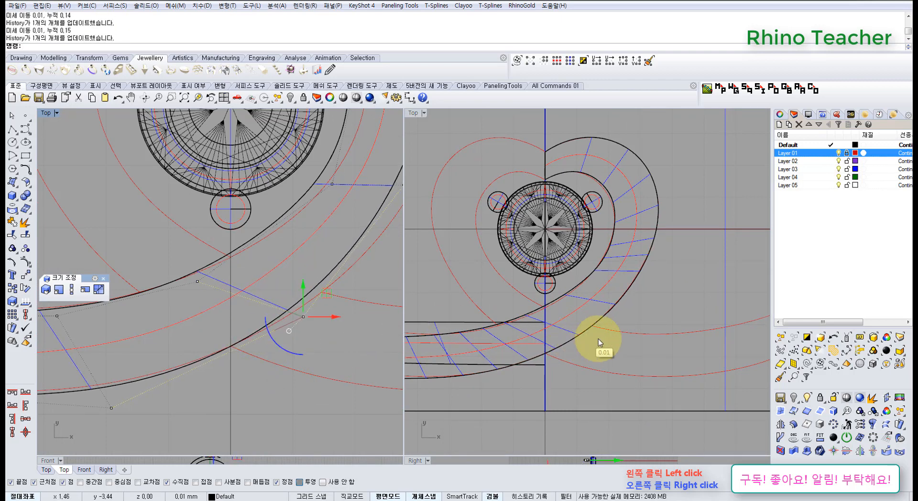
# Nudge the inner control point below the bottom small circle 0.20 mm to the right
pyautogui.moveTo(584, 340); pyautogui.dragTo(622, 340, button='right')
pyautogui.moveTo(203, 287); pyautogui.dragTo(245, 342, button='right')
pyautogui.scroll(6, 231, 334)
pyautogui.moveTo(178, 281); pyautogui.dragTo(291, 373)
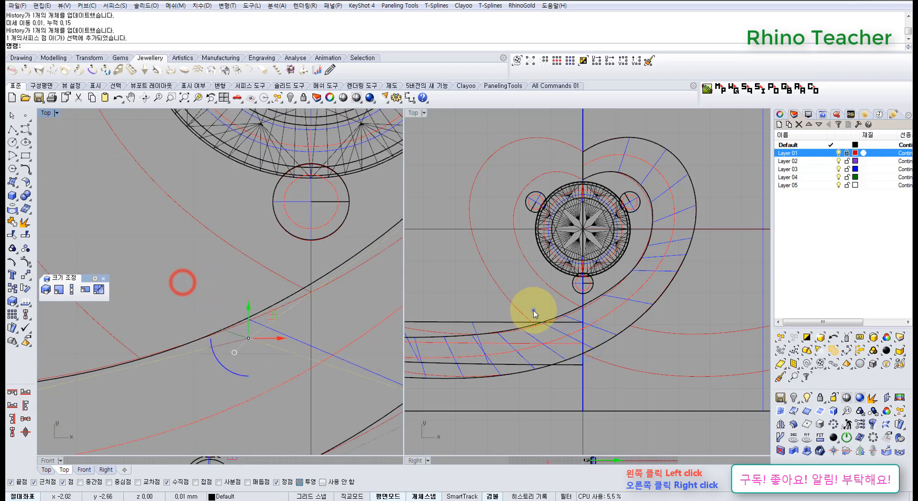
pyautogui.moveTo(533, 306); pyautogui.dragTo(571, 347, button='right')
pyautogui.scroll(5, 608, 357)
pyautogui.scroll(-8, 703, 307)
pyautogui.moveTo(699, 310); pyautogui.dragTo(601, 345, button='right')
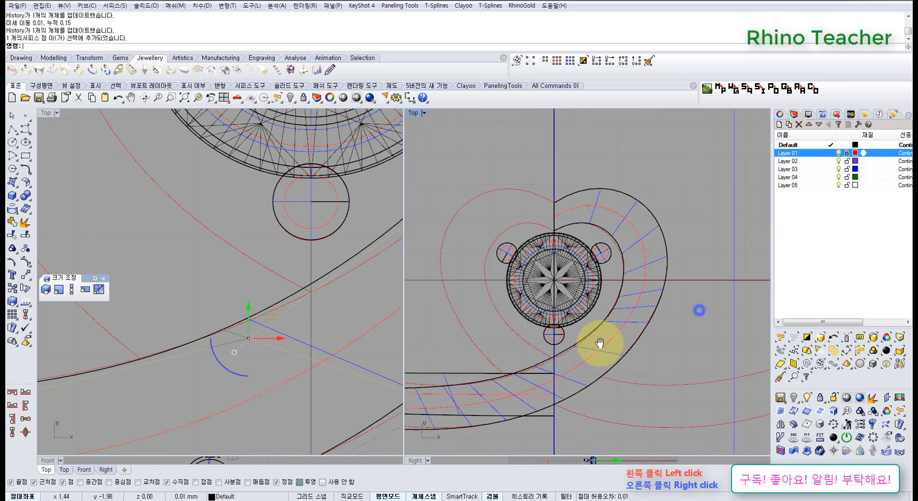
pyautogui.scroll(2, 601, 343)
pyautogui.moveTo(270, 344)
pyautogui.mouseDown(button='right')
pyautogui.moveTo(235, 347)
pyautogui.moveTo(246, 347)
pyautogui.mouseUp(button='right')
pyautogui.hotkey('alt', 'Right')
pyautogui.hotkey('alt', 'Right')
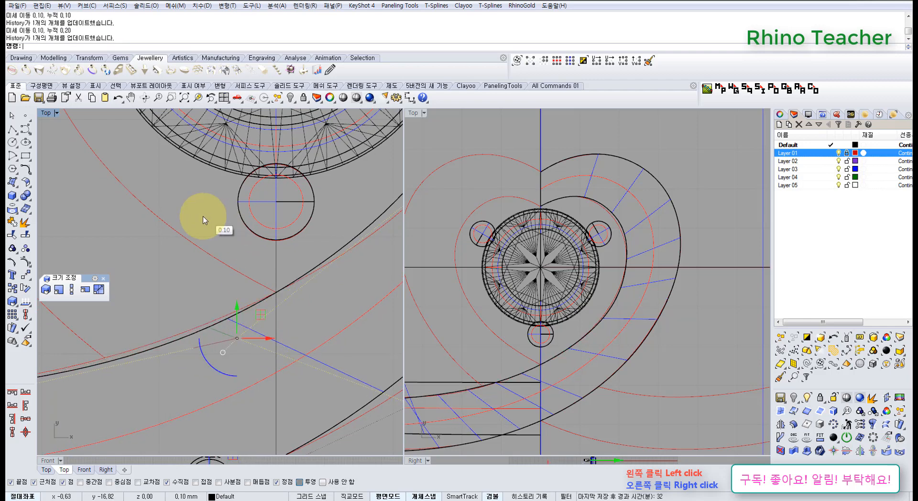
# Nudge the inner control point to the right of the bottom small circle inward by 0.05 mm
pyautogui.moveTo(286, 216)
pyautogui.mouseDown(button='right')
pyautogui.moveTo(167, 272)
pyautogui.moveTo(137, 298)
pyautogui.mouseUp(button='right')
pyautogui.moveTo(365, 270); pyautogui.dragTo(364, 269)
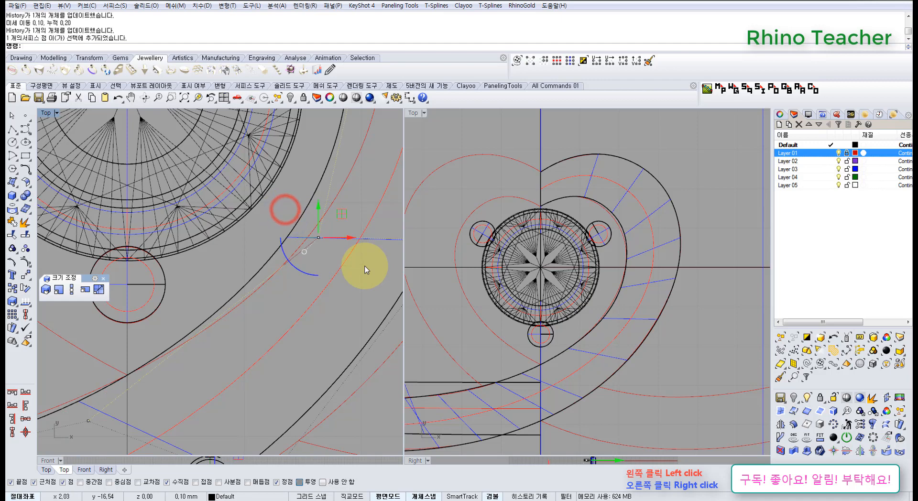
pyautogui.hotkey('ctrl', 'Left')
pyautogui.hotkey('ctrl', 'Left')
pyautogui.hotkey('ctrl', 'Left')
pyautogui.hotkey('ctrl', 'Left')
pyautogui.hotkey('ctrl', 'Left')
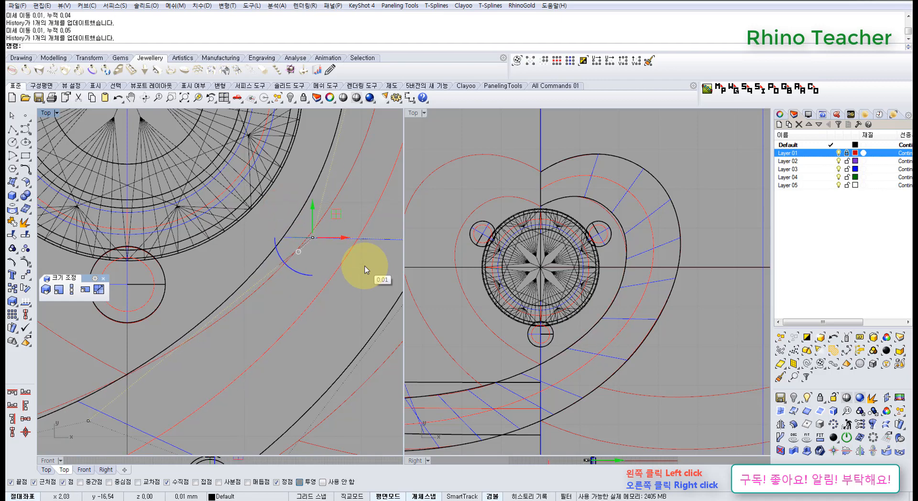
# Examine the whole flat band and its flowed copy from the heart curve to the shank's far end
pyautogui.scroll(-8, 639, 387)
pyautogui.moveTo(638, 386); pyautogui.dragTo(606, 289, button='right')
pyautogui.scroll(-8, 640, 316)
pyautogui.scroll(5, 606, 289)
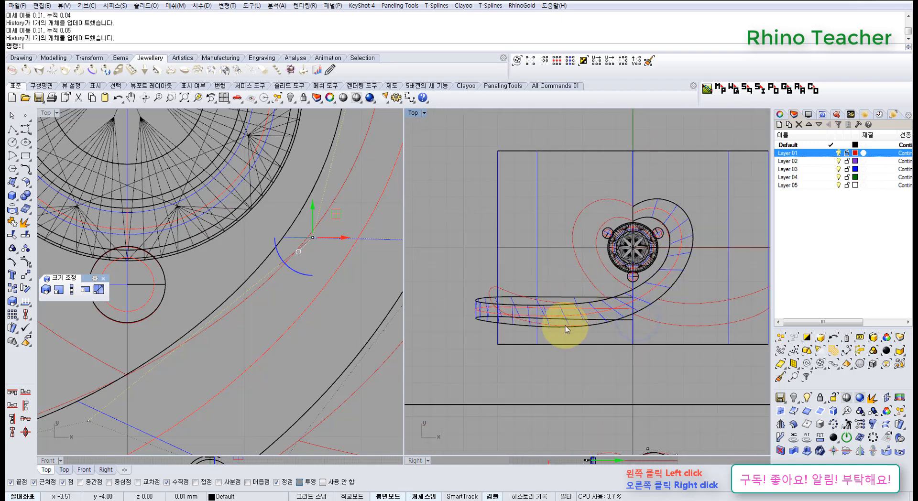
pyautogui.moveTo(541, 389); pyautogui.dragTo(548, 293, button='right')
pyautogui.scroll(-8, 245, 295)
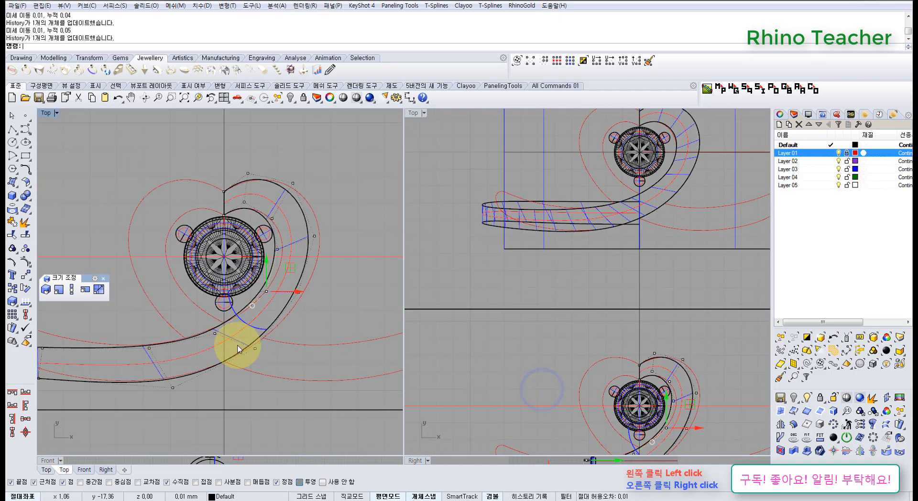
pyautogui.moveTo(176, 373); pyautogui.dragTo(316, 321, button='right')
pyautogui.scroll(-8, 330, 330)
pyautogui.moveTo(227, 334); pyautogui.dragTo(266, 317, button='right')
pyautogui.moveTo(546, 369); pyautogui.dragTo(546, 315, button='right')
pyautogui.moveTo(256, 336); pyautogui.dragTo(269, 360, button='right')
pyautogui.moveTo(113, 338); pyautogui.dragTo(87, 356, button='right')
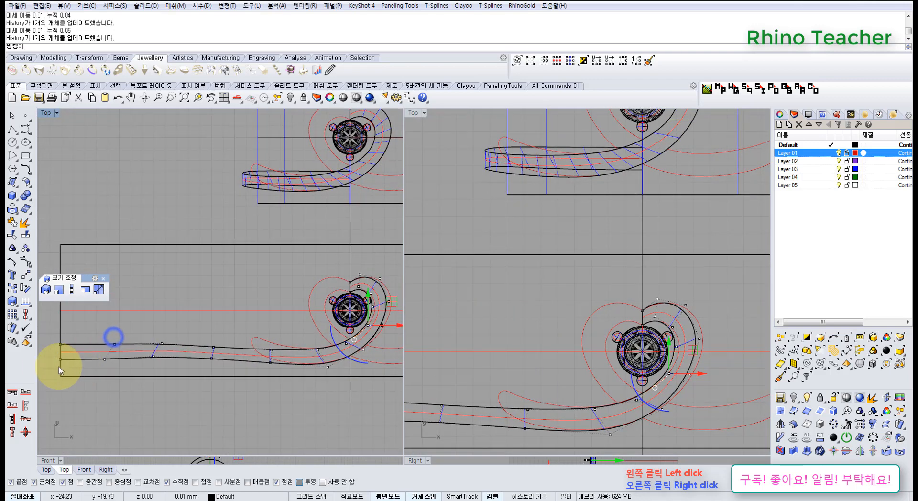
# Select the lower-edge control points along the flat band's straight section
pyautogui.click(57, 361)
pyautogui.moveTo(124, 373); pyautogui.dragTo(350, 376)
pyautogui.moveTo(191, 371); pyautogui.dragTo(261, 371, button='right')
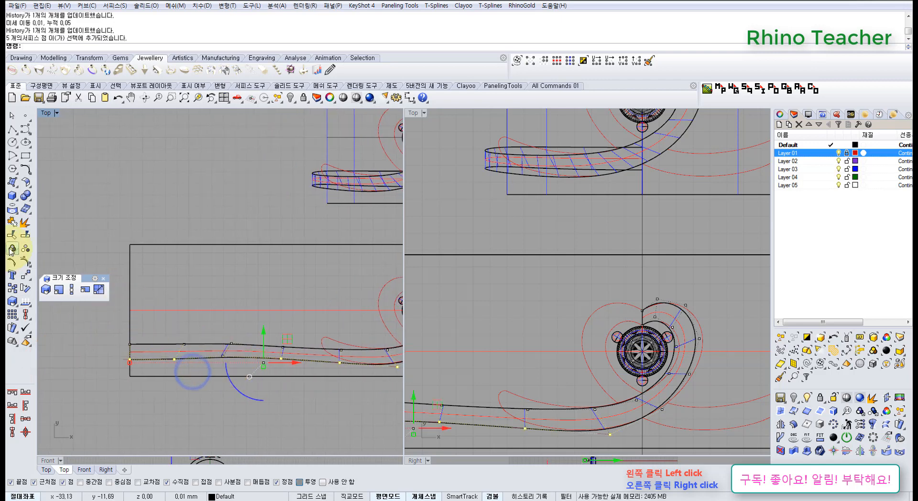
# Try to align the five selected lower-edge control points with the band's end point using Set XYZ Coordinates
pyautogui.click(24, 263)
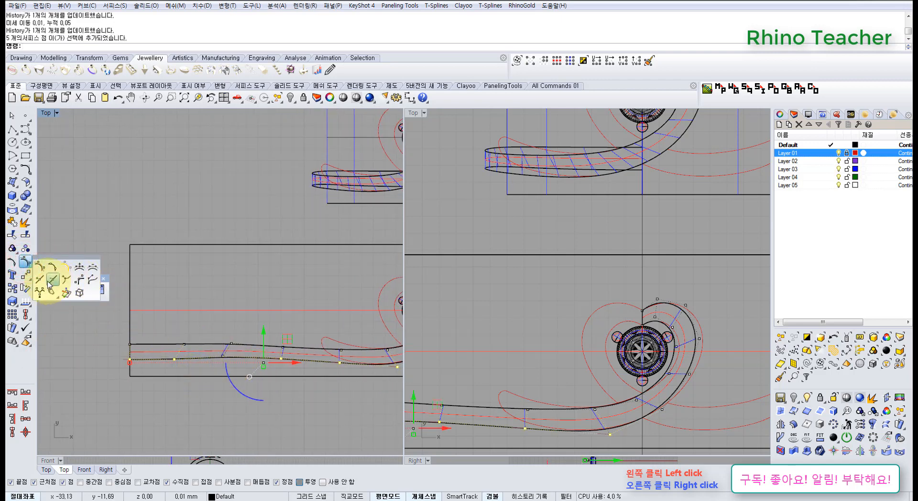
pyautogui.click(25, 276)
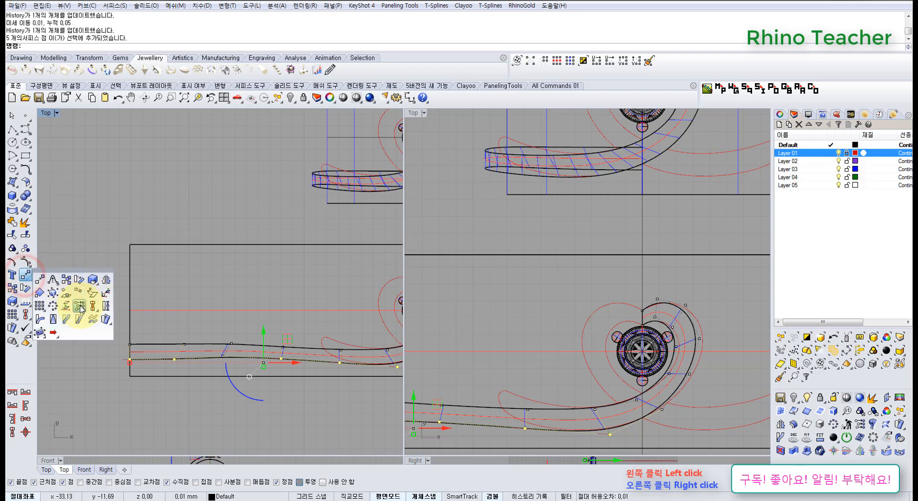
pyautogui.click(80, 306)
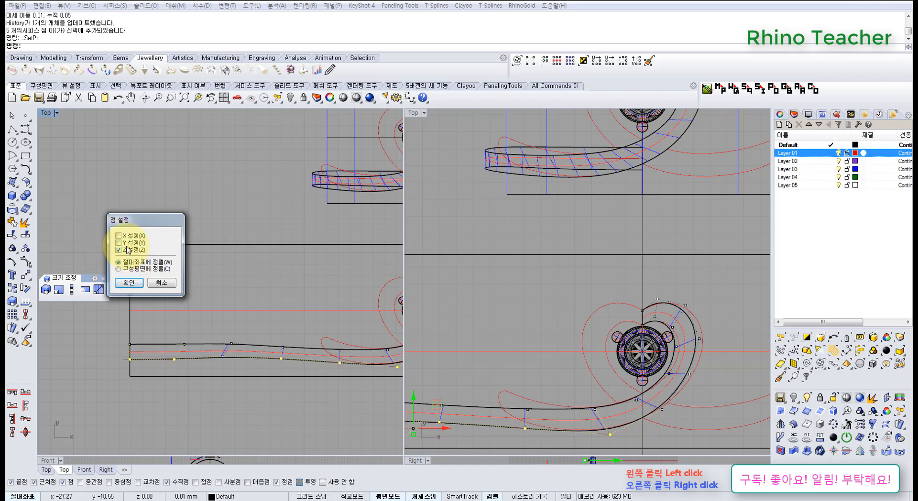
pyautogui.click(134, 288)
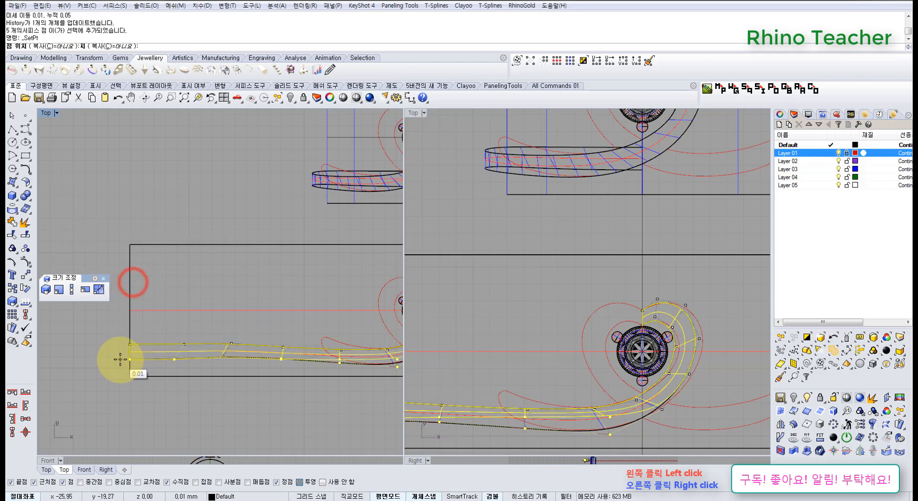
pyautogui.click(142, 359)
pyautogui.scroll(3, 211, 354)
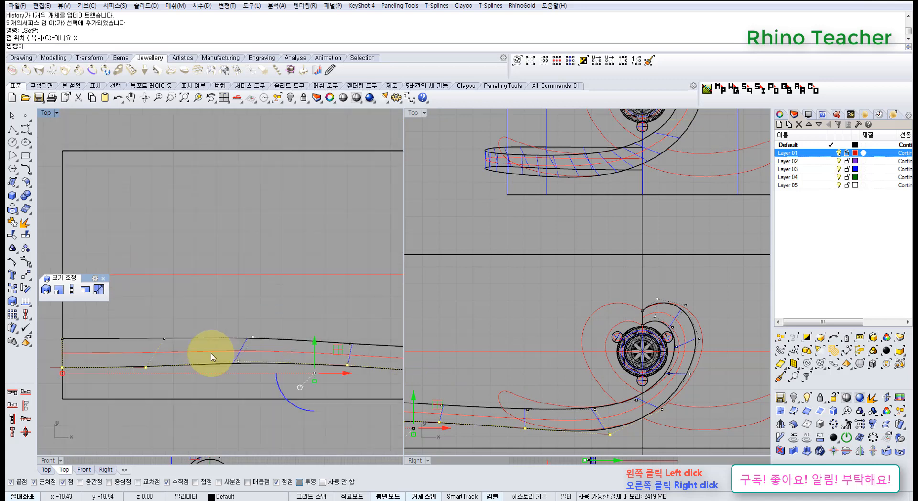
# Add the missed lower-edge control point to the selection and align all six in world Y with the band's end point
pyautogui.click(213, 357)
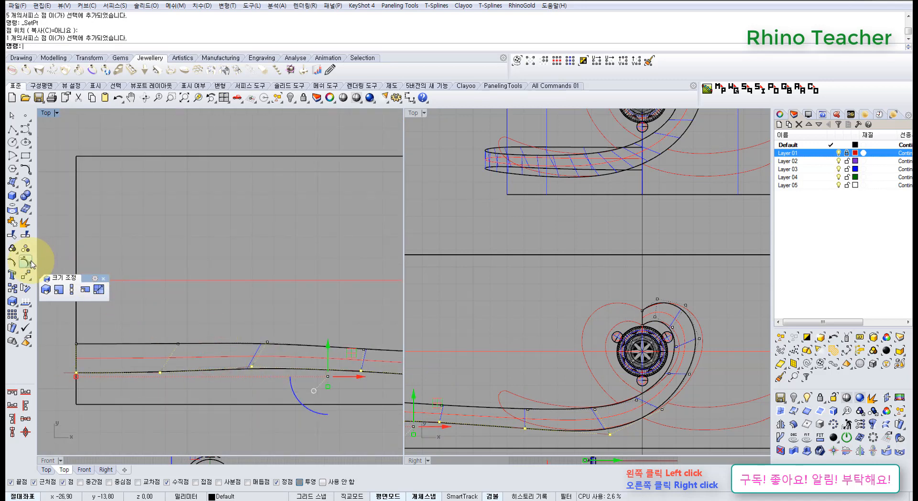
pyautogui.scroll(-3, 291, 306)
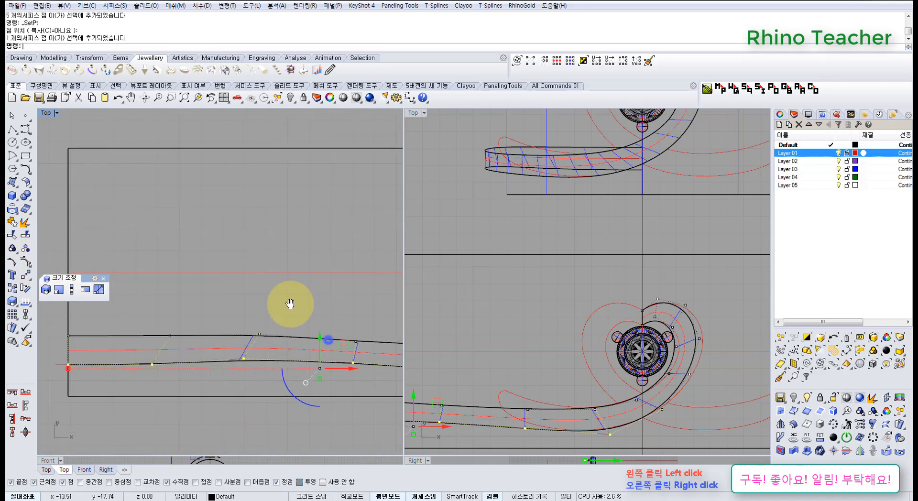
pyautogui.moveTo(313, 318); pyautogui.dragTo(230, 354, button='right')
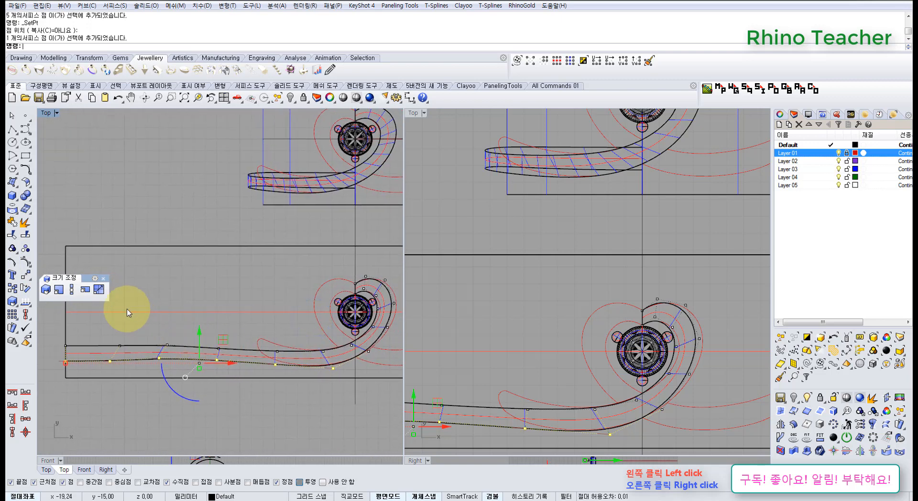
pyautogui.click(26, 276)
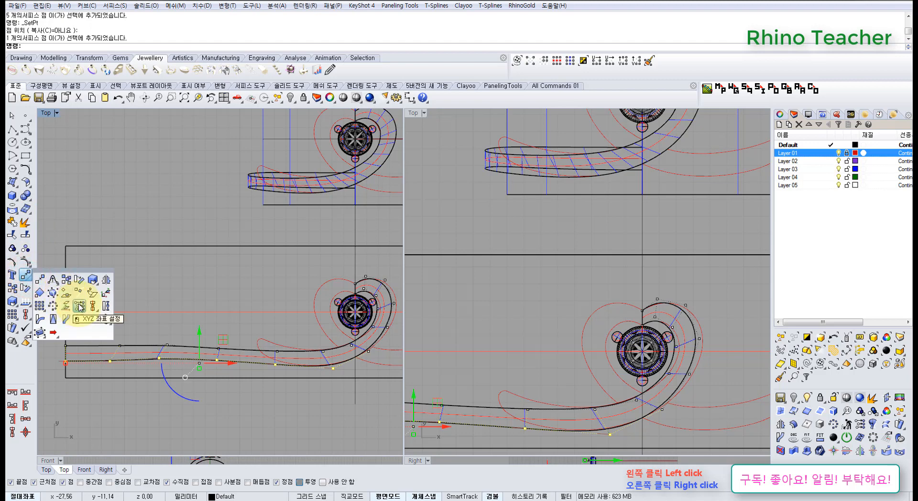
pyautogui.click(80, 307)
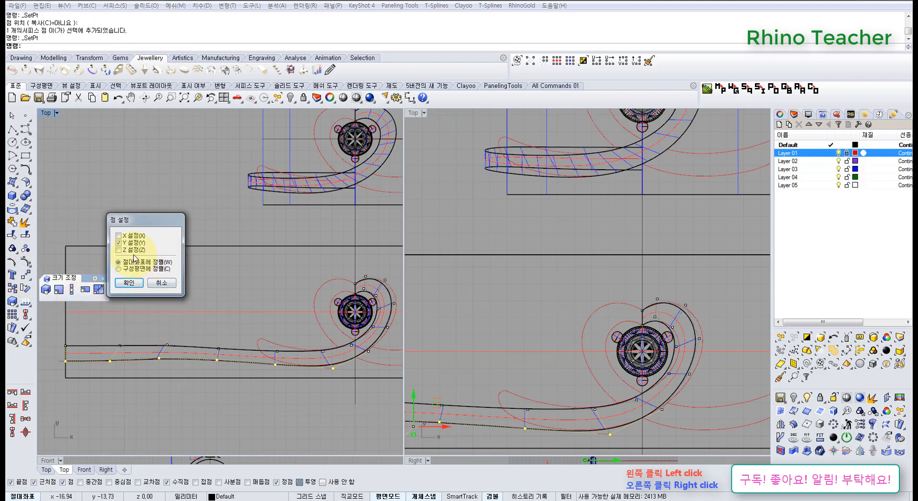
pyautogui.click(129, 284)
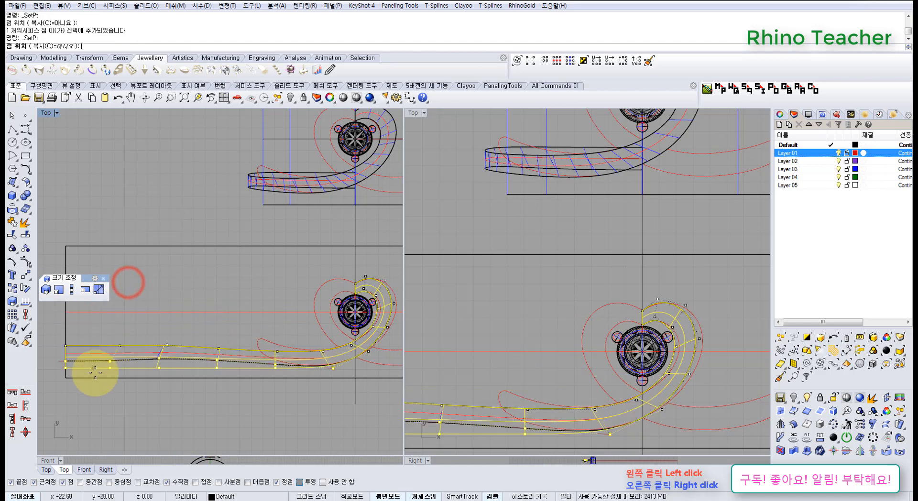
pyautogui.scroll(3, 73, 356)
pyautogui.click(74, 357)
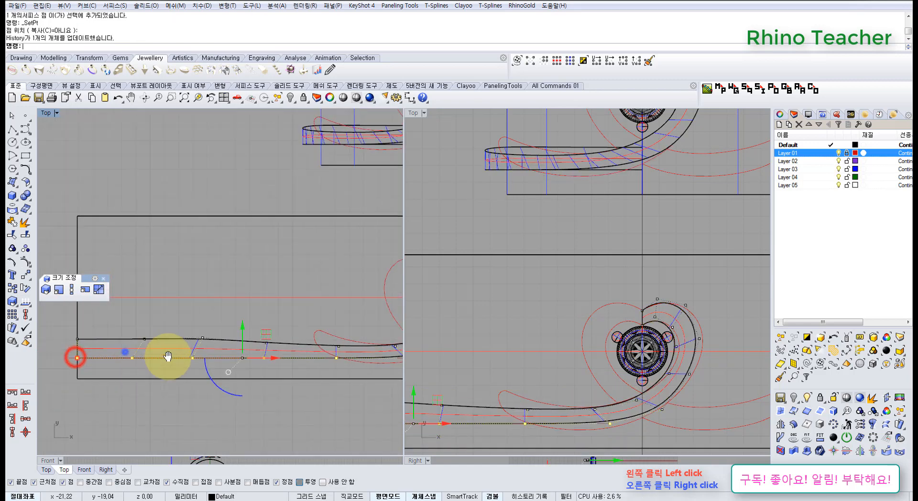
# Select the six upper-edge control points along the flat band's straight section
pyautogui.scroll(-3, 75, 355)
pyautogui.scroll(-3, 275, 345)
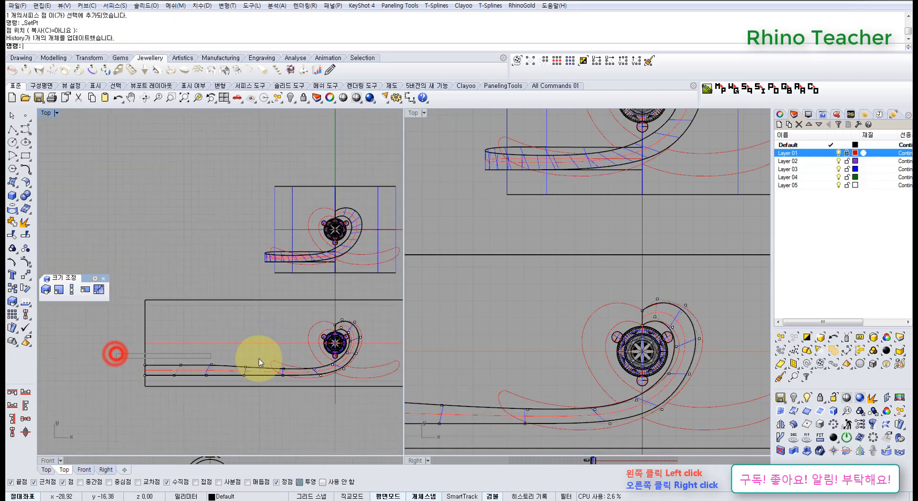
pyautogui.moveTo(319, 371); pyautogui.dragTo(318, 371)
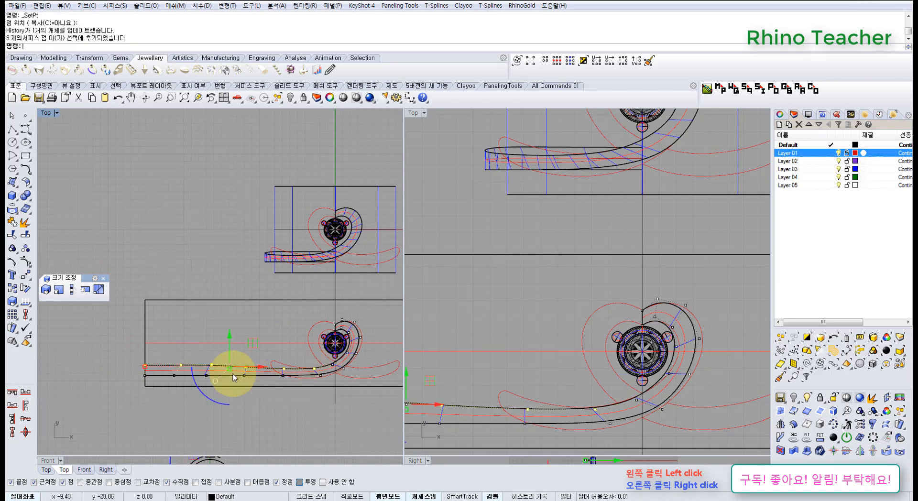
pyautogui.scroll(6, 233, 371)
pyautogui.moveTo(254, 354); pyautogui.dragTo(205, 354, button='right')
pyautogui.scroll(-4, 203, 353)
pyautogui.moveTo(123, 334); pyautogui.dragTo(170, 332, button='right')
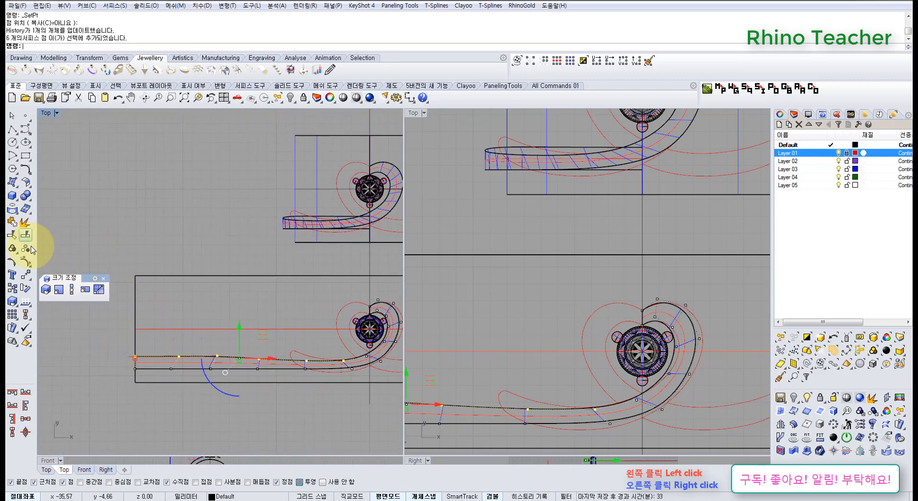
# Align the six upper-edge control points in world Y with the band's end point using Set XYZ Coordinates
pyautogui.click(29, 275)
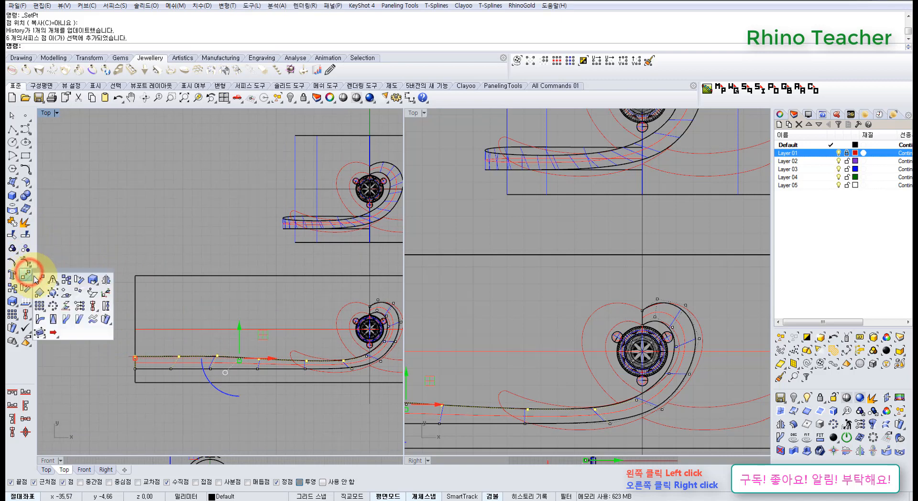
pyautogui.click(79, 308)
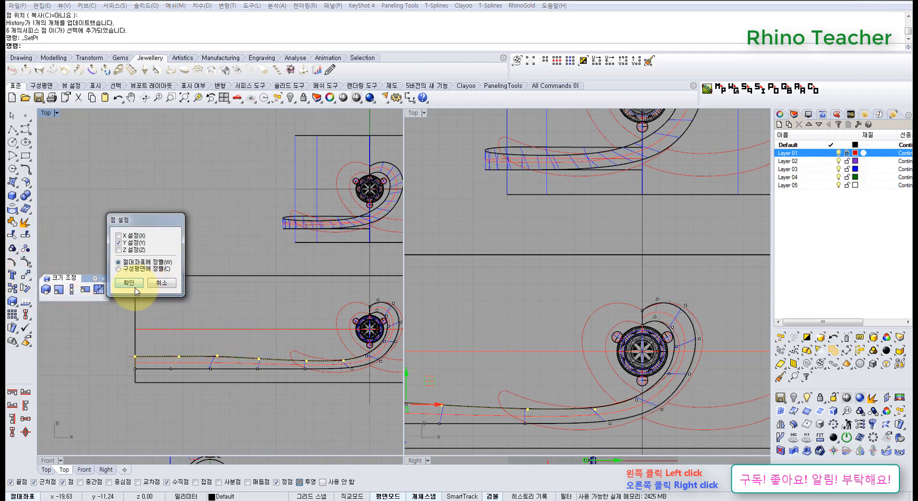
pyautogui.click(130, 283)
pyautogui.scroll(5, 141, 358)
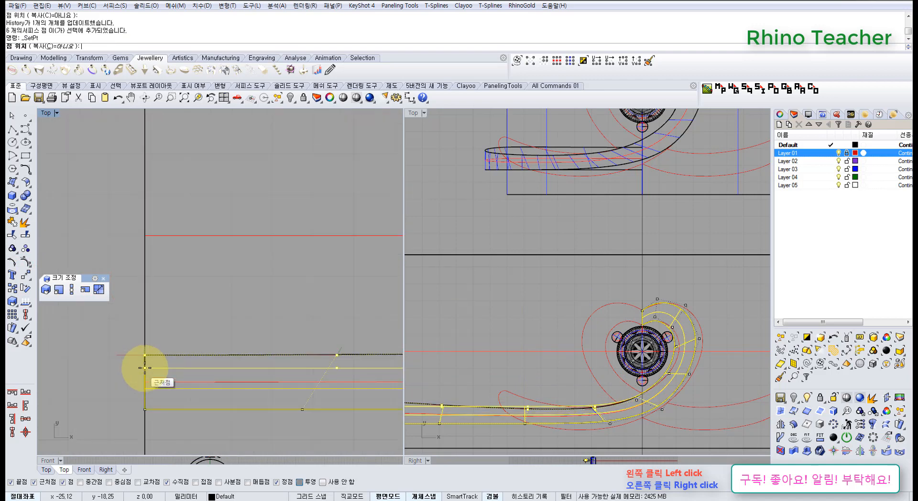
pyautogui.click(146, 364)
pyautogui.scroll(-7, 177, 366)
pyautogui.moveTo(239, 370); pyautogui.dragTo(143, 367, button='right')
pyautogui.scroll(5, 143, 365)
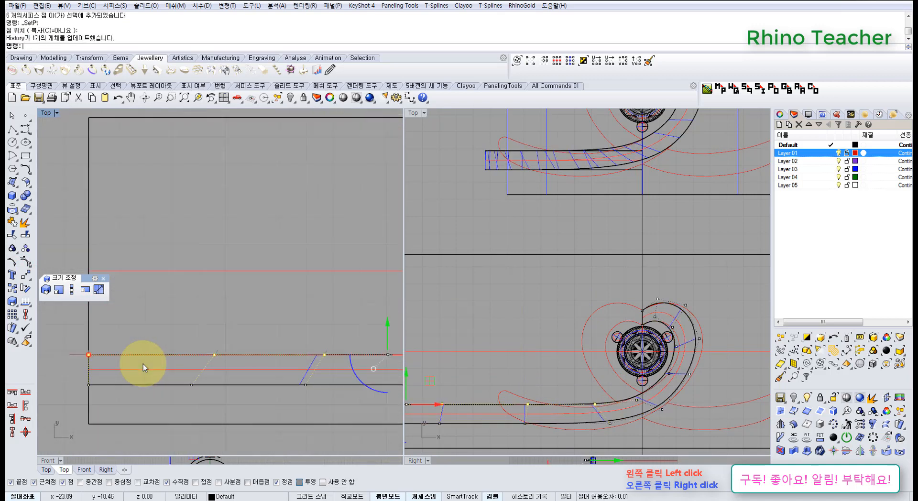
# Slide the upper-edge control point nearest the band's end along X until it sits above its lower-edge counterpart
pyautogui.click(190, 328)
pyautogui.moveTo(215, 346); pyautogui.dragTo(195, 351, button='right')
pyautogui.moveTo(172, 346); pyautogui.dragTo(217, 377)
pyautogui.scroll(-4, 223, 371)
pyautogui.moveTo(224, 371); pyautogui.dragTo(199, 367, button='right')
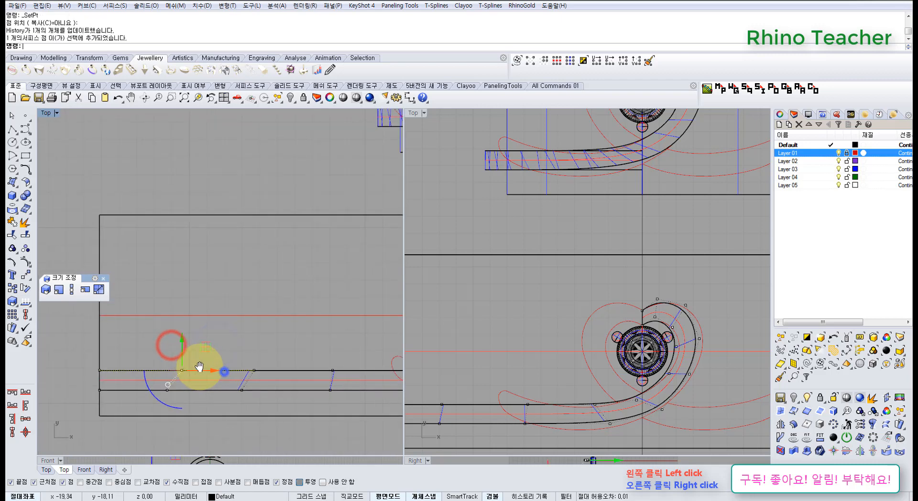
pyautogui.scroll(4, 199, 366)
pyautogui.moveTo(194, 365); pyautogui.dragTo(181, 365)
# Line up the next upper-edge control points along the straight section with their lower-edge counterparts in X
pyautogui.moveTo(231, 323); pyautogui.dragTo(291, 363)
pyautogui.moveTo(349, 332); pyautogui.dragTo(192, 334, button='right')
pyautogui.scroll(-6, 198, 338)
pyautogui.moveTo(202, 328); pyautogui.dragTo(253, 359)
pyautogui.scroll(2, 253, 358)
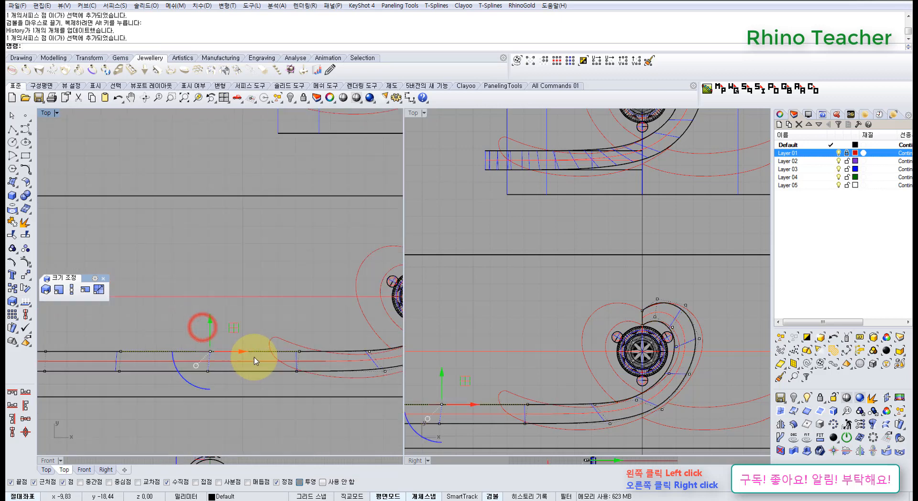
pyautogui.scroll(2, 254, 359)
pyautogui.click(294, 295)
# Move the control-point pair where the band curves below the gem downward so the band follows the heart outline
pyautogui.scroll(-6, 330, 316)
pyautogui.moveTo(351, 320); pyautogui.dragTo(251, 323, button='right')
pyautogui.scroll(6, 258, 334)
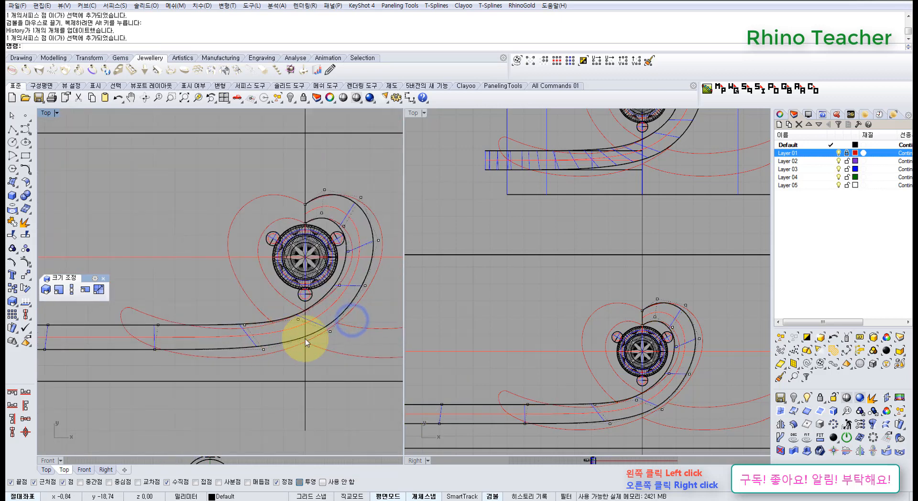
pyautogui.scroll(5, 641, 199)
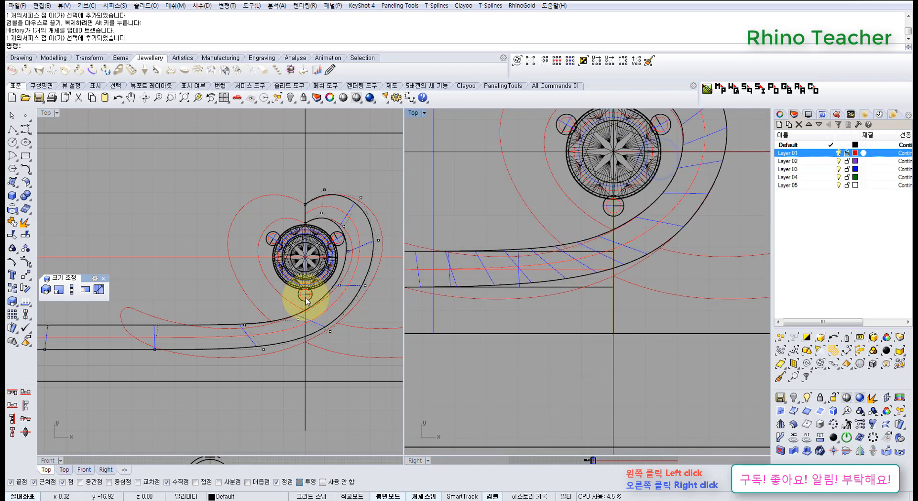
pyautogui.moveTo(300, 297); pyautogui.dragTo(258, 332, button='right')
pyautogui.scroll(6, 258, 329)
pyautogui.moveTo(127, 319); pyautogui.dragTo(233, 418)
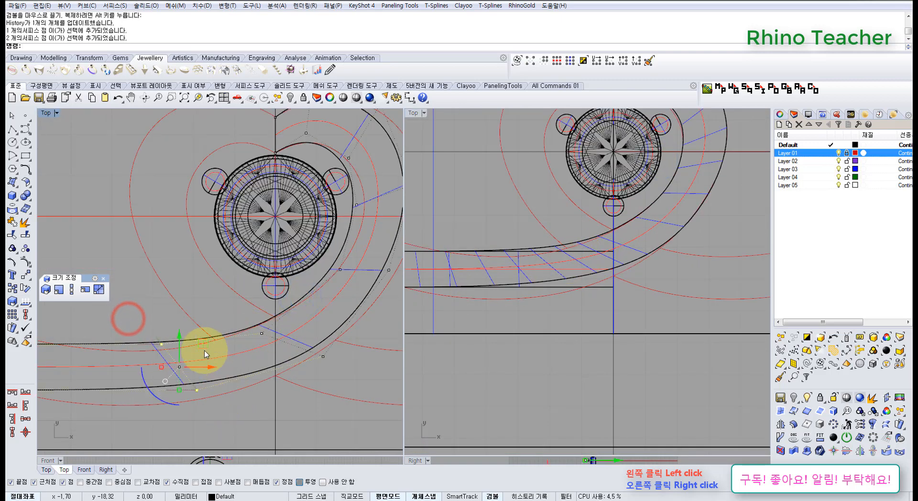
pyautogui.moveTo(203, 345); pyautogui.dragTo(209, 365)
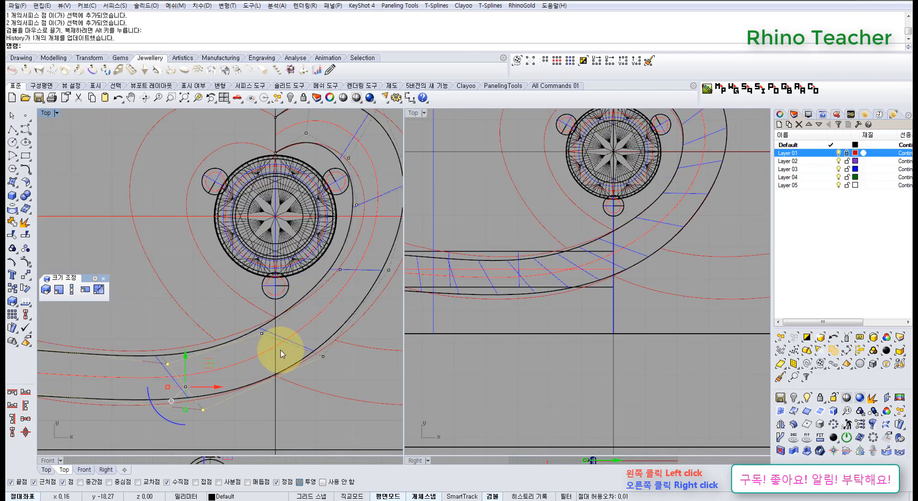
pyautogui.moveTo(270, 315); pyautogui.dragTo(358, 297, button='right')
pyautogui.scroll(-6, 298, 321)
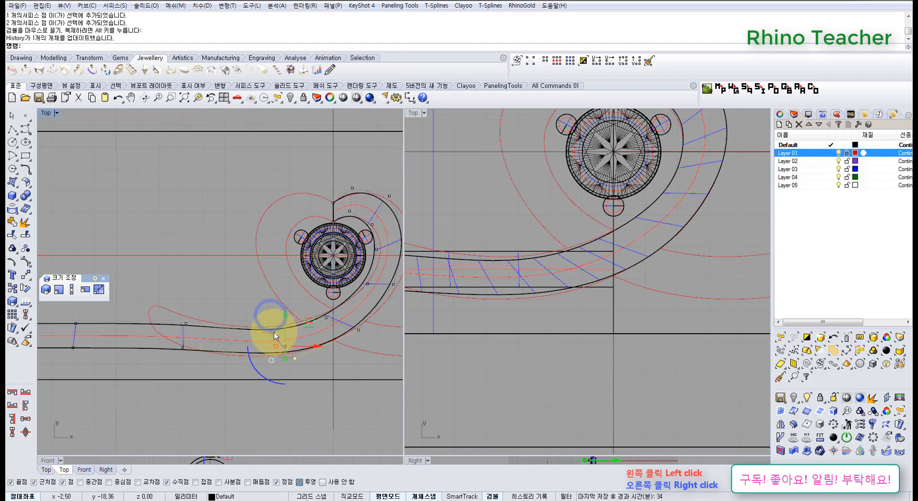
# Select the six upper-edge control points from the band's end to the bend below the heart
pyautogui.scroll(4, 284, 328)
pyautogui.scroll(-8, 285, 329)
pyautogui.moveTo(235, 338); pyautogui.dragTo(310, 334, button='right')
pyautogui.scroll(-6, 310, 334)
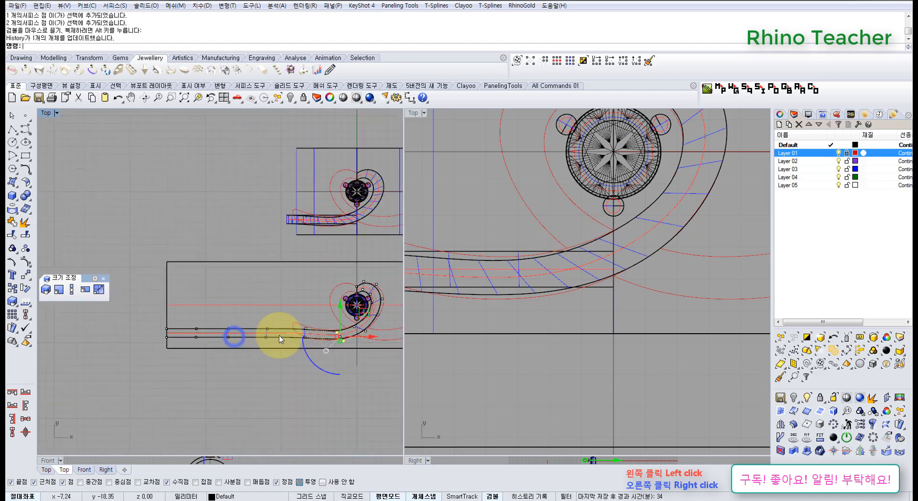
pyautogui.moveTo(128, 315); pyautogui.dragTo(342, 338)
pyautogui.scroll(5, 287, 328)
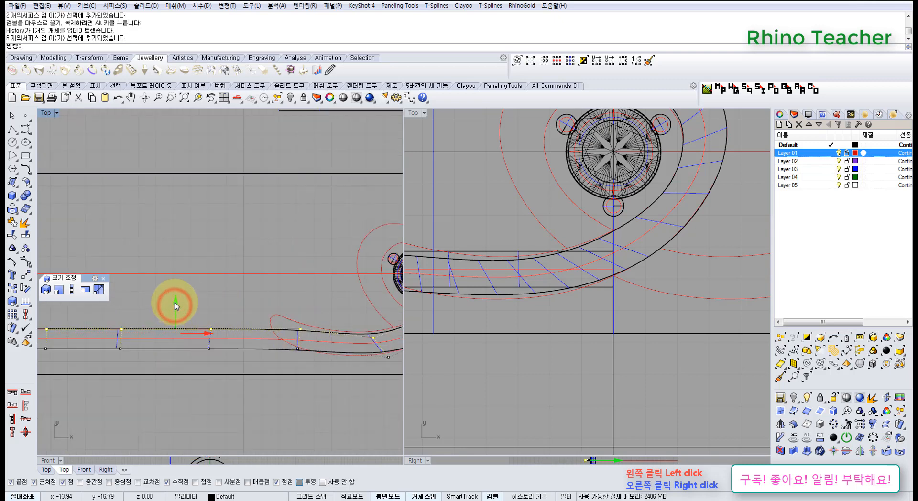
# Try to move the six selected upper-edge control points upward with the gumball, and undo the move
pyautogui.moveTo(175, 306); pyautogui.dragTo(177, 304)
pyautogui.moveTo(239, 302); pyautogui.dragTo(289, 284, button='right')
pyautogui.scroll(-4, 288, 285)
pyautogui.hotkey('ctrl', 'z')
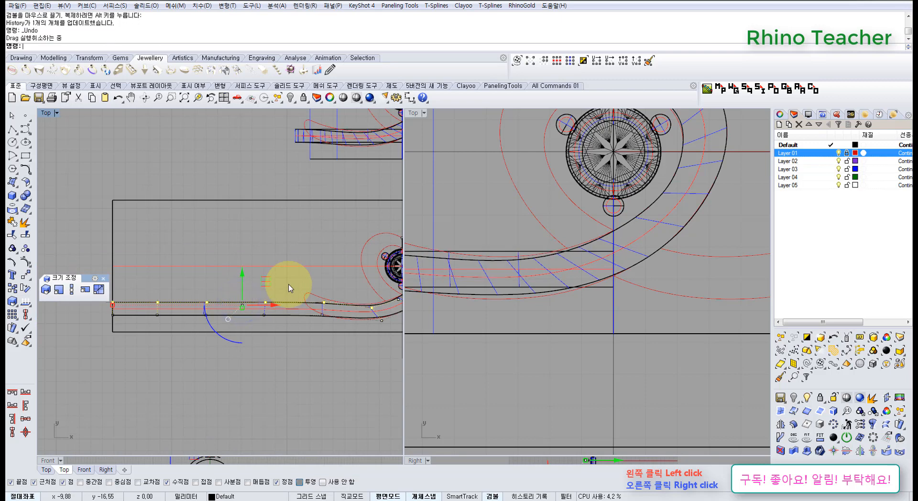
# Nudge the six upper-edge control points upward in 0.01 mm increments to widen the shank, and deselect them
pyautogui.hotkey('alt', 'Up')
pyautogui.hotkey('ctrl', 'alt', 'Up')
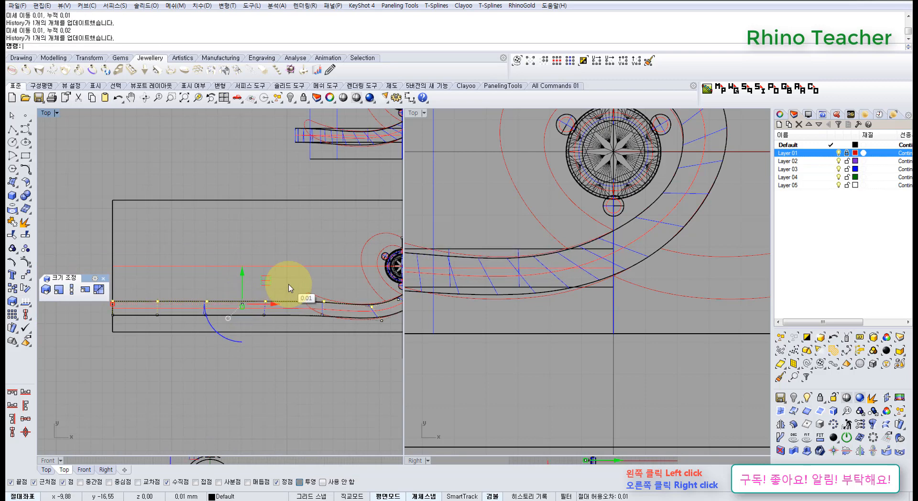
pyautogui.moveTo(232, 279); pyautogui.dragTo(141, 248, button='right')
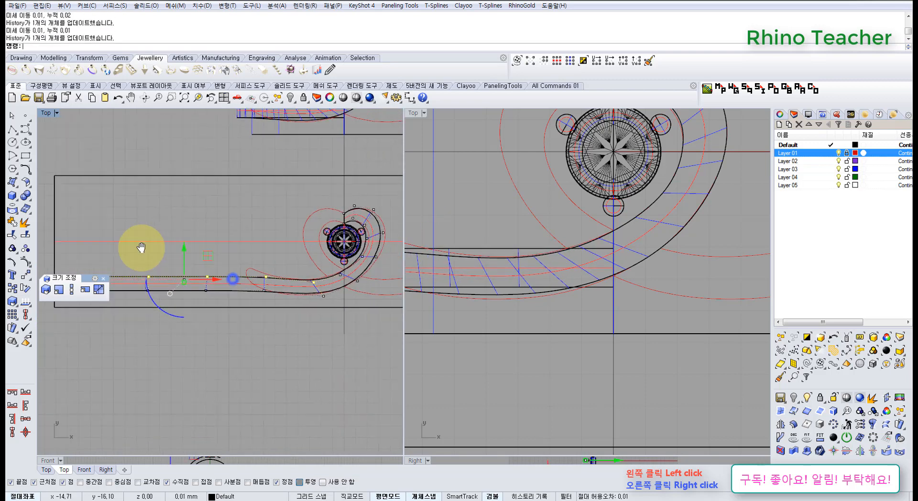
pyautogui.click(215, 212)
pyautogui.moveTo(227, 274); pyautogui.dragTo(246, 303, button='right')
pyautogui.scroll(-1, 246, 303)
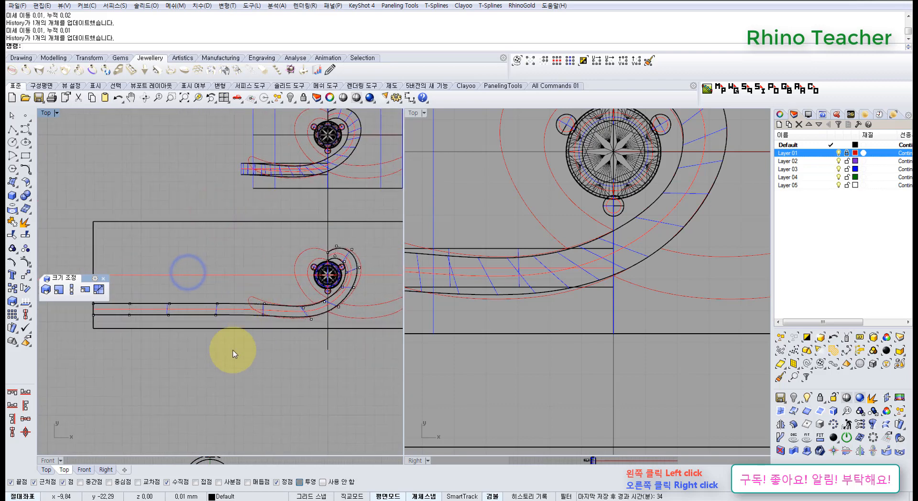
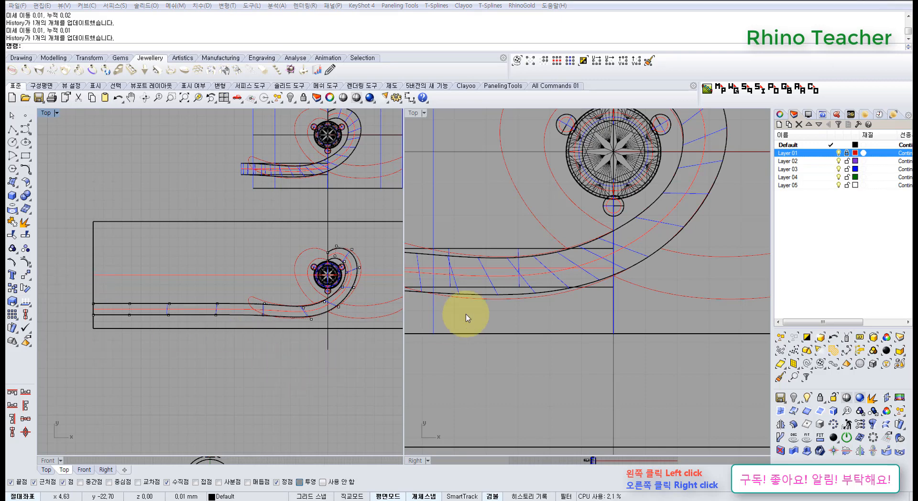
# Select the four control points in the middle of the straight section and raise them to arch the shank upward
pyautogui.moveTo(450, 319); pyautogui.dragTo(527, 305, button='right')
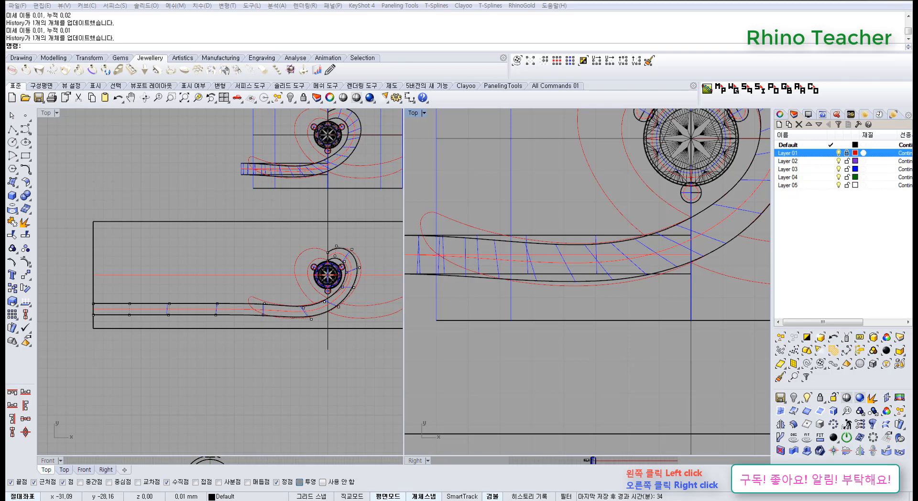
pyautogui.click(102, 235)
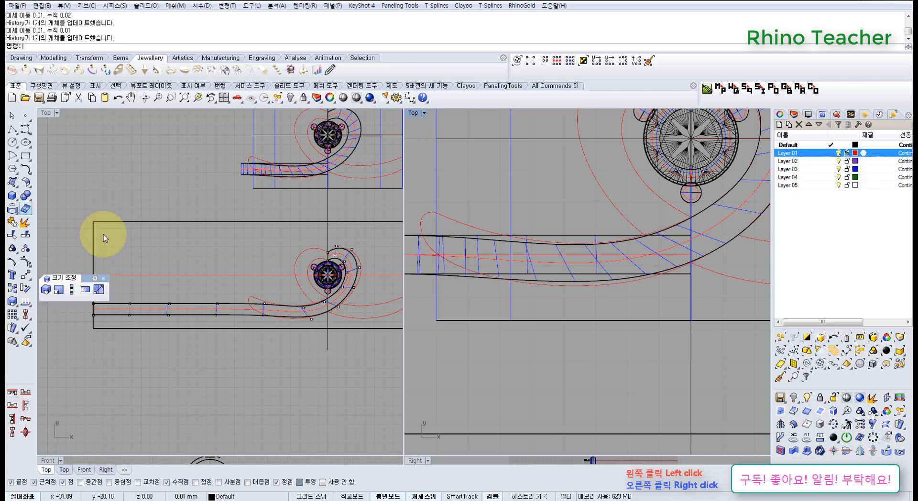
pyautogui.moveTo(236, 334); pyautogui.dragTo(277, 353, button='right')
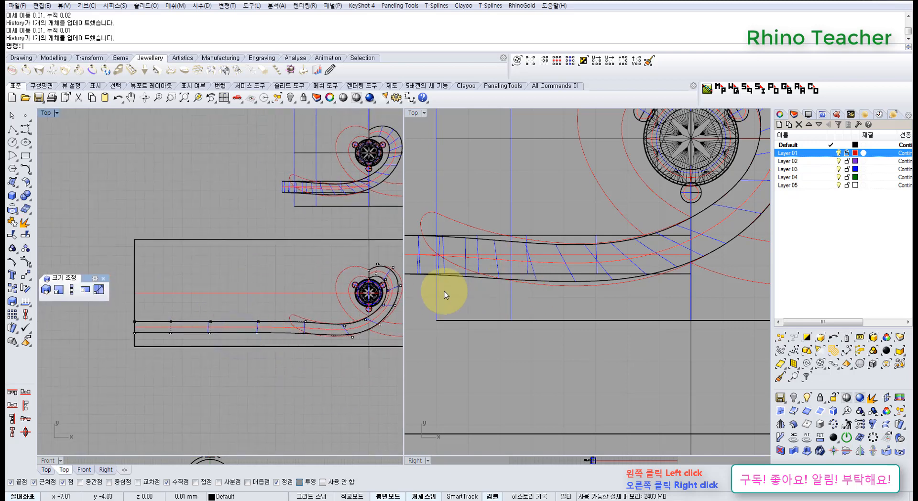
pyautogui.scroll(-4, 588, 302)
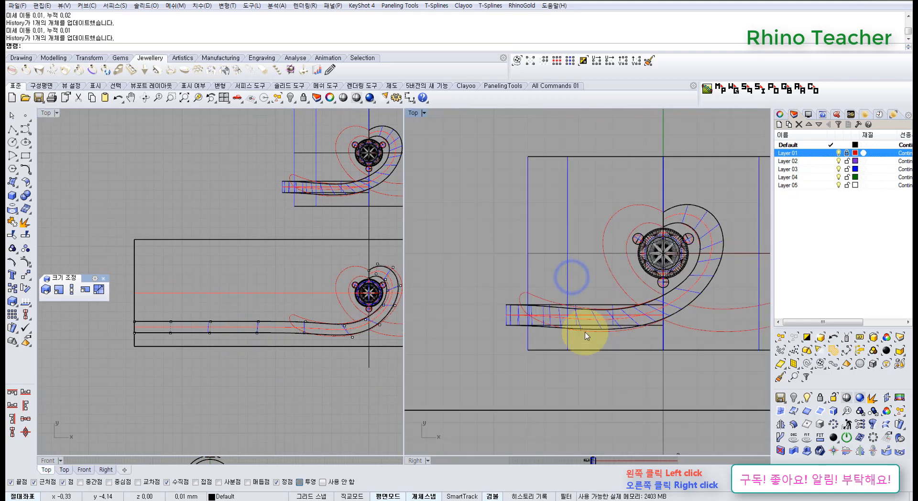
pyautogui.scroll(3, 225, 325)
pyautogui.moveTo(179, 284); pyautogui.dragTo(281, 347)
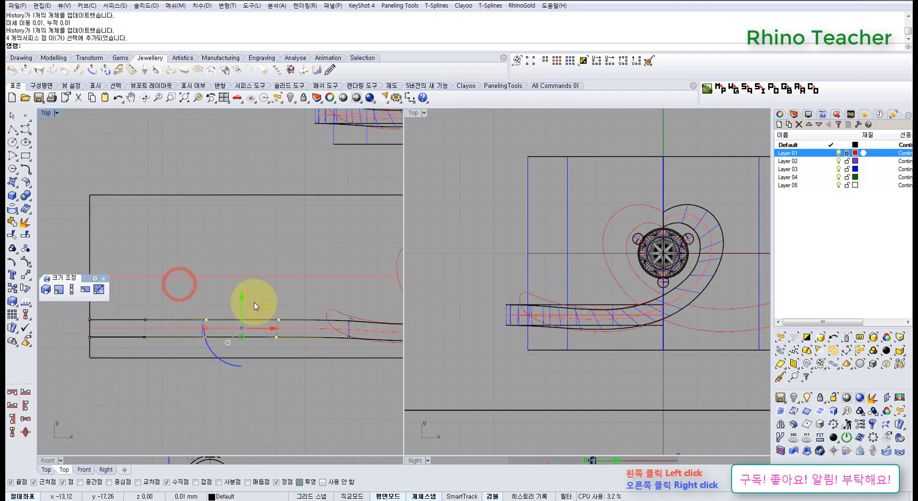
pyautogui.moveTo(241, 301)
pyautogui.mouseDown()
pyautogui.moveTo(265, 294)
pyautogui.moveTo(240, 290)
pyautogui.mouseUp()
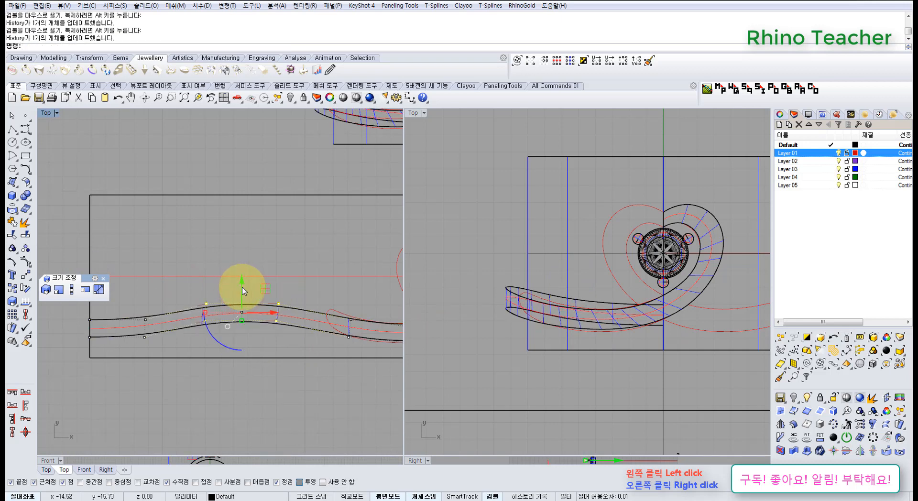
# Set both Top views to shaded display and examine the arched flat band and its flowed copy
pyautogui.moveTo(332, 319); pyautogui.dragTo(277, 338, button='right')
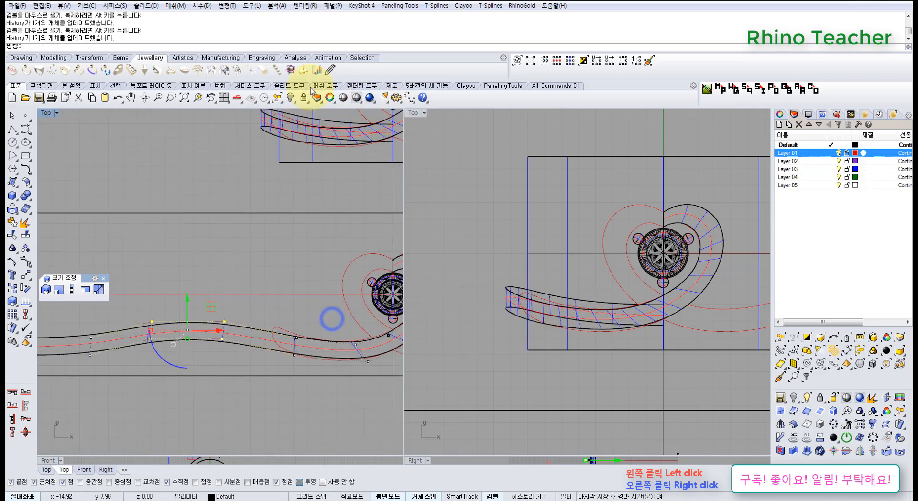
pyautogui.click(343, 99)
pyautogui.click(500, 227)
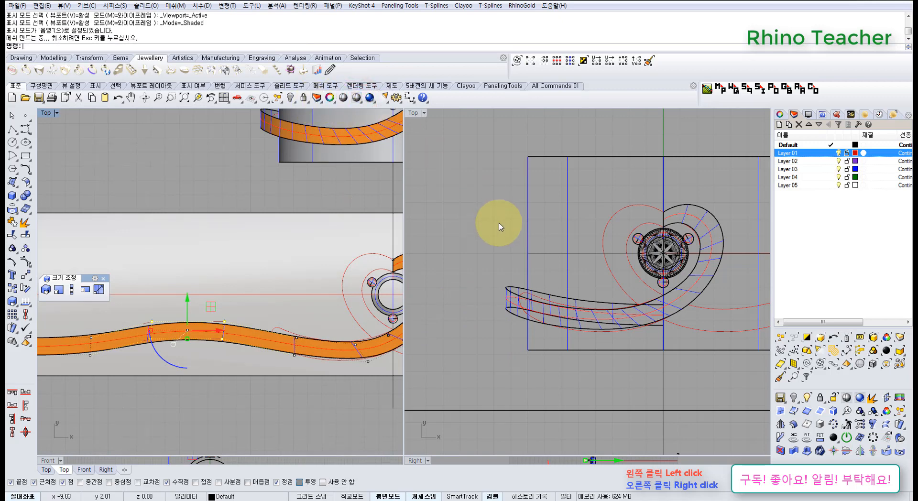
pyautogui.moveTo(558, 246); pyautogui.dragTo(520, 259, button='right')
pyautogui.rightClick(520, 262)
pyautogui.moveTo(538, 336); pyautogui.dragTo(515, 334, button='right')
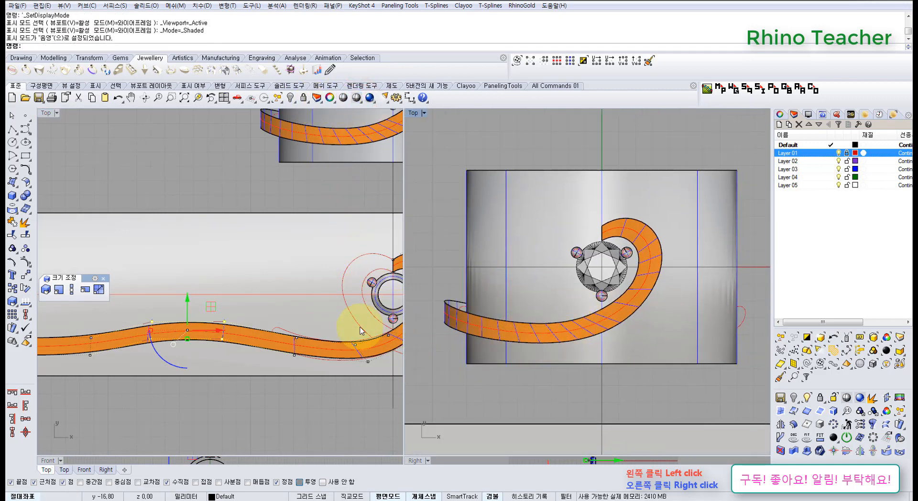
pyautogui.moveTo(321, 336); pyautogui.dragTo(281, 354, button='right')
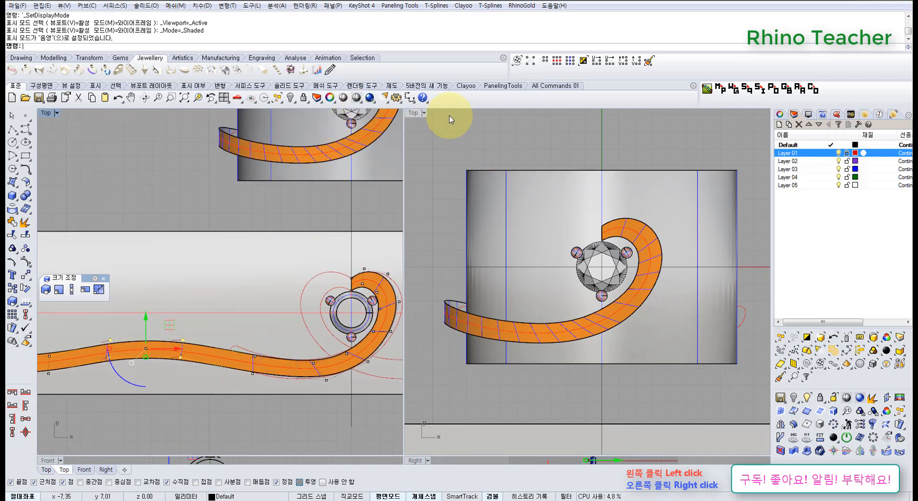
# Return both Top views to wireframe and compare the band with the heart outline around the lower bend
pyautogui.click(359, 98)
pyautogui.rightClick(439, 181)
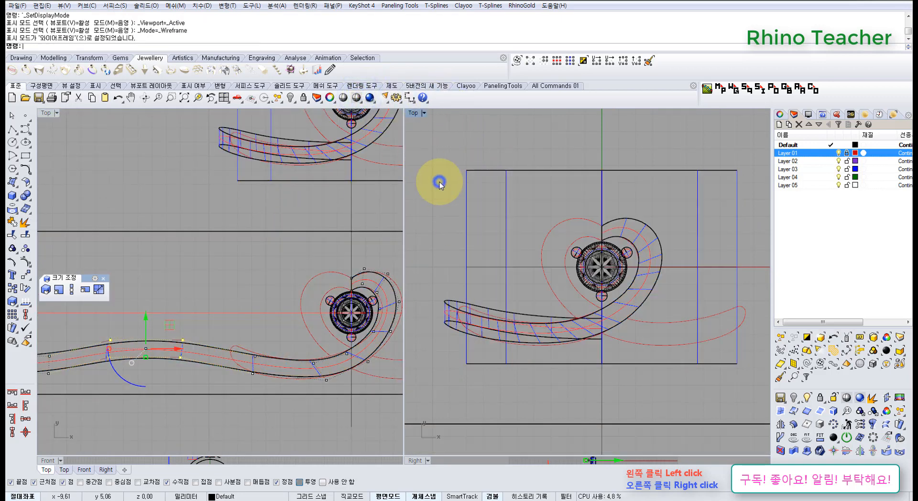
pyautogui.moveTo(334, 330); pyautogui.dragTo(292, 299, button='right')
pyautogui.scroll(6, 522, 328)
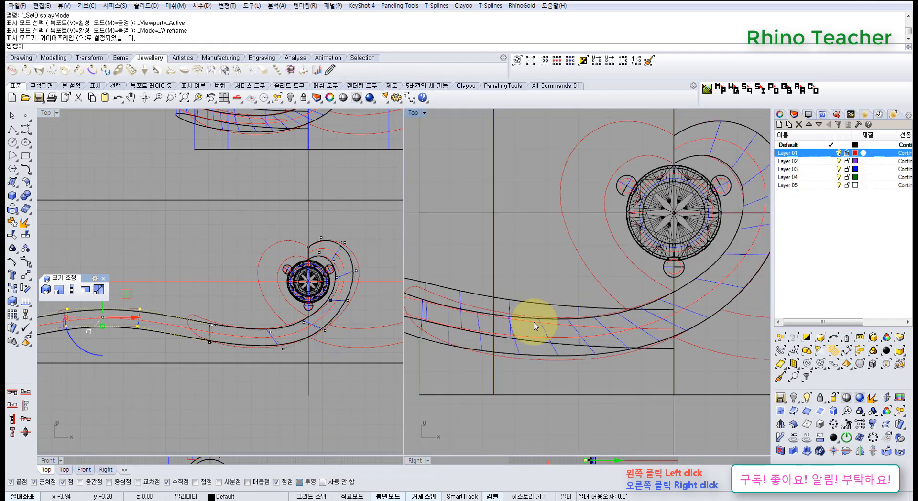
pyautogui.moveTo(446, 332); pyautogui.dragTo(477, 335, button='right')
pyautogui.moveTo(206, 335); pyautogui.dragTo(269, 335, button='right')
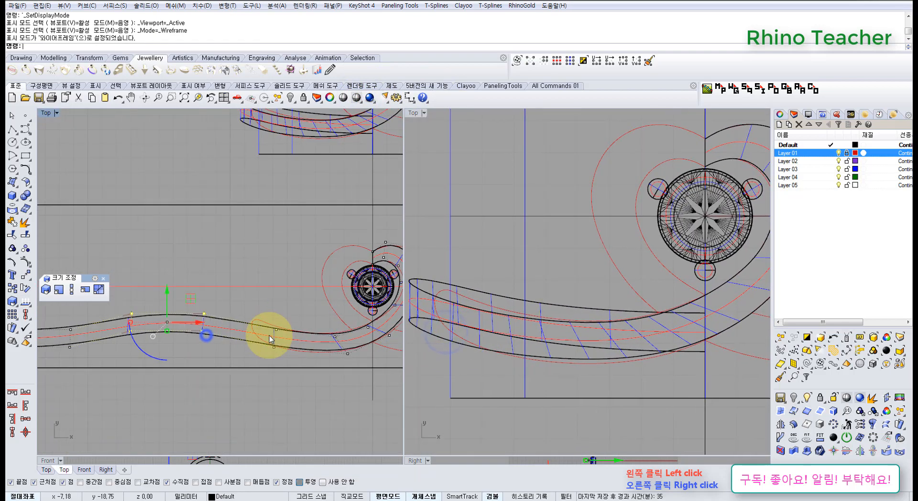
pyautogui.scroll(6, 269, 329)
pyautogui.moveTo(381, 338); pyautogui.dragTo(347, 338, button='right')
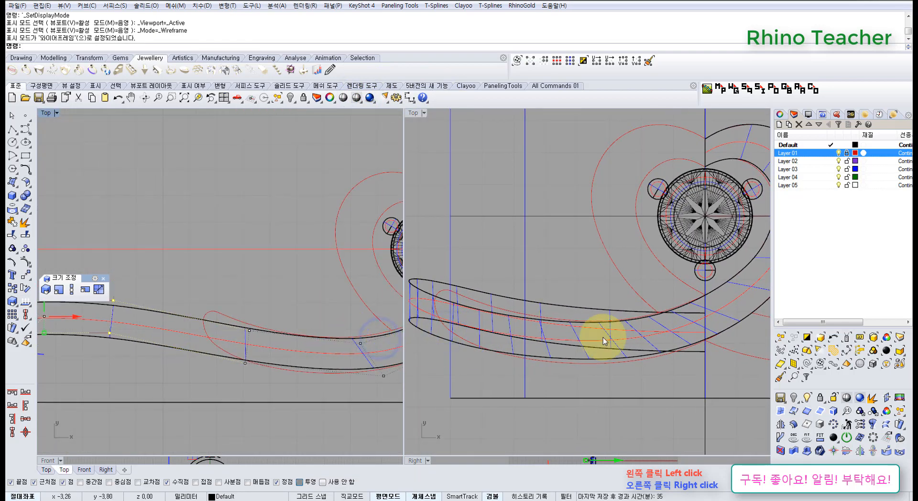
# Raise the four selected control points in the middle of the flat band's shank slightly further
pyautogui.moveTo(295, 359); pyautogui.dragTo(261, 318, button='right')
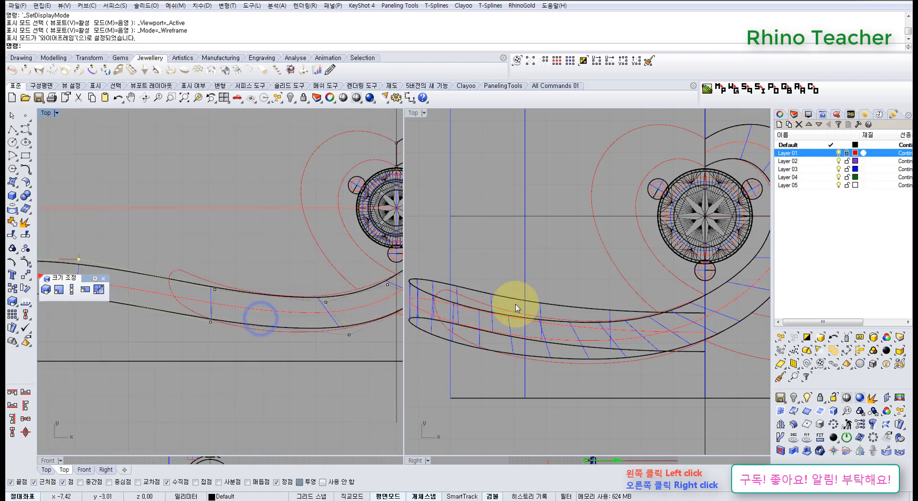
pyautogui.moveTo(233, 290); pyautogui.dragTo(186, 302, button='right')
pyautogui.scroll(3, 246, 349)
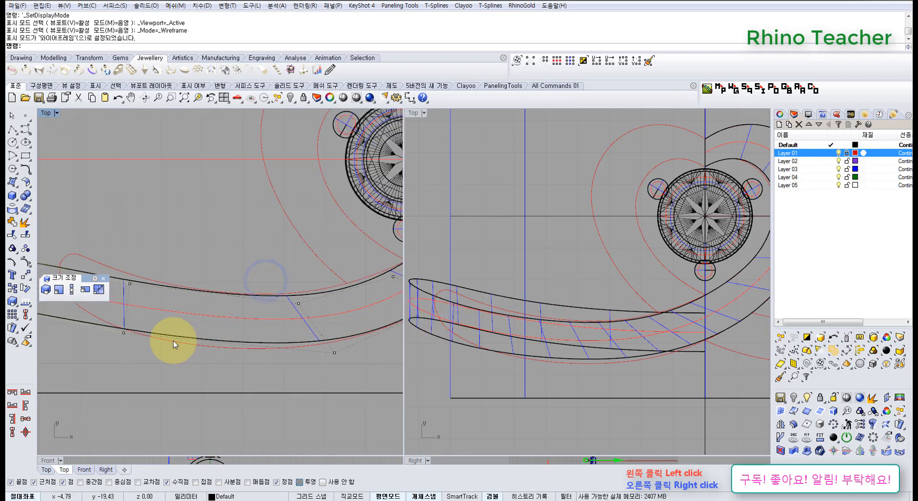
pyautogui.moveTo(170, 342); pyautogui.dragTo(336, 334, button='right')
pyautogui.scroll(-3, 231, 322)
pyautogui.scroll(-4, 336, 333)
pyautogui.scroll(3, 187, 304)
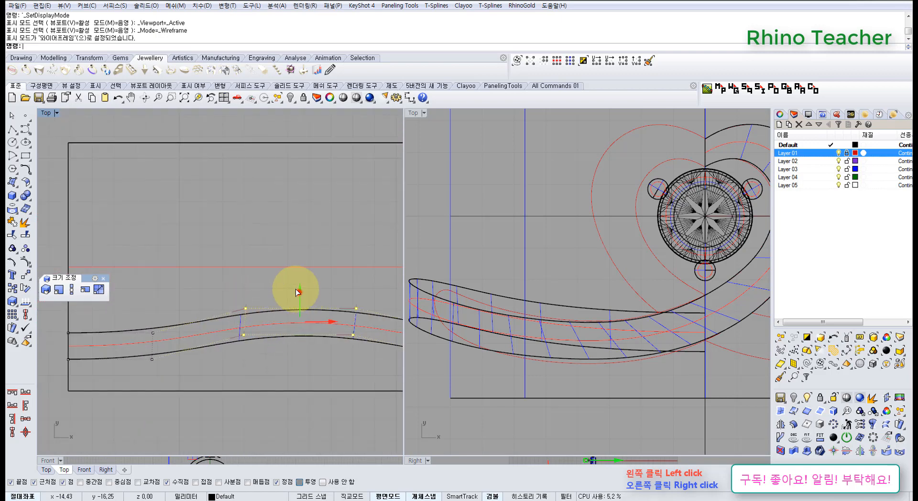
pyautogui.moveTo(297, 292); pyautogui.dragTo(297, 286)
pyautogui.moveTo(234, 305); pyautogui.dragTo(278, 305, button='right')
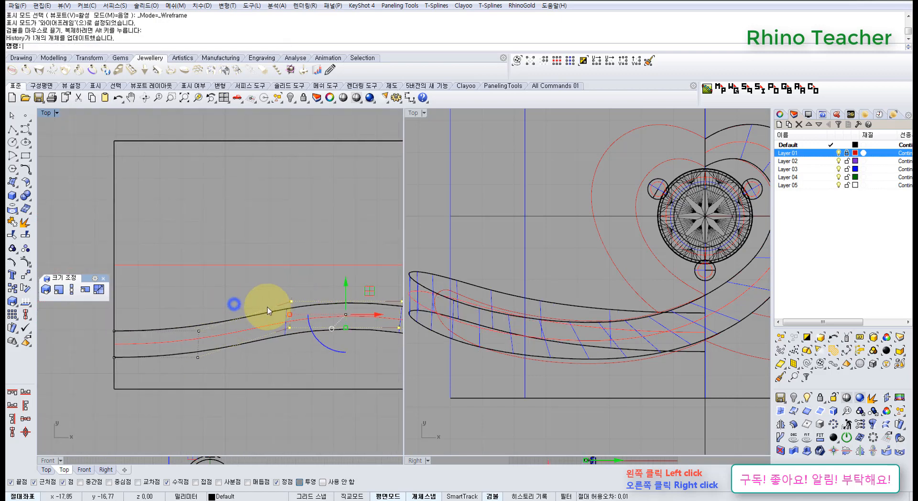
pyautogui.scroll(-2, 268, 307)
# Select the pair of control points near the tail tip of the heart outline and raise them slightly
pyautogui.moveTo(355, 309); pyautogui.dragTo(229, 311, button='right')
pyautogui.moveTo(311, 305); pyautogui.dragTo(270, 313, button='right')
pyautogui.moveTo(282, 312); pyautogui.dragTo(312, 358)
pyautogui.scroll(4, 303, 344)
pyautogui.moveTo(292, 318); pyautogui.dragTo(292, 315)
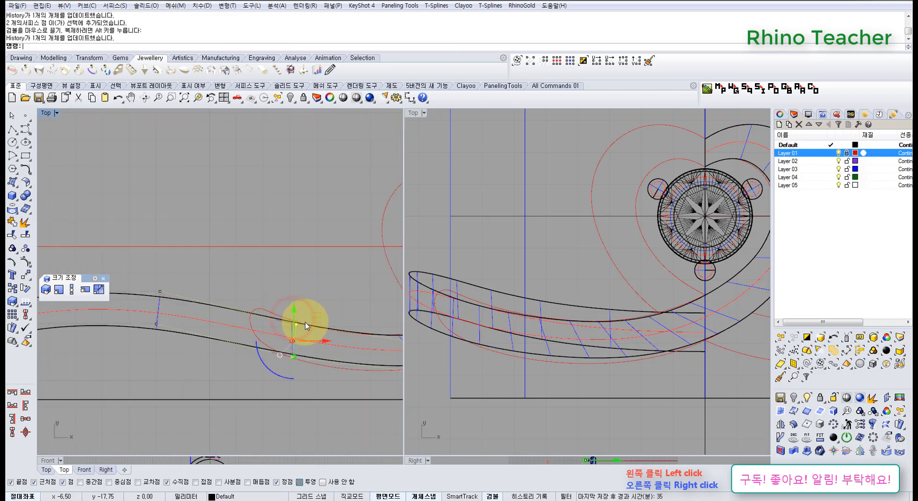
# Lower the pair's lower-edge control point on its own so the band's lower edge meets the heart outline
pyautogui.moveTo(355, 332); pyautogui.dragTo(295, 304, button='right')
pyautogui.click(323, 359)
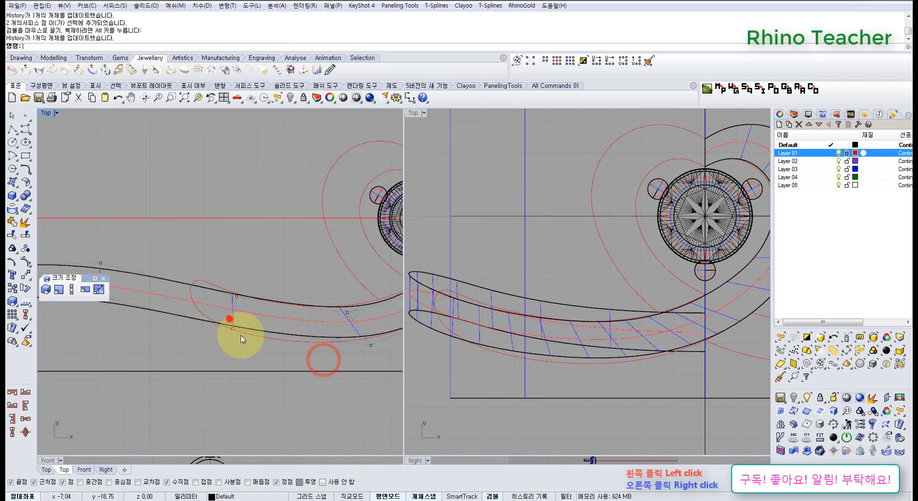
pyautogui.click(233, 329)
pyautogui.moveTo(232, 307); pyautogui.dragTo(240, 314)
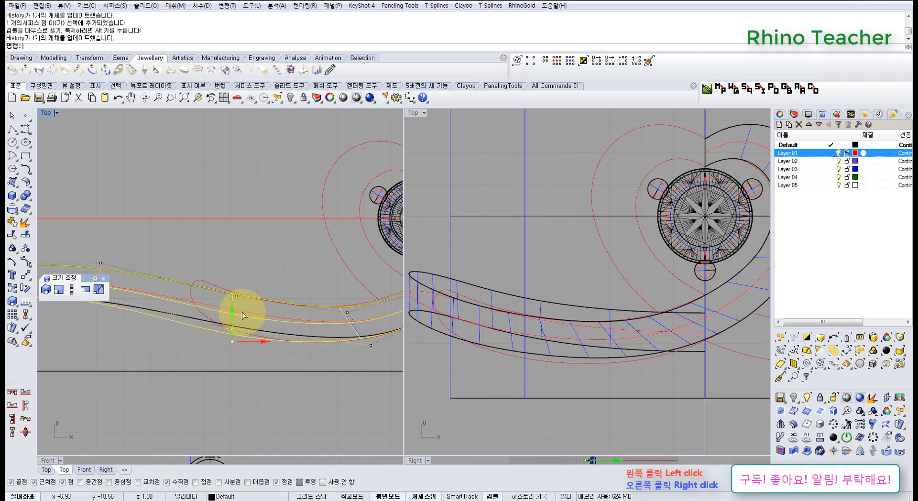
pyautogui.moveTo(302, 334)
pyautogui.mouseDown(button='right')
pyautogui.moveTo(281, 340)
pyautogui.moveTo(300, 345)
pyautogui.mouseUp(button='right')
pyautogui.scroll(-6, 282, 340)
pyautogui.scroll(6, 302, 345)
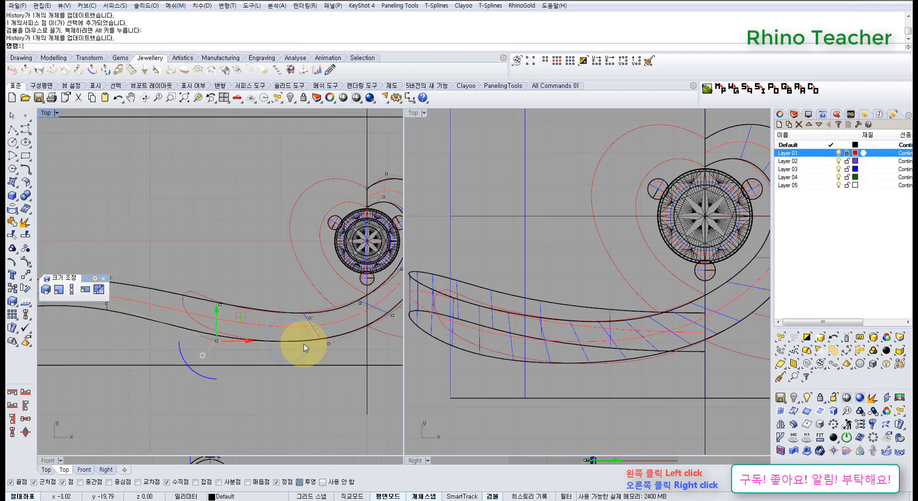
# Select the upper-edge control point at the lower bend and nudge it in 0.01 mm increments toward the outline
pyautogui.moveTo(600, 319); pyautogui.dragTo(497, 352, button='right')
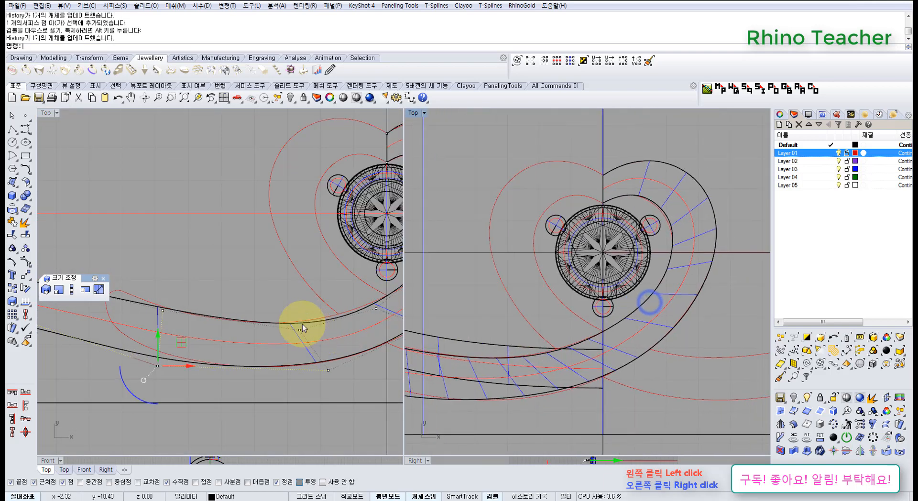
pyautogui.click(299, 330)
pyautogui.moveTo(322, 305); pyautogui.dragTo(297, 334, button='right')
pyautogui.moveTo(297, 335); pyautogui.dragTo(297, 333)
pyautogui.hotkey('ctrl', 'z')
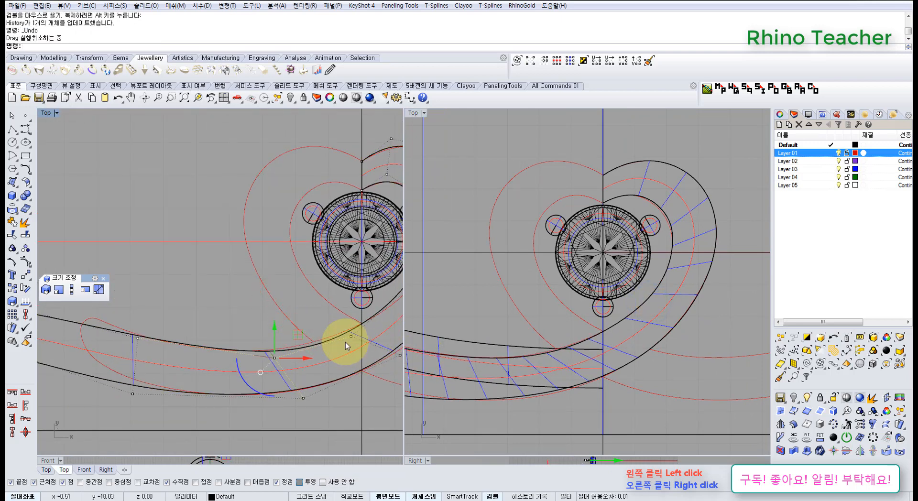
pyautogui.hotkey('alt', 'Up')
pyautogui.hotkey('alt', 'Up')
pyautogui.hotkey('alt', 'Left')
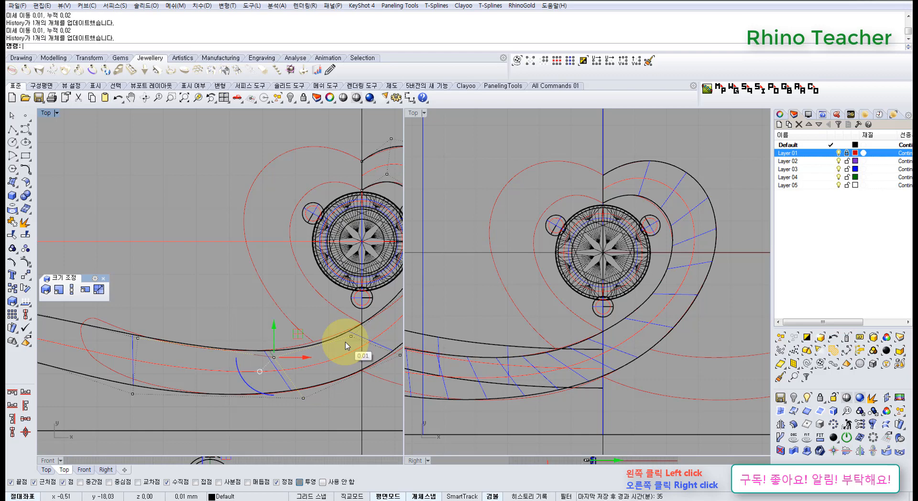
# Examine the reshaped flat band and its flowed copy across both Top views
pyautogui.scroll(-5, 588, 303)
pyautogui.scroll(-5, 248, 269)
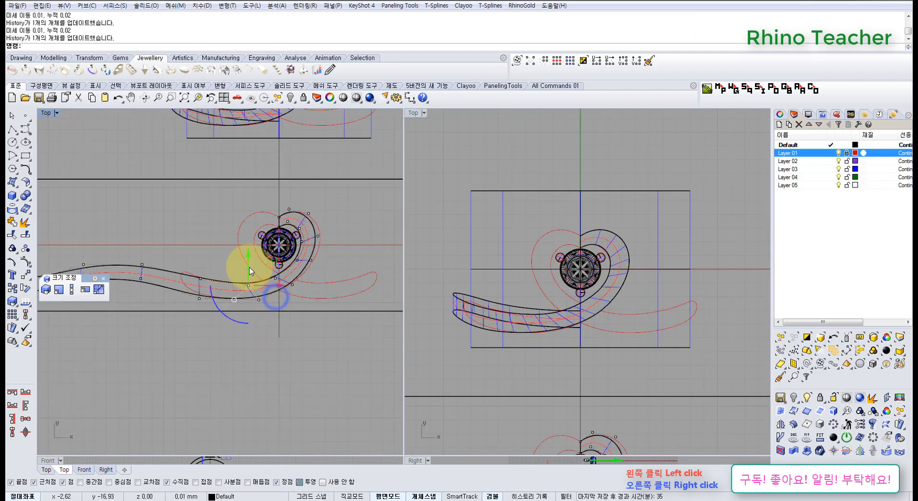
pyautogui.scroll(-5, 298, 297)
pyautogui.scroll(4, 526, 322)
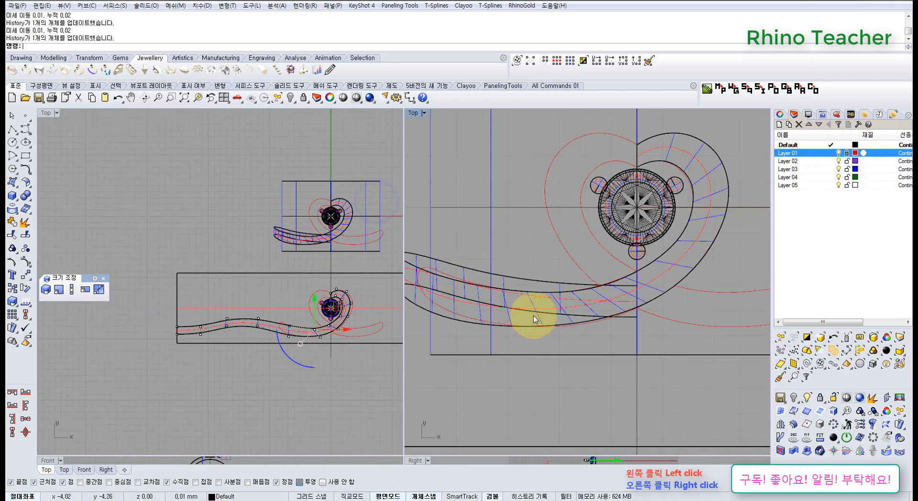
pyautogui.moveTo(245, 345); pyautogui.dragTo(227, 335, button='right')
pyautogui.scroll(6, 287, 300)
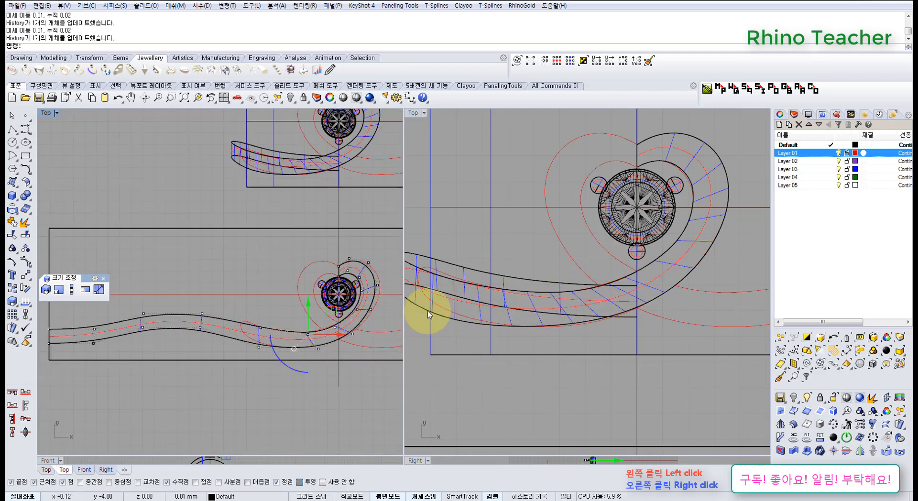
pyautogui.moveTo(193, 330); pyautogui.dragTo(216, 315, button='right')
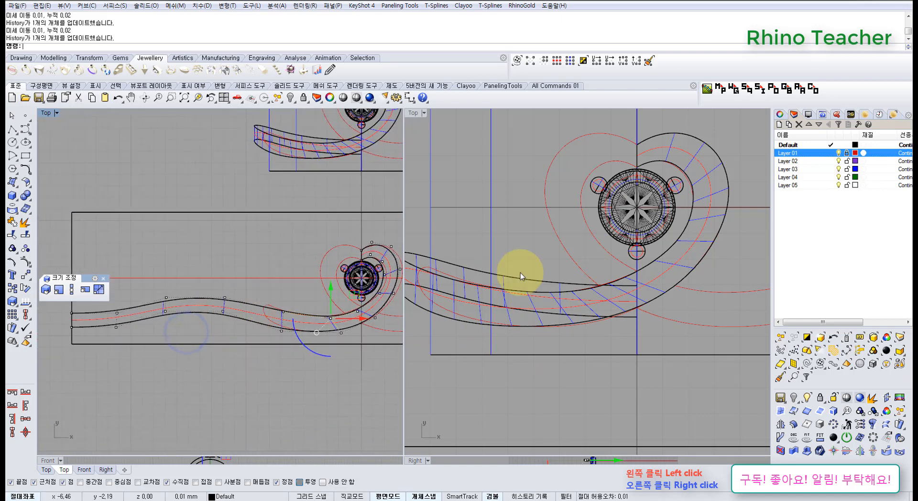
pyautogui.moveTo(565, 311); pyautogui.dragTo(547, 295, button='right')
pyautogui.scroll(-6, 547, 295)
pyautogui.moveTo(386, 419); pyautogui.dragTo(352, 395, button='right')
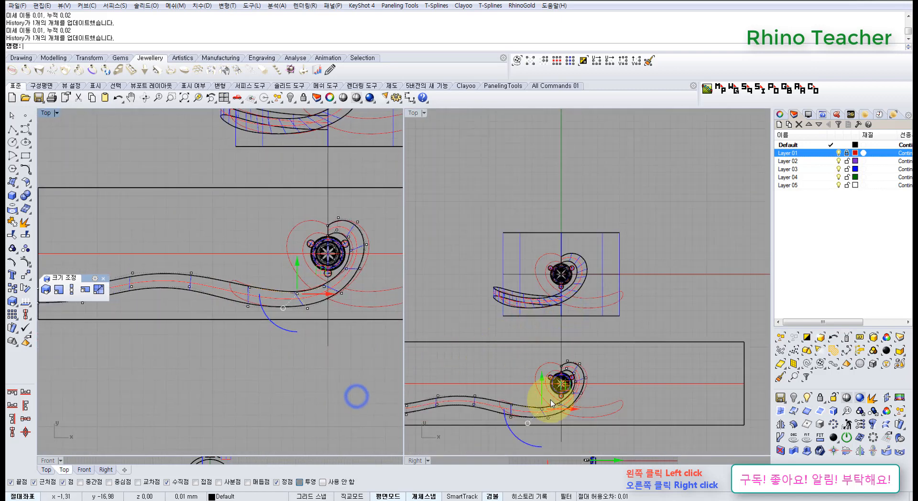
pyautogui.moveTo(554, 415); pyautogui.dragTo(595, 333, button='right')
pyautogui.scroll(-2, 594, 333)
pyautogui.scroll(-2, 267, 400)
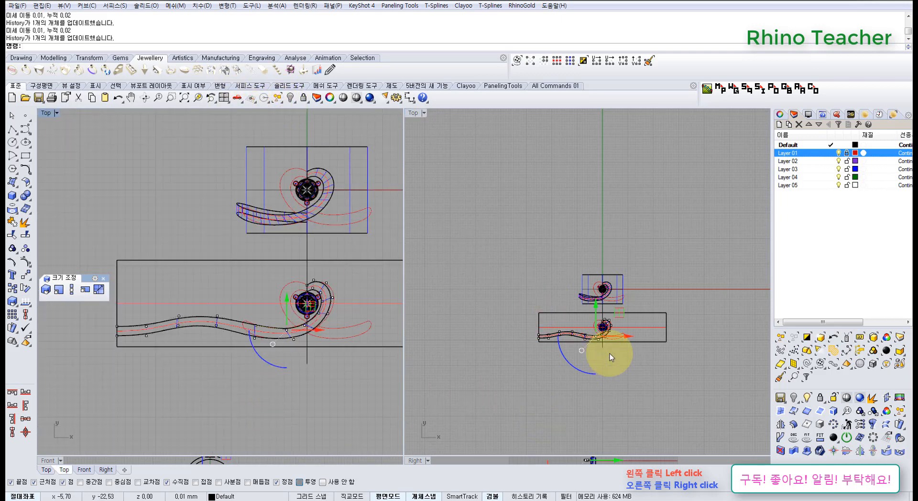
# Select the four control points at the band's far end and lower them 0.70 mm in 0.10 mm increments
pyautogui.scroll(10, 604, 285)
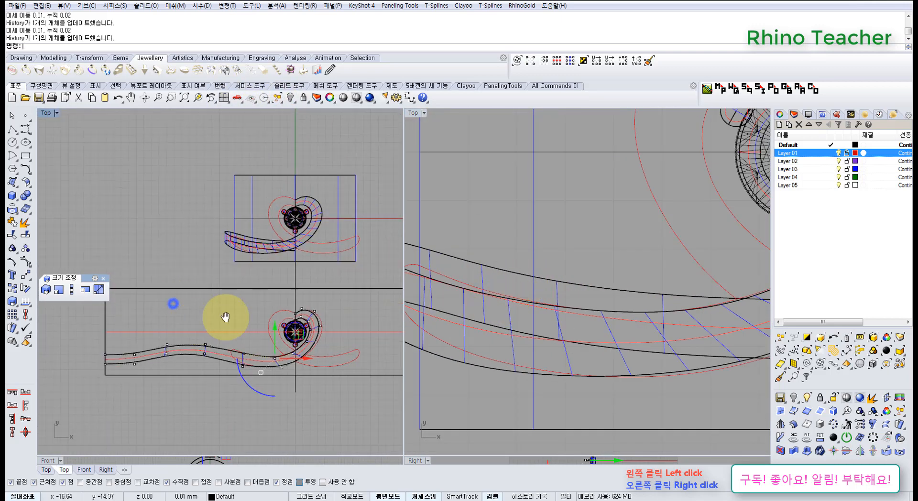
pyautogui.scroll(4, 210, 330)
pyautogui.moveTo(113, 327); pyautogui.dragTo(203, 372)
pyautogui.moveTo(651, 353); pyautogui.dragTo(651, 352, button='right')
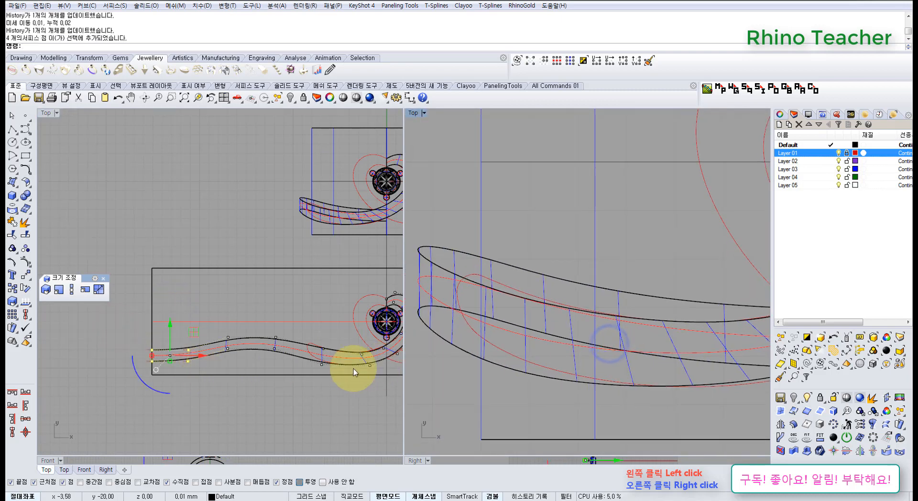
pyautogui.press('Down')
pyautogui.press('Down')
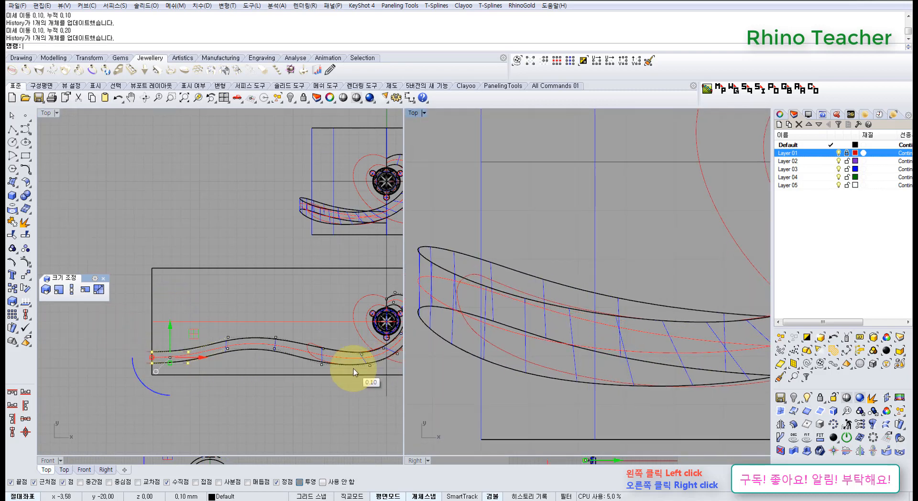
pyautogui.moveTo(668, 331); pyautogui.dragTo(617, 331, button='right')
pyautogui.scroll(-4, 602, 327)
pyautogui.hotkey('alt', 'Down')
pyautogui.hotkey('alt', 'Down')
pyautogui.hotkey('alt', 'Down')
pyautogui.hotkey('alt', 'Down')
pyautogui.hotkey('alt', 'Down')
pyautogui.hotkey('alt', 'Down')
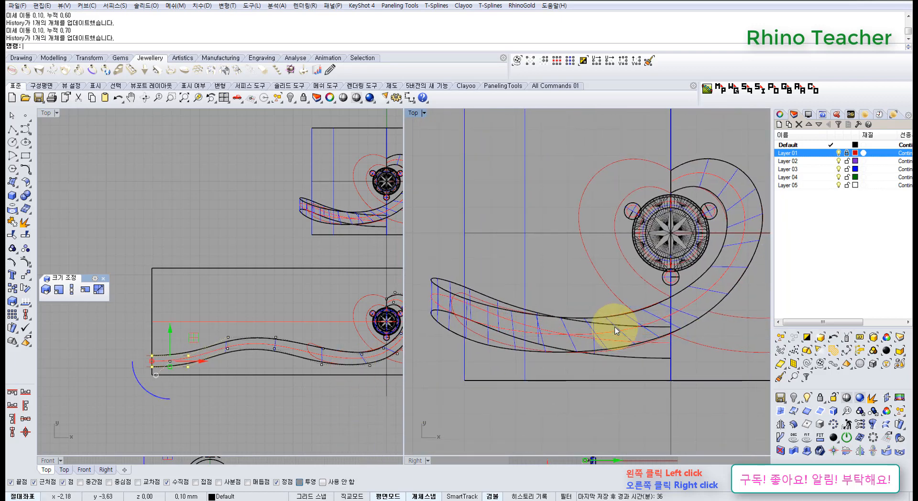
# Raise the four end control points 2.00 mm in 0.10 mm increments to compare the shank's curve
pyautogui.hotkey('alt', 'Down')
pyautogui.hotkey('alt', 'Down')
pyautogui.hotkey('alt', 'Down')
pyautogui.hotkey('alt', 'Down')
pyautogui.hotkey('alt', 'Down')
pyautogui.hotkey('alt', 'Down')
pyautogui.hotkey('alt', 'Down')
pyautogui.hotkey('alt', 'Down')
pyautogui.hotkey('alt', 'Down')
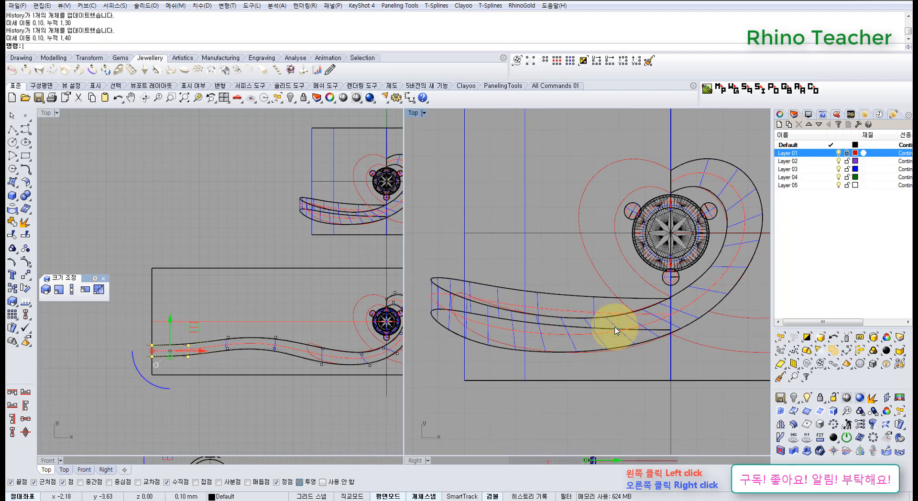
pyautogui.hotkey('alt', 'Down')
pyautogui.hotkey('alt', 'Down')
pyautogui.hotkey('alt', 'Down')
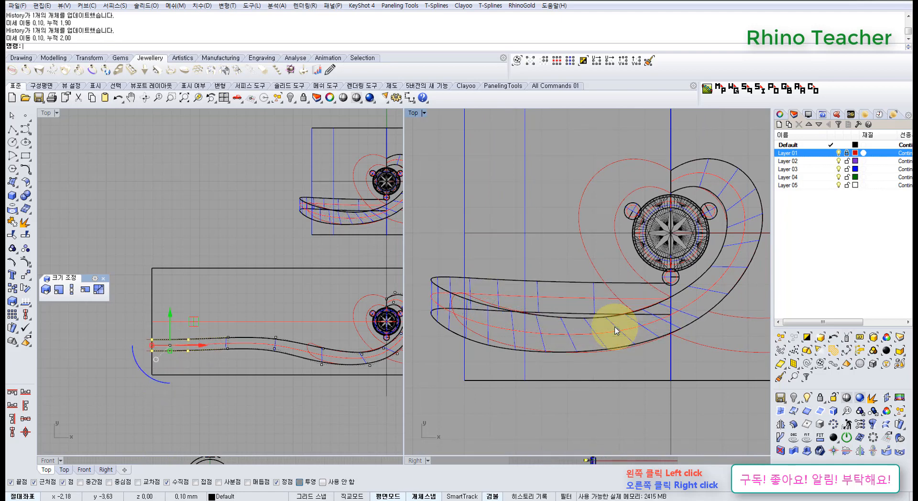
# Lower the four end control points 2.00 mm in 0.10 mm increments
pyautogui.hotkey('alt', 'Down')
pyautogui.hotkey('alt', 'Down')
pyautogui.hotkey('alt', 'Down')
pyautogui.hotkey('alt', 'Down')
pyautogui.hotkey('alt', 'Down')
pyautogui.hotkey('alt', 'Down')
pyautogui.hotkey('alt', 'Down')
pyautogui.hotkey('alt', 'Down')
pyautogui.hotkey('alt', 'Down')
pyautogui.hotkey('alt', 'Down')
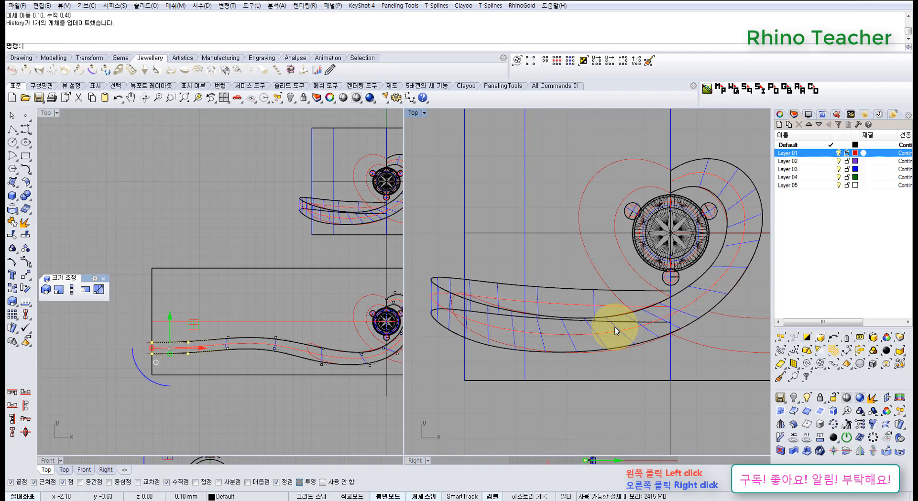
pyautogui.hotkey('alt', 'Down')
pyautogui.hotkey('alt', 'Down')
pyautogui.hotkey('alt', 'Down')
pyautogui.hotkey('alt', 'Down')
pyautogui.hotkey('alt', 'Down')
pyautogui.hotkey('alt', 'Down')
pyautogui.hotkey('alt', 'Down')
pyautogui.hotkey('alt', 'Down')
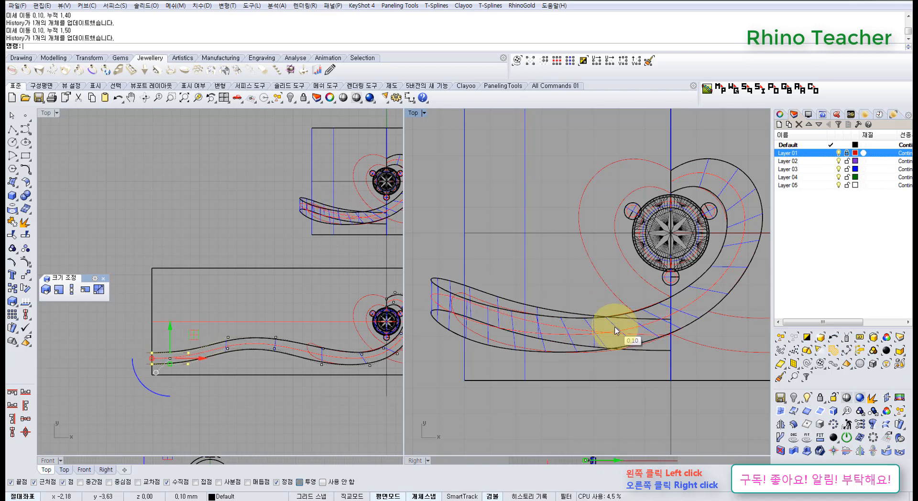
pyautogui.hotkey('alt', 'Down')
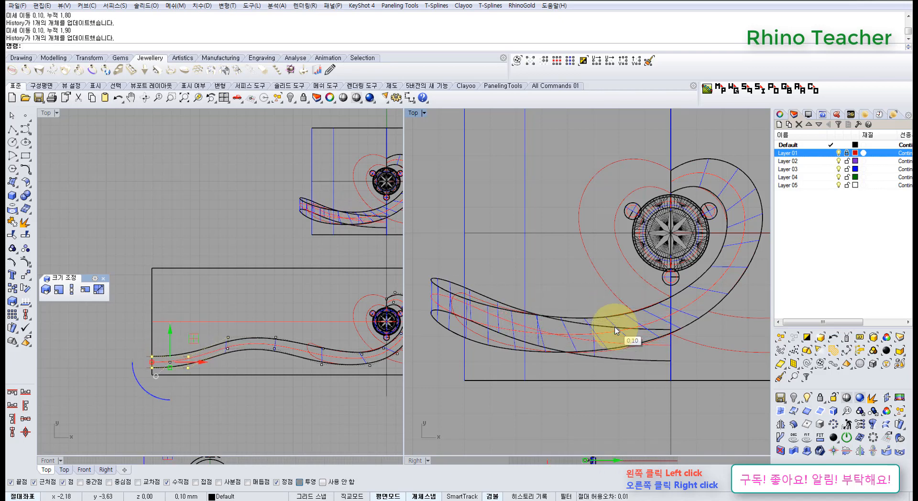
pyautogui.hotkey('alt', 'Down')
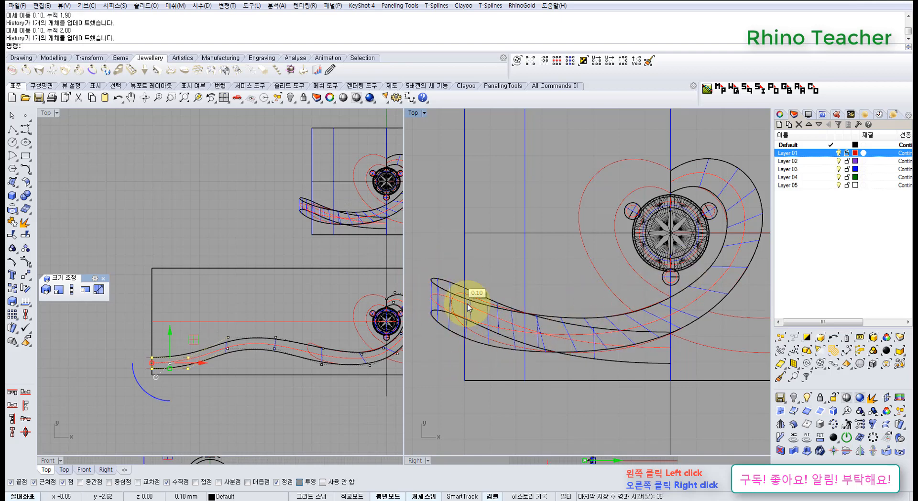
# Raise the four end control points 0.50 mm in 0.10 mm increments to smooth the flowed shank
pyautogui.hotkey('alt', 'Up')
pyautogui.hotkey('alt', 'Up')
pyautogui.hotkey('alt', 'Up')
pyautogui.hotkey('alt', 'Up')
pyautogui.hotkey('alt', 'Up')
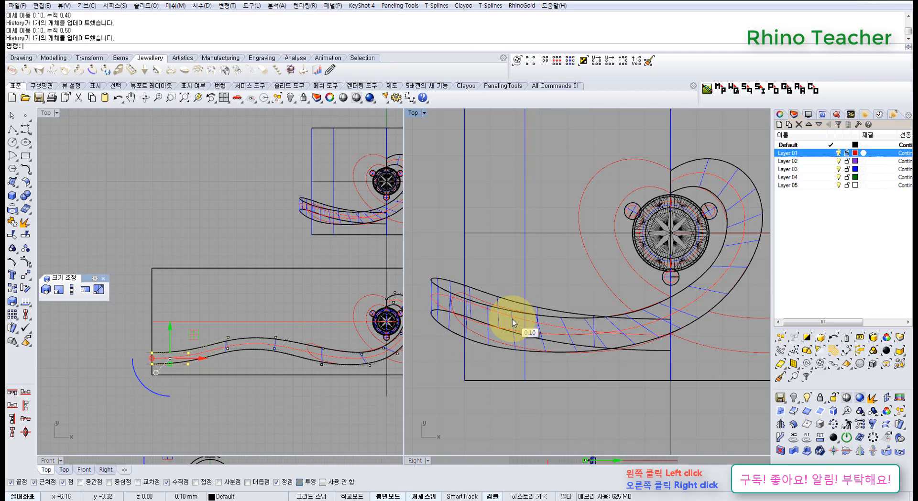
# Restore the four-viewport layout zoomed to all extents and inspect the gem setting against the ring in the Front view
pyautogui.scroll(-4, 262, 281)
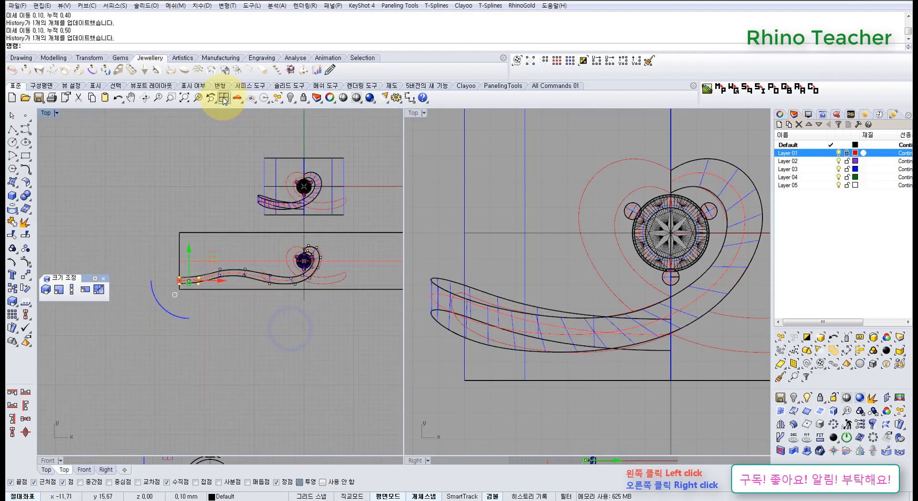
pyautogui.click(222, 99)
pyautogui.write('zea')
pyautogui.press('Return')
pyautogui.moveTo(206, 360); pyautogui.dragTo(271, 393, button='right')
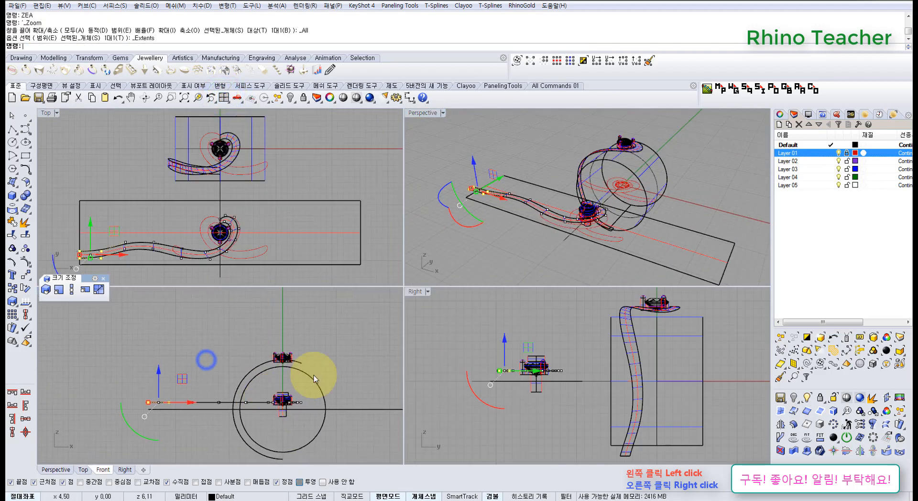
pyautogui.scroll(5, 314, 375)
pyautogui.scroll(4, 260, 355)
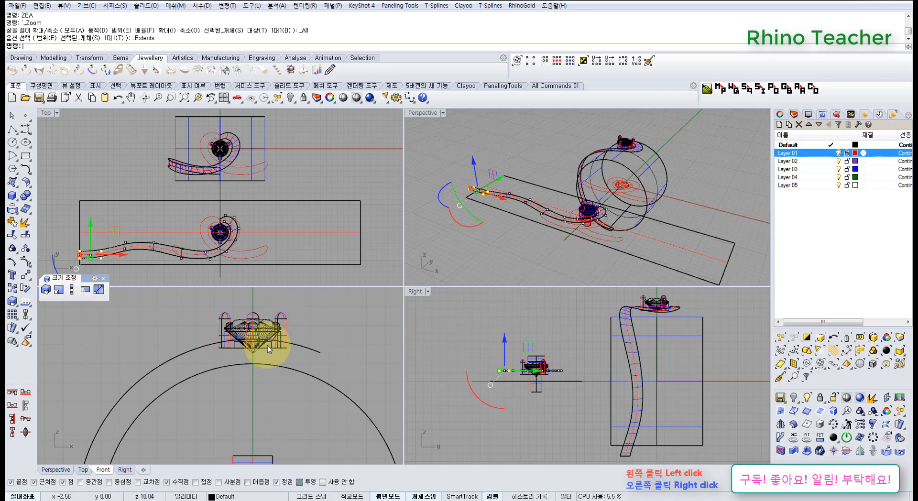
pyautogui.scroll(4, 293, 327)
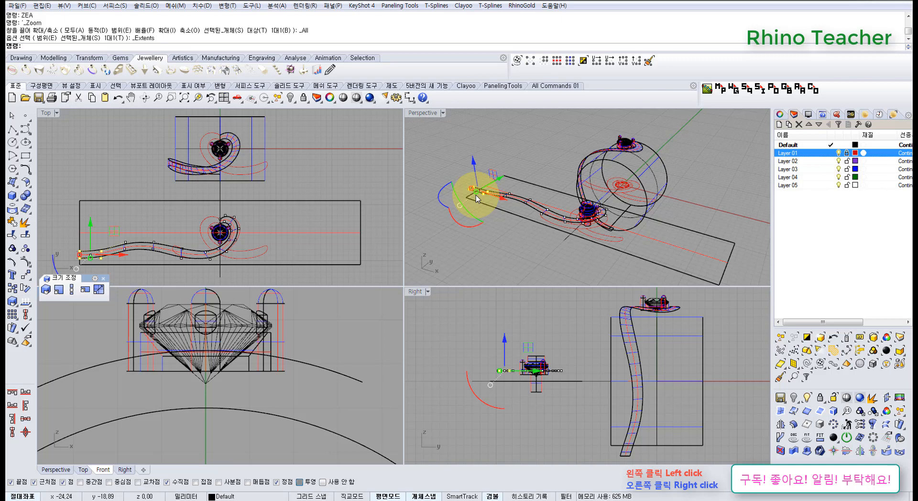
# Select the flat band surface and raise it vertically in the Front view to lift its flowed copy off the ring
pyautogui.moveTo(637, 176); pyautogui.dragTo(614, 189, button='right')
pyautogui.scroll(-6, 321, 350)
pyautogui.scroll(8, 223, 250)
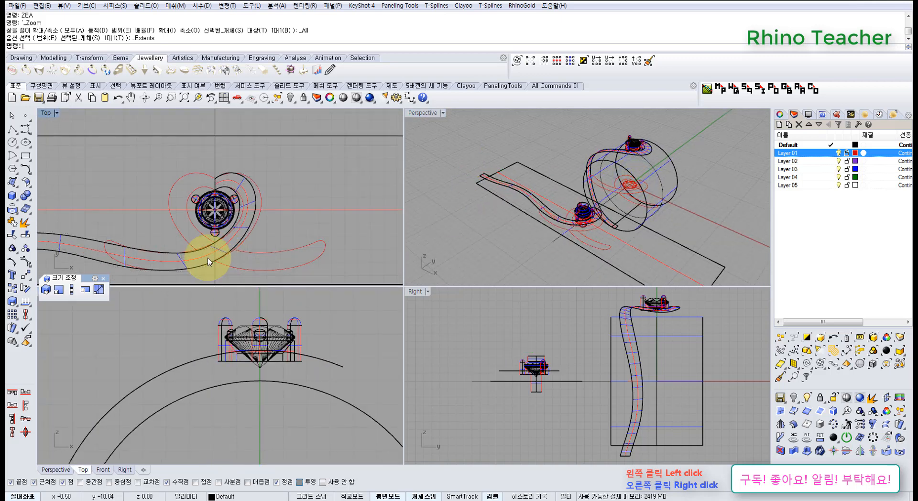
pyautogui.click(208, 261)
pyautogui.scroll(-6, 287, 348)
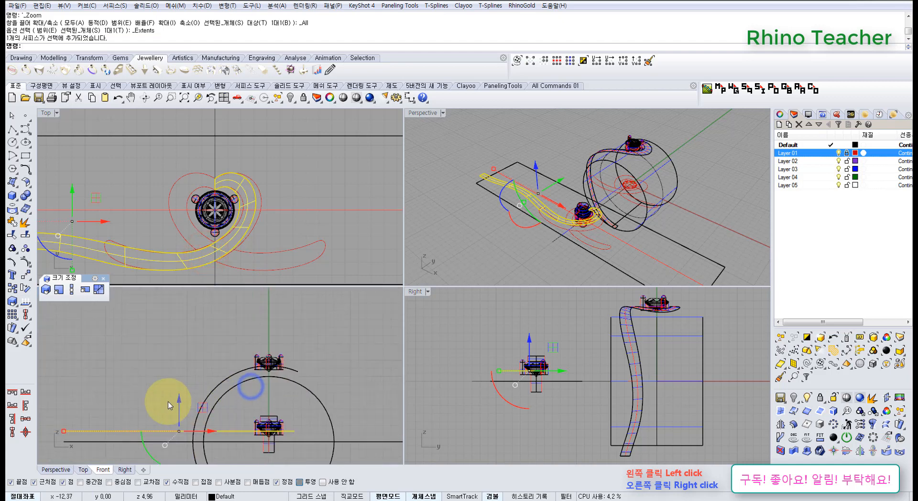
pyautogui.moveTo(180, 406); pyautogui.dragTo(180, 394)
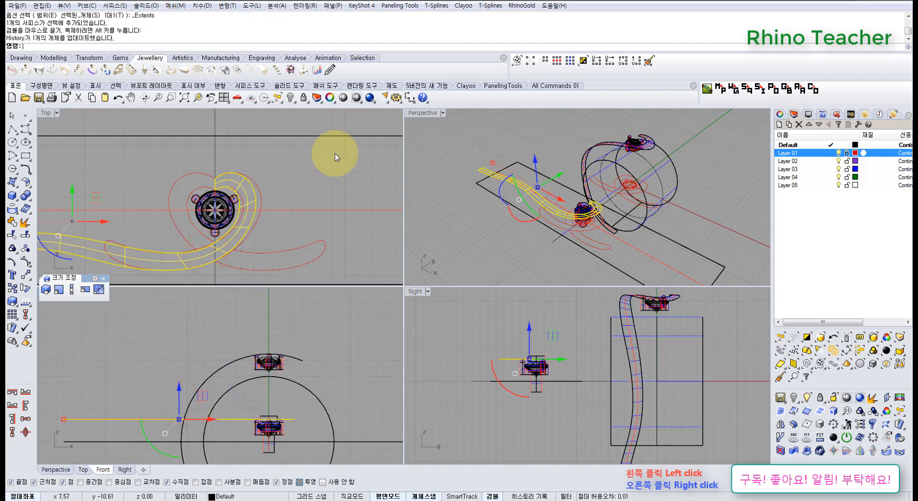
# Undo the last vertical move of the flat band surface
pyautogui.moveTo(280, 231); pyautogui.dragTo(275, 268, button='right')
pyautogui.scroll(-8, 273, 263)
pyautogui.scroll(12, 252, 204)
pyautogui.hotkey('ctrl', 'z')
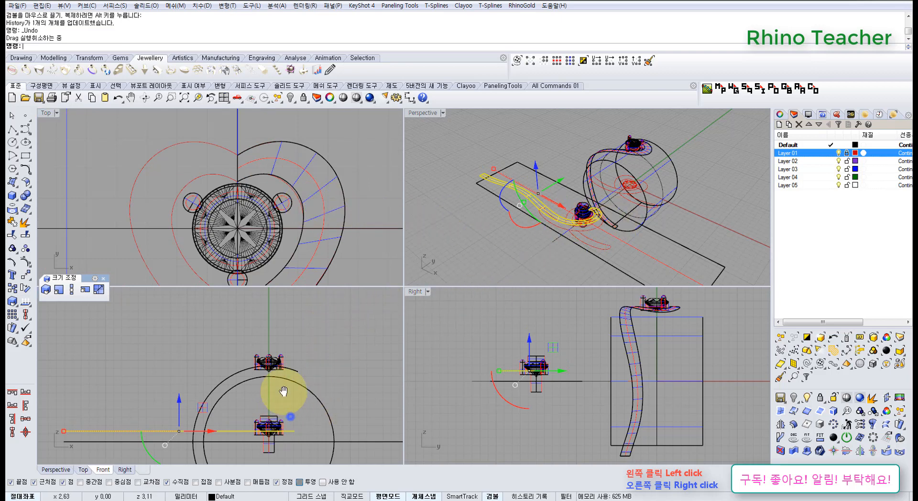
# Examine the flowed band's height against the gem setting up close in the Front and Right views
pyautogui.scroll(10, 275, 373)
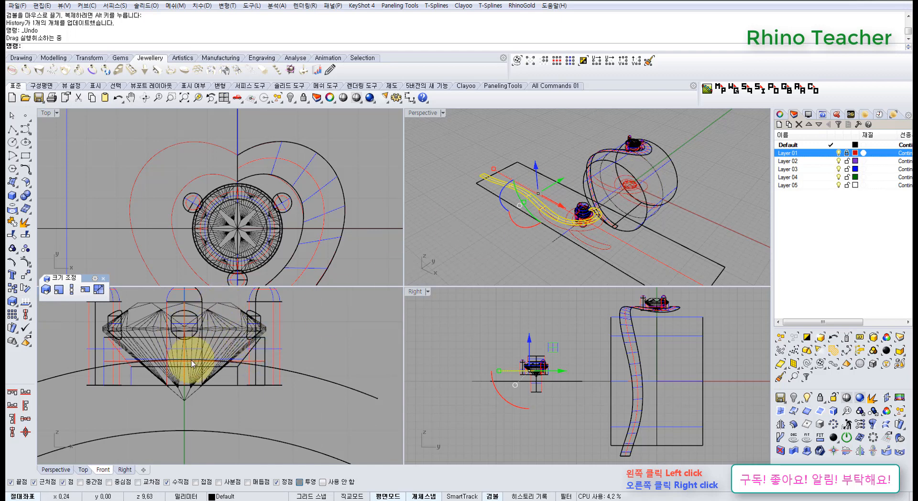
pyautogui.moveTo(682, 227); pyautogui.dragTo(576, 204, button='right')
pyautogui.scroll(10, 635, 306)
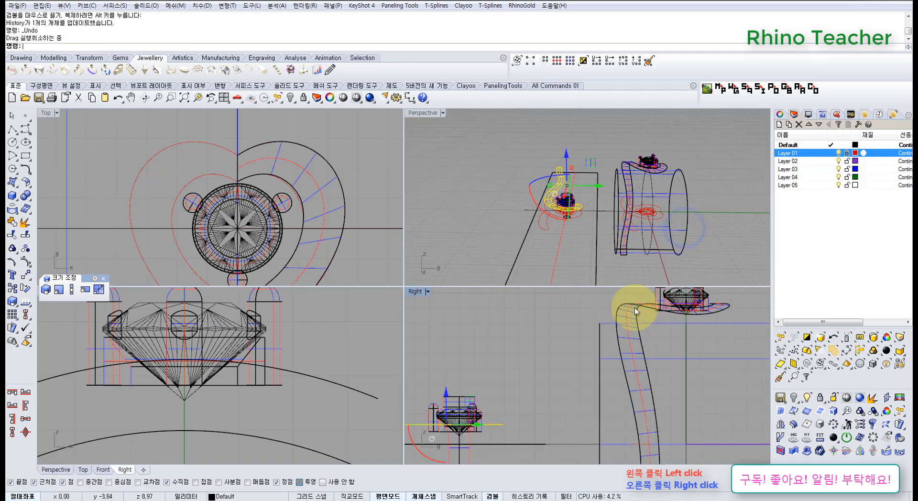
pyautogui.moveTo(637, 305); pyautogui.dragTo(570, 361, button='right')
pyautogui.scroll(3, 571, 362)
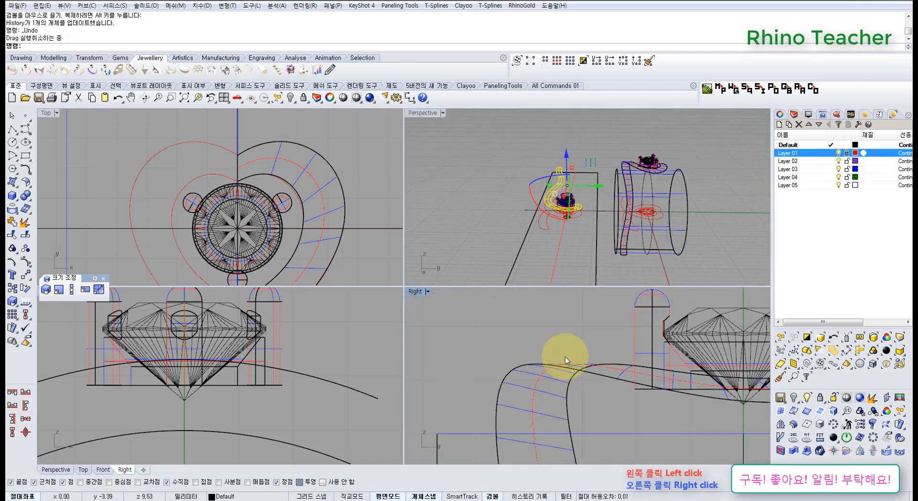
pyautogui.scroll(-5, 553, 371)
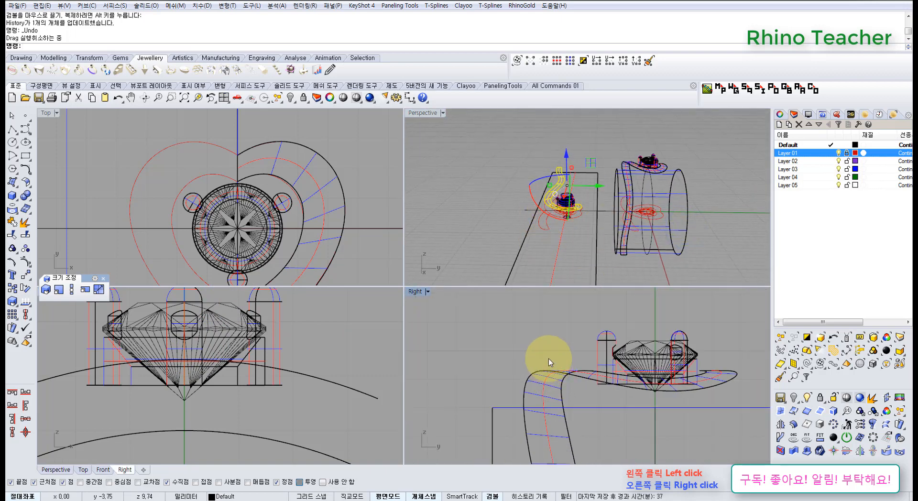
pyautogui.moveTo(619, 199); pyautogui.dragTo(595, 180, button='right')
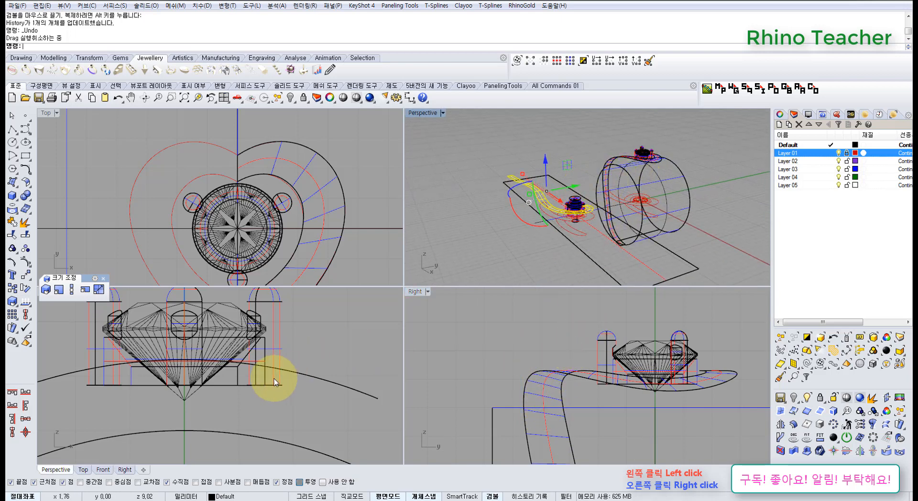
# Select the flowed band and inspect where it crosses the gem setting in Front, including the whole ring and flat layout
pyautogui.moveTo(244, 371)
pyautogui.mouseDown(button='right')
pyautogui.moveTo(215, 375)
pyautogui.moveTo(250, 385)
pyautogui.mouseUp(button='right')
pyautogui.scroll(-4, 193, 377)
pyautogui.scroll(5, 254, 385)
pyautogui.scroll(-5, 339, 399)
pyautogui.moveTo(347, 397); pyautogui.dragTo(312, 358, button='right')
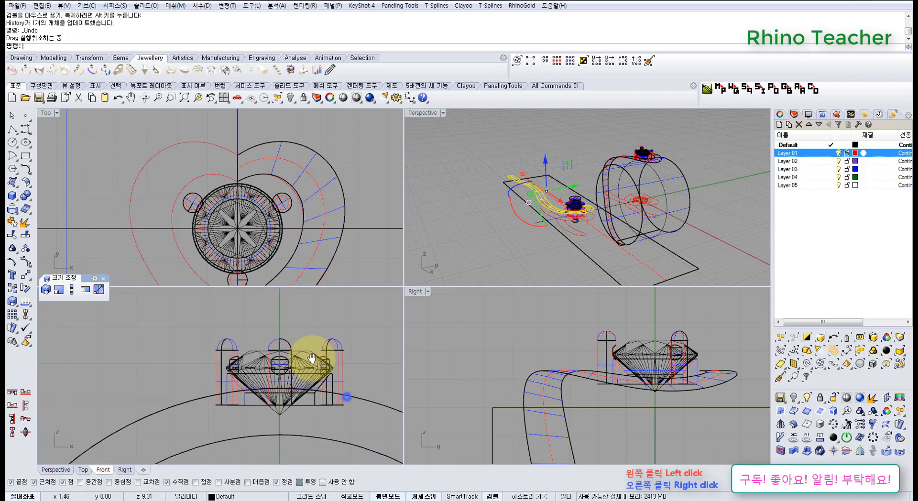
pyautogui.scroll(-3, 315, 364)
pyautogui.click(309, 374)
pyautogui.scroll(3, 287, 359)
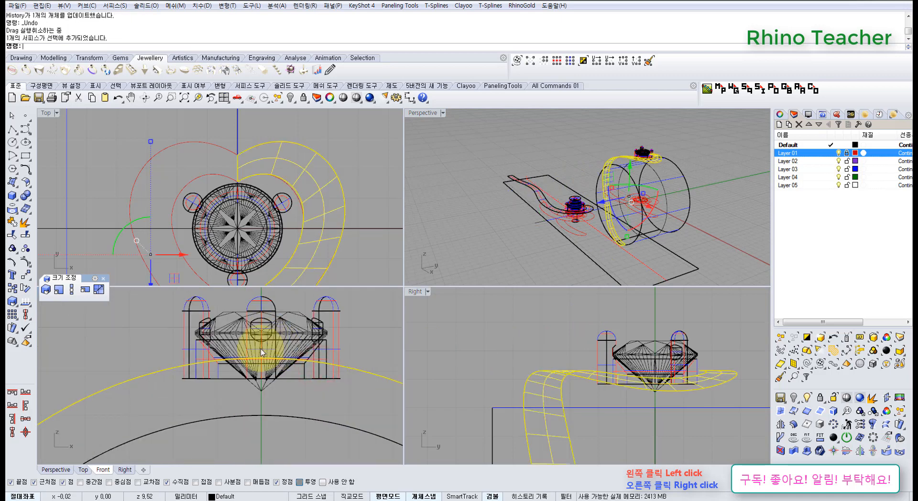
pyautogui.scroll(3, 264, 343)
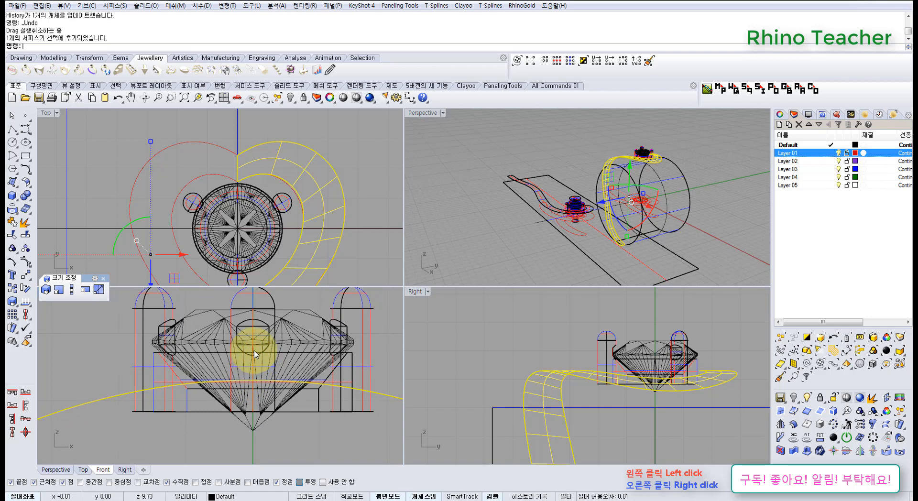
pyautogui.scroll(-6, 255, 353)
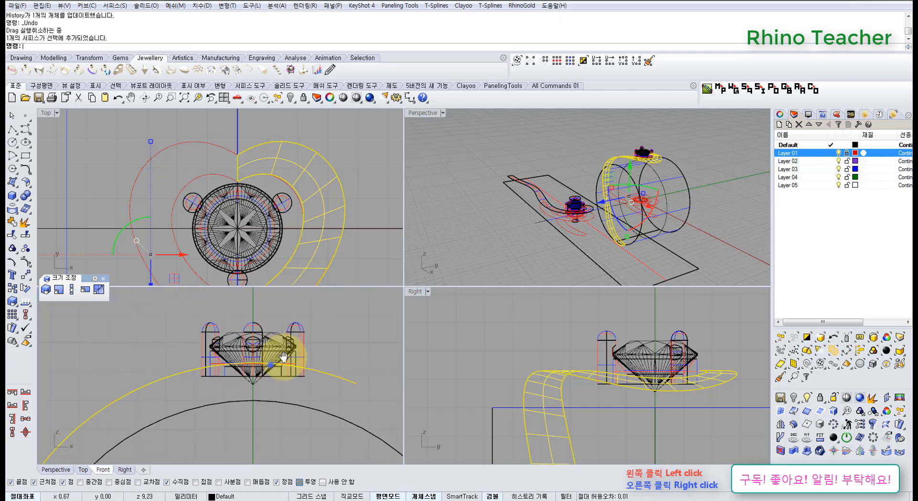
pyautogui.scroll(-4, 354, 213)
pyautogui.scroll(-5, 353, 213)
pyautogui.moveTo(312, 252); pyautogui.dragTo(258, 207, button='right')
pyautogui.scroll(-7, 312, 202)
pyautogui.moveTo(302, 234); pyautogui.dragTo(298, 193, button='right')
pyautogui.moveTo(295, 360); pyautogui.dragTo(271, 317, button='right')
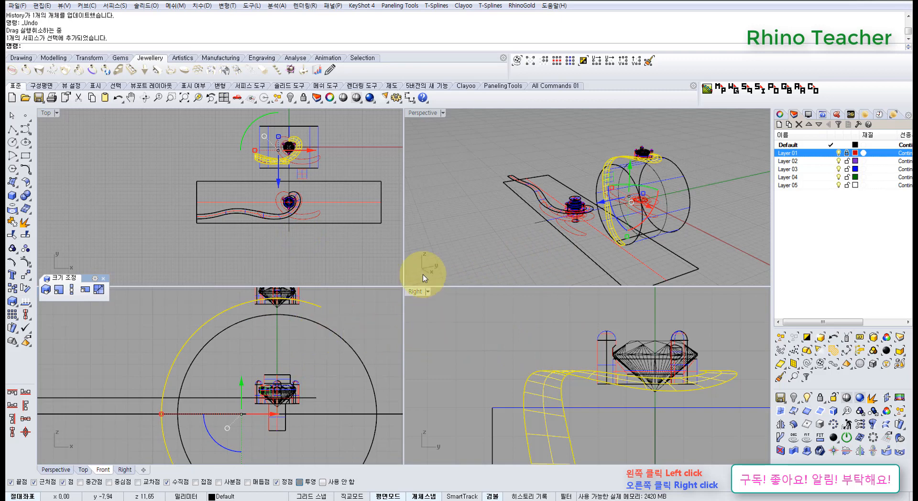
# Change the flat curved band surface's degree to 3 in both the U and V directions
pyautogui.scroll(10, 266, 195)
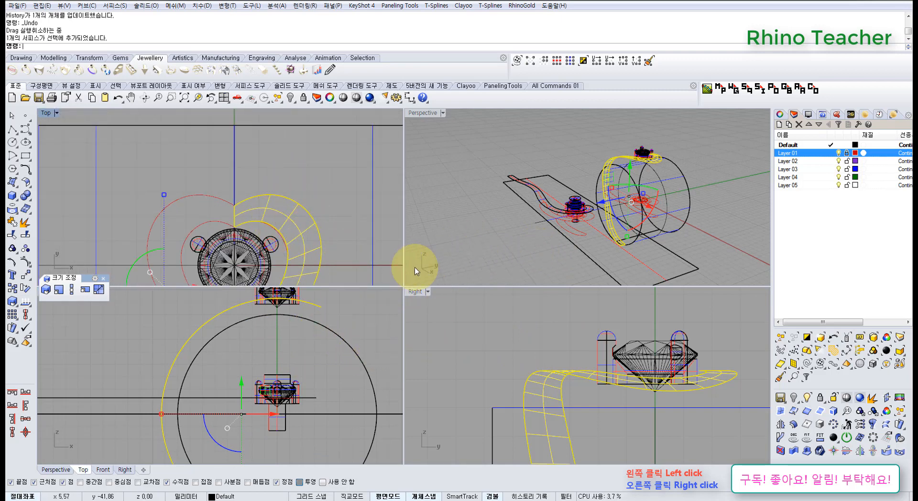
pyautogui.scroll(-5, 328, 214)
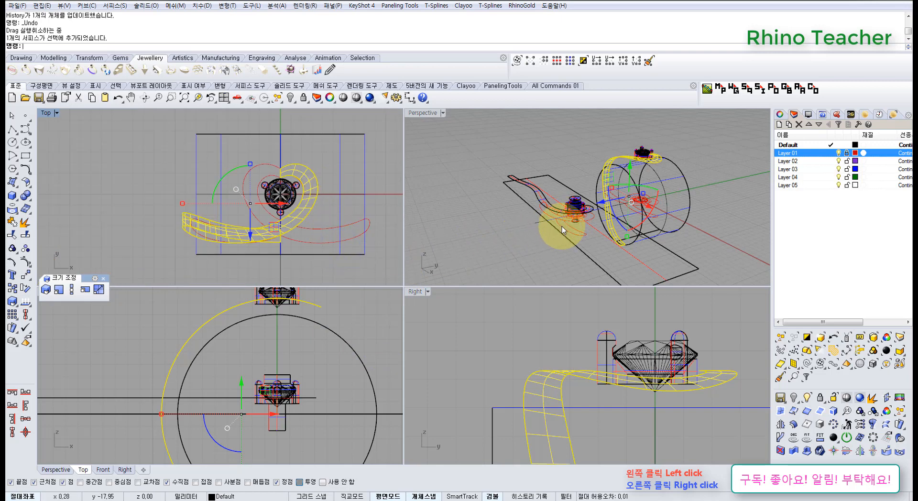
pyautogui.scroll(-5, 514, 364)
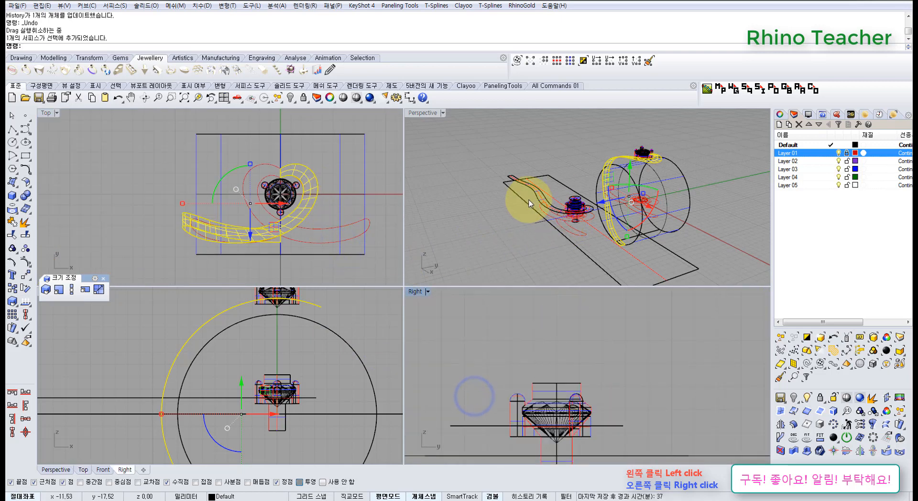
pyautogui.scroll(3, 544, 193)
pyautogui.click(544, 190)
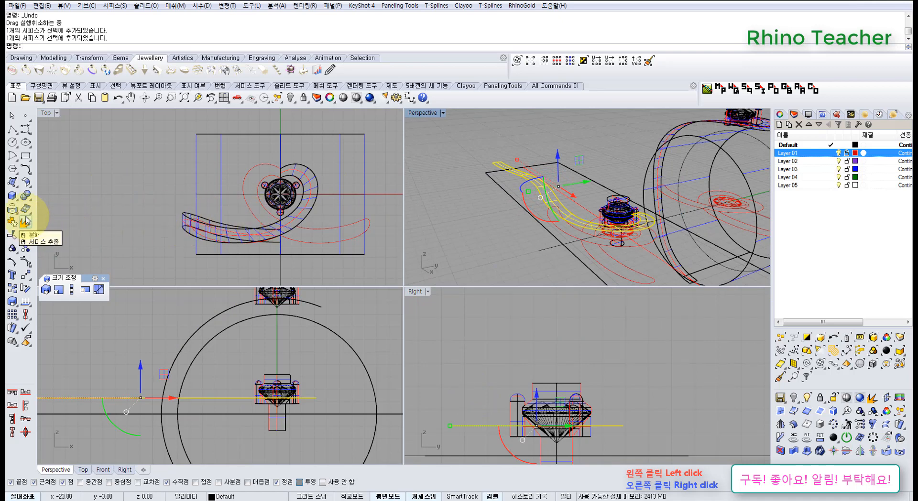
pyautogui.click(30, 180)
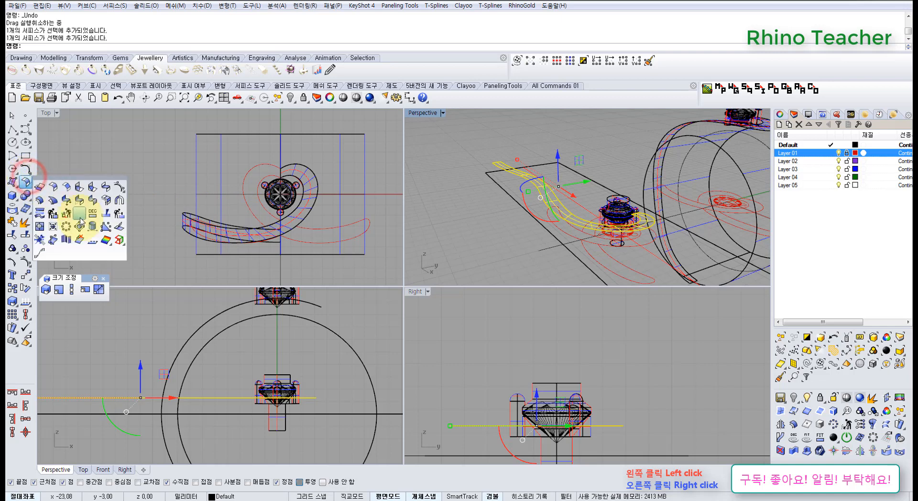
pyautogui.click(93, 215)
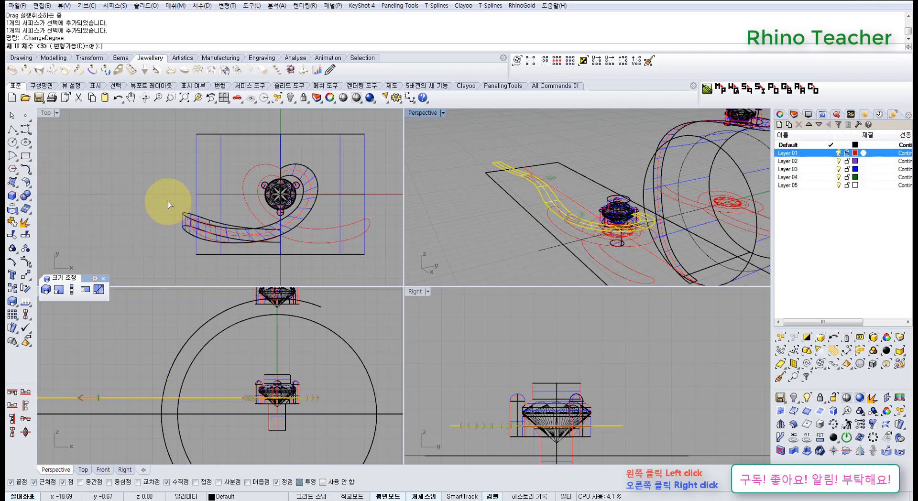
pyautogui.write('3')
pyautogui.press('Return')
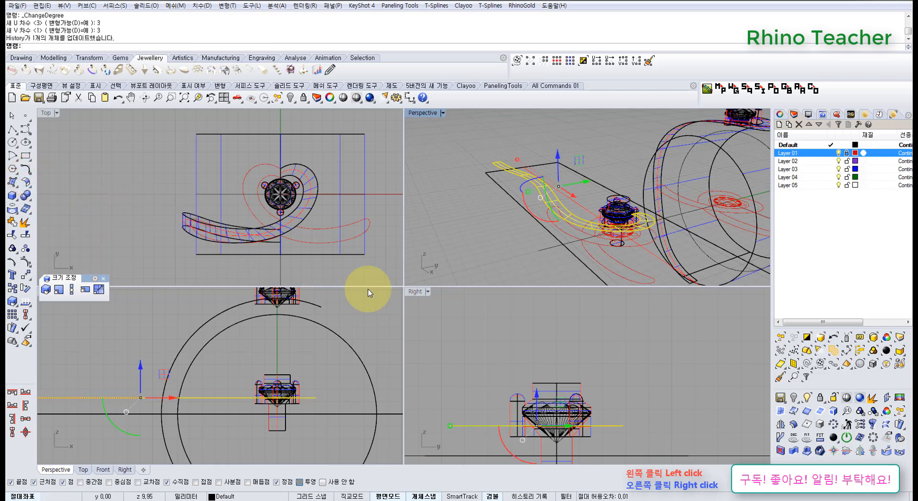
# Show the flat band's control points and select the two middle rows along its full length in the U direction
pyautogui.press('F10')
pyautogui.moveTo(496, 183); pyautogui.dragTo(500, 194, button='right')
pyautogui.scroll(4, 479, 137)
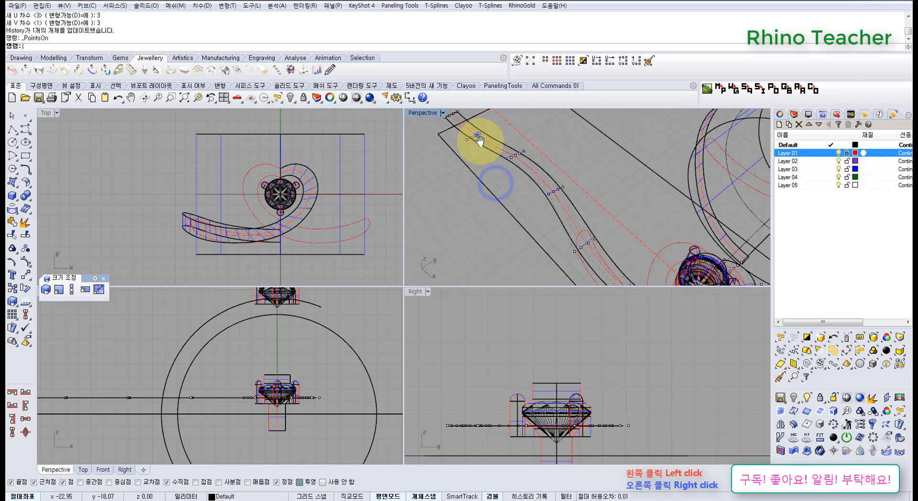
pyautogui.keyDown('shift'); pyautogui.moveTo(477, 135); pyautogui.dragTo(484, 196, button='right'); pyautogui.keyUp('shift')
pyautogui.hotkey('ctrl', 'F4')
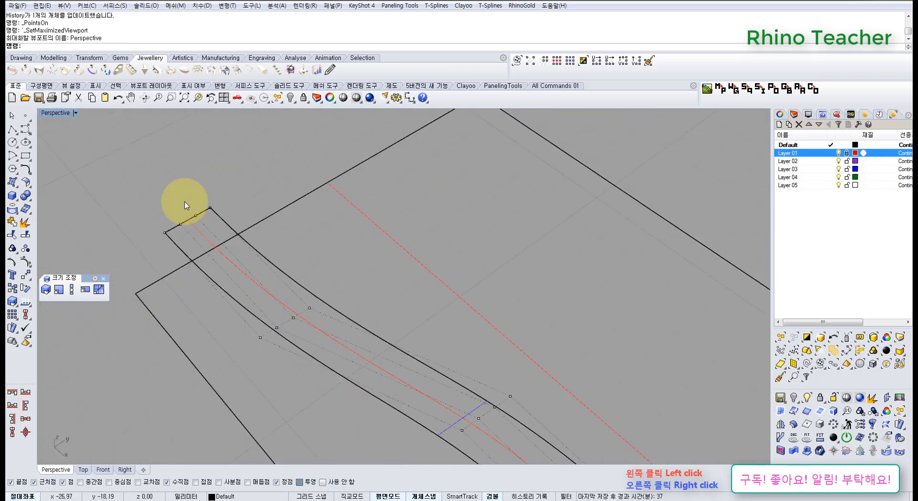
pyautogui.moveTo(176, 205); pyautogui.dragTo(206, 232)
pyautogui.click(556, 61)
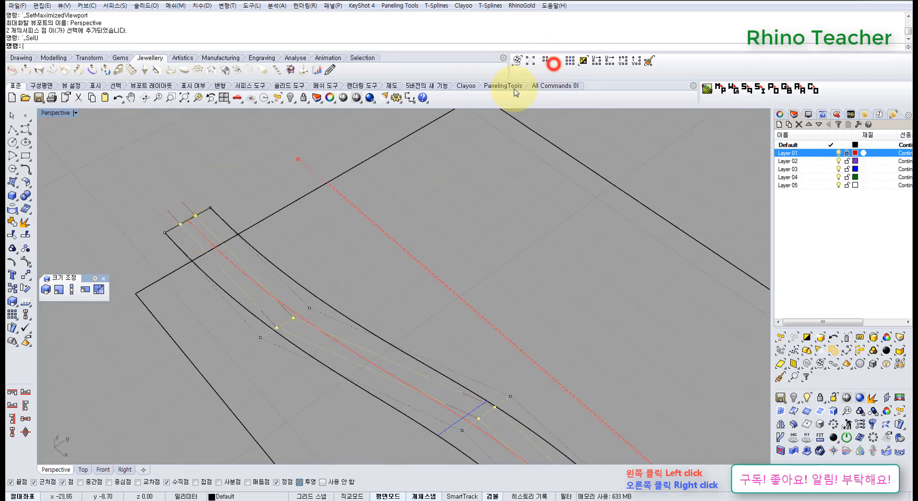
# Set the perspective view to shaded display and raise the selected middle rows to give the flat band a domed profile
pyautogui.scroll(-5, 399, 246)
pyautogui.moveTo(492, 307); pyautogui.dragTo(424, 312, button='right')
pyautogui.scroll(4, 424, 312)
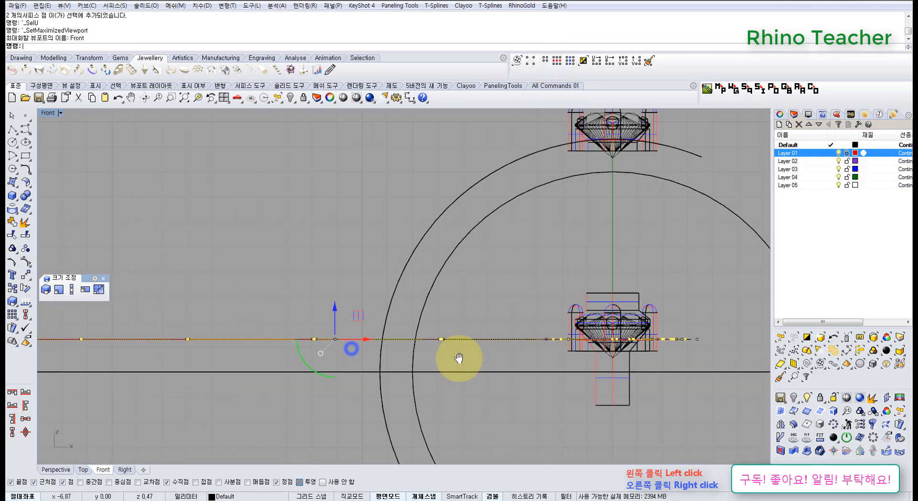
pyautogui.scroll(-3, 449, 363)
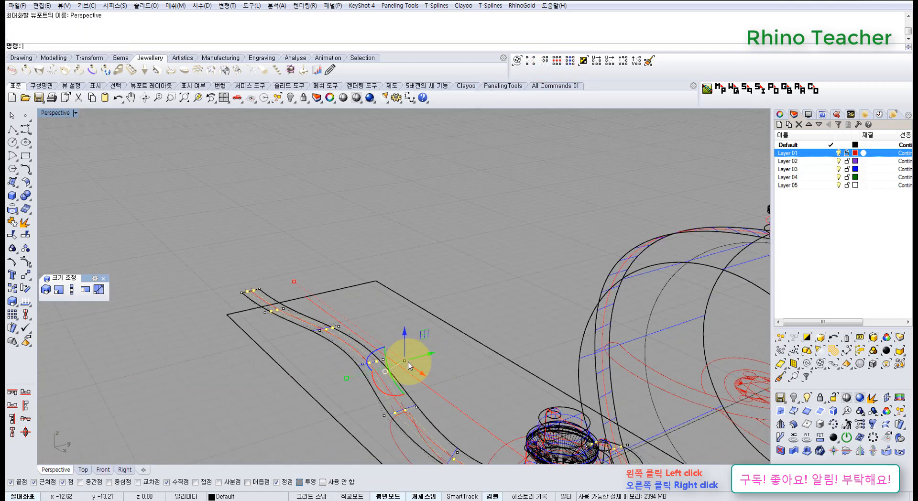
pyautogui.moveTo(408, 366); pyautogui.dragTo(507, 247, button='right')
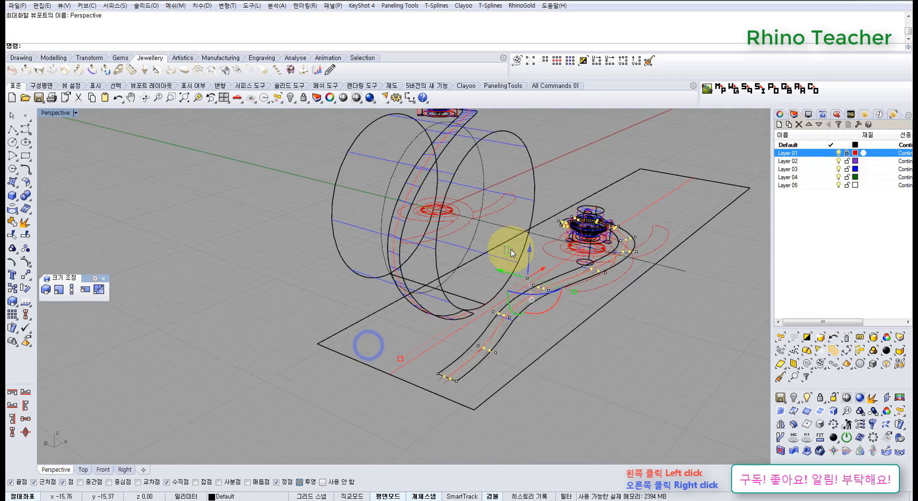
pyautogui.click(356, 97)
pyautogui.moveTo(499, 319); pyautogui.dragTo(529, 286, button='right')
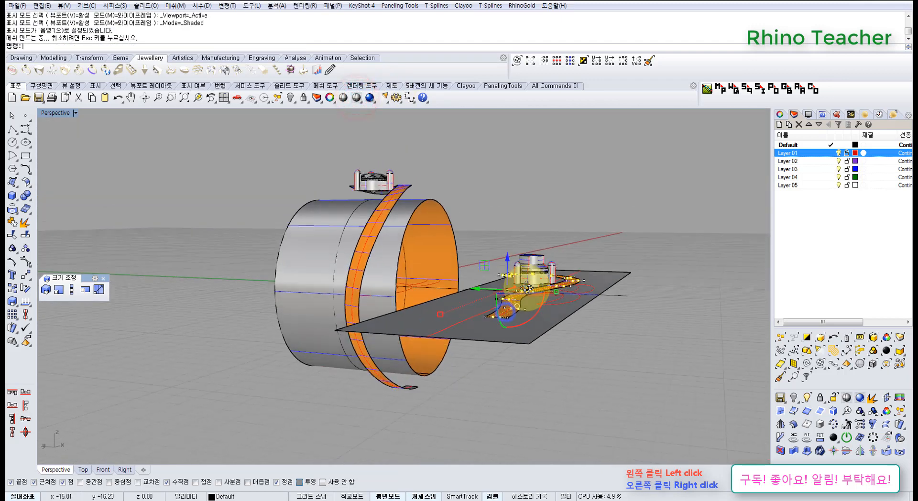
pyautogui.scroll(4, 508, 271)
pyautogui.moveTo(503, 276); pyautogui.dragTo(510, 265)
# In the Front view, select the flat band's control points around the gem setting and raise them slightly
pyautogui.moveTo(558, 328); pyautogui.dragTo(436, 297, button='right')
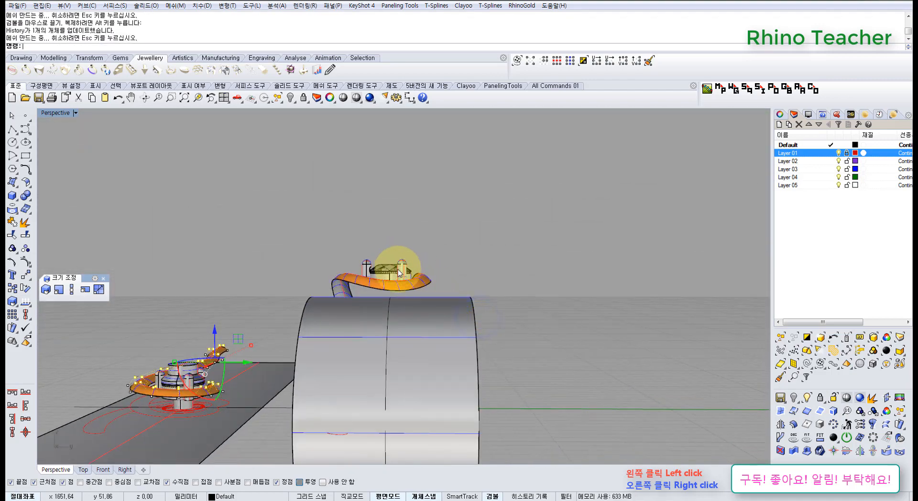
pyautogui.scroll(7, 398, 267)
pyautogui.moveTo(382, 286); pyautogui.dragTo(433, 291, button='right')
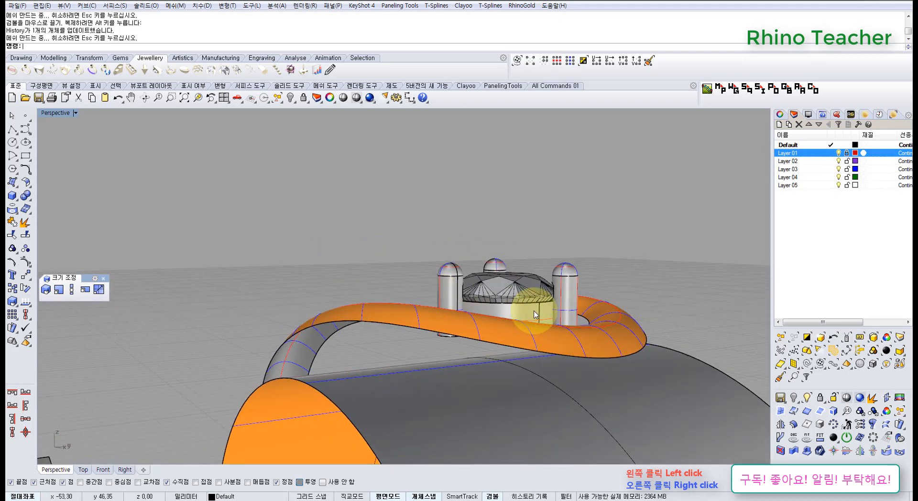
pyautogui.moveTo(543, 328)
pyautogui.mouseDown(button='right')
pyautogui.moveTo(580, 307)
pyautogui.moveTo(594, 314)
pyautogui.moveTo(580, 328)
pyautogui.moveTo(448, 331)
pyautogui.mouseUp(button='right')
pyautogui.hotkey('ctrl', 'F2')
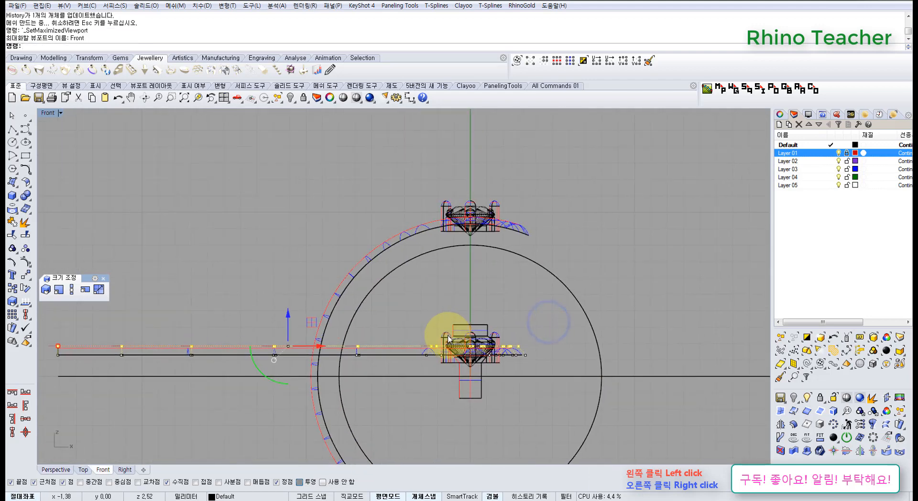
pyautogui.scroll(3, 449, 340)
pyautogui.moveTo(388, 337); pyautogui.dragTo(583, 380)
pyautogui.scroll(-4, 386, 273)
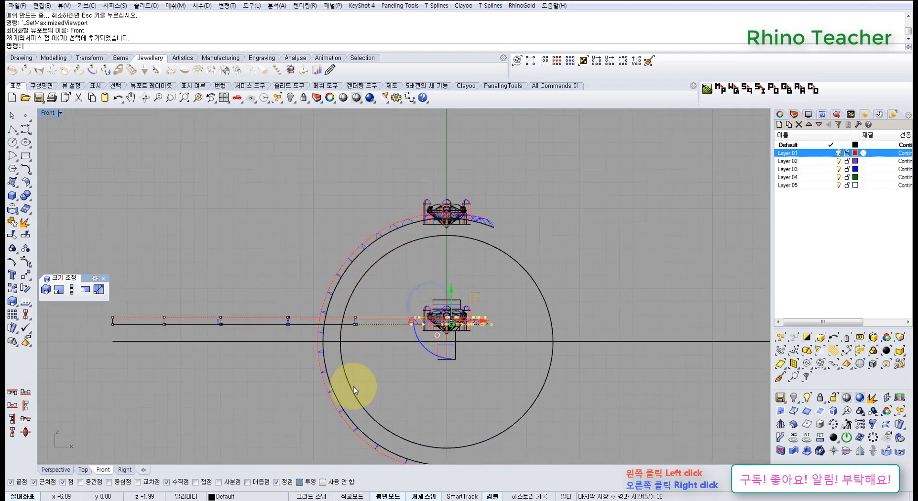
pyautogui.scroll(3, 442, 294)
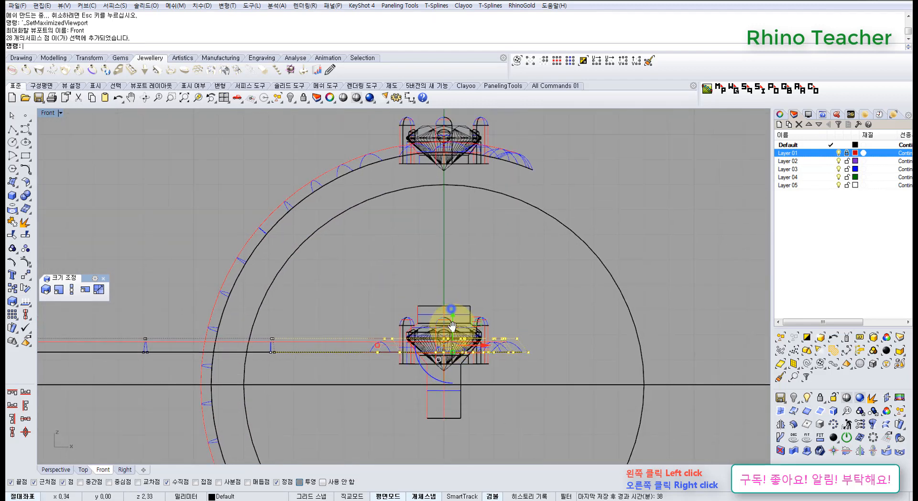
pyautogui.moveTo(474, 365); pyautogui.dragTo(562, 365)
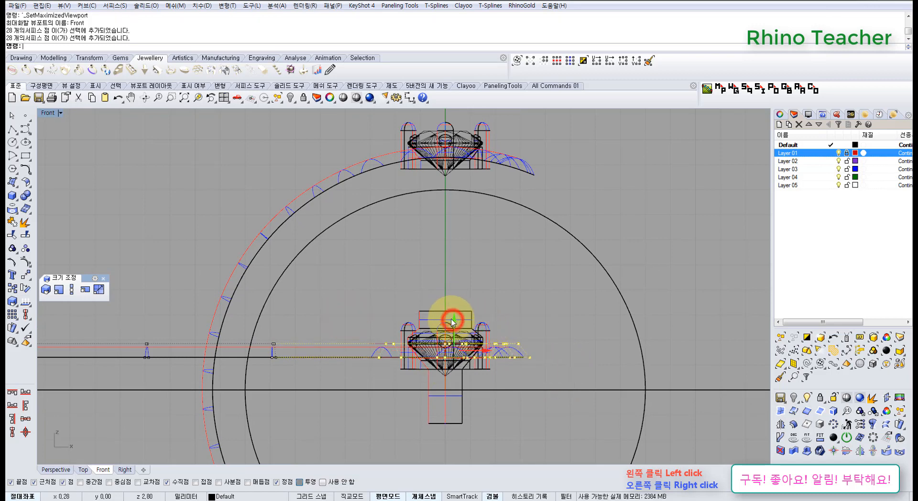
pyautogui.moveTo(452, 323); pyautogui.dragTo(446, 320)
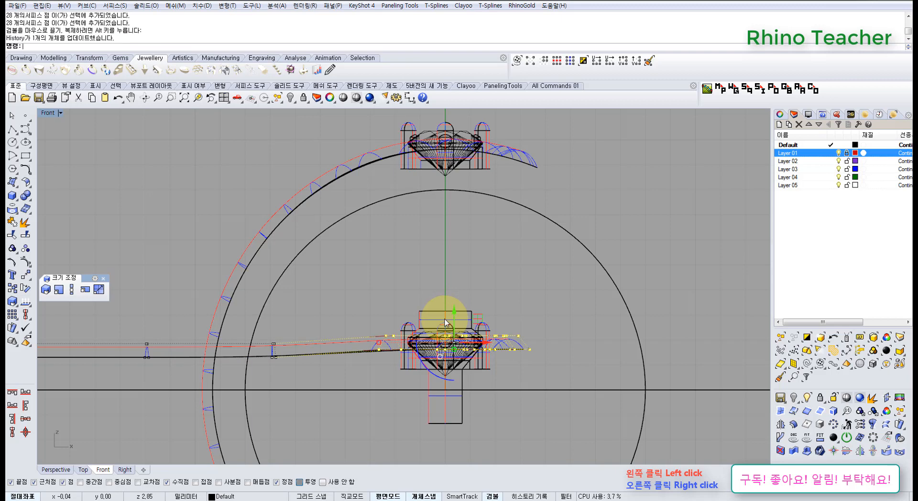
# Raise the four control points just before the gem setting to smooth the flat band's rise
pyautogui.moveTo(352, 296); pyautogui.dragTo(422, 306, button='right')
pyautogui.scroll(-6, 430, 192)
pyautogui.scroll(6, 354, 287)
pyautogui.moveTo(387, 271); pyautogui.dragTo(431, 336)
pyautogui.moveTo(415, 288); pyautogui.dragTo(411, 279)
pyautogui.scroll(-3, 454, 267)
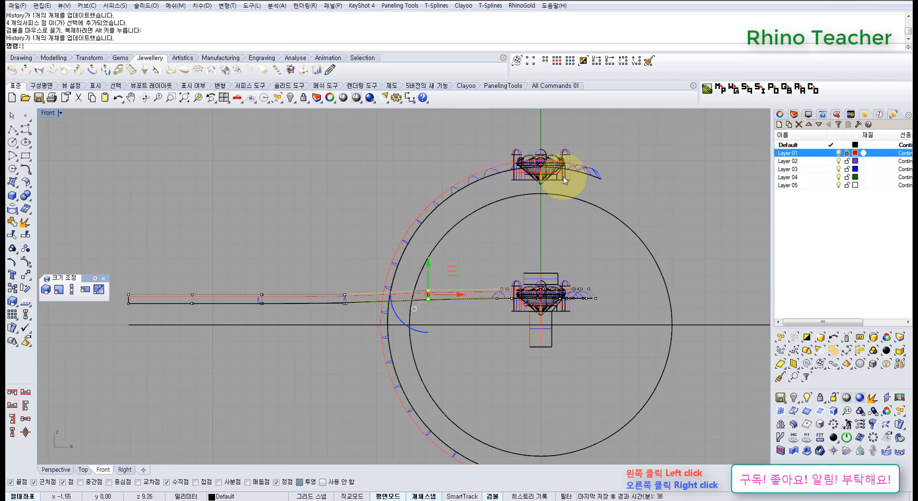
# Examine how the curved band sits around the gem in the Front view and against the heart outline in the Top view
pyautogui.moveTo(586, 185); pyautogui.dragTo(460, 208, button='right')
pyautogui.scroll(6, 469, 200)
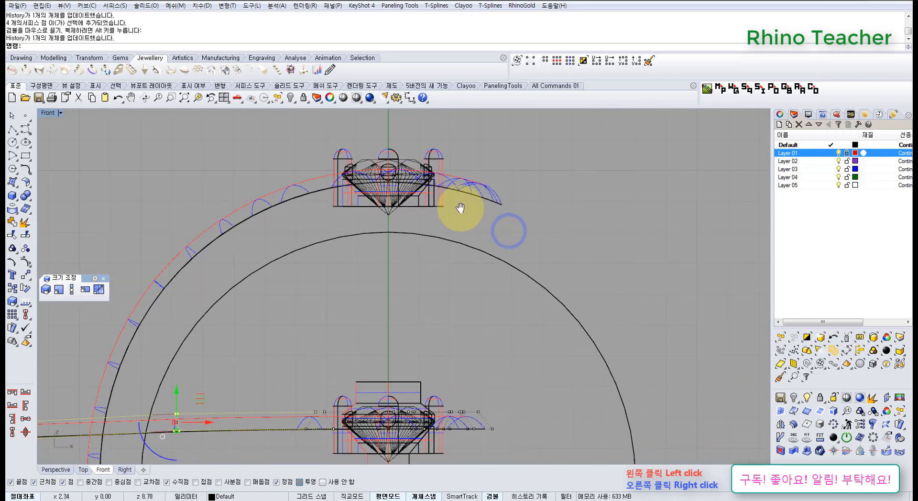
pyautogui.press('Escape')
pyautogui.press('Escape')
pyautogui.hotkey('ctrl', 'F1')
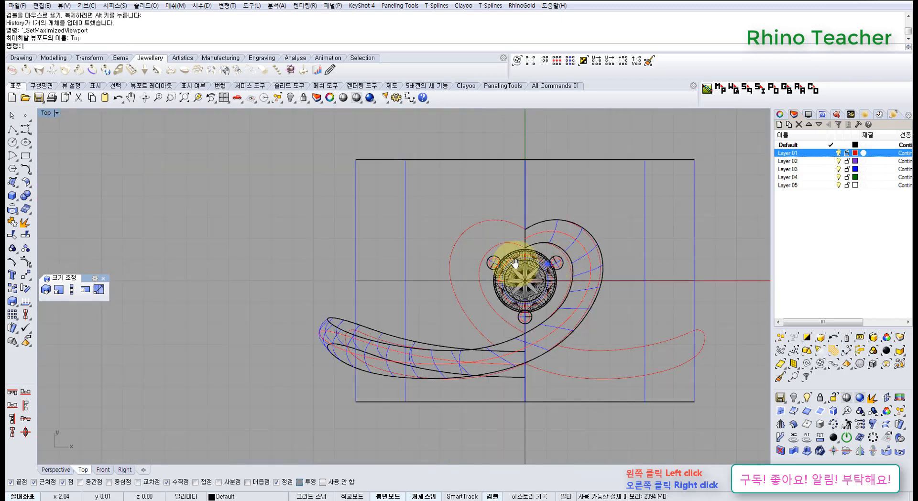
pyautogui.scroll(8, 581, 237)
pyautogui.moveTo(547, 264); pyautogui.dragTo(494, 246, button='right')
pyautogui.scroll(-6, 510, 261)
pyautogui.scroll(-8, 510, 260)
pyautogui.moveTo(561, 366); pyautogui.dragTo(484, 279, button='right')
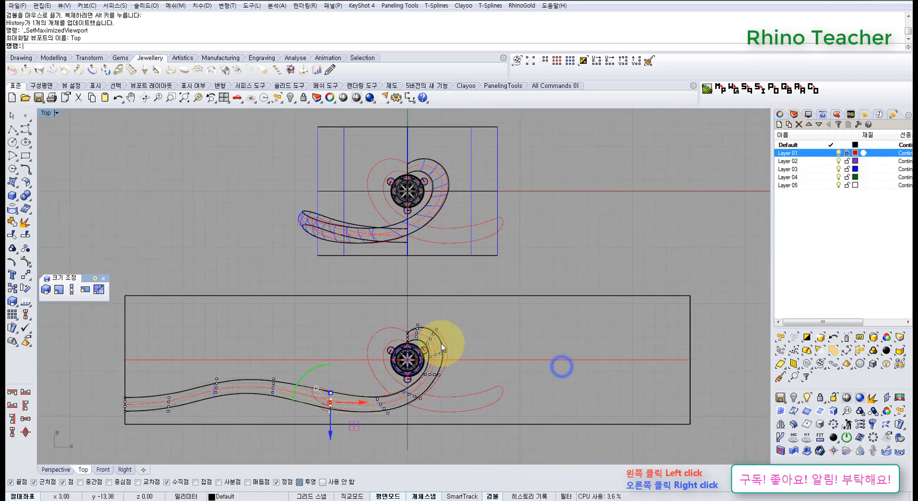
pyautogui.scroll(8, 435, 343)
pyautogui.moveTo(412, 310); pyautogui.dragTo(432, 335, button='right')
pyautogui.scroll(-5, 450, 352)
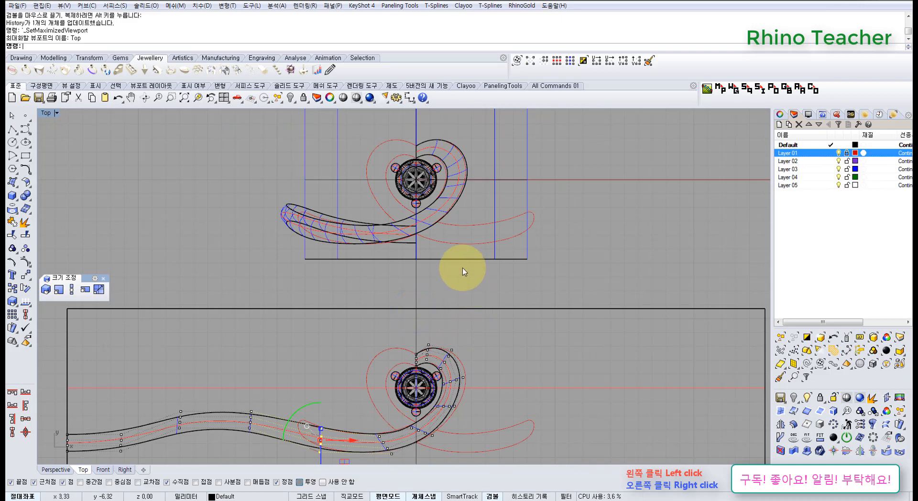
pyautogui.scroll(4, 459, 337)
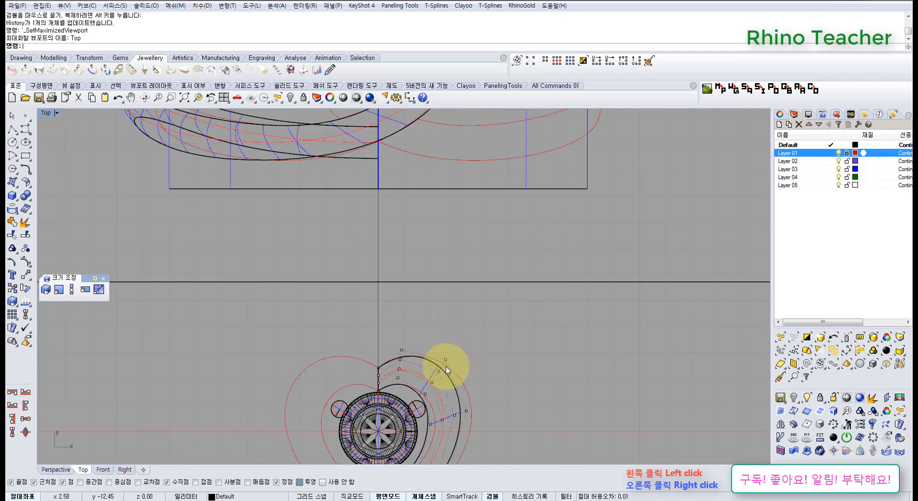
pyautogui.scroll(-4, 445, 365)
pyautogui.scroll(4, 440, 364)
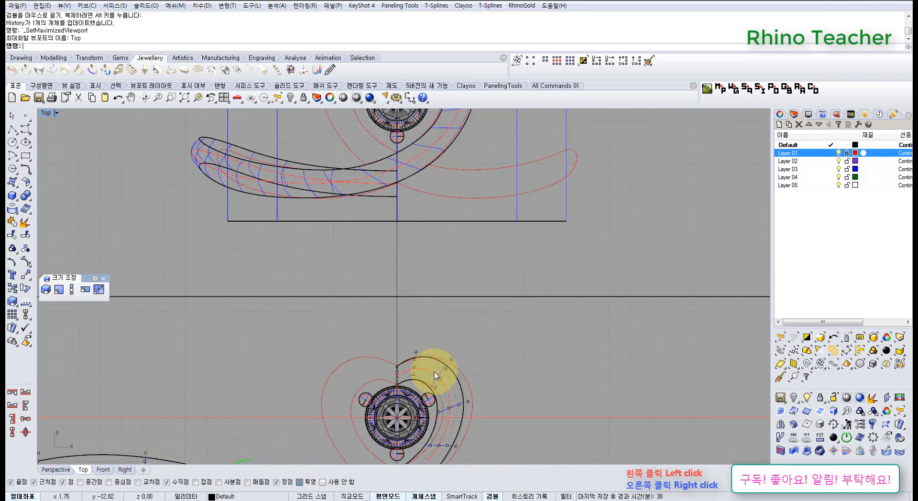
# Try applying degree 3 in U and V to the flat band surface, and undo it
pyautogui.click(26, 181)
pyautogui.click(92, 216)
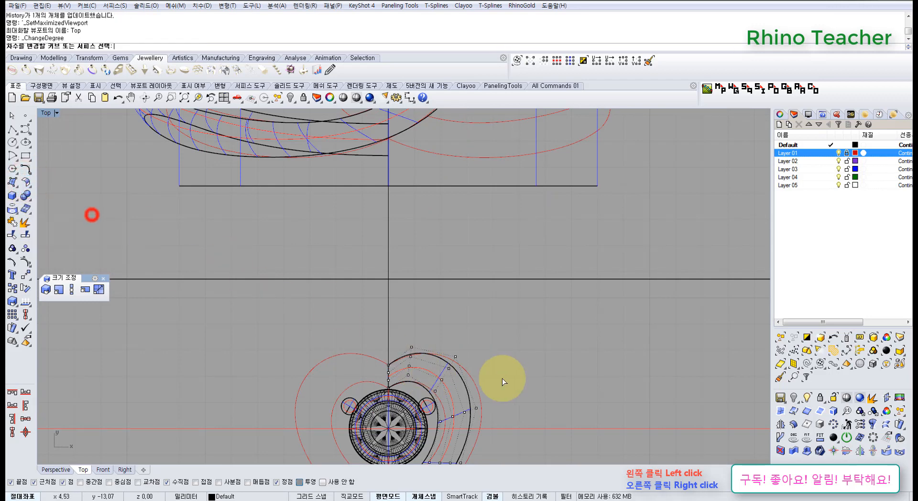
pyautogui.click(425, 374)
pyautogui.rightClick(425, 373)
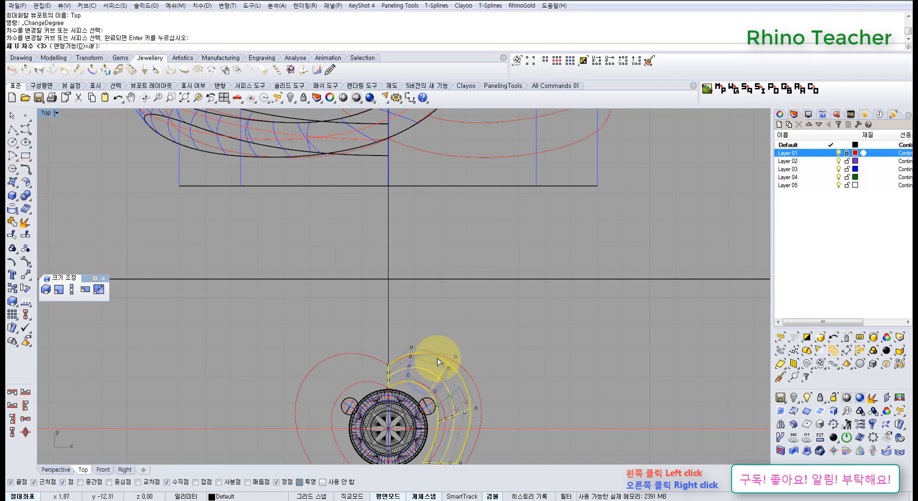
pyautogui.write('3')
pyautogui.press('Return')
pyautogui.hotkey('ctrl', 'z')
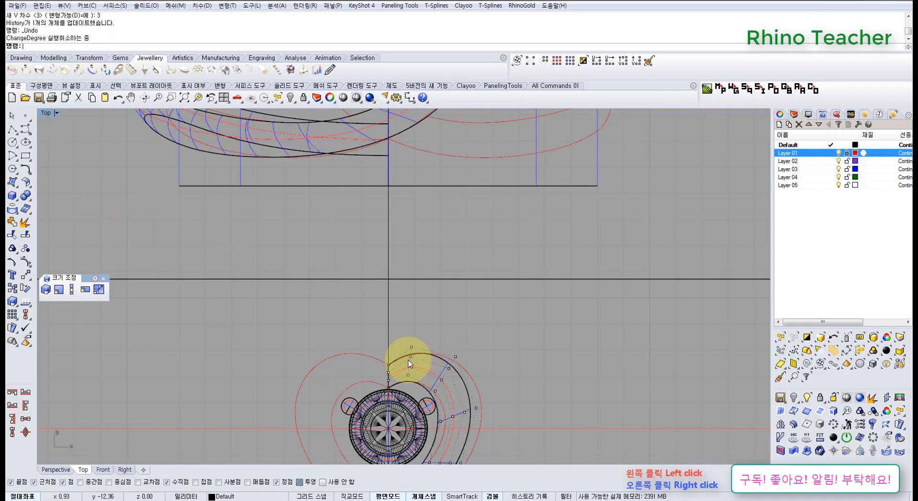
# Change the flat band surface's degree to 3 in U and 1 in V
pyautogui.rightClick(408, 360)
pyautogui.click(416, 368)
pyautogui.rightClick(416, 368)
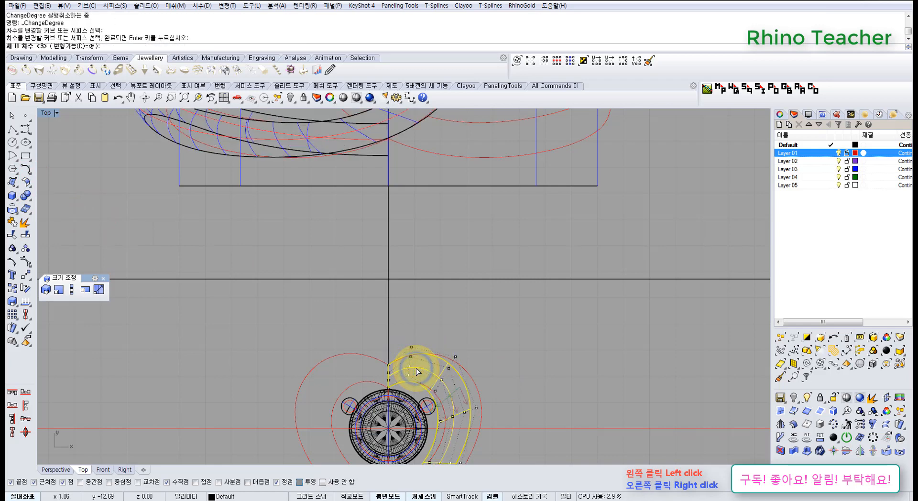
pyautogui.write('1')
pyautogui.press('Return')
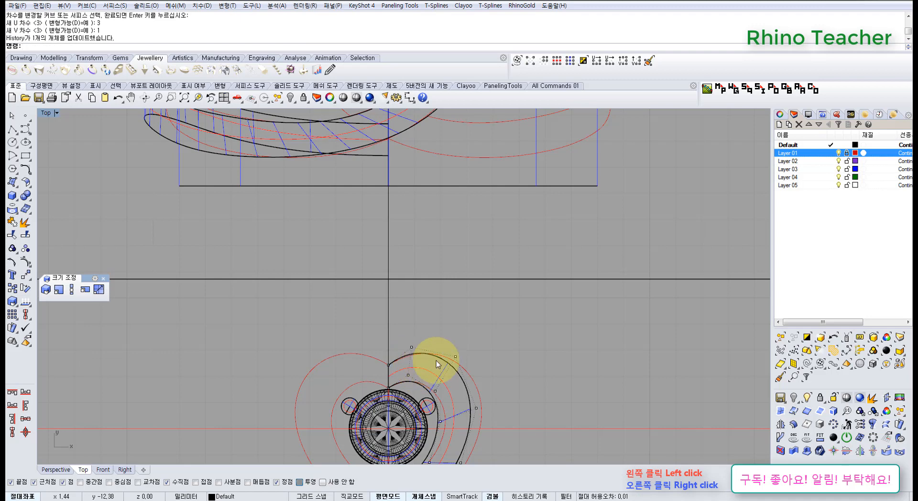
# Restore the four-view layout and enlarge the Top viewport downward to show both band versions
pyautogui.scroll(-8, 436, 361)
pyautogui.moveTo(455, 336); pyautogui.dragTo(338, 283, button='right')
pyautogui.click(225, 97)
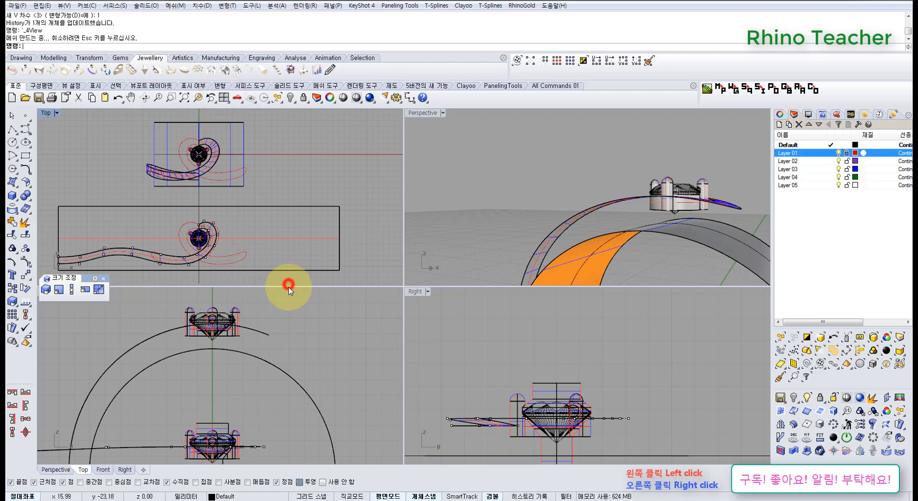
pyautogui.moveTo(289, 287); pyautogui.dragTo(291, 457)
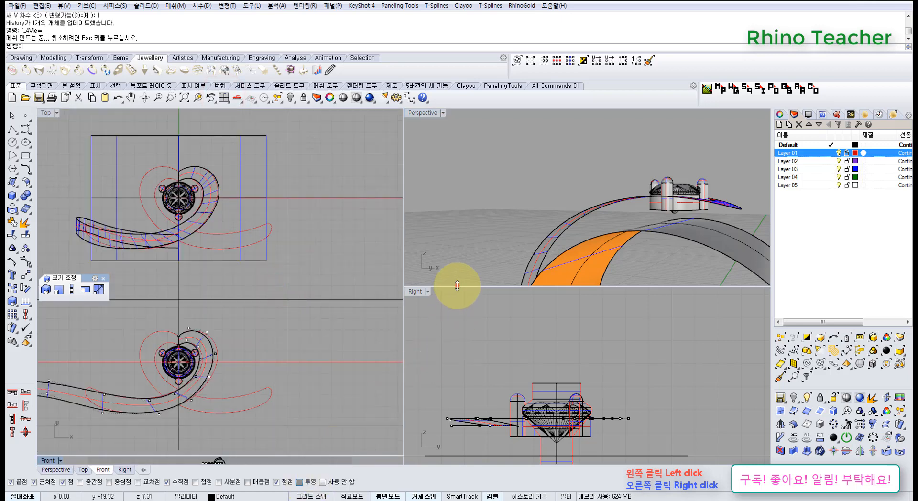
# Enlarge the Perspective viewport, switch it to a wireframe Top view, and frame the wrapped band and gem beside the flat band
pyautogui.moveTo(457, 286); pyautogui.dragTo(457, 457)
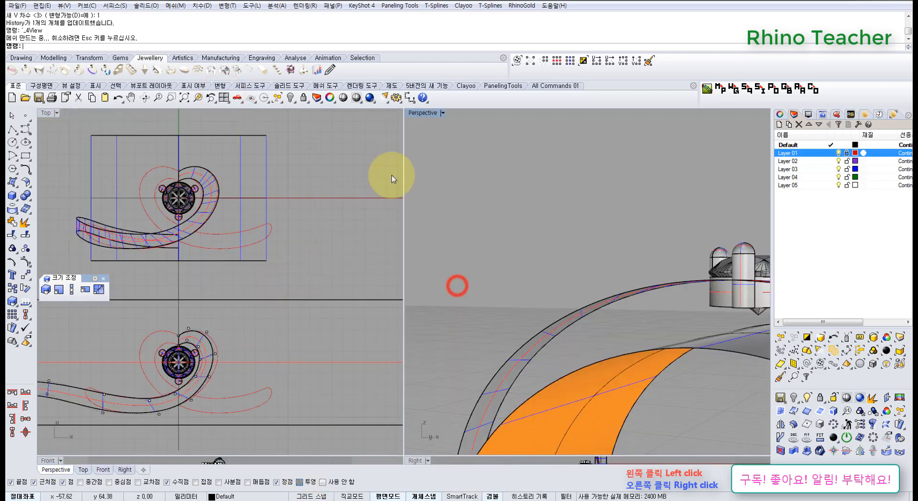
pyautogui.click(242, 98)
pyautogui.click(277, 129)
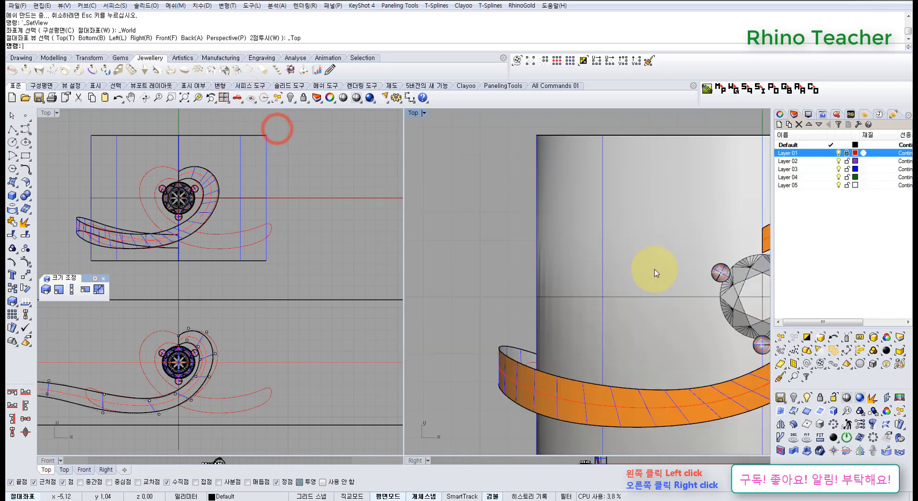
pyautogui.rightClick(356, 98)
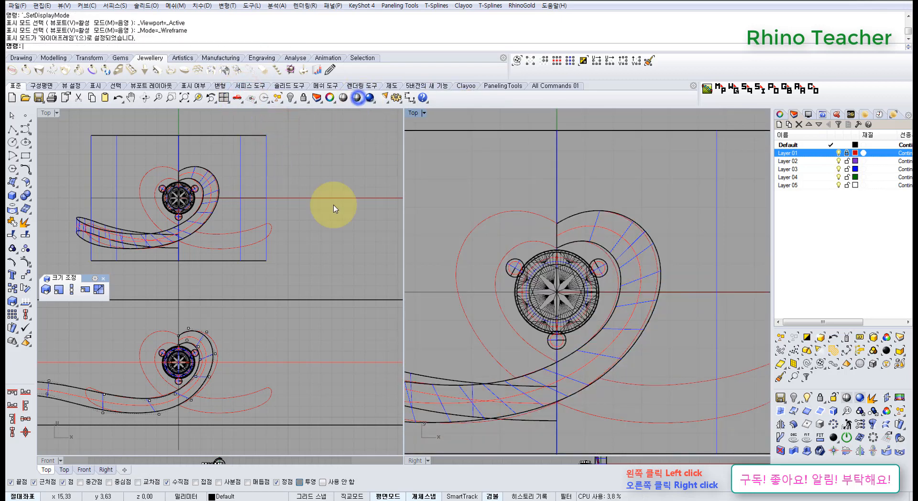
pyautogui.moveTo(204, 358); pyautogui.dragTo(282, 333, button='right')
pyautogui.scroll(5, 282, 334)
pyautogui.moveTo(591, 292); pyautogui.dragTo(595, 302, button='right')
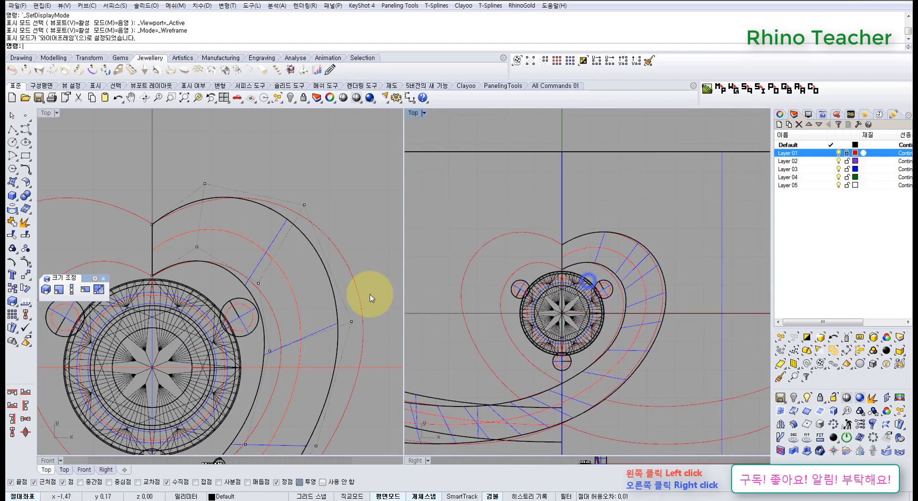
# Move the flat band's inner-edge control point beside the upper-right prong 0.18 mm toward the gem in 0.01 mm nudges
pyautogui.scroll(6, 314, 276)
pyautogui.moveTo(279, 219); pyautogui.dragTo(271, 267, button='right')
pyautogui.moveTo(193, 312); pyautogui.dragTo(265, 288, button='right')
pyautogui.moveTo(256, 285); pyautogui.dragTo(322, 352)
pyautogui.moveTo(348, 328); pyautogui.dragTo(299, 331, button='right')
pyautogui.scroll(6, 627, 275)
pyautogui.moveTo(591, 309); pyautogui.dragTo(602, 294, button='right')
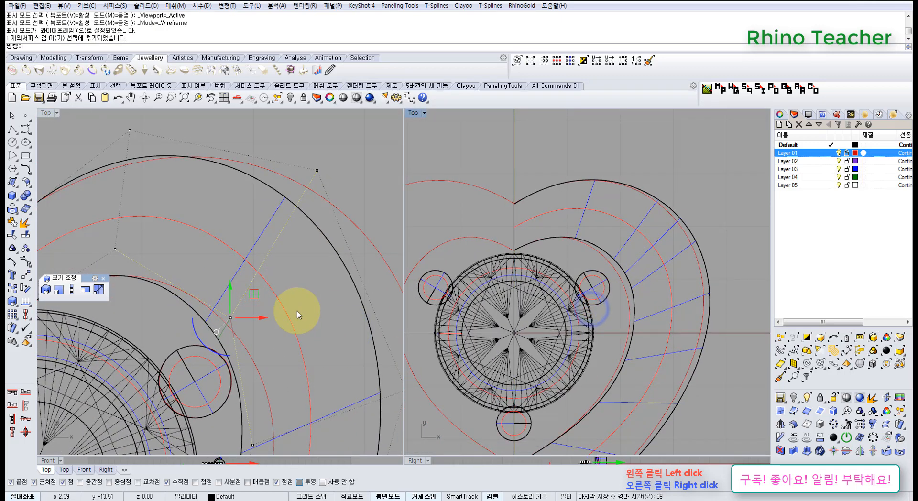
pyautogui.hotkey('alt', 'Left')
pyautogui.hotkey('alt', 'Left')
pyautogui.hotkey('alt', 'Left')
pyautogui.hotkey('alt', 'Left')
pyautogui.hotkey('alt', 'Left')
pyautogui.hotkey('alt', 'Left')
pyautogui.hotkey('alt', 'Left')
pyautogui.hotkey('alt', 'Left')
pyautogui.hotkey('alt', 'Left')
pyautogui.hotkey('alt', 'Left')
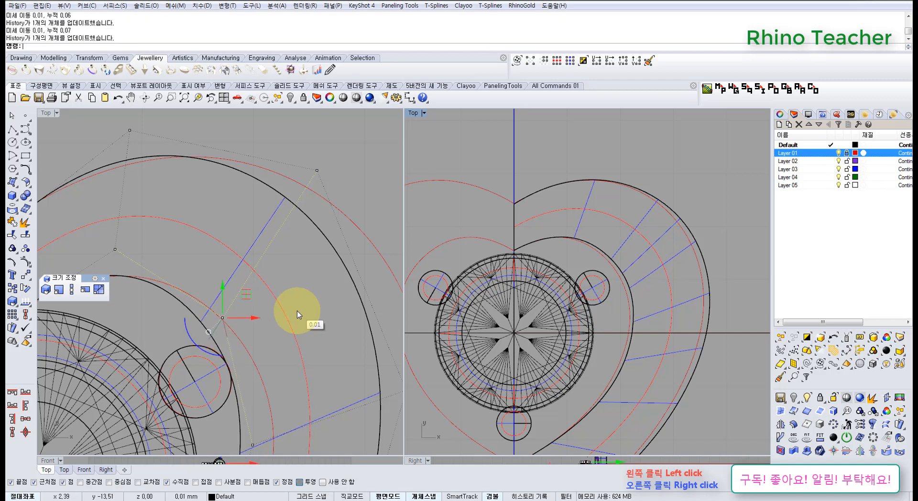
pyautogui.hotkey('alt', 'Left')
pyautogui.hotkey('alt', 'Left')
pyautogui.hotkey('alt', 'Left')
pyautogui.hotkey('alt', 'Left')
pyautogui.hotkey('alt', 'Left')
pyautogui.hotkey('alt', 'Left')
pyautogui.hotkey('alt', 'Left')
pyautogui.hotkey('alt', 'Left')
pyautogui.hotkey('alt', 'Left')
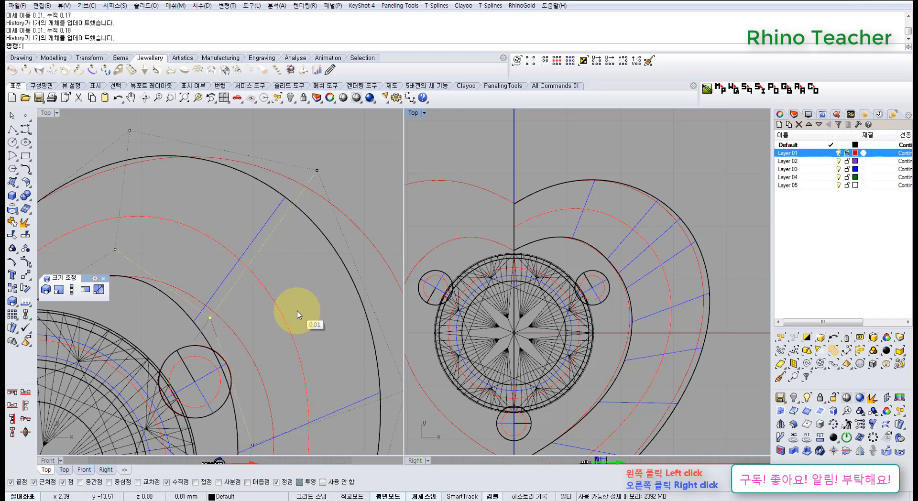
# Nudge the same inner-edge control point partway back away from the gem and slightly down in 0.01 mm steps
pyautogui.hotkey('alt', 'Right')
pyautogui.hotkey('alt', 'Right')
pyautogui.hotkey('alt', 'Right')
pyautogui.hotkey('alt', 'Right')
pyautogui.hotkey('alt', 'Right')
pyautogui.hotkey('alt', 'Right')
pyautogui.hotkey('alt', 'Right')
pyautogui.hotkey('alt', 'Down')
pyautogui.hotkey('alt', 'Down')
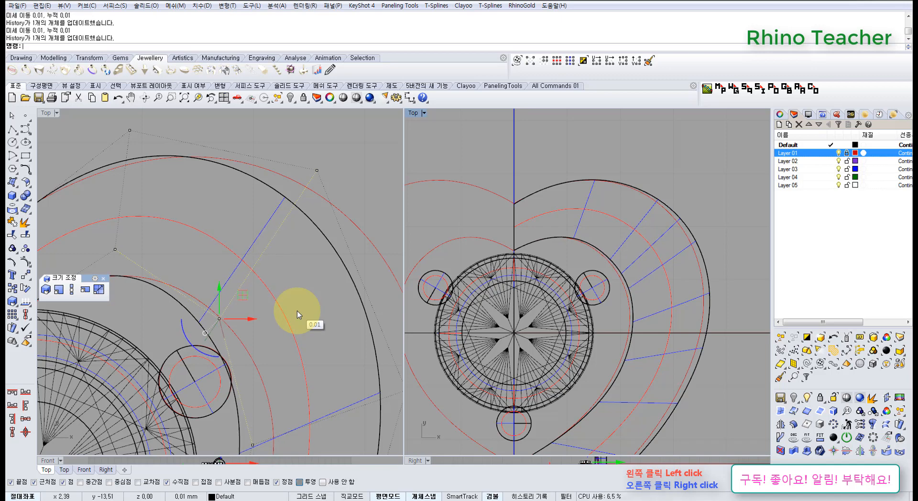
# Nudge the next inner-edge control point, just below the upper-right prong, toward the gem in 0.01 mm steps
pyautogui.moveTo(224, 348); pyautogui.dragTo(215, 192, button='right')
pyautogui.scroll(-6, 232, 313)
pyautogui.scroll(6, 232, 314)
pyautogui.moveTo(216, 284); pyautogui.dragTo(293, 328)
pyautogui.hotkey('alt', 'Left')
pyautogui.hotkey('alt', 'Left')
pyautogui.hotkey('alt', 'Left')
pyautogui.hotkey('alt', 'Left')
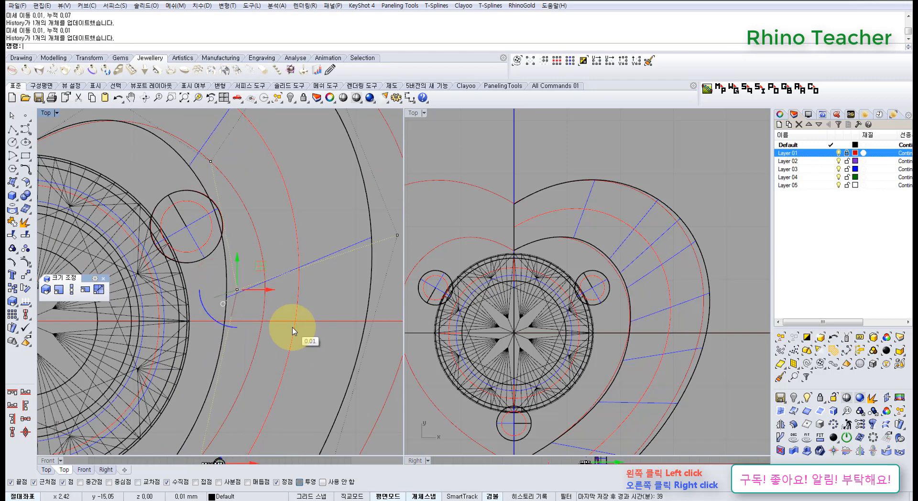
# Nudge the inner-edge control point at the gem's lower right 0.08 mm inward in 0.01 mm steps
pyautogui.moveTo(238, 385); pyautogui.dragTo(260, 251, button='right')
pyautogui.scroll(-4, 259, 253)
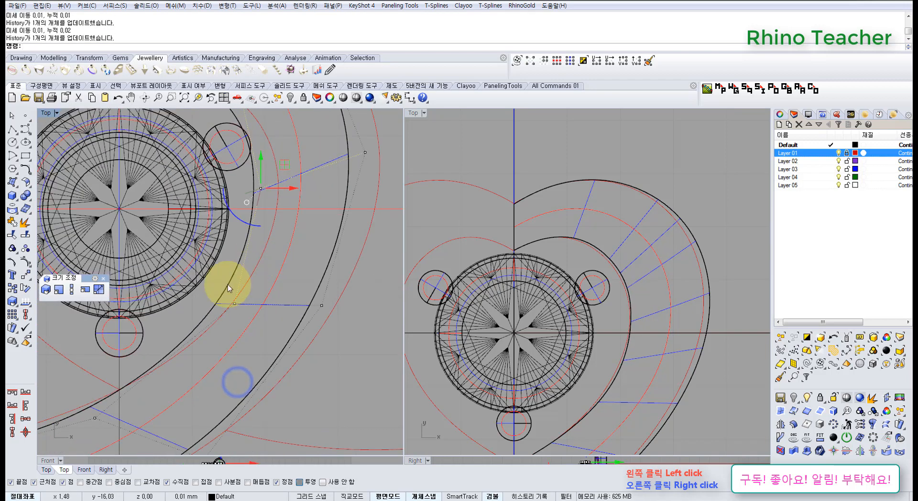
pyautogui.scroll(4, 224, 288)
pyautogui.moveTo(271, 354); pyautogui.dragTo(259, 354)
pyautogui.hotkey('alt', 'Left')
pyautogui.hotkey('alt', 'Left')
pyautogui.hotkey('alt', 'Left')
pyautogui.hotkey('alt', 'Left')
pyautogui.hotkey('alt', 'Left')
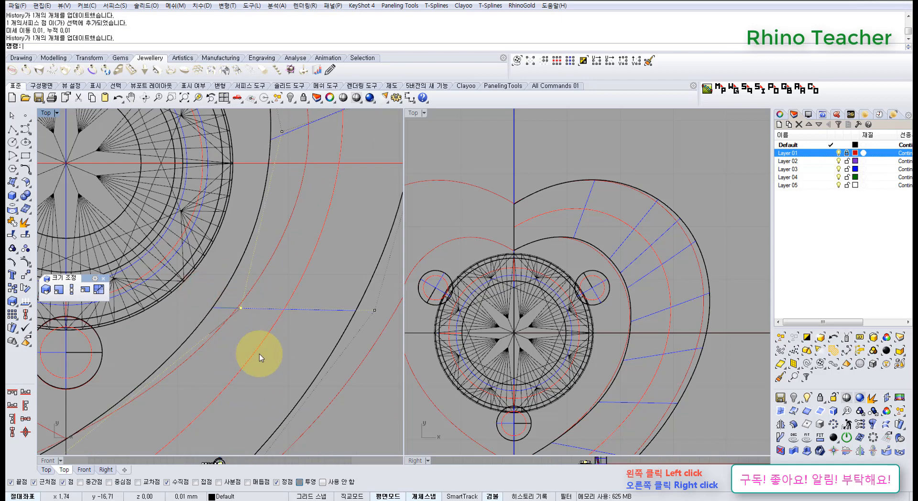
pyautogui.hotkey('alt', 'Left')
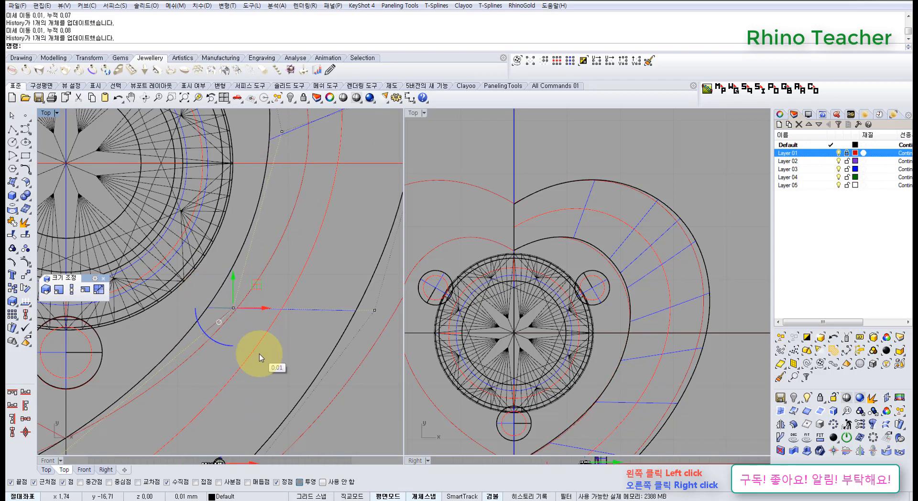
# Reselect the inner-edge control point just below the upper-right prong and fine-tune it horizontally in 0.01 mm nudges
pyautogui.moveTo(271, 236); pyautogui.dragTo(232, 348, button='right')
pyautogui.scroll(2, 191, 254)
pyautogui.click(194, 259)
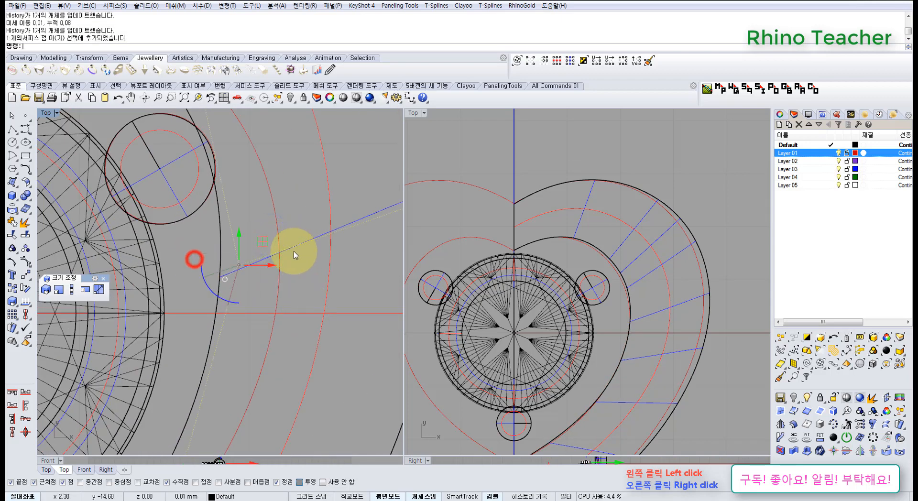
pyautogui.moveTo(292, 259); pyautogui.dragTo(260, 345, button='right')
pyautogui.hotkey('alt', 'Right')
pyautogui.hotkey('alt', 'Right')
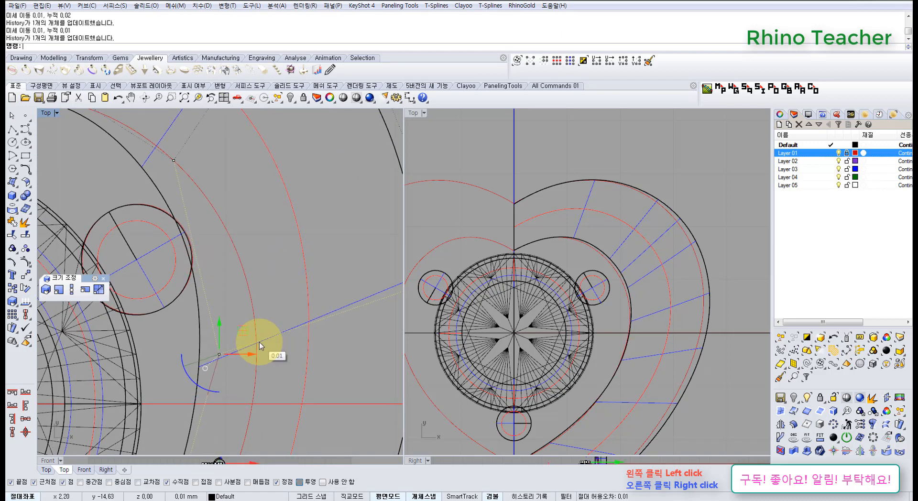
pyautogui.hotkey('alt', 'Left')
pyautogui.moveTo(262, 236); pyautogui.dragTo(248, 318, button='right')
pyautogui.scroll(-4, 203, 297)
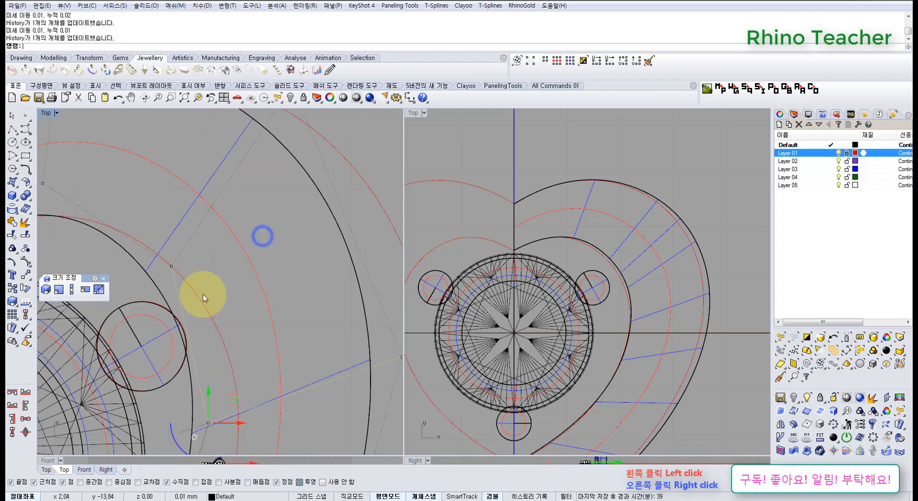
# Fine-tune the inner-edge control point just above the upper-right prong in 0.01 mm nudges against the red heart outline
pyautogui.moveTo(170, 273); pyautogui.dragTo(237, 271, button='right')
pyautogui.moveTo(278, 303); pyautogui.dragTo(260, 312)
pyautogui.hotkey('alt', 'Right')
pyautogui.hotkey('alt', 'Right')
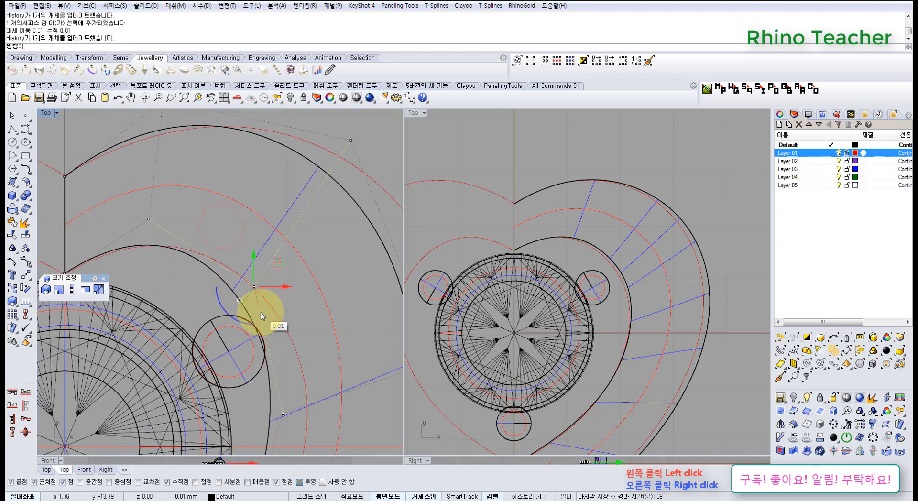
pyautogui.hotkey('alt', 'Left')
pyautogui.hotkey('alt', 'Left')
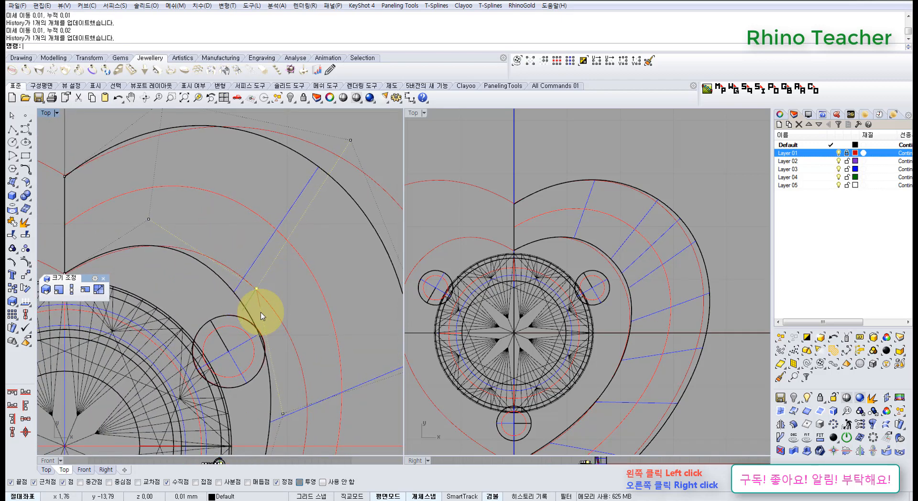
# Compare the edges of the flat band and the wrapped band with the red heart outline in both Top views
pyautogui.scroll(-3, 235, 272)
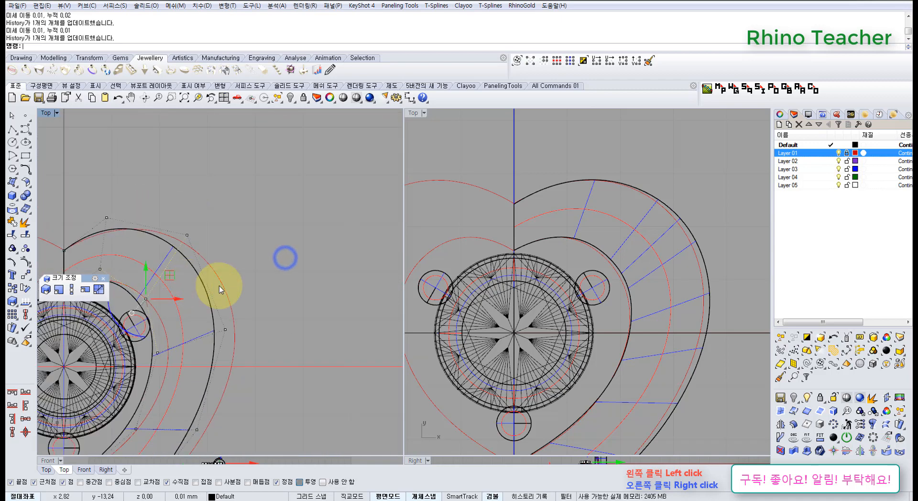
pyautogui.moveTo(701, 310); pyautogui.dragTo(588, 335, button='right')
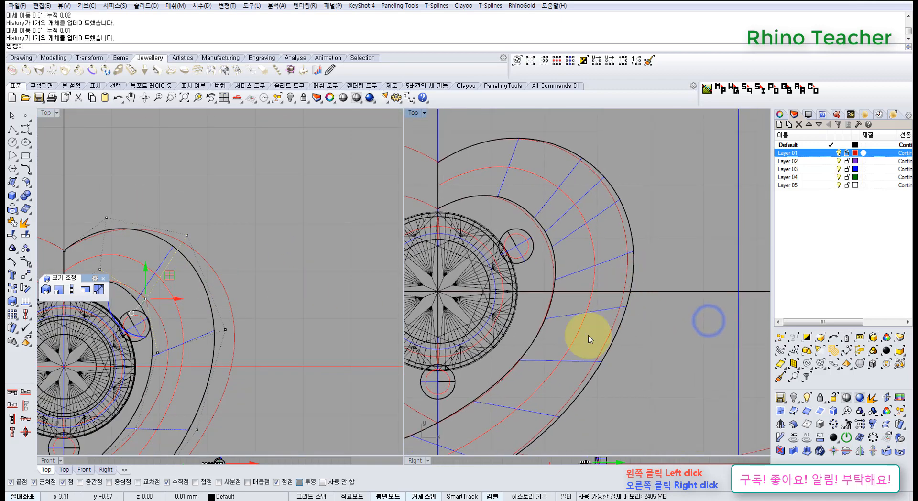
pyautogui.moveTo(225, 320); pyautogui.dragTo(266, 246, button='right')
pyautogui.scroll(-6, 266, 247)
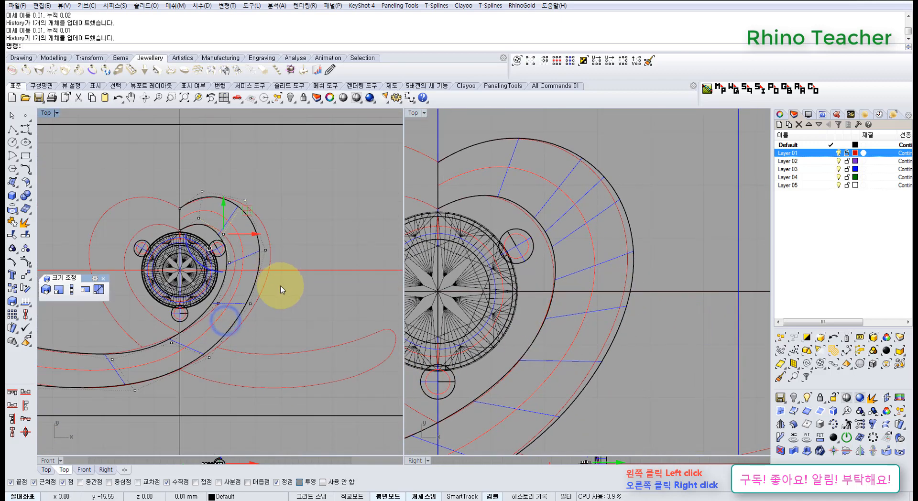
pyautogui.scroll(-4, 595, 268)
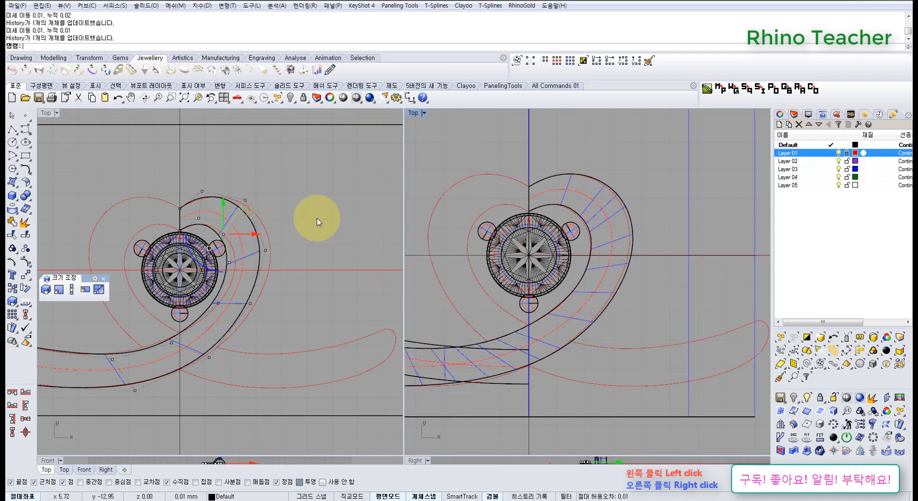
pyautogui.moveTo(314, 218); pyautogui.dragTo(293, 264, button='right')
pyautogui.scroll(6, 622, 238)
pyautogui.moveTo(238, 239); pyautogui.dragTo(237, 293, button='right')
pyautogui.scroll(8, 235, 310)
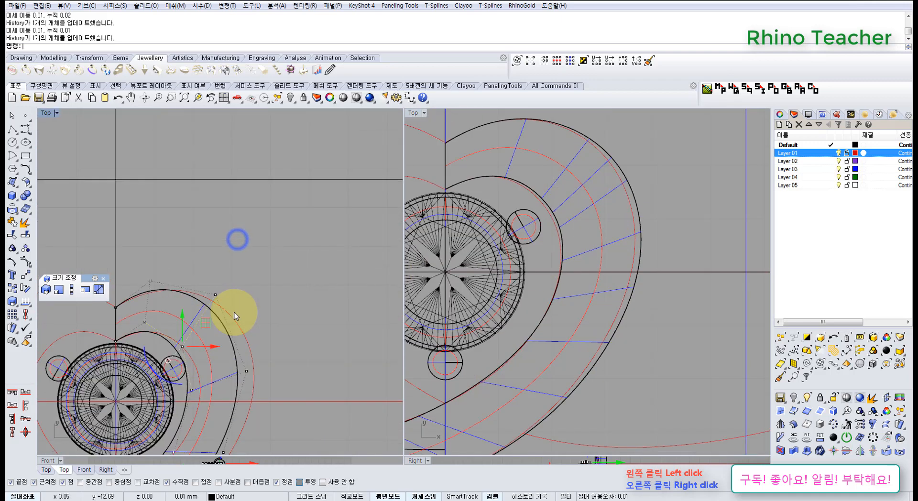
# Move the flat band's upper-right outer-edge control point 0.14 mm inward in 0.01 mm nudges
pyautogui.moveTo(204, 268)
pyautogui.mouseDown()
pyautogui.moveTo(241, 307)
pyautogui.moveTo(234, 316)
pyautogui.mouseUp()
pyautogui.press('Left')
pyautogui.press('Left')
pyautogui.press('Left')
pyautogui.press('Left')
pyautogui.press('Left')
pyautogui.press('Left')
pyautogui.press('Left')
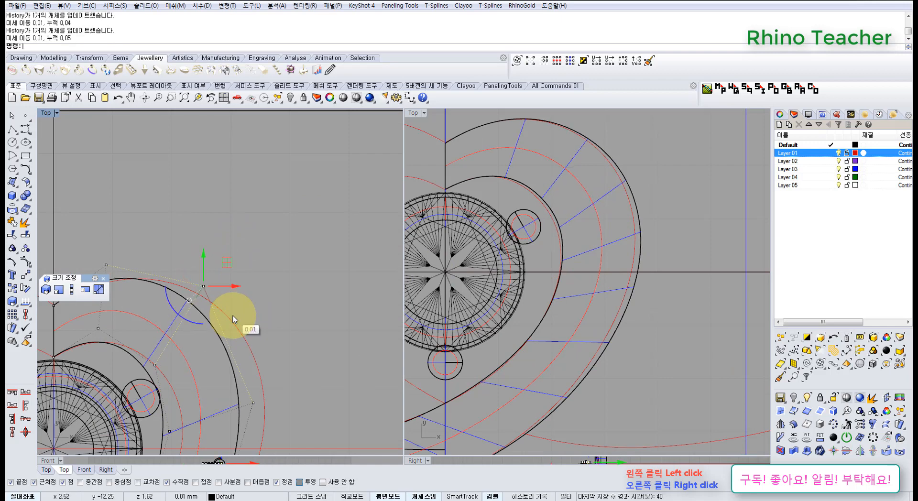
pyautogui.hotkey('alt', 'Left')
pyautogui.hotkey('alt', 'Left')
pyautogui.hotkey('alt', 'Left')
pyautogui.hotkey('alt', 'Left')
pyautogui.hotkey('alt', 'Left')
pyautogui.hotkey('alt', 'Left')
pyautogui.hotkey('alt', 'Left')
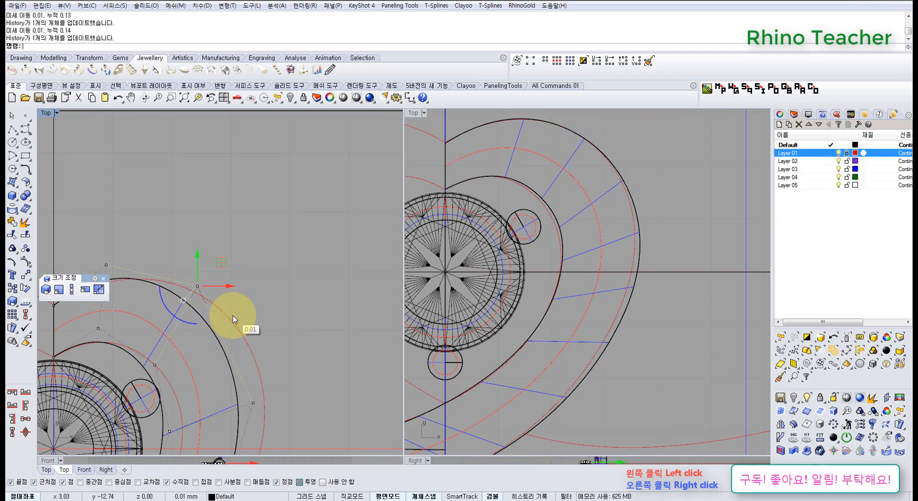
# Move the outer-edge control point beside the gem slightly inward to fit the wrapped band to the heart outline
pyautogui.moveTo(252, 376); pyautogui.dragTo(245, 262, button='right')
pyautogui.moveTo(219, 268)
pyautogui.mouseDown()
pyautogui.moveTo(256, 293)
pyautogui.moveTo(235, 264)
pyautogui.mouseUp()
pyautogui.scroll(10, 257, 284)
pyautogui.moveTo(248, 391); pyautogui.dragTo(254, 298, button='right')
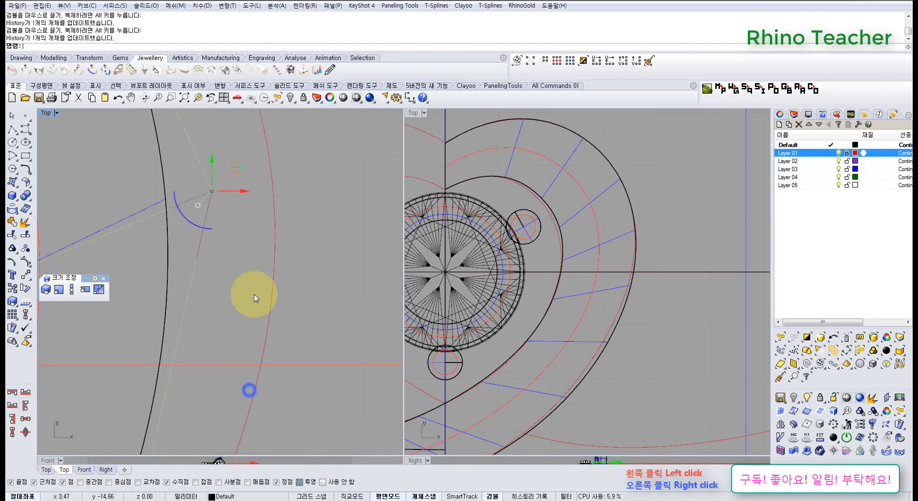
pyautogui.scroll(-6, 225, 333)
# Move the lower-right outer-edge control point of the flat band slightly up and inward
pyautogui.moveTo(211, 346); pyautogui.dragTo(297, 190, button='right')
pyautogui.moveTo(260, 262); pyautogui.dragTo(298, 326)
pyautogui.scroll(5, 282, 291)
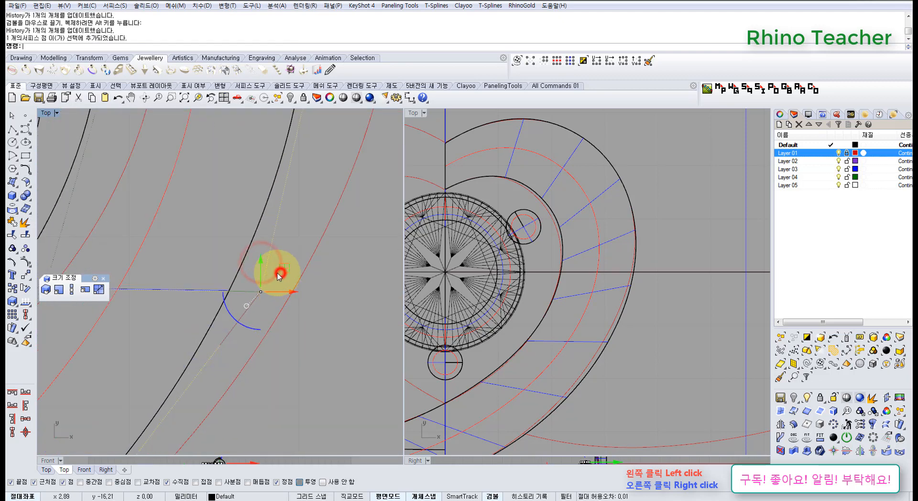
pyautogui.moveTo(278, 275); pyautogui.dragTo(274, 275)
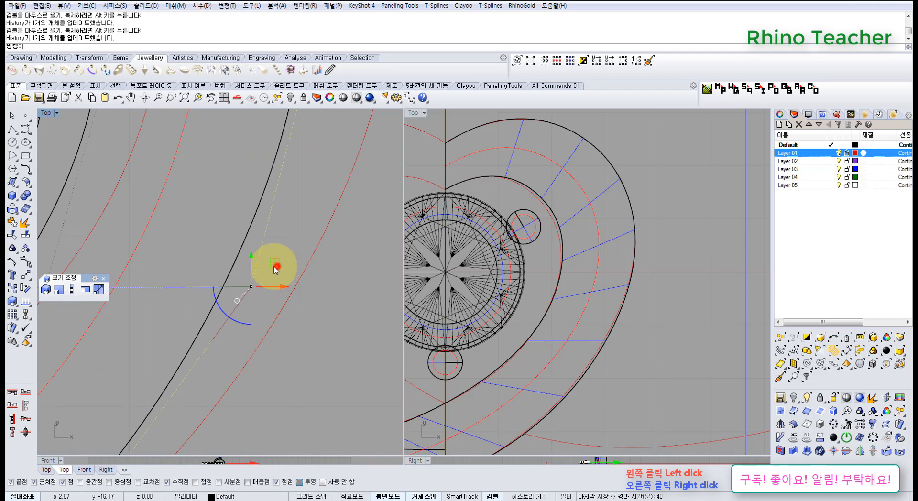
# Check both bands against the heart outline in the Top view, and view them together in a maximized Perspective view
pyautogui.scroll(-15, 639, 278)
pyautogui.moveTo(669, 279); pyautogui.dragTo(590, 334, button='right')
pyautogui.scroll(5, 647, 362)
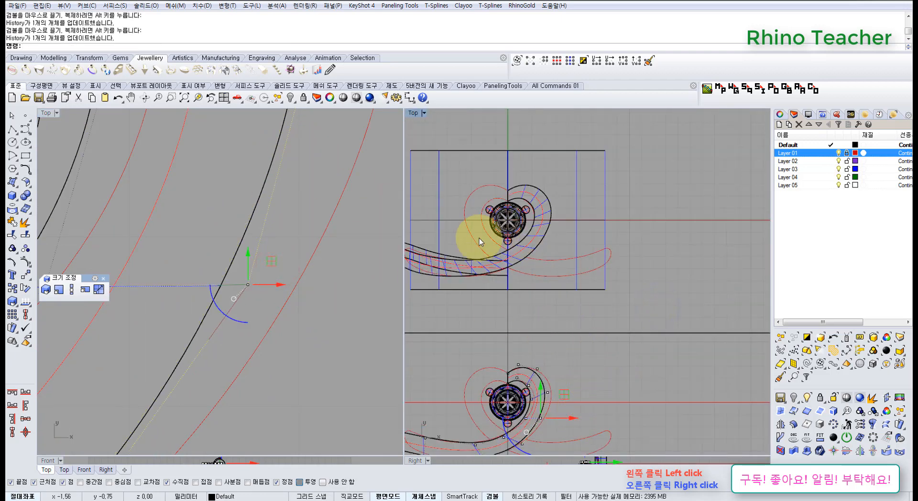
pyautogui.hotkey('ctrl', 'F4')
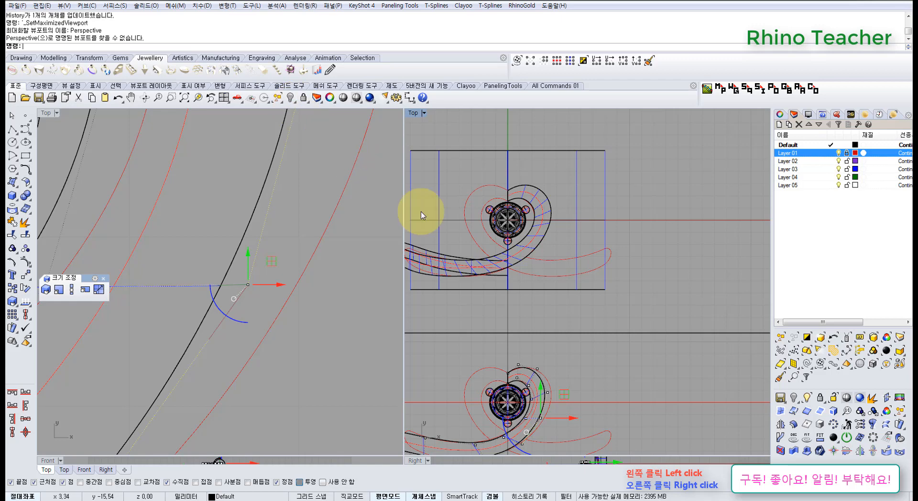
pyautogui.click(227, 99)
pyautogui.hotkey('ctrl', 'F4')
pyautogui.moveTo(548, 282); pyautogui.dragTo(489, 265, button='right')
pyautogui.scroll(-4, 415, 212)
pyautogui.moveTo(414, 211); pyautogui.dragTo(352, 263, button='right')
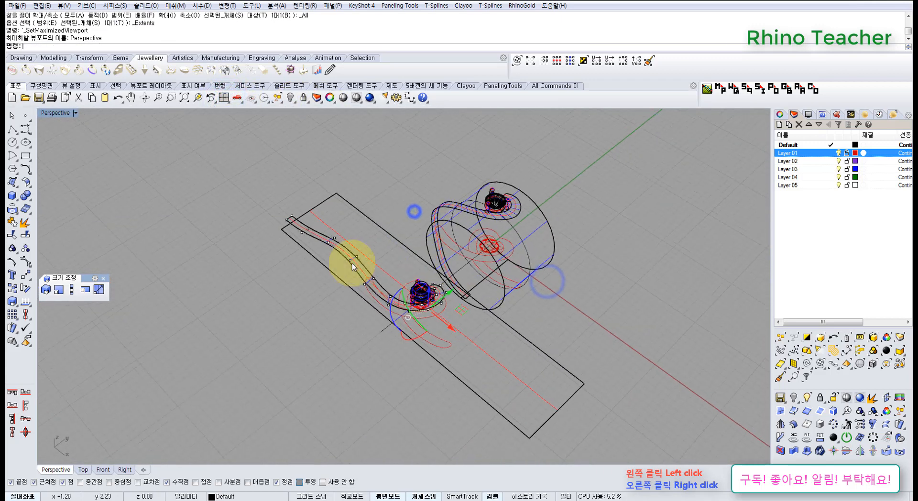
# Change the flat band surface to degree 3 in both the U and V directions
pyautogui.scroll(6, 271, 225)
pyautogui.moveTo(271, 226); pyautogui.dragTo(251, 185, button='right')
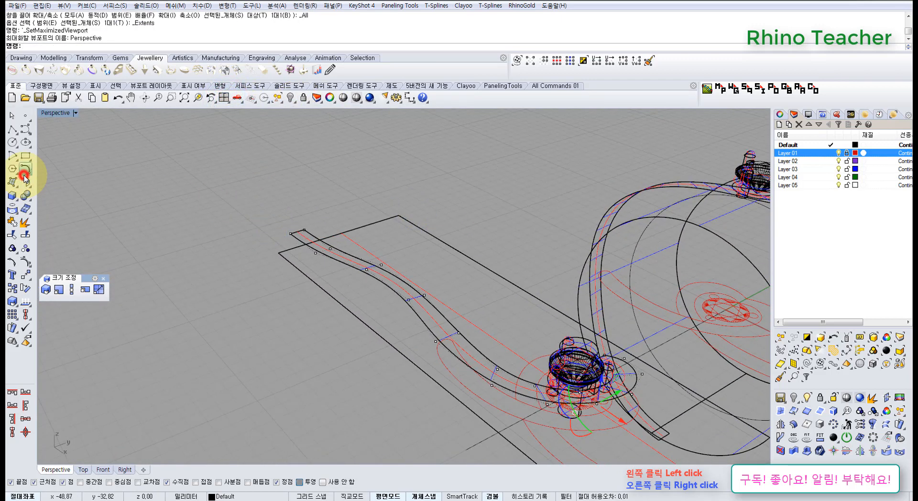
pyautogui.click(26, 182)
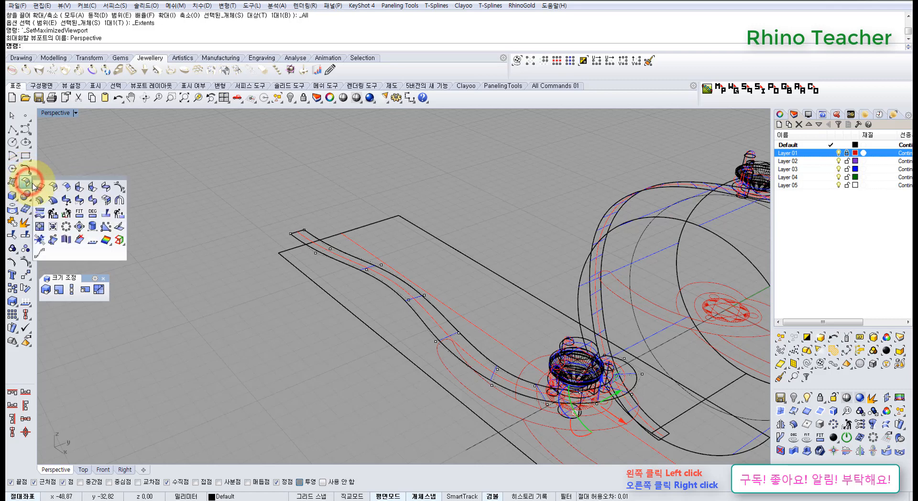
pyautogui.click(88, 212)
pyautogui.scroll(4, 296, 229)
pyautogui.click(299, 228)
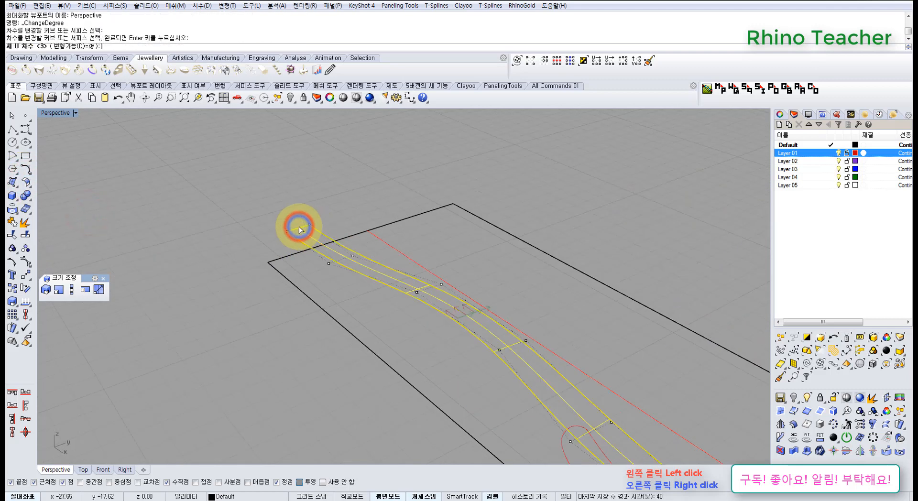
pyautogui.press('Return')
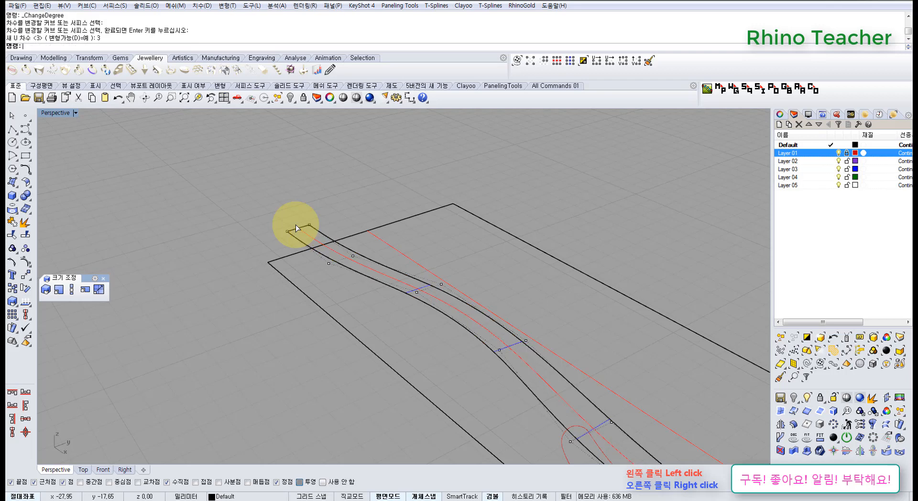
pyautogui.moveTo(295, 224); pyautogui.dragTo(297, 221, button='right')
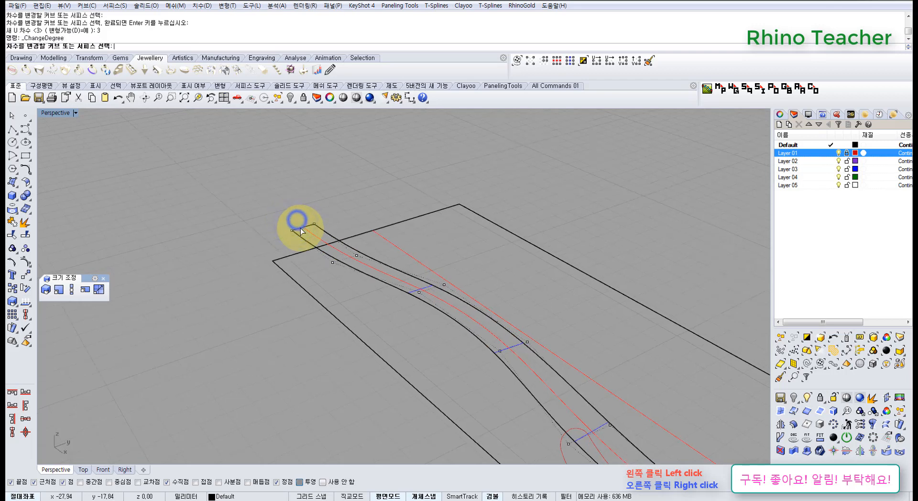
pyautogui.click(301, 228)
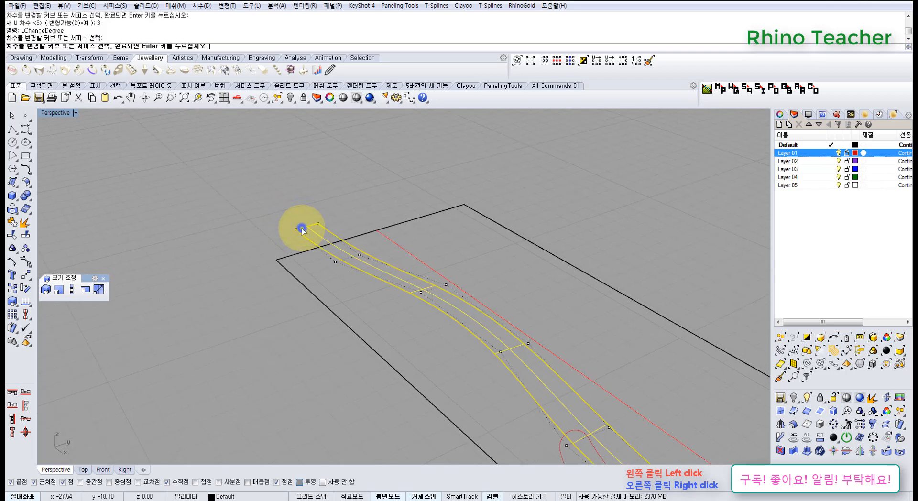
pyautogui.rightClick(302, 230)
pyautogui.press('Return')
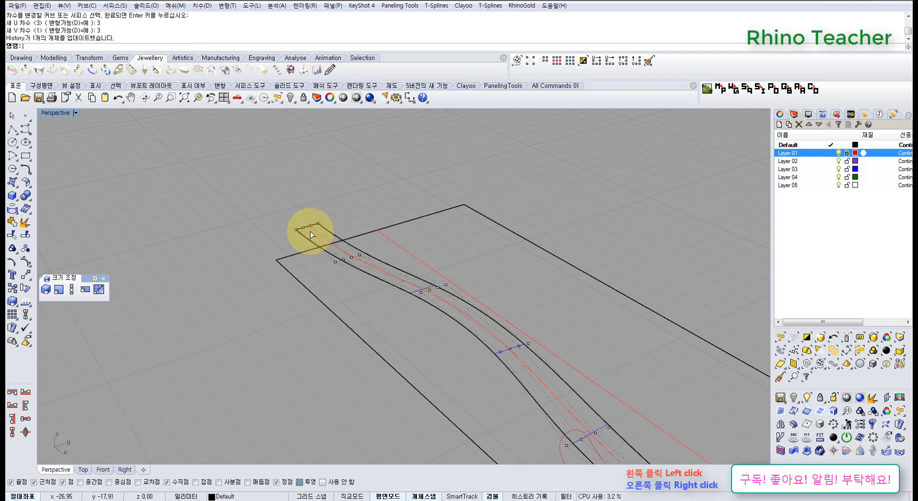
# Select both middle rows of control points along the flat band and raise them to give it a domed profile
pyautogui.moveTo(323, 240); pyautogui.dragTo(294, 213, button='right')
pyautogui.moveTo(318, 230); pyautogui.dragTo(320, 231)
pyautogui.scroll(-6, 340, 221)
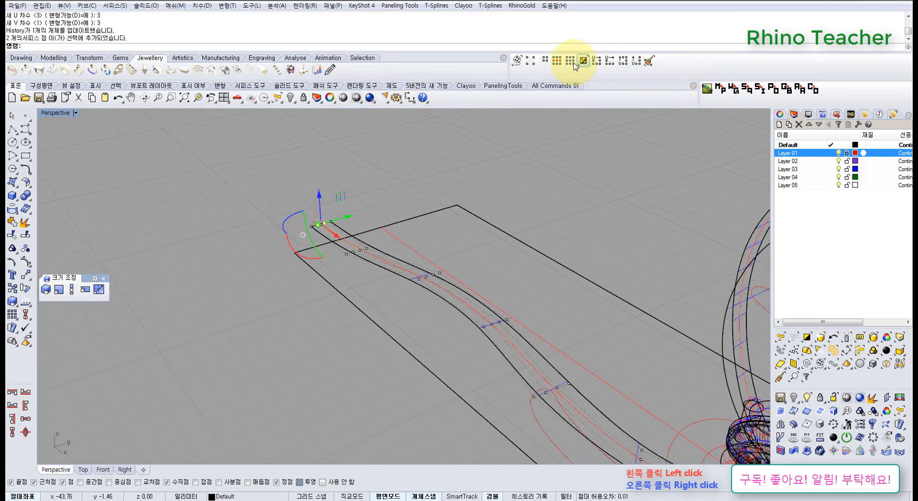
pyautogui.moveTo(574, 230); pyautogui.dragTo(393, 270, button='right')
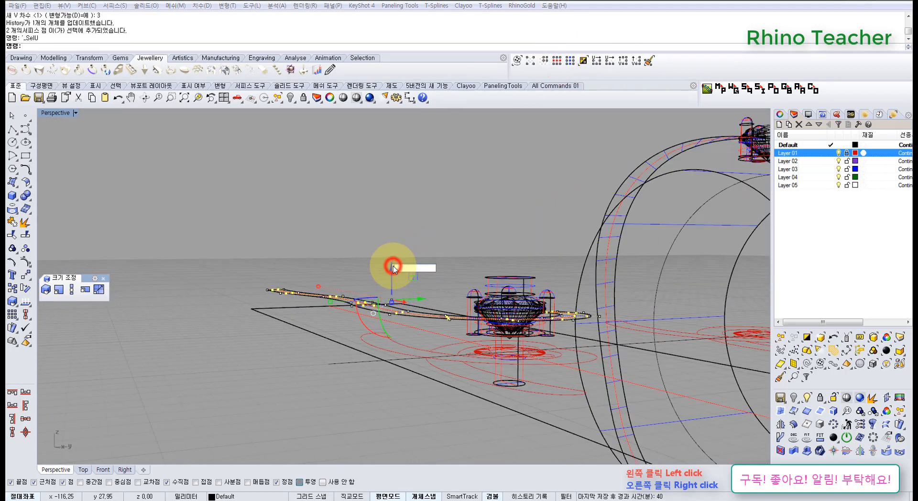
pyautogui.moveTo(393, 269); pyautogui.dragTo(389, 262)
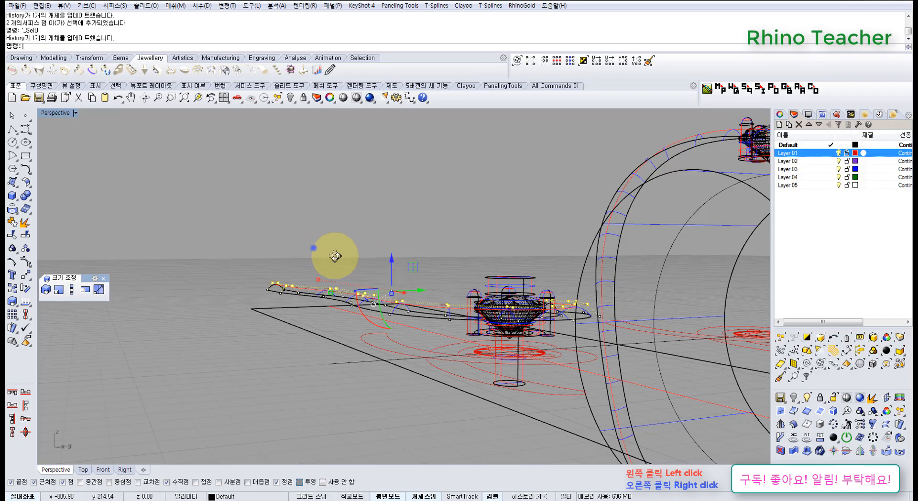
# Switch the Perspective view to Shaded display and inspect the domed flat and wrapped bands
pyautogui.moveTo(314, 248); pyautogui.dragTo(452, 320, button='right')
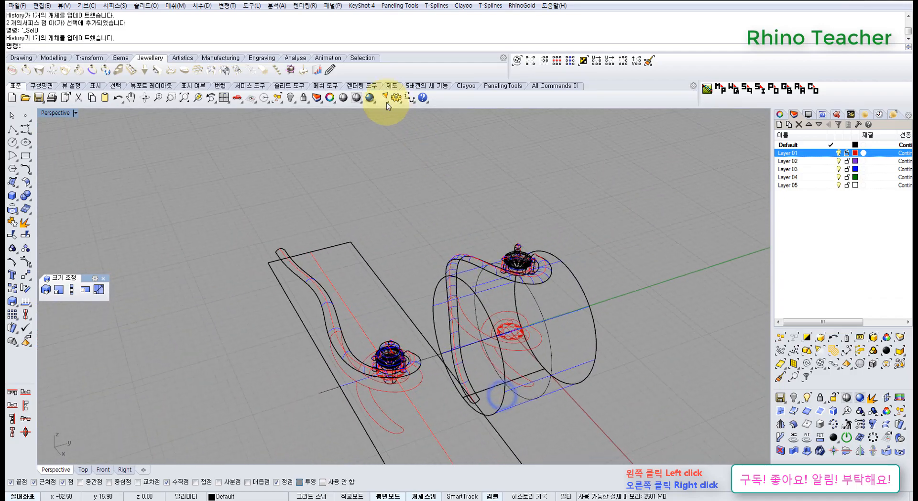
pyautogui.click(357, 98)
pyautogui.moveTo(543, 321)
pyautogui.mouseDown(button='right')
pyautogui.moveTo(420, 254)
pyautogui.moveTo(403, 321)
pyautogui.moveTo(448, 323)
pyautogui.moveTo(454, 308)
pyautogui.moveTo(456, 282)
pyautogui.moveTo(431, 283)
pyautogui.moveTo(421, 194)
pyautogui.moveTo(435, 229)
pyautogui.moveTo(431, 259)
pyautogui.mouseUp(button='right')
pyautogui.scroll(8, 445, 317)
pyautogui.scroll(-6, 431, 283)
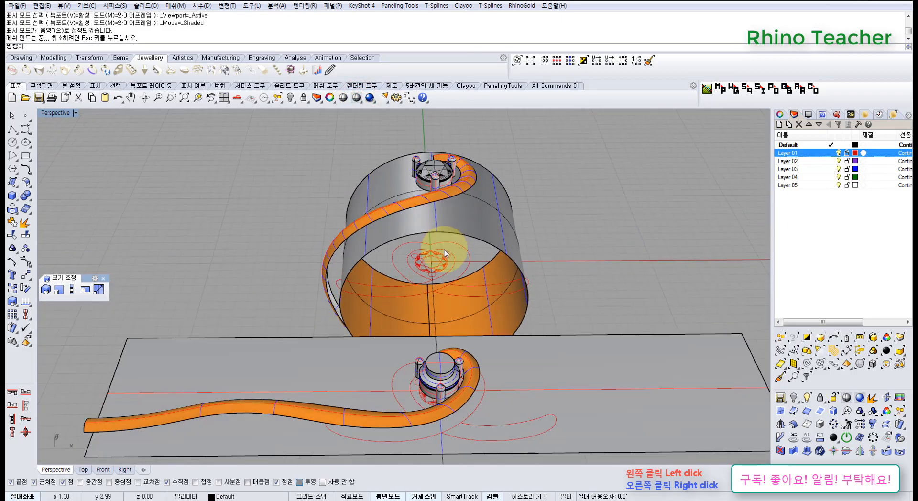
pyautogui.scroll(-3, 454, 324)
# Mirror a copy of the flat band in the Top view across the vertical axis through 0
pyautogui.click(457, 360)
pyautogui.hotkey('ctrl', 'F1')
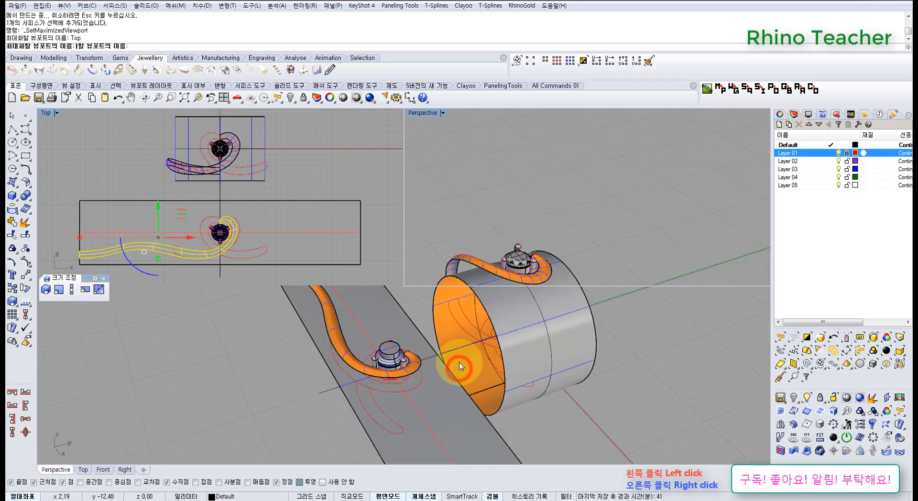
pyautogui.scroll(3, 392, 397)
pyautogui.middleClick(377, 381)
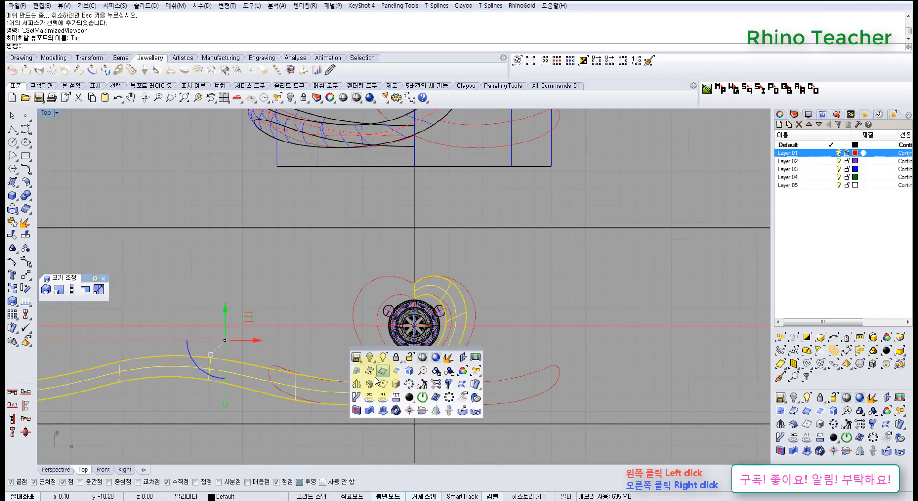
pyautogui.click(356, 384)
pyautogui.write('0')
pyautogui.press('Return')
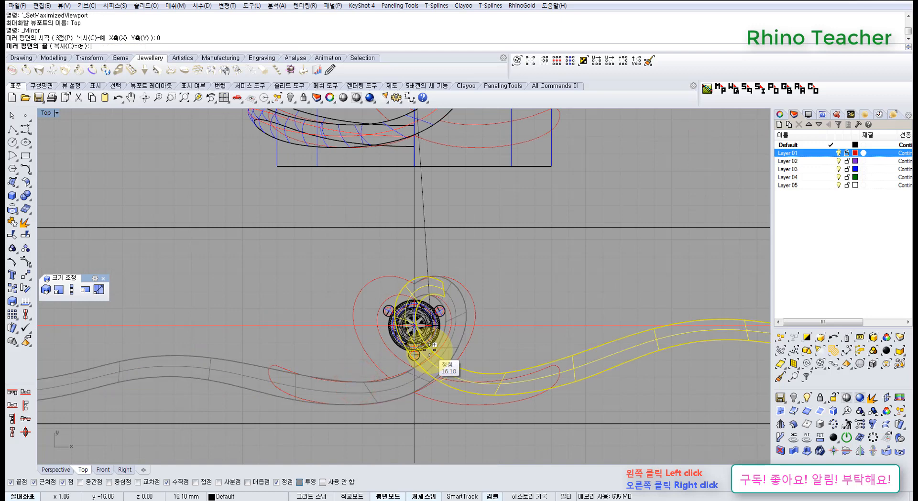
pyautogui.scroll(-5, 414, 430)
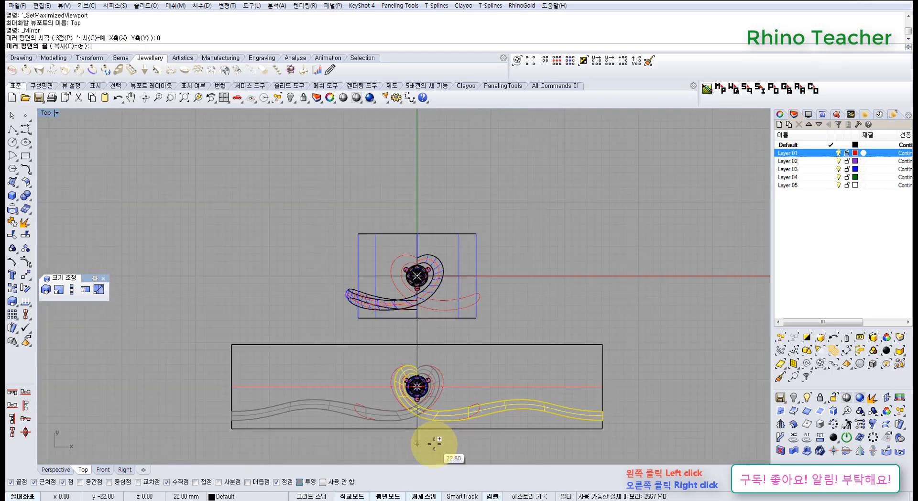
pyautogui.moveTo(434, 444); pyautogui.dragTo(429, 377, button='right')
pyautogui.click(433, 419)
pyautogui.scroll(3, 507, 325)
# Flow the mirrored band along surface from the flat rectangular base onto the ring cylinder with history recording on
pyautogui.click(556, 334)
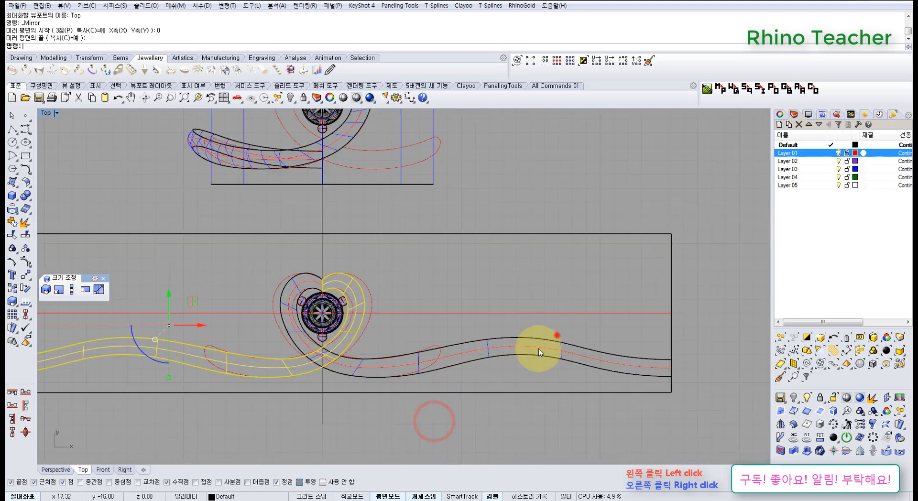
pyautogui.hotkey('ctrl', 'F4')
pyautogui.moveTo(572, 363); pyautogui.dragTo(488, 327, button='right')
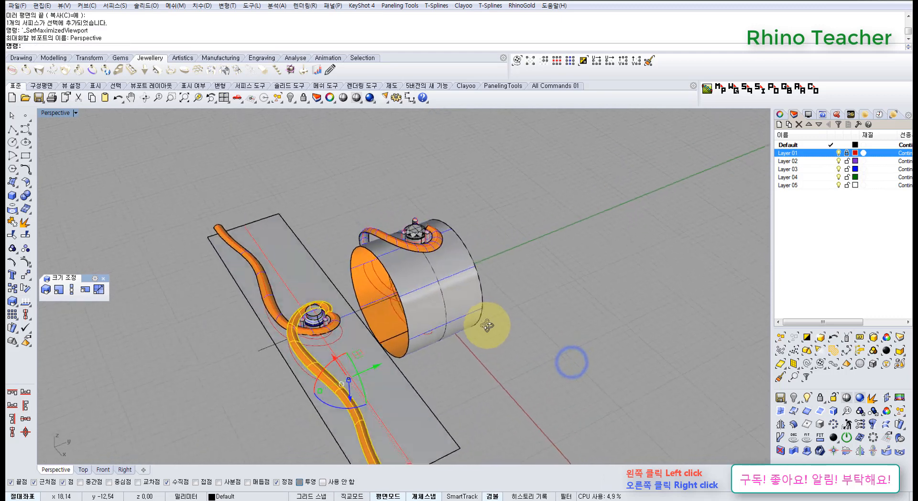
pyautogui.scroll(6, 413, 254)
pyautogui.scroll(-7, 414, 255)
pyautogui.moveTo(424, 282); pyautogui.dragTo(447, 290, button='right')
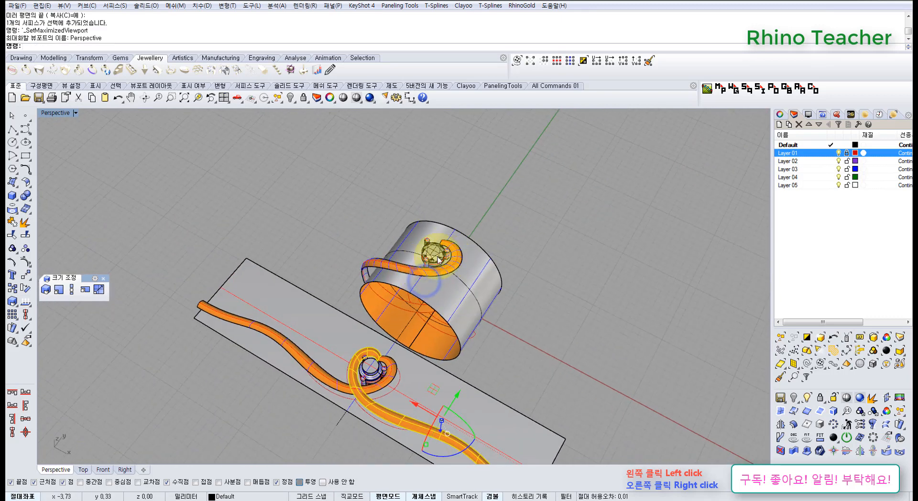
pyautogui.moveTo(488, 312); pyautogui.dragTo(443, 300, button='right')
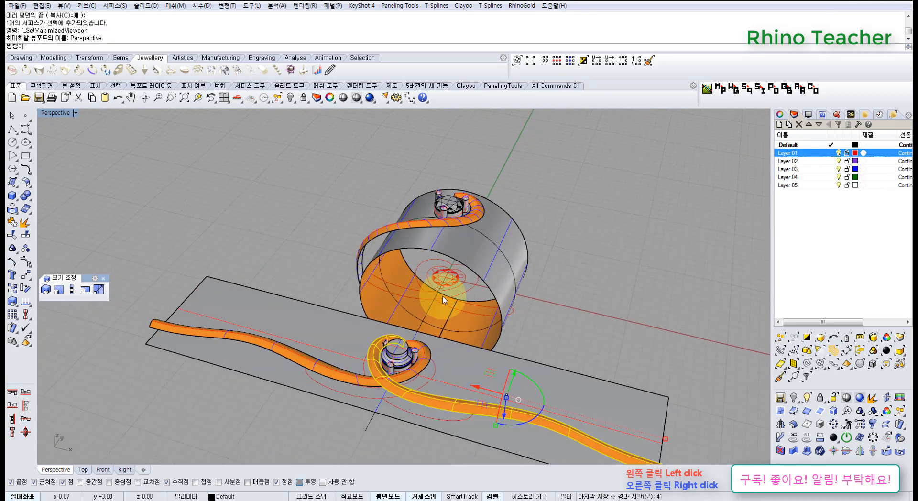
pyautogui.moveTo(468, 206); pyautogui.dragTo(293, 389, button='right')
pyautogui.scroll(-6, 392, 411)
pyautogui.keyDown('shift'); pyautogui.moveTo(417, 427); pyautogui.dragTo(417, 369, button='right'); pyautogui.keyUp('shift')
pyautogui.middleClick(415, 367)
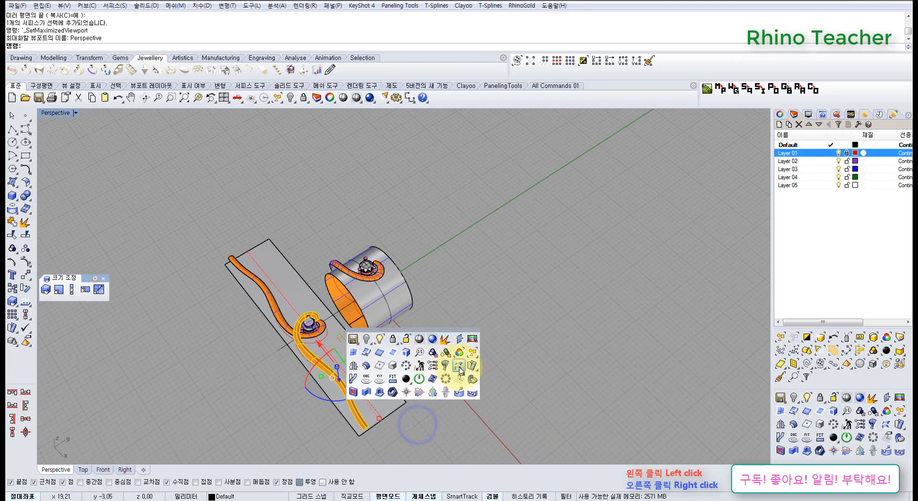
pyautogui.click(470, 365)
pyautogui.click(400, 404)
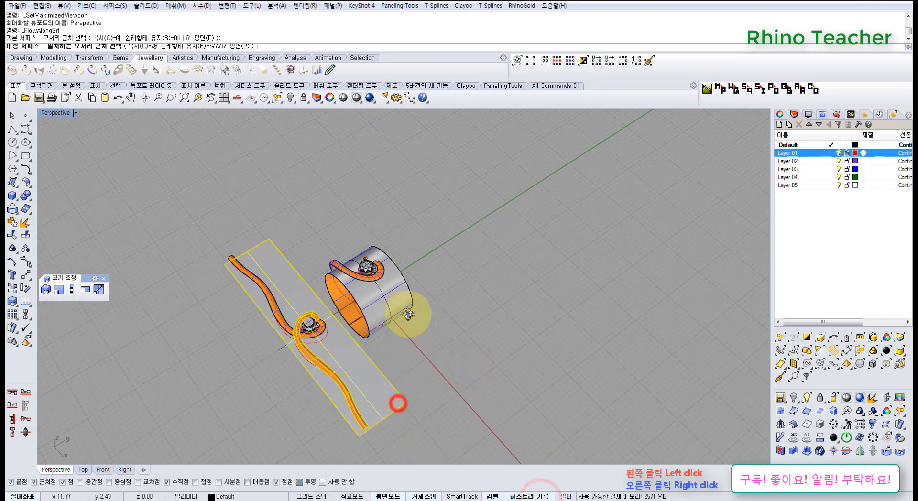
pyautogui.moveTo(410, 311); pyautogui.dragTo(406, 282, button='right')
pyautogui.click(410, 292)
pyautogui.moveTo(351, 228); pyautogui.dragTo(454, 267, button='right')
# Show the mirrored flat band's control points and lock the original flat band, gem setting and flat base surface
pyautogui.scroll(6, 440, 411)
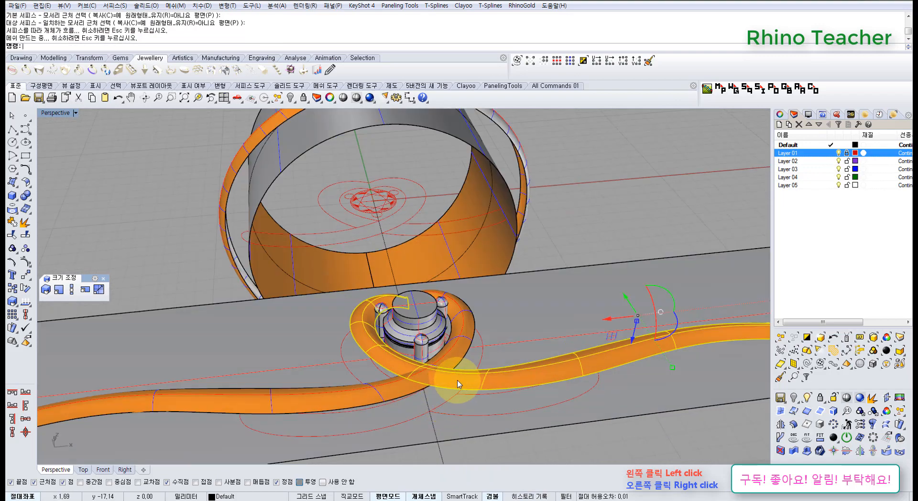
pyautogui.press('F10')
pyautogui.scroll(-5, 462, 371)
pyautogui.moveTo(451, 338); pyautogui.dragTo(406, 359, button='right')
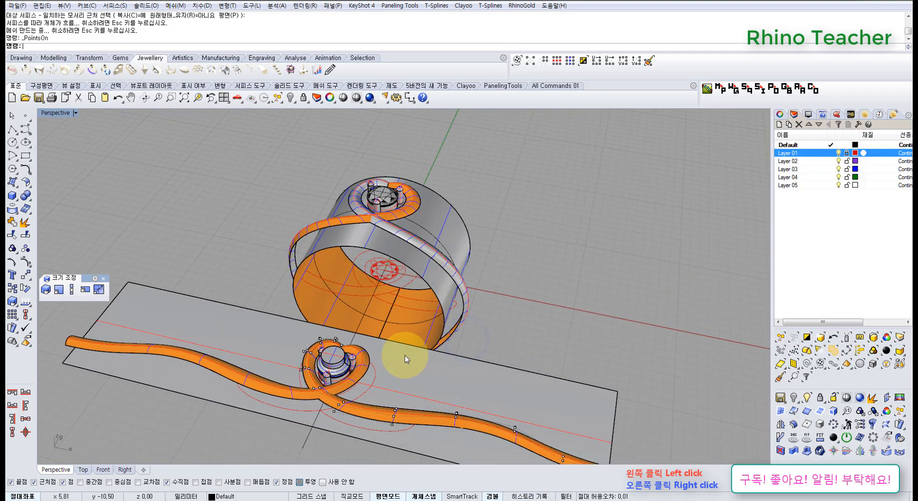
pyautogui.scroll(-6, 405, 356)
pyautogui.scroll(6, 384, 274)
pyautogui.moveTo(377, 397); pyautogui.dragTo(396, 343, button='right')
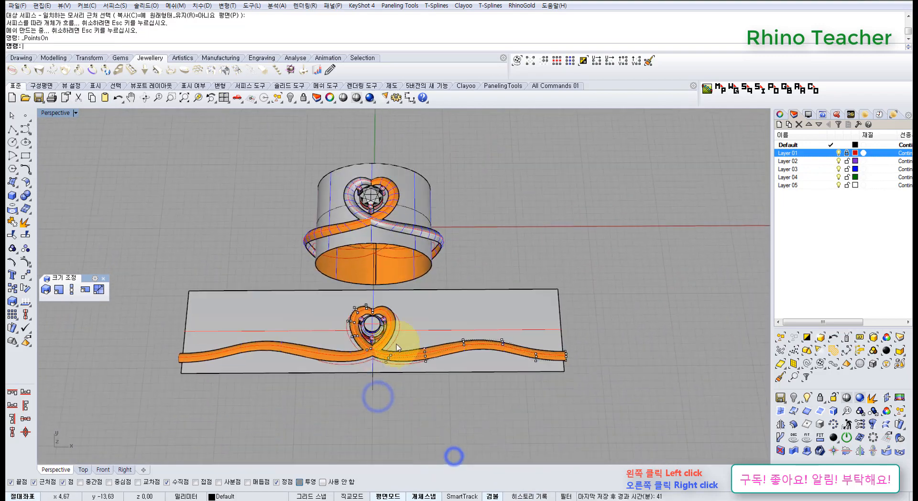
pyautogui.scroll(3, 420, 383)
pyautogui.moveTo(433, 412); pyautogui.dragTo(300, 275)
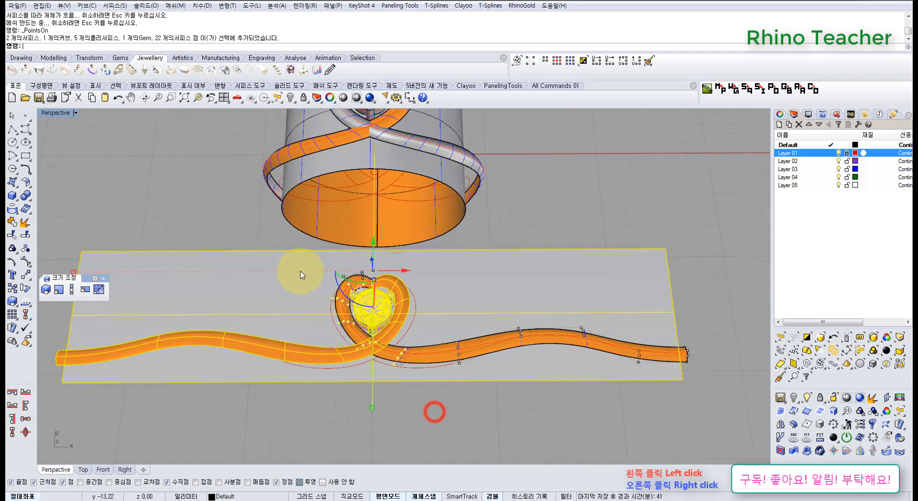
pyautogui.click(304, 99)
pyautogui.scroll(8, 374, 296)
pyautogui.click(240, 371)
pyautogui.scroll(-5, 329, 397)
pyautogui.keyDown('shift'); pyautogui.moveTo(357, 389); pyautogui.dragTo(346, 355, button='right'); pyautogui.keyUp('shift')
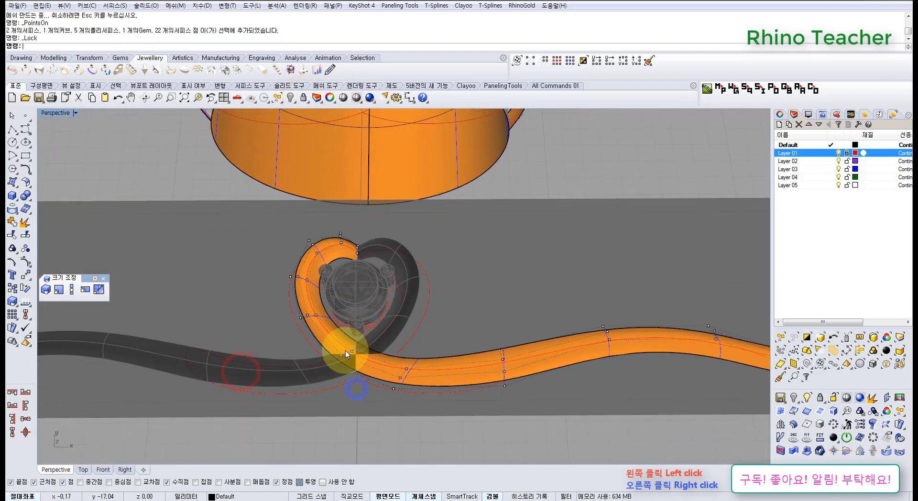
# Select the mirrored flat band's control points around the crossing and lower them so it passes beneath the original band
pyautogui.scroll(4, 346, 351)
pyautogui.moveTo(418, 417); pyautogui.dragTo(418, 417)
pyautogui.keyDown('shift'); pyautogui.moveTo(227, 280); pyautogui.dragTo(416, 373); pyautogui.keyUp('shift')
pyautogui.keyDown('shift'); pyautogui.moveTo(481, 460); pyautogui.dragTo(484, 460); pyautogui.keyUp('shift')
pyautogui.scroll(-5, 517, 434)
pyautogui.moveTo(391, 365); pyautogui.dragTo(445, 285, button='right')
pyautogui.scroll(5, 512, 168)
pyautogui.moveTo(493, 207); pyautogui.dragTo(502, 230)
pyautogui.press('F4')
pyautogui.moveTo(490, 296); pyautogui.dragTo(443, 266, button='right')
pyautogui.moveTo(436, 242); pyautogui.dragTo(437, 244)
pyautogui.scroll(-7, 504, 243)
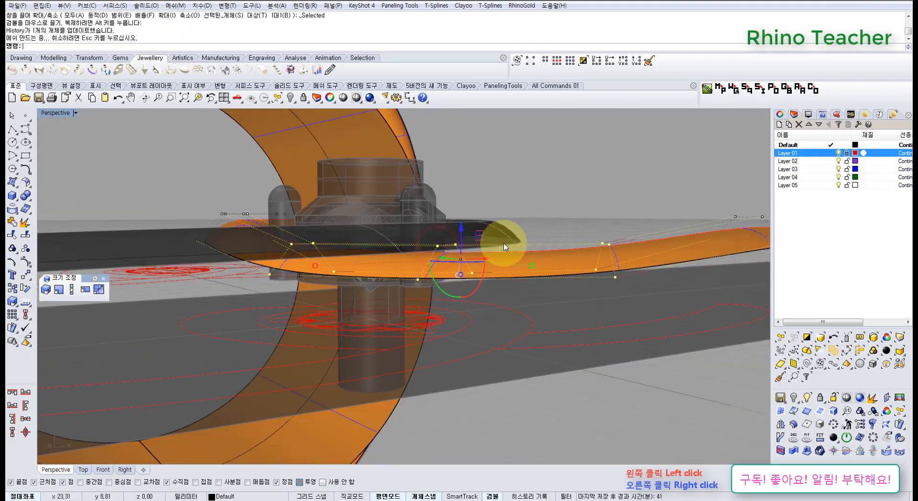
# Lower the row of four control points across the mirrored flat band's curve beside the gem setting
pyautogui.moveTo(545, 234); pyautogui.dragTo(604, 254, button='right')
pyautogui.scroll(2, 502, 248)
pyautogui.moveTo(448, 237); pyautogui.dragTo(502, 248, button='right')
pyautogui.keyDown('shift'); pyautogui.moveTo(342, 218); pyautogui.dragTo(418, 319, button='right'); pyautogui.keyUp('shift')
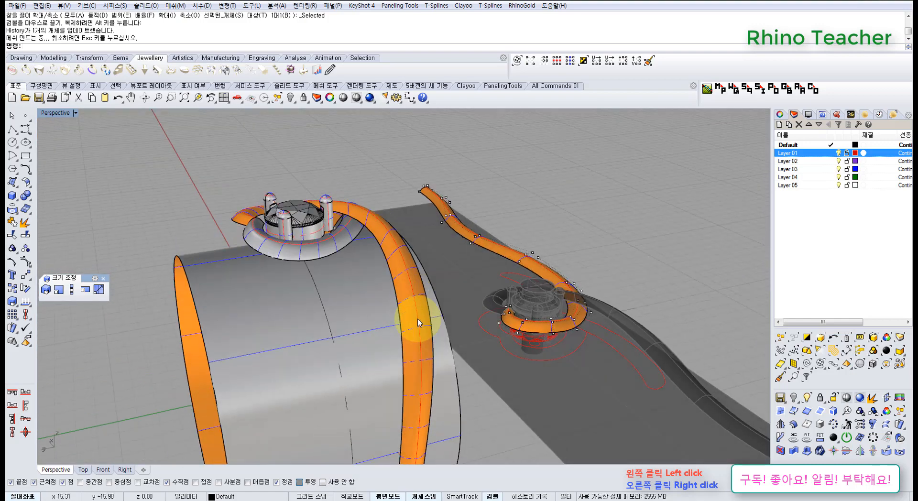
pyautogui.scroll(4, 621, 319)
pyautogui.moveTo(606, 306); pyautogui.dragTo(588, 311, button='right')
pyautogui.scroll(5, 548, 360)
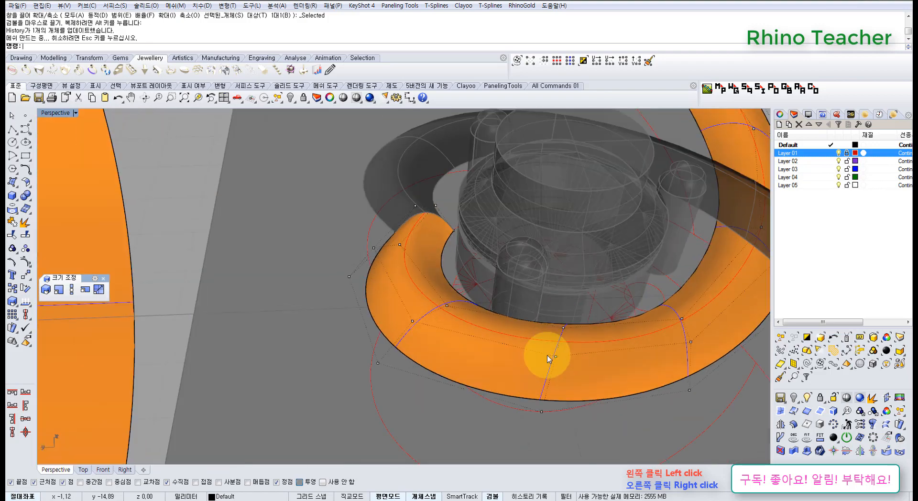
pyautogui.moveTo(555, 395); pyautogui.dragTo(586, 424)
pyautogui.moveTo(553, 332); pyautogui.dragTo(509, 290, button='right')
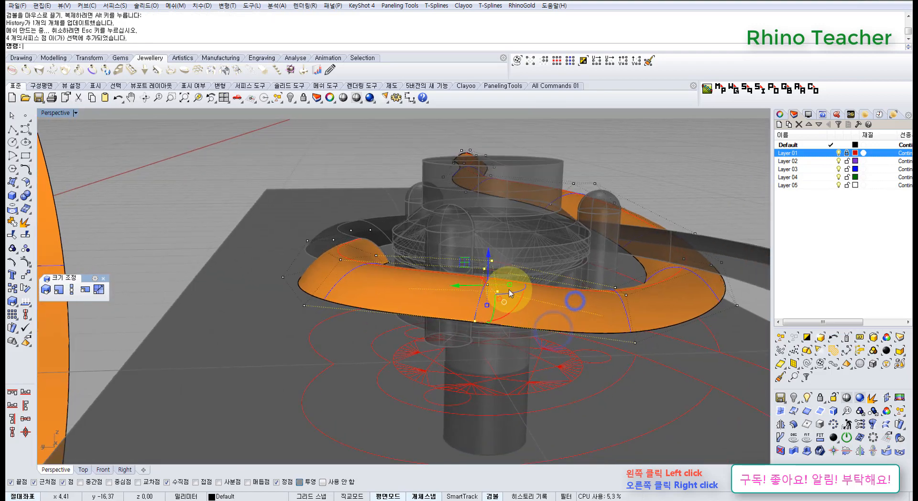
pyautogui.moveTo(490, 262); pyautogui.dragTo(494, 273)
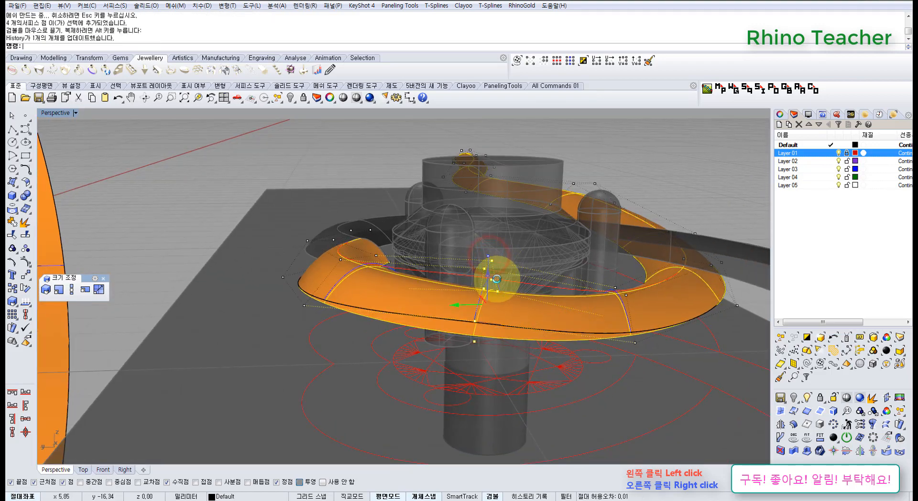
# Select four control points of the mirrored flat band in the Front view and move them slightly down
pyautogui.moveTo(493, 273); pyautogui.dragTo(573, 305, button='right')
pyautogui.scroll(-12, 573, 305)
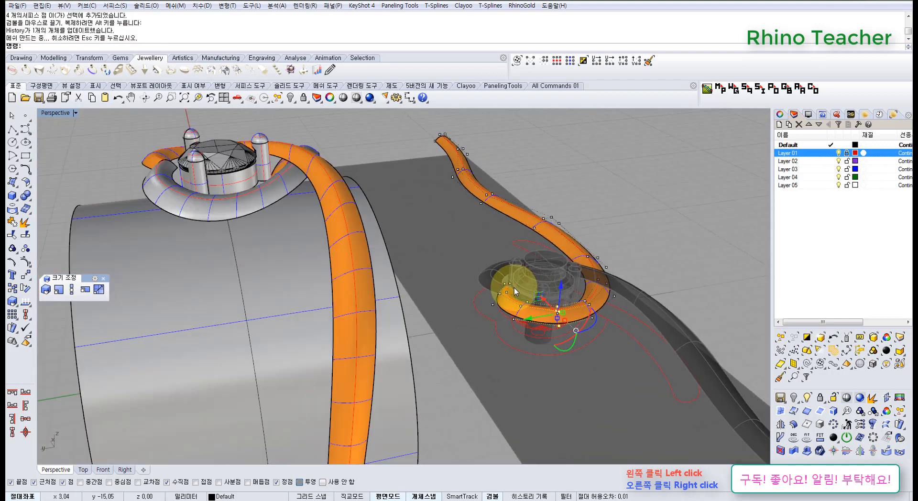
pyautogui.moveTo(360, 237); pyautogui.dragTo(342, 197, button='right')
pyautogui.scroll(8, 342, 197)
pyautogui.moveTo(492, 219)
pyautogui.mouseDown(button='right')
pyautogui.moveTo(357, 236)
pyautogui.moveTo(399, 200)
pyautogui.mouseUp(button='right')
pyautogui.moveTo(541, 275); pyautogui.dragTo(501, 260, button='right')
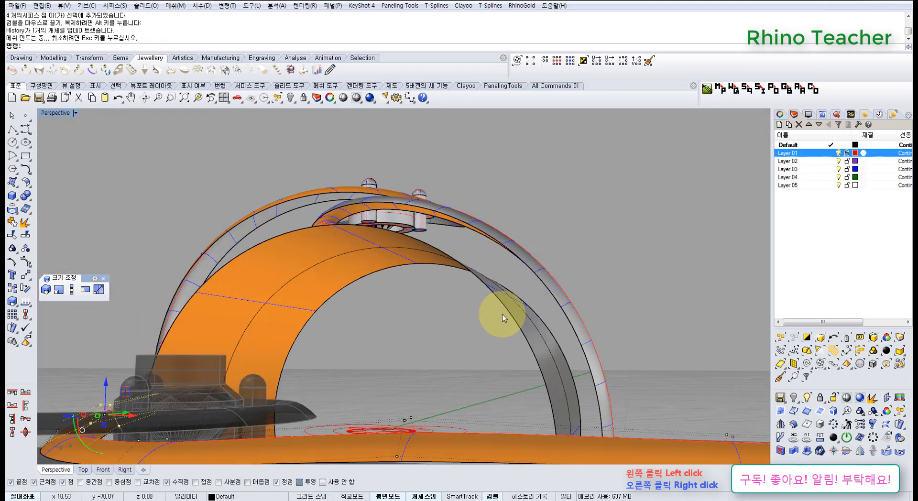
pyautogui.hotkey('ctrl', 'F2')
pyautogui.moveTo(537, 283); pyautogui.dragTo(457, 291, button='right')
pyautogui.scroll(4, 412, 265)
pyautogui.moveTo(409, 273); pyautogui.dragTo(445, 284, button='right')
pyautogui.moveTo(365, 248); pyautogui.dragTo(435, 316)
pyautogui.moveTo(408, 262); pyautogui.dragTo(411, 270)
pyautogui.scroll(-6, 561, 292)
pyautogui.moveTo(560, 290); pyautogui.dragTo(456, 290, button='right')
pyautogui.scroll(2, 455, 290)
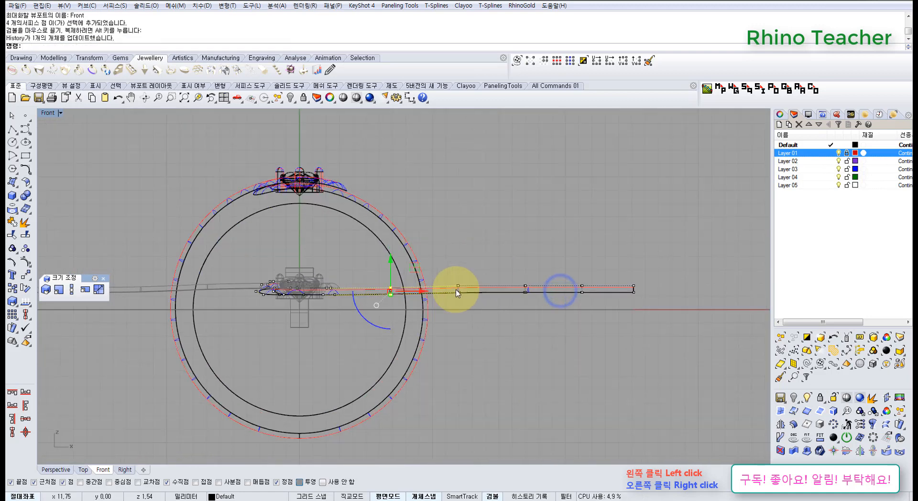
# Raise the four selected control points of the mirrored flat band slightly in the Front view
pyautogui.scroll(2, 392, 273)
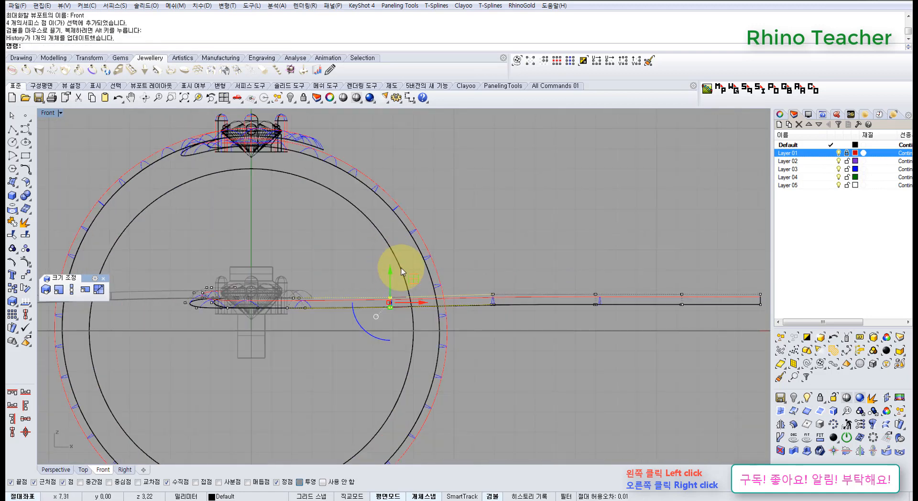
pyautogui.moveTo(401, 272); pyautogui.dragTo(412, 262, button='right')
pyautogui.moveTo(410, 260); pyautogui.dragTo(410, 262)
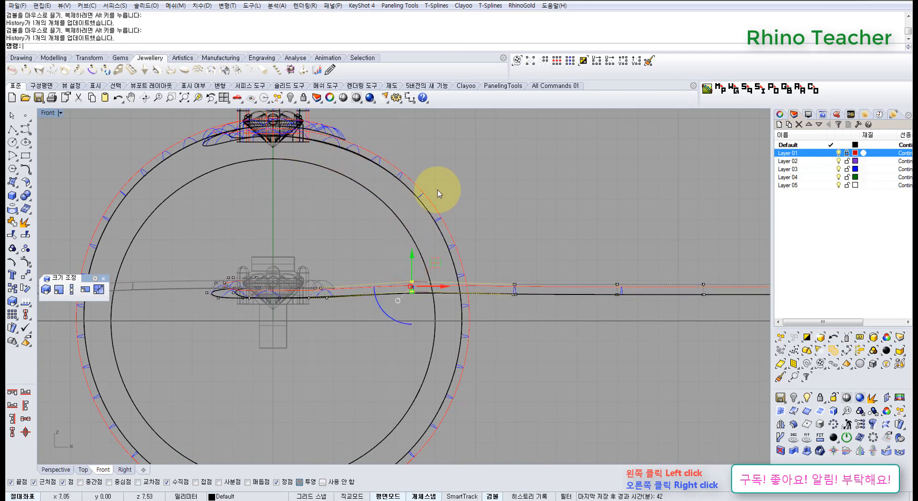
pyautogui.scroll(-4, 466, 286)
pyautogui.moveTo(470, 303); pyautogui.dragTo(449, 281, button='right')
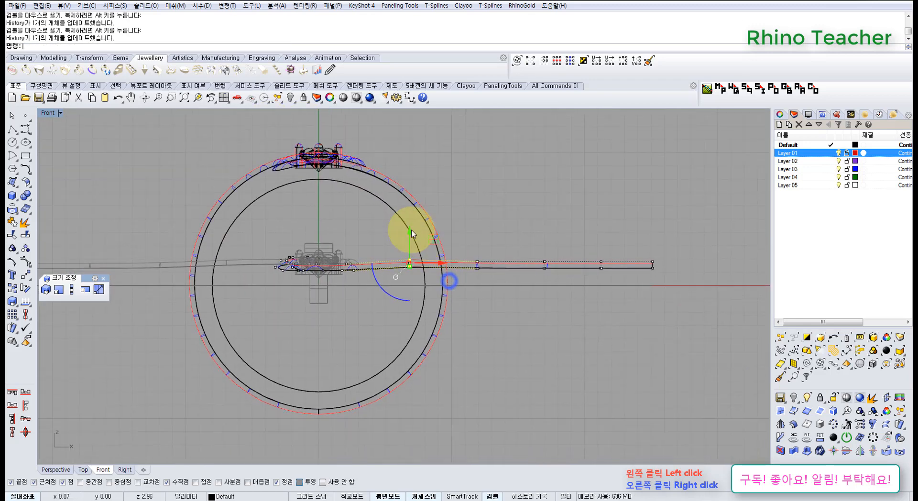
# Examine the wrapped ring's band crossing and heart shape in shaded Front and Perspective views and in the Top view
pyautogui.click(356, 99)
pyautogui.moveTo(364, 186); pyautogui.dragTo(401, 222, button='right')
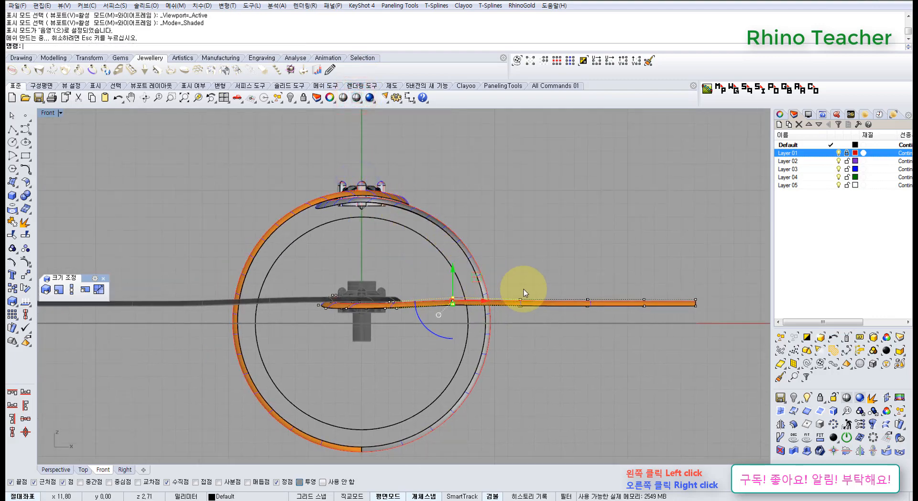
pyautogui.hotkey('ctrl', 'F4')
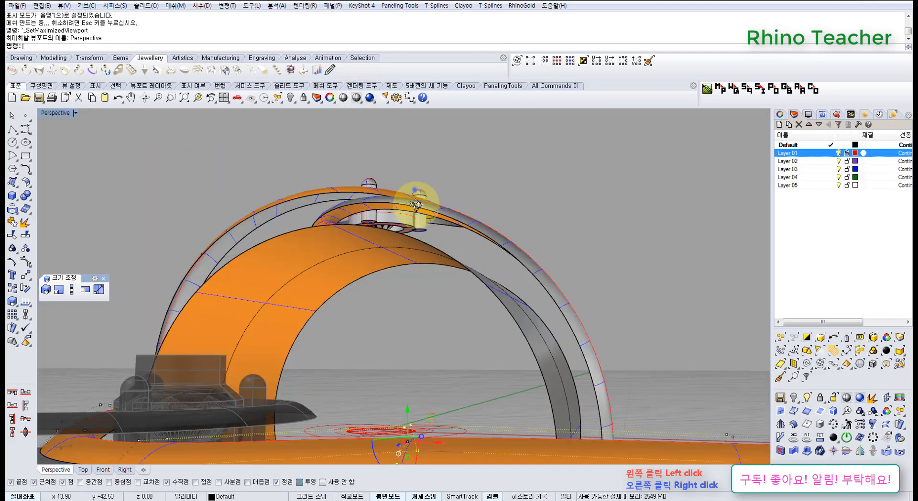
pyautogui.moveTo(416, 205); pyautogui.dragTo(544, 251, button='right')
pyautogui.moveTo(448, 209); pyautogui.dragTo(388, 276, button='right')
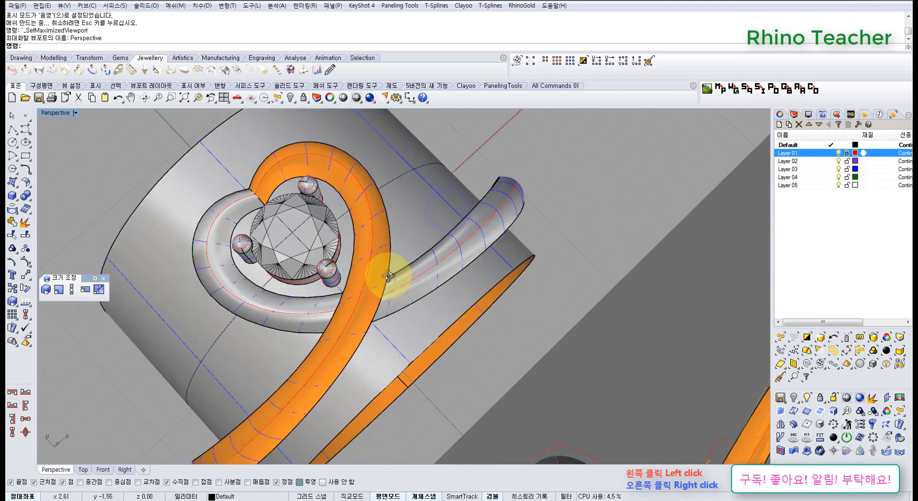
pyautogui.hotkey('ctrl', 'F1')
pyautogui.moveTo(362, 213); pyautogui.dragTo(389, 291, button='right')
pyautogui.scroll(2, 314, 181)
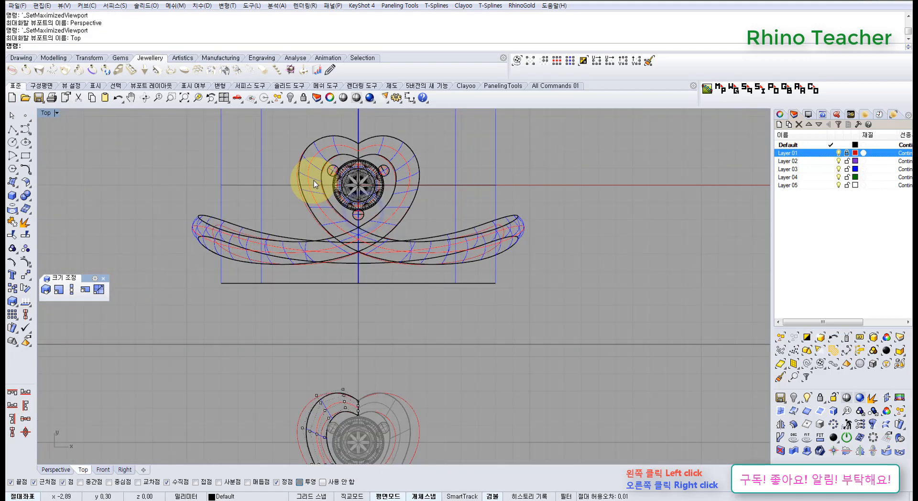
pyautogui.scroll(5, 329, 205)
pyautogui.scroll(-10, 307, 238)
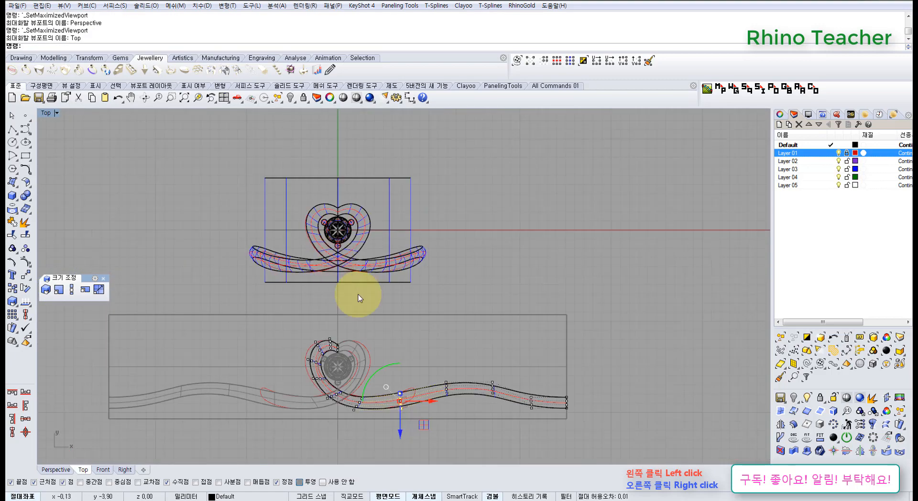
# Change the mirrored flat band's degree to 3 in U and 1 in V, and show its control points
pyautogui.moveTo(393, 396); pyautogui.dragTo(376, 332, button='right')
pyautogui.scroll(5, 374, 331)
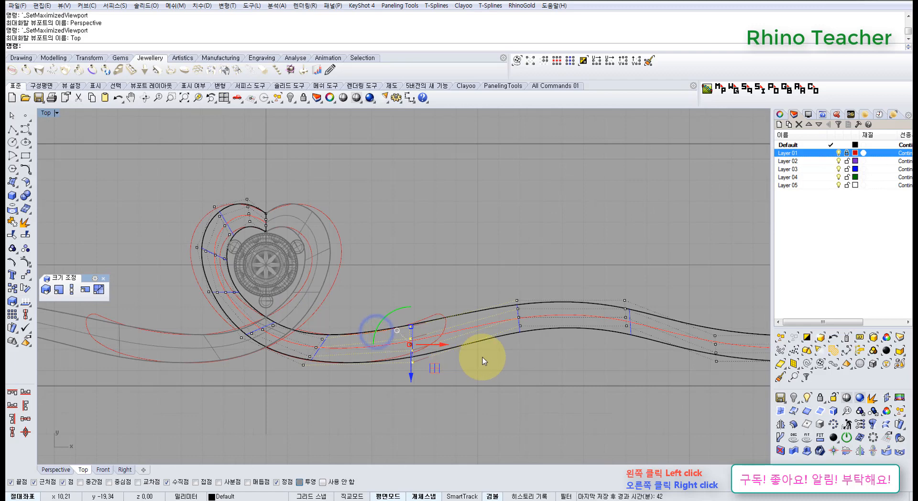
pyautogui.click(461, 330)
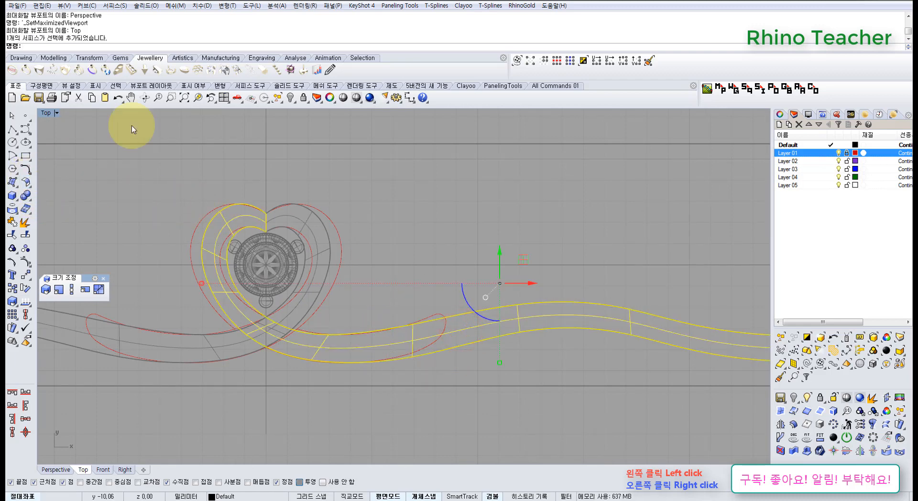
pyautogui.click(223, 97)
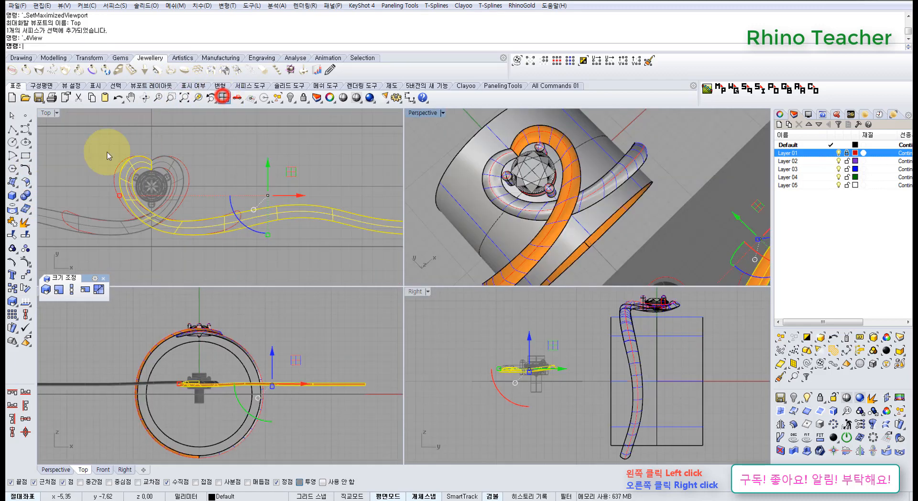
pyautogui.click(26, 183)
pyautogui.click(92, 211)
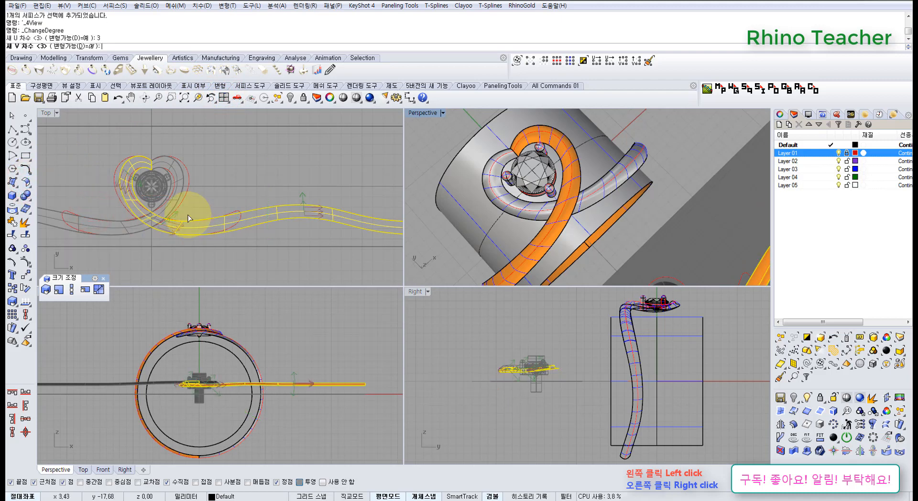
pyautogui.write('1')
pyautogui.press('Return')
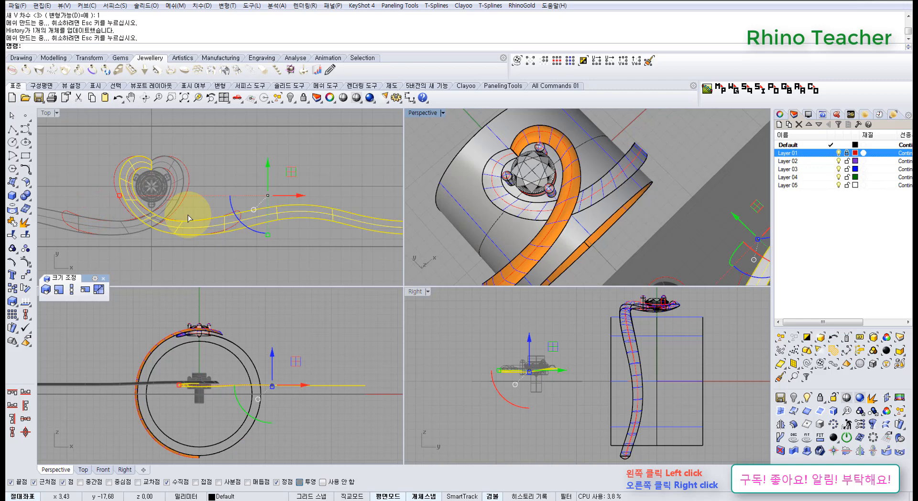
pyautogui.press('F10')
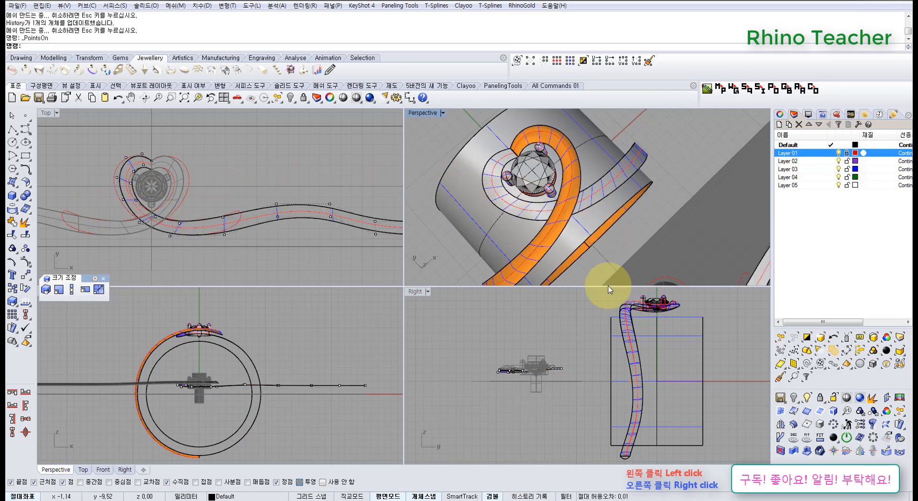
# Enlarge the Perspective viewport and set it to a wireframe Top view centred on the wrapped ring's heart
pyautogui.moveTo(608, 286); pyautogui.dragTo(611, 457)
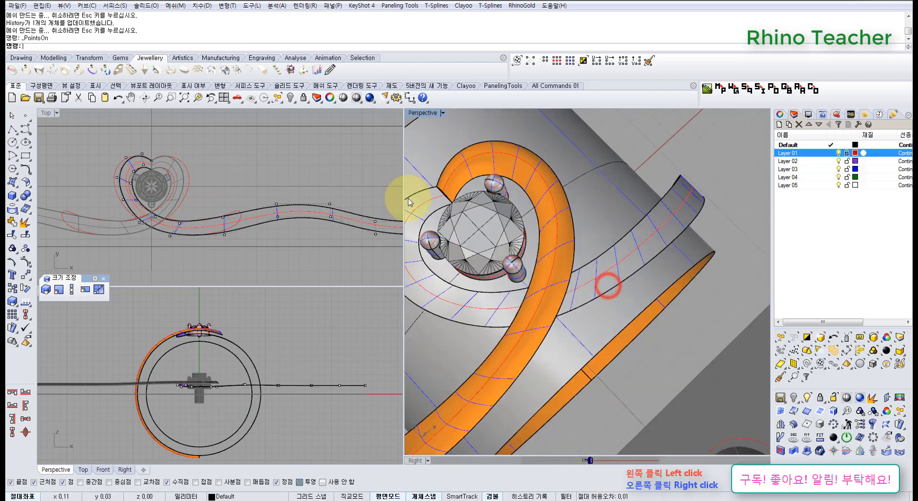
pyautogui.click(238, 100)
pyautogui.click(276, 128)
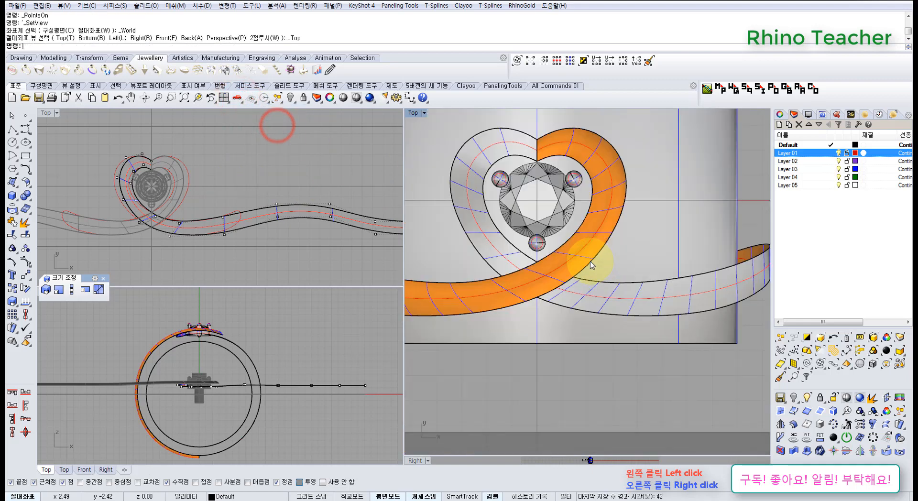
pyautogui.click(356, 99)
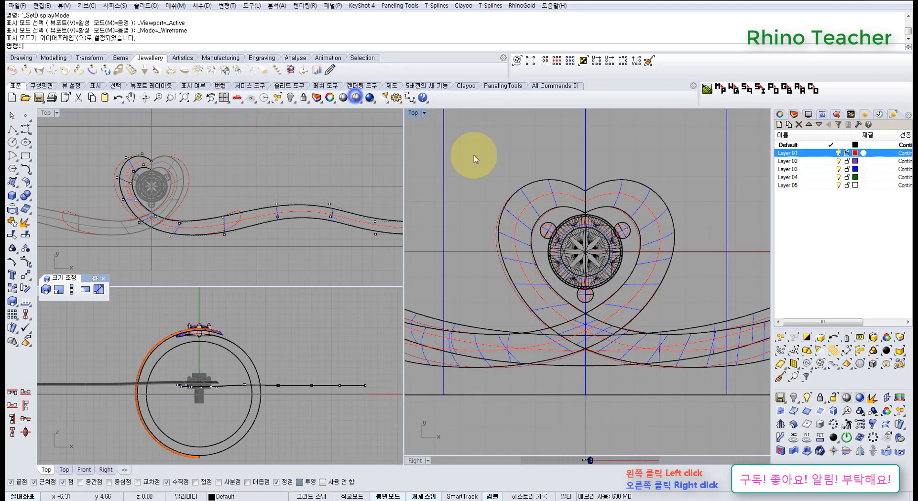
pyautogui.scroll(6, 522, 229)
pyautogui.moveTo(167, 207); pyautogui.dragTo(229, 234, button='right')
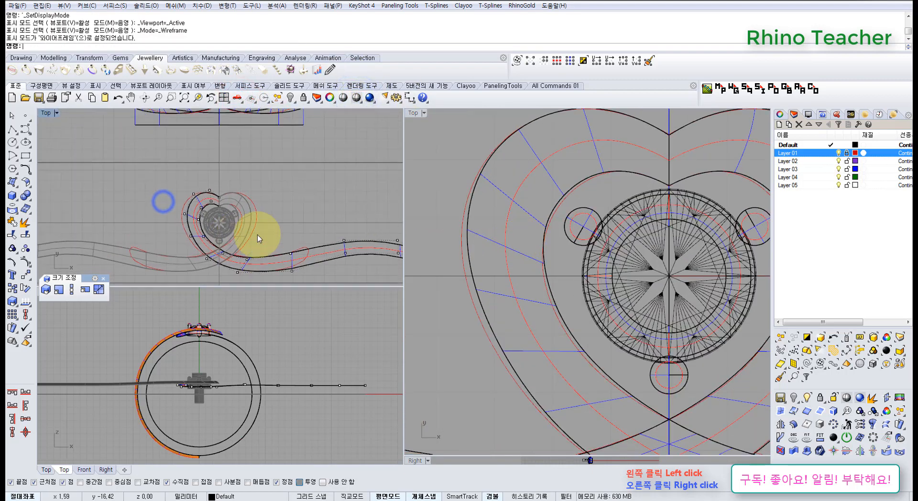
pyautogui.scroll(-5, 537, 252)
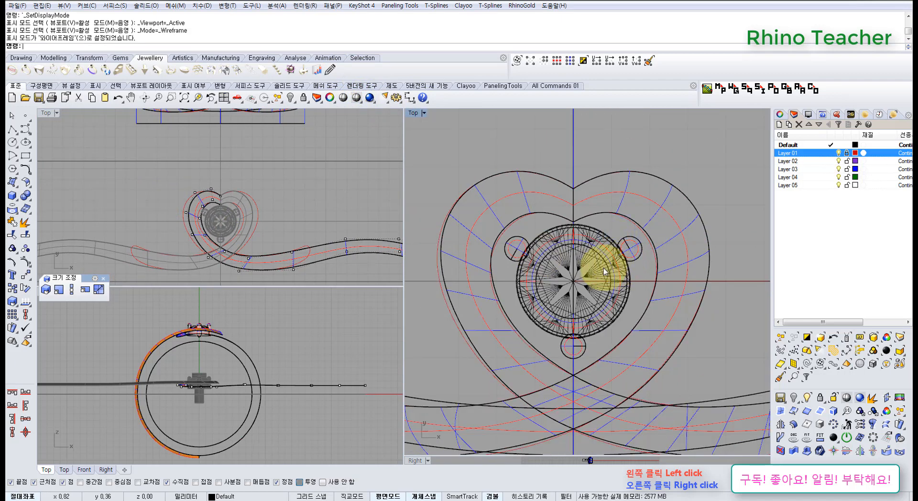
pyautogui.scroll(-6, 640, 259)
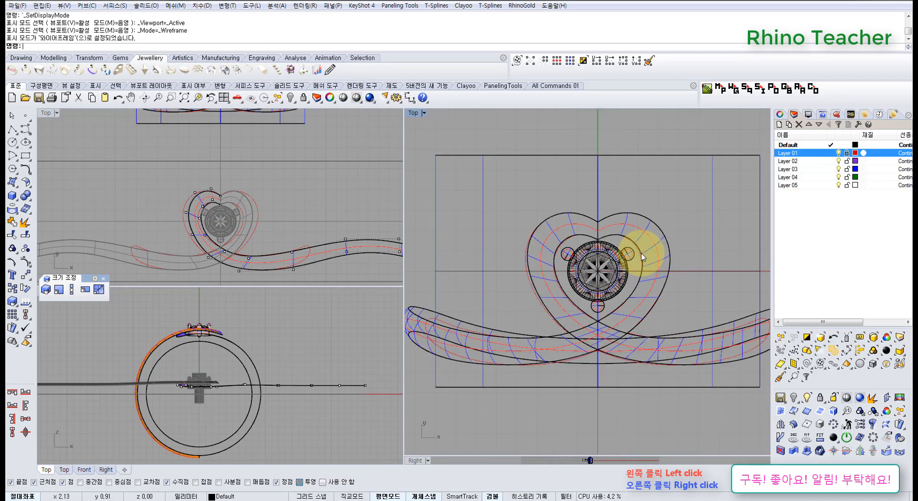
pyautogui.scroll(4, 640, 258)
pyautogui.keyDown('ctrl'); pyautogui.moveTo(676, 250); pyautogui.dragTo(666, 232, button='right'); pyautogui.keyUp('ctrl')
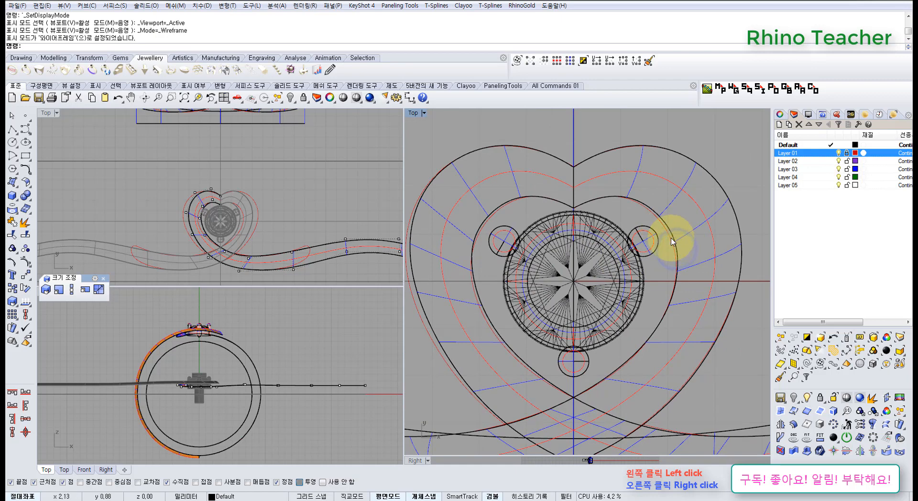
pyautogui.moveTo(519, 258); pyautogui.dragTo(551, 256, button='right')
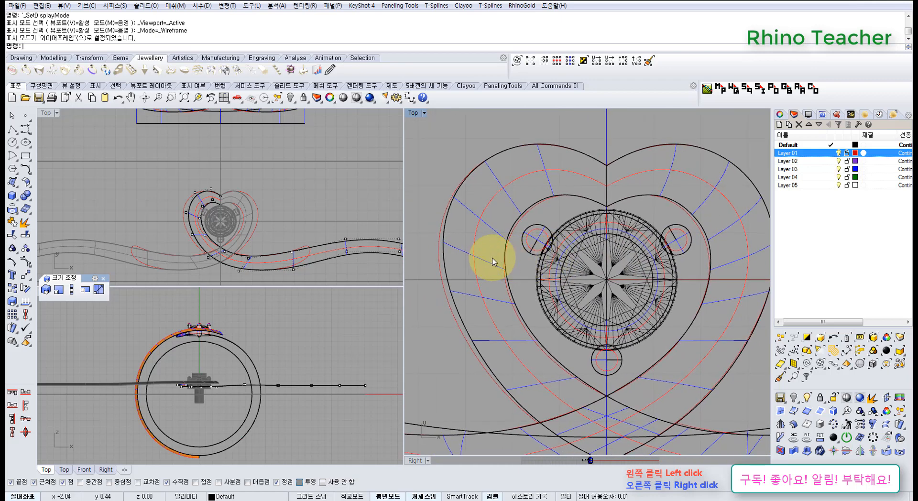
# Nudge the inner control point at the lower left of the flat heart outward and slightly up in the Top view
pyautogui.moveTo(231, 239); pyautogui.dragTo(293, 263, button='right')
pyautogui.scroll(8, 268, 263)
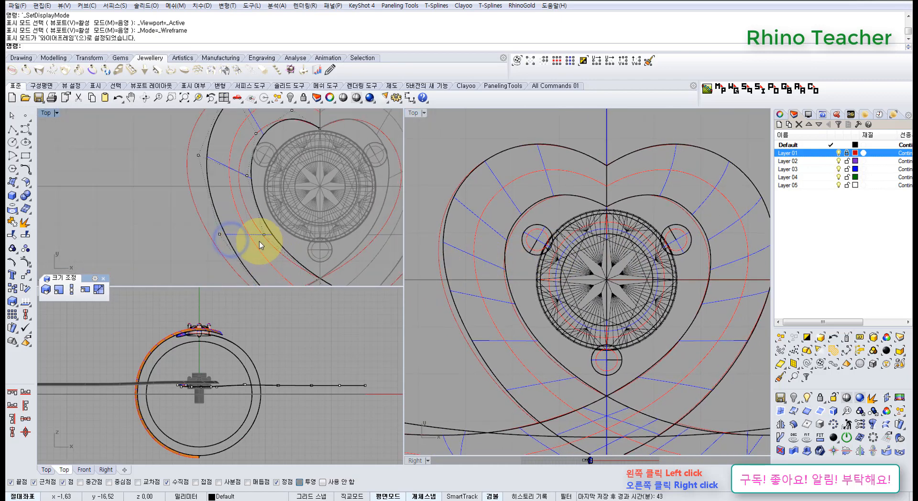
pyautogui.click(264, 234)
pyautogui.scroll(3, 296, 241)
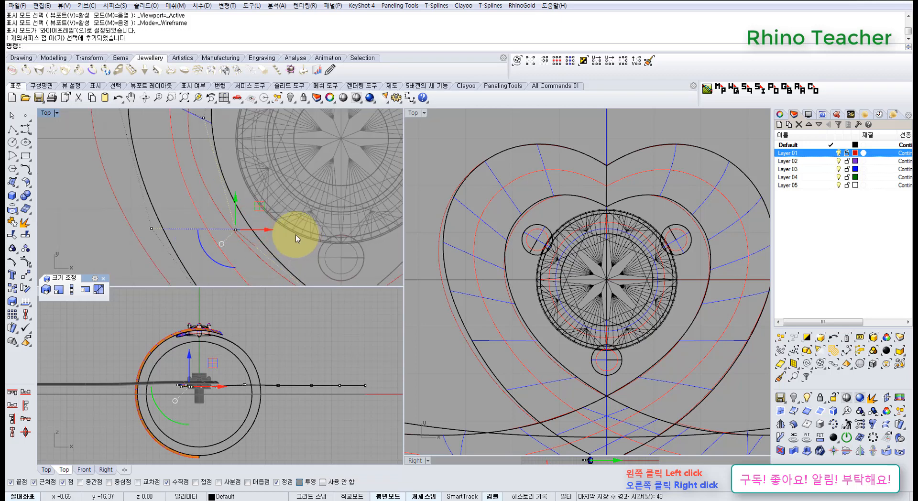
pyautogui.hotkey('alt', 'Left')
pyautogui.hotkey('alt', 'Left')
pyautogui.hotkey('alt', 'Left')
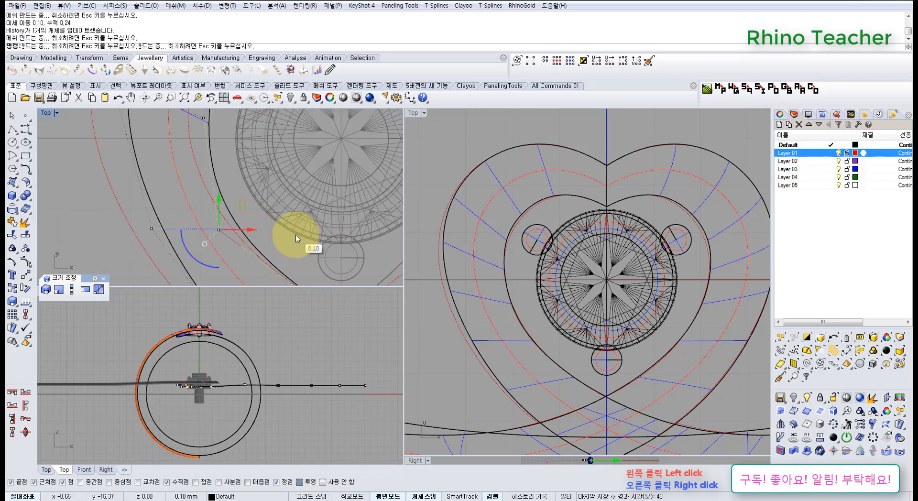
pyautogui.hotkey('alt', 'Right')
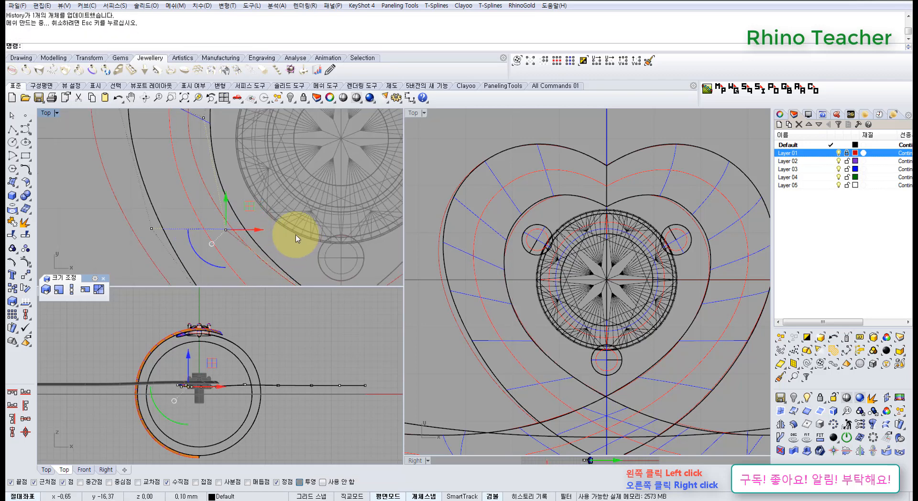
pyautogui.hotkey('ctrl', 'alt', 'Up')
pyautogui.hotkey('ctrl', 'alt', 'Up')
pyautogui.hotkey('ctrl', 'alt', 'Up')
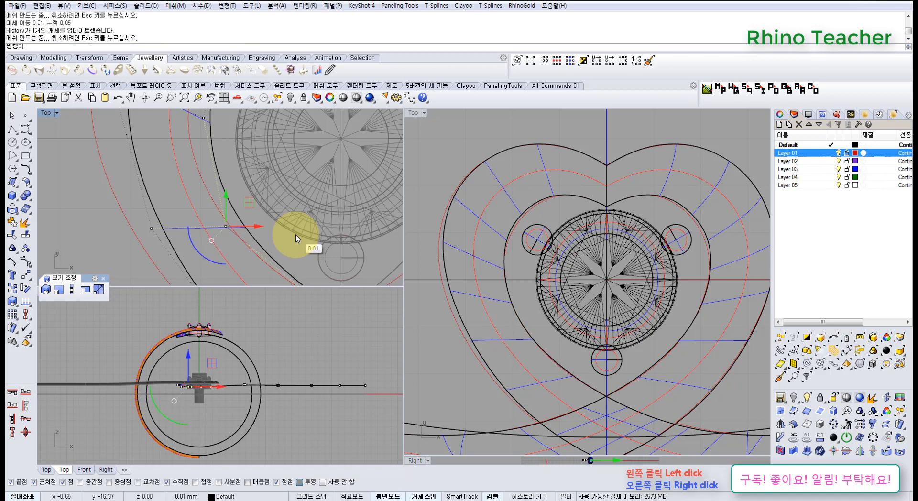
pyautogui.hotkey('ctrl', 'alt', 'Down')
pyautogui.hotkey('ctrl', 'alt', 'Down')
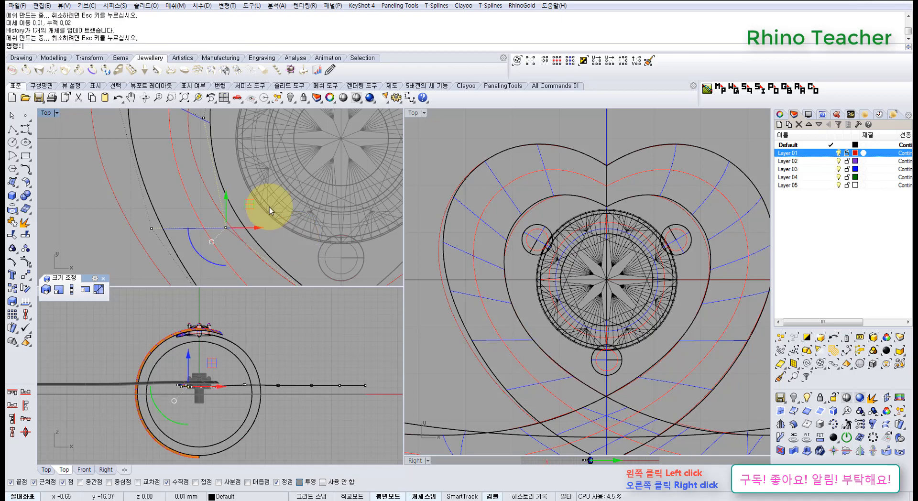
# Select the neighbouring outer control point at the flat heart's lower left and nudge it 0.19 mm outward
pyautogui.moveTo(171, 257); pyautogui.dragTo(174, 256)
pyautogui.scroll(-2, 185, 239)
pyautogui.moveTo(187, 237); pyautogui.dragTo(247, 232, button='right')
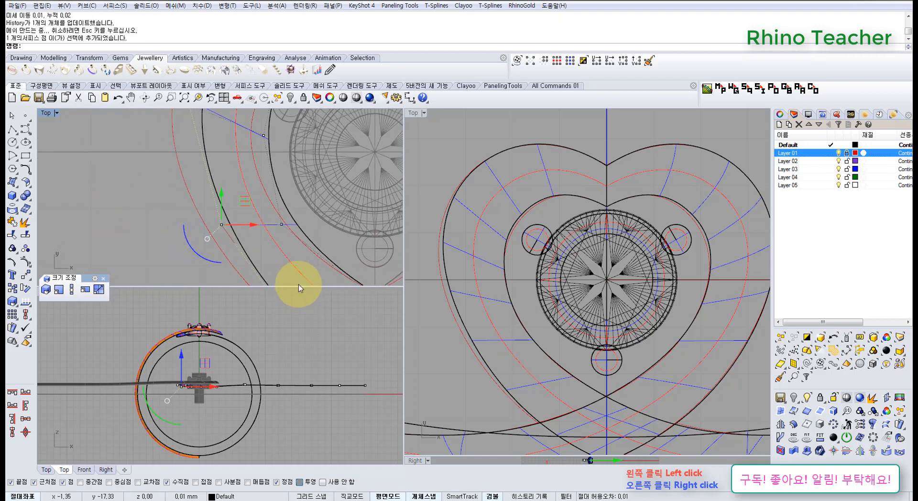
pyautogui.moveTo(297, 287); pyautogui.dragTo(310, 457)
pyautogui.moveTo(267, 366); pyautogui.dragTo(290, 319, button='right')
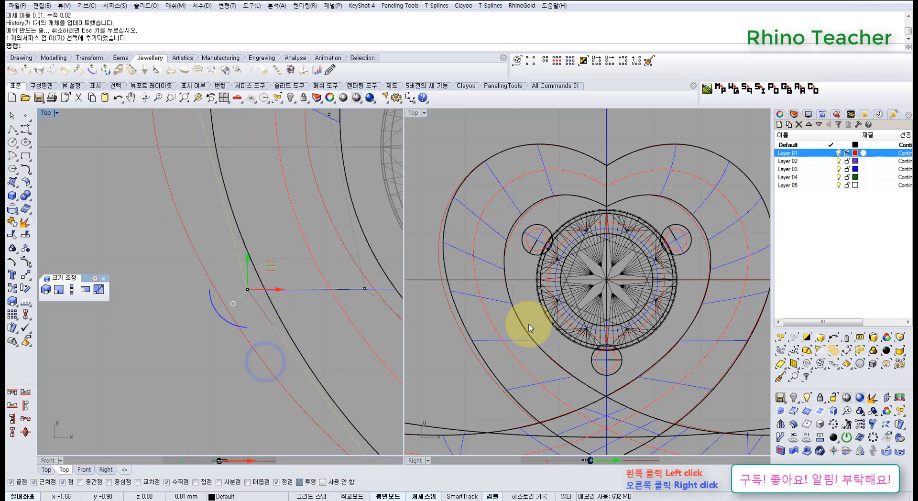
pyautogui.moveTo(515, 325); pyautogui.dragTo(528, 324, button='right')
pyautogui.moveTo(302, 323); pyautogui.dragTo(276, 339, button='right')
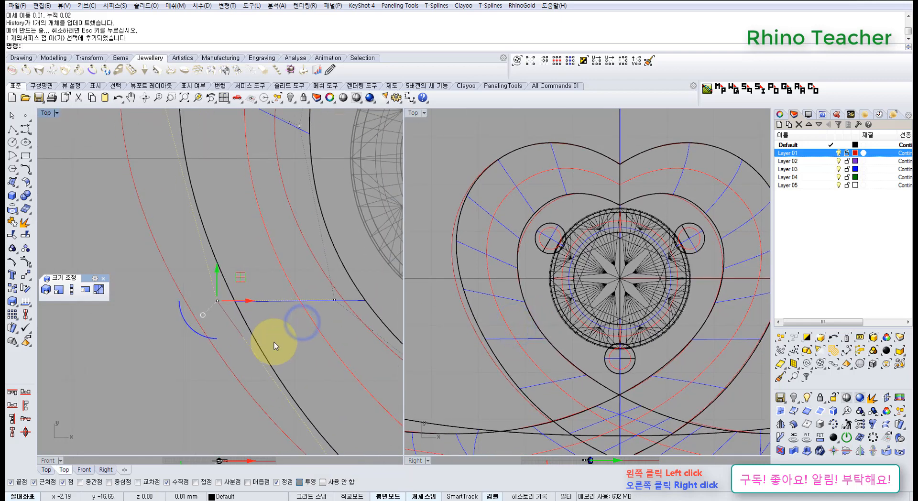
pyautogui.hotkey('alt', 'Left')
pyautogui.hotkey('alt', 'Left')
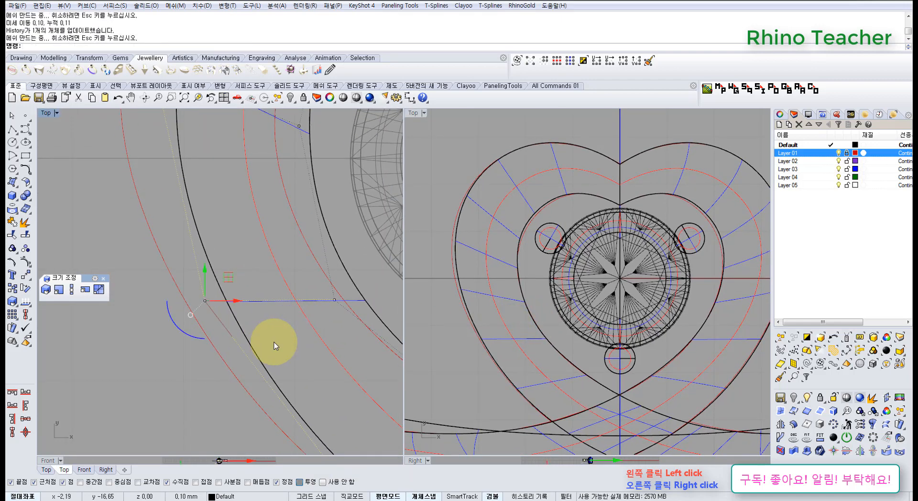
pyautogui.hotkey('alt', 'Left')
pyautogui.hotkey('alt', 'Left')
pyautogui.hotkey('alt', 'Left')
pyautogui.hotkey('alt', 'Left')
pyautogui.hotkey('alt', 'Left')
pyautogui.hotkey('alt', 'Left')
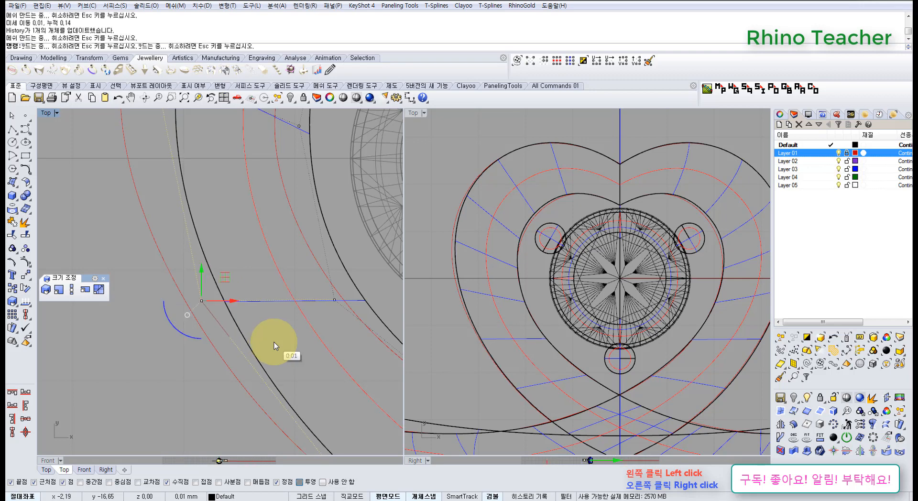
pyautogui.hotkey('alt', 'Left')
pyautogui.hotkey('alt', 'Left')
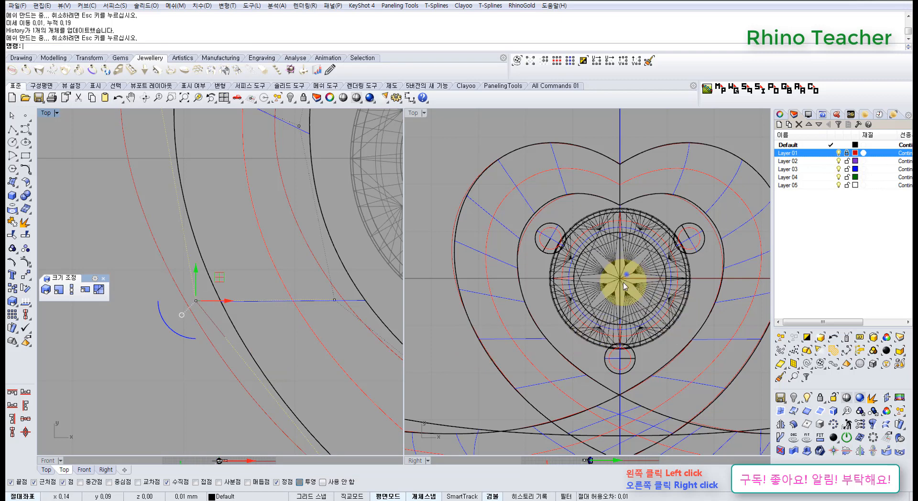
# Select the outer control point on the flat heart's left side and nudge it 0.07 mm outward in the Top view
pyautogui.moveTo(623, 283); pyautogui.dragTo(577, 332, button='right')
pyautogui.moveTo(481, 315); pyautogui.dragTo(521, 308, button='right')
pyautogui.moveTo(206, 215); pyautogui.dragTo(260, 368, button='right')
pyautogui.scroll(-6, 234, 304)
pyautogui.moveTo(153, 195); pyautogui.dragTo(234, 261)
pyautogui.moveTo(277, 249); pyautogui.dragTo(278, 272, button='right')
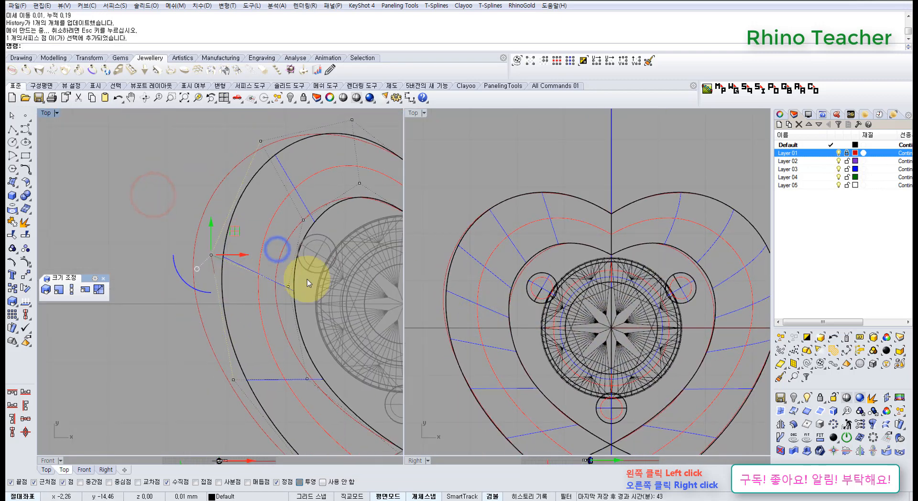
pyautogui.moveTo(623, 295); pyautogui.dragTo(579, 294, button='right')
pyautogui.scroll(-2, 591, 277)
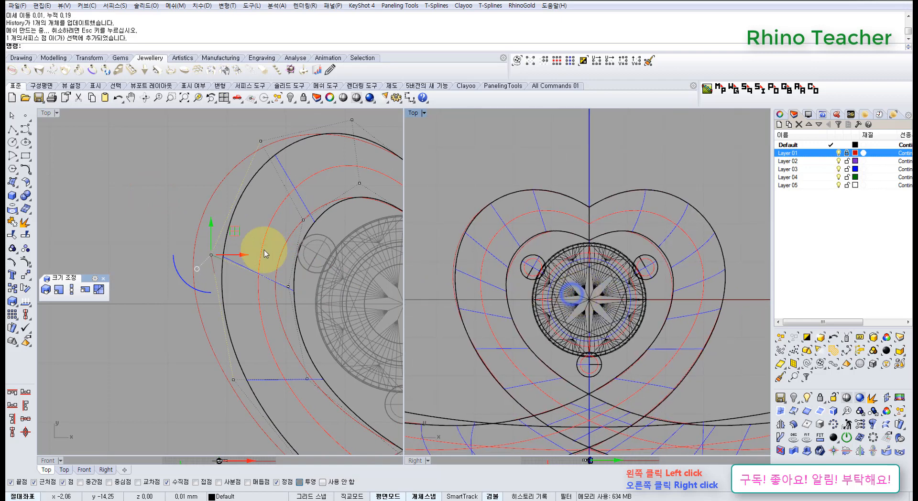
pyautogui.moveTo(266, 252); pyautogui.dragTo(242, 279, button='right')
pyautogui.hotkey('alt', 'Left')
pyautogui.hotkey('alt', 'Left')
pyautogui.hotkey('alt', 'Left')
pyautogui.hotkey('alt', 'Left')
pyautogui.hotkey('alt', 'Left')
pyautogui.hotkey('alt', 'Left')
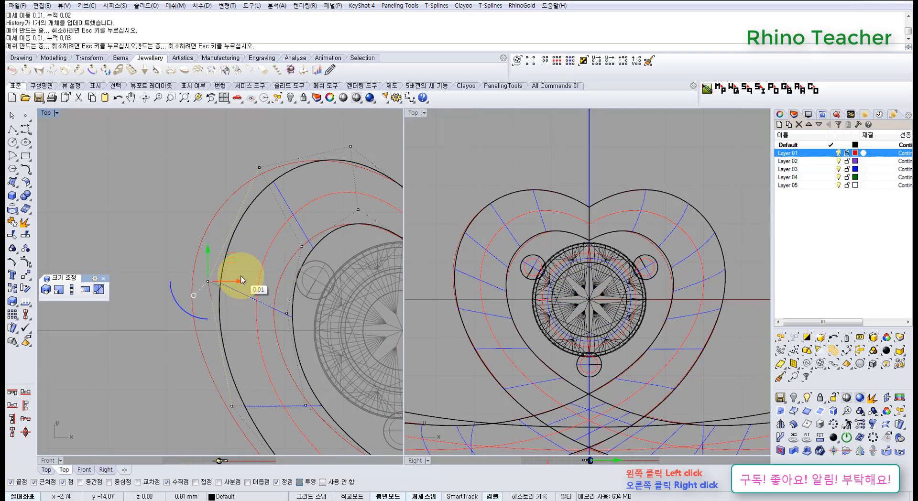
pyautogui.hotkey('alt', 'Left')
pyautogui.hotkey('alt', 'Left')
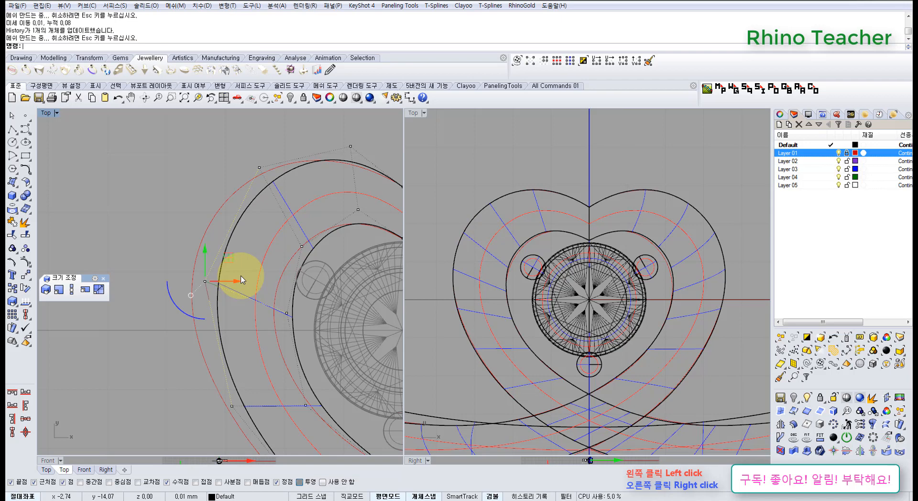
pyautogui.hotkey('alt', 'Right')
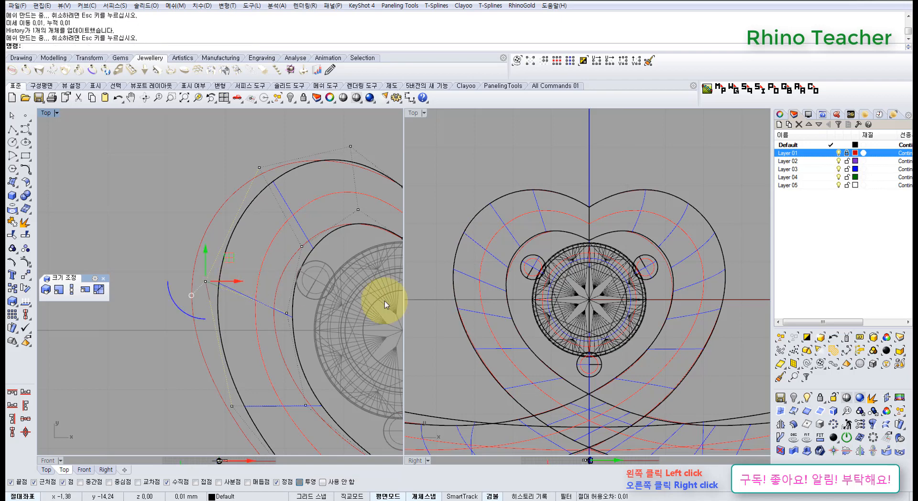
# Restore the four-viewport layout, enlarge the Perspective viewport and set it to Shaded display
pyautogui.moveTo(583, 380); pyautogui.dragTo(594, 304, button='right')
pyautogui.scroll(6, 470, 274)
pyautogui.scroll(-8, 517, 292)
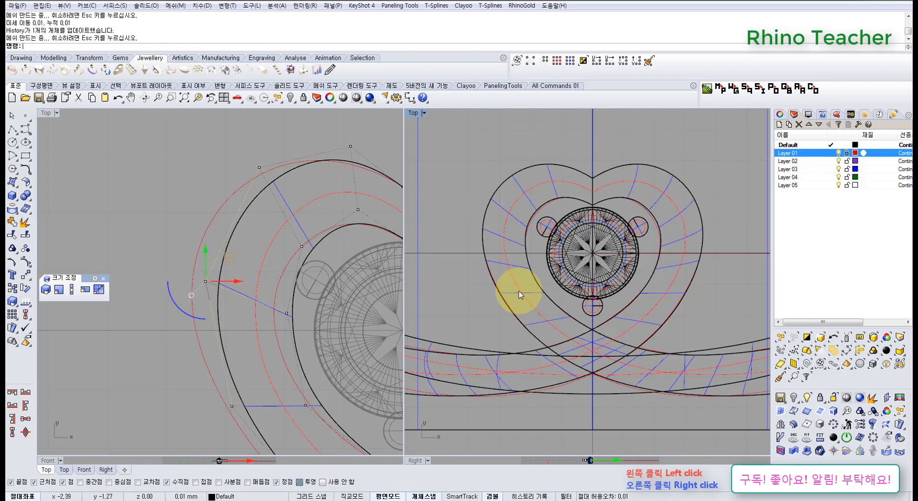
pyautogui.scroll(-2, 295, 265)
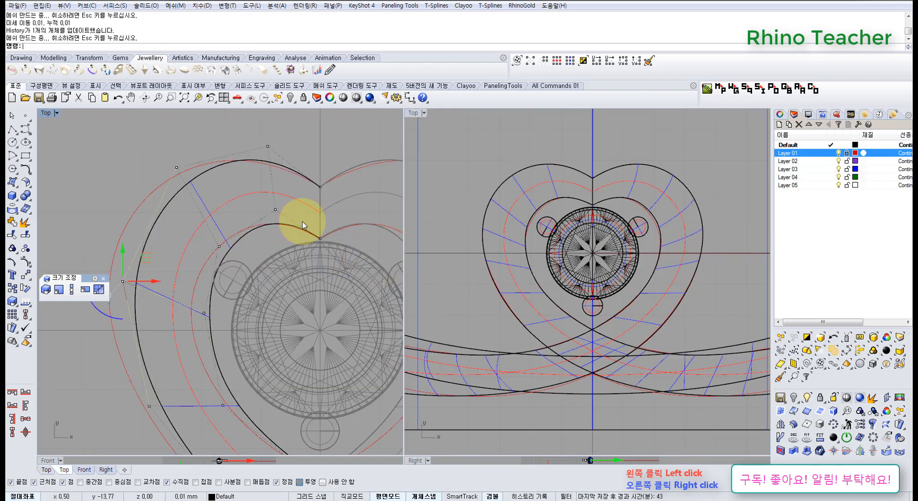
pyautogui.click(221, 98)
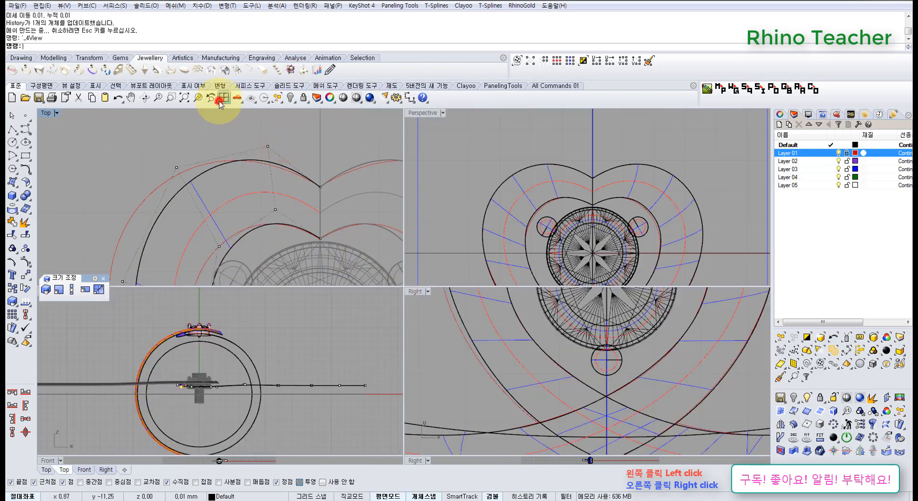
pyautogui.click(222, 98)
pyautogui.moveTo(386, 188); pyautogui.dragTo(414, 181, button='right')
pyautogui.click(356, 98)
pyautogui.moveTo(339, 303)
pyautogui.mouseDown(button='right')
pyautogui.moveTo(421, 231)
pyautogui.moveTo(472, 212)
pyautogui.moveTo(350, 252)
pyautogui.moveTo(383, 260)
pyautogui.mouseUp(button='right')
pyautogui.scroll(5, 426, 243)
pyautogui.scroll(-6, 416, 261)
# Select the mirrored flat band in the Perspective view and show its control points
pyautogui.moveTo(428, 330)
pyautogui.mouseDown(button='right')
pyautogui.moveTo(396, 281)
pyautogui.moveTo(410, 253)
pyautogui.mouseUp(button='right')
pyautogui.scroll(6, 410, 255)
pyautogui.click(440, 371)
pyautogui.scroll(-4, 457, 365)
pyautogui.press('F10')
pyautogui.scroll(-2, 605, 356)
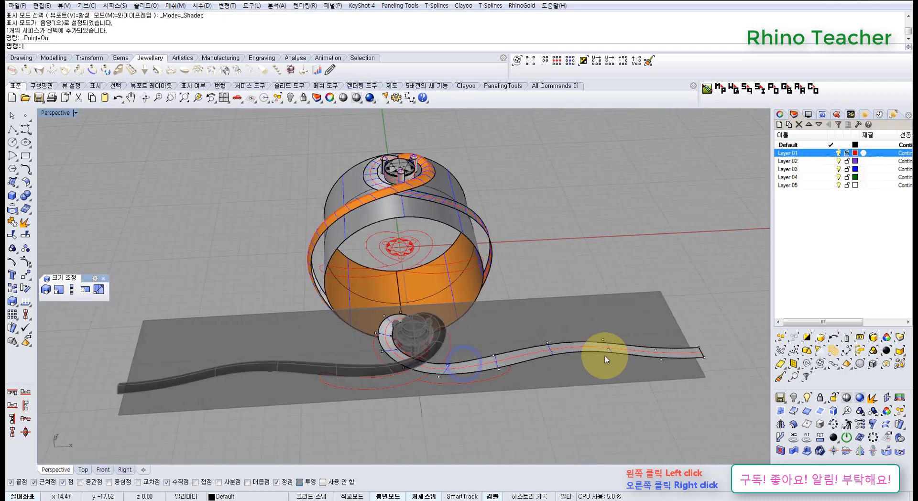
# Change the mirrored flat band's degree to 3 in both U and V
pyautogui.moveTo(659, 353); pyautogui.dragTo(531, 328, button='right')
pyautogui.scroll(7, 530, 327)
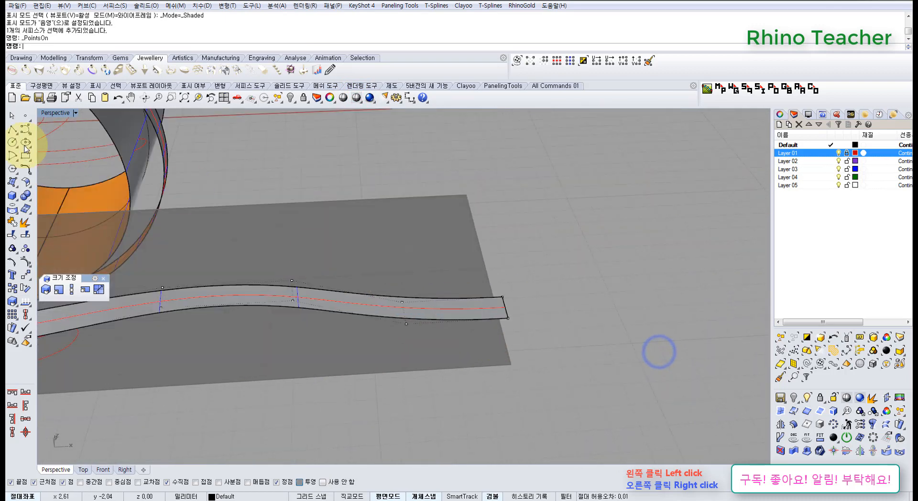
pyautogui.click(30, 182)
pyautogui.click(92, 213)
pyautogui.click(354, 304)
pyautogui.rightClick(354, 304)
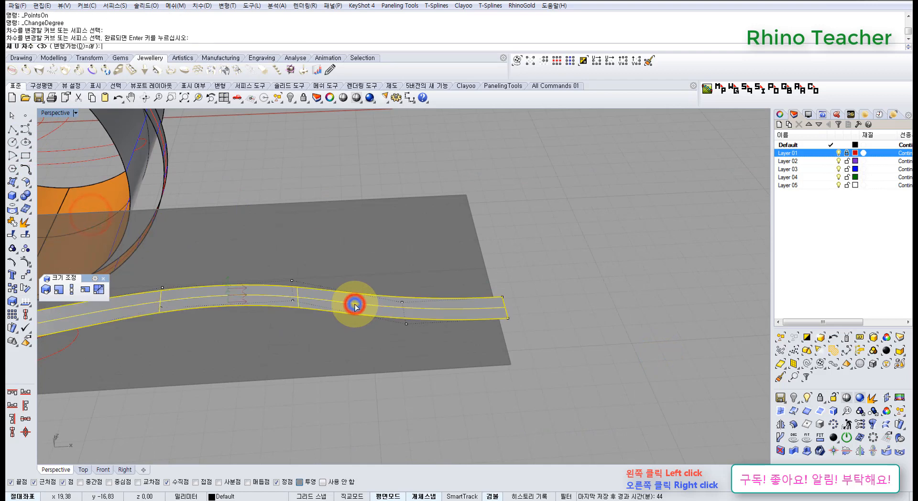
pyautogui.press('Return')
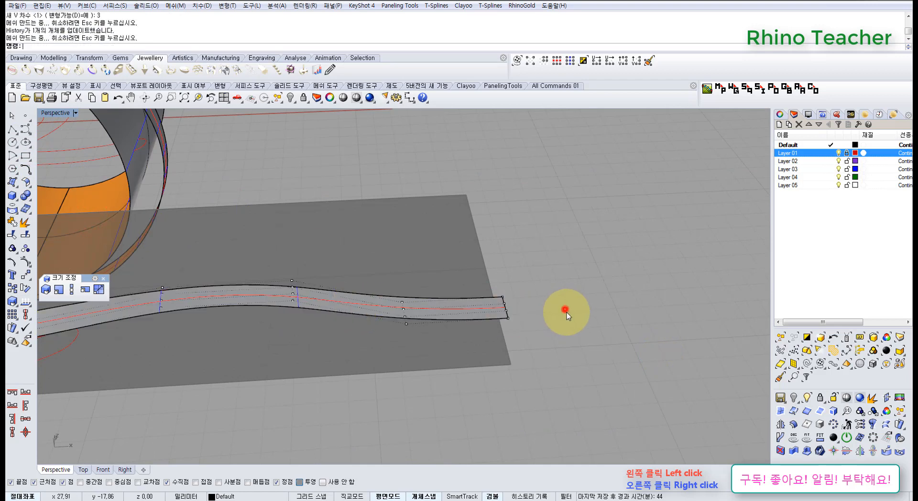
# Select the two middle control points at the flat band's end, extend the selection along U, and raise the rows 1 mm in Z
pyautogui.scroll(3, 461, 361)
pyautogui.click(429, 344)
pyautogui.scroll(-5, 474, 287)
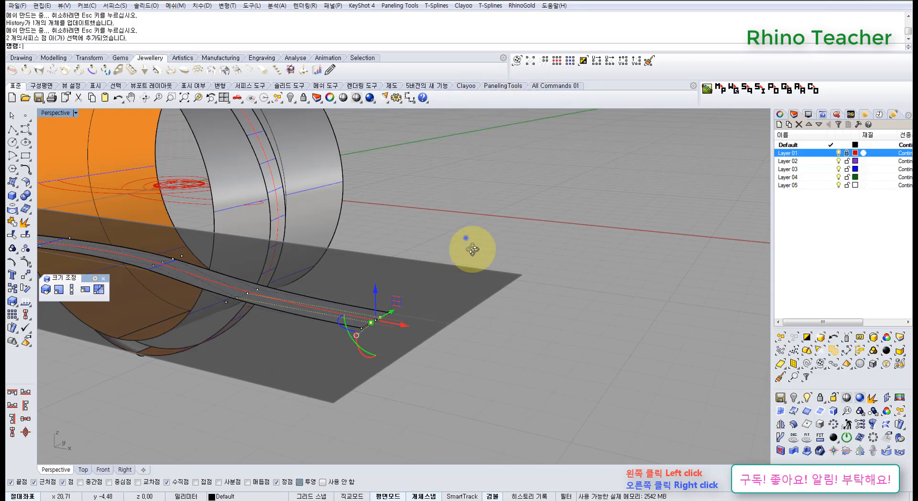
pyautogui.scroll(3, 471, 246)
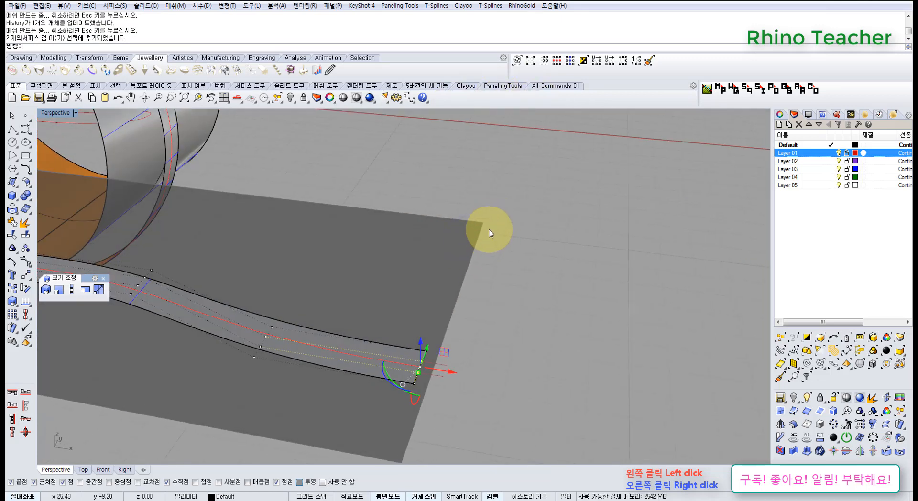
pyautogui.moveTo(424, 275); pyautogui.dragTo(643, 247, button='right')
pyautogui.moveTo(621, 332); pyautogui.dragTo(581, 322, button='right')
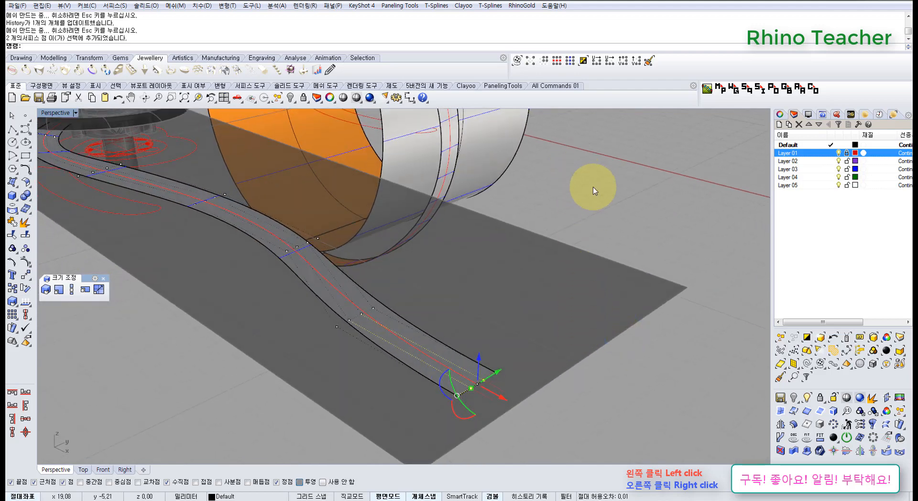
pyautogui.click(557, 62)
pyautogui.moveTo(434, 260); pyautogui.dragTo(275, 191, button='right')
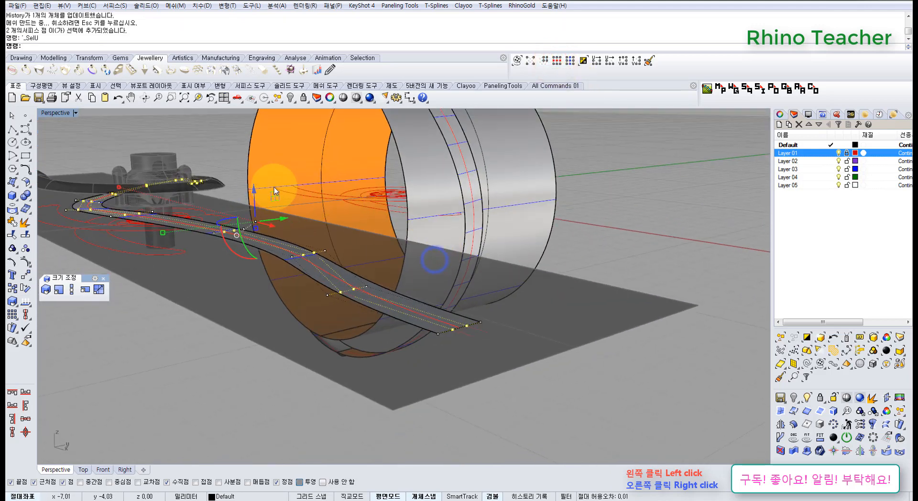
pyautogui.write('1')
pyautogui.press('Return')
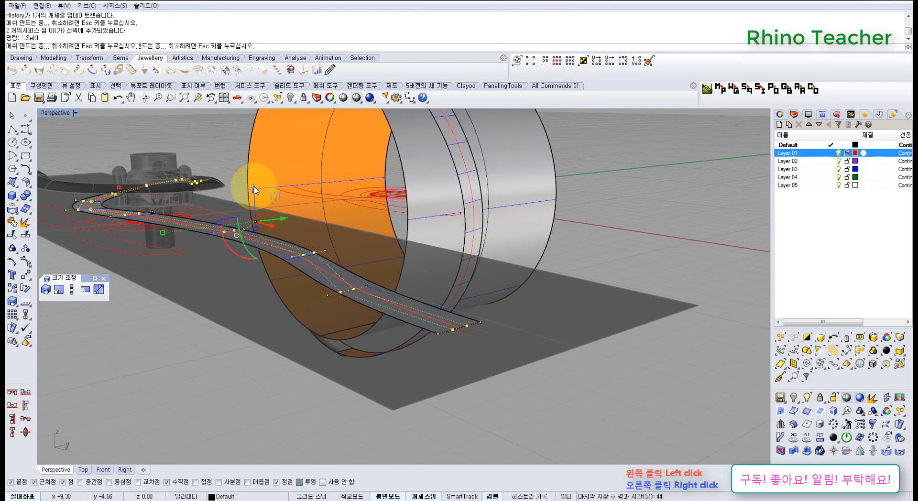
pyautogui.press('Escape')
# Unlock all locked objects and show the control points of both flat bands in the Top view
pyautogui.moveTo(290, 190); pyautogui.dragTo(434, 289, button='right')
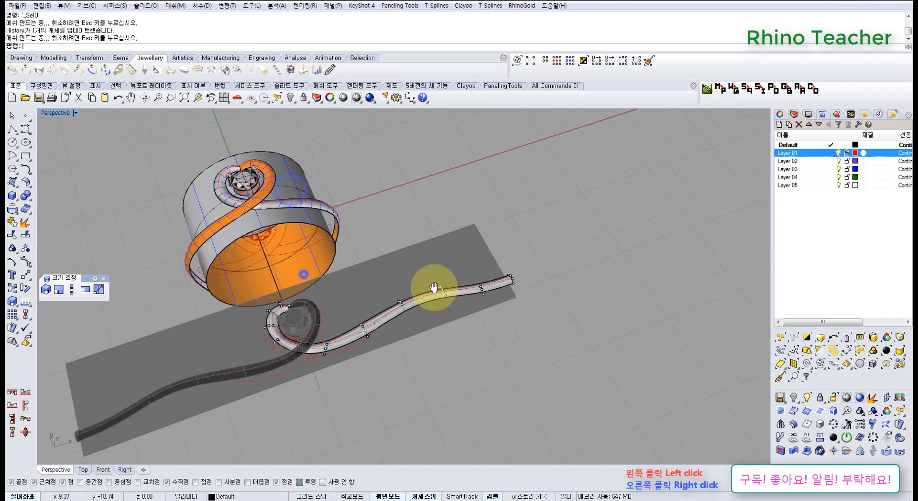
pyautogui.moveTo(297, 244); pyautogui.dragTo(334, 311, button='right')
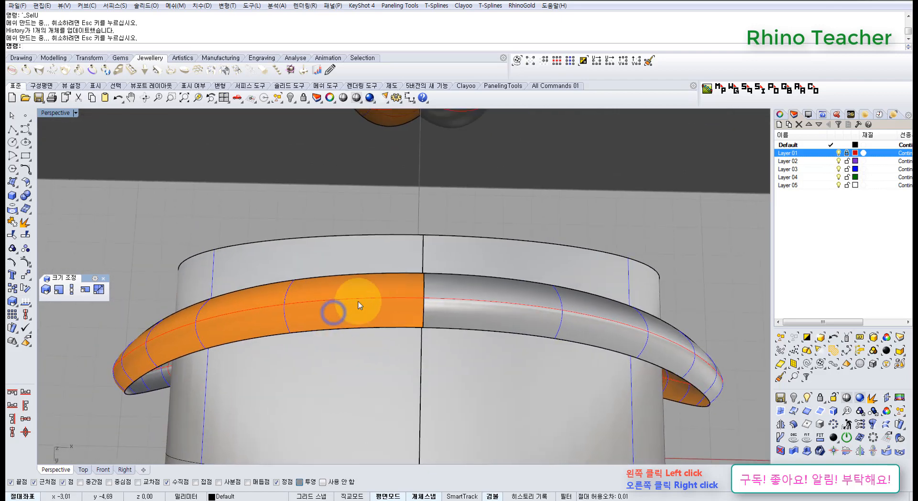
pyautogui.scroll(-4, 402, 358)
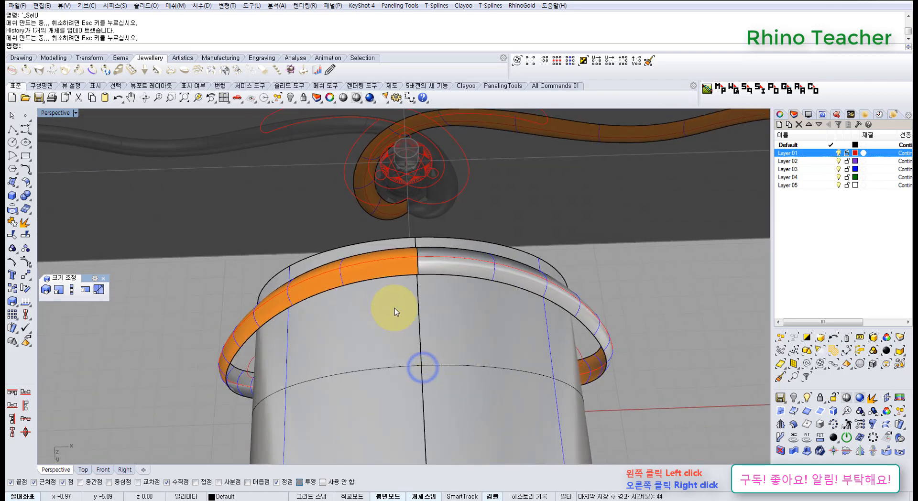
pyautogui.hotkey('ctrl', 'F1')
pyautogui.scroll(8, 389, 373)
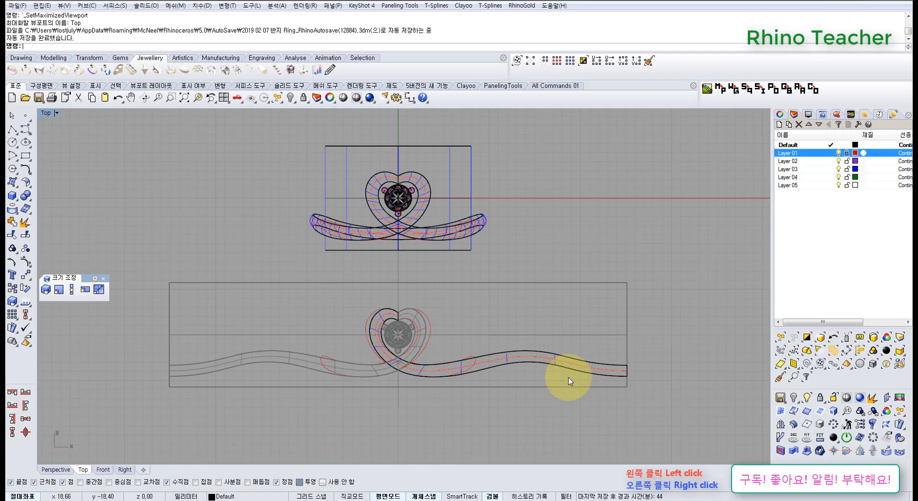
pyautogui.click(569, 380)
pyautogui.moveTo(544, 374); pyautogui.dragTo(524, 378, button='right')
pyautogui.press('F10')
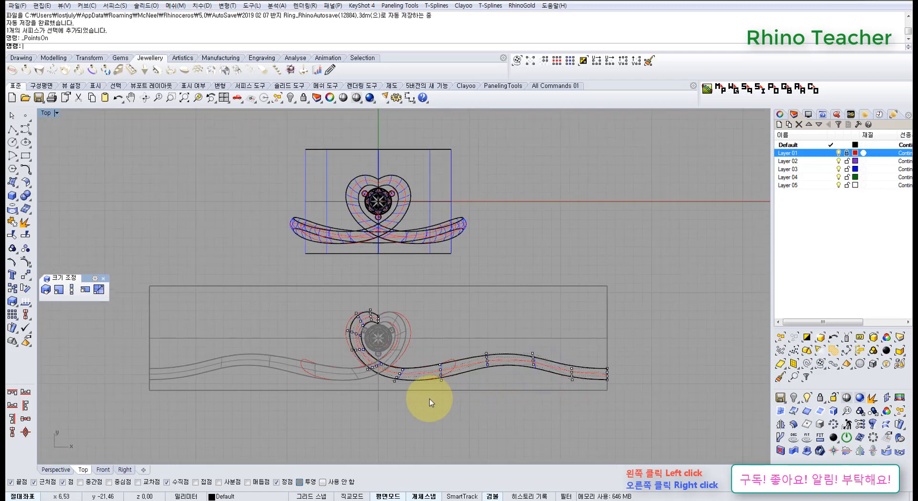
pyautogui.rightClick(305, 99)
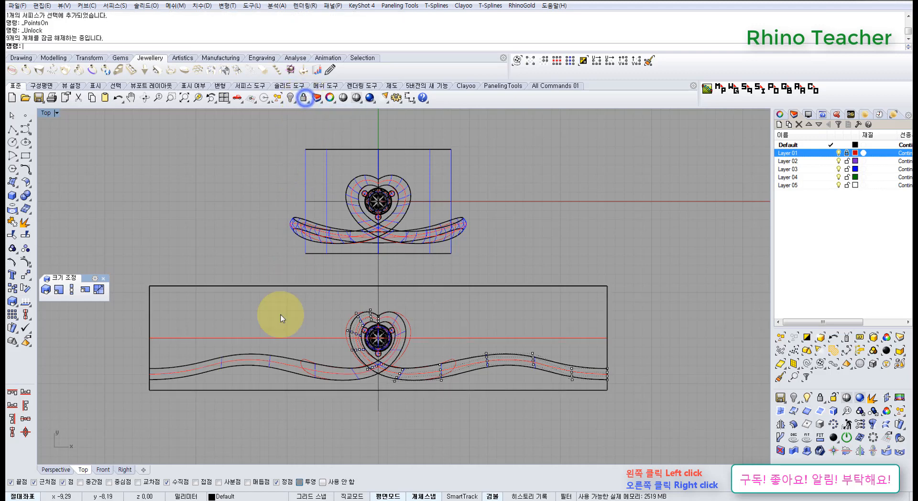
pyautogui.click(268, 364)
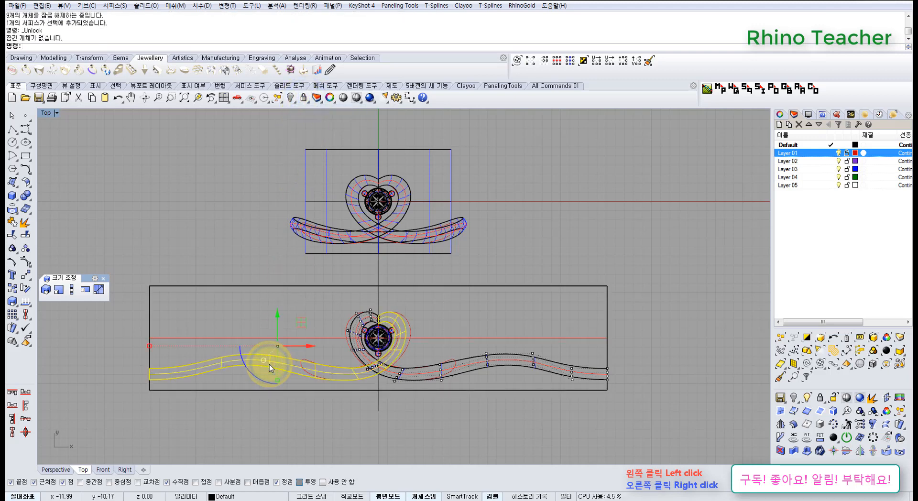
pyautogui.press('F10')
pyautogui.moveTo(251, 378); pyautogui.dragTo(270, 385, button='right')
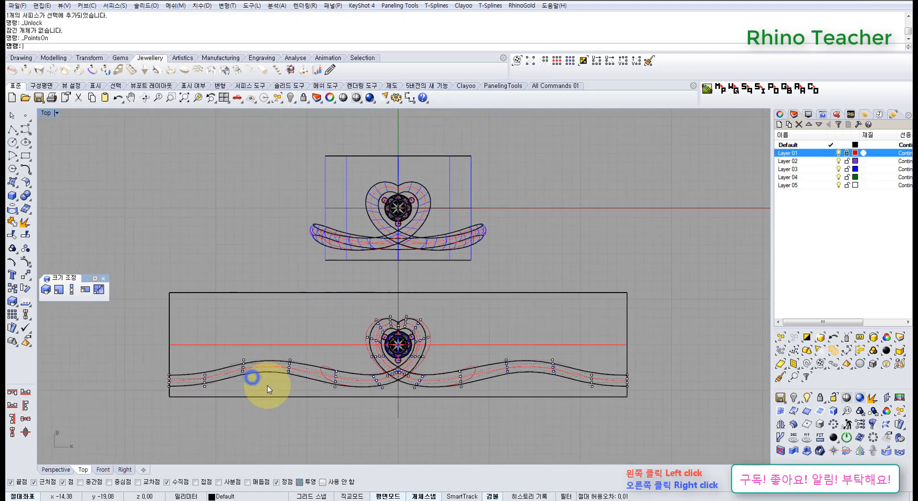
# Select the control point row just inside the outer end of each flat band and scale both rows symmetrically outward along X
pyautogui.scroll(4, 197, 377)
pyautogui.scroll(-4, 717, 415)
pyautogui.moveTo(762, 419); pyautogui.dragTo(526, 416, button='right')
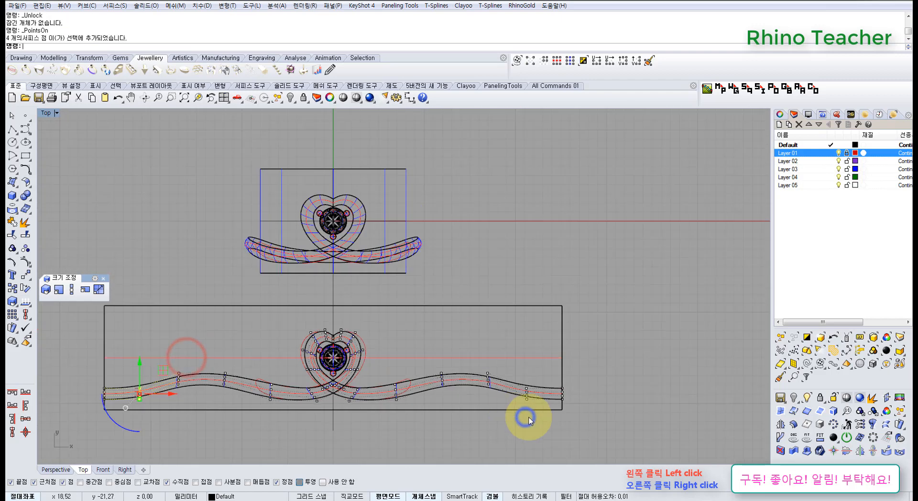
pyautogui.keyDown('shift'); pyautogui.moveTo(508, 364); pyautogui.dragTo(546, 416); pyautogui.keyUp('shift')
pyautogui.moveTo(258, 406); pyautogui.dragTo(337, 413, button='right')
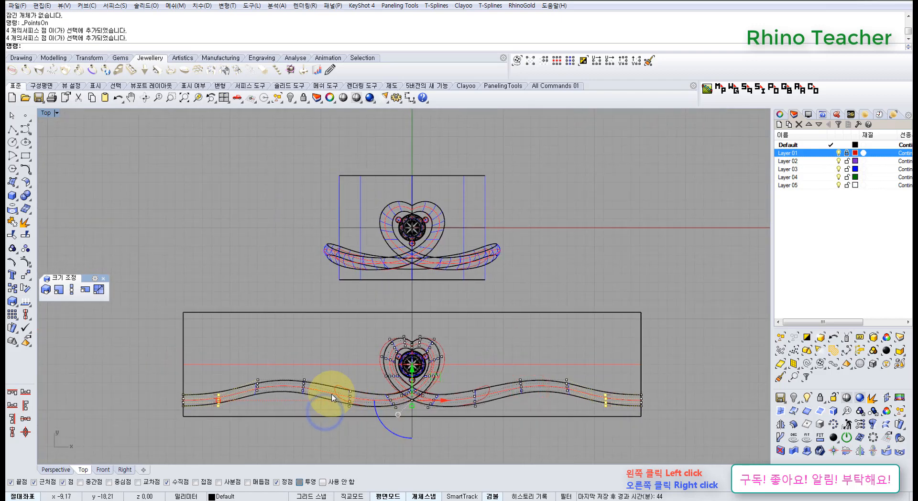
pyautogui.moveTo(221, 399); pyautogui.dragTo(209, 399)
# Undo and redo the control point scaling to compare the wrapped bands' joint at the back of the ring in Perspective
pyautogui.hotkey('ctrl', 'F4')
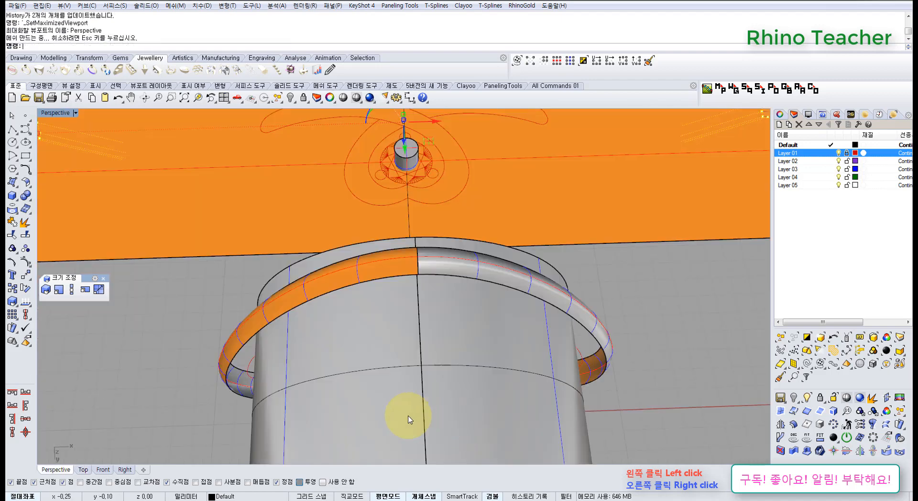
pyautogui.moveTo(388, 416)
pyautogui.mouseDown(button='right')
pyautogui.moveTo(387, 381)
pyautogui.moveTo(401, 417)
pyautogui.mouseUp(button='right')
pyautogui.hotkey('ctrl', 'z')
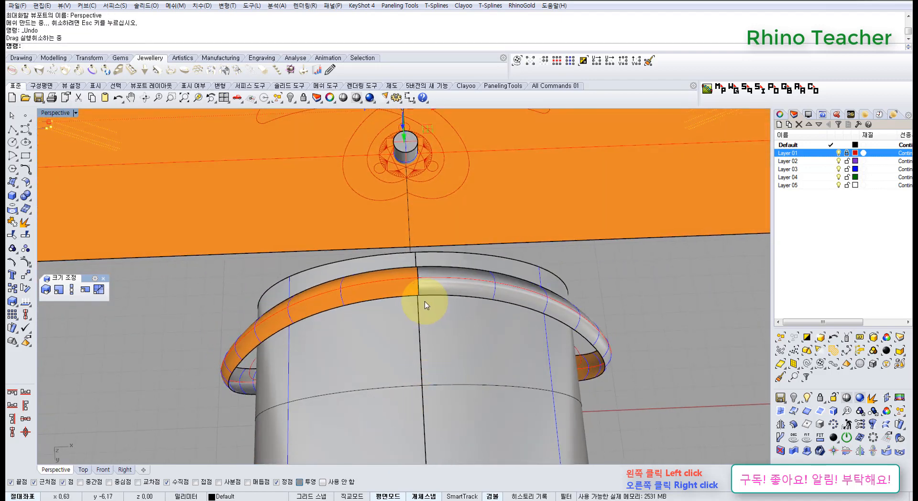
pyautogui.hotkey('ctrl', 'y')
pyautogui.moveTo(445, 318); pyautogui.dragTo(345, 331, button='right')
pyautogui.hotkey('ctrl', 'F1')
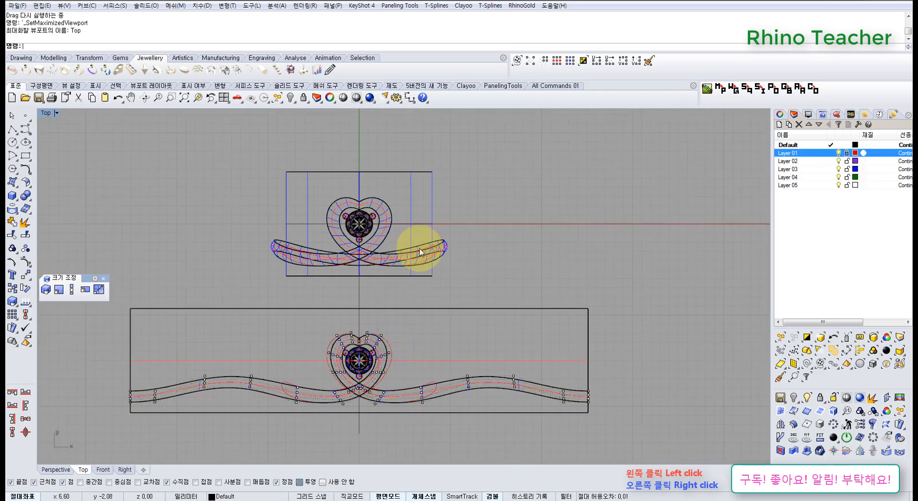
# Delete both wrapped bands from the ring in the Perspective view, keeping the flat bands
pyautogui.hotkey('ctrl', 'F4')
pyautogui.moveTo(461, 275); pyautogui.dragTo(416, 206, button='right')
pyautogui.scroll(-8, 416, 206)
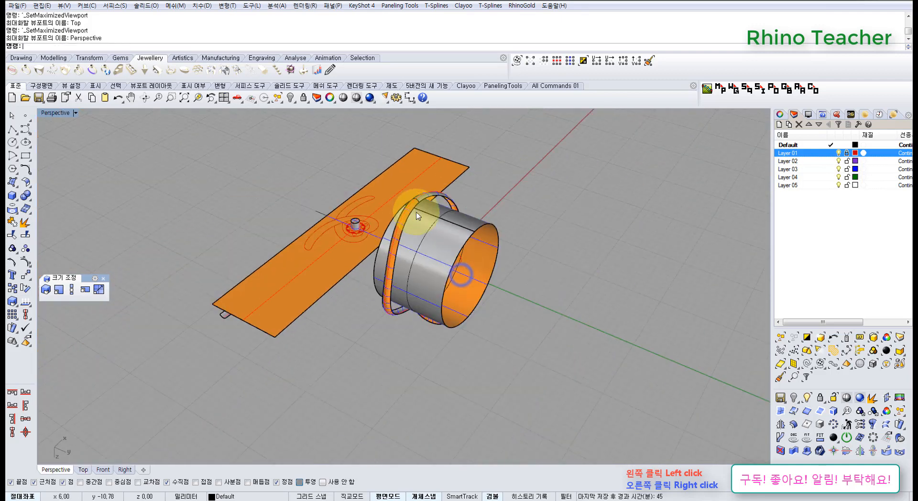
pyautogui.moveTo(499, 133); pyautogui.dragTo(376, 246, button='right')
pyautogui.moveTo(363, 327); pyautogui.dragTo(533, 341, button='right')
pyautogui.scroll(7, 398, 360)
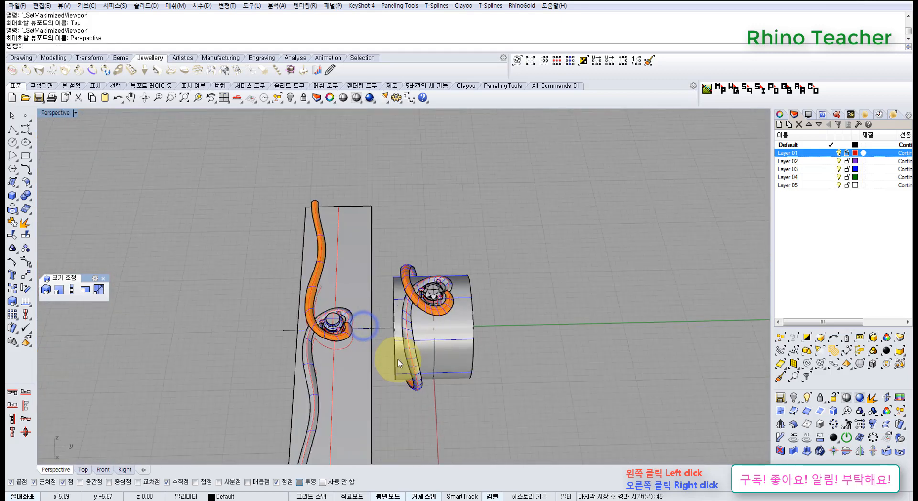
pyautogui.click(411, 332)
pyautogui.moveTo(411, 331)
pyautogui.mouseDown(button='right')
pyautogui.moveTo(421, 263)
pyautogui.moveTo(456, 255)
pyautogui.mouseUp(button='right')
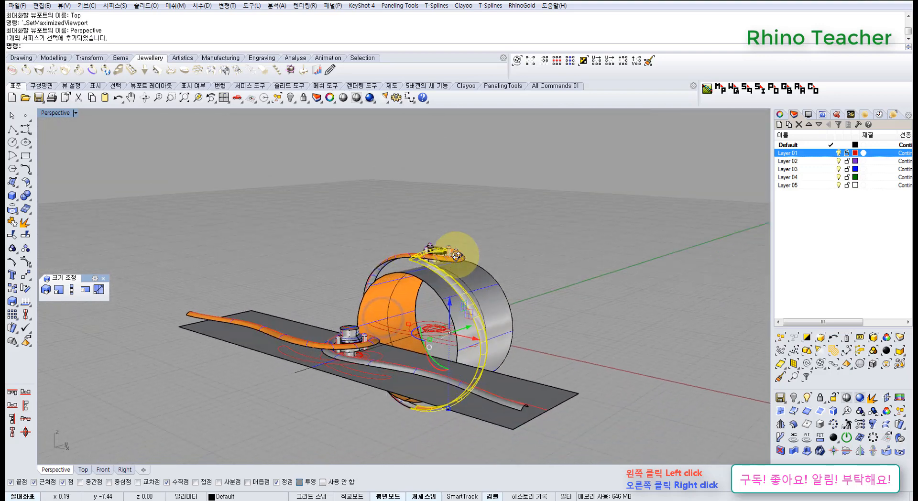
pyautogui.scroll(4, 373, 276)
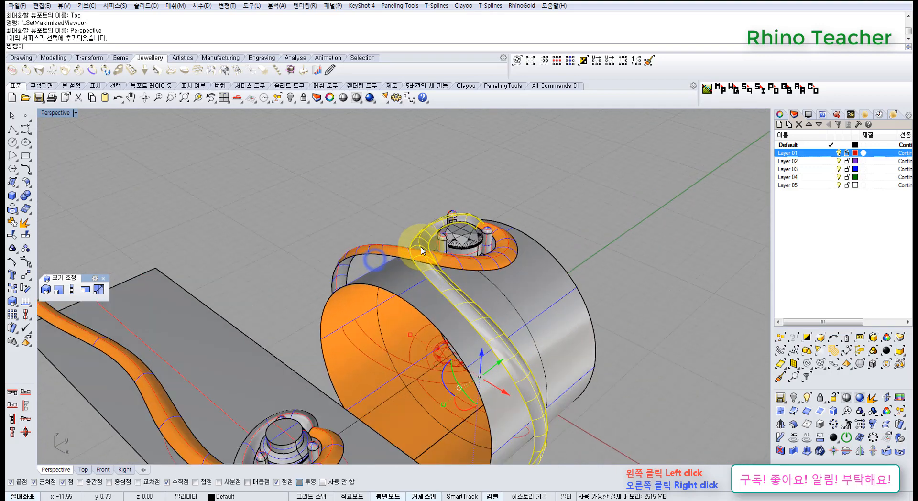
pyautogui.click(406, 249)
pyautogui.press('Delete')
pyautogui.moveTo(406, 340); pyautogui.dragTo(420, 247, button='right')
pyautogui.scroll(-5, 383, 310)
pyautogui.moveTo(462, 177); pyautogui.dragTo(379, 311, button='right')
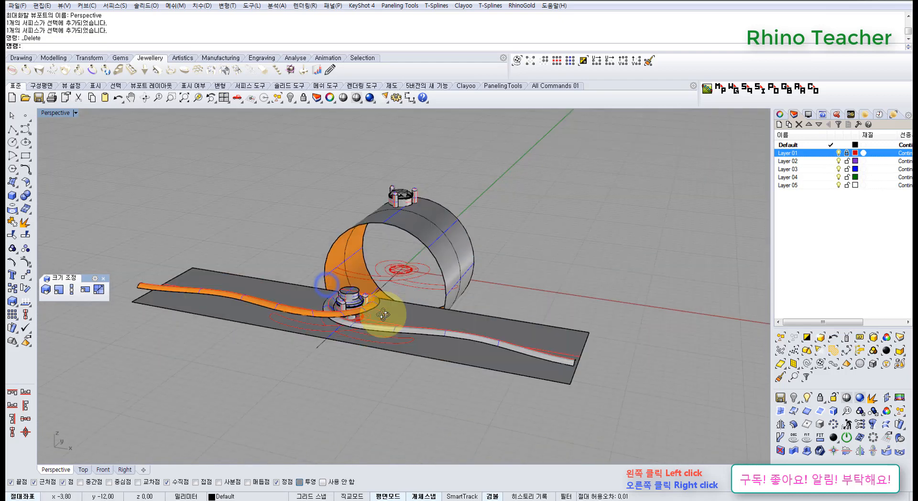
# Join the two flat bands into one polysurface in the Perspective view
pyautogui.scroll(5, 379, 311)
pyautogui.click(311, 295)
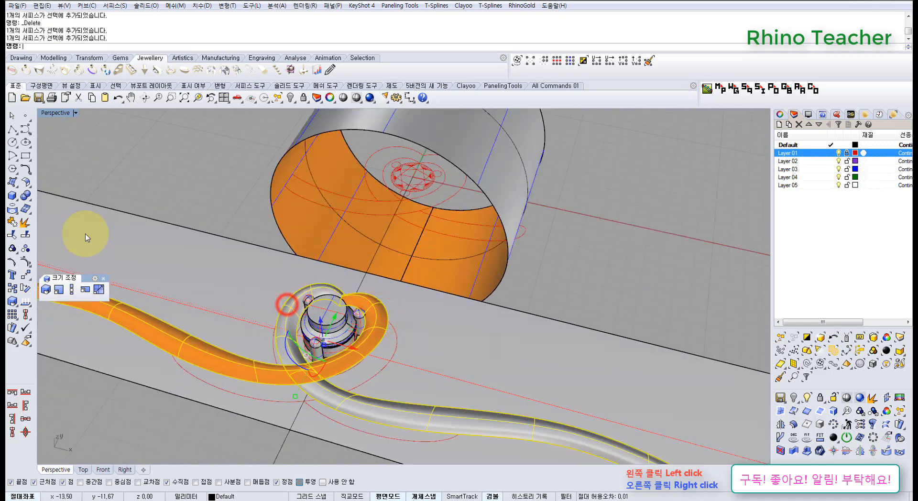
pyautogui.click(12, 221)
pyautogui.click(380, 304)
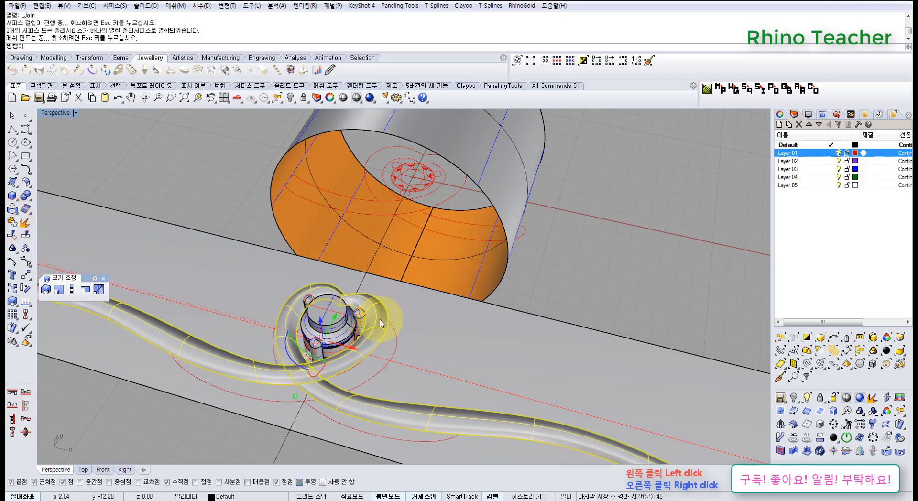
pyautogui.moveTo(382, 312); pyautogui.dragTo(367, 267, button='right')
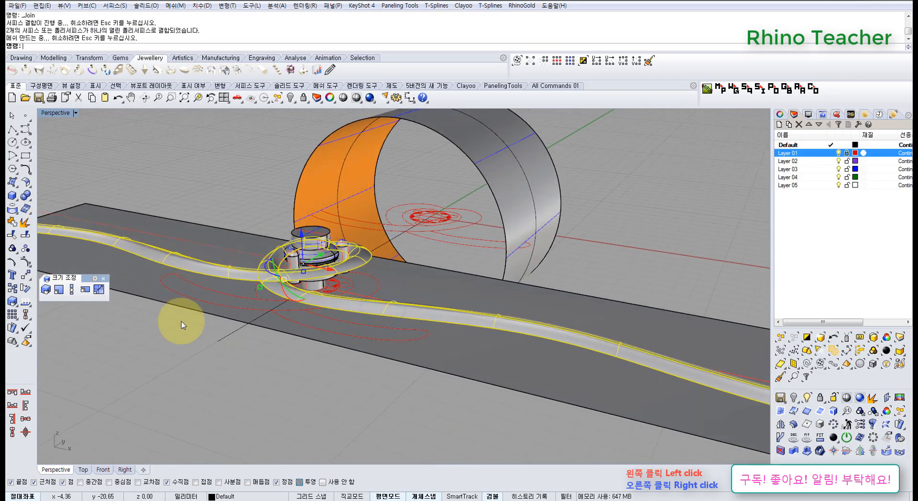
pyautogui.click(184, 341)
# Lock the gem, its setting and the centre line inside the flat heart
pyautogui.click(10, 183)
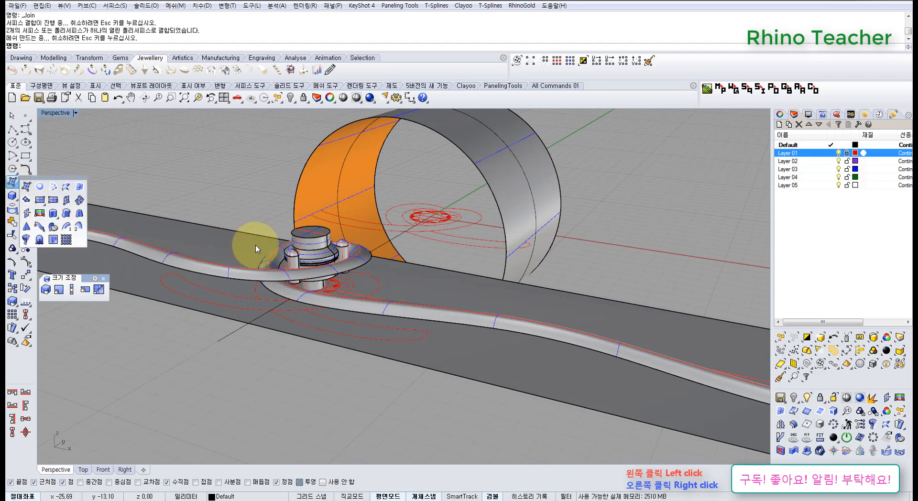
pyautogui.scroll(-5, 266, 224)
pyautogui.moveTo(248, 186); pyautogui.dragTo(386, 352)
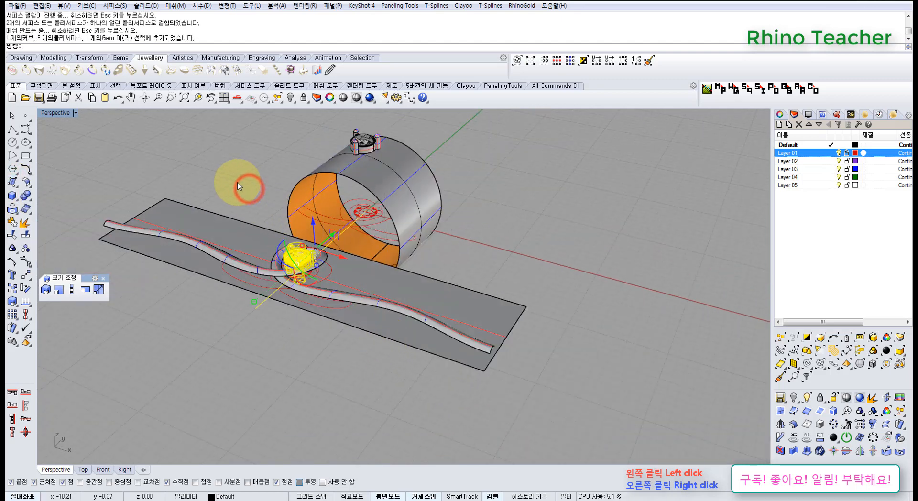
pyautogui.click(303, 98)
pyautogui.moveTo(489, 321); pyautogui.dragTo(409, 297, button='right')
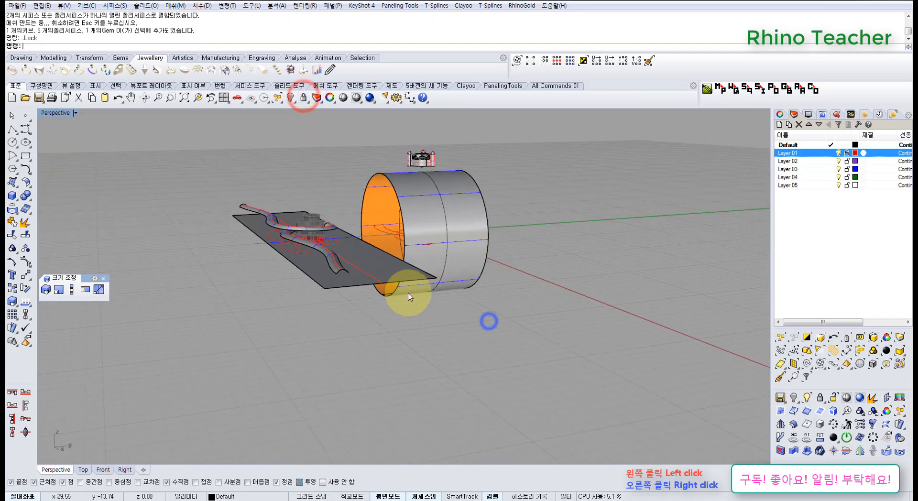
# Start a straight curve extrusion and select the border edges of the joined flat bands in the Right view
pyautogui.hotkey('ctrl', 'F3')
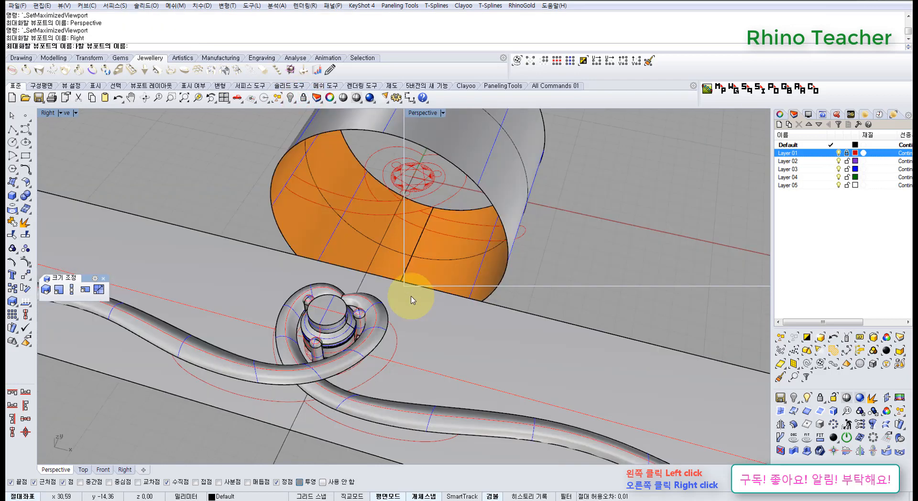
pyautogui.scroll(6, 282, 269)
pyautogui.moveTo(194, 250); pyautogui.dragTo(254, 244, button='right')
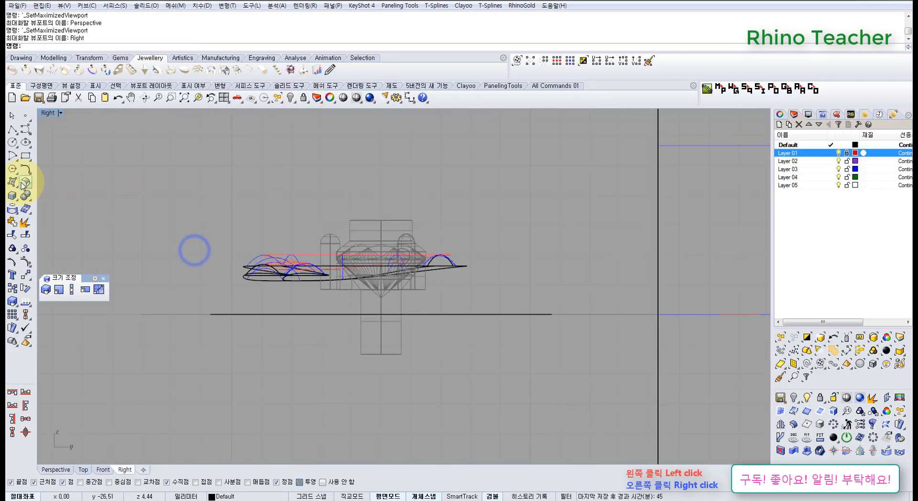
pyautogui.click(14, 182)
pyautogui.click(53, 214)
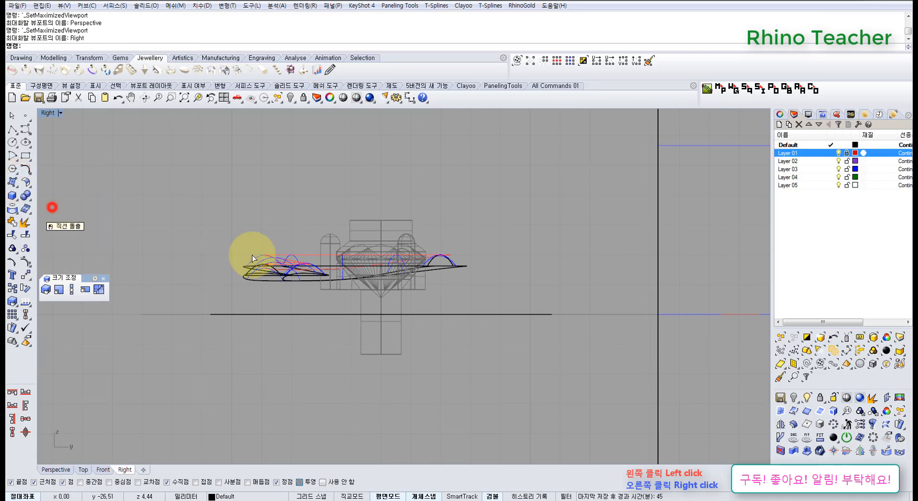
pyautogui.moveTo(528, 291); pyautogui.dragTo(529, 291)
pyautogui.scroll(2, 449, 242)
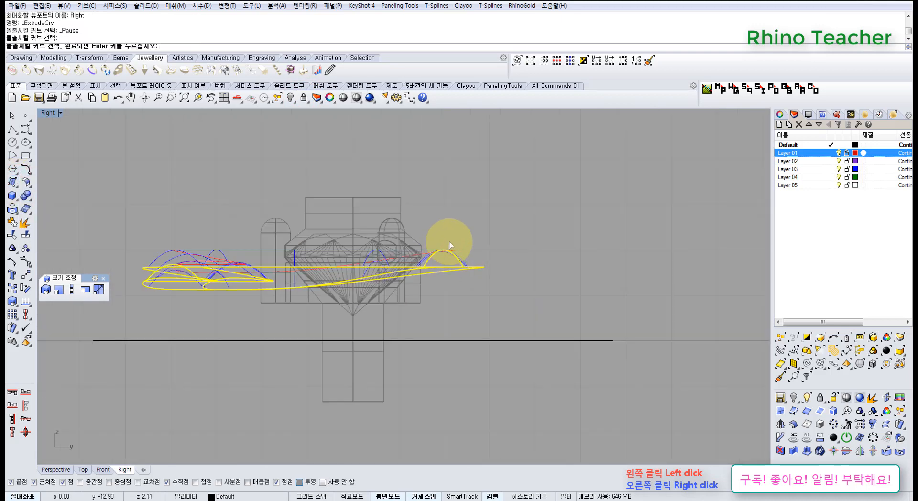
pyautogui.scroll(-3, 444, 255)
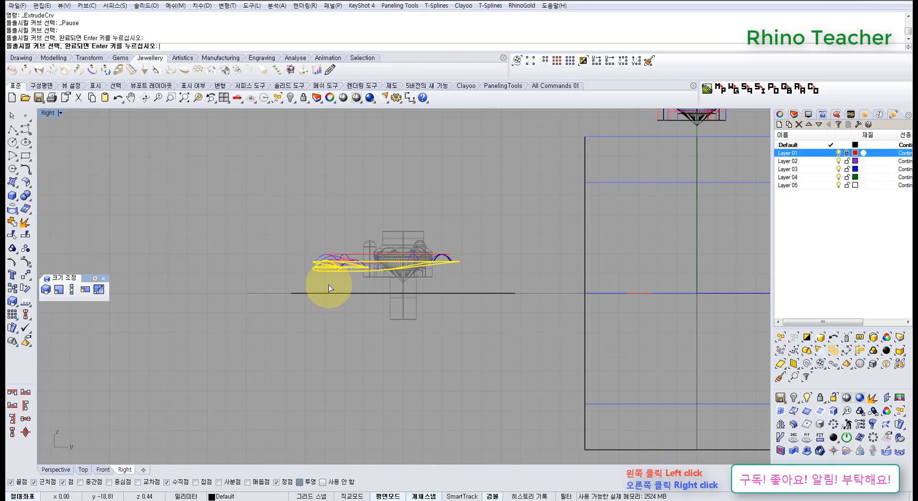
# Exclude the short edges at both outer ends of the bands in the Top view and accept the remaining edges for extrusion
pyautogui.hotkey('ctrl', 'F1')
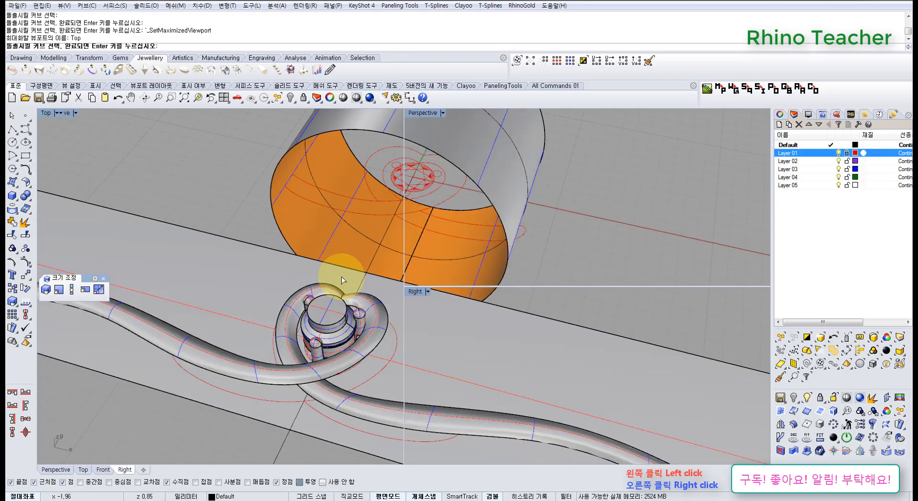
pyautogui.scroll(7, 610, 398)
pyautogui.scroll(4, 564, 388)
pyautogui.moveTo(570, 381); pyautogui.dragTo(524, 366)
pyautogui.scroll(-14, 538, 377)
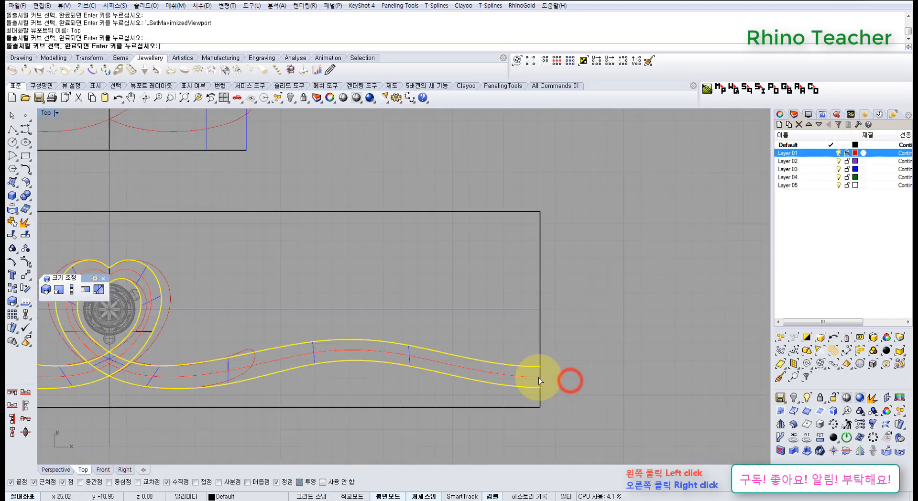
pyautogui.moveTo(260, 344); pyautogui.dragTo(428, 367, button='right')
pyautogui.scroll(10, 335, 396)
pyautogui.scroll(8, 336, 398)
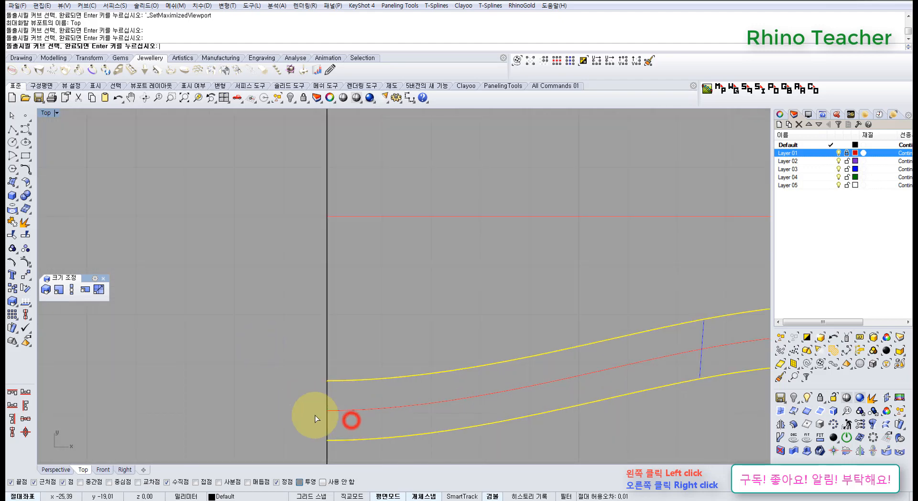
pyautogui.hotkey('ctrl', 'F2')
pyautogui.scroll(-5, 384, 346)
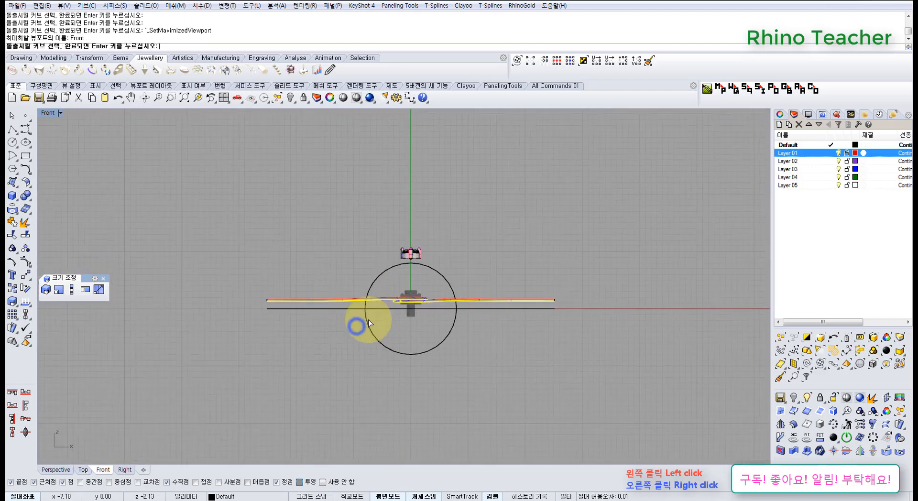
pyautogui.rightClick(350, 300)
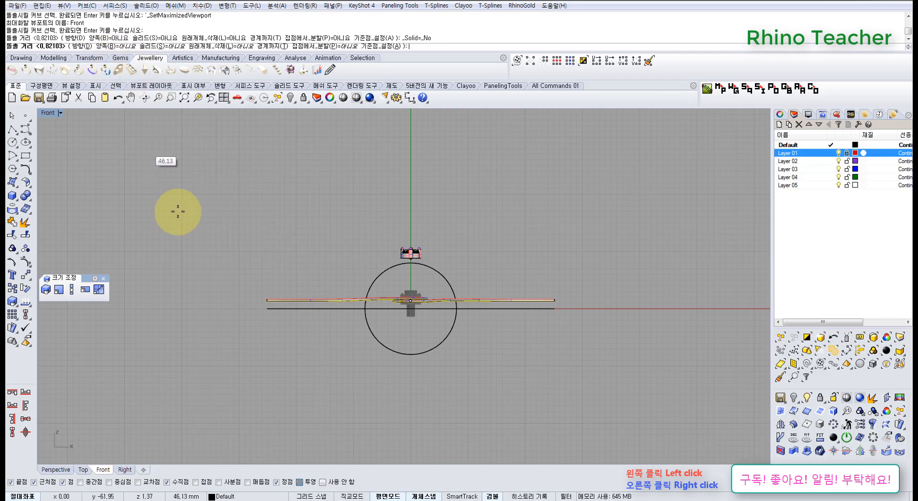
# Set a vertical extrusion direction in the Front view and extrude the band edges downward well past the base strip
pyautogui.hotkey('ctrl', 'F1')
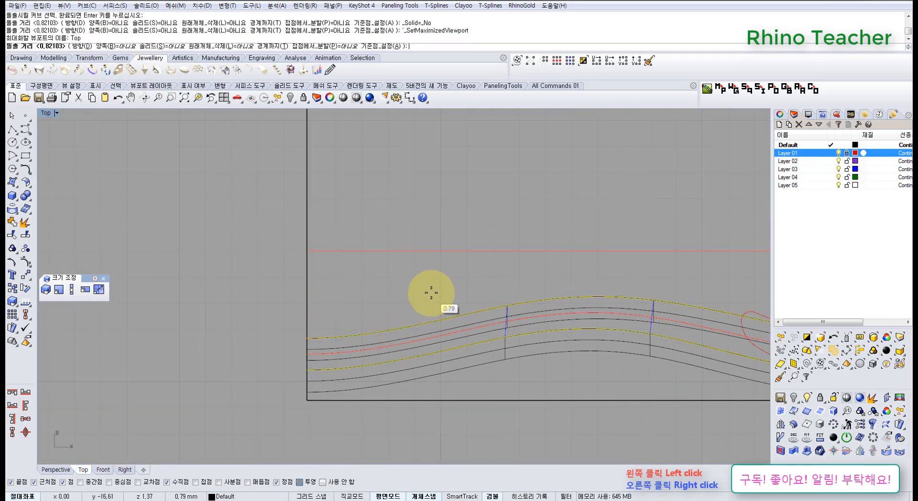
pyautogui.hotkey('ctrl', 'F2')
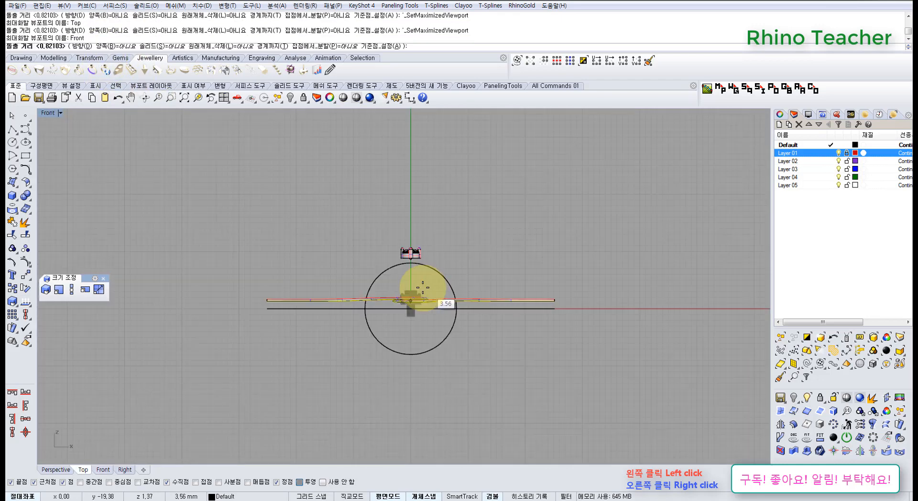
pyautogui.click(82, 47)
pyautogui.click(213, 205)
pyautogui.click(202, 369)
pyautogui.click(245, 384)
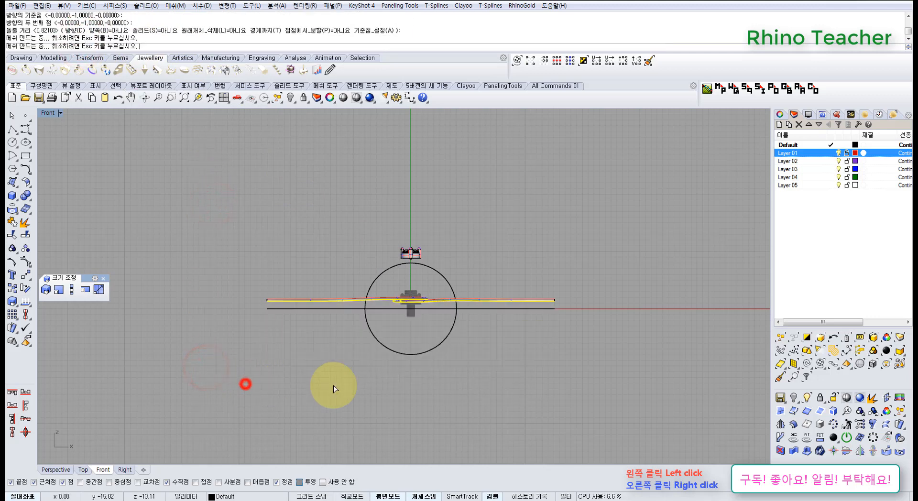
# Show the control points of the four extruded side walls and select their entire lower row in the Front view
pyautogui.moveTo(404, 341); pyautogui.dragTo(383, 259, button='right')
pyautogui.scroll(6, 459, 303)
pyautogui.moveTo(725, 343); pyautogui.dragTo(296, 268)
pyautogui.scroll(-4, 303, 270)
pyautogui.moveTo(240, 267); pyautogui.dragTo(332, 296, button='right')
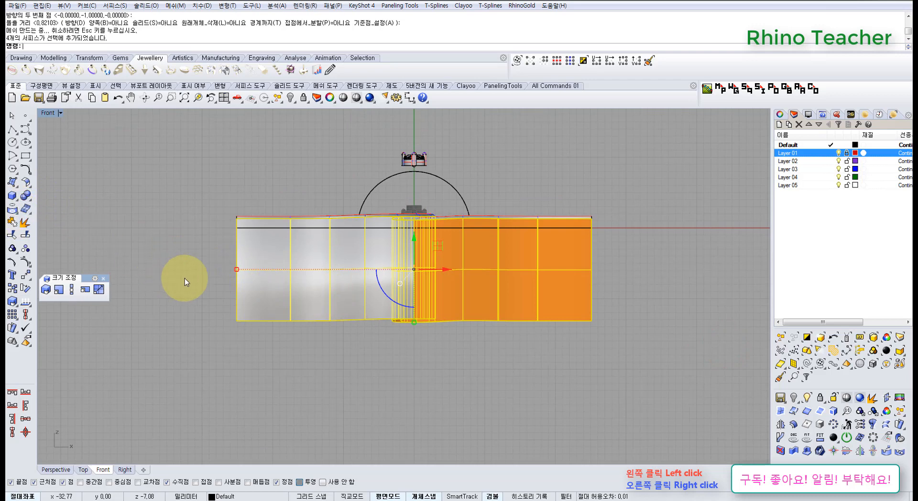
pyautogui.press('F10')
pyautogui.moveTo(232, 314); pyautogui.dragTo(755, 409)
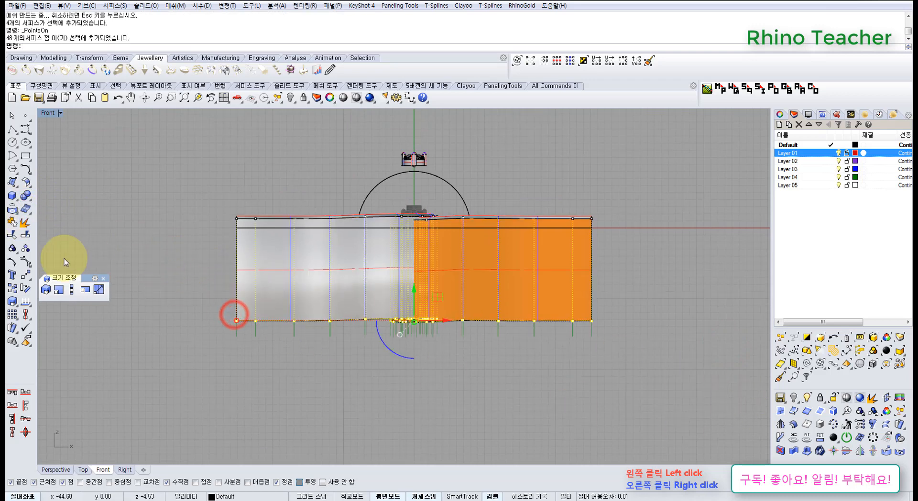
# Align the selected lower points to Z 0 in world coordinates with Set Points, constraining only Z
pyautogui.click(24, 275)
pyautogui.click(78, 308)
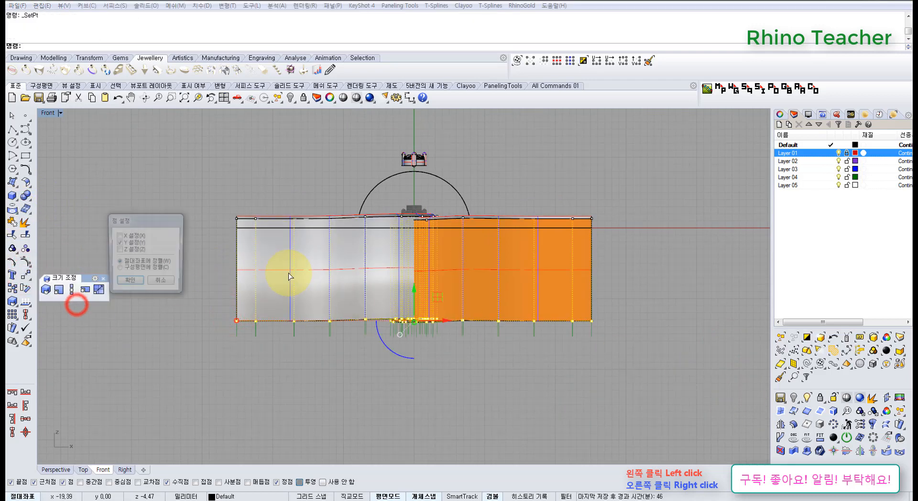
pyautogui.click(129, 282)
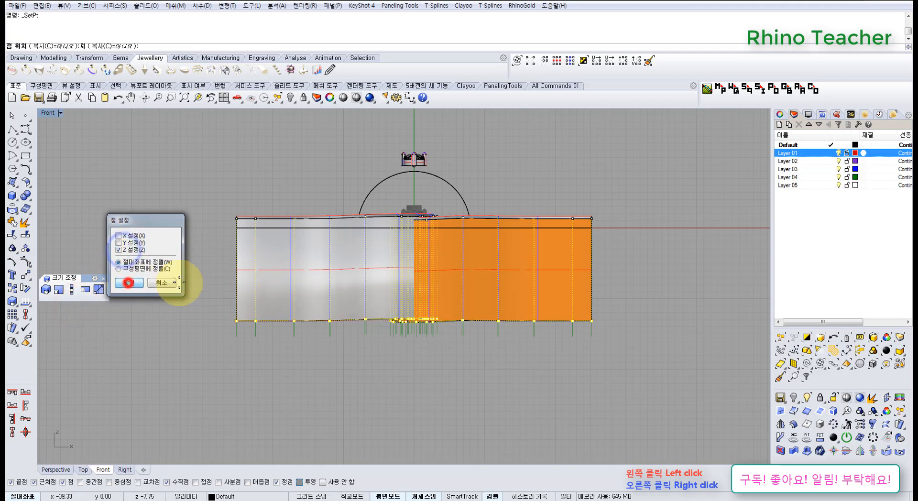
pyautogui.hotkey('ctrl', 'F4')
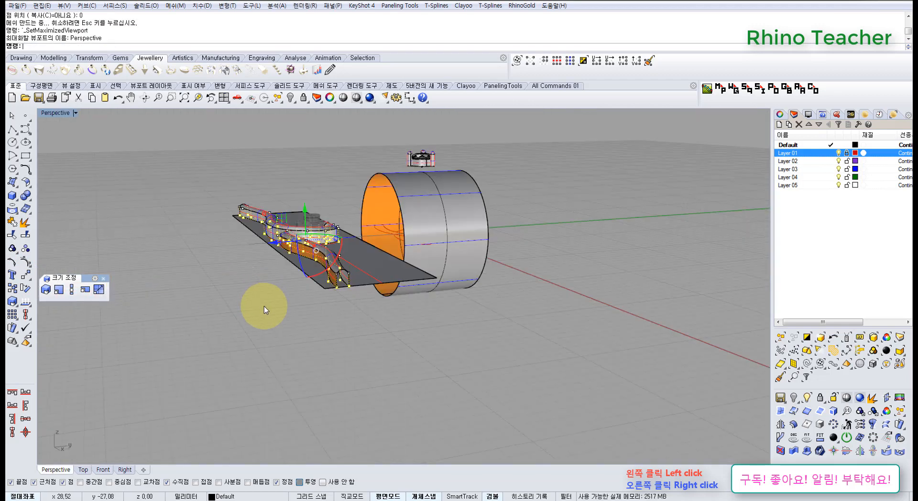
pyautogui.moveTo(279, 302); pyautogui.dragTo(409, 351, button='right')
pyautogui.scroll(-3, 390, 353)
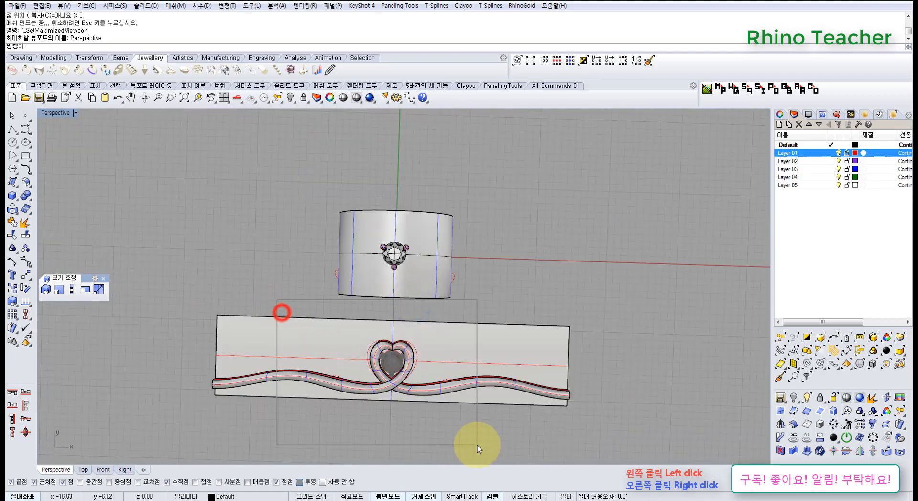
pyautogui.click(478, 445)
pyautogui.click(369, 343)
pyautogui.scroll(-4, 397, 277)
pyautogui.moveTo(403, 246); pyautogui.dragTo(352, 306)
pyautogui.scroll(6, 396, 349)
pyautogui.keyDown('ctrl'); pyautogui.click(457, 306); pyautogui.keyUp('ctrl')
pyautogui.scroll(-6, 457, 306)
pyautogui.moveTo(426, 343); pyautogui.dragTo(317, 289, button='right')
pyautogui.click(285, 367)
# Hide the flat rectangular base strip and join the side walls to the top surfaces of the bands
pyautogui.click(466, 335)
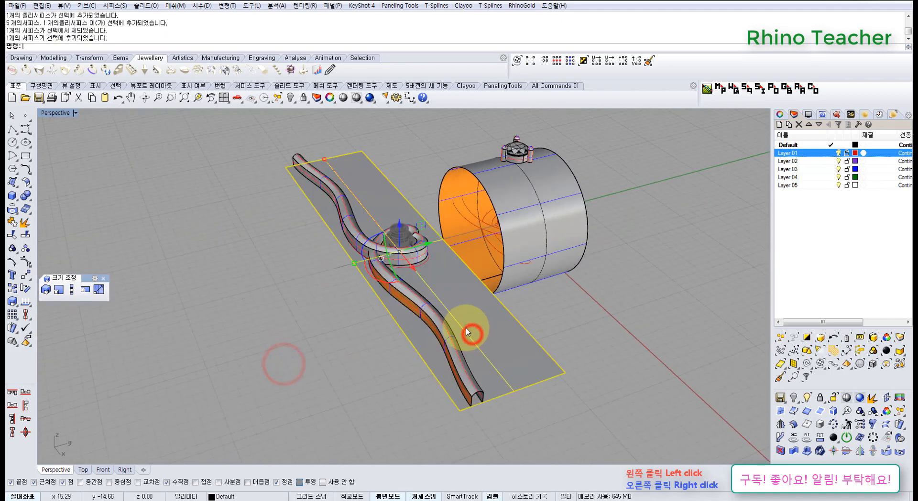
pyautogui.hotkey('ctrl', 'h')
pyautogui.moveTo(466, 338); pyautogui.dragTo(449, 269, button='right')
pyautogui.moveTo(420, 232); pyautogui.dragTo(354, 271, button='right')
pyautogui.scroll(6, 354, 271)
pyautogui.moveTo(391, 261); pyautogui.dragTo(315, 221)
pyautogui.moveTo(234, 412); pyautogui.dragTo(197, 388)
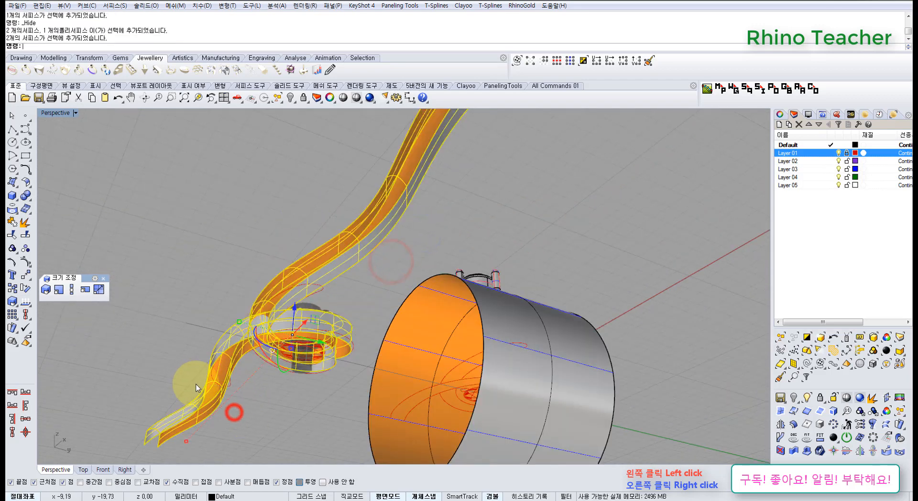
pyautogui.click(11, 221)
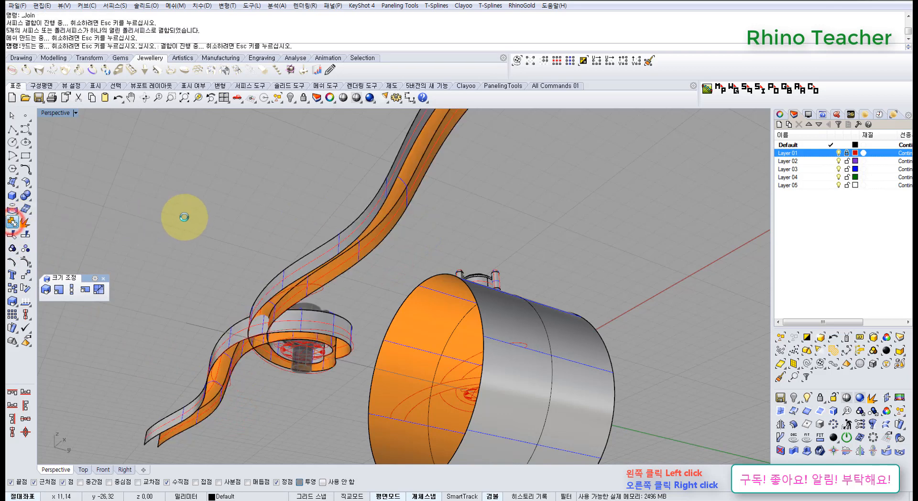
pyautogui.click(183, 215)
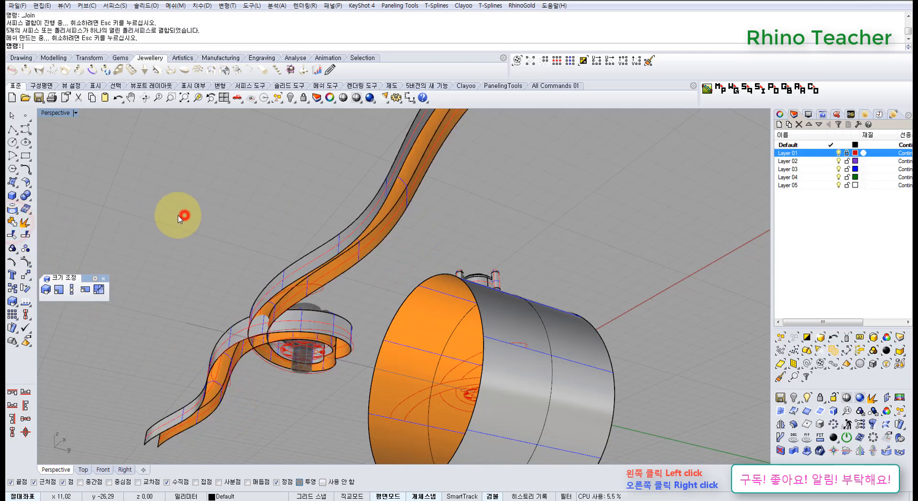
# Loft between the lower edges of the side walls to close the underside of each band
pyautogui.click(16, 182)
pyautogui.click(66, 187)
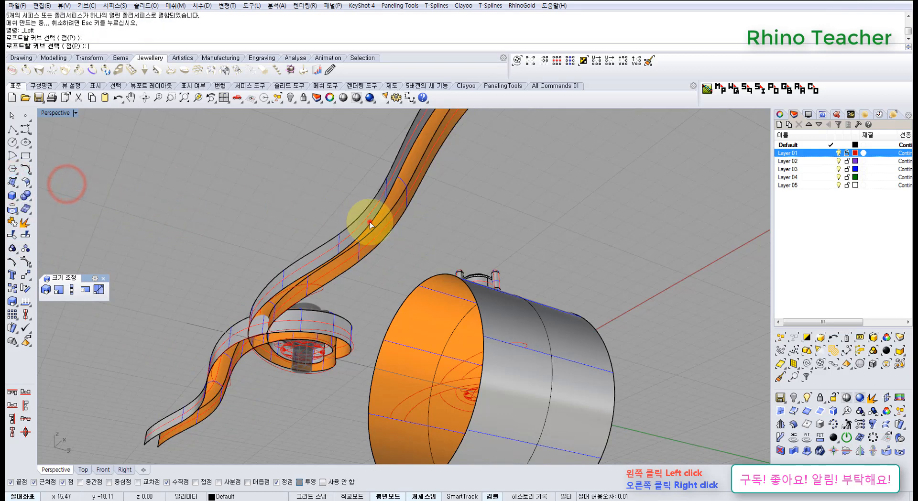
pyautogui.click(369, 221)
pyautogui.click(384, 236)
pyautogui.rightClick(385, 236)
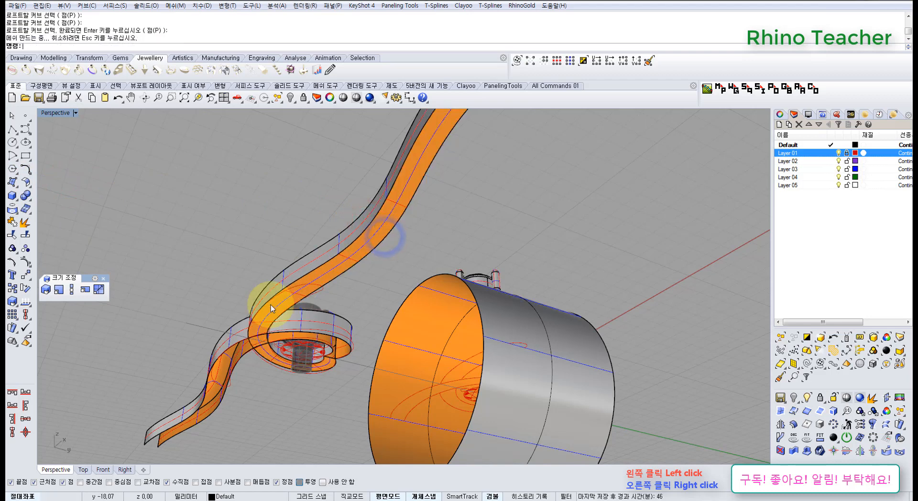
pyautogui.rightClick(228, 339)
pyautogui.click(238, 361)
pyautogui.rightClick(240, 360)
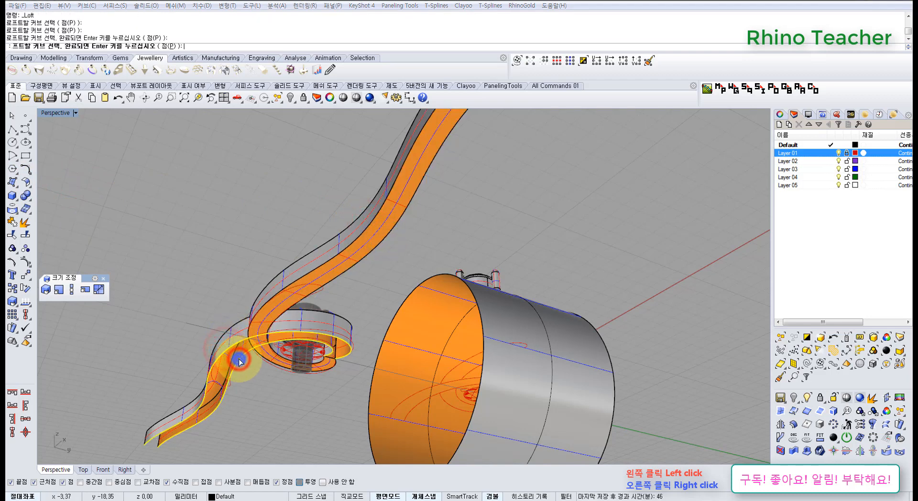
# Join the two lofted underside surfaces to the band body
pyautogui.moveTo(243, 430); pyautogui.dragTo(154, 364)
pyautogui.click(398, 277)
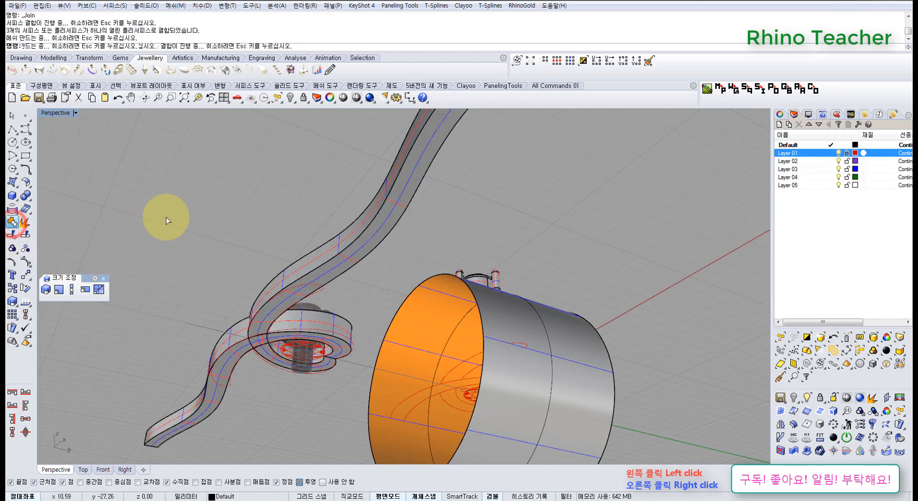
pyautogui.click(177, 211)
pyautogui.moveTo(244, 182)
pyautogui.mouseDown(button='right')
pyautogui.moveTo(293, 296)
pyautogui.moveTo(311, 373)
pyautogui.moveTo(327, 262)
pyautogui.moveTo(318, 241)
pyautogui.moveTo(277, 296)
pyautogui.moveTo(360, 197)
pyautogui.mouseUp(button='right')
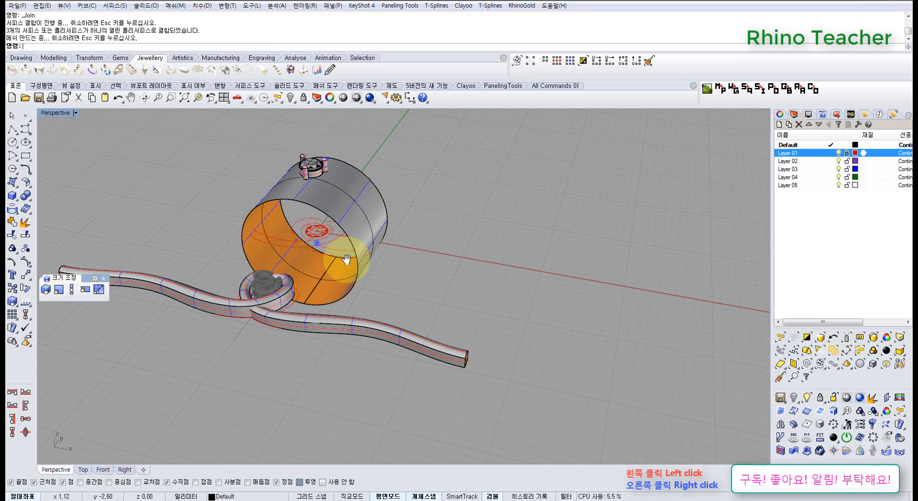
pyautogui.moveTo(346, 258); pyautogui.dragTo(408, 238, button='right')
pyautogui.moveTo(479, 357)
pyautogui.mouseDown(button='right')
pyautogui.moveTo(352, 272)
pyautogui.moveTo(326, 373)
pyautogui.moveTo(391, 321)
pyautogui.moveTo(408, 336)
pyautogui.mouseUp(button='right')
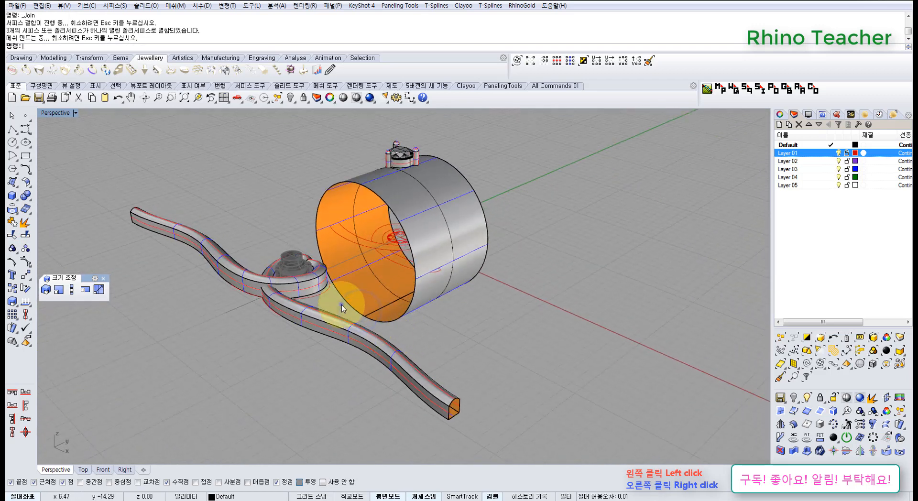
# Bring back only the hidden flat rectangular base strip beneath the bands
pyautogui.moveTo(341, 305); pyautogui.dragTo(356, 314, button='right')
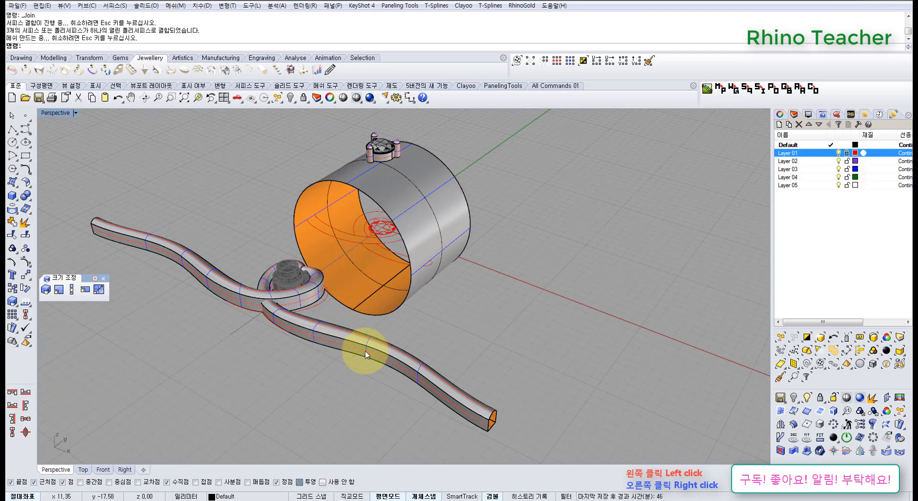
pyautogui.middleClick(345, 323)
pyautogui.click(334, 325)
pyautogui.click(334, 352)
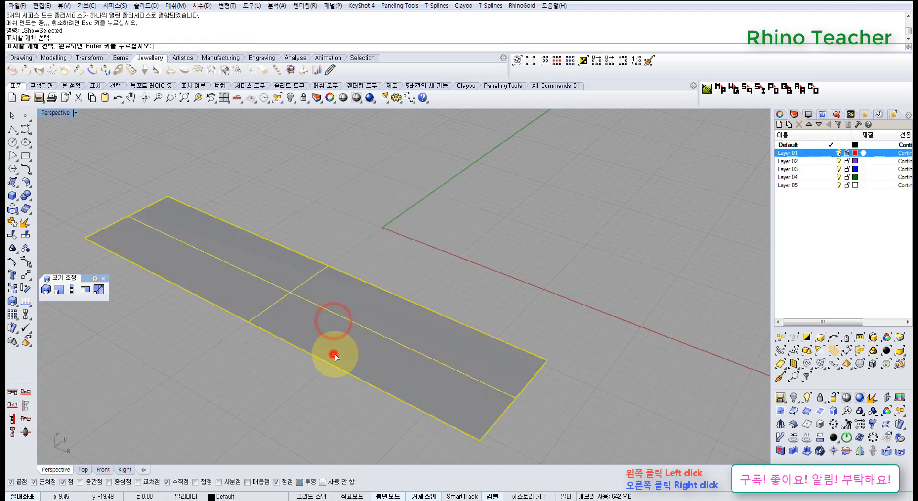
pyautogui.rightClick(338, 357)
# Flow the joined band body along the surface from the flat base strip onto the cylindrical ring surface
pyautogui.click(421, 378)
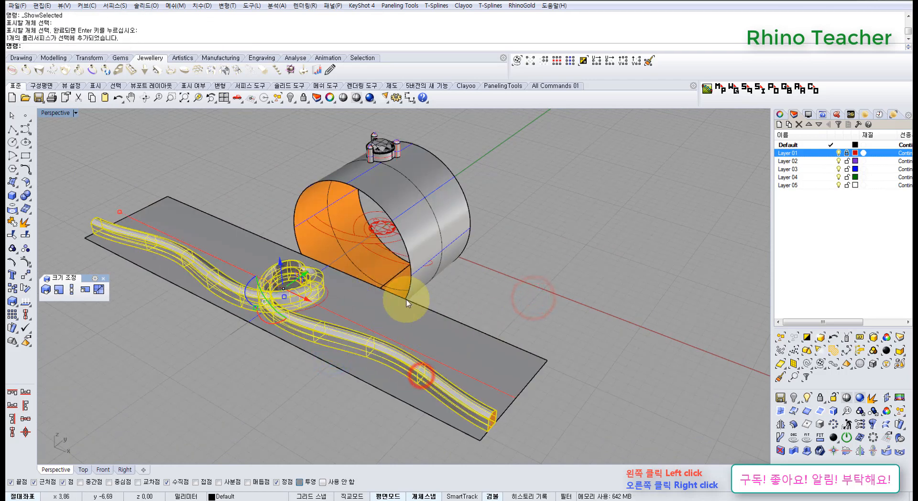
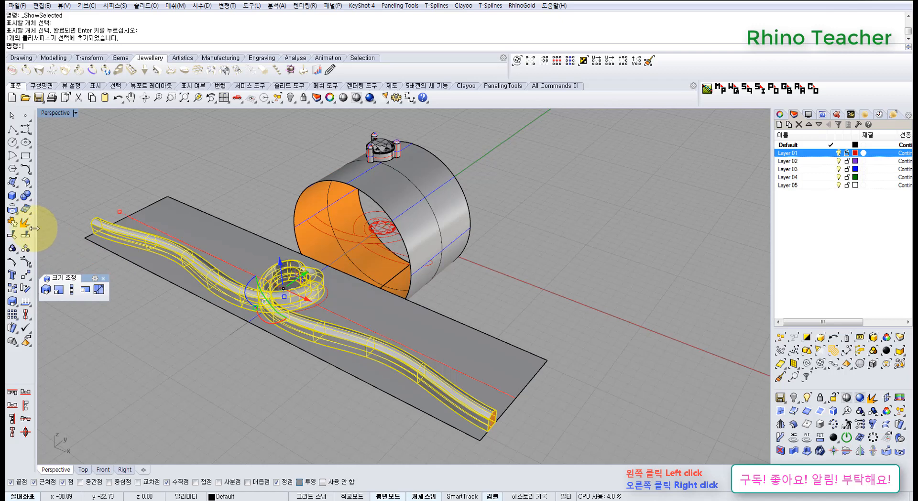
pyautogui.click(28, 186)
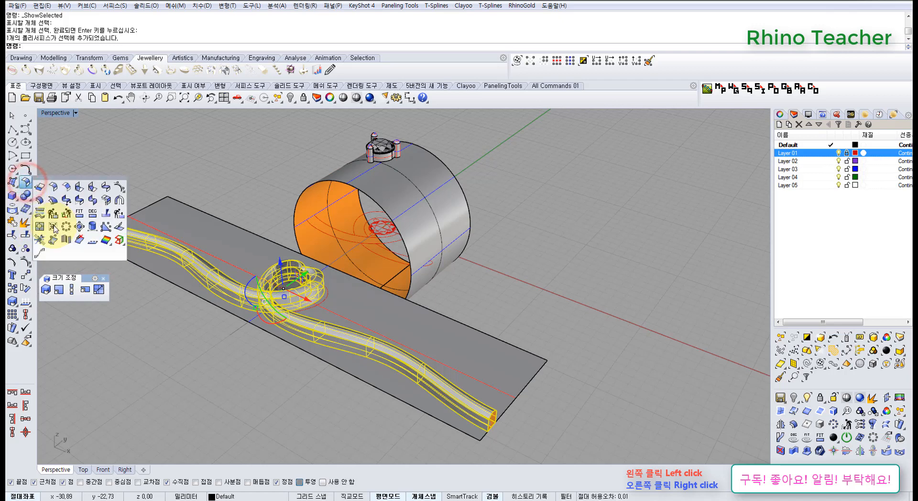
pyautogui.middleClick(260, 285)
pyautogui.click(27, 274)
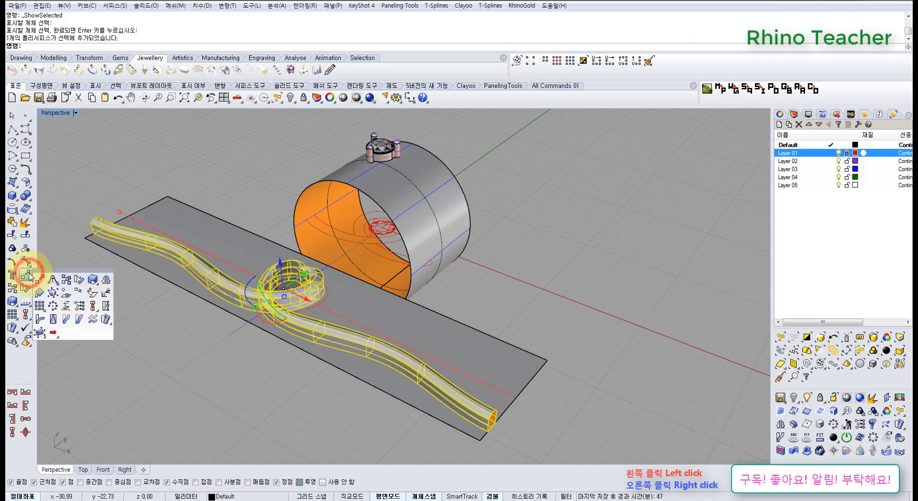
pyautogui.click(105, 320)
pyautogui.click(509, 358)
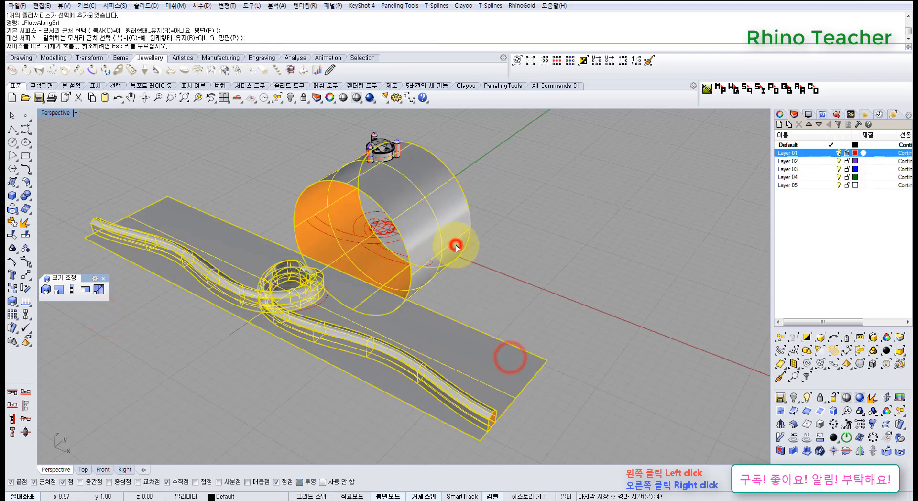
pyautogui.click(455, 245)
pyautogui.moveTo(498, 311); pyautogui.dragTo(359, 209, button='right')
pyautogui.click(359, 209)
pyautogui.click(781, 115)
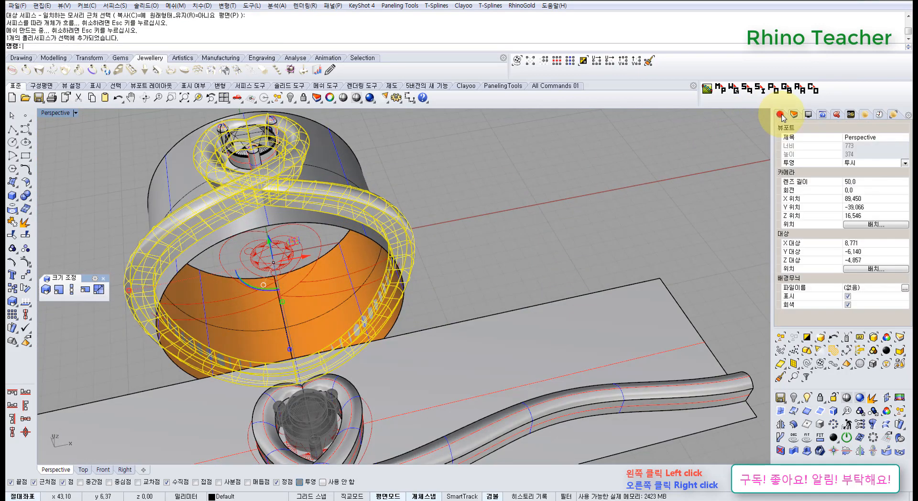
pyautogui.scroll(-4, 546, 253)
pyautogui.moveTo(541, 214); pyautogui.dragTo(562, 241, button='right')
pyautogui.click(573, 241)
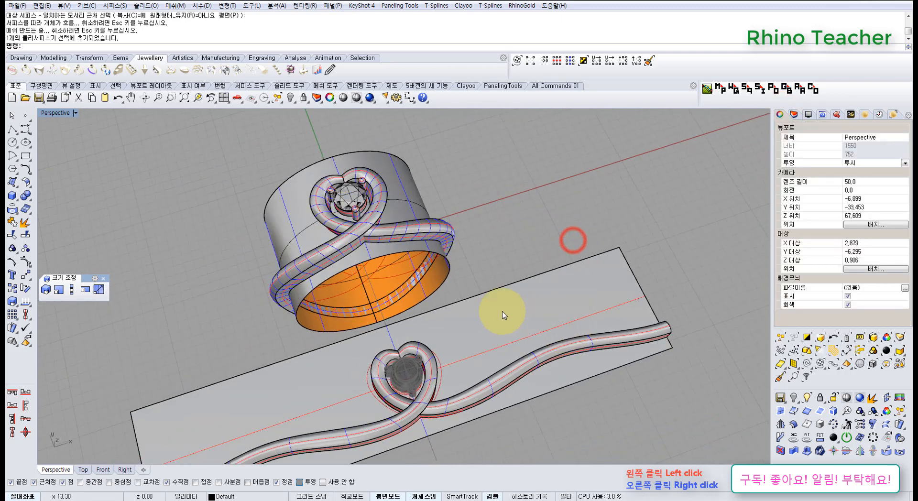
# Unlock the locked objects and hide the flat layout: bands, gem with its setting, and base strip
pyautogui.moveTo(380, 389); pyautogui.dragTo(357, 360)
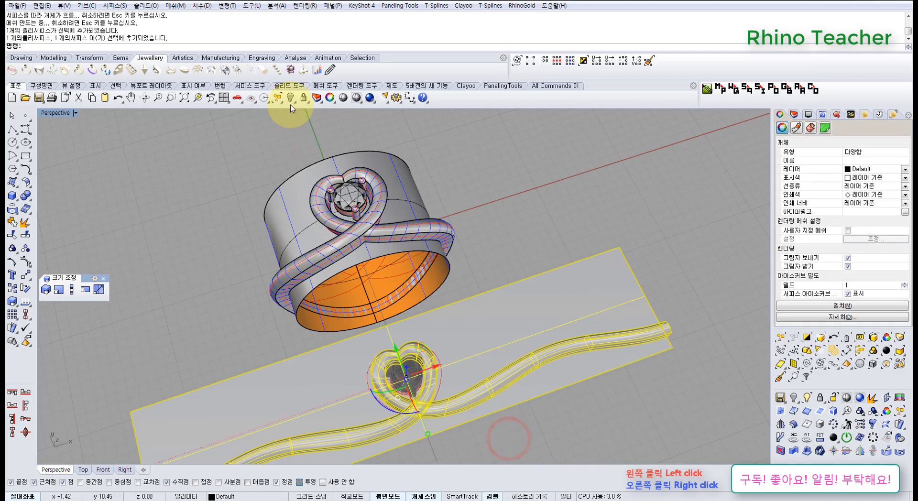
pyautogui.rightClick(303, 98)
pyautogui.scroll(-3, 478, 306)
pyautogui.moveTo(558, 408); pyautogui.dragTo(383, 308)
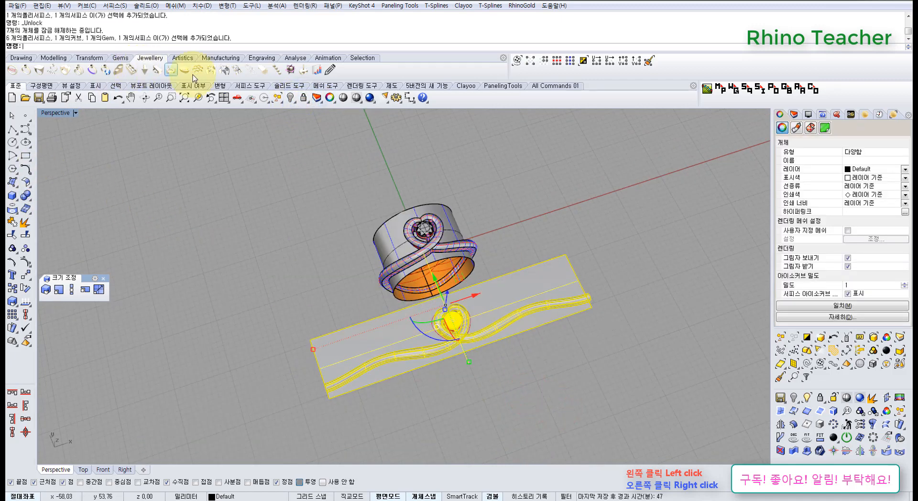
pyautogui.click(285, 98)
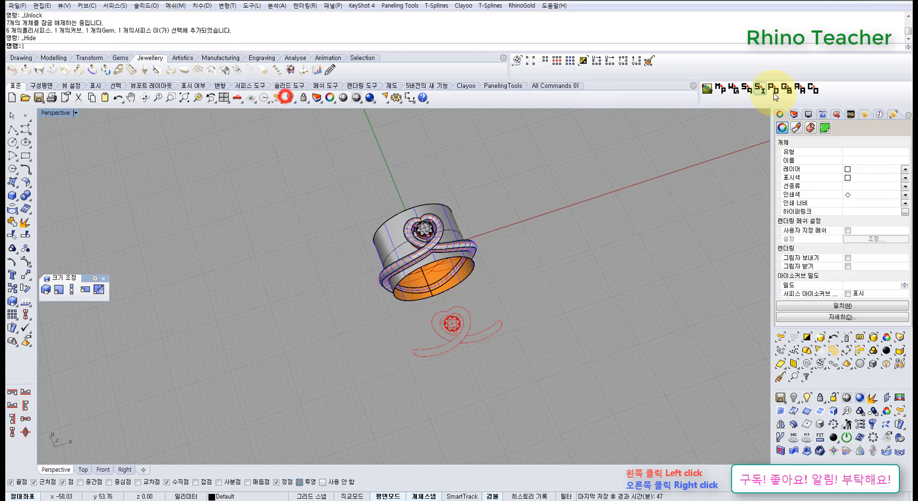
# Turn off Layer 01 and hide the cylindrical ring surface and its leftover circular curve
pyautogui.click(795, 114)
pyautogui.click(672, 234)
pyautogui.moveTo(492, 317); pyautogui.dragTo(408, 255, button='right')
pyautogui.scroll(5, 317, 248)
pyautogui.moveTo(343, 246); pyautogui.dragTo(446, 276, button='right')
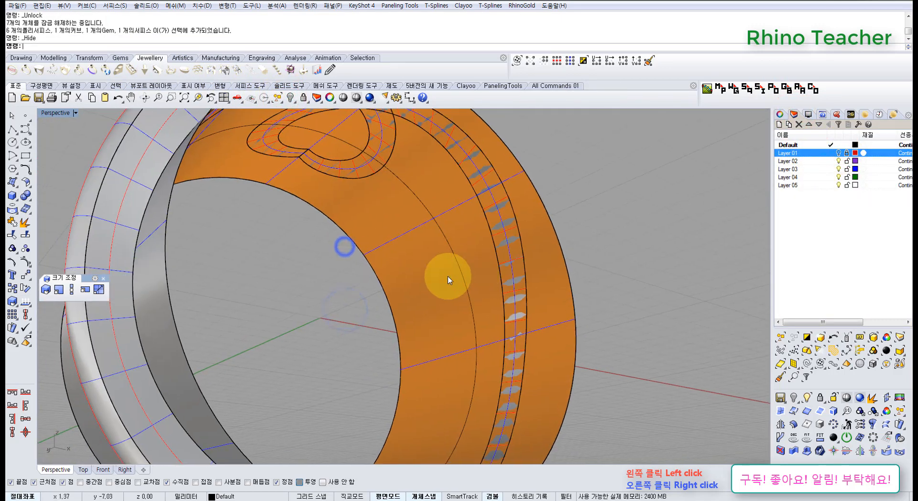
pyautogui.click(421, 269)
pyautogui.click(291, 98)
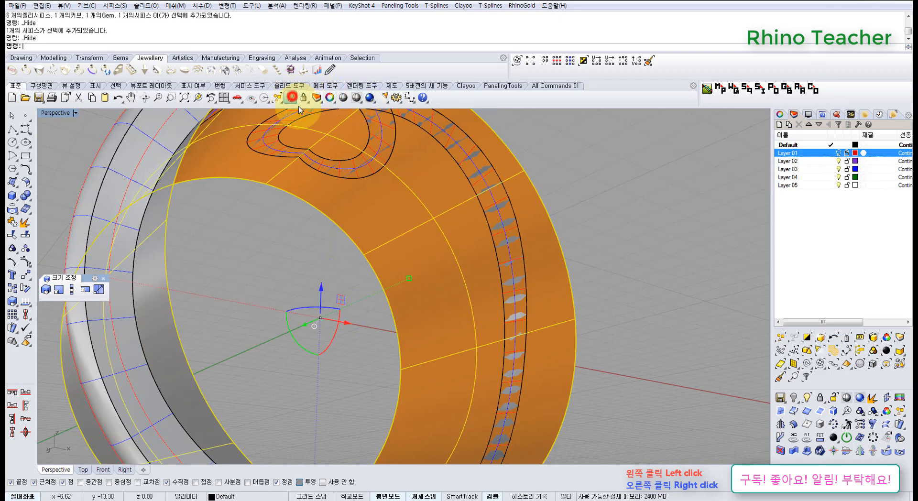
pyautogui.click(448, 200)
pyautogui.rightClick(407, 244)
# Show the naked edges of the curved ring band and examine the seam at its base
pyautogui.moveTo(473, 281); pyautogui.dragTo(454, 365, button='right')
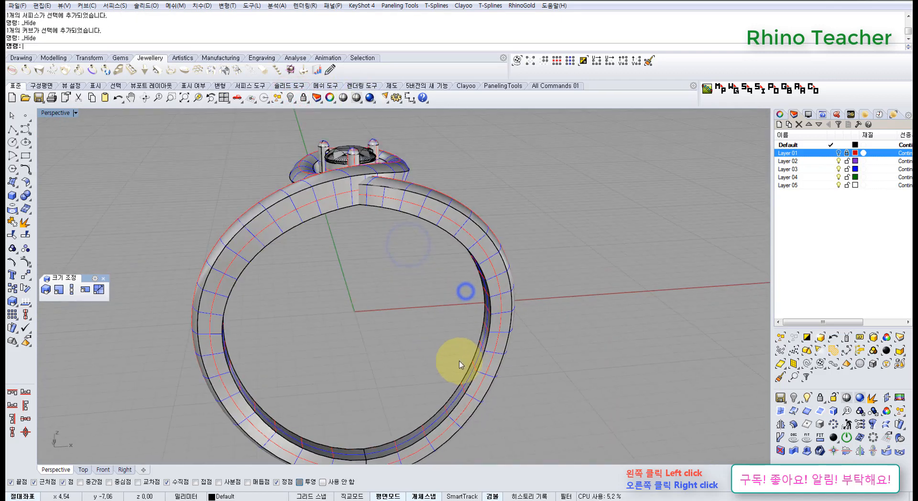
pyautogui.click(467, 375)
pyautogui.moveTo(393, 397); pyautogui.dragTo(364, 306, button='right')
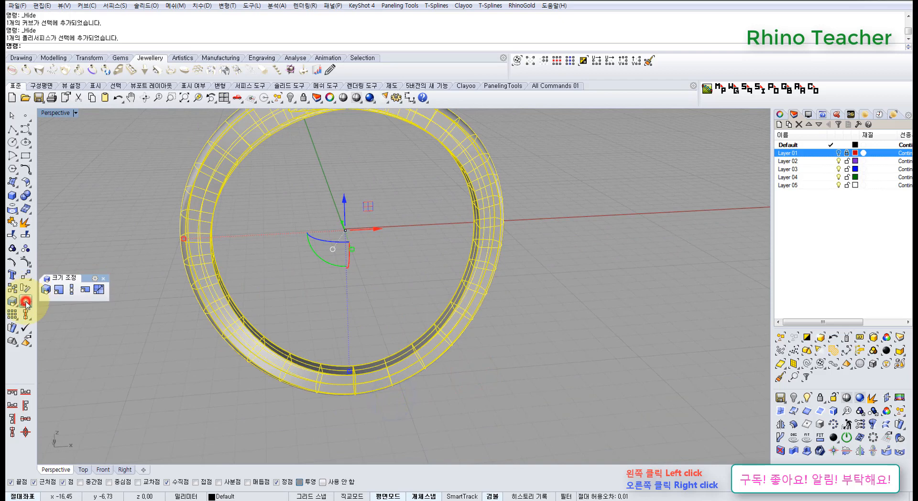
pyautogui.click(26, 303)
pyautogui.click(55, 332)
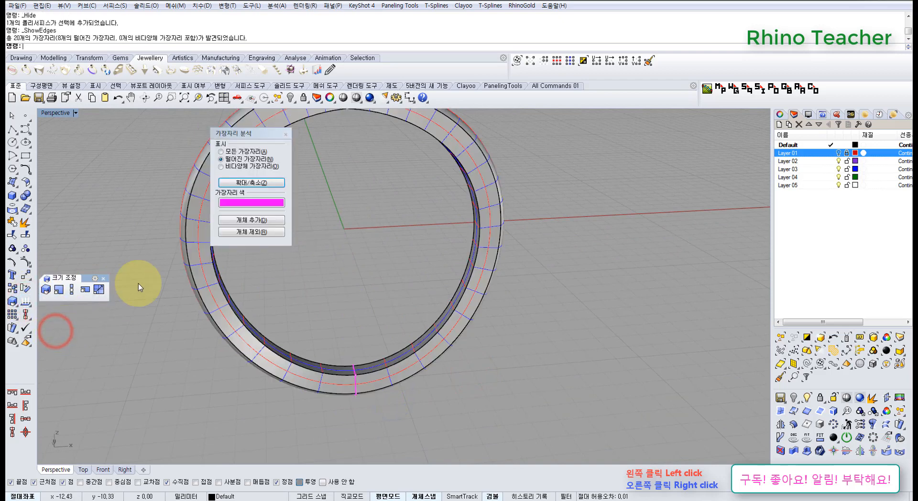
pyautogui.moveTo(332, 386)
pyautogui.mouseDown(button='right')
pyautogui.moveTo(396, 346)
pyautogui.moveTo(333, 380)
pyautogui.mouseUp(button='right')
pyautogui.scroll(5, 361, 379)
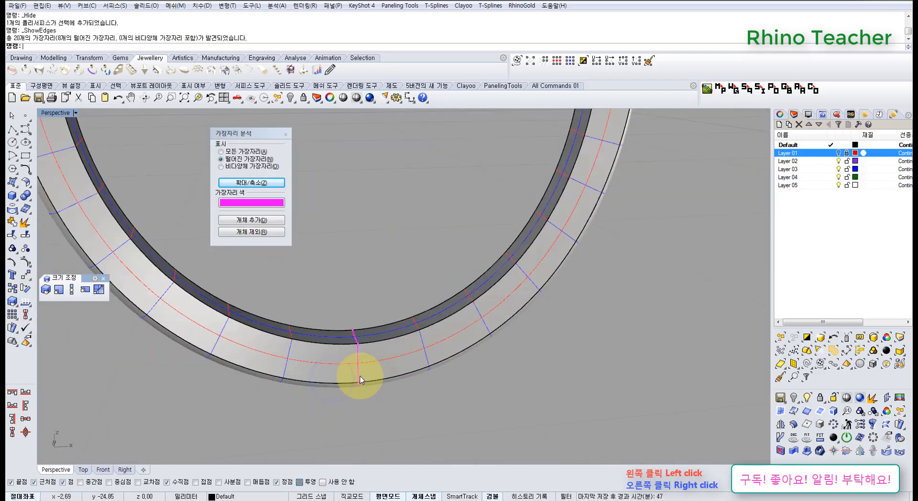
pyautogui.moveTo(396, 371); pyautogui.dragTo(388, 344, button='right')
pyautogui.scroll(-6, 400, 325)
pyautogui.moveTo(431, 233); pyautogui.dragTo(478, 348, button='right')
# Explode the ring band and rejoin its surfaces so the seam at the base closes
pyautogui.moveTo(502, 370); pyautogui.dragTo(411, 283)
pyautogui.scroll(-4, 394, 268)
pyautogui.keyDown('shift'); pyautogui.moveTo(395, 267); pyautogui.dragTo(480, 332, button='right'); pyautogui.keyUp('shift')
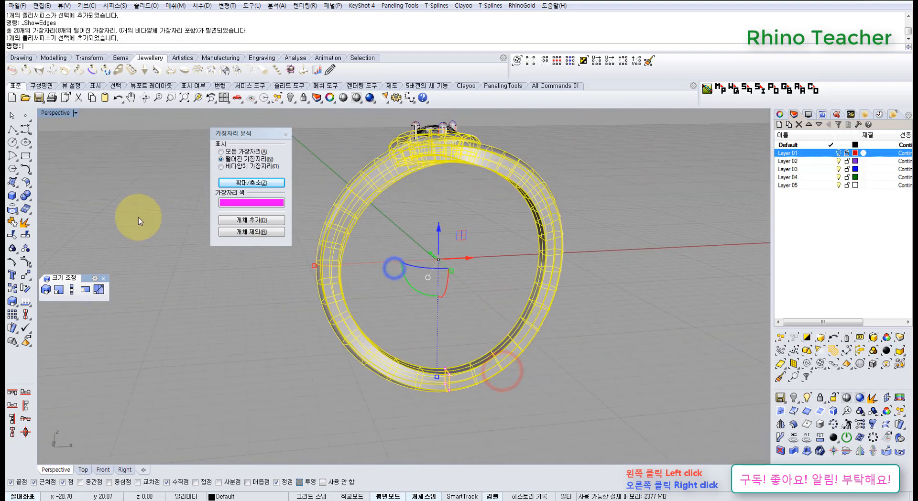
pyautogui.click(22, 225)
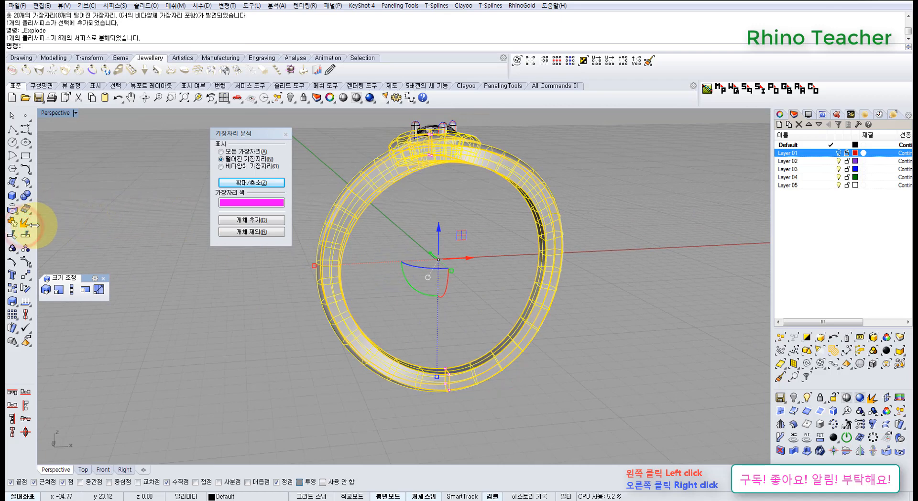
pyautogui.rightClick(13, 223)
pyautogui.click(290, 378)
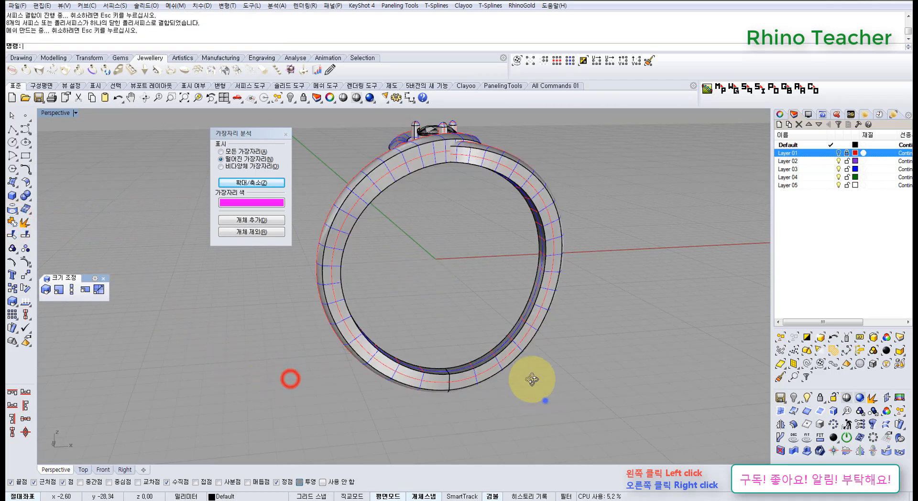
# Inspect the rejoined seam, add the ring band to the naked edge check, and close the edge analysis
pyautogui.moveTo(545, 400); pyautogui.dragTo(511, 308, button='right')
pyautogui.scroll(6, 430, 323)
pyautogui.scroll(-5, 405, 313)
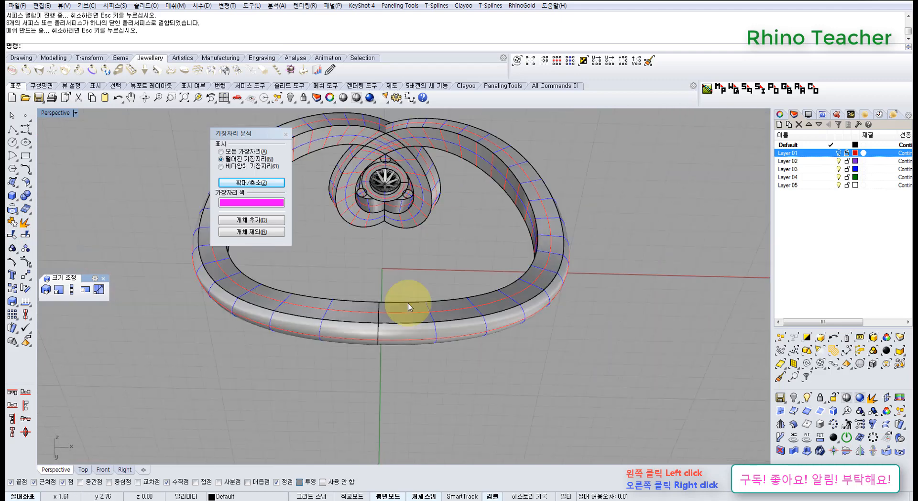
pyautogui.moveTo(410, 231); pyautogui.dragTo(436, 345, button='right')
pyautogui.click(444, 405)
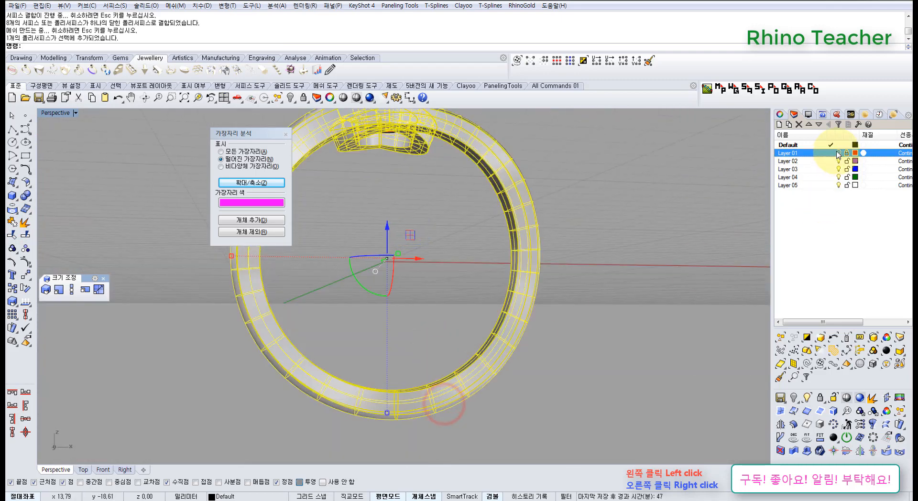
pyautogui.click(252, 219)
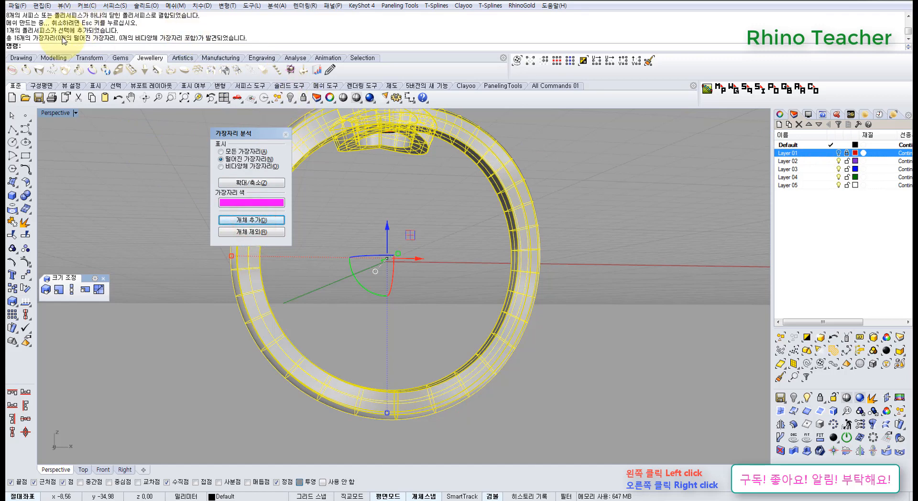
pyautogui.click(285, 136)
pyautogui.click(334, 207)
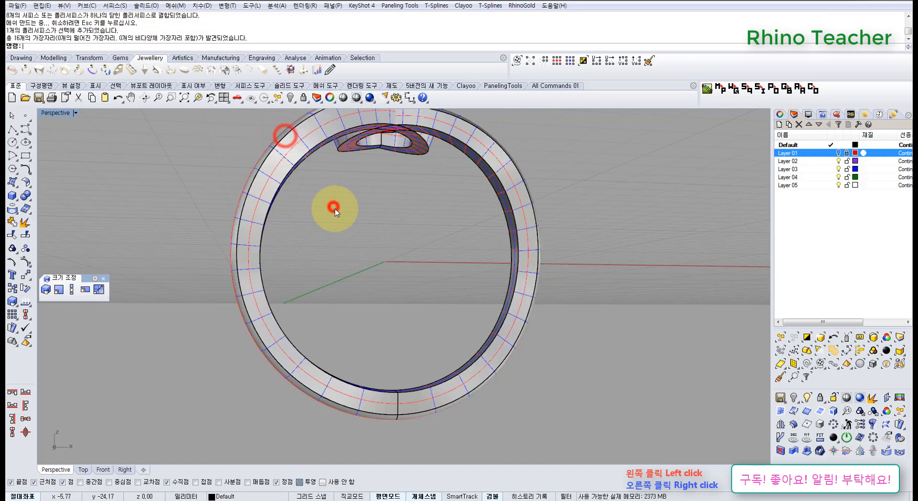
# Maximize the Top view and set it to shaded display, framing the heart and gem
pyautogui.moveTo(406, 176); pyautogui.dragTo(400, 318, button='right')
pyautogui.scroll(6, 373, 301)
pyautogui.hotkey('ctrl', 'F1')
pyautogui.scroll(-15, 397, 269)
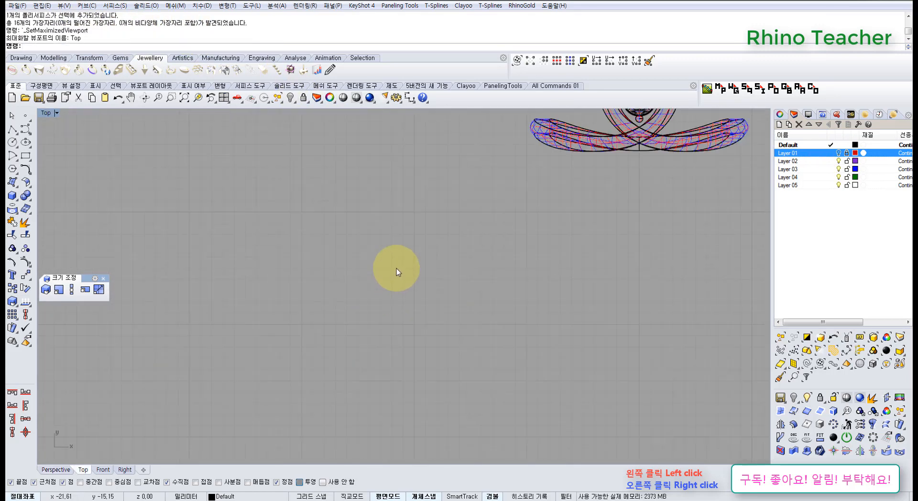
pyautogui.moveTo(547, 193); pyautogui.dragTo(411, 211, button='right')
pyautogui.scroll(9, 327, 109)
pyautogui.click(356, 96)
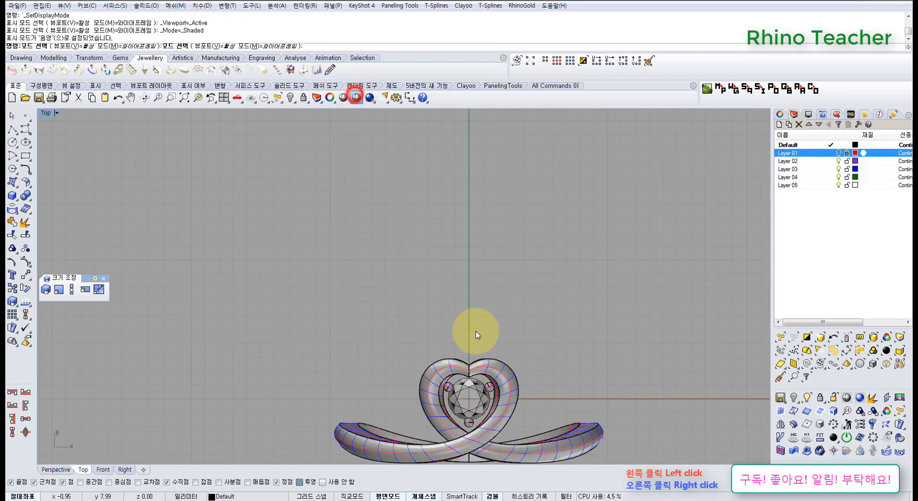
pyautogui.moveTo(547, 406); pyautogui.dragTo(465, 285, button='right')
pyautogui.scroll(10, 376, 289)
pyautogui.moveTo(396, 310); pyautogui.dragTo(353, 300, button='right')
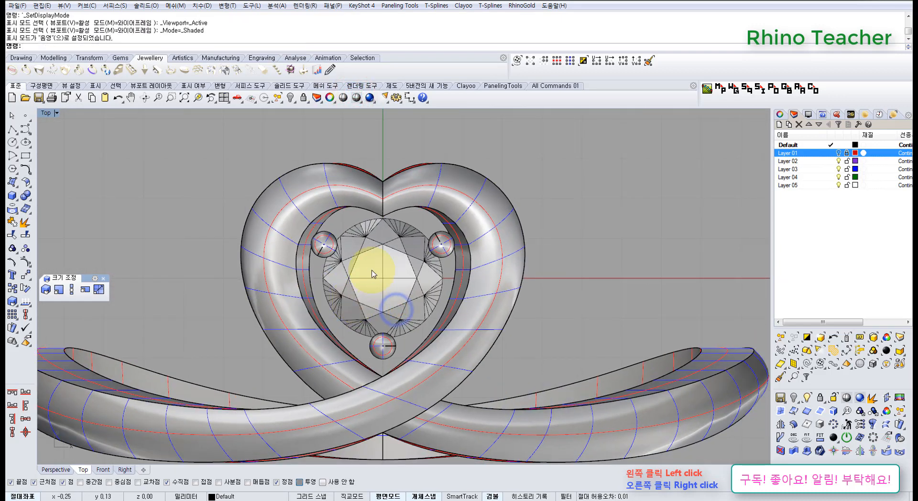
# Draw a straight polyline from the heart band's upper-left part to the centre of the upper-left prong
pyautogui.scroll(4, 296, 240)
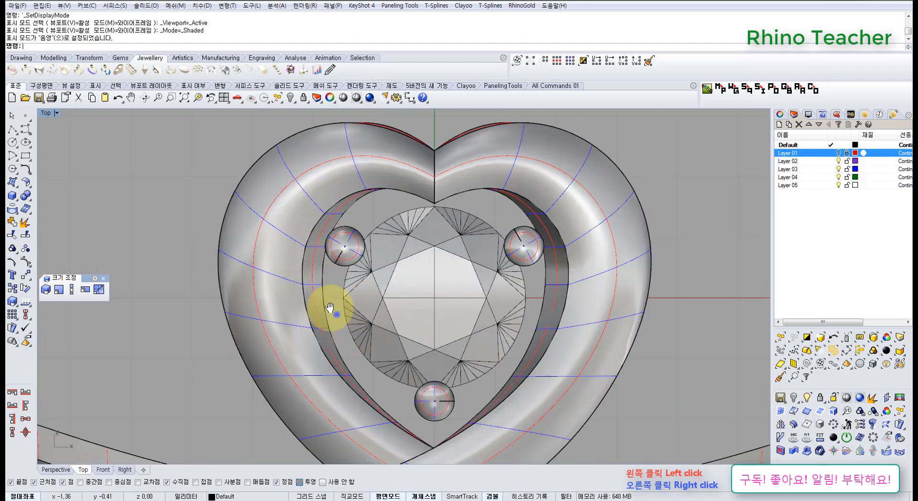
pyautogui.moveTo(329, 308); pyautogui.dragTo(333, 311, button='right')
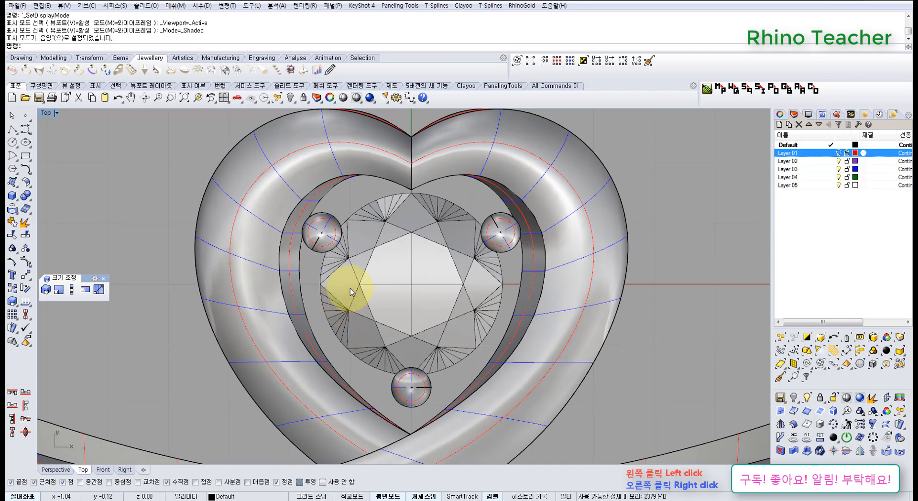
pyautogui.scroll(4, 284, 209)
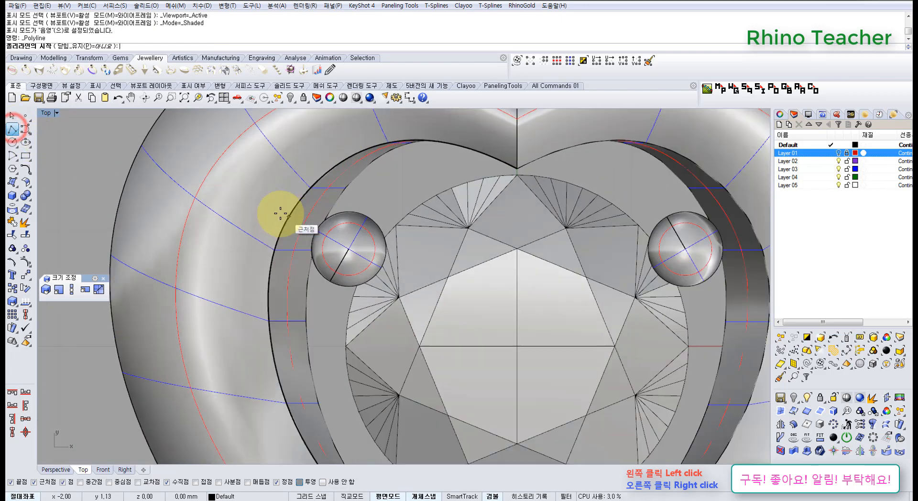
pyautogui.click(256, 197)
pyautogui.click(348, 248)
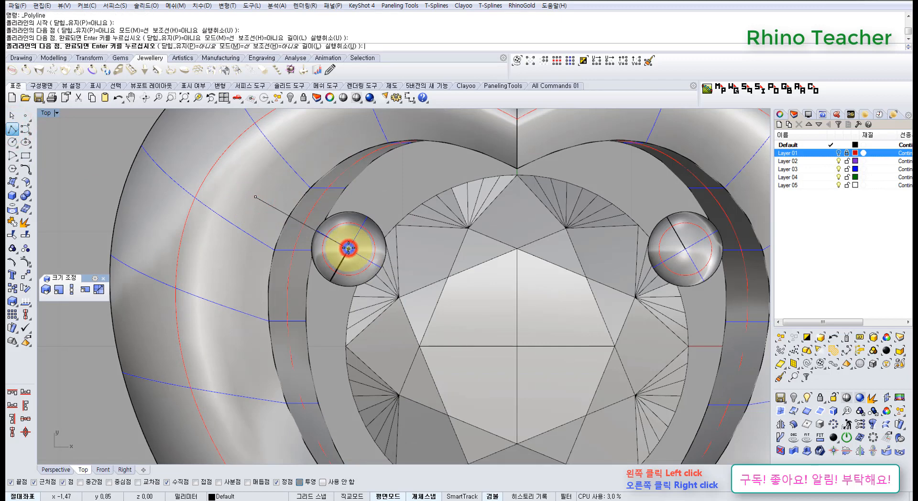
pyautogui.rightClick(348, 249)
# Create a flat-capped pipe 0.60 mm in diameter along the line joining the heart band to the upper-left prong
pyautogui.scroll(-8, 328, 236)
pyautogui.moveTo(212, 166); pyautogui.dragTo(343, 275)
pyautogui.scroll(5, 320, 253)
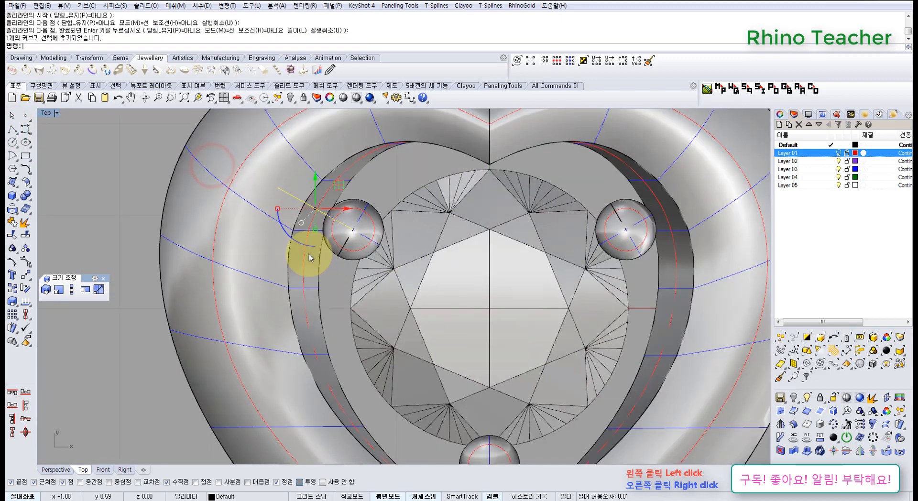
pyautogui.click(13, 194)
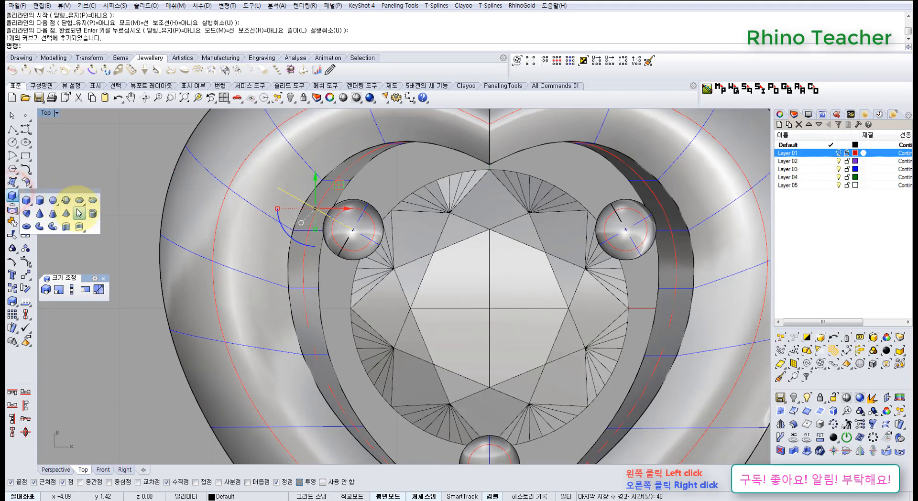
pyautogui.click(42, 227)
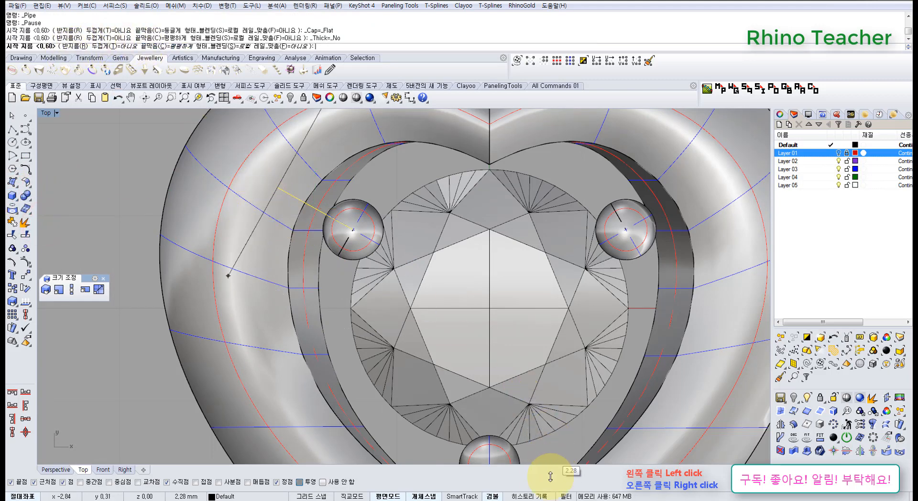
pyautogui.rightClick(283, 246)
pyautogui.rightClick(282, 245)
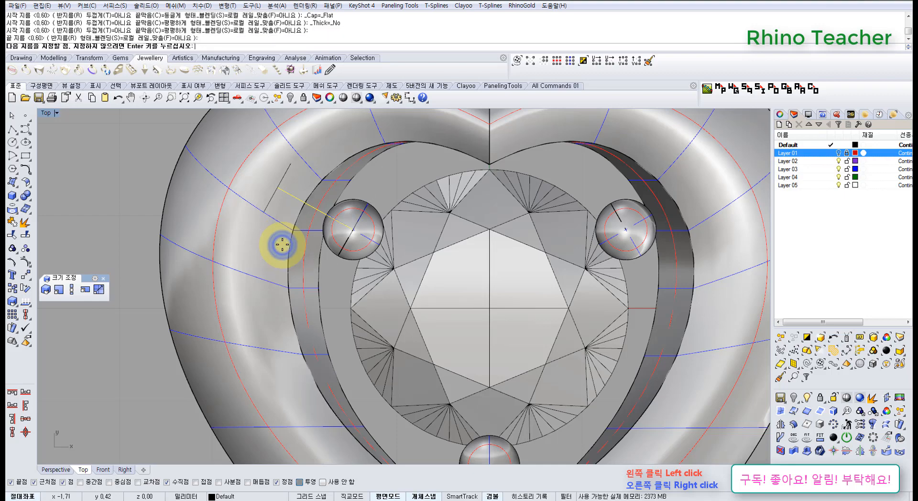
pyautogui.rightClick(282, 244)
pyautogui.scroll(-4, 287, 180)
pyautogui.scroll(4, 299, 272)
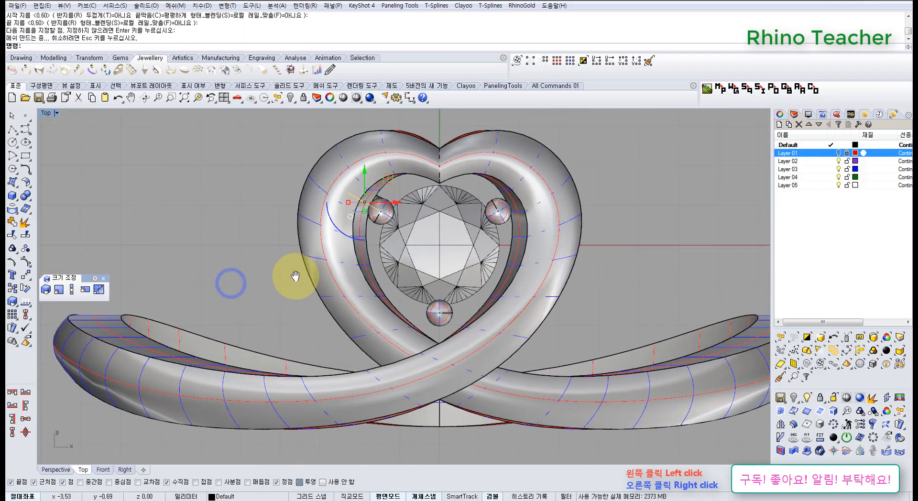
# Raise the pipe vertically to the level of the heart band so it meets the lower part of the prong
pyautogui.hotkey('ctrl', 'F4')
pyautogui.moveTo(314, 312); pyautogui.dragTo(334, 260, button='right')
pyautogui.click(326, 256)
pyautogui.scroll(7, 383, 216)
pyautogui.click(304, 230)
pyautogui.scroll(-8, 322, 223)
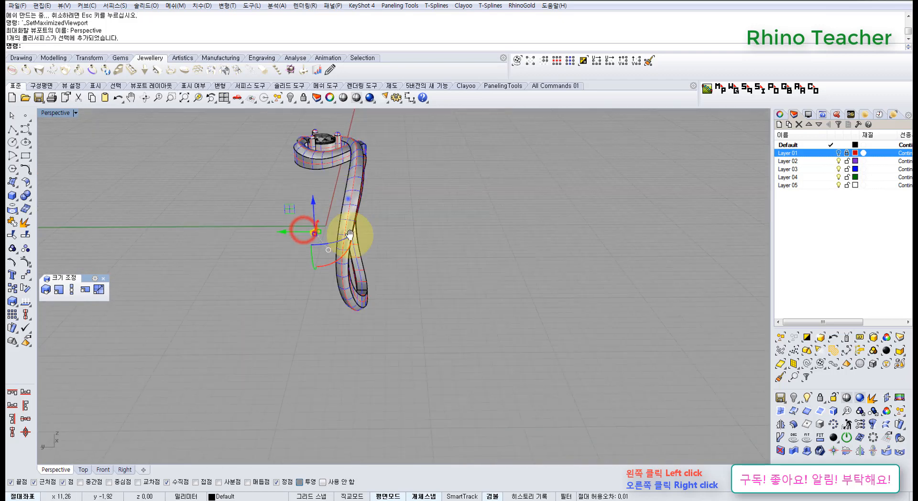
pyautogui.keyDown('shift'); pyautogui.moveTo(348, 198); pyautogui.dragTo(335, 303, button='right'); pyautogui.keyUp('shift')
pyautogui.moveTo(335, 301); pyautogui.dragTo(346, 282, button='right')
pyautogui.scroll(3, 346, 282)
pyautogui.moveTo(318, 343); pyautogui.dragTo(330, 244)
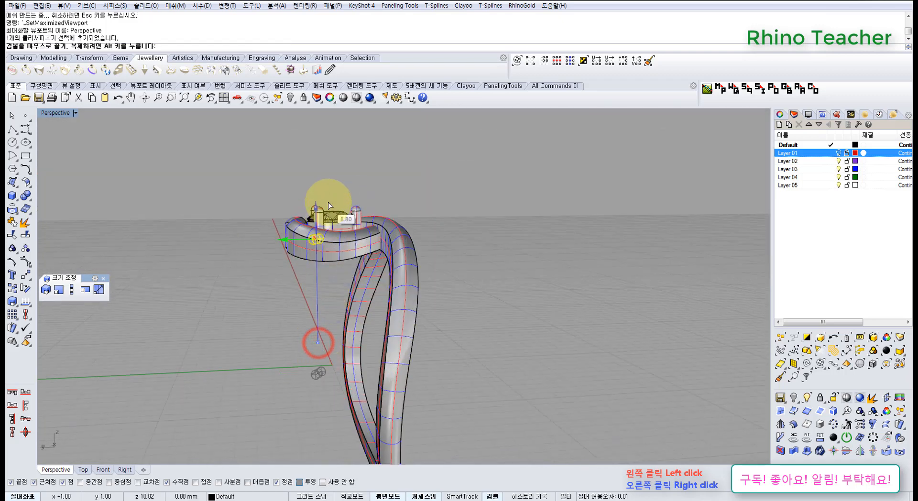
pyautogui.moveTo(328, 205); pyautogui.dragTo(325, 198)
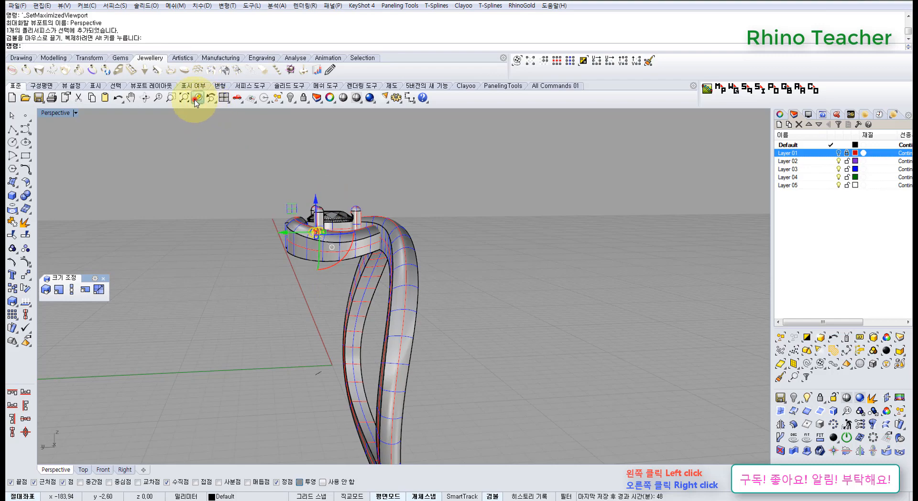
# Lower the pipe slightly and check that it sits properly between the upper-left prong and the heart band
pyautogui.click(195, 100)
pyautogui.moveTo(409, 202); pyautogui.dragTo(359, 234, button='right')
pyautogui.scroll(-5, 363, 239)
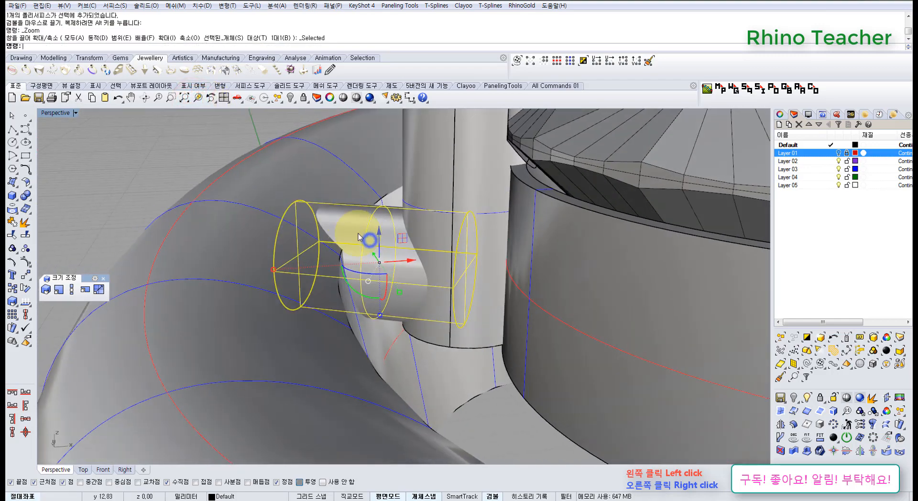
pyautogui.moveTo(380, 233); pyautogui.dragTo(385, 253)
pyautogui.scroll(-8, 386, 254)
pyautogui.moveTo(462, 270); pyautogui.dragTo(596, 242, button='right')
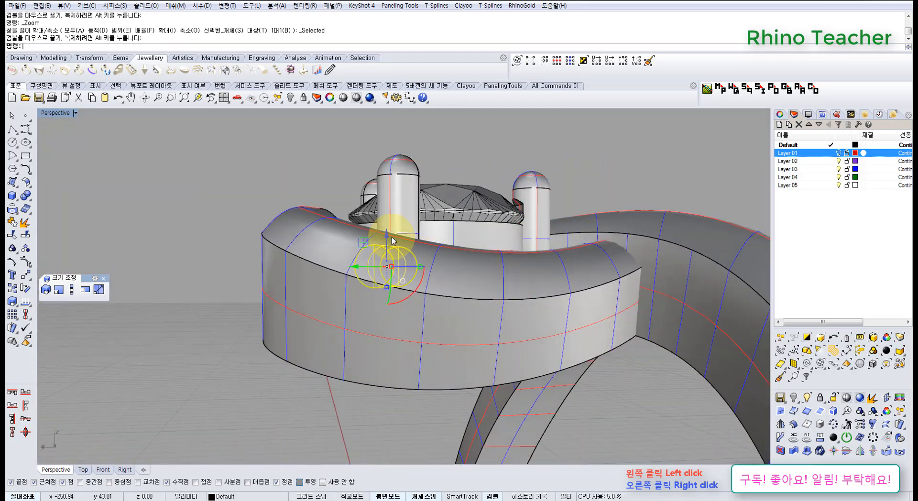
pyautogui.moveTo(539, 254); pyautogui.dragTo(412, 279, button='right')
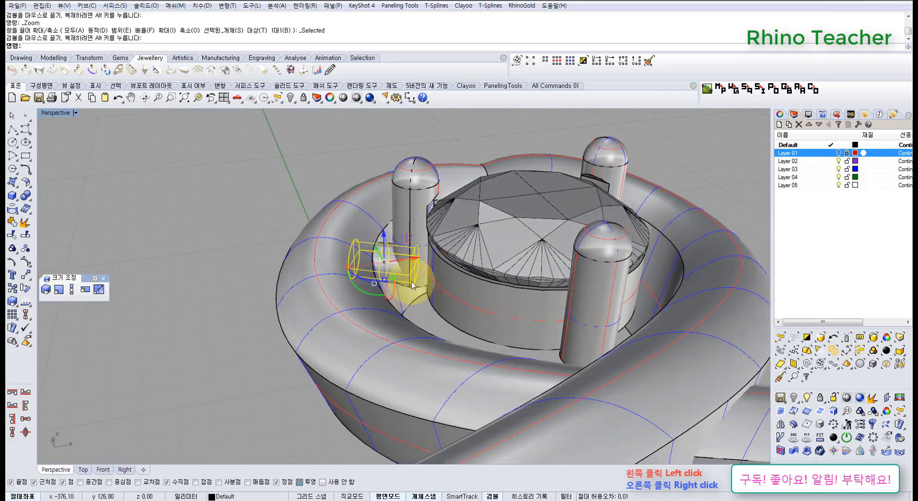
pyautogui.scroll(5, 397, 242)
pyautogui.moveTo(395, 238); pyautogui.dragTo(411, 296, button='right')
# Polar-array the pipe around the gem's centre with 3 items over 360 degrees
pyautogui.hotkey('ctrl', 'F1')
pyautogui.scroll(-8, 414, 274)
pyautogui.moveTo(445, 268); pyautogui.dragTo(392, 269, button='right')
pyautogui.scroll(6, 392, 269)
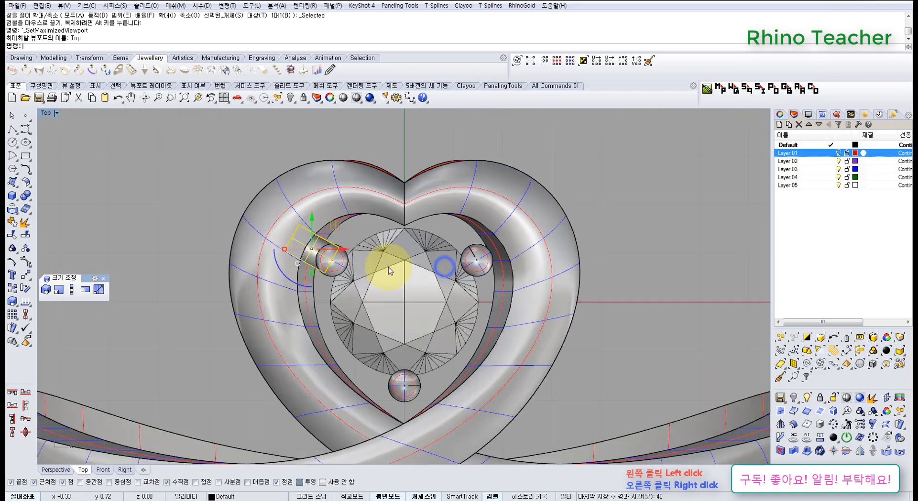
pyautogui.moveTo(365, 307); pyautogui.dragTo(375, 287, button='right')
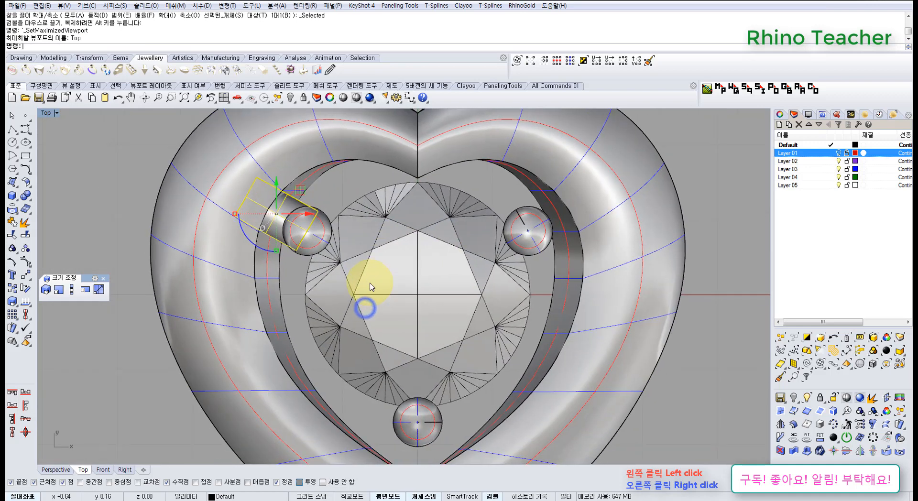
pyautogui.scroll(-4, 378, 287)
pyautogui.middleClick(378, 292)
pyautogui.click(375, 293)
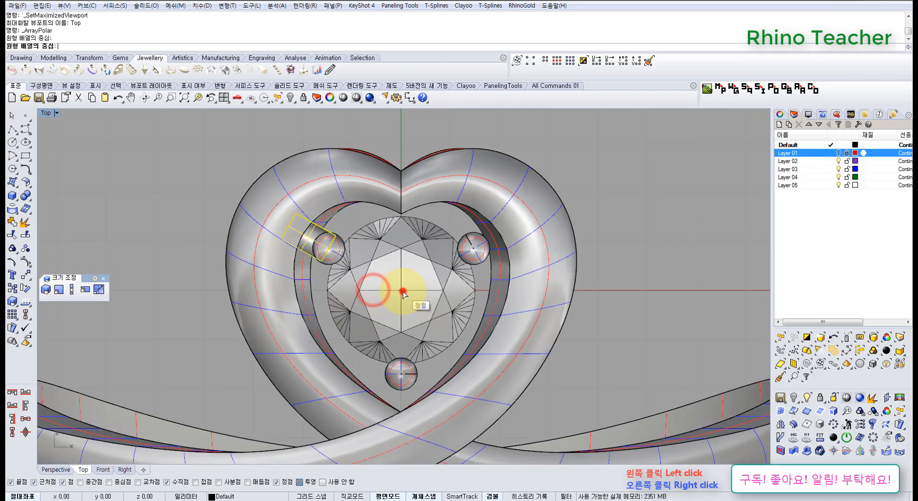
pyautogui.press('Return')
pyautogui.press('Return')
pyautogui.press('Return')
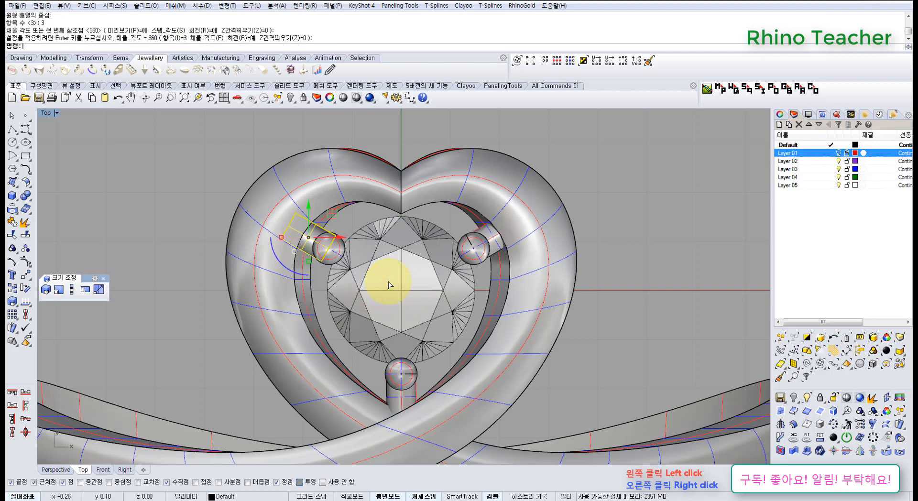
# Examine the three arrayed pipes where they meet the prongs and the heart band, from above and below
pyautogui.scroll(4, 507, 244)
pyautogui.click(488, 249)
pyautogui.hotkey('ctrl', 'F4')
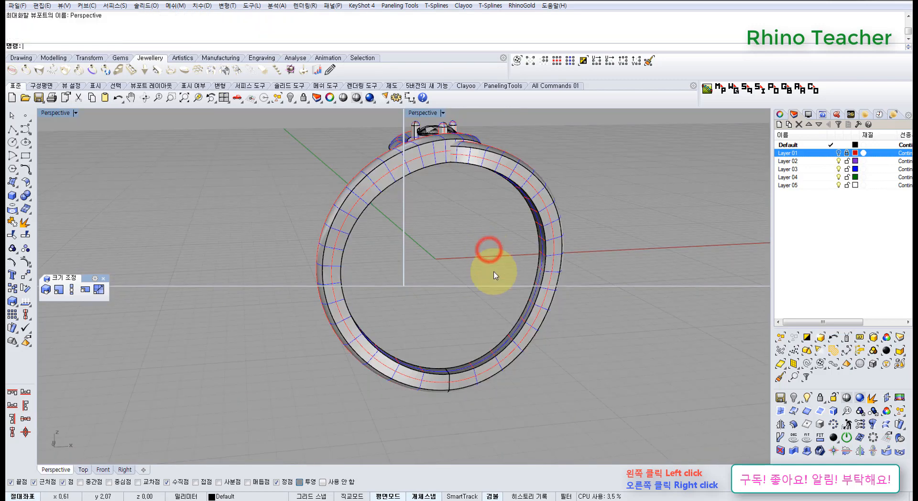
pyautogui.moveTo(555, 319); pyautogui.dragTo(489, 254, button='right')
pyautogui.moveTo(580, 250); pyautogui.dragTo(500, 291, button='right')
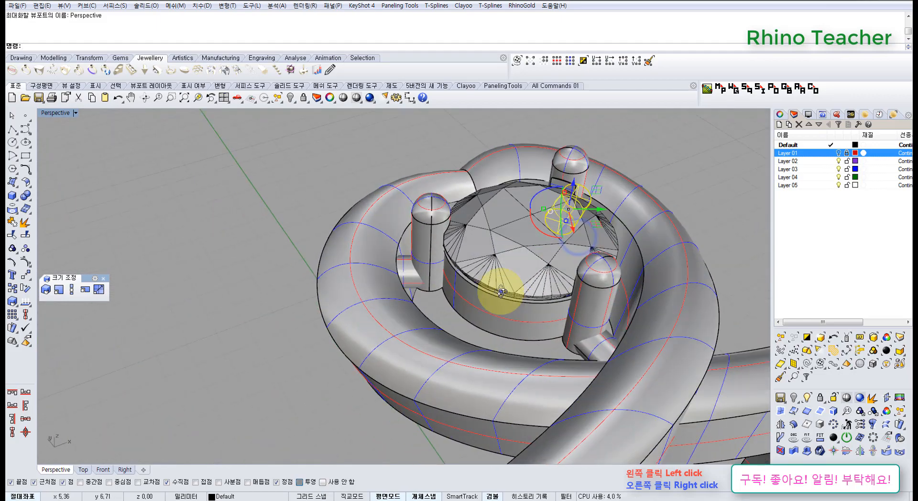
pyautogui.moveTo(448, 223); pyautogui.dragTo(449, 227, button='right')
pyautogui.press('Escape')
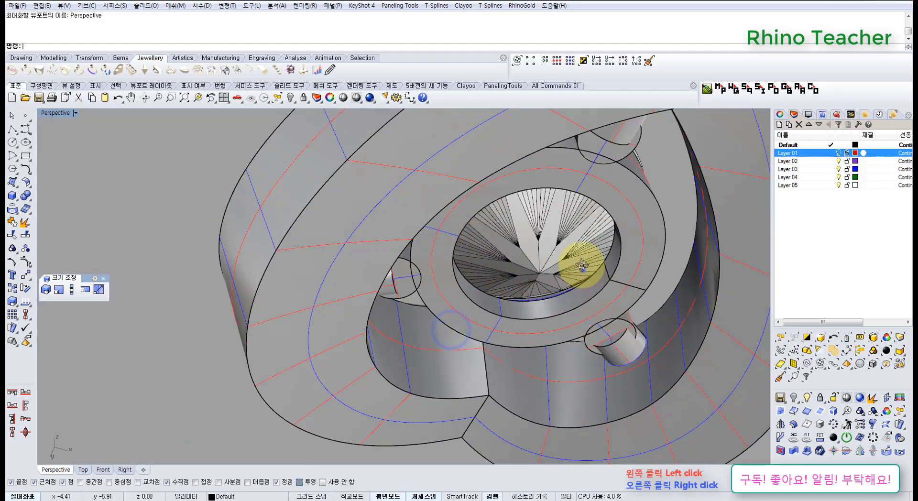
pyautogui.moveTo(582, 266); pyautogui.dragTo(624, 293, button='right')
pyautogui.keyDown('shift'); pyautogui.moveTo(624, 294); pyautogui.dragTo(261, 208, button='right'); pyautogui.keyUp('shift')
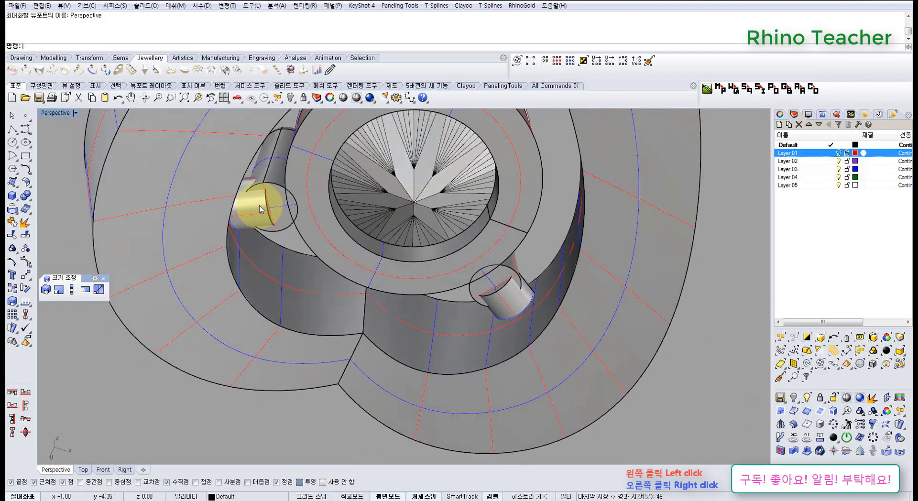
# Extrude the bottom faces of the gem setting ring and the three prongs as solids by -0.3 mm
pyautogui.click(12, 195)
pyautogui.click(82, 226)
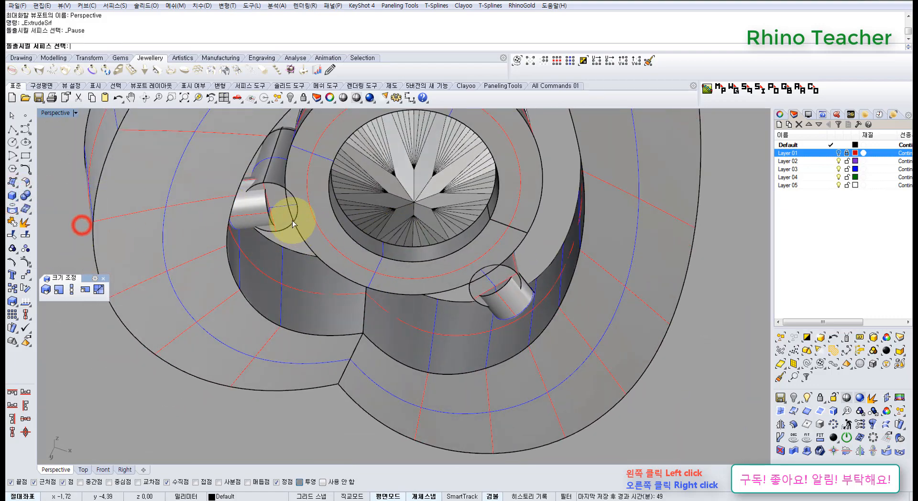
pyautogui.click(281, 211)
pyautogui.click(322, 237)
pyautogui.scroll(-6, 363, 226)
pyautogui.moveTo(430, 212); pyautogui.dragTo(405, 232, button='right')
pyautogui.moveTo(405, 232); pyautogui.dragTo(381, 354, button='right')
pyautogui.scroll(5, 409, 210)
pyautogui.click(390, 203)
pyautogui.scroll(5, 389, 386)
pyautogui.click(401, 389)
pyautogui.scroll(-9, 415, 306)
pyautogui.scroll(6, 356, 339)
pyautogui.moveTo(330, 330); pyautogui.dragTo(338, 307, button='right')
pyautogui.rightClick(363, 293)
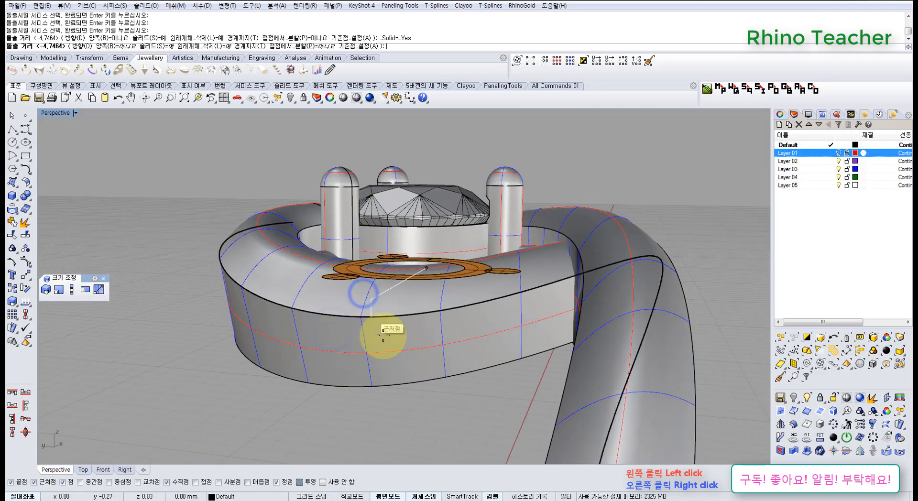
pyautogui.moveTo(400, 351)
pyautogui.mouseDown(button='right')
pyautogui.moveTo(399, 328)
pyautogui.moveTo(410, 345)
pyautogui.mouseUp(button='right')
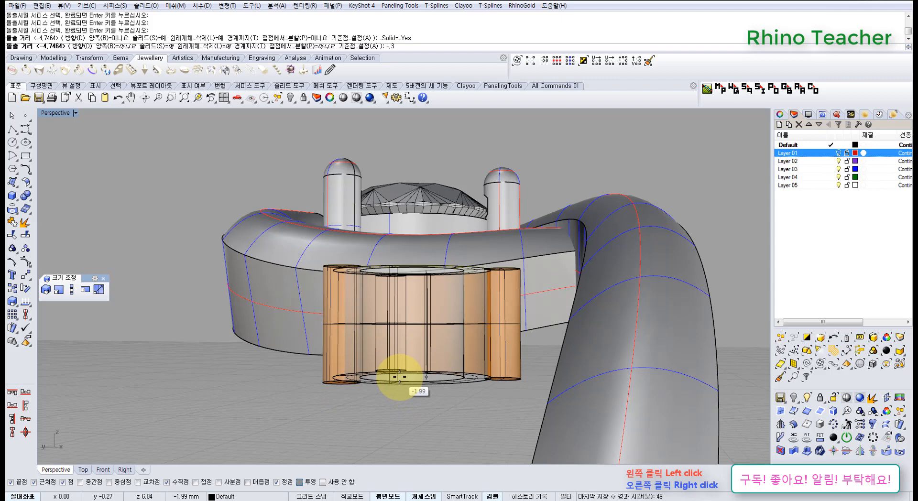
pyautogui.press('Return')
# Inspect the extended undersides of the setting ring and prongs in relation to the heart band
pyautogui.moveTo(392, 364); pyautogui.dragTo(319, 297, button='right')
pyautogui.scroll(7, 388, 288)
pyautogui.click(318, 295)
pyautogui.moveTo(317, 260)
pyautogui.mouseDown(button='right')
pyautogui.moveTo(352, 373)
pyautogui.moveTo(321, 367)
pyautogui.moveTo(352, 246)
pyautogui.moveTo(303, 263)
pyautogui.mouseUp(button='right')
pyautogui.press('Escape')
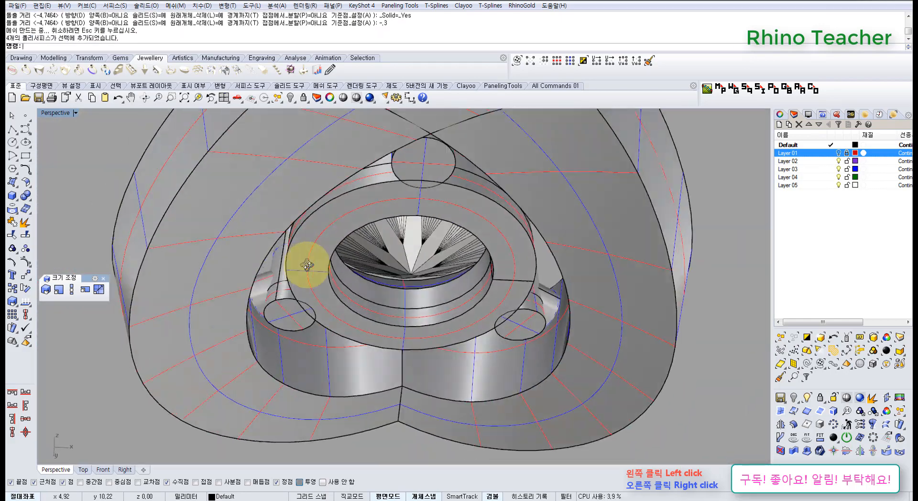
pyautogui.scroll(3, 303, 311)
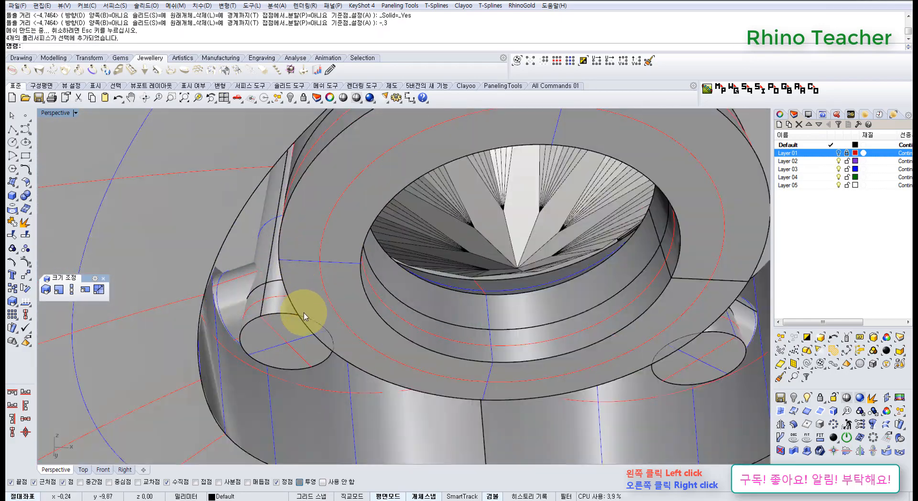
pyautogui.click(340, 322)
pyautogui.moveTo(341, 318); pyautogui.dragTo(432, 415, button='right')
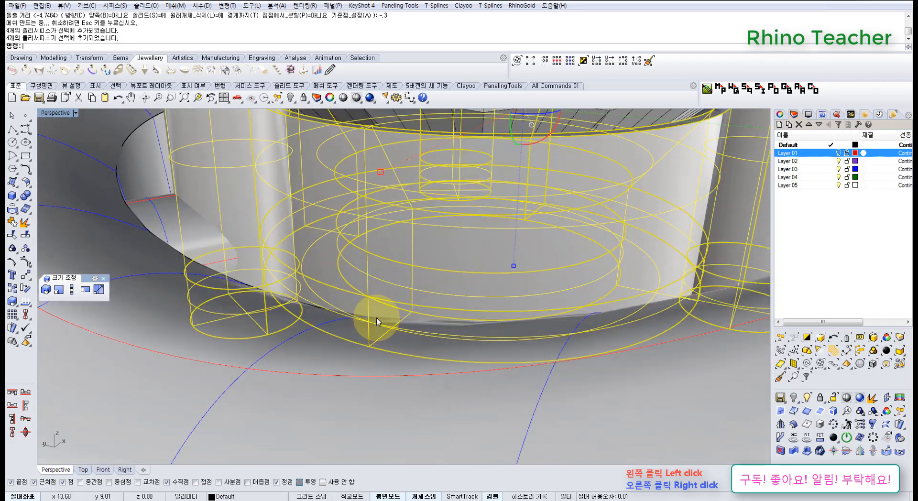
pyautogui.moveTo(385, 291); pyautogui.dragTo(225, 225, button='right')
pyautogui.press('Escape')
# Select the three connecting pipes and lower them together slightly in the Right view
pyautogui.scroll(-5, 357, 334)
pyautogui.scroll(5, 266, 315)
pyautogui.click(266, 317)
pyautogui.scroll(-4, 268, 320)
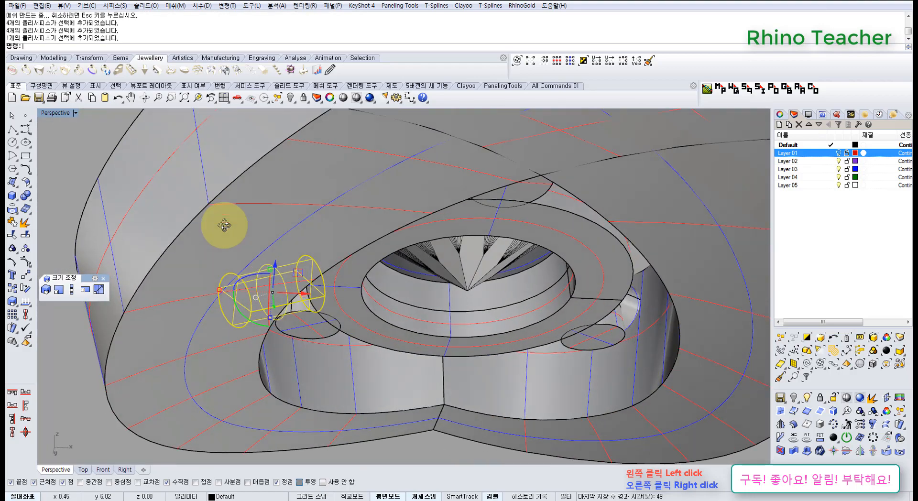
pyautogui.scroll(6, 593, 336)
pyautogui.moveTo(666, 273); pyautogui.dragTo(667, 256, button='right')
pyautogui.click(703, 237)
pyautogui.scroll(-5, 700, 236)
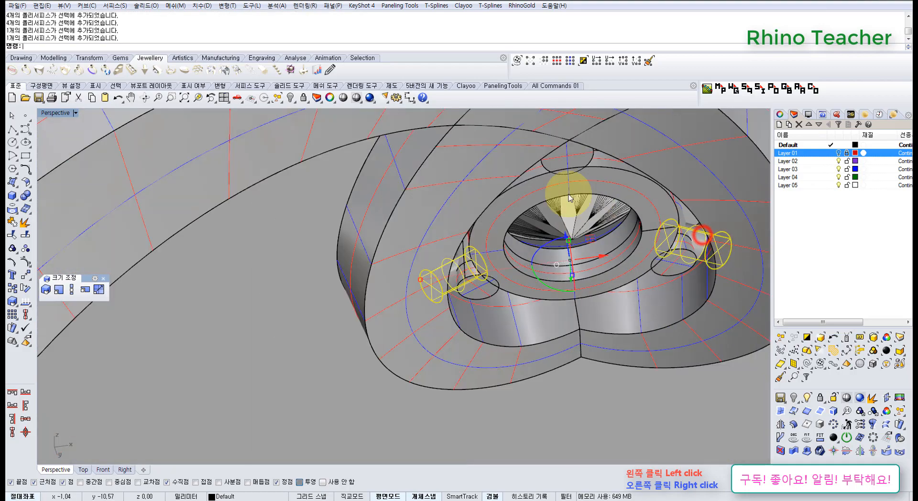
pyautogui.moveTo(566, 193); pyautogui.dragTo(693, 300, button='right')
pyautogui.scroll(4, 670, 220)
pyautogui.scroll(-3, 602, 184)
pyautogui.scroll(-2, 574, 179)
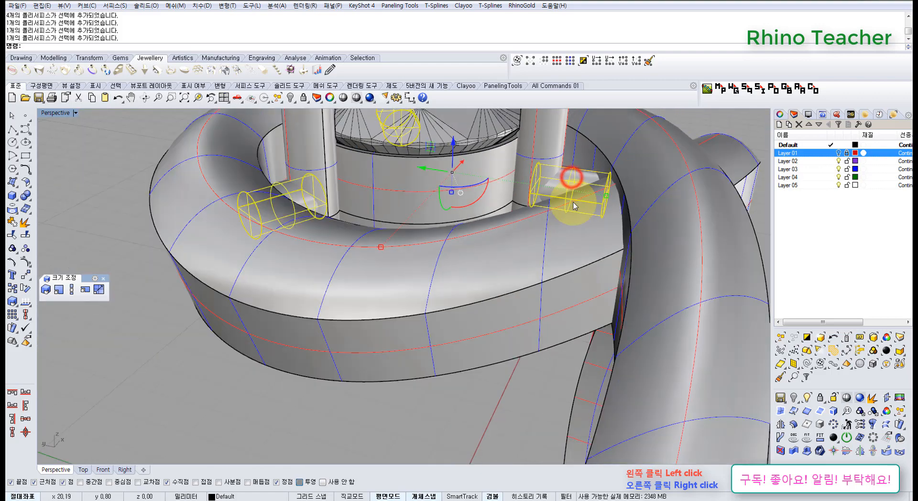
pyautogui.hotkey('ctrl', 'F3')
pyautogui.moveTo(584, 262); pyautogui.dragTo(442, 343, button='right')
pyautogui.scroll(11, 529, 184)
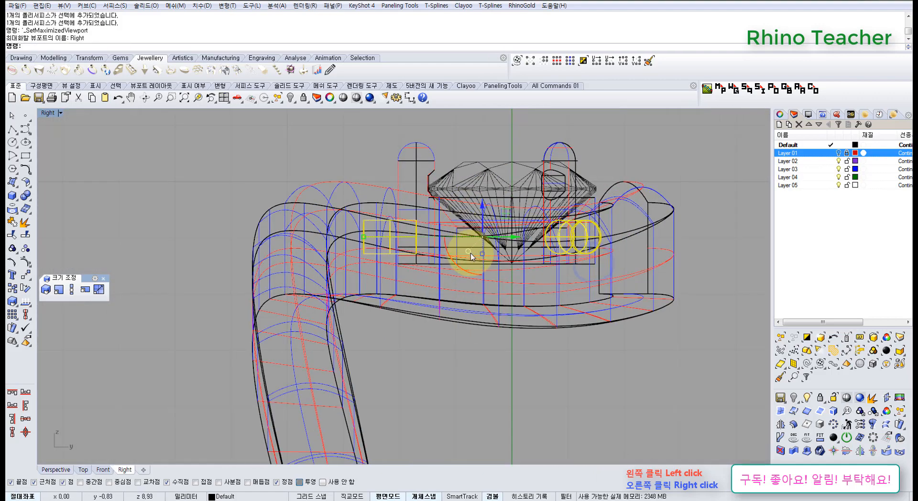
pyautogui.moveTo(494, 260); pyautogui.dragTo(498, 271)
pyautogui.scroll(6, 502, 224)
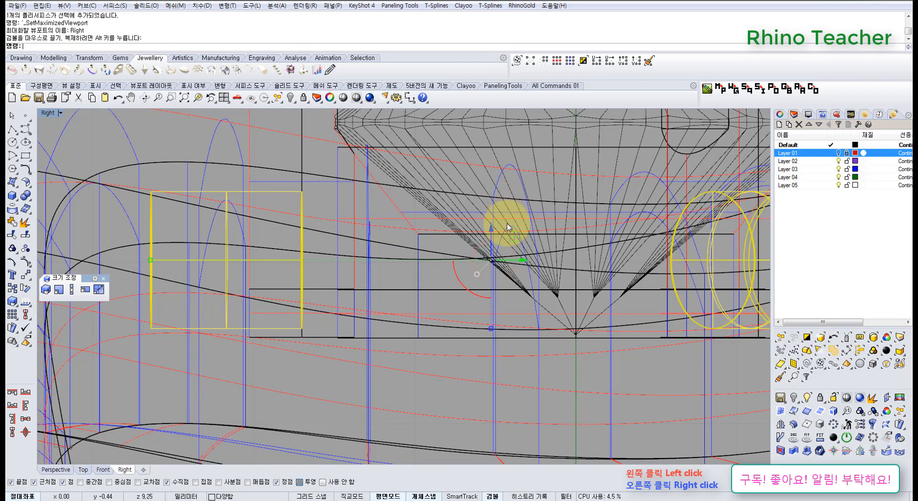
# Adjust the three pipes' height once more, then deselect them in the Perspective view
pyautogui.scroll(-4, 507, 223)
pyautogui.moveTo(502, 237); pyautogui.dragTo(489, 272, button='right')
pyautogui.moveTo(482, 254); pyautogui.dragTo(485, 341)
pyautogui.hotkey('ctrl', 'F4')
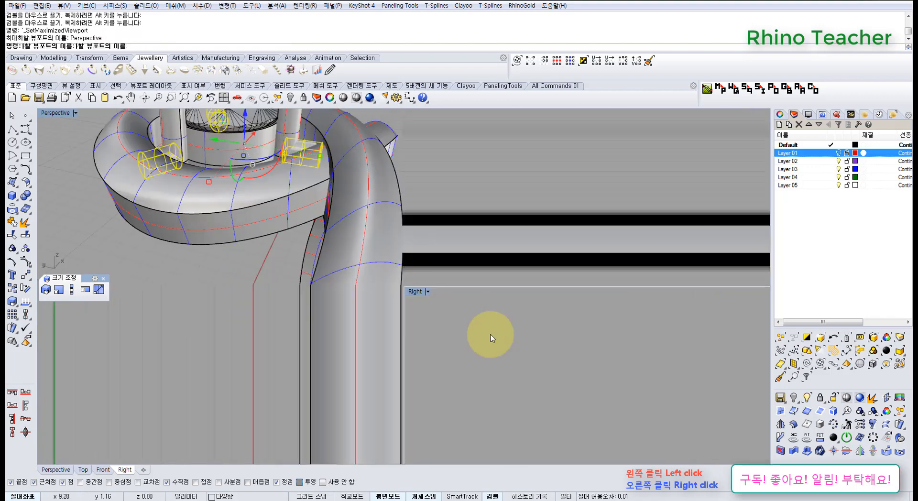
pyautogui.moveTo(434, 267); pyautogui.dragTo(435, 303, button='right')
pyautogui.press('Escape')
# Lower the connecting pipe at the heart's point by about 0.16 mm and check it from below
pyautogui.scroll(-4, 537, 248)
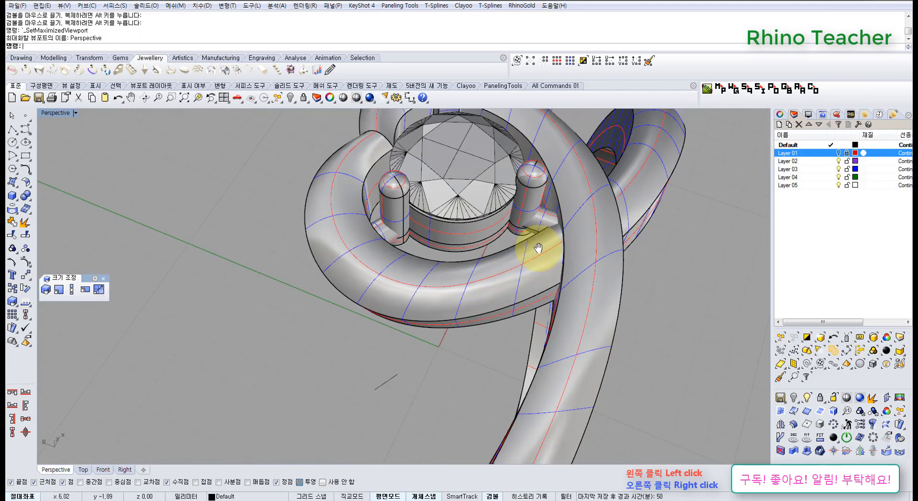
pyautogui.keyDown('shift'); pyautogui.moveTo(539, 248); pyautogui.dragTo(551, 326, button='right'); pyautogui.keyUp('shift')
pyautogui.moveTo(551, 326); pyautogui.dragTo(615, 283, button='right')
pyautogui.scroll(6, 531, 370)
pyautogui.scroll(7, 512, 268)
pyautogui.click(510, 266)
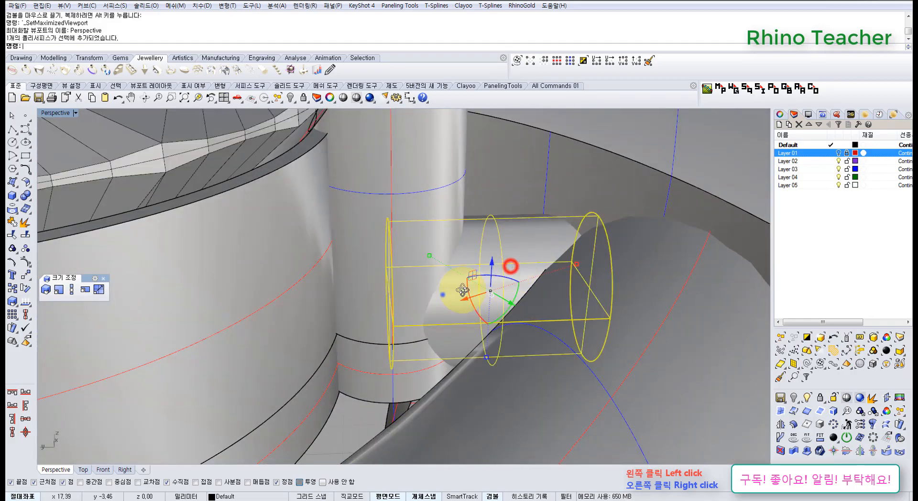
pyautogui.moveTo(441, 297); pyautogui.dragTo(478, 283, button='right')
pyautogui.moveTo(456, 262); pyautogui.dragTo(463, 290)
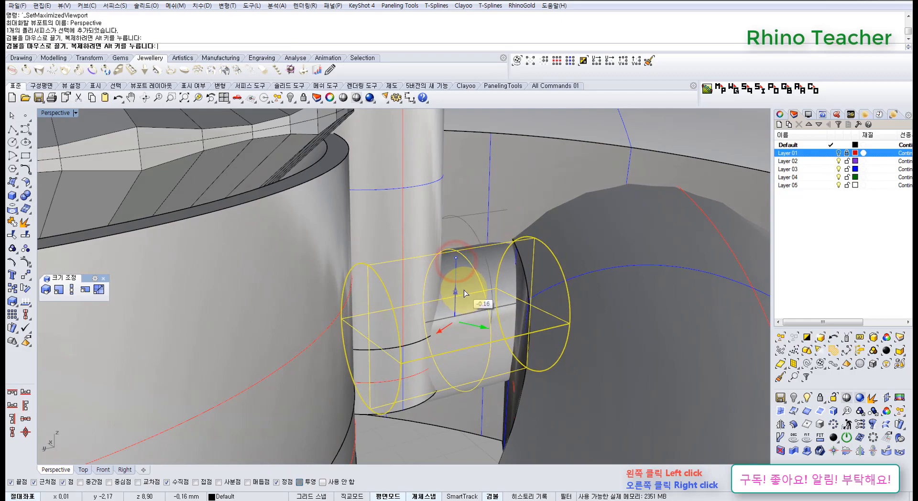
pyautogui.scroll(-3, 464, 290)
pyautogui.press('Escape')
pyautogui.moveTo(578, 248); pyautogui.dragTo(469, 276, button='right')
pyautogui.scroll(-7, 469, 281)
pyautogui.moveTo(335, 341); pyautogui.dragTo(443, 204, button='right')
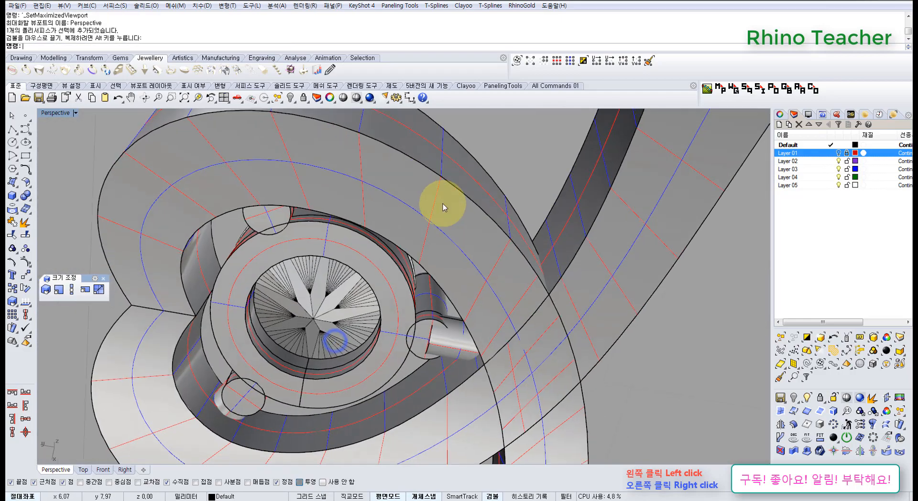
# Delete the leftover curve beside the ring in the Perspective view after checking the pipe joints from below
pyautogui.scroll(7, 445, 320)
pyautogui.moveTo(437, 358); pyautogui.dragTo(524, 337, button='right')
pyautogui.scroll(-4, 468, 396)
pyautogui.moveTo(558, 239); pyautogui.dragTo(474, 392, button='right')
pyautogui.hotkey('ctrl', 'F1')
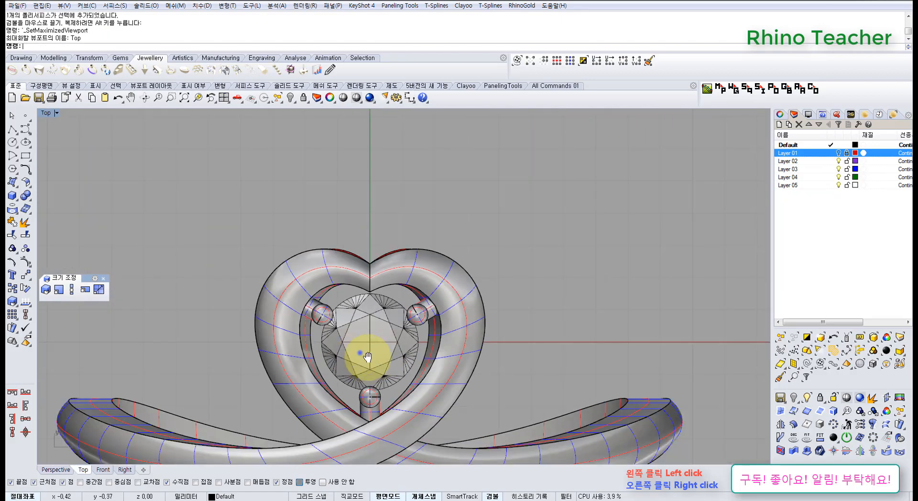
pyautogui.hotkey('ctrl', 'F4')
pyautogui.moveTo(381, 402); pyautogui.dragTo(512, 358, button='right')
pyautogui.scroll(-7, 478, 341)
pyautogui.moveTo(459, 333); pyautogui.dragTo(432, 220, button='right')
pyautogui.moveTo(432, 220); pyautogui.dragTo(367, 417, button='right')
pyautogui.moveTo(361, 407); pyautogui.dragTo(424, 432)
pyautogui.press('Delete')
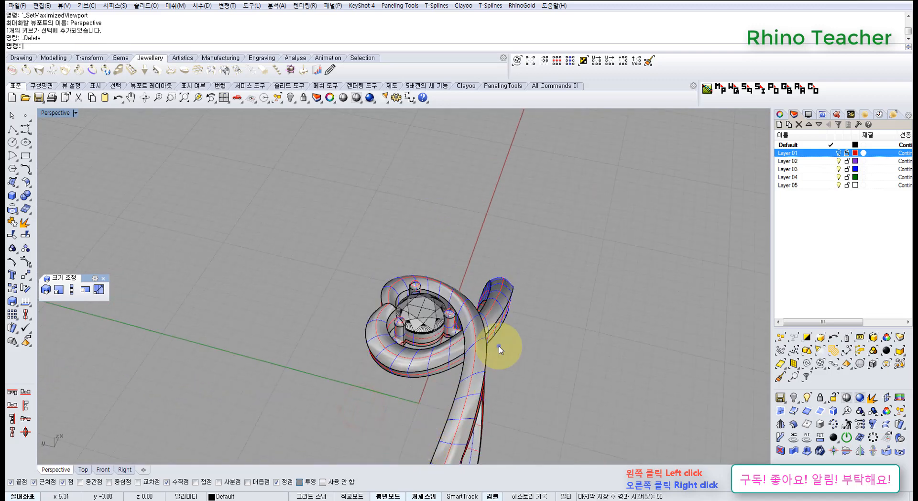
# Examine in the Top view how the connecting pipes bridge the prongs and the inner edge of the heart band
pyautogui.moveTo(497, 347); pyautogui.dragTo(408, 344, button='right')
pyautogui.hotkey('ctrl', 'F1')
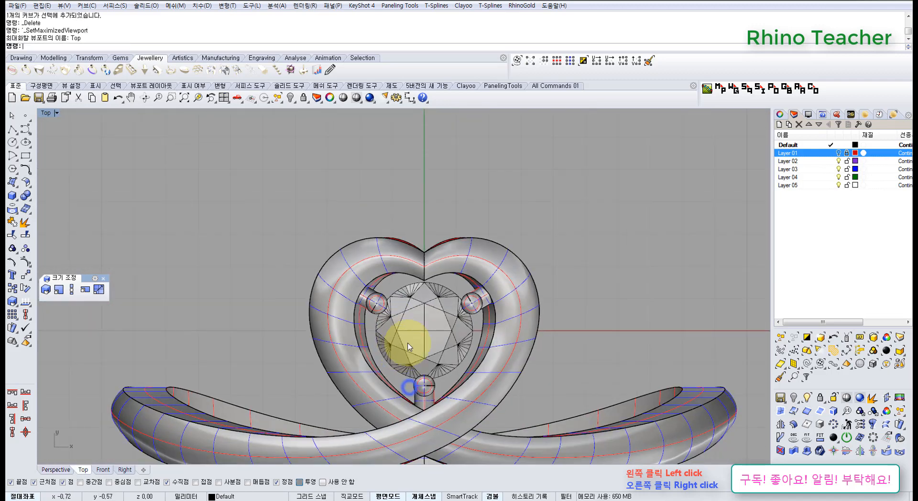
pyautogui.scroll(4, 432, 304)
pyautogui.moveTo(502, 340); pyautogui.dragTo(473, 325, button='right')
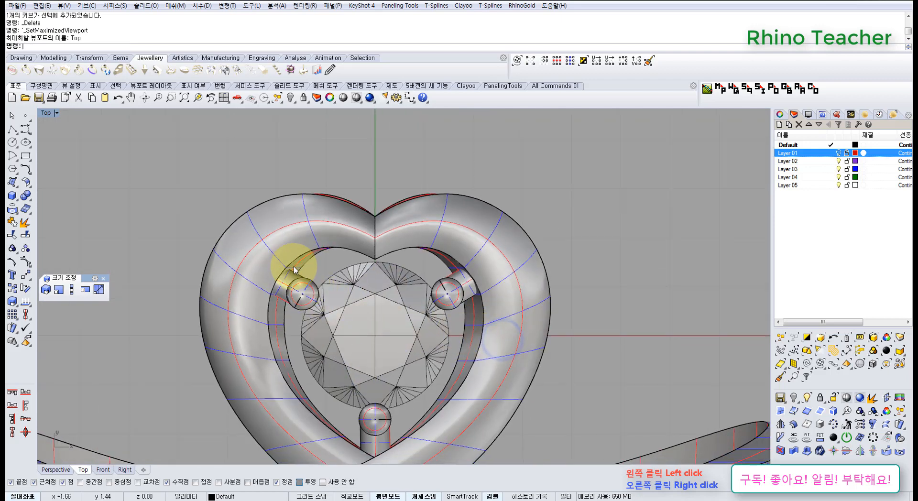
pyautogui.scroll(3, 295, 273)
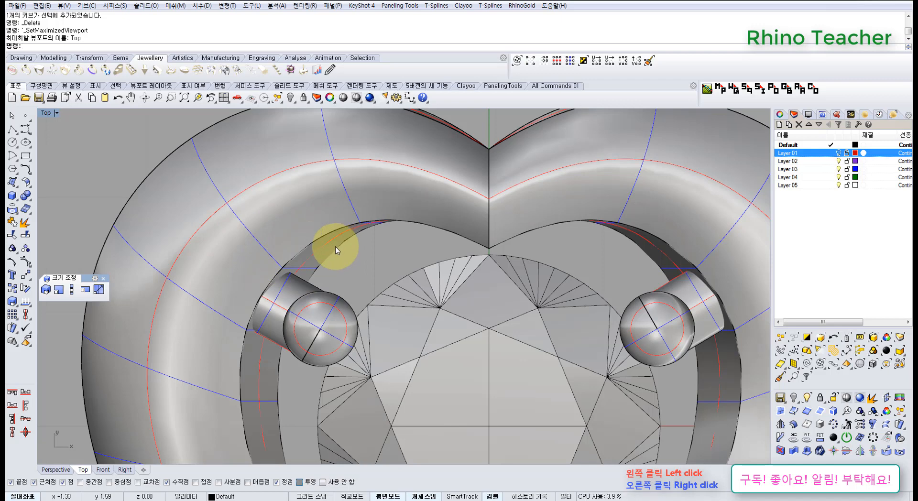
pyautogui.scroll(-3, 328, 256)
pyautogui.scroll(3, 325, 262)
pyautogui.scroll(-3, 352, 225)
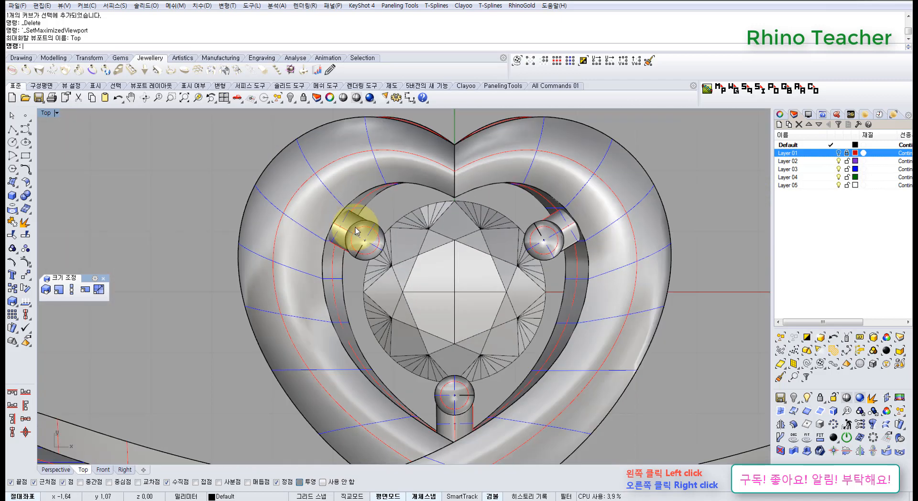
pyautogui.scroll(3, 372, 197)
pyautogui.click(369, 196)
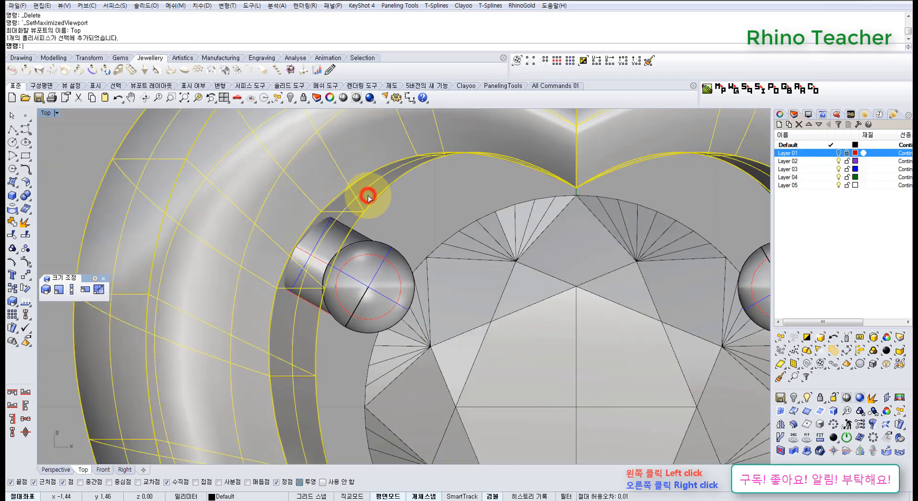
pyautogui.scroll(-3, 369, 196)
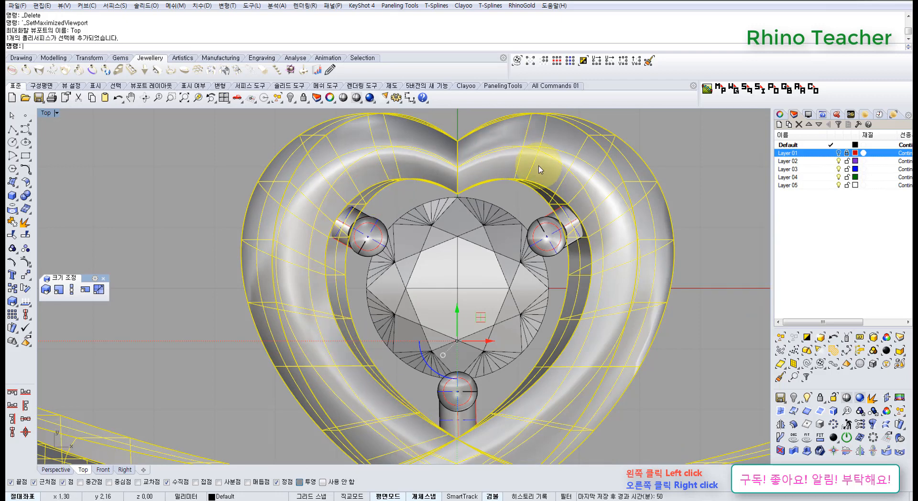
pyautogui.press('Escape')
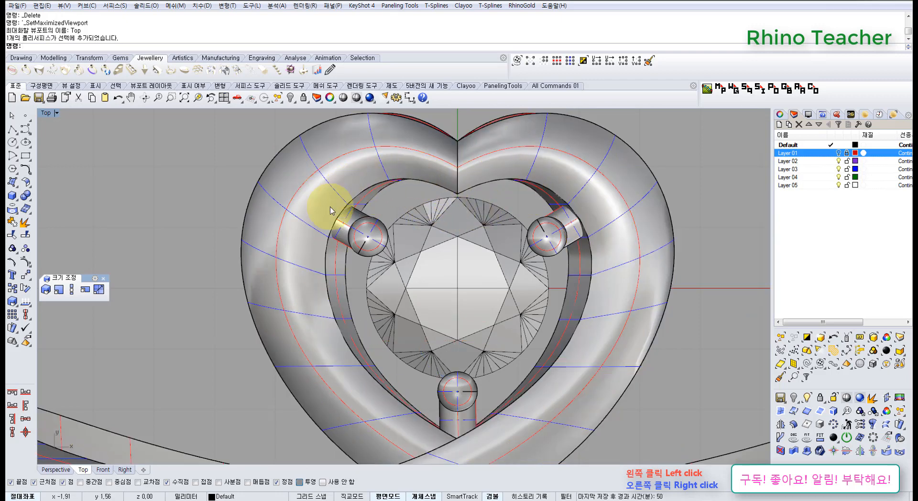
pyautogui.moveTo(385, 209)
pyautogui.mouseDown(button='right')
pyautogui.moveTo(338, 229)
pyautogui.moveTo(337, 247)
pyautogui.mouseUp(button='right')
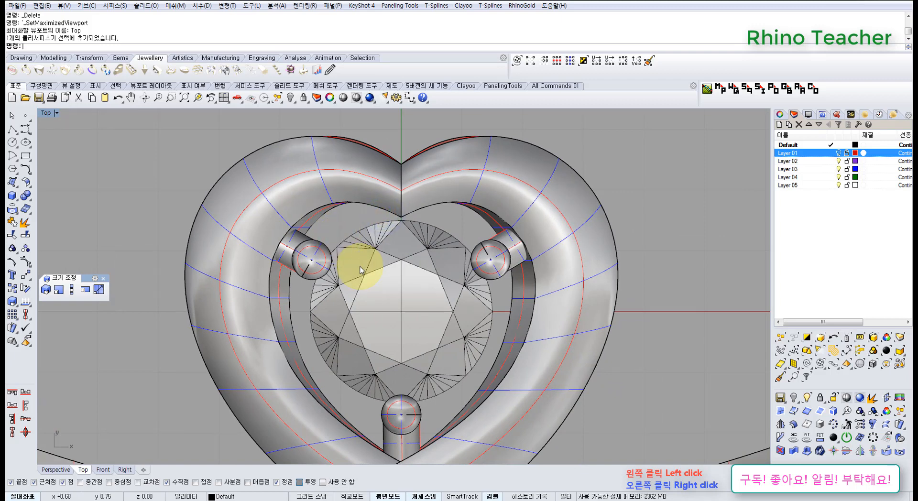
pyautogui.scroll(-6, 385, 277)
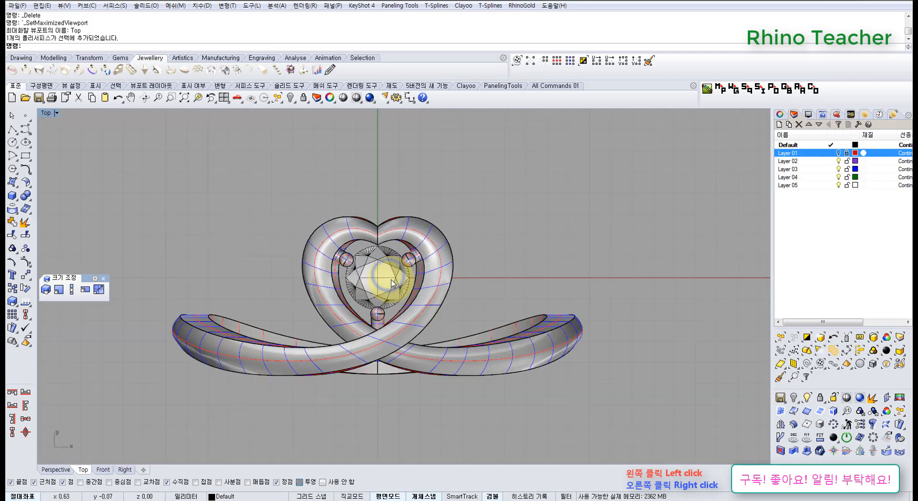
# Review the whole ring in the Perspective view, then return to the Top view
pyautogui.hotkey('ctrl', 'F4')
pyautogui.moveTo(482, 393); pyautogui.dragTo(406, 373, button='right')
pyautogui.moveTo(405, 376); pyautogui.dragTo(486, 412, button='right')
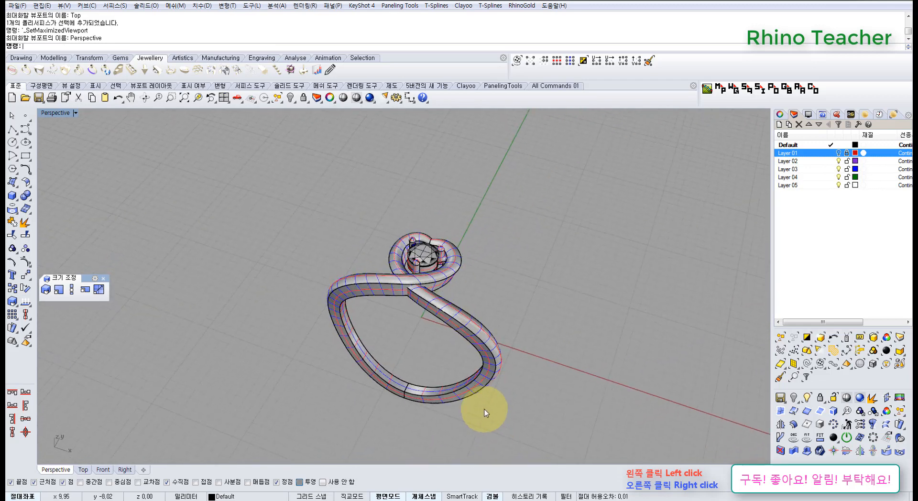
pyautogui.hotkey('ctrl', 'F1')
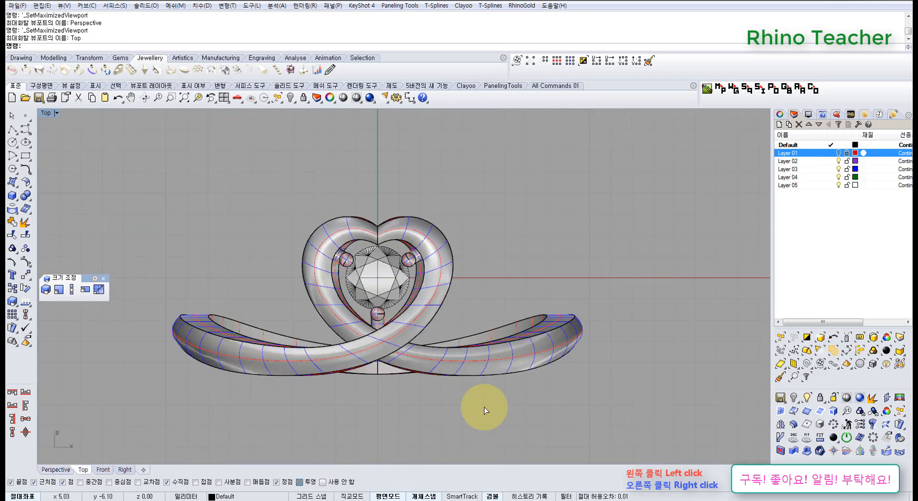